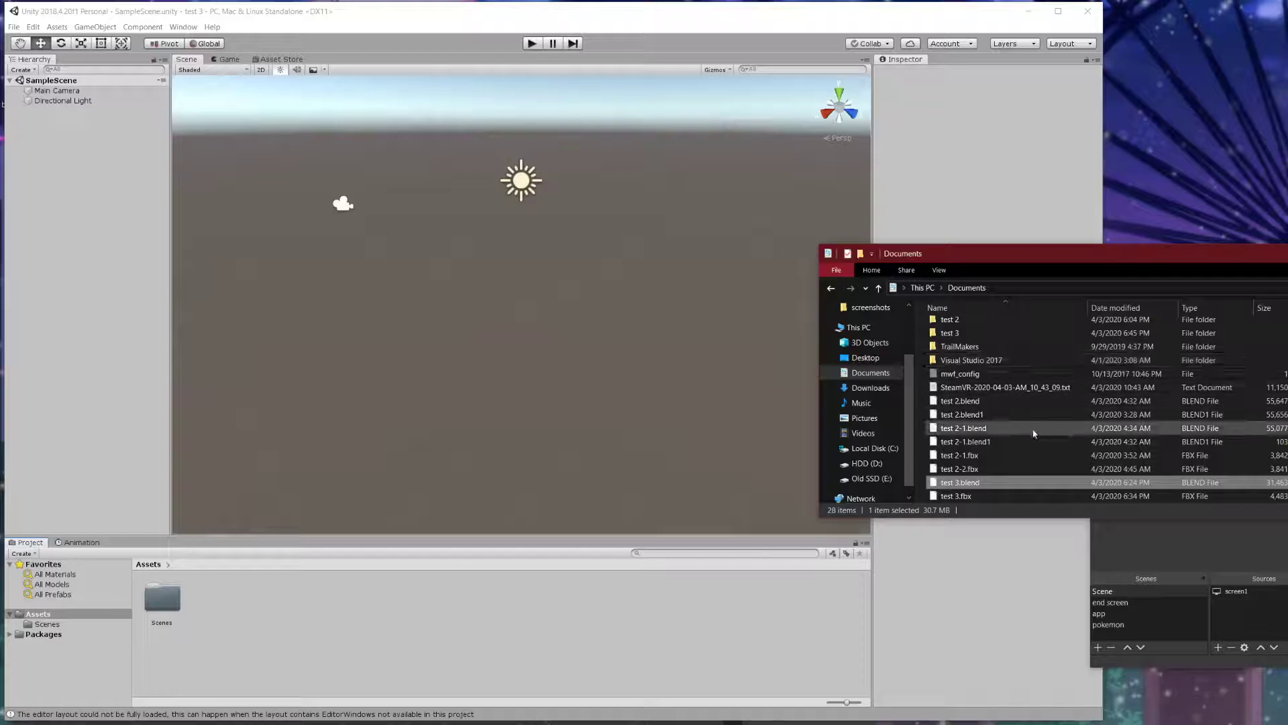
- Open the test 3 folder from Documents, then return to Documents
left_click_drag(1067, 260, 777, 378)
scroll(690, 489, "up", 2)
double_click(689, 522)
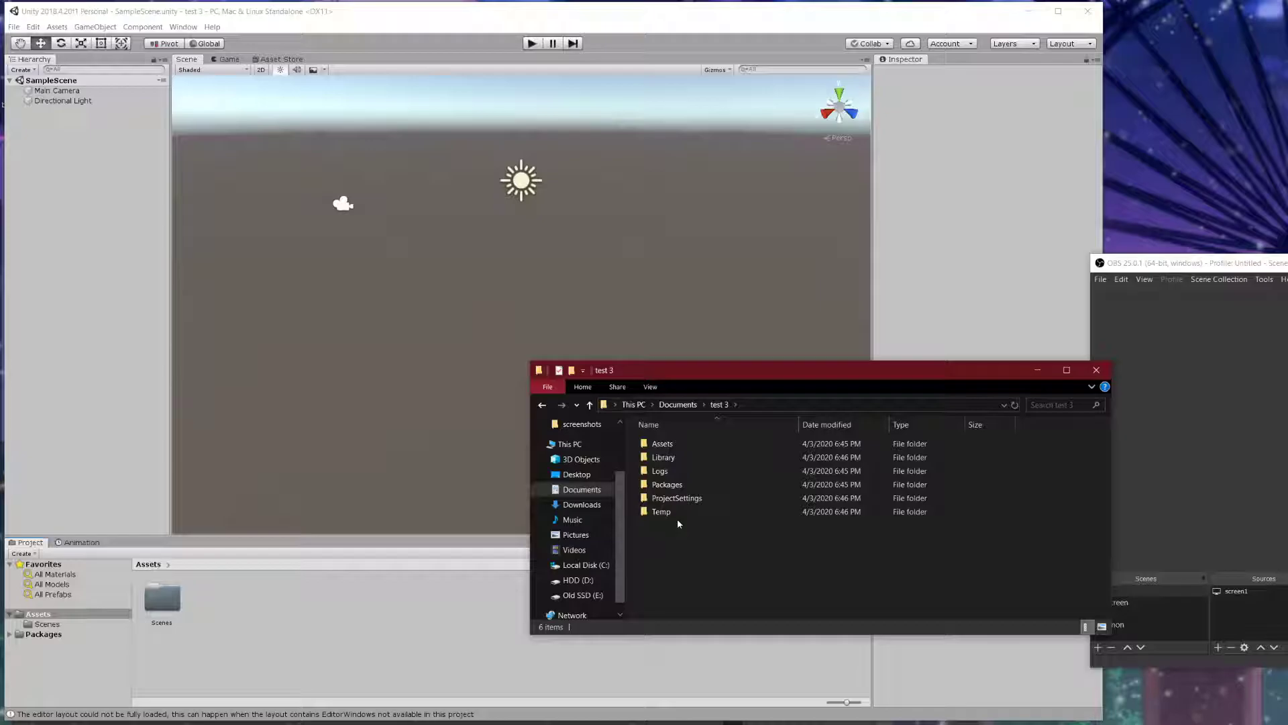
left_click(594, 495)
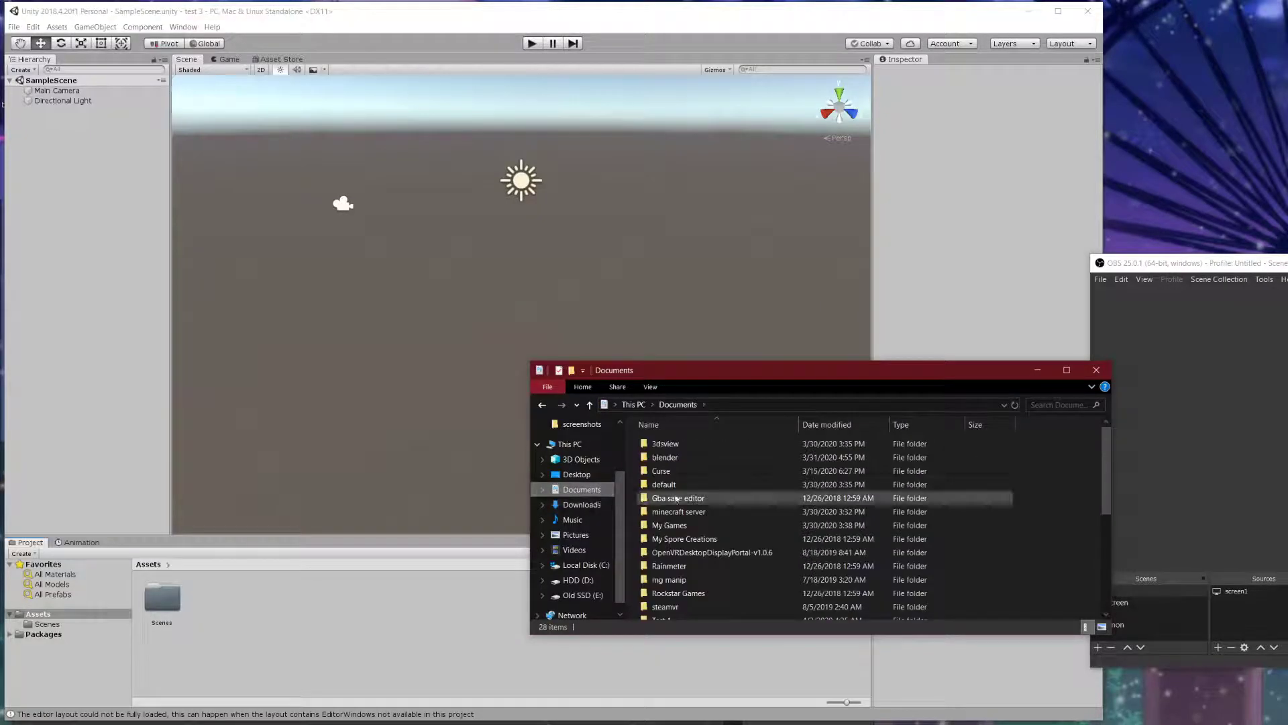
scroll(767, 511, "down", 5)
left_click(683, 456)
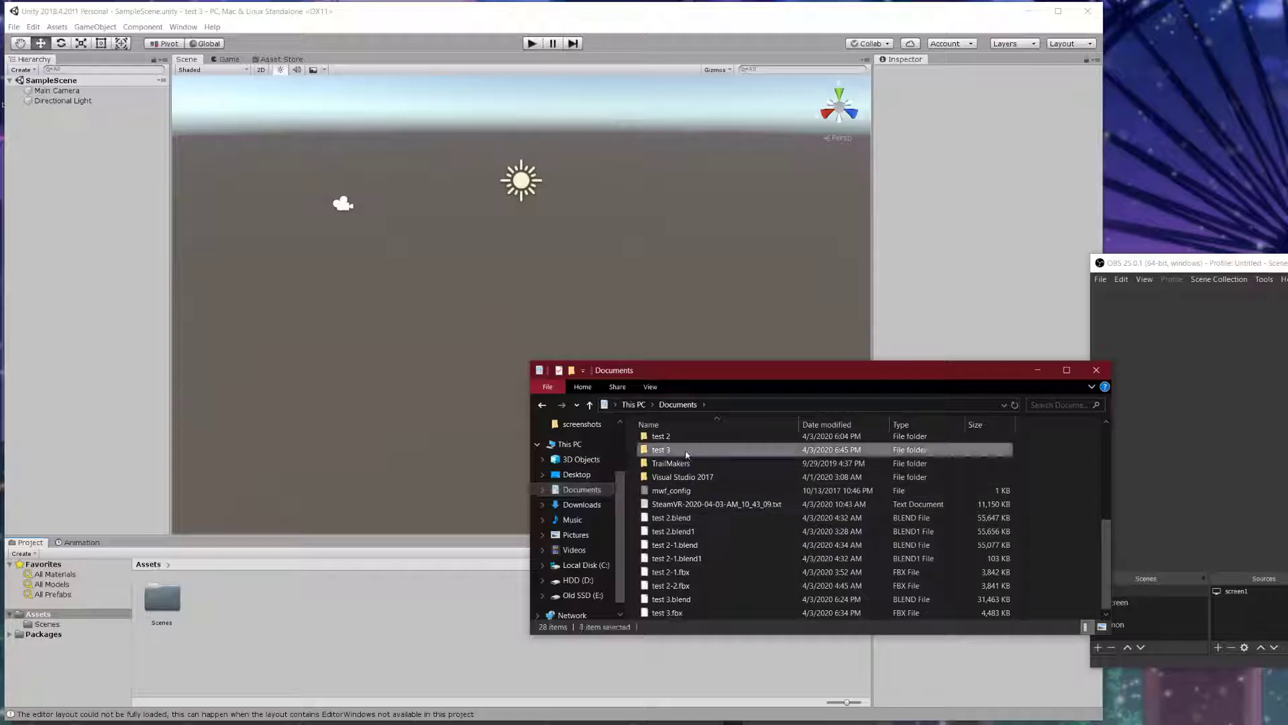
- Switch to Downloads and scroll to the avatar, DynamicBone and PoiyomiToonShader-master folders
left_click(582, 505)
scroll(726, 488, "down", 8)
scroll(726, 485, "down", 10)
left_click_drag(750, 369, 823, 248)
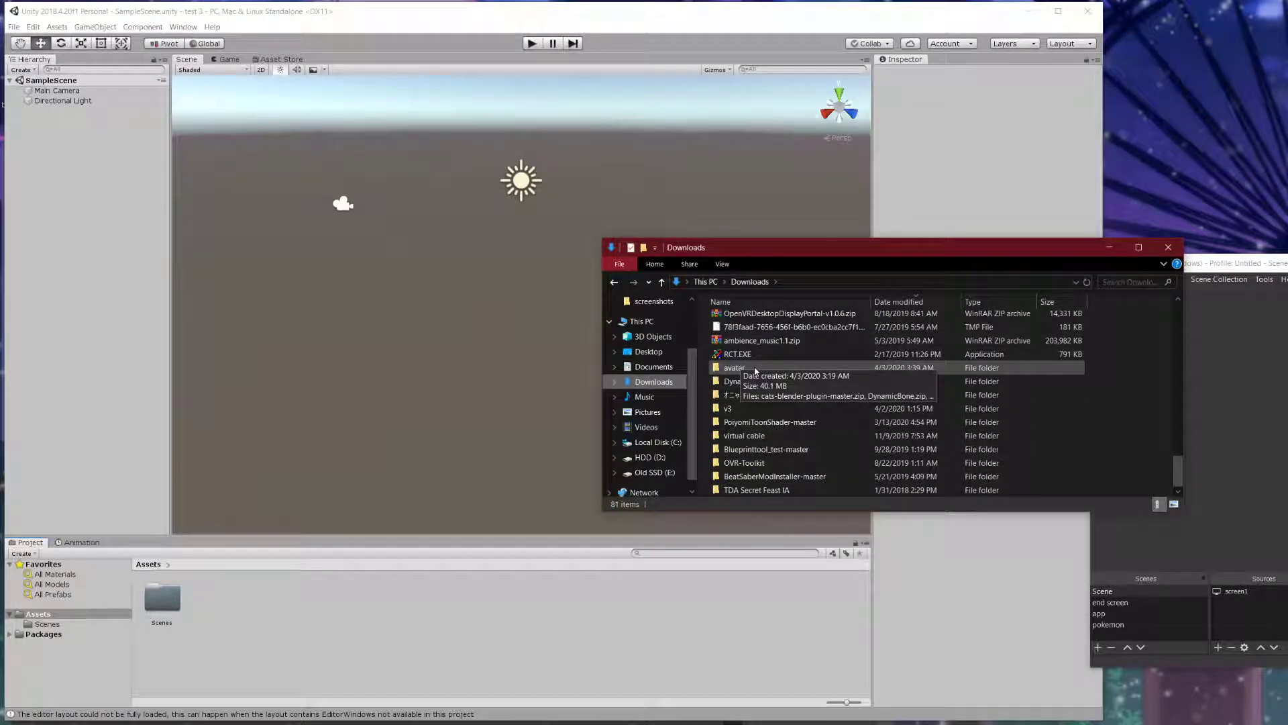
left_click_drag(759, 247, 684, 256)
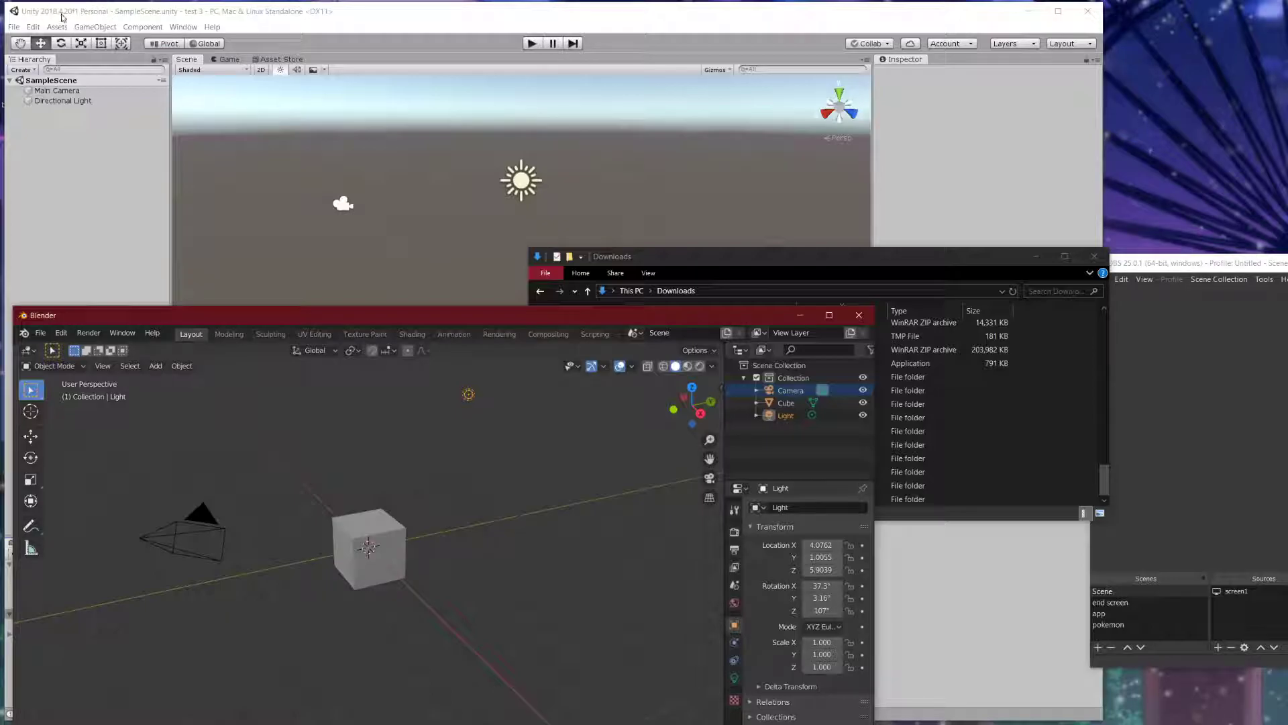
left_click_drag(259, 314, 249, 260)
left_click_drag(916, 259, 1051, 200)
left_click_drag(452, 260, 454, 234)
left_click_drag(977, 192, 667, 215)
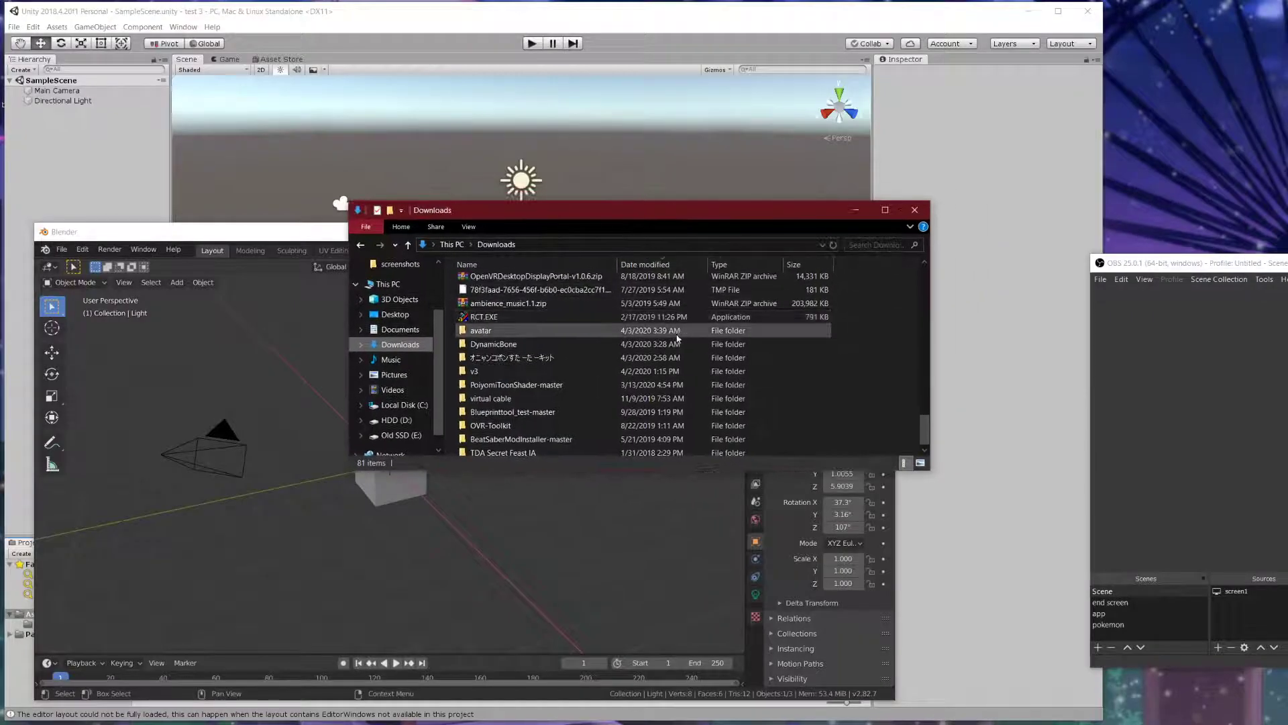
left_click_drag(926, 430, 938, 288)
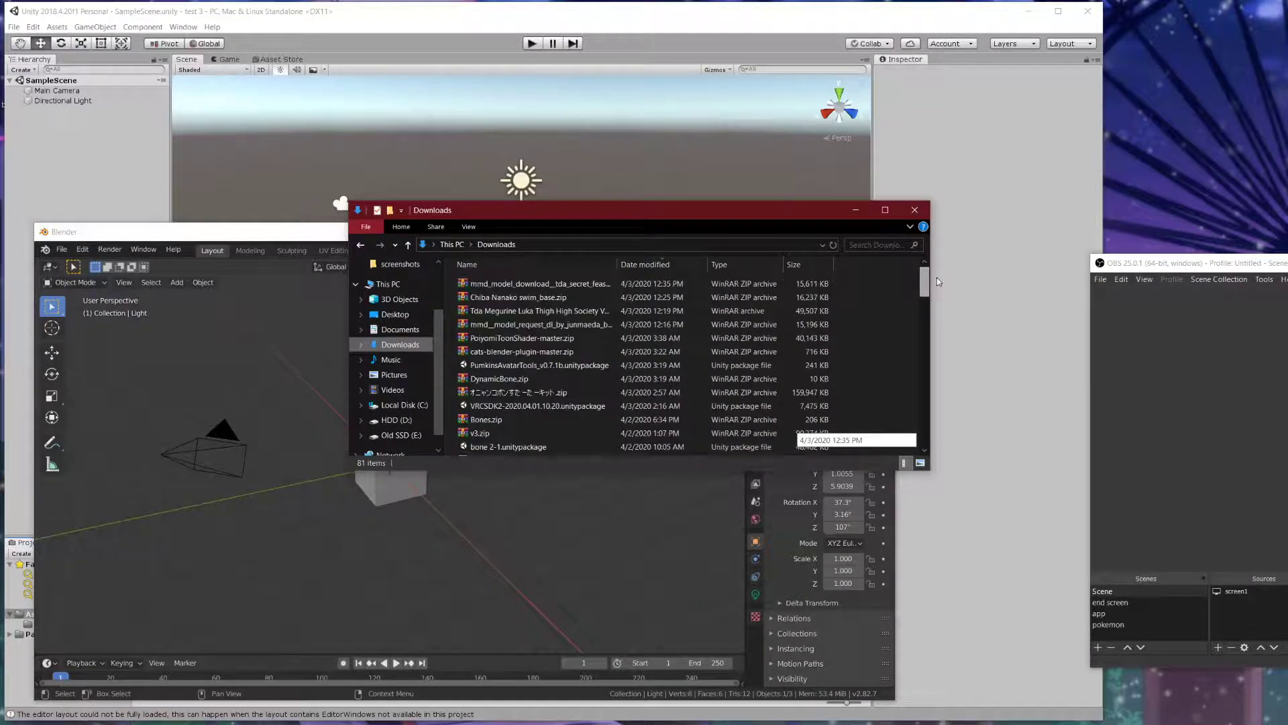
left_click(530, 338)
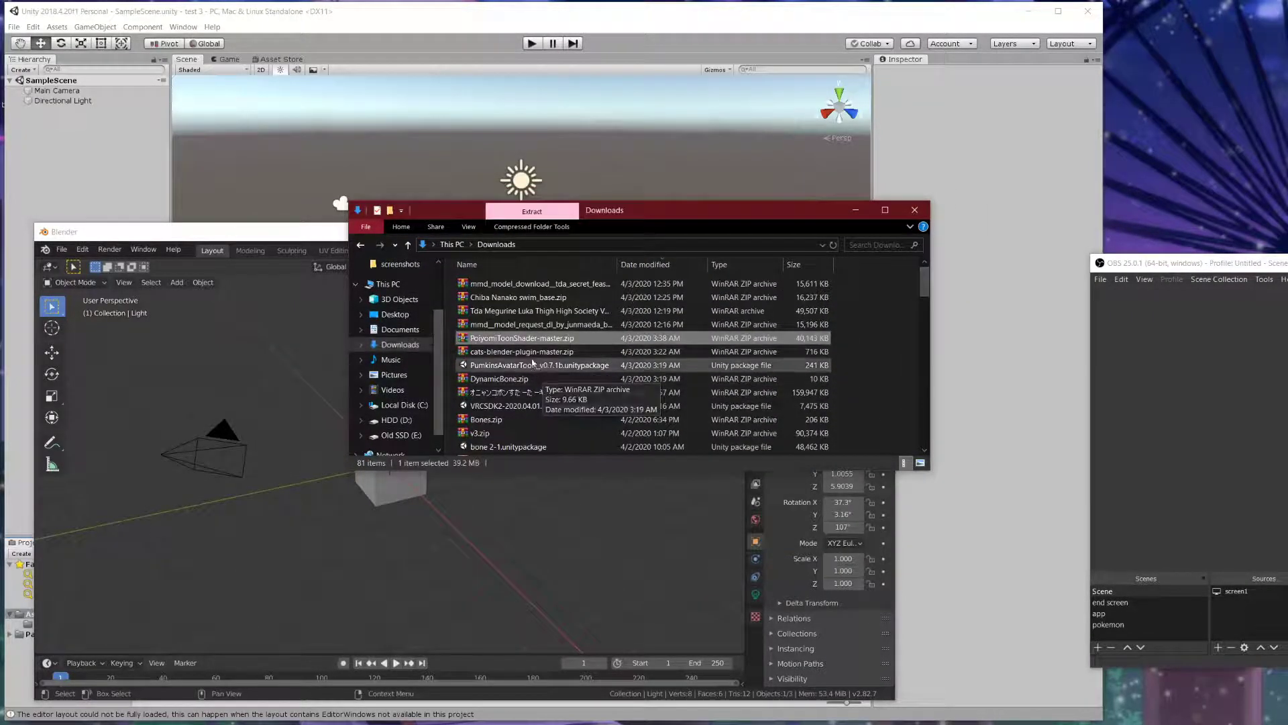
left_click(529, 365)
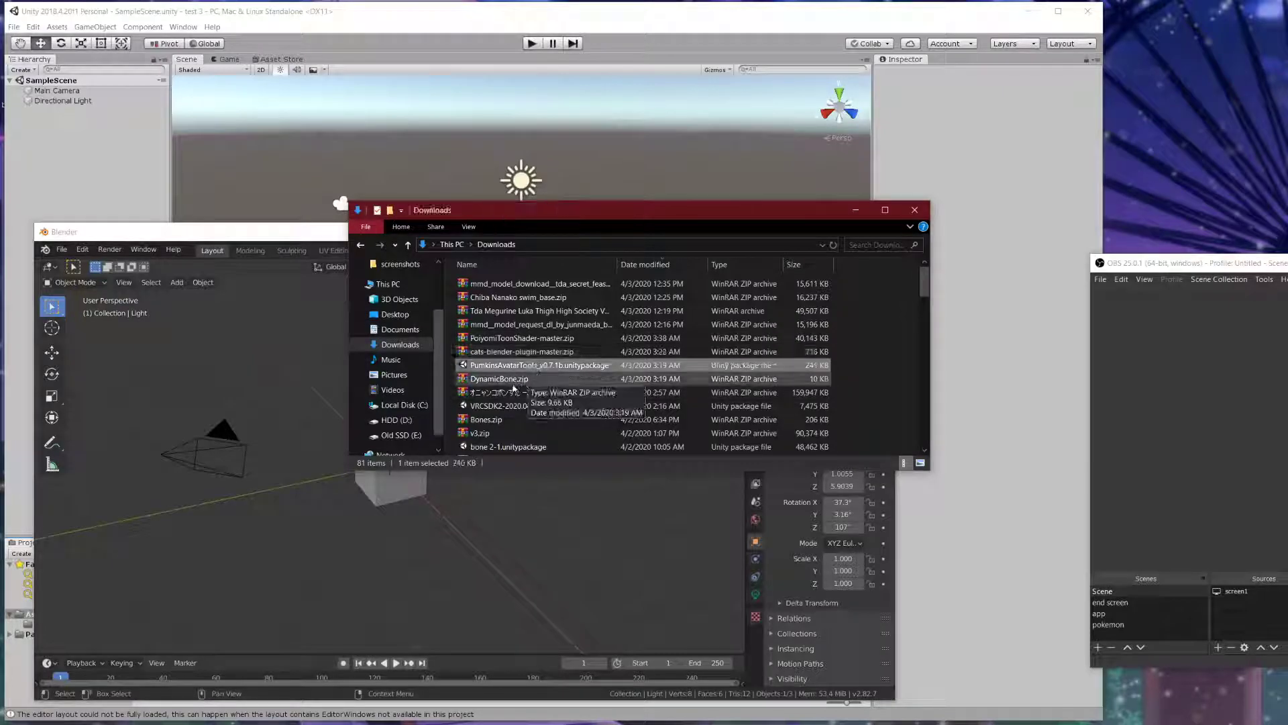
left_click(515, 381)
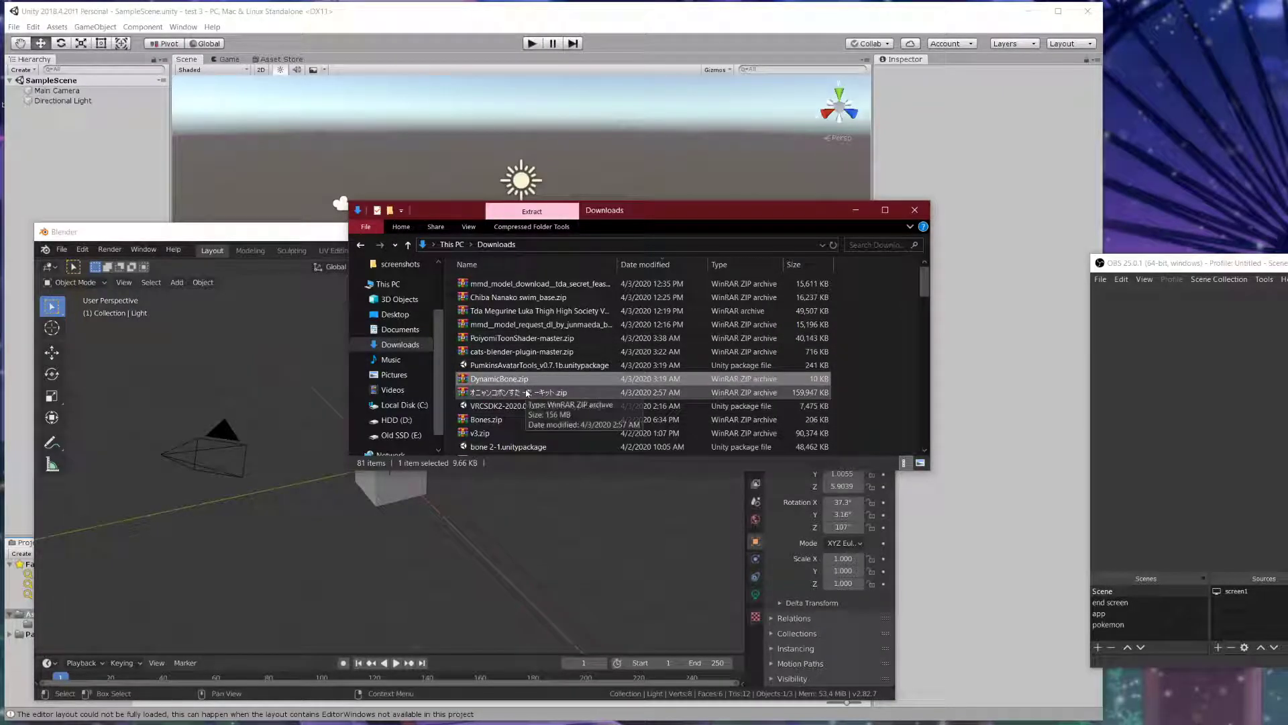
left_click(516, 406)
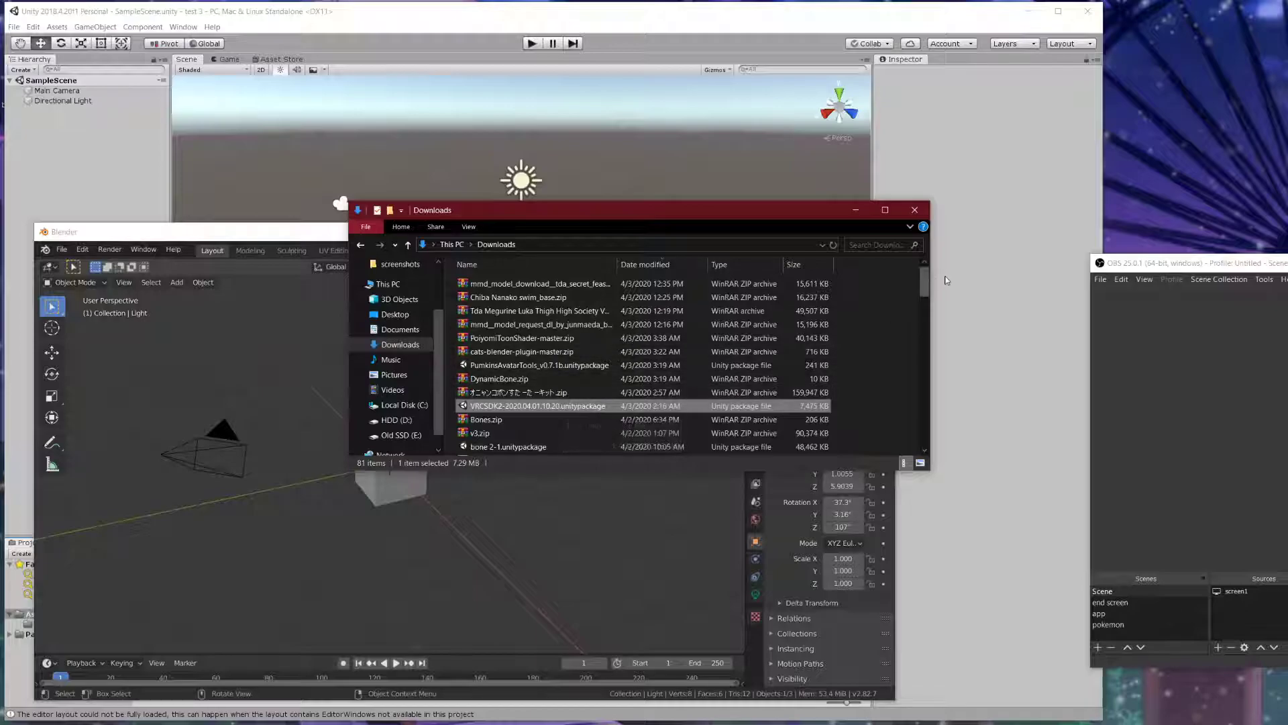
left_click_drag(929, 276, 926, 462)
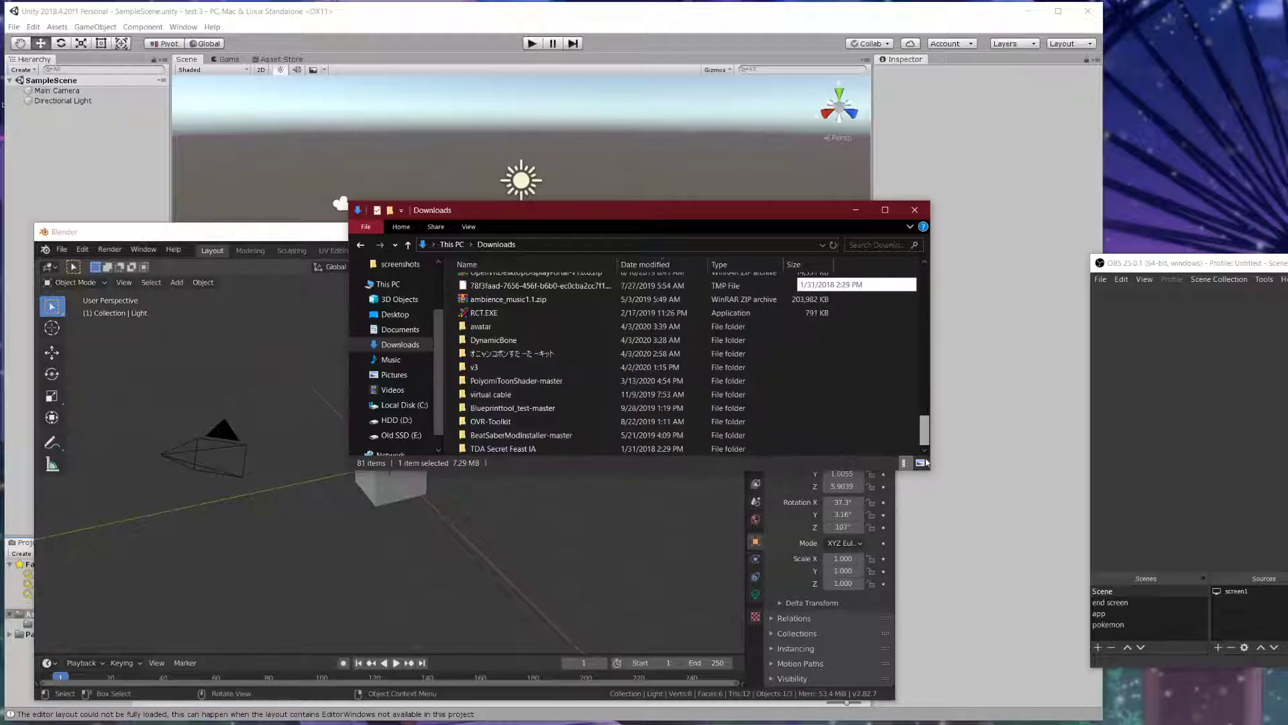
left_click_drag(643, 218, 768, 225)
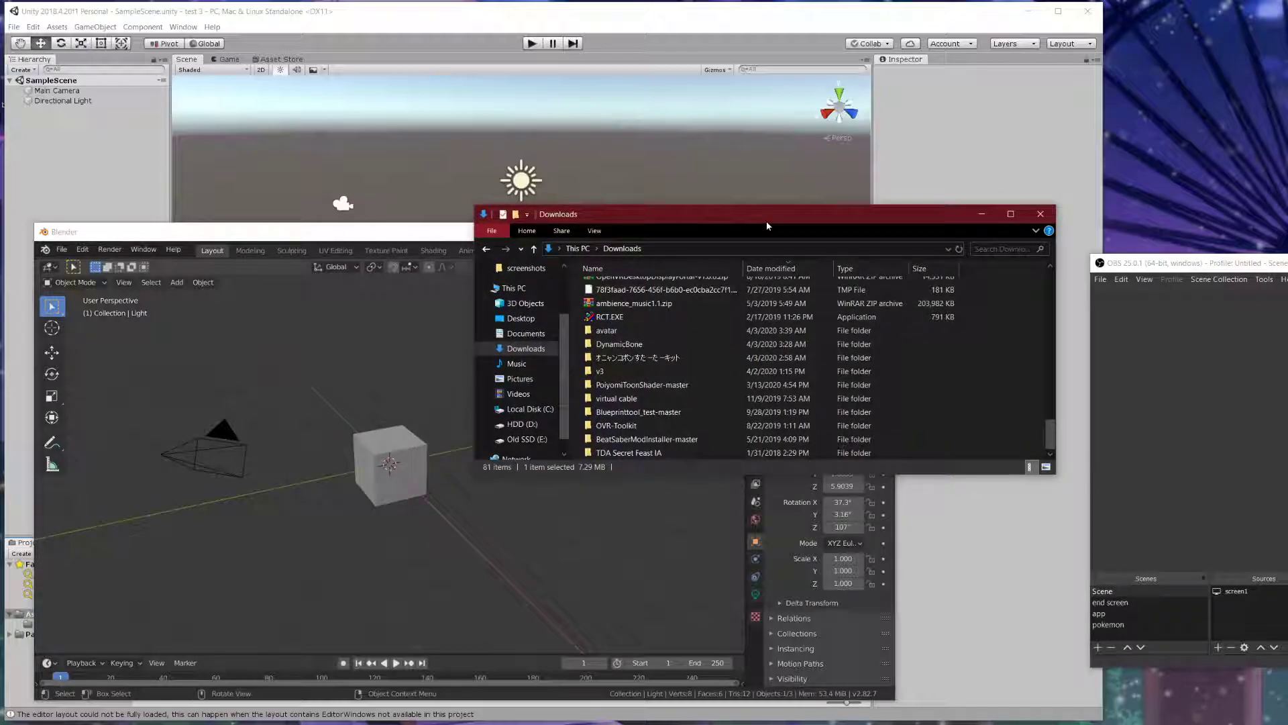
double_click(631, 453)
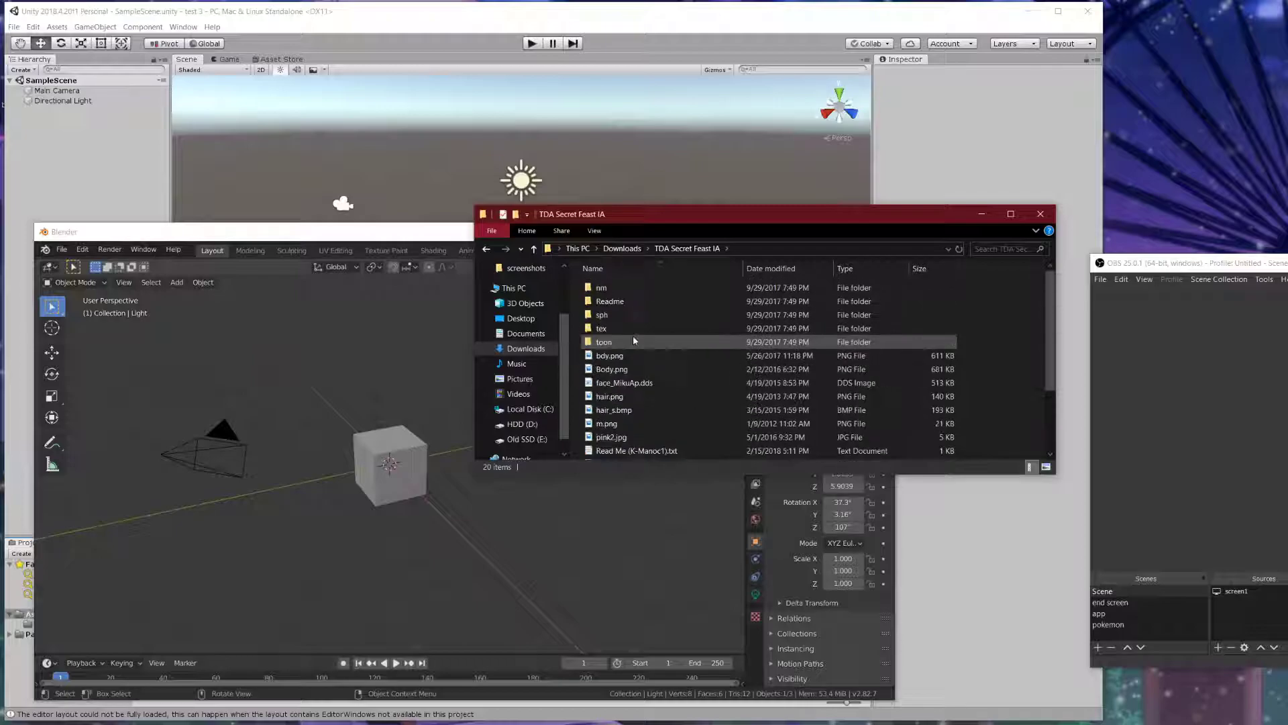
left_click(535, 250)
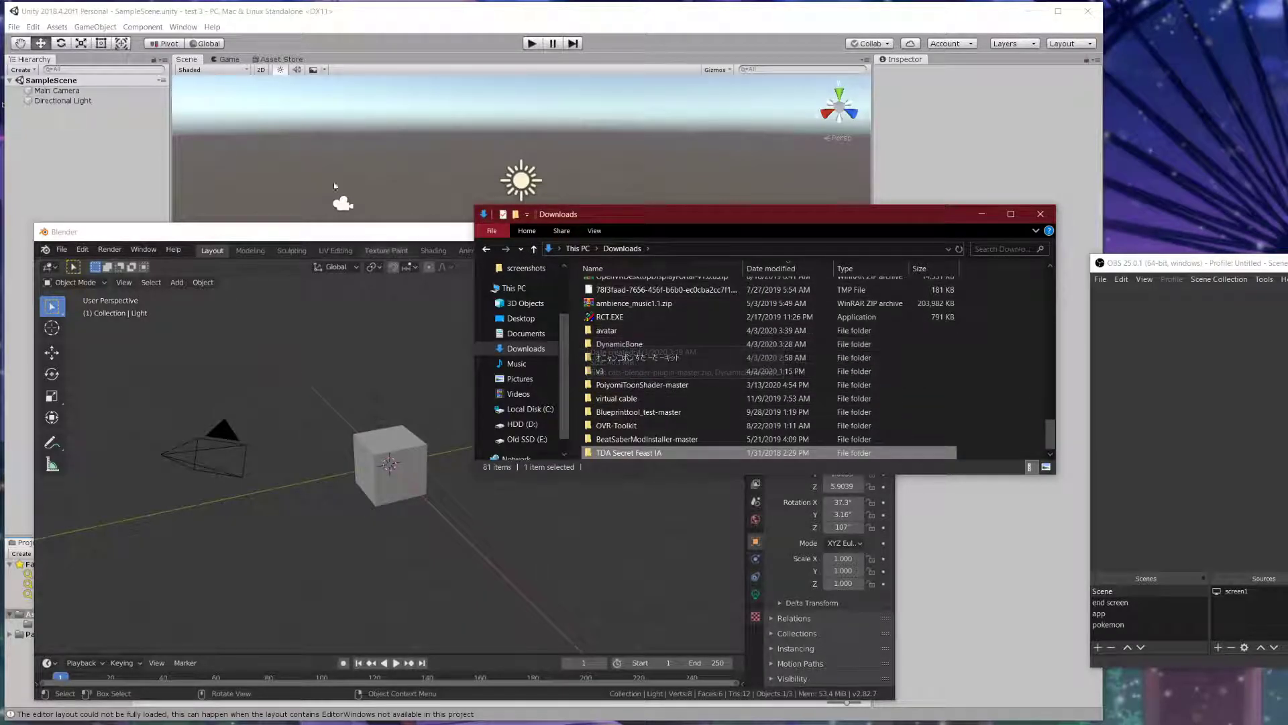
- Check the viewport sidebar for a CATS plugin panel, then hide the sidebar
left_click(446, 229)
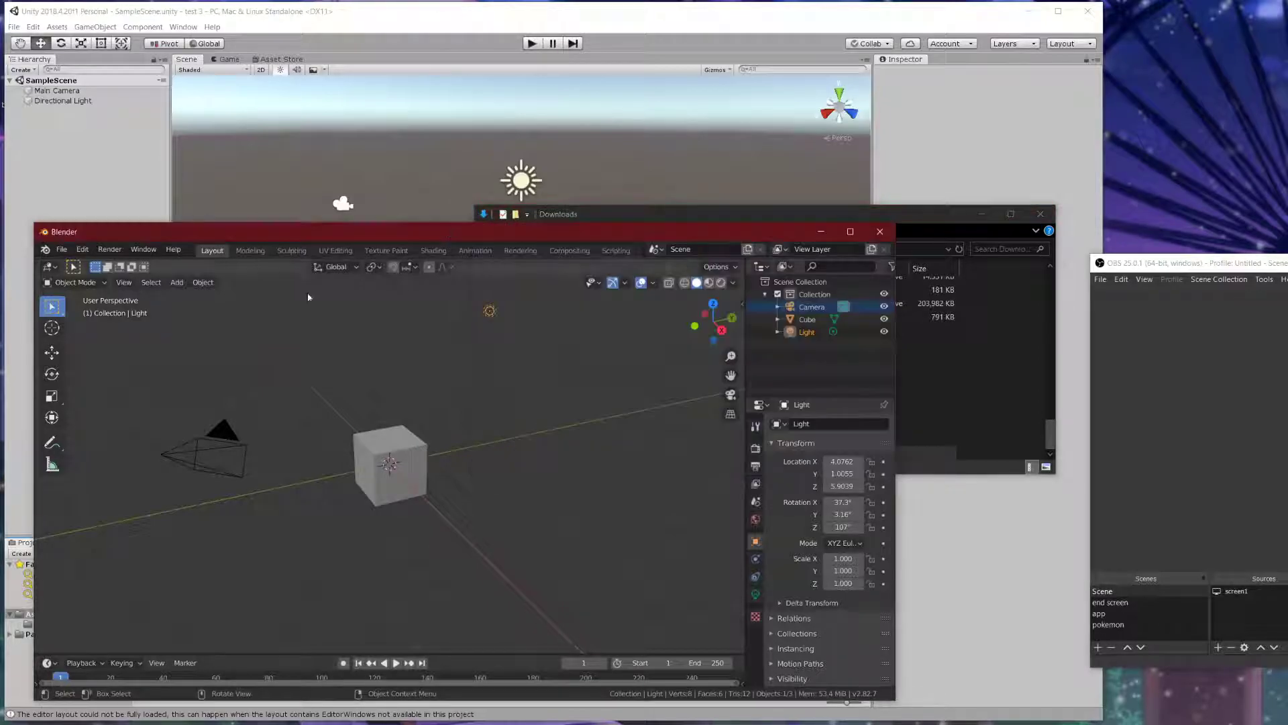
left_click(741, 304)
left_click_drag(646, 341, 556, 342)
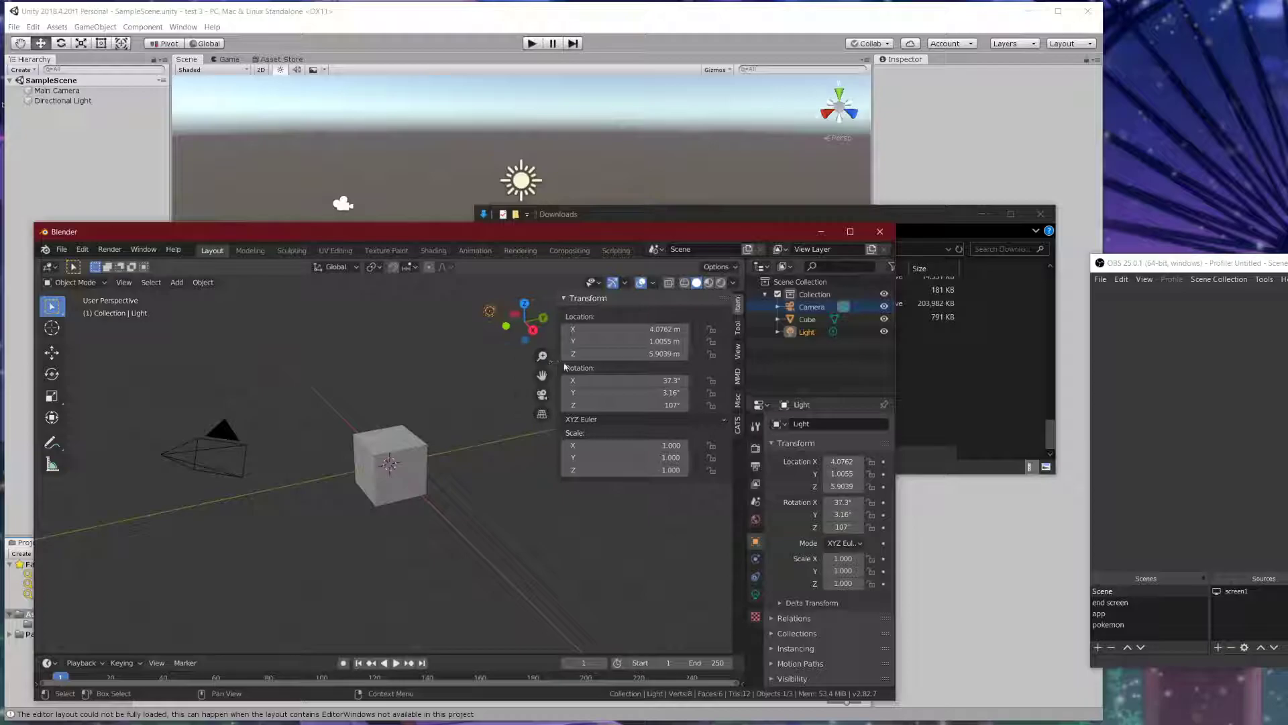
left_click(738, 428)
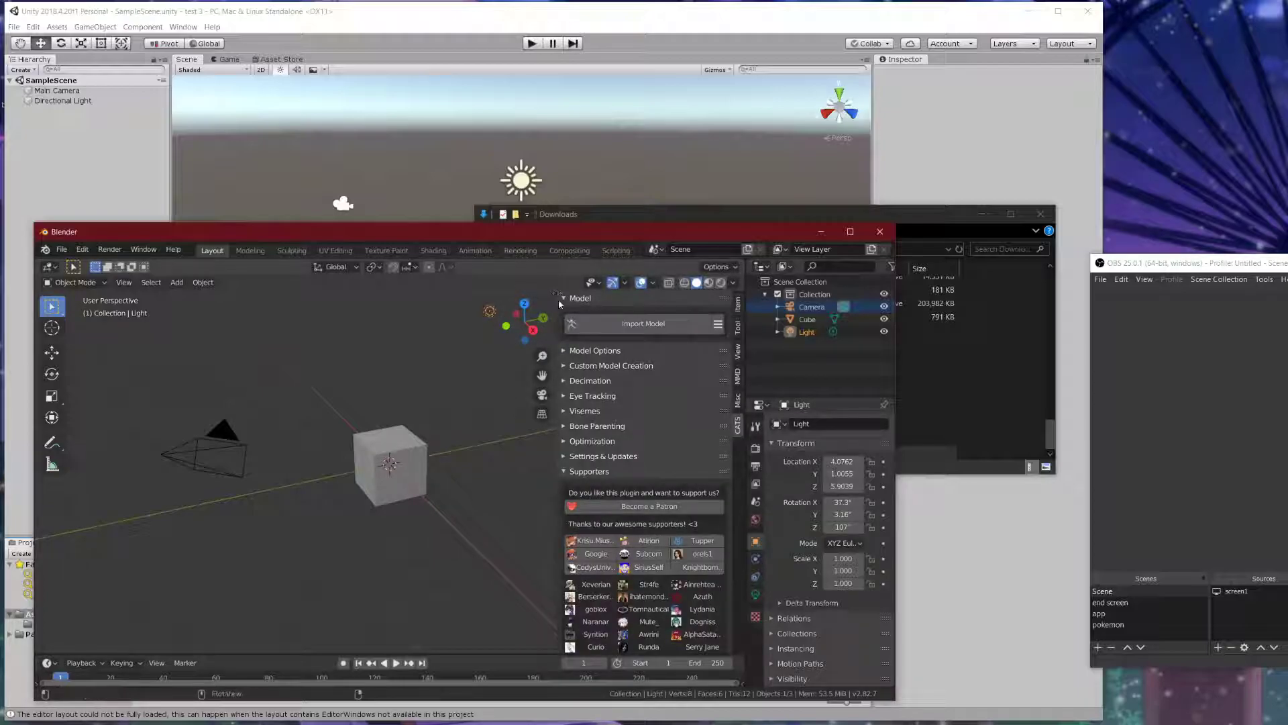
left_click_drag(555, 298, 758, 319)
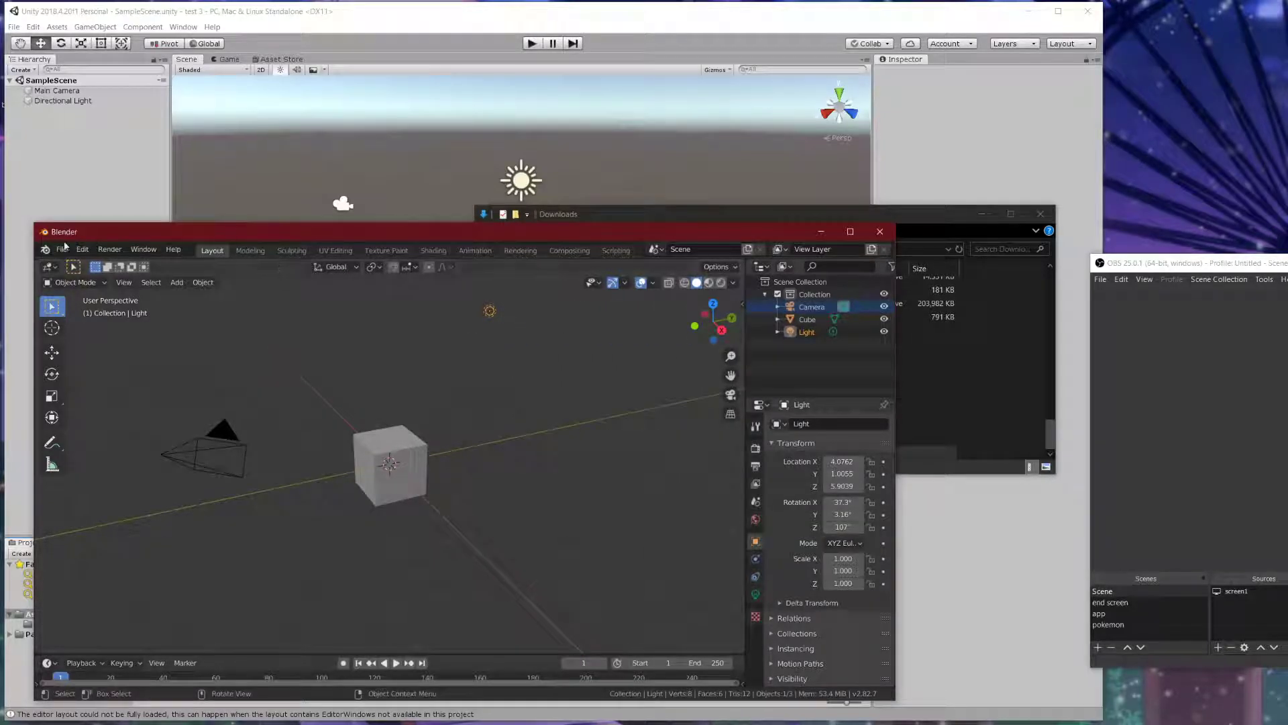
- Install cats-blender-plugin-master.zip from D:\Downloads as an add-on via Preferences
left_click(83, 249)
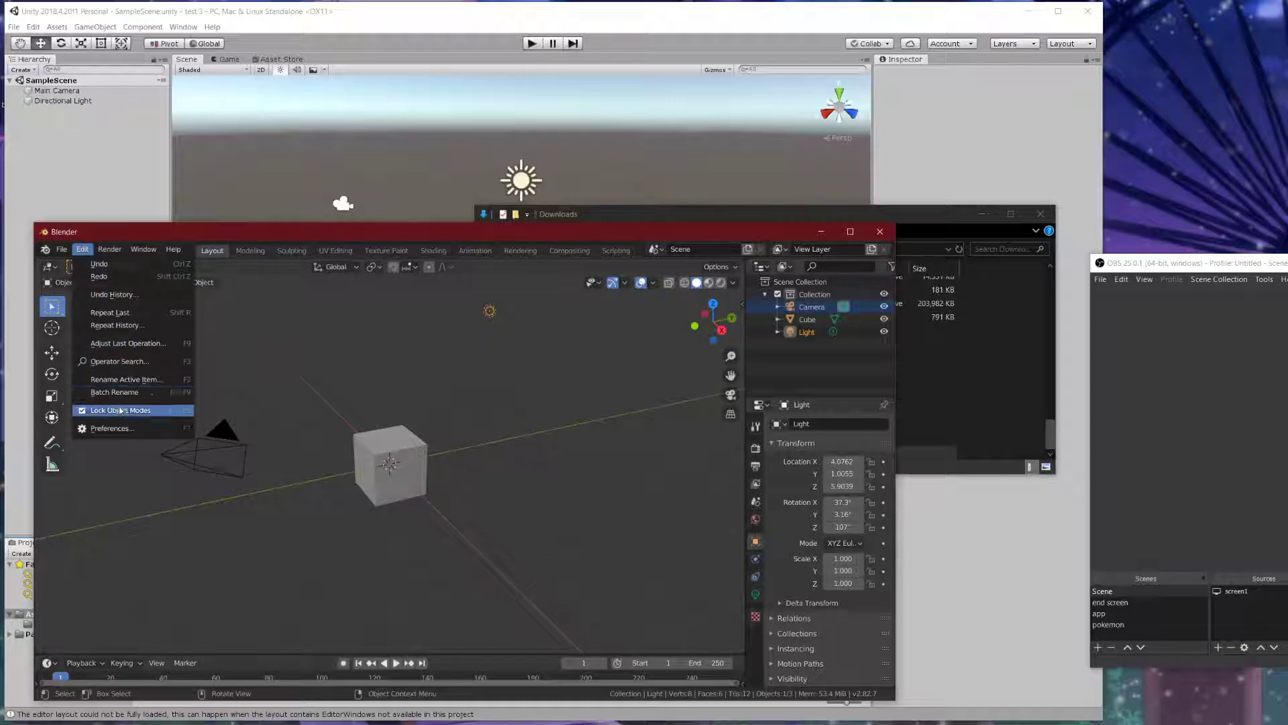
left_click(112, 428)
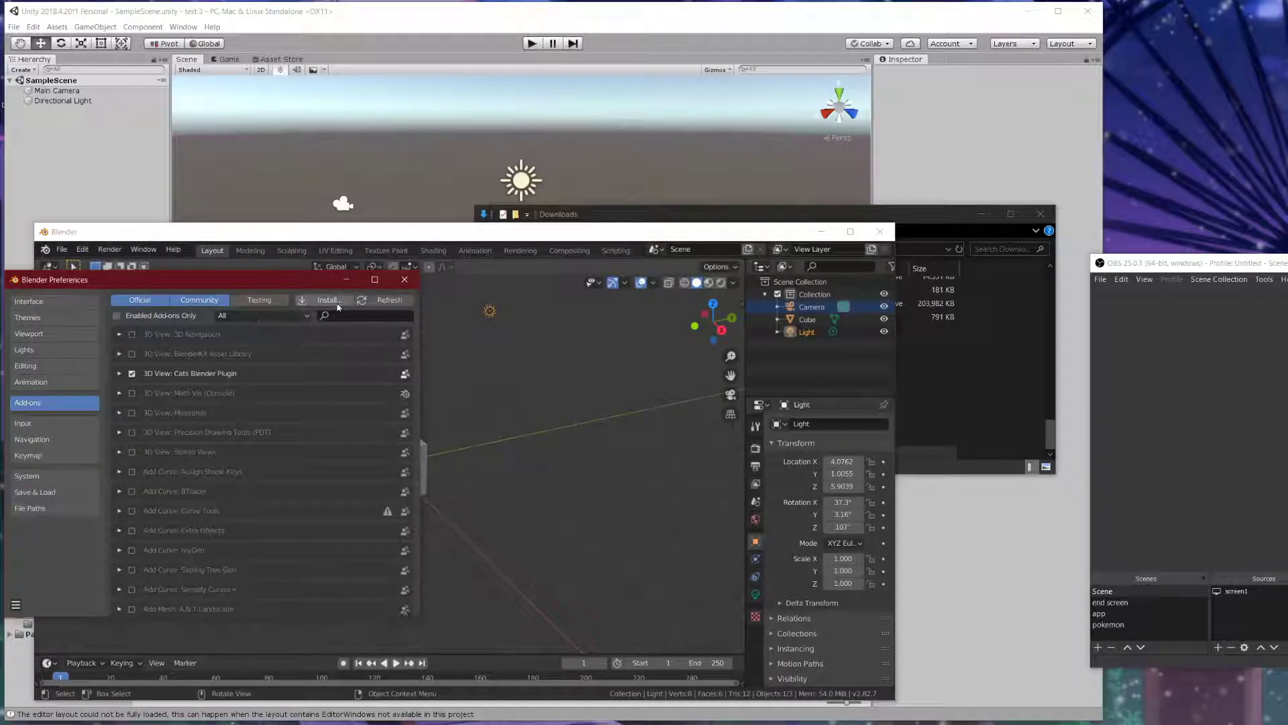
left_click(328, 300)
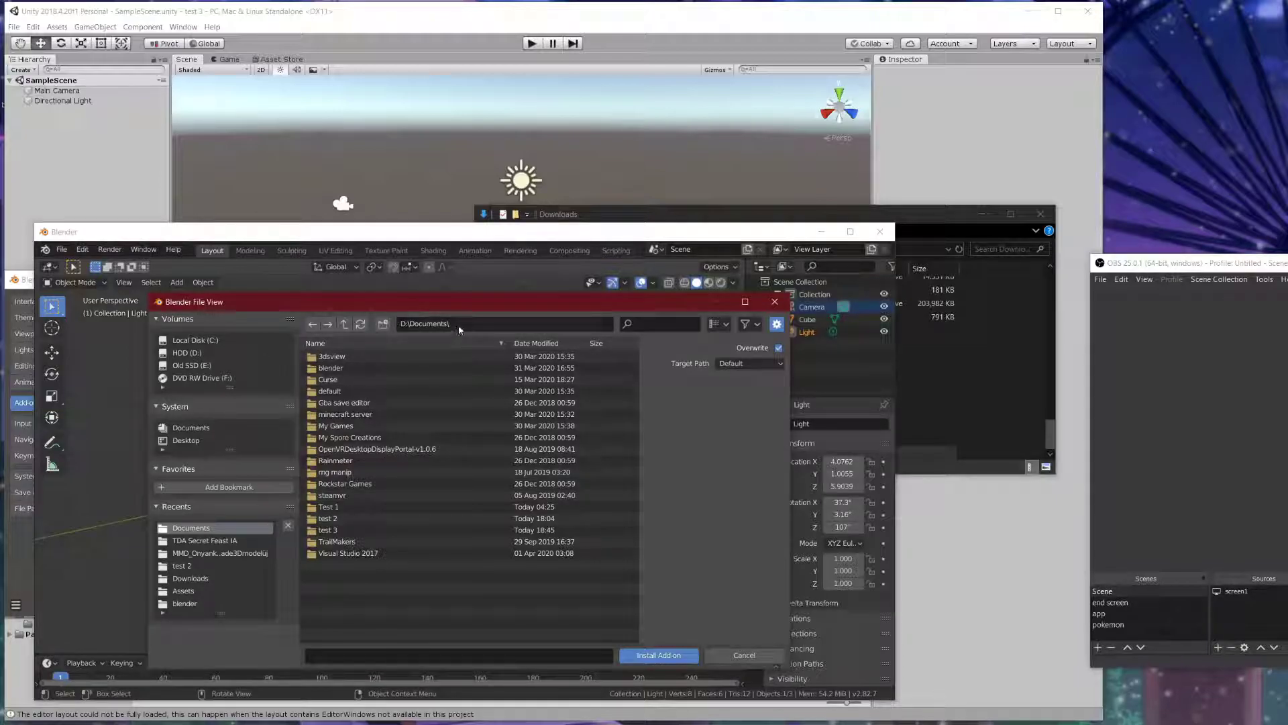
left_click(345, 326)
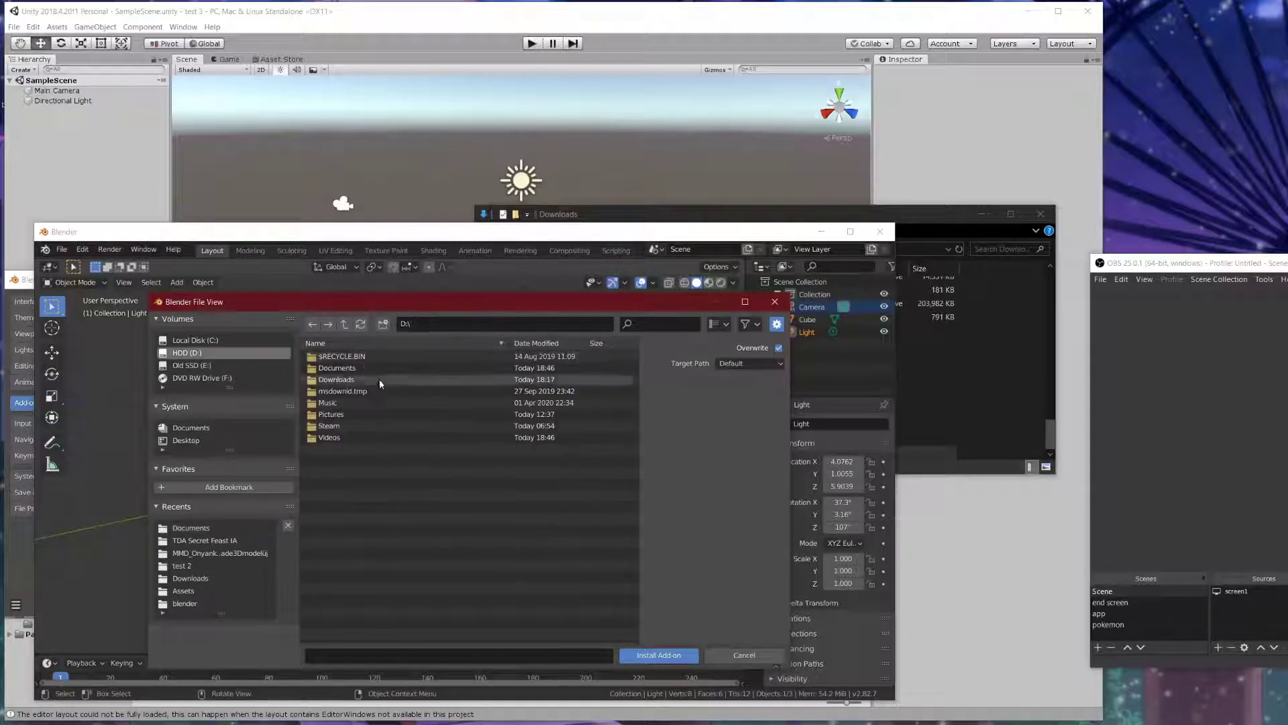
double_click(343, 380)
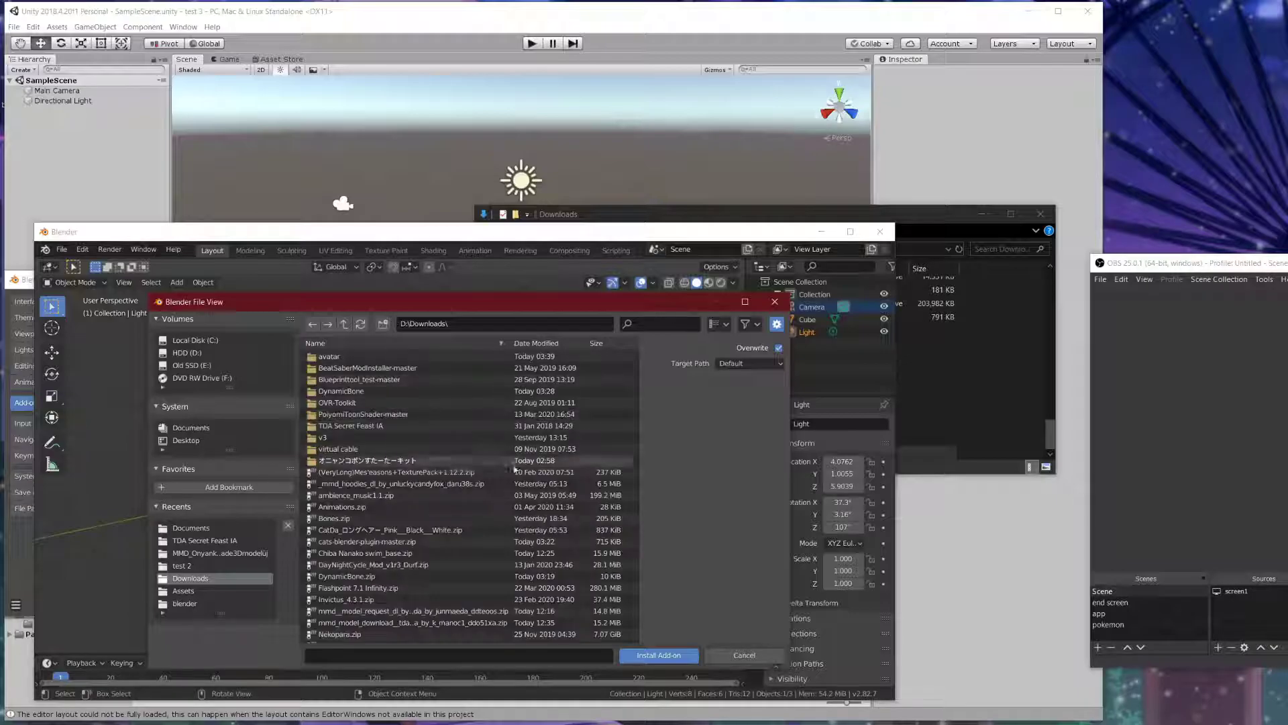
scroll(395, 428, "down", 5)
scroll(395, 428, "up", 4)
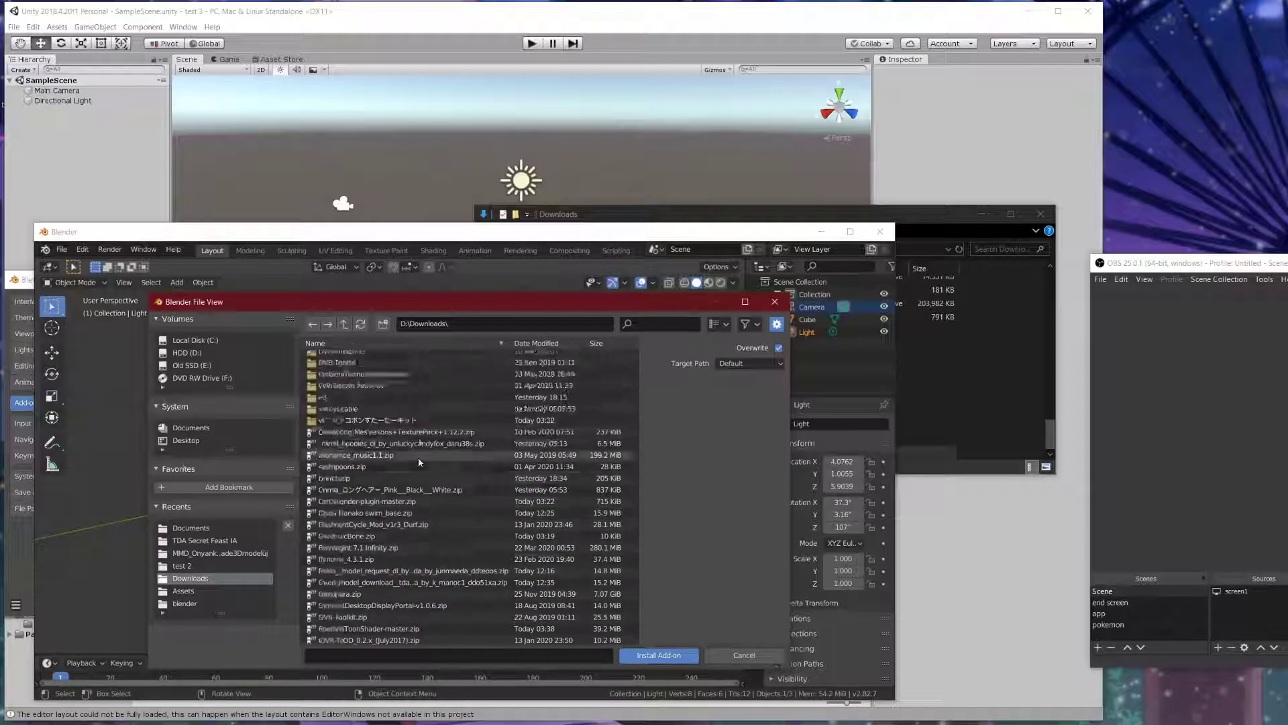
scroll(419, 424, "down", 5)
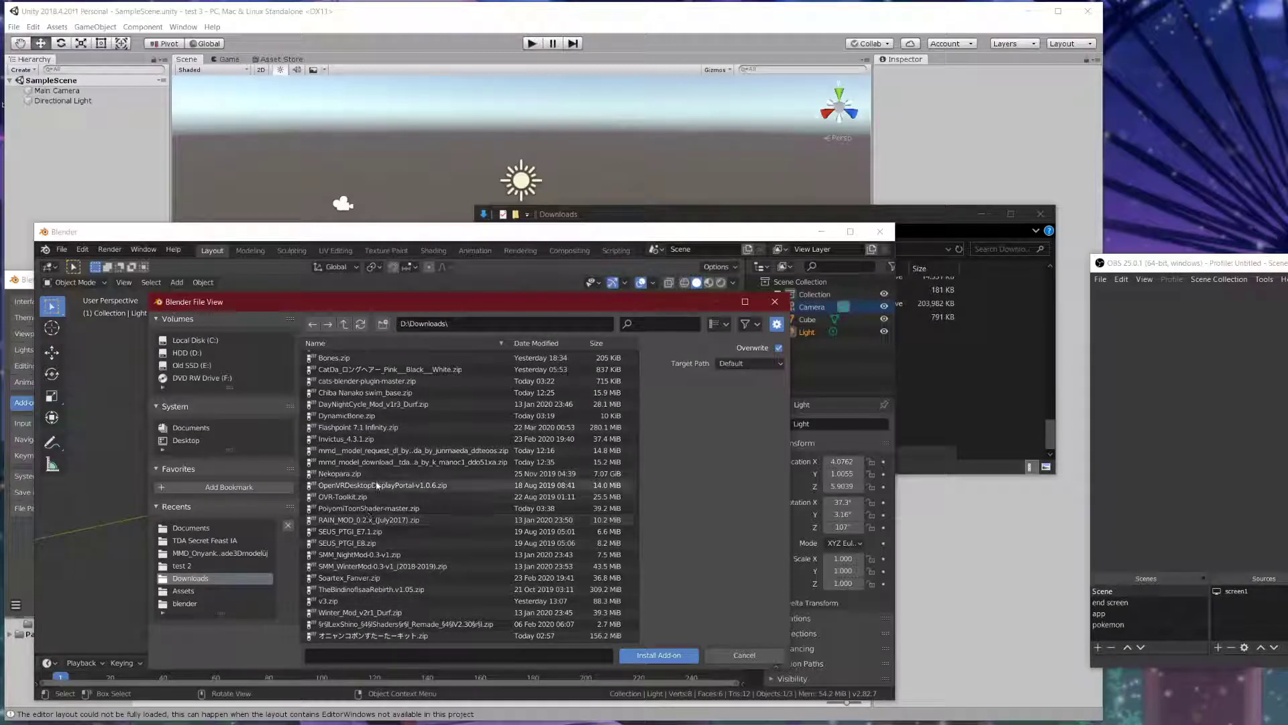
scroll(385, 443, "up", 3)
left_click(388, 423)
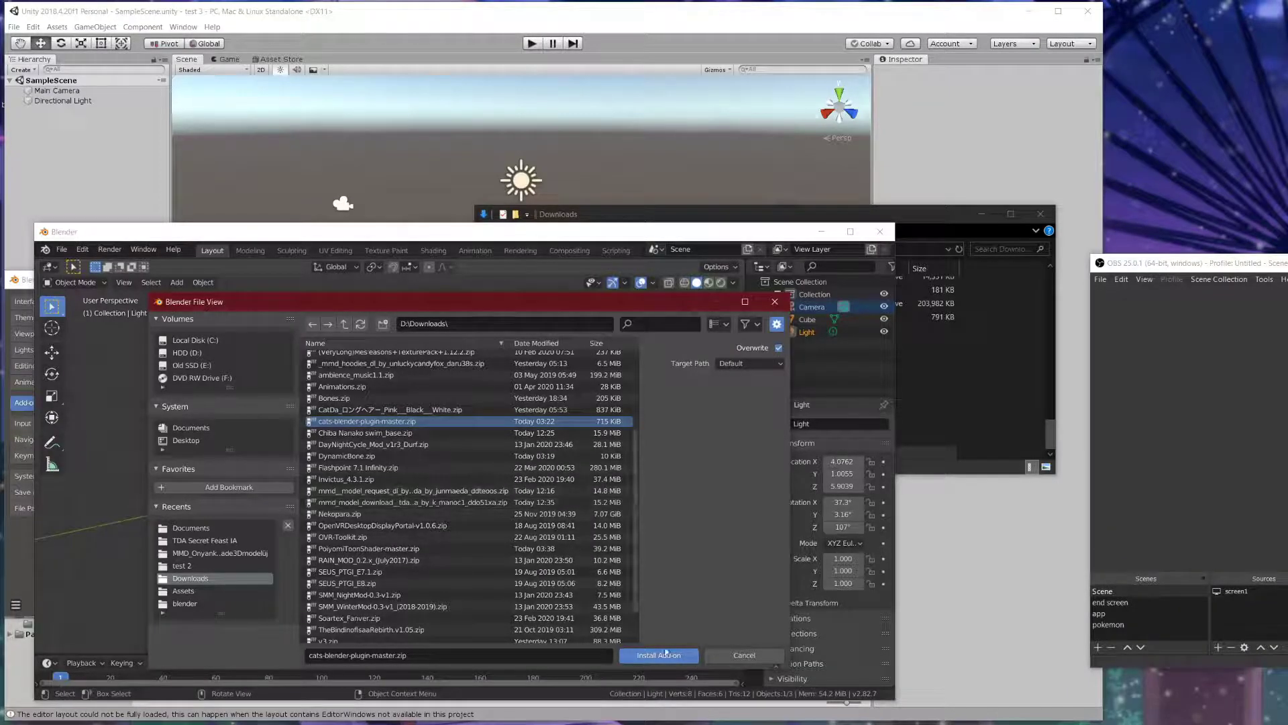
left_click(733, 654)
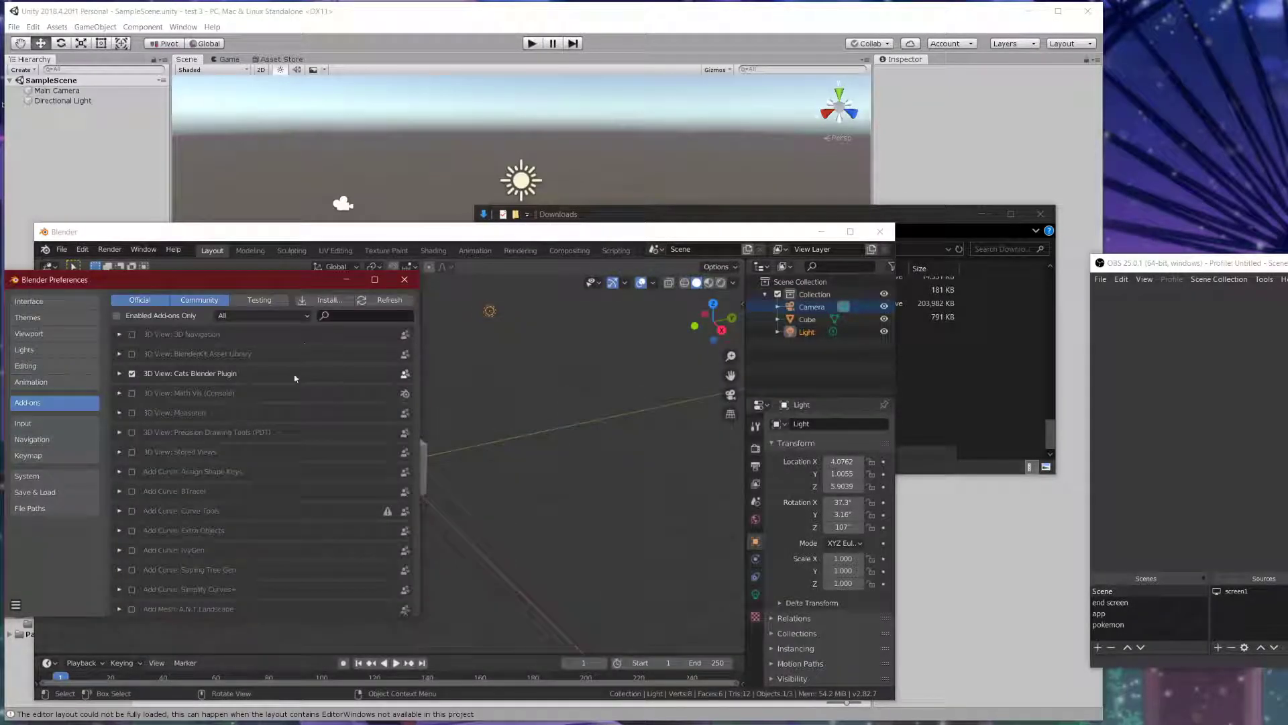
left_click(405, 280)
- Bring up the CATS add-on tools in the viewport sidebar
left_click_drag(743, 303, 703, 368)
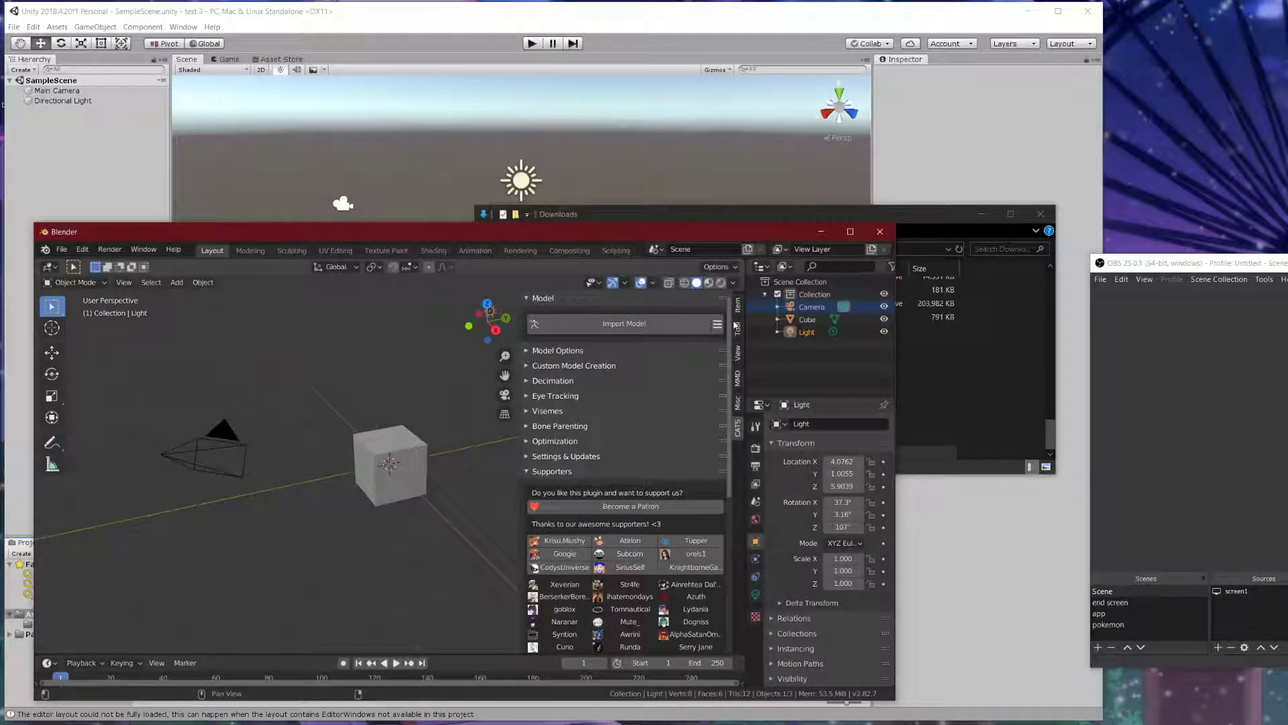
scroll(698, 362, "down", 8)
scroll(658, 405, "up", 8)
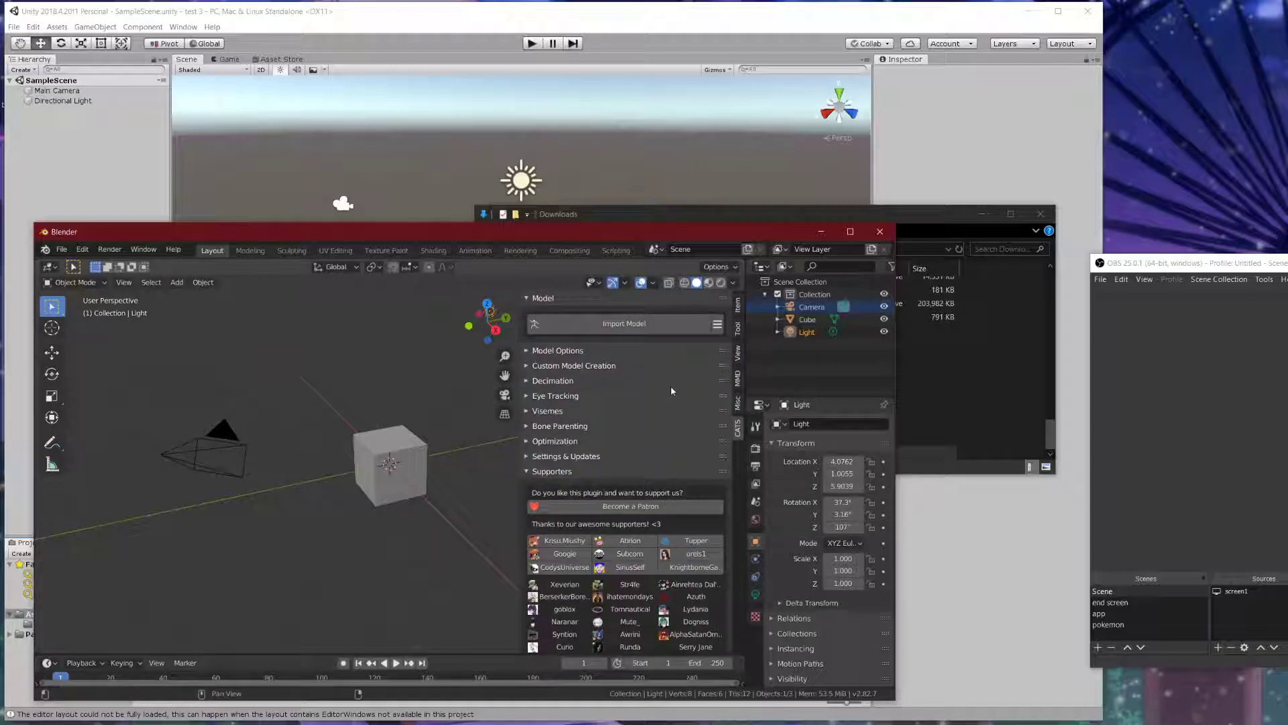
left_click(738, 306)
left_click(738, 327)
left_click(739, 351)
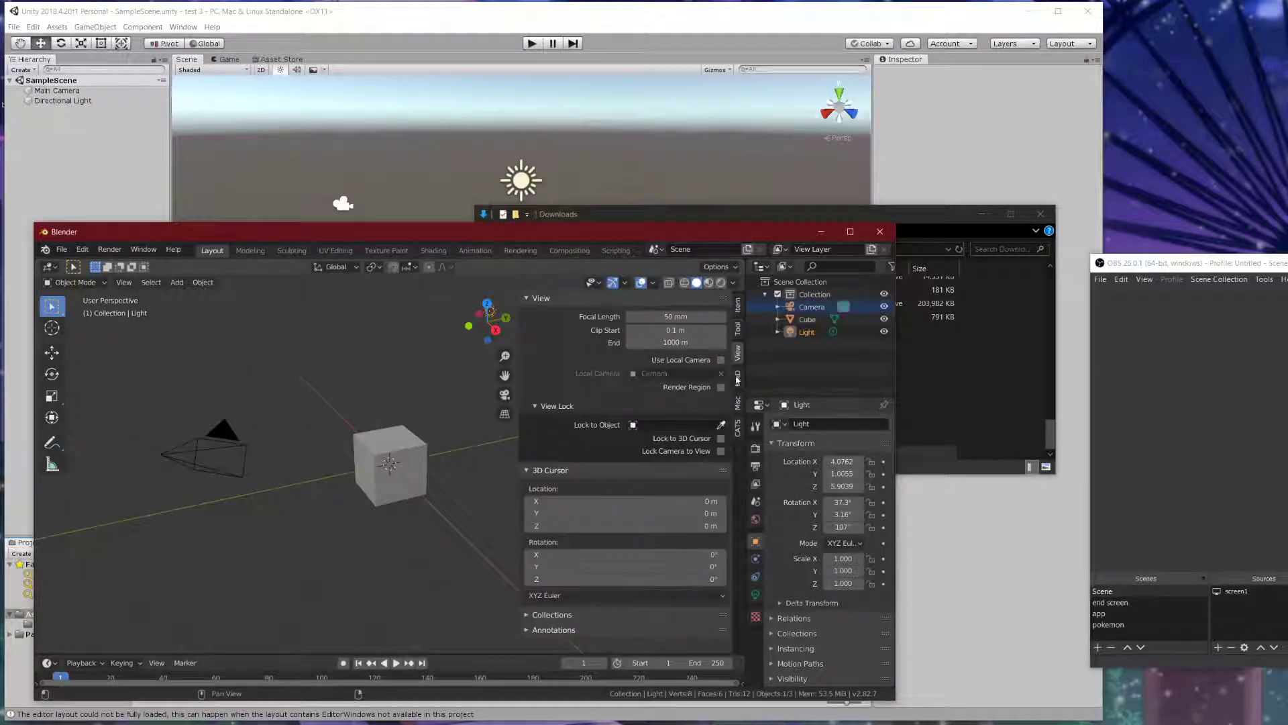
left_click(738, 378)
left_click(738, 402)
left_click(738, 427)
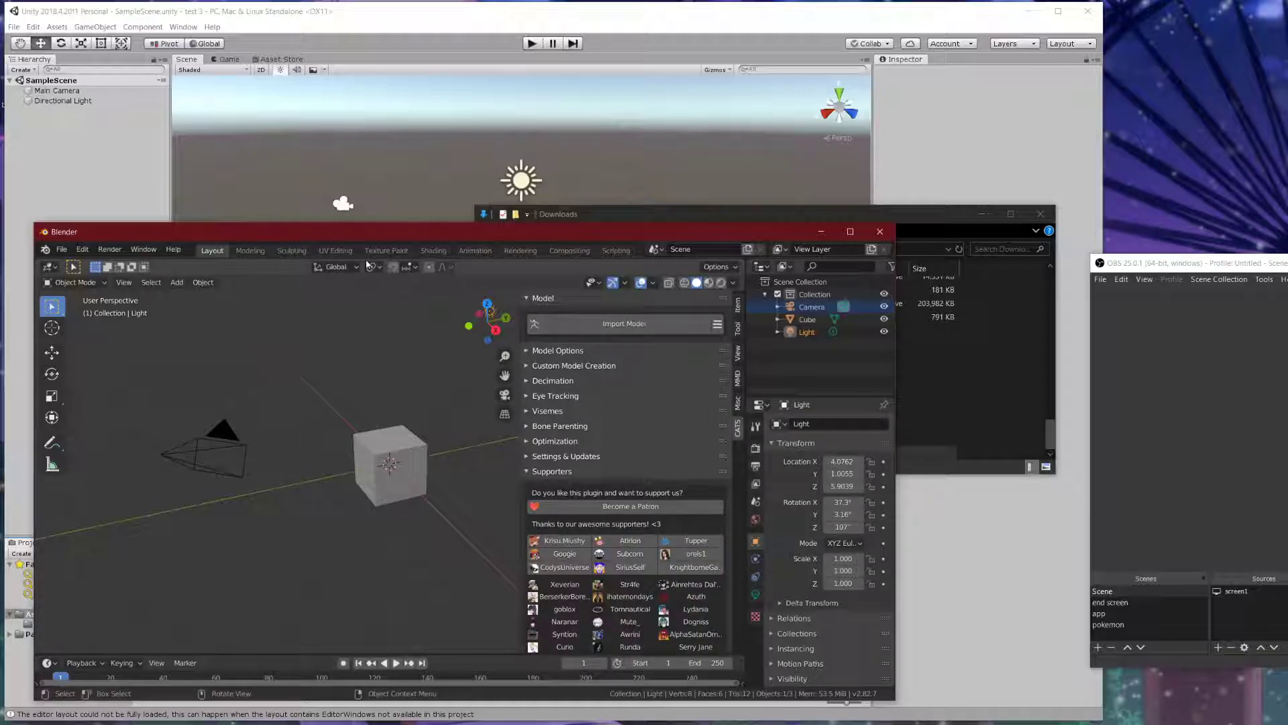
- Delete the default Camera, Cube and Light from the Outliner
left_click(808, 307)
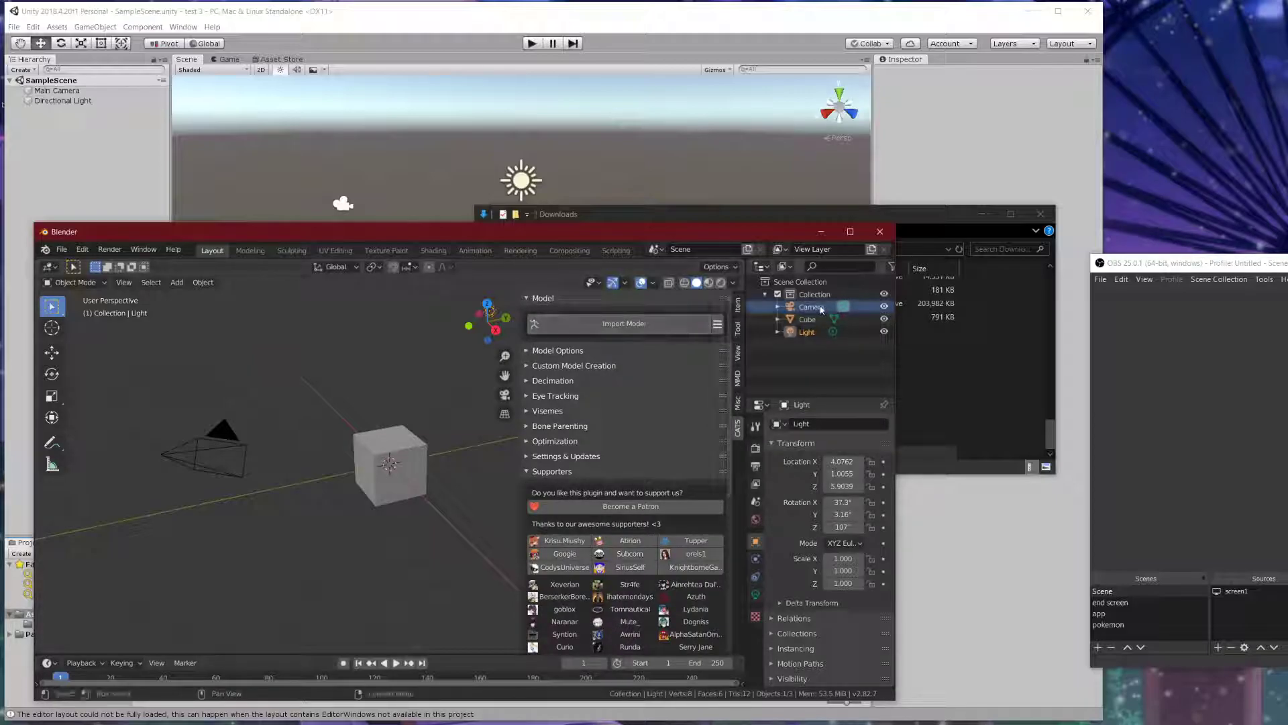
right_click(815, 318)
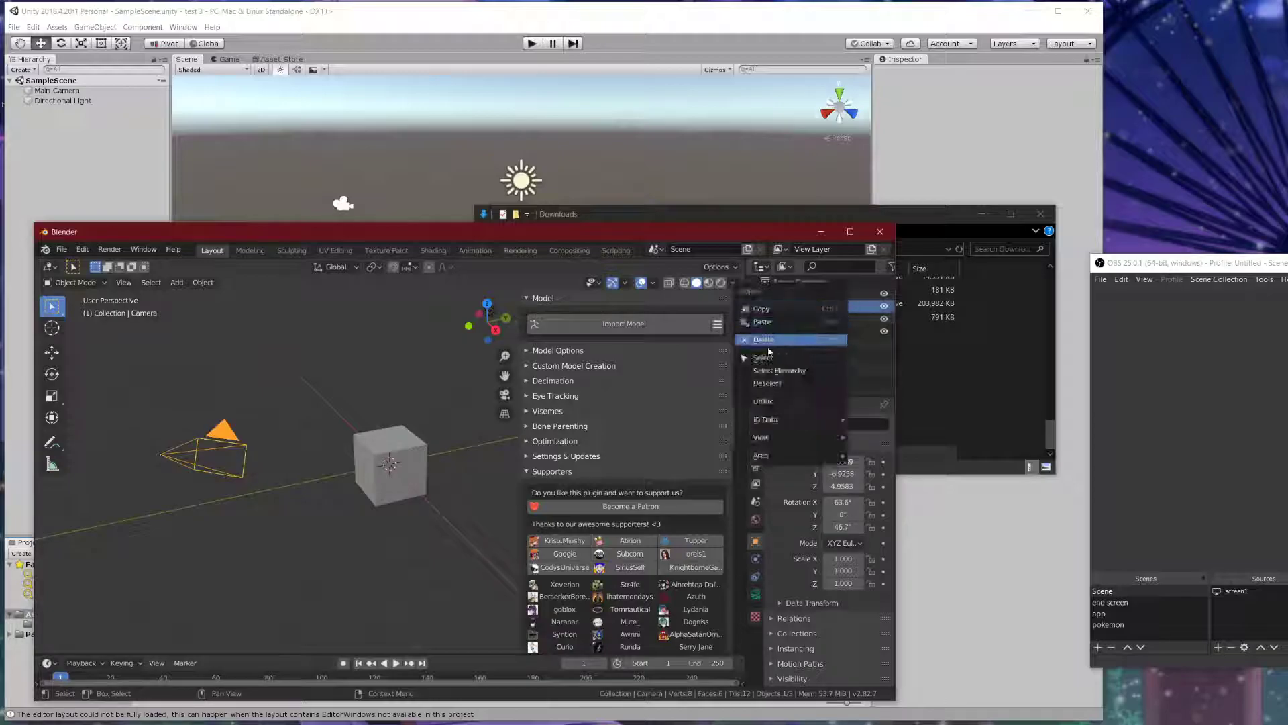
left_click(764, 340)
right_click(812, 307)
left_click(808, 313)
right_click(814, 317)
left_click(788, 317)
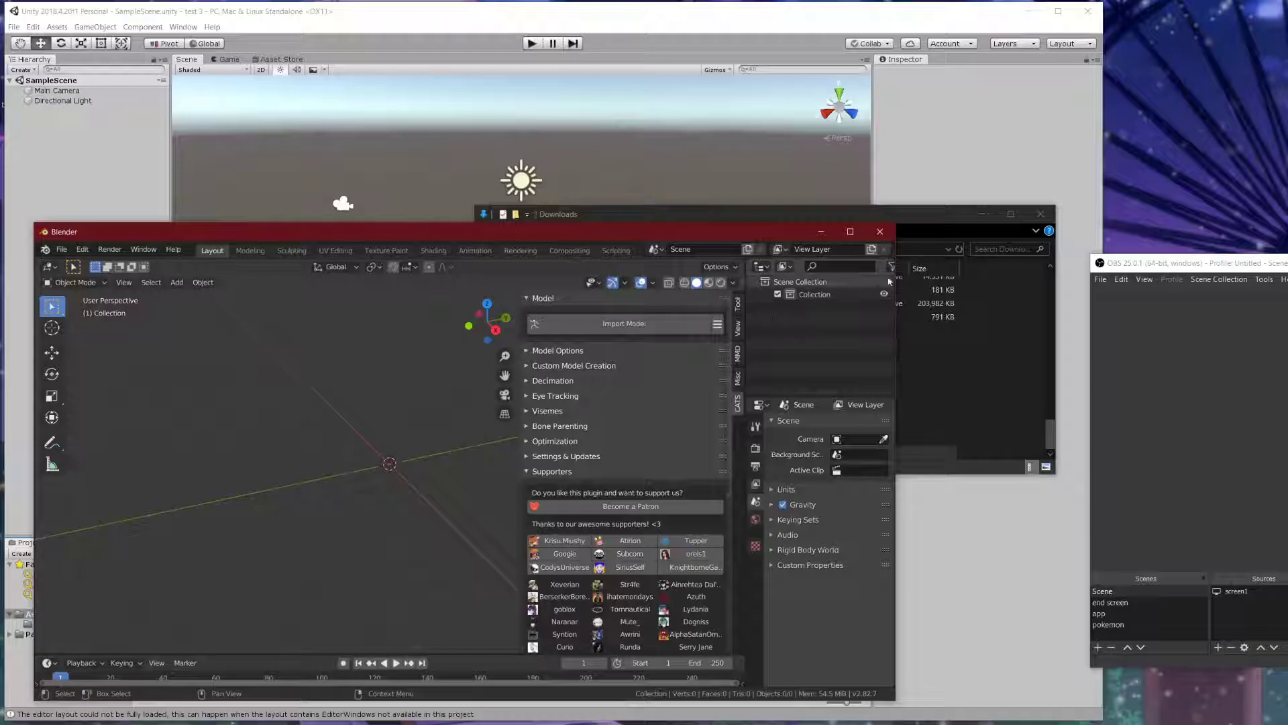
- Select the model request zip in Downloads and preview its contents
left_click(956, 274)
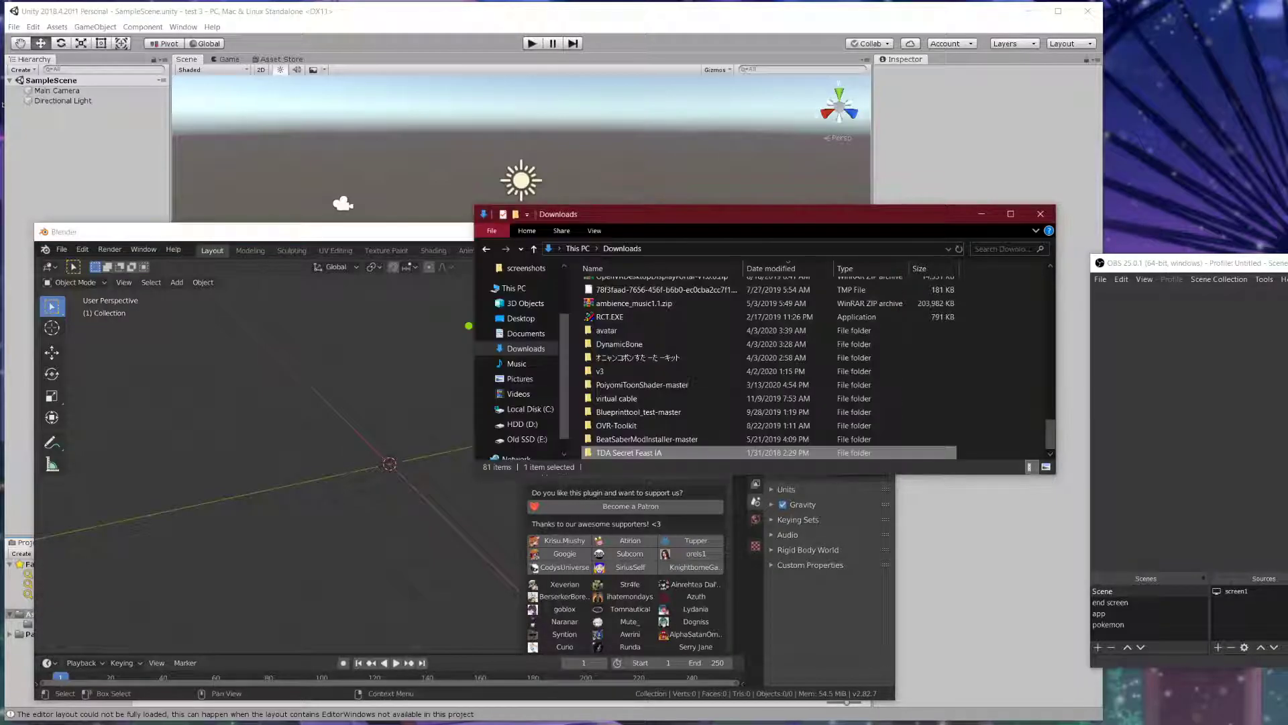
left_click_drag(805, 221, 489, 247)
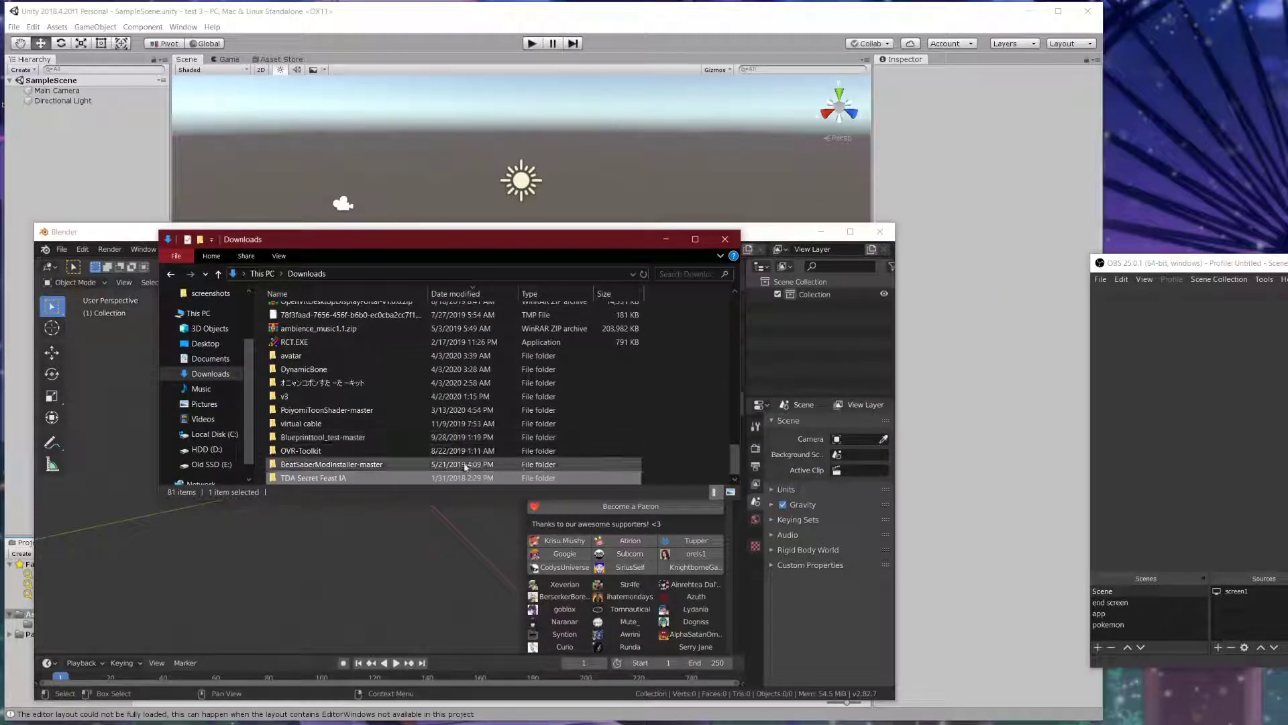
left_click_drag(734, 456, 734, 310)
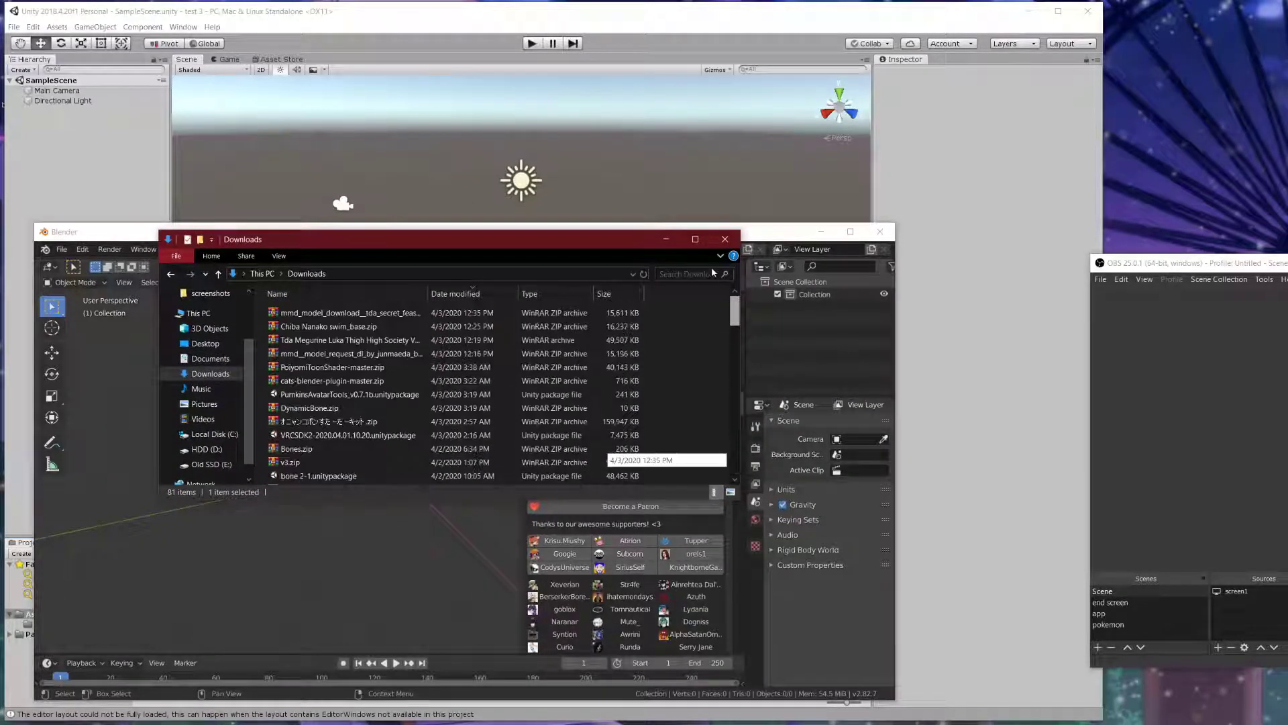
left_click(297, 341)
left_click(313, 312)
left_click(321, 324)
left_click(317, 340)
left_click(316, 352)
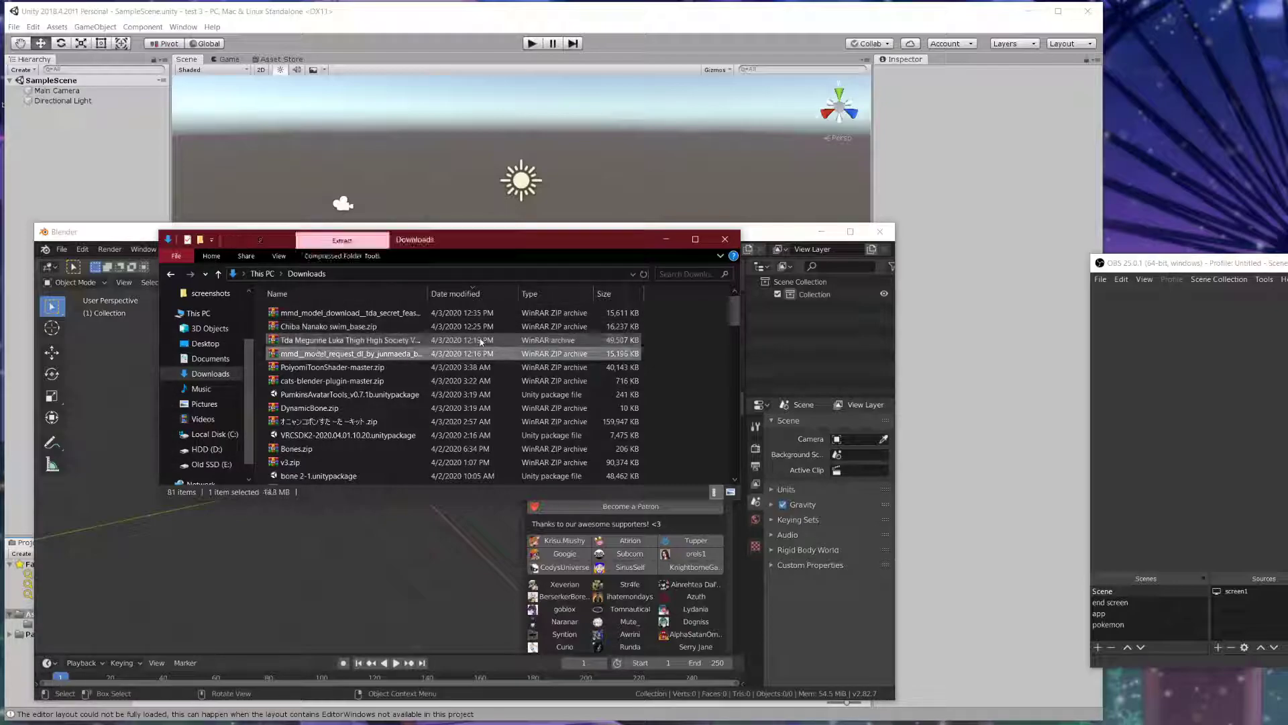
right_click(534, 355)
left_click(557, 367)
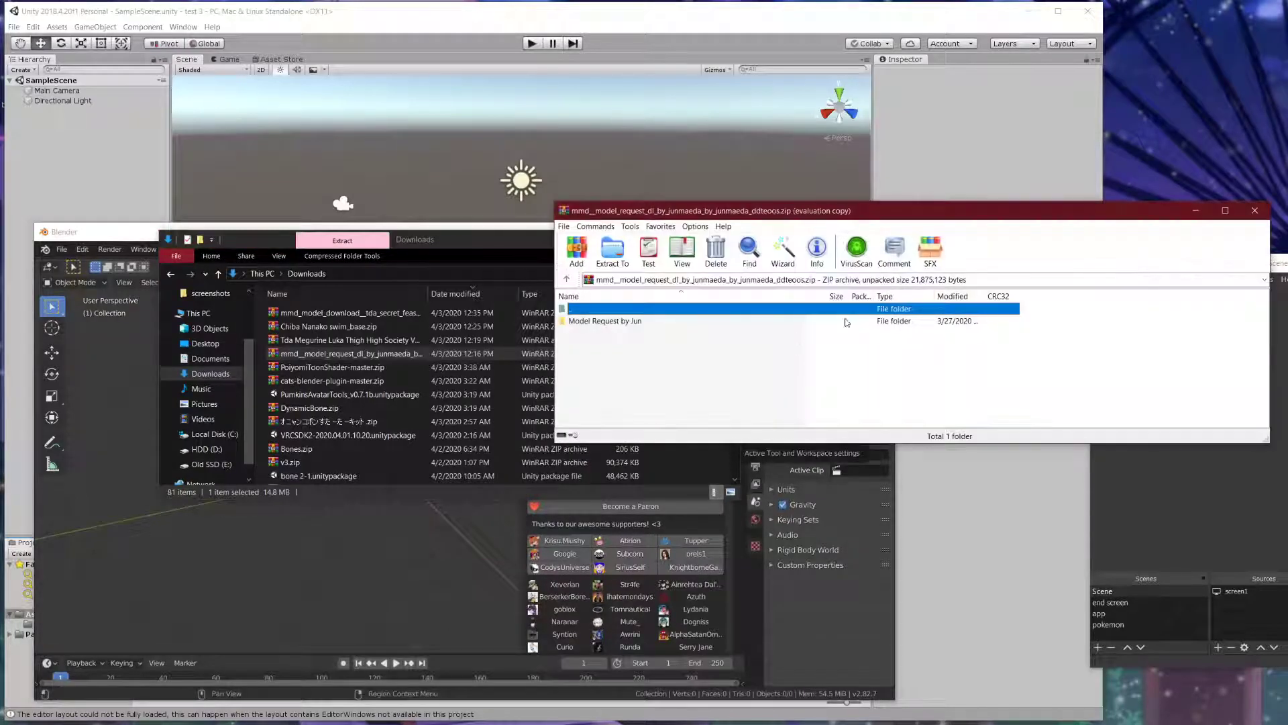
left_click(1254, 211)
- Extract the model request archive into Downloads with Extract Here
right_click(427, 355)
left_click(498, 412)
left_click_drag(734, 310, 726, 493)
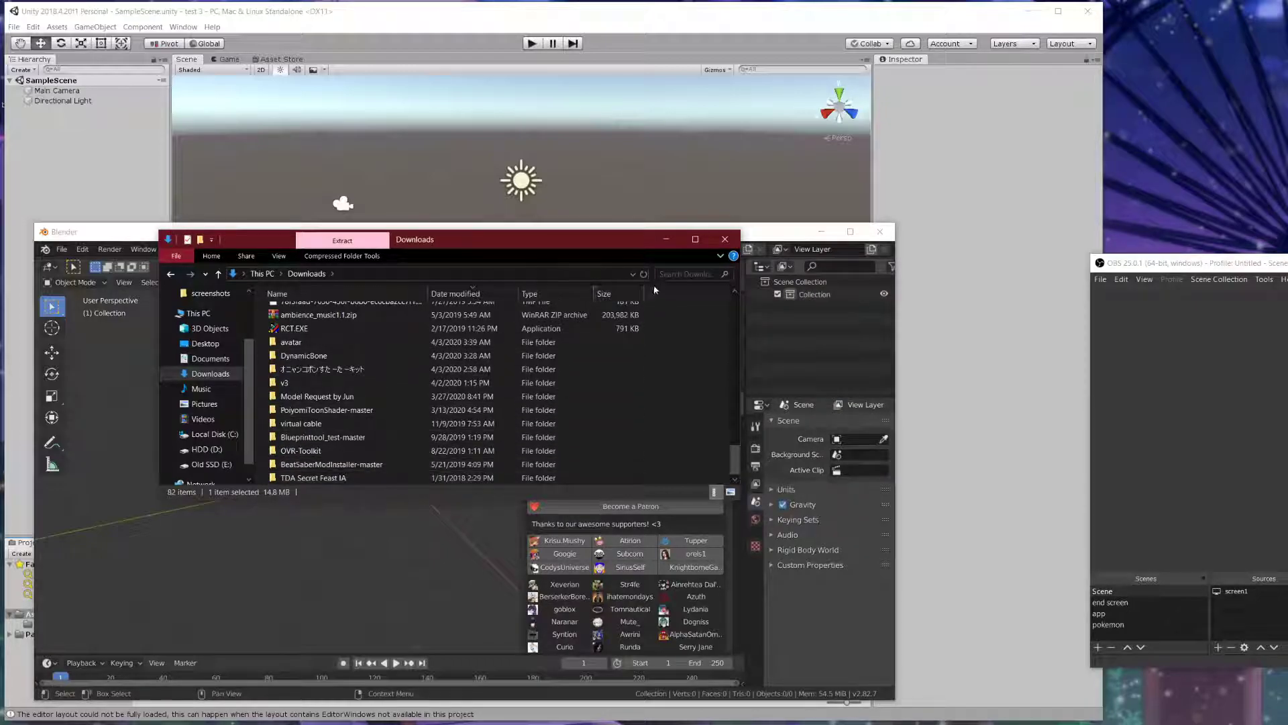
scroll(550, 391, "down", 7)
left_click_drag(736, 357, 734, 488)
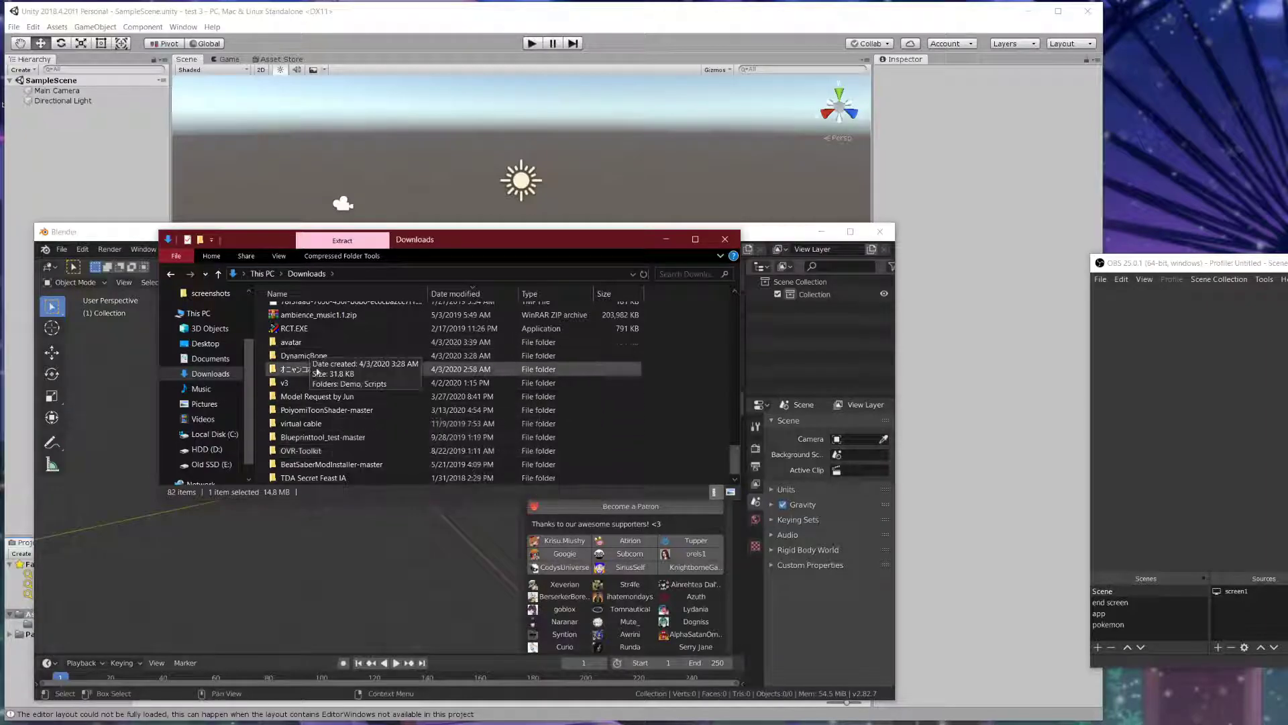
- Open Model Request by Jun and browse its README, sph, tex and toon folders
double_click(319, 396)
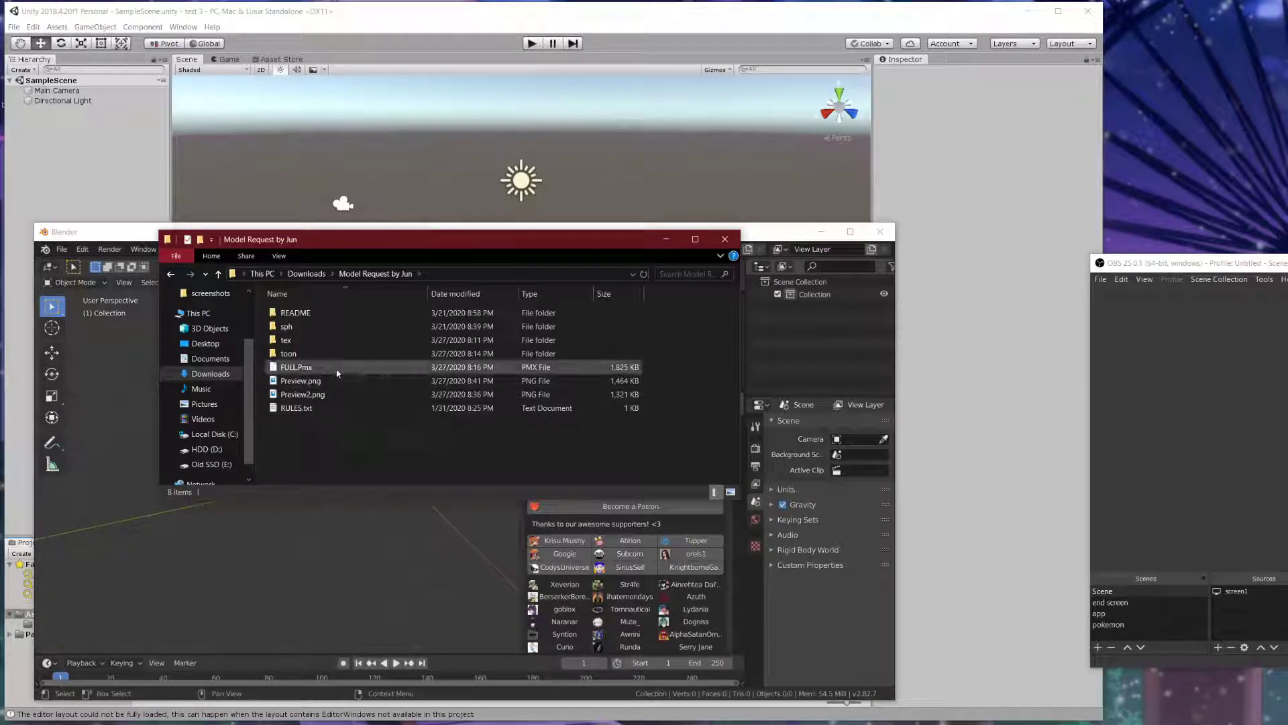
left_click_drag(415, 245, 539, 267)
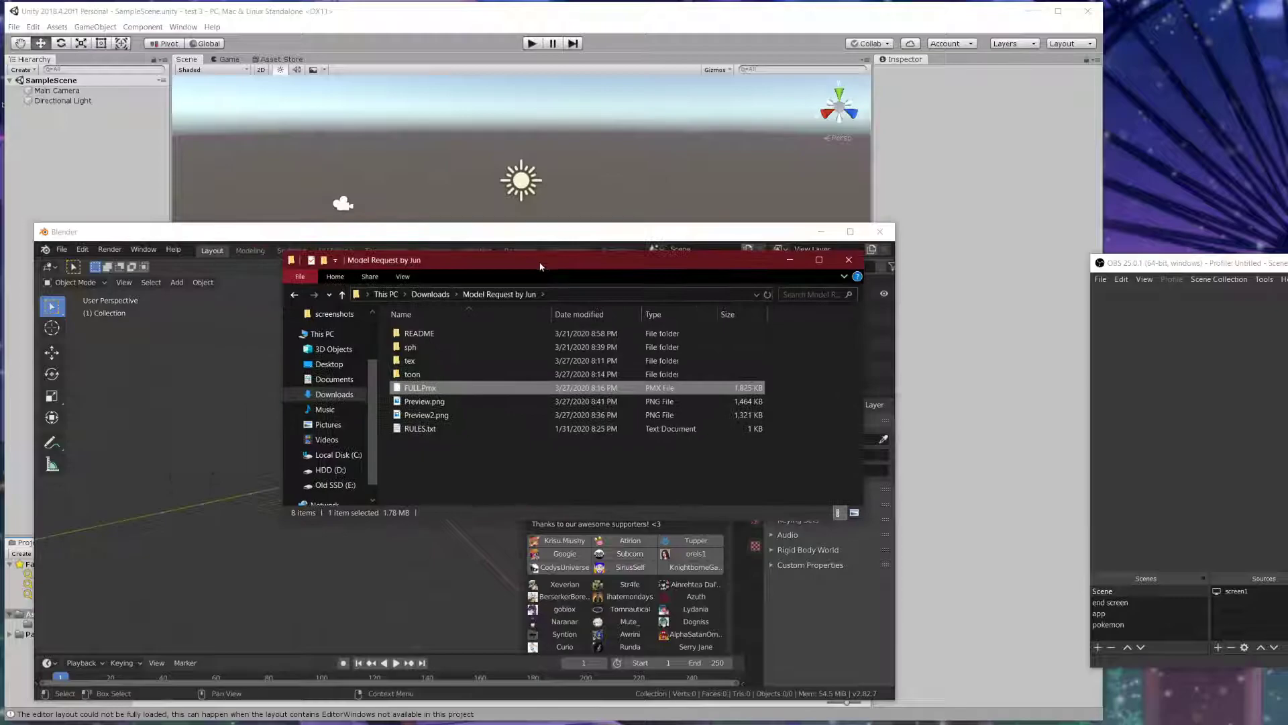
left_click(445, 374)
double_click(404, 334)
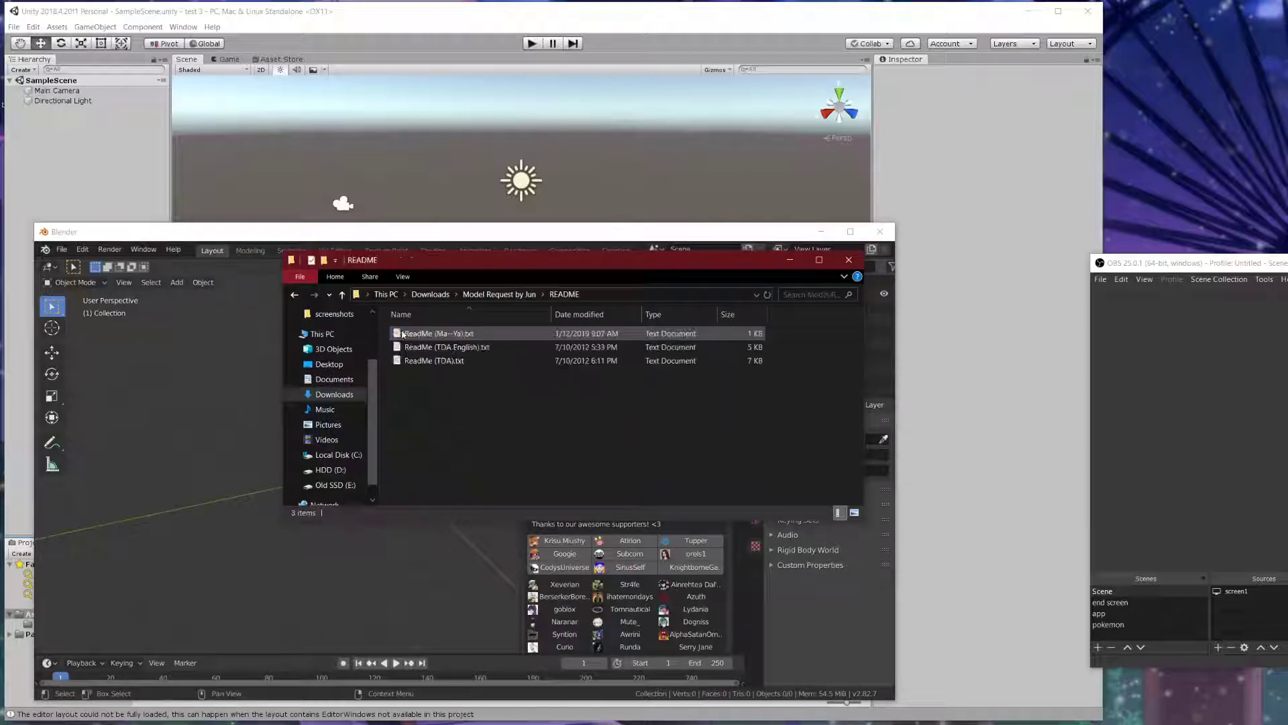
left_click(342, 295)
double_click(404, 347)
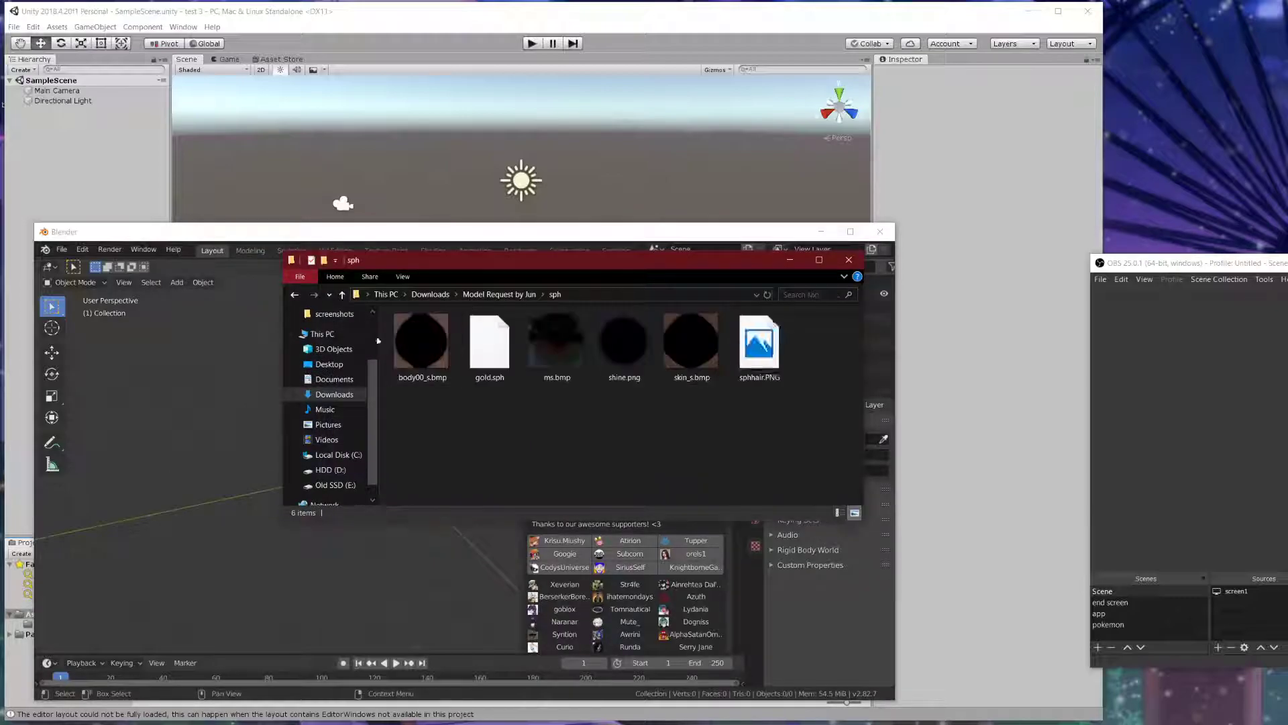
left_click(341, 295)
double_click(403, 361)
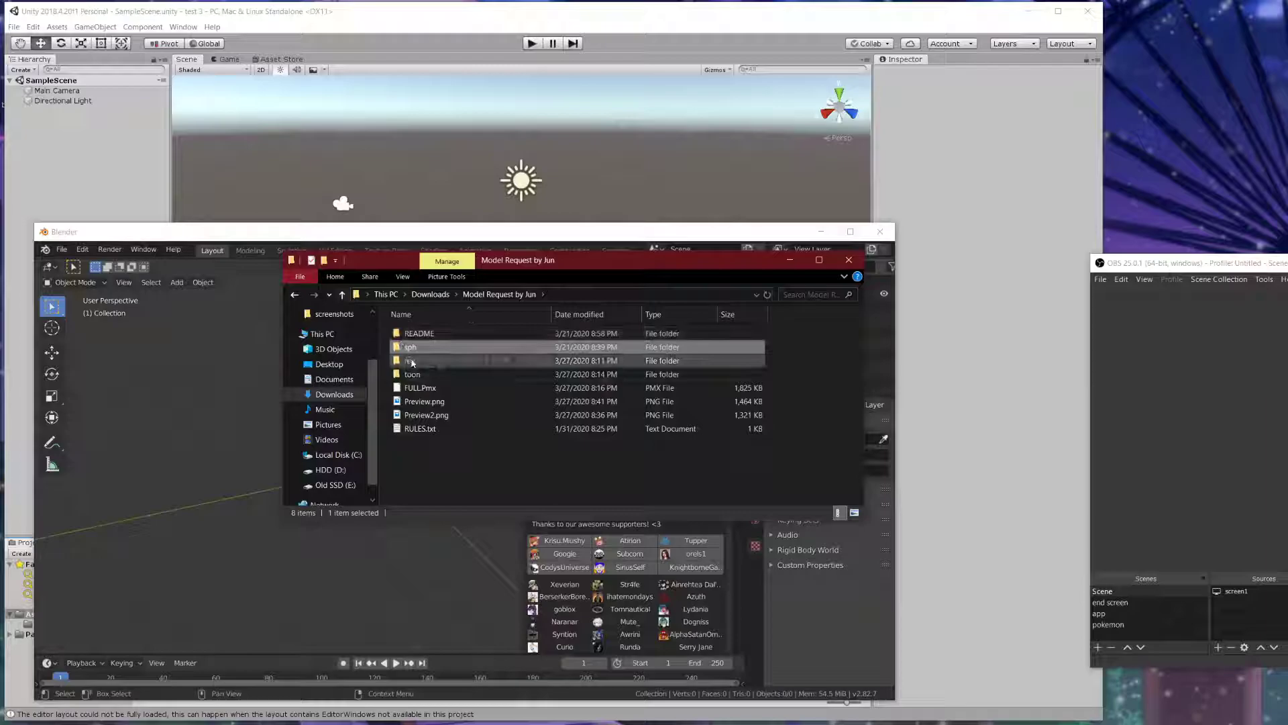
left_click(342, 295)
double_click(404, 373)
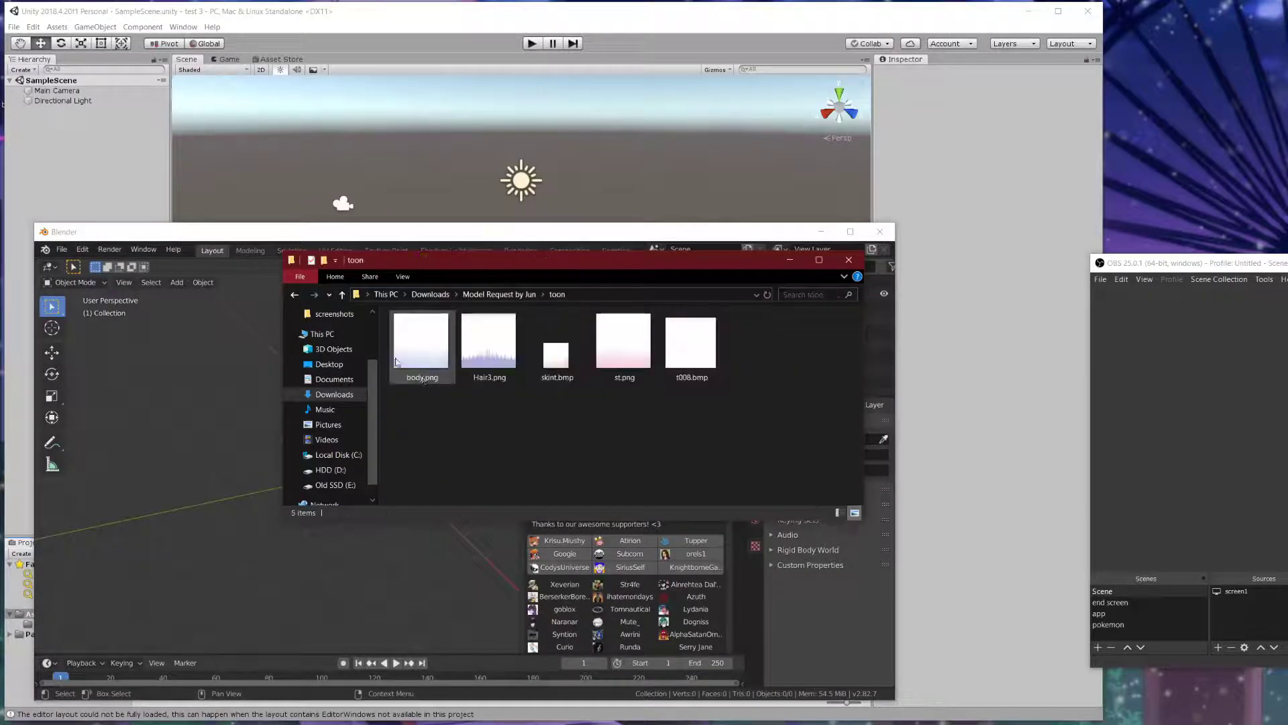
left_click(343, 295)
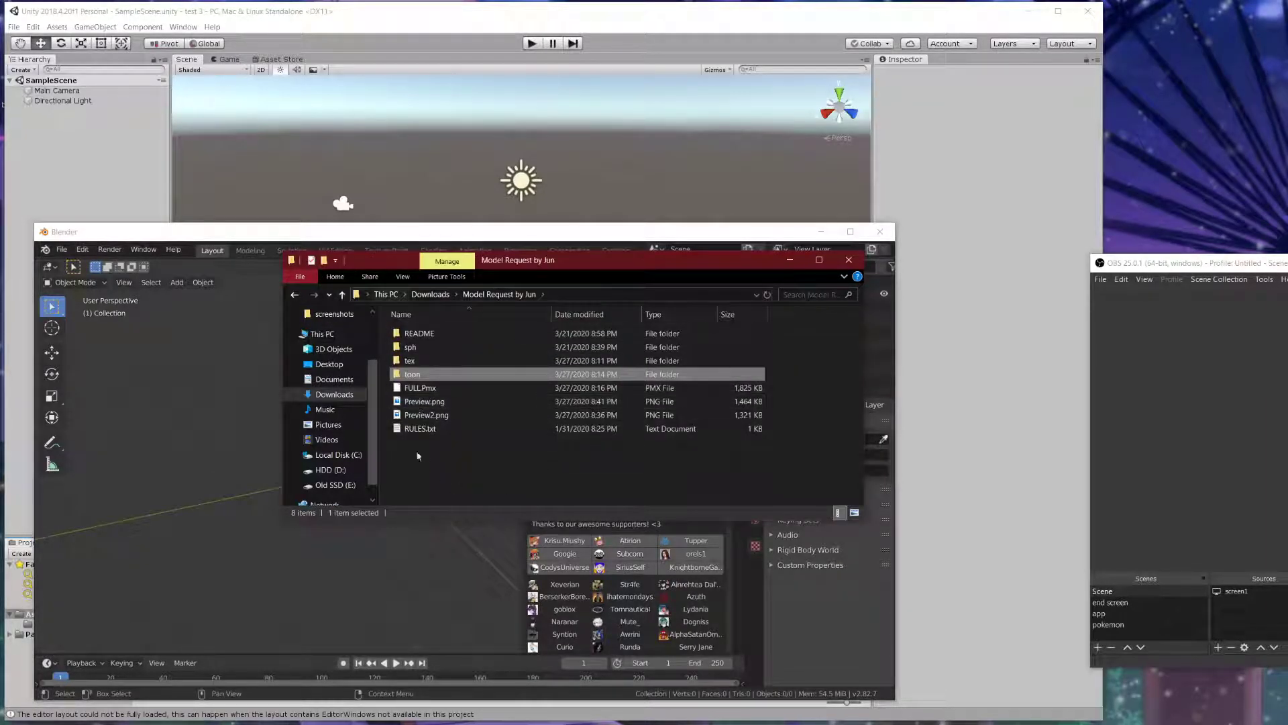
- View Preview.png to see the model, then close the image
left_click(442, 447)
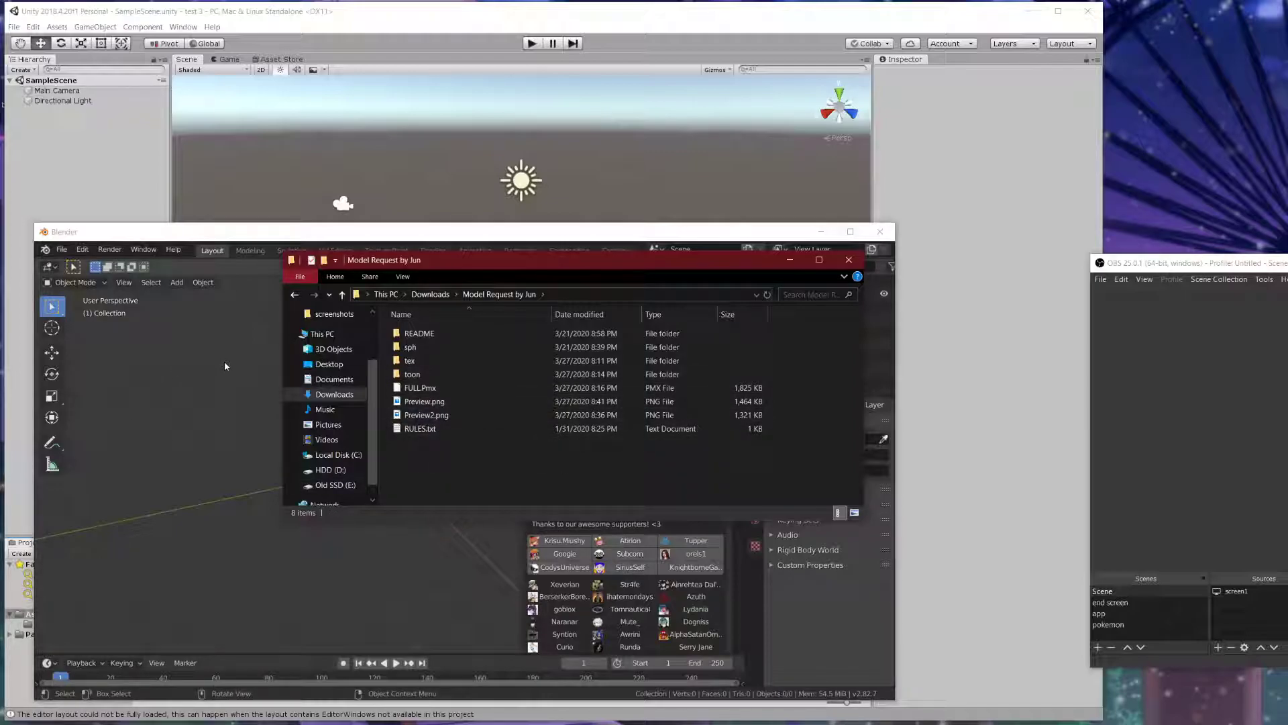
double_click(430, 402)
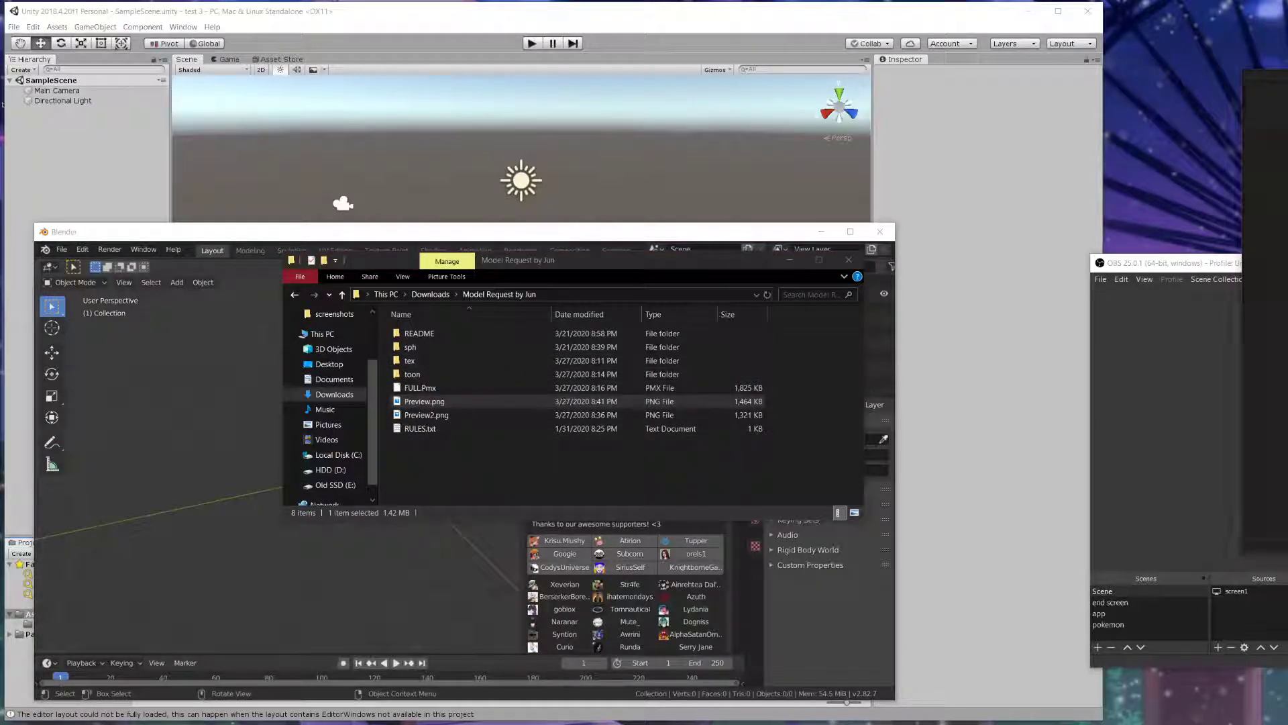
double_click(417, 405)
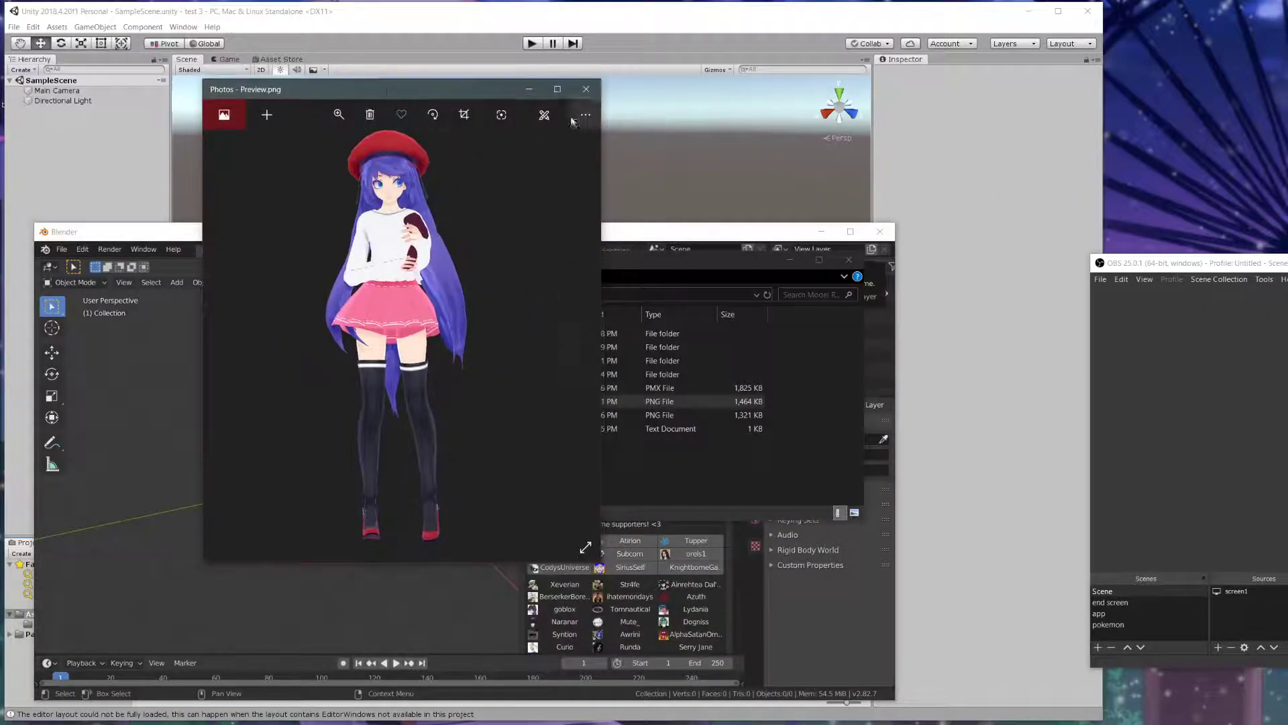
left_click(586, 89)
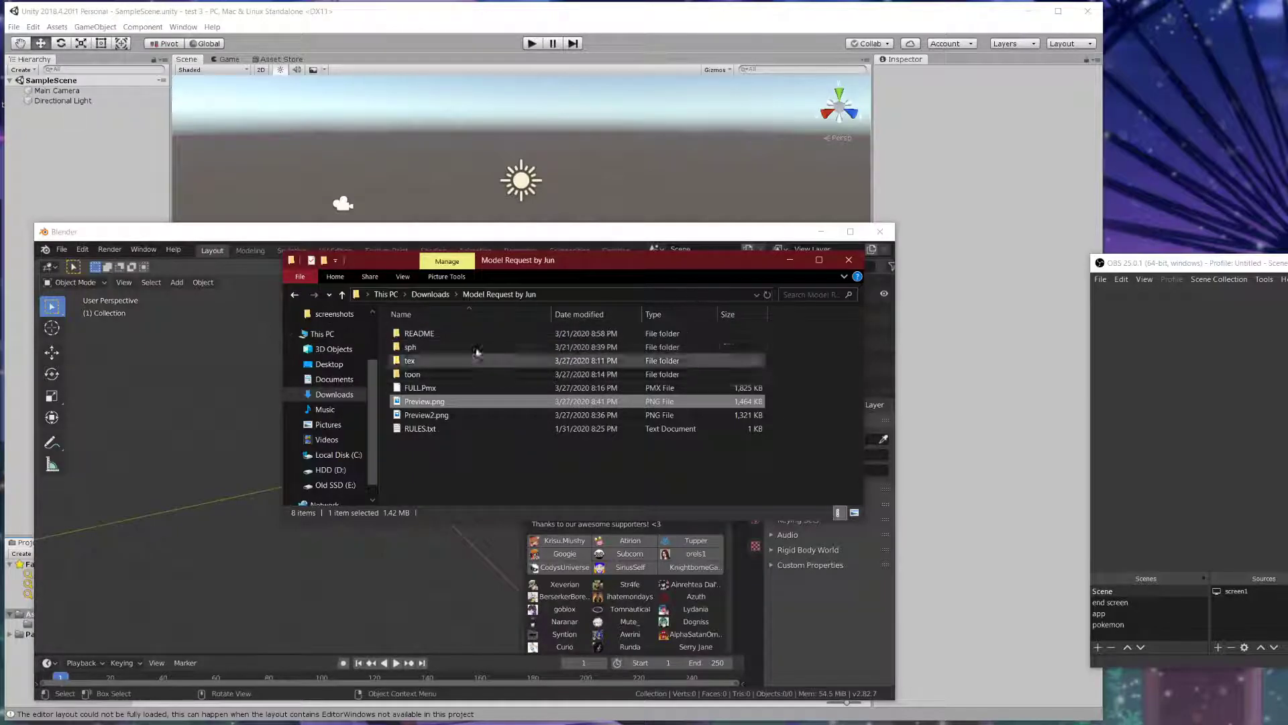
left_click_drag(557, 268, 520, 338)
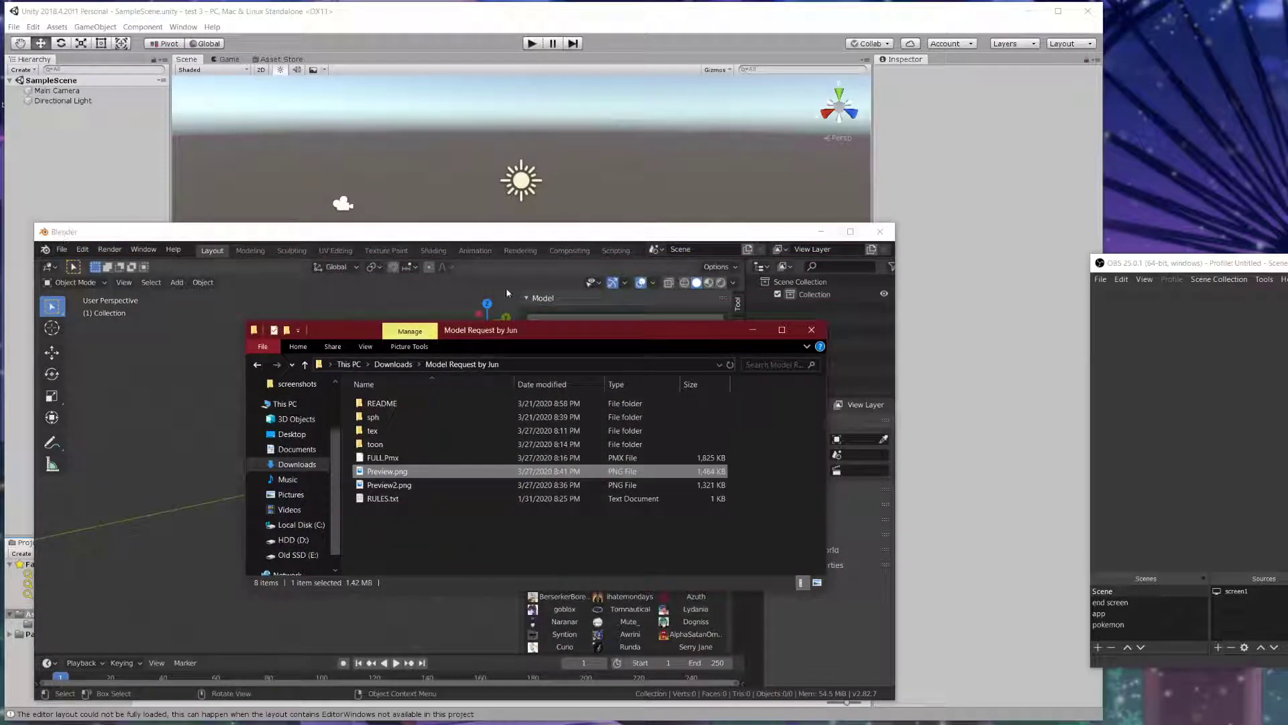
- Import FULL.Pmx from D:\Downloads\Model Request by Jun with CATS Import Any Model
left_click(812, 329)
left_click(632, 325)
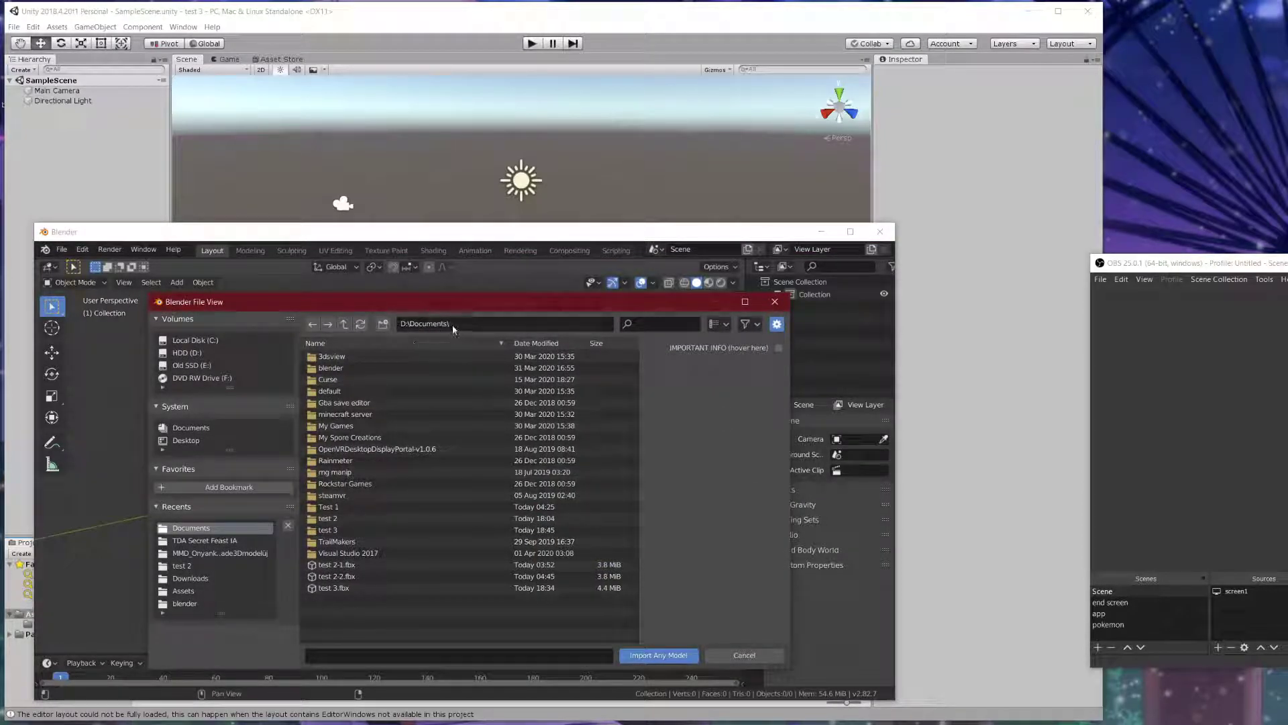
left_click(343, 323)
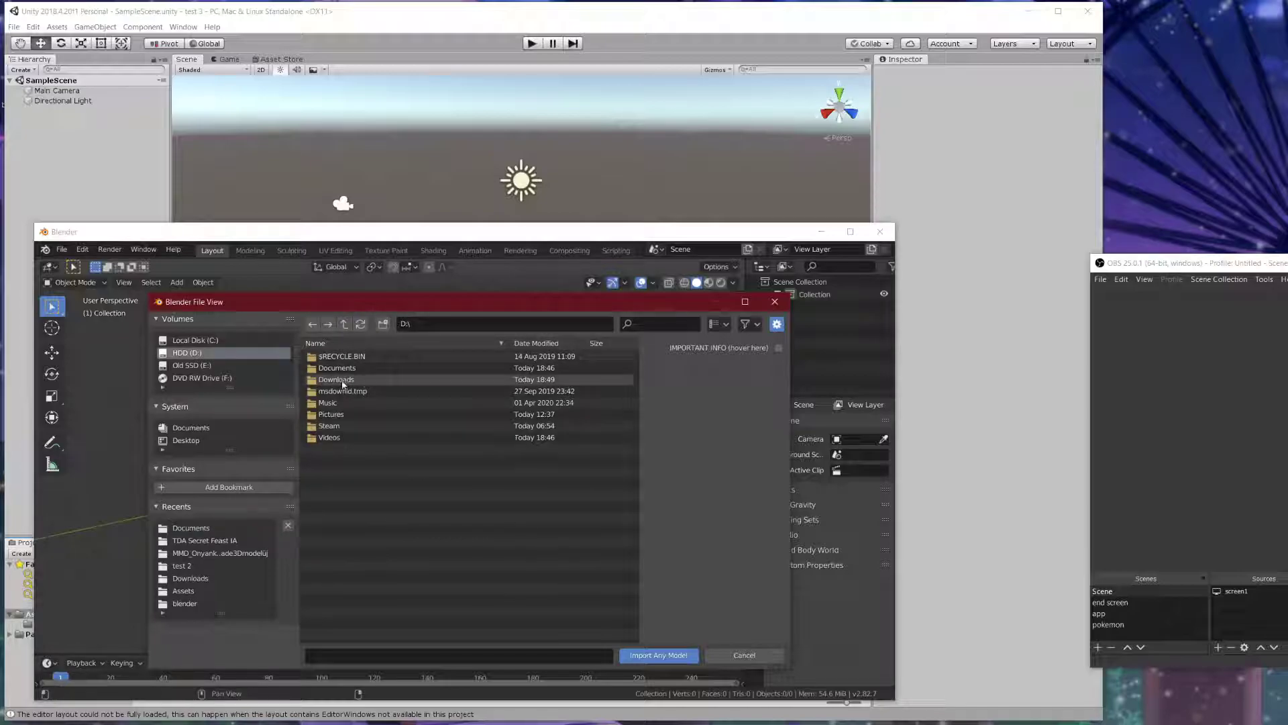
double_click(335, 380)
scroll(418, 466, "up", 6)
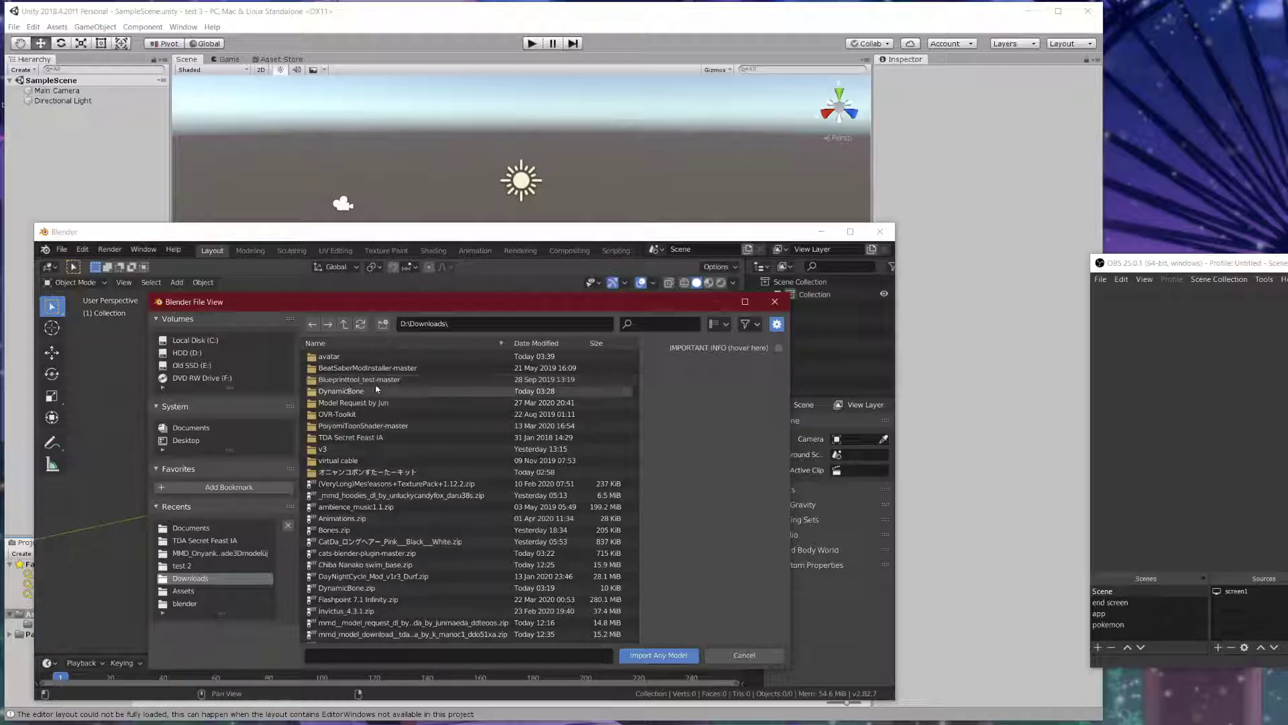
double_click(385, 402)
left_click(361, 402)
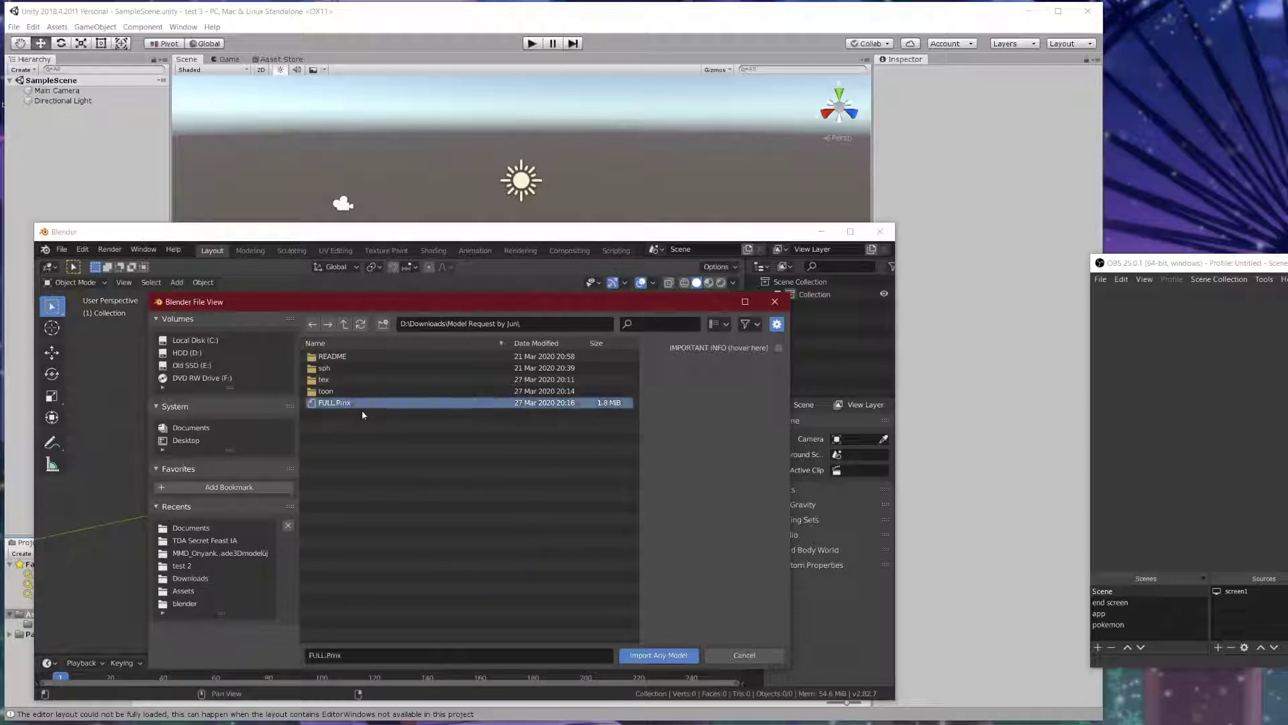
left_click(656, 656)
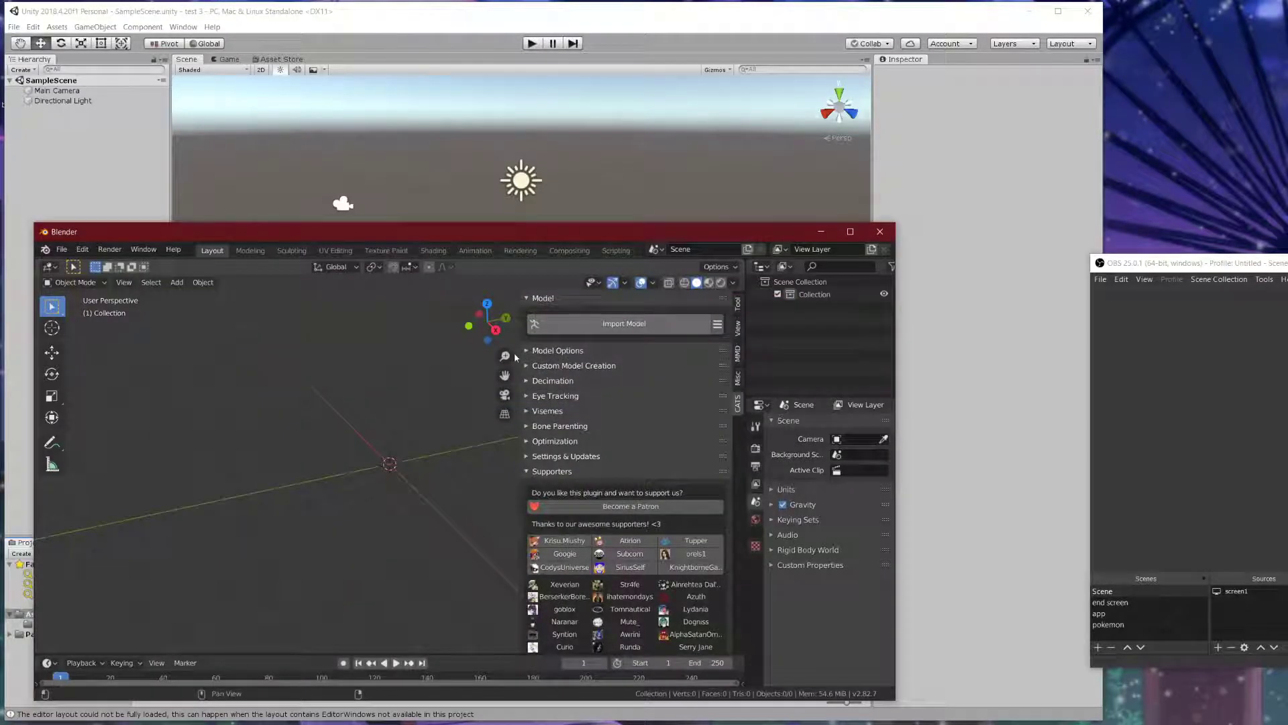
- Orbit around the imported FULL model and FULL_arm armature to view them from the front
scroll(368, 483, "up", 11)
middle_click_drag(350, 396, 498, 408)
scroll(389, 336, "down", 2)
middle_click_drag(388, 336, 310, 439, "shift")
left_click(250, 252)
scroll(396, 440, "up", 11)
middle_click_drag(388, 415, 465, 405)
middle_click_drag(450, 356, 493, 392, "shift")
left_click(220, 253)
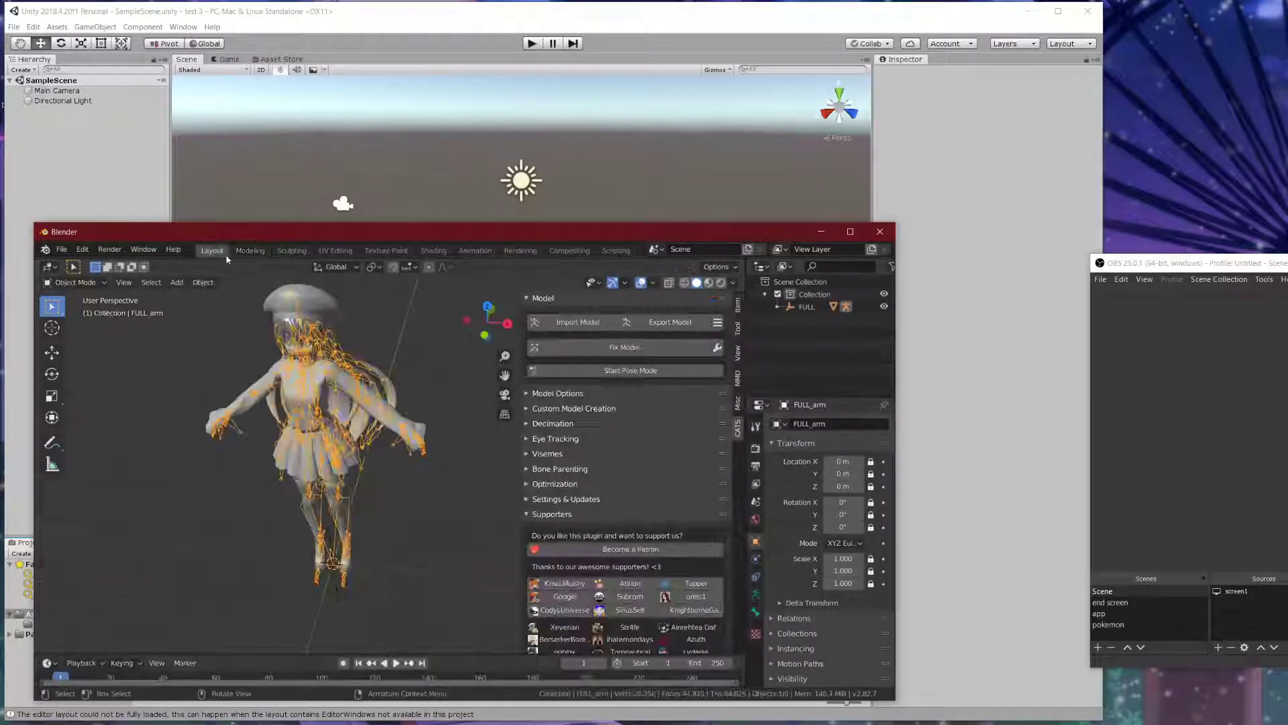
middle_click_drag(383, 331, 401, 329)
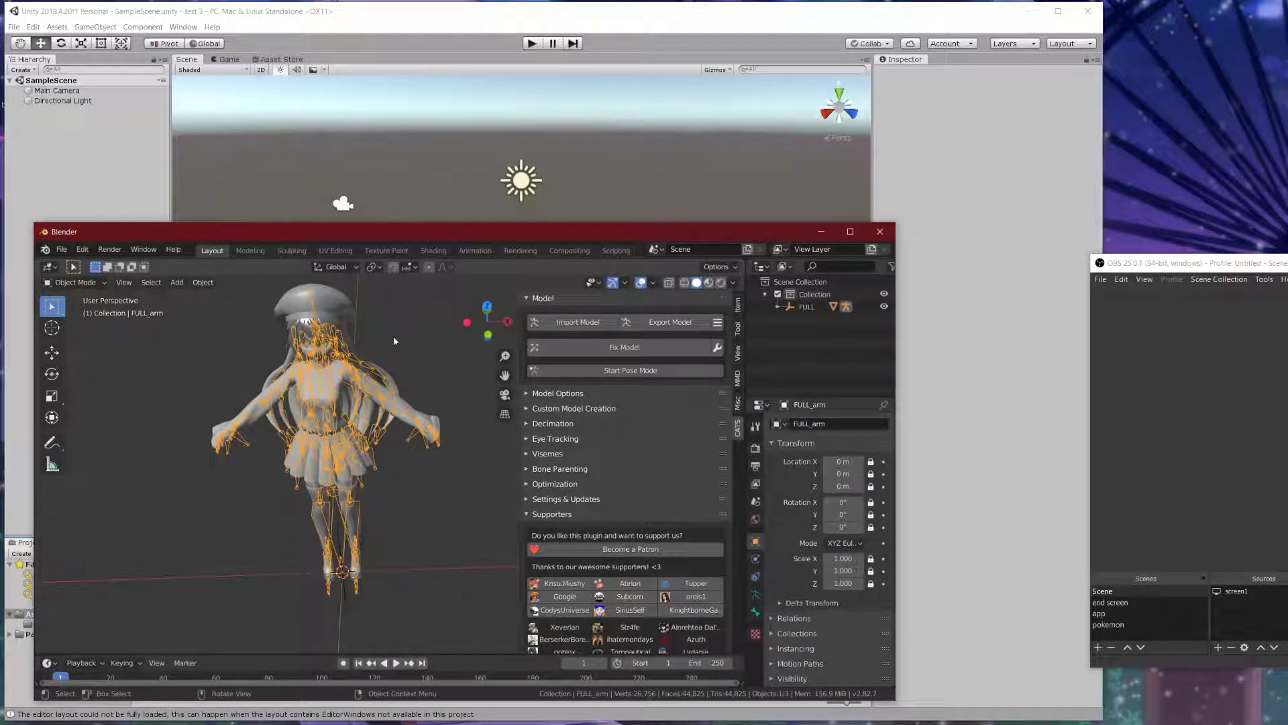
left_click(717, 347)
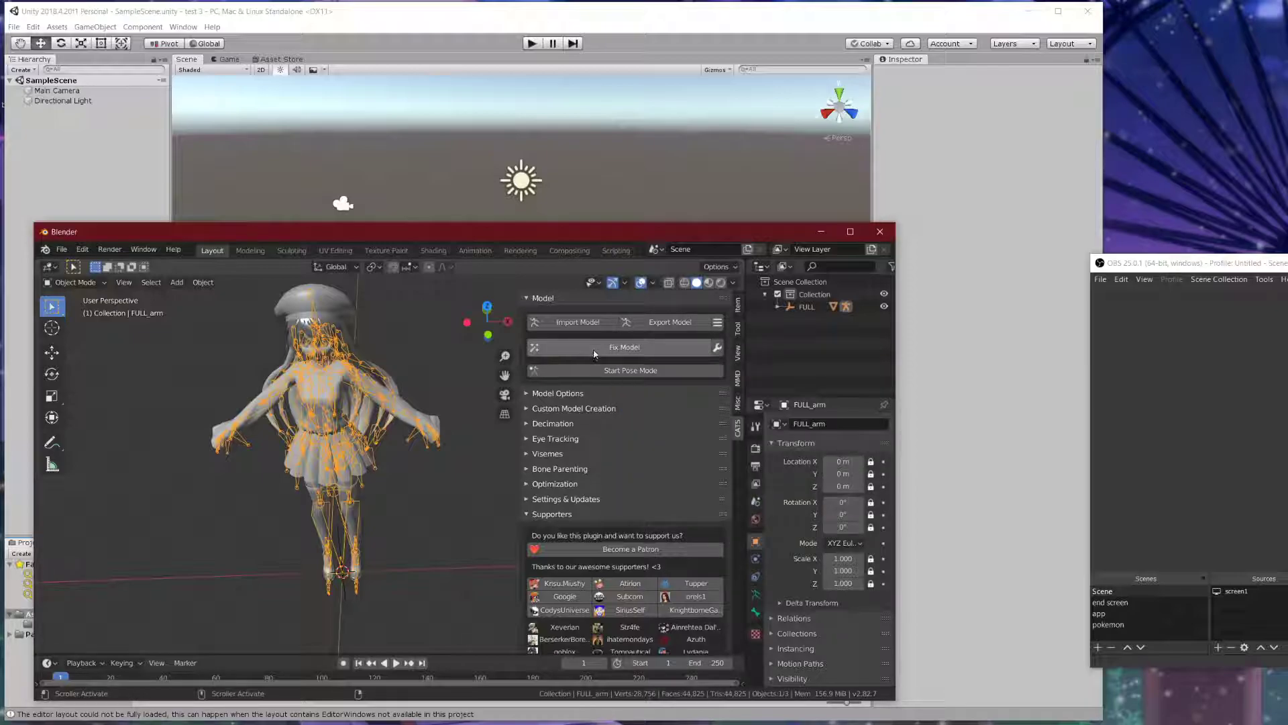
- Run CATS Fix Model with default options, then zoom in on the fixed model's face
left_click(716, 347)
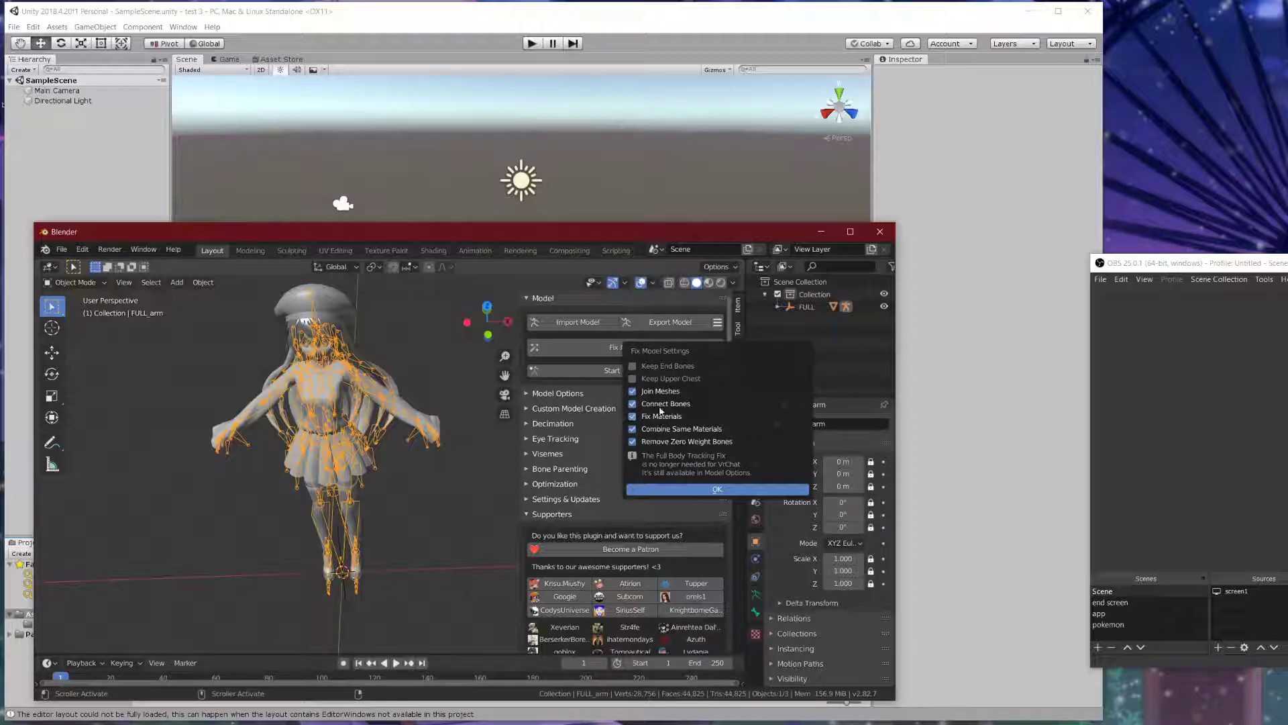
left_click(581, 346)
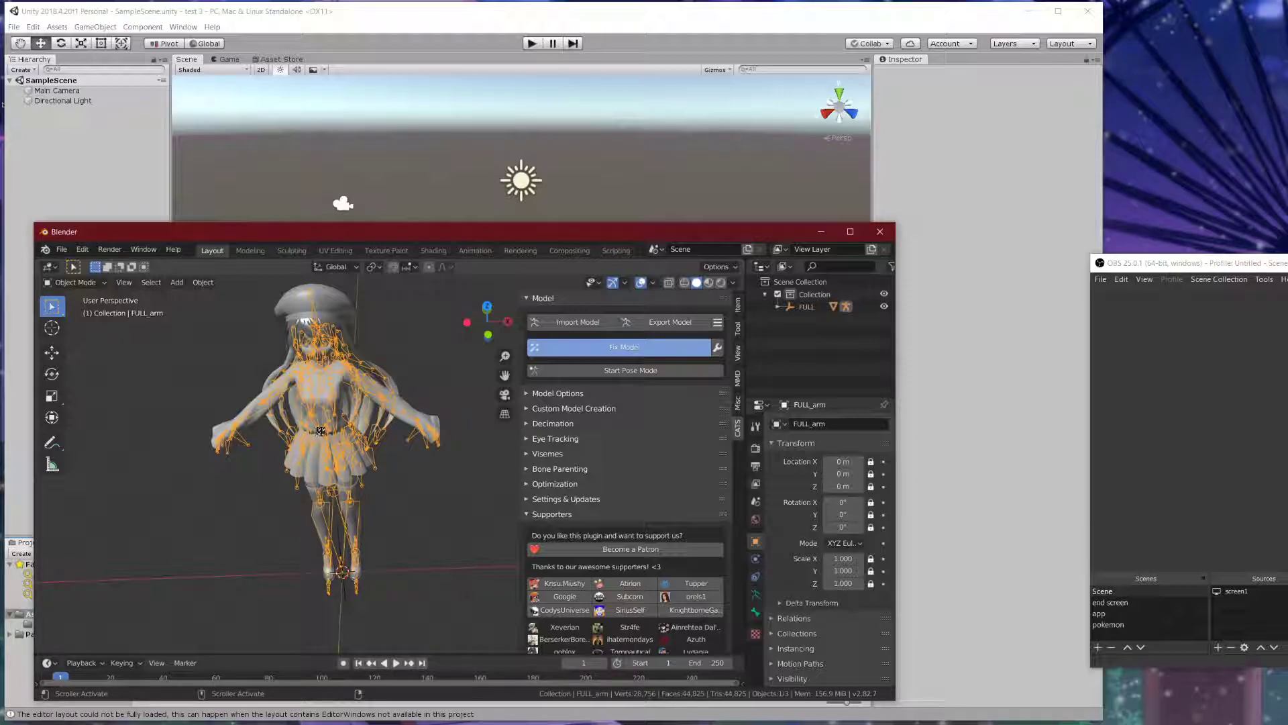
middle_click_drag(357, 414, 386, 559, "shift")
scroll(385, 560, "up", 3)
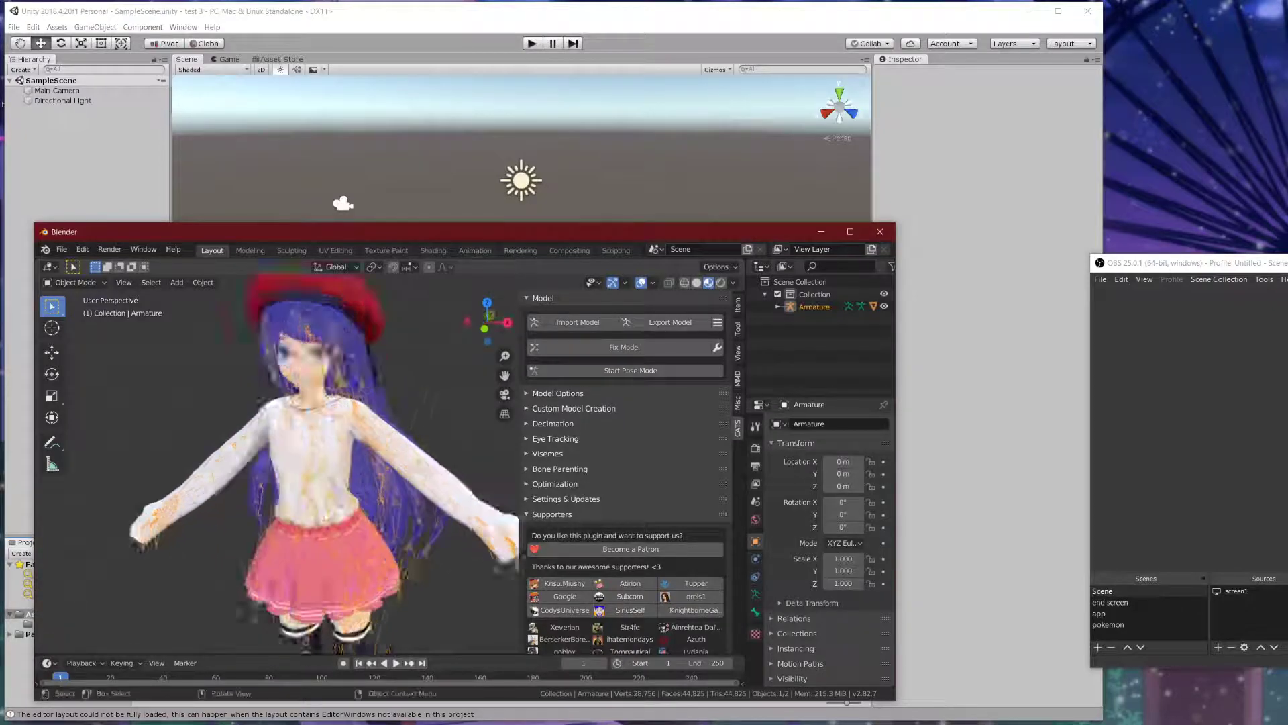
scroll(345, 382, "up", 3)
mouse_move(345, 381)
middle_mouse_down()
mouse_move(330, 398)
mouse_move(348, 401)
middle_mouse_up()
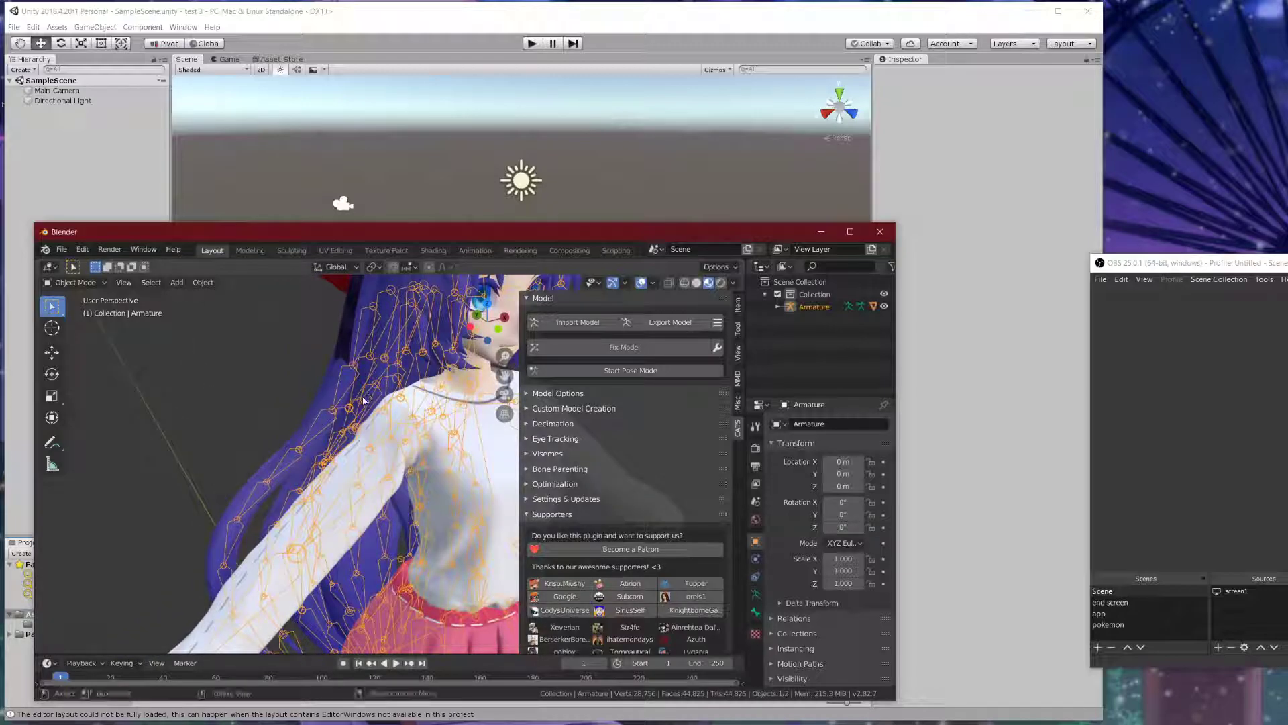
- In the Modeling workspace, hide the Body mesh to expose the Armature's upper bones
left_click(249, 252)
left_click(844, 308)
left_click(778, 307)
scroll(826, 322, "down", 2)
left_click(884, 322)
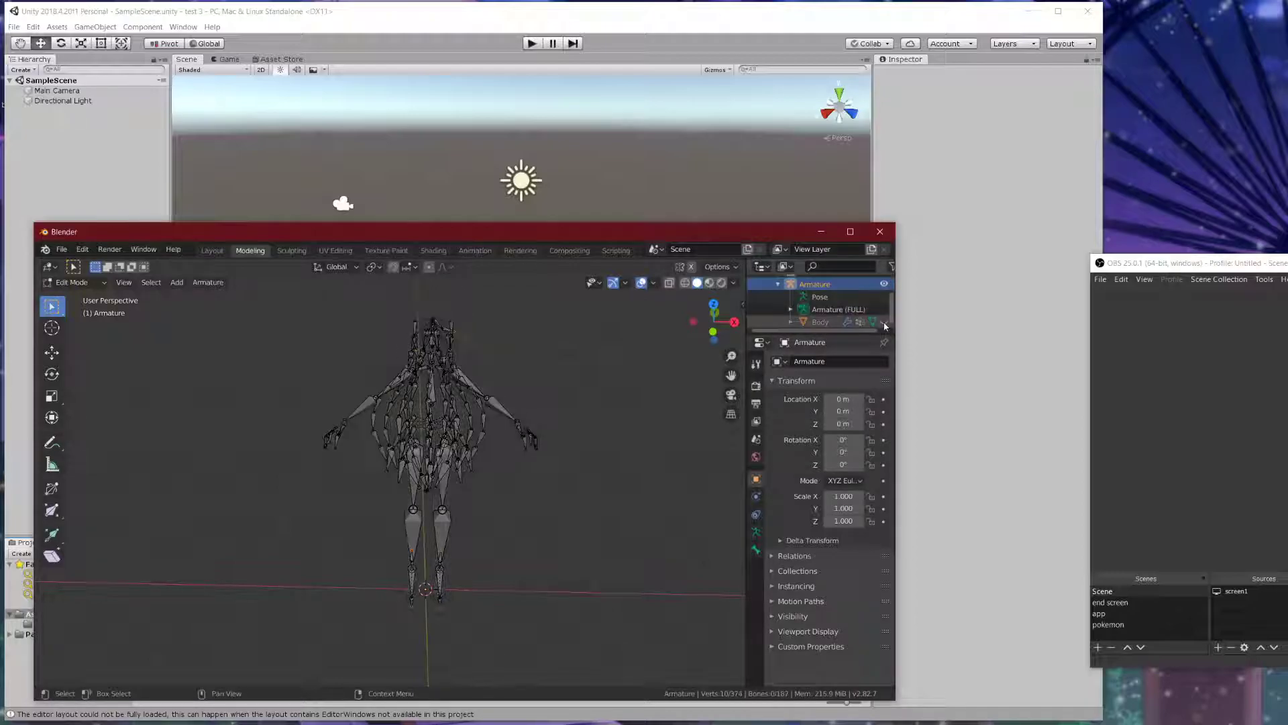
scroll(491, 348, "up", 6)
middle_click_drag(465, 350, 448, 403)
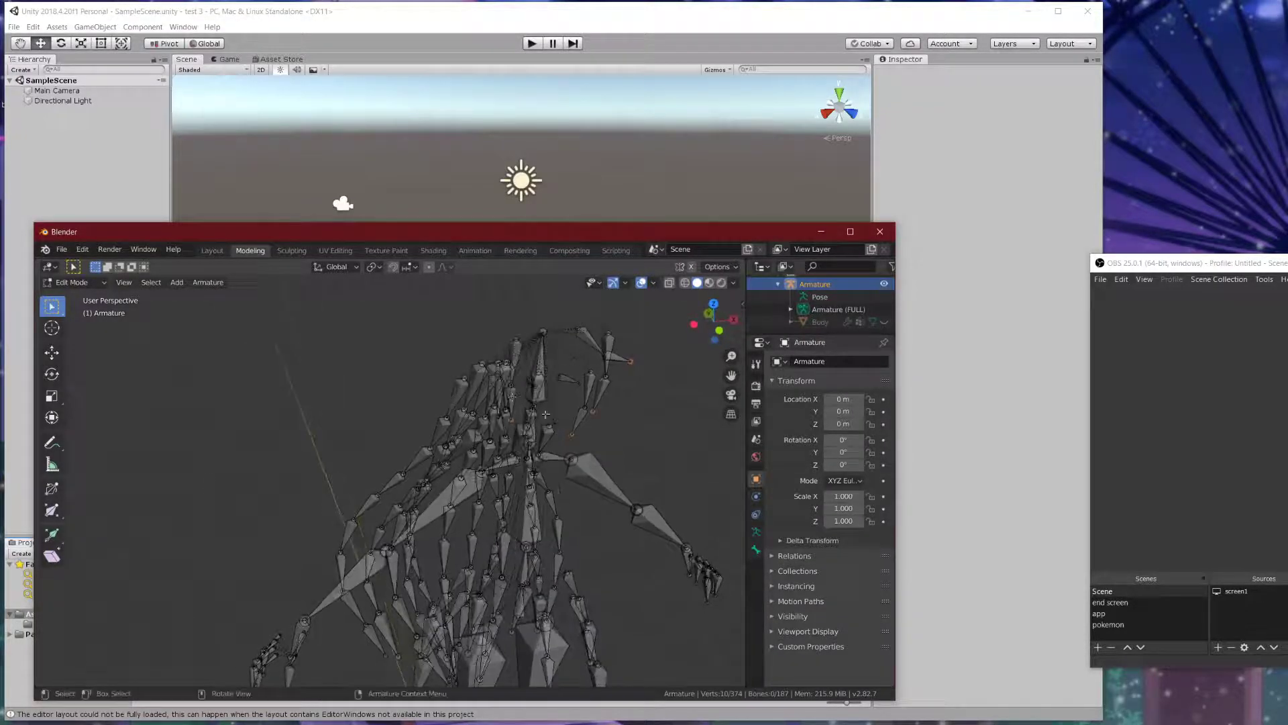
scroll(537, 411, "up", 3)
middle_click_drag(624, 406, 554, 356, "shift")
middle_click_drag(514, 470, 526, 363)
- Select the neck joint and lower it slightly along Z with the Transform tool
left_click_drag(528, 340, 558, 364)
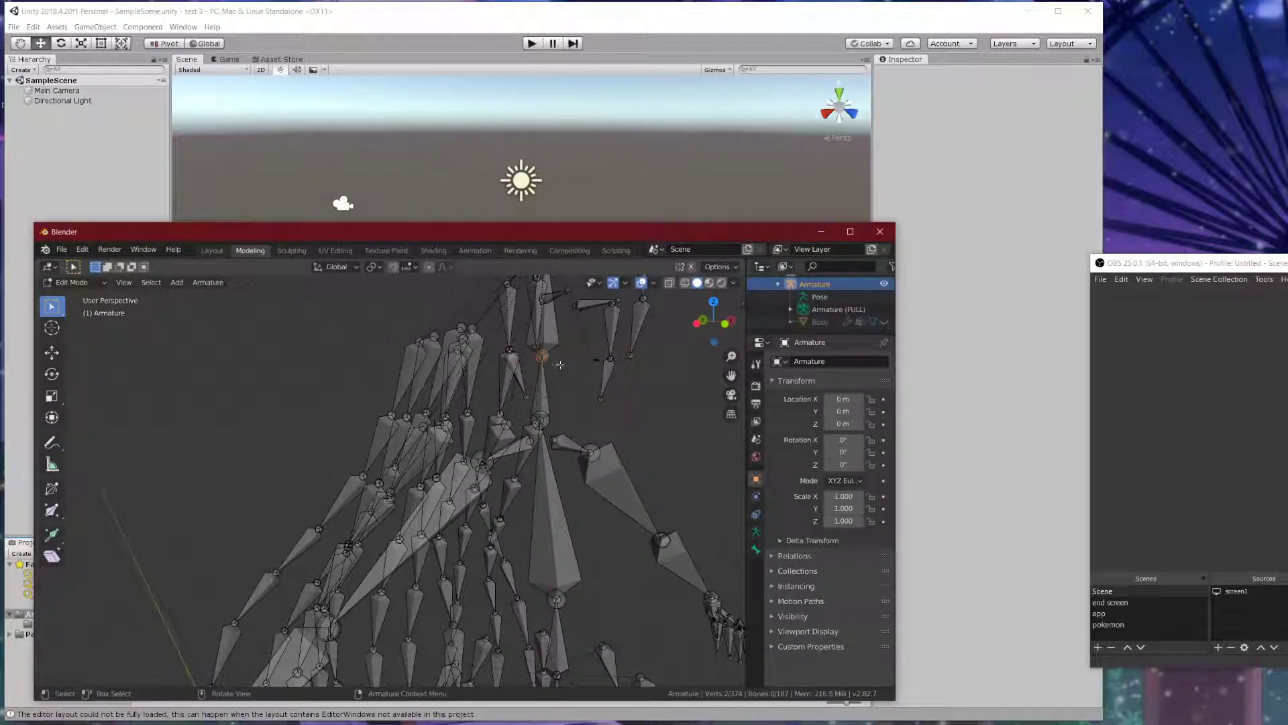
scroll(544, 380, "up", 2)
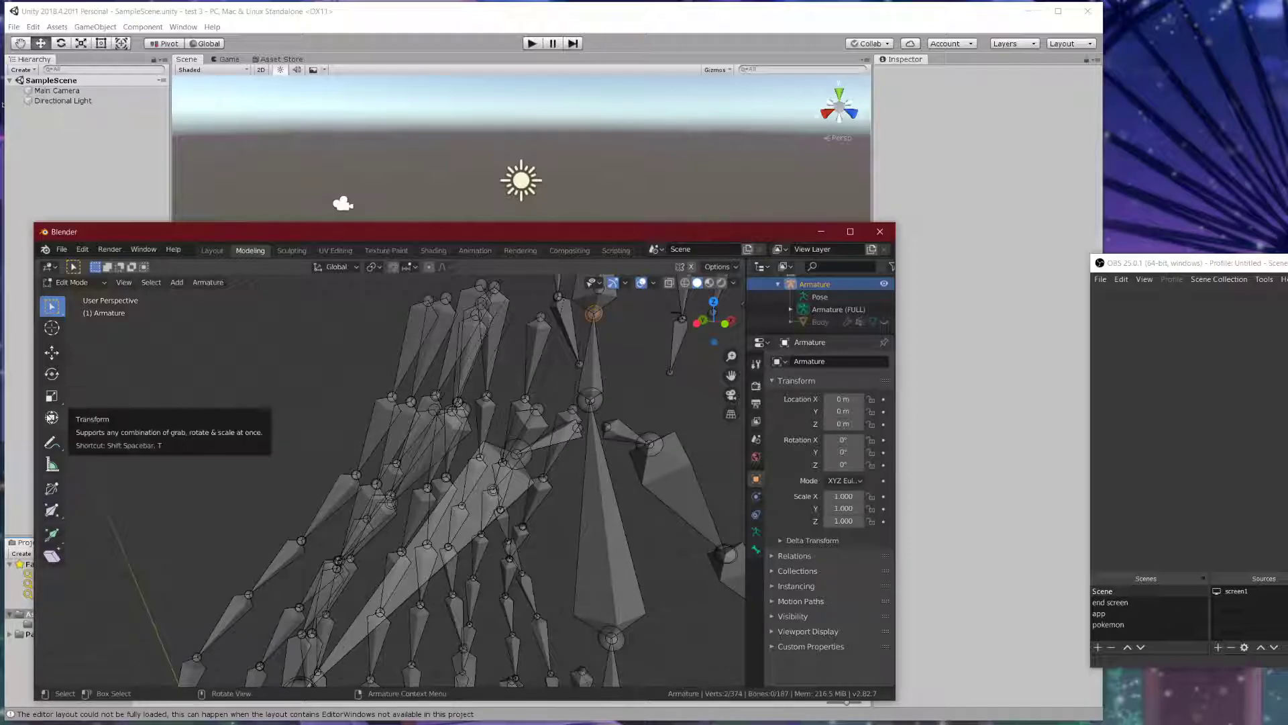
left_click(51, 417)
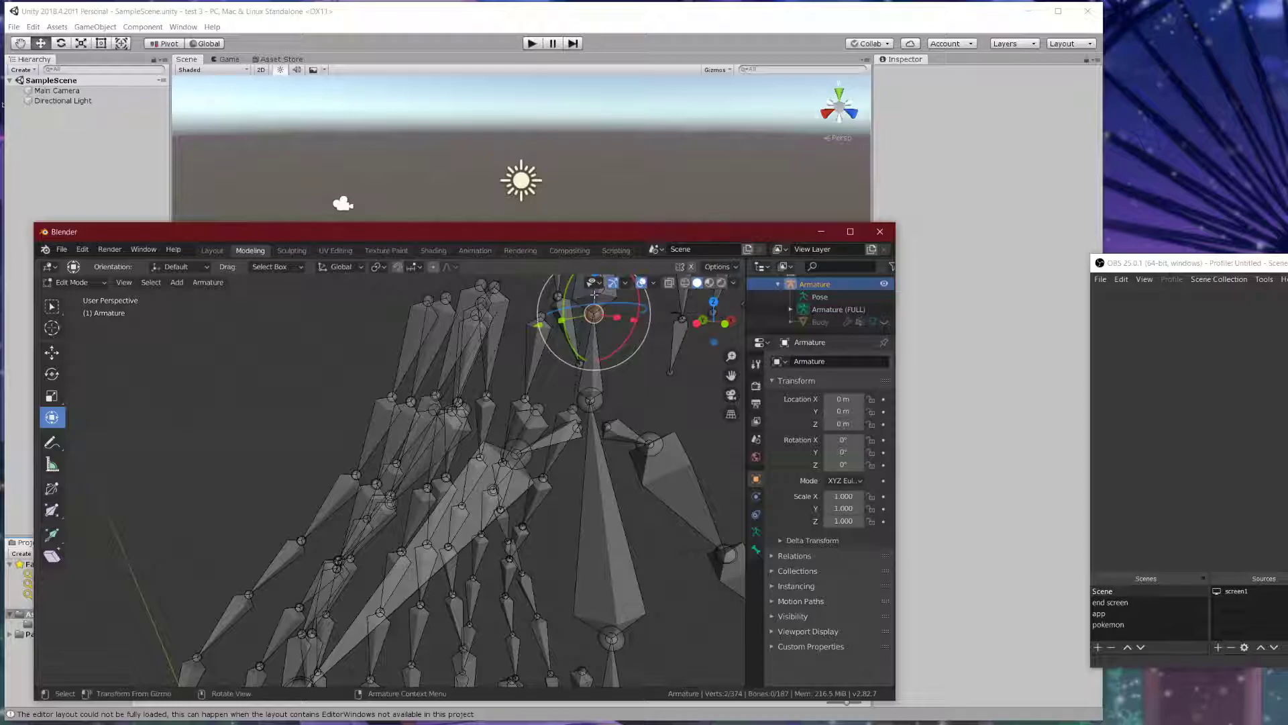
left_click_drag(581, 358, 595, 311)
left_click_drag(587, 361, 588, 357)
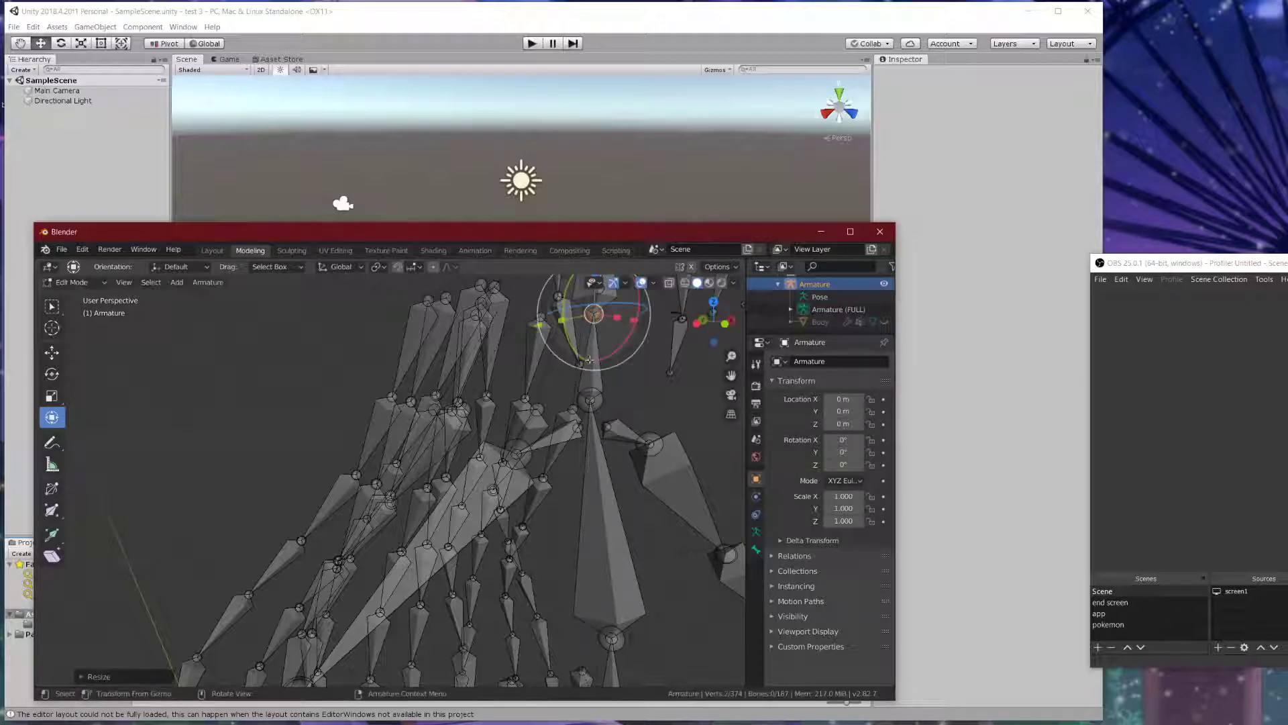
scroll(590, 335, "down", 3)
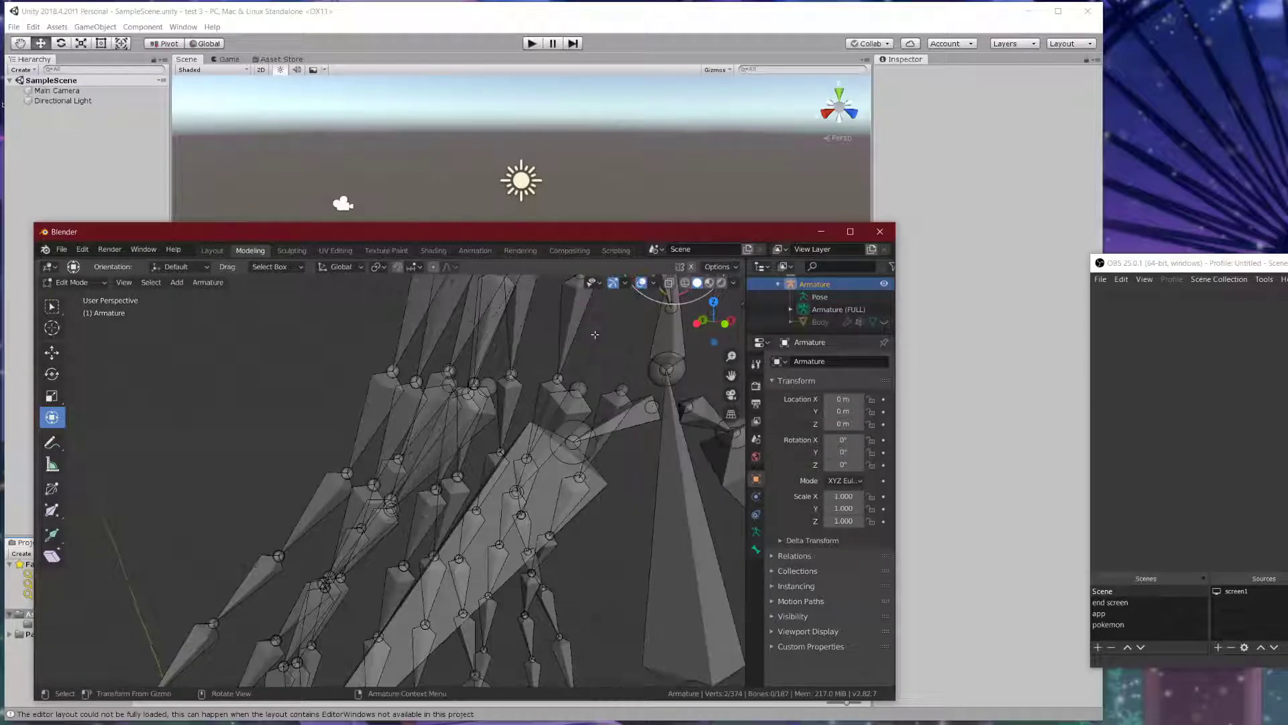
left_click_drag(508, 312, 504, 354)
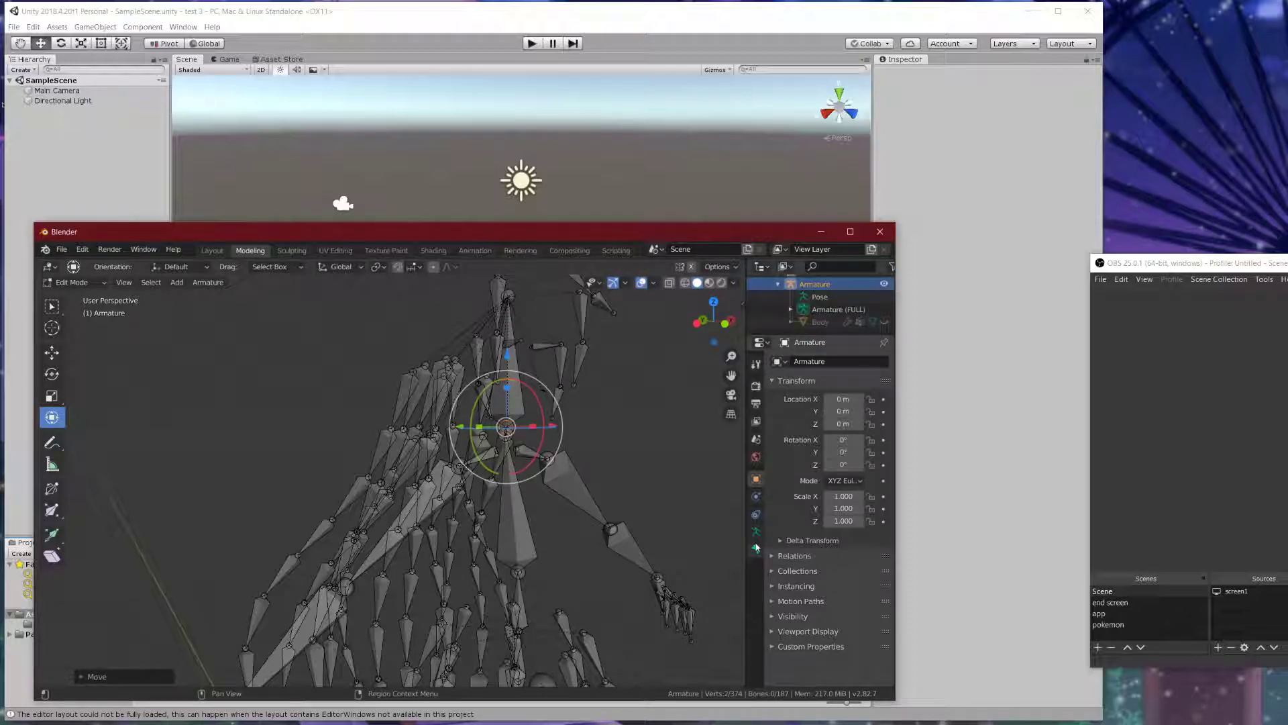
left_click(610, 438)
middle_click_drag(601, 431, 523, 409)
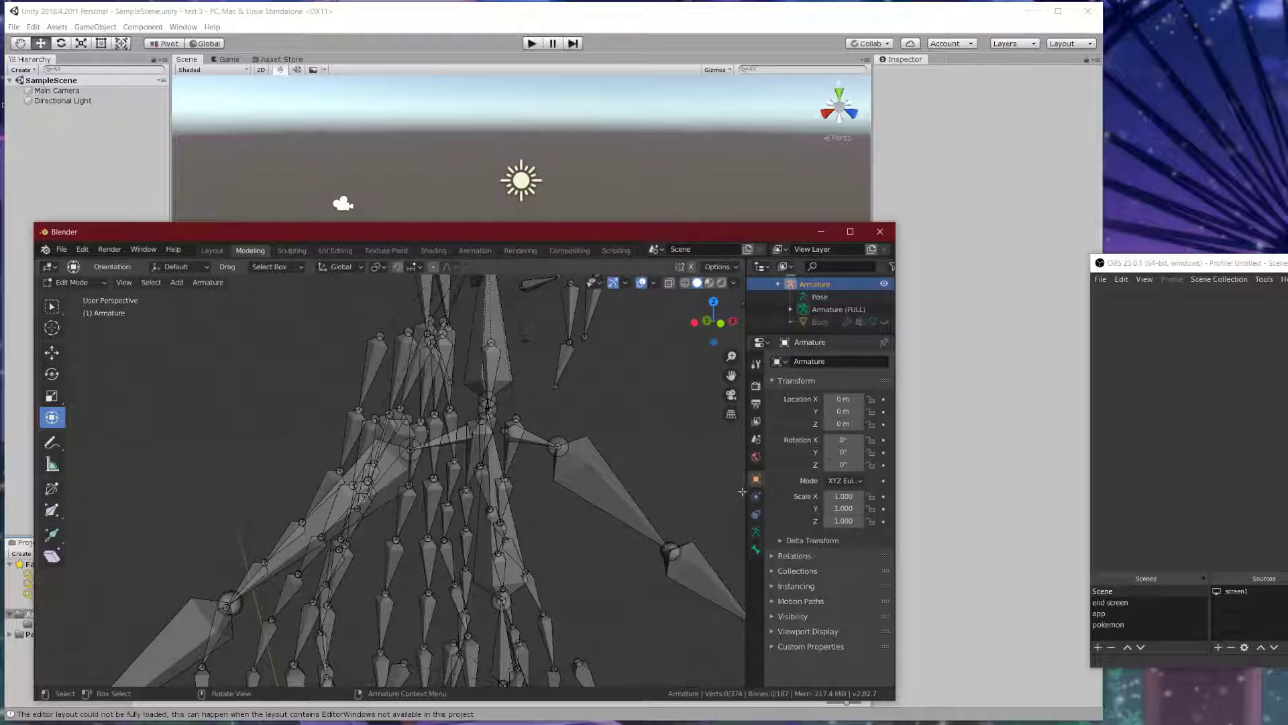
- Step through Blender's Properties tabs, from armature data up to the active tool settings
left_click(754, 534)
left_click(753, 552)
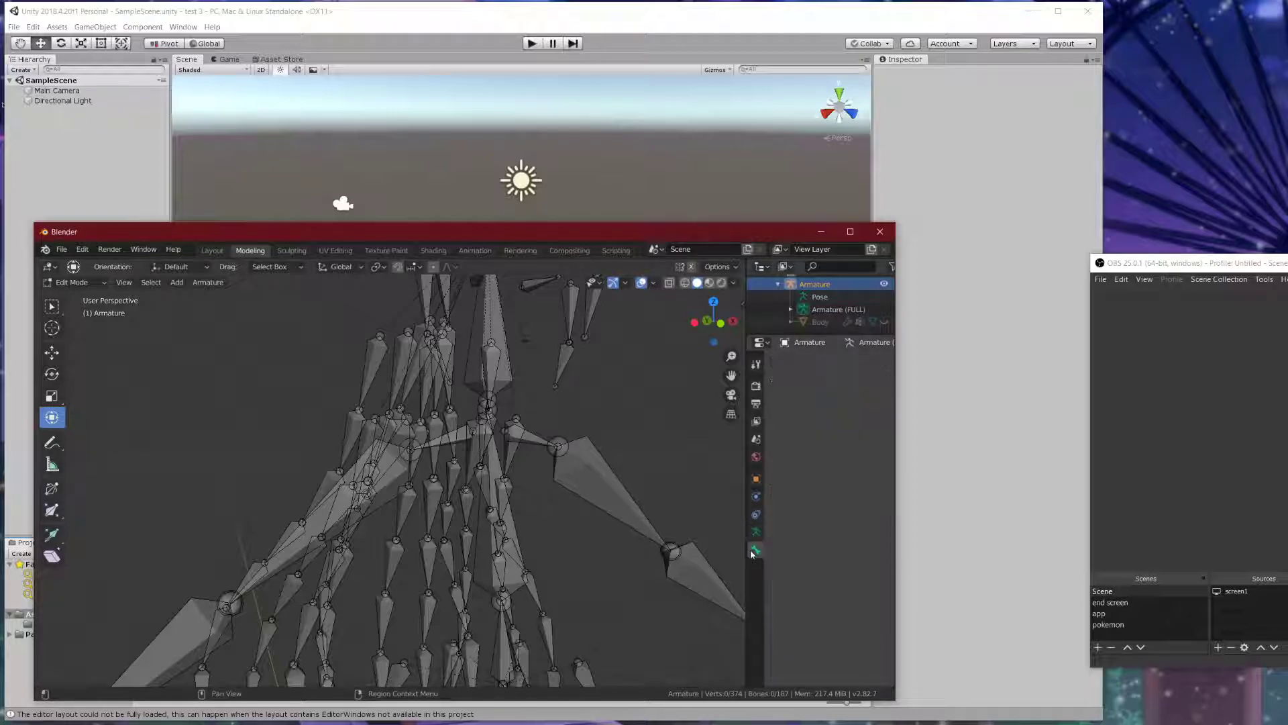
left_click(756, 514)
left_click(755, 479)
left_click(756, 458)
left_click(756, 439)
left_click(755, 421)
left_click(755, 403)
left_click(756, 387)
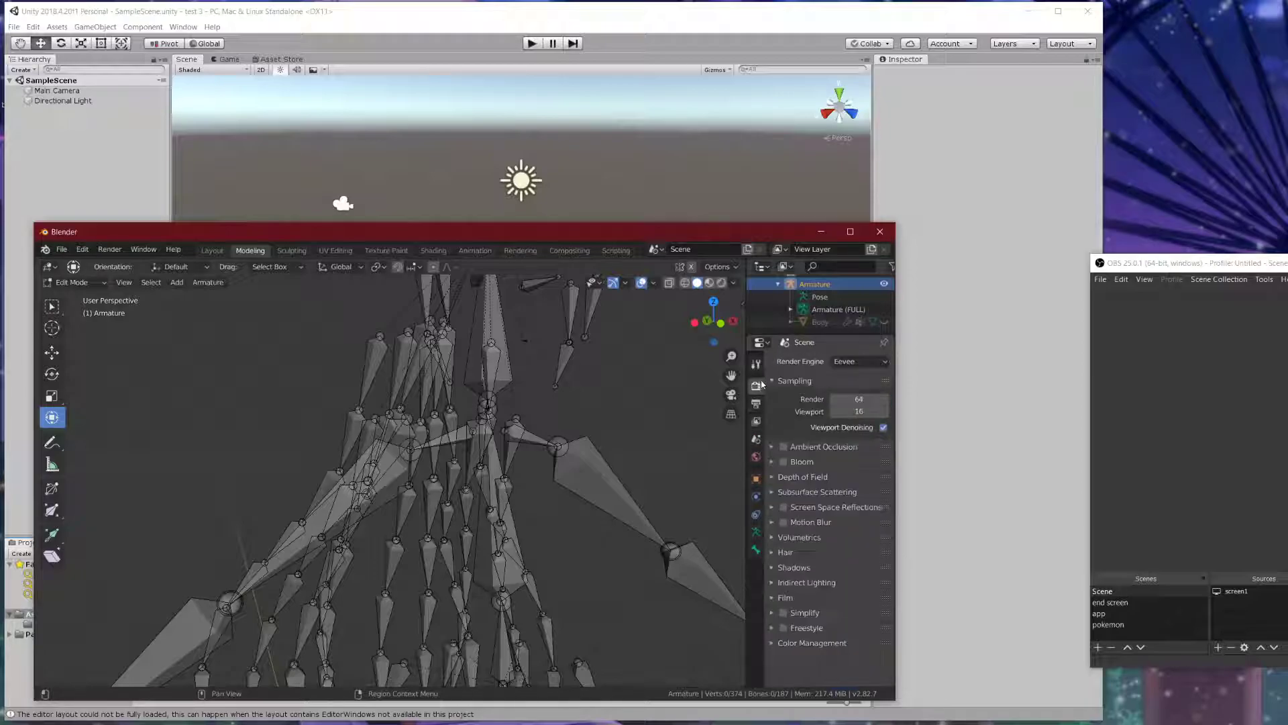
left_click(756, 364)
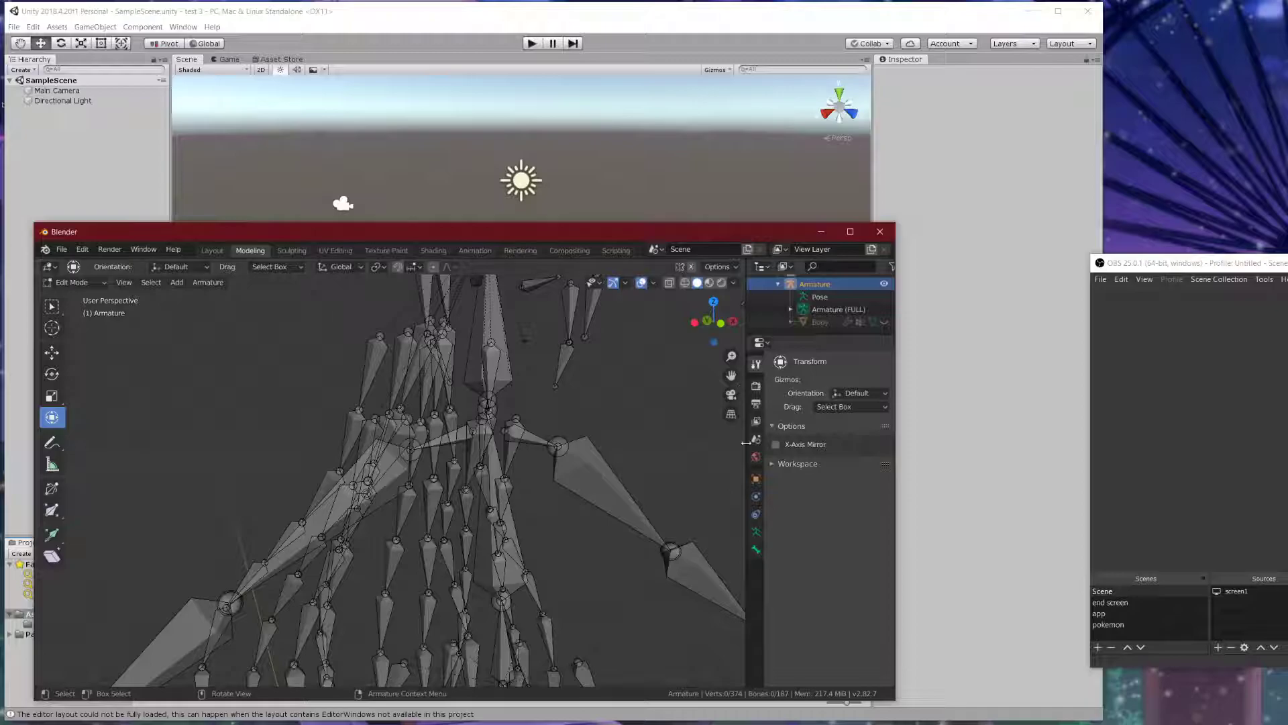
- Unhide the Body mesh in the outliner and return to the Armature's skeleton settings
left_click(884, 322)
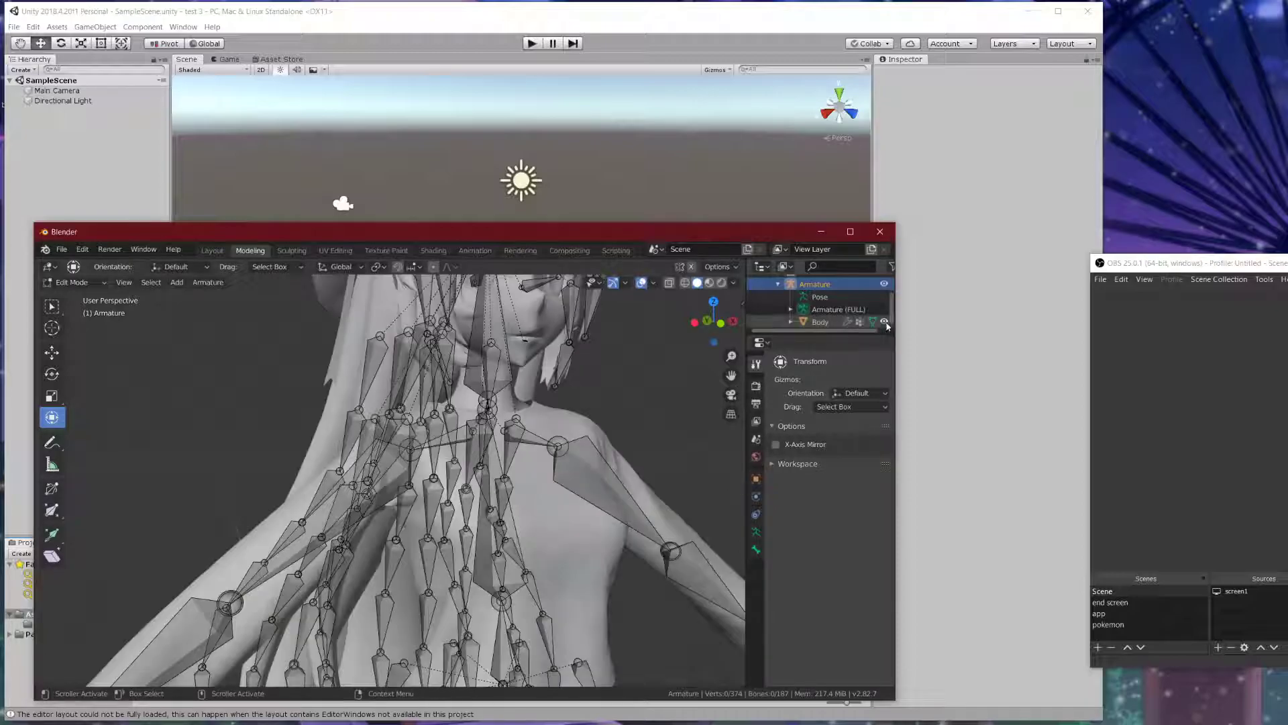
left_click(756, 532)
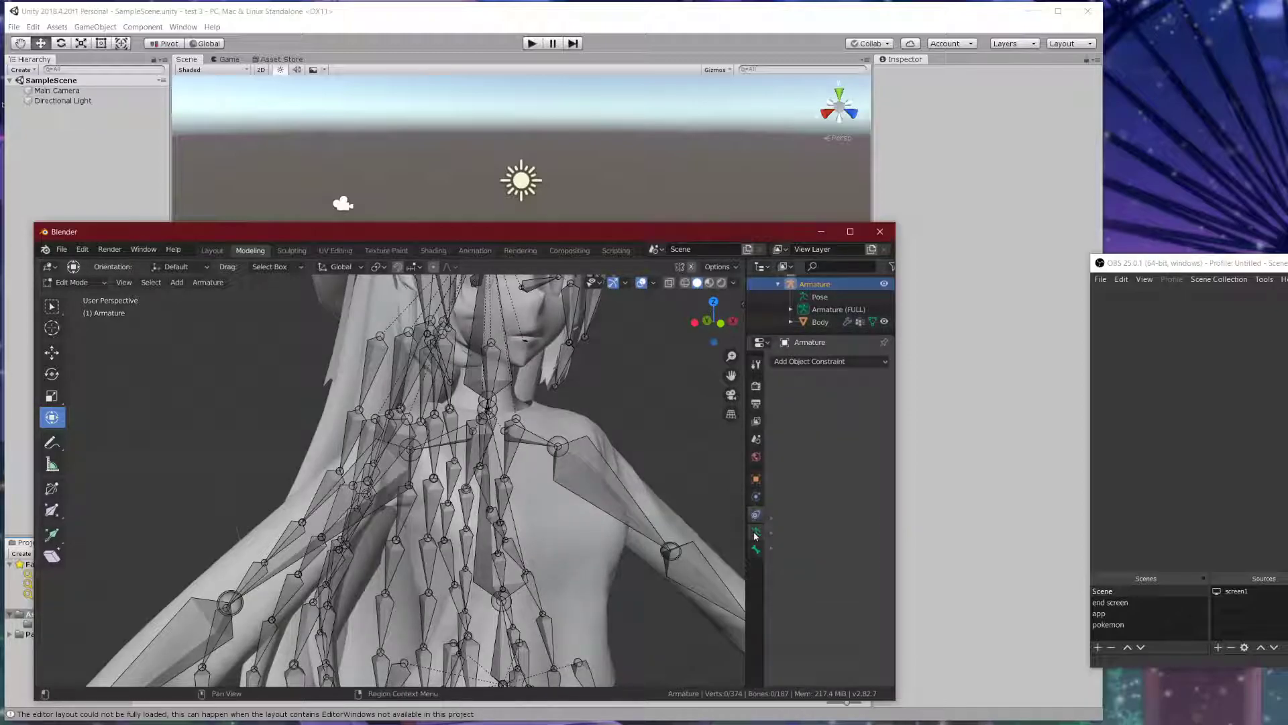
left_click(756, 549)
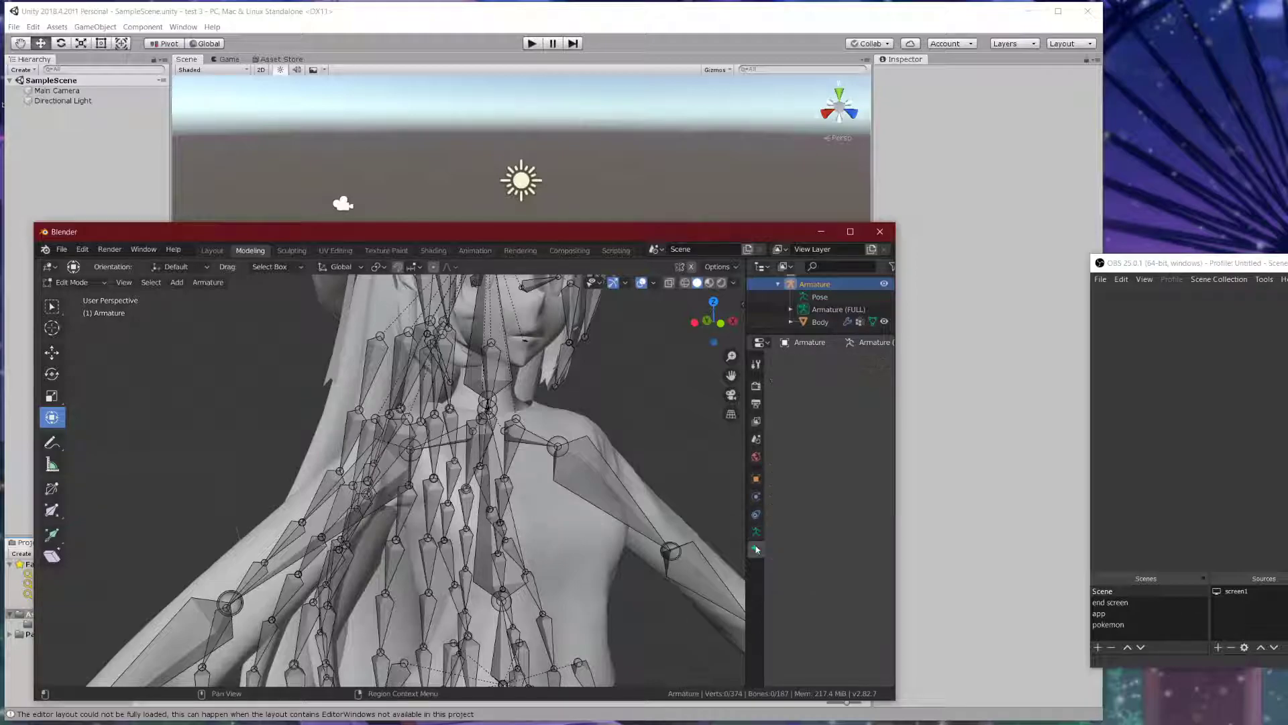
left_click(754, 479)
left_click(756, 532)
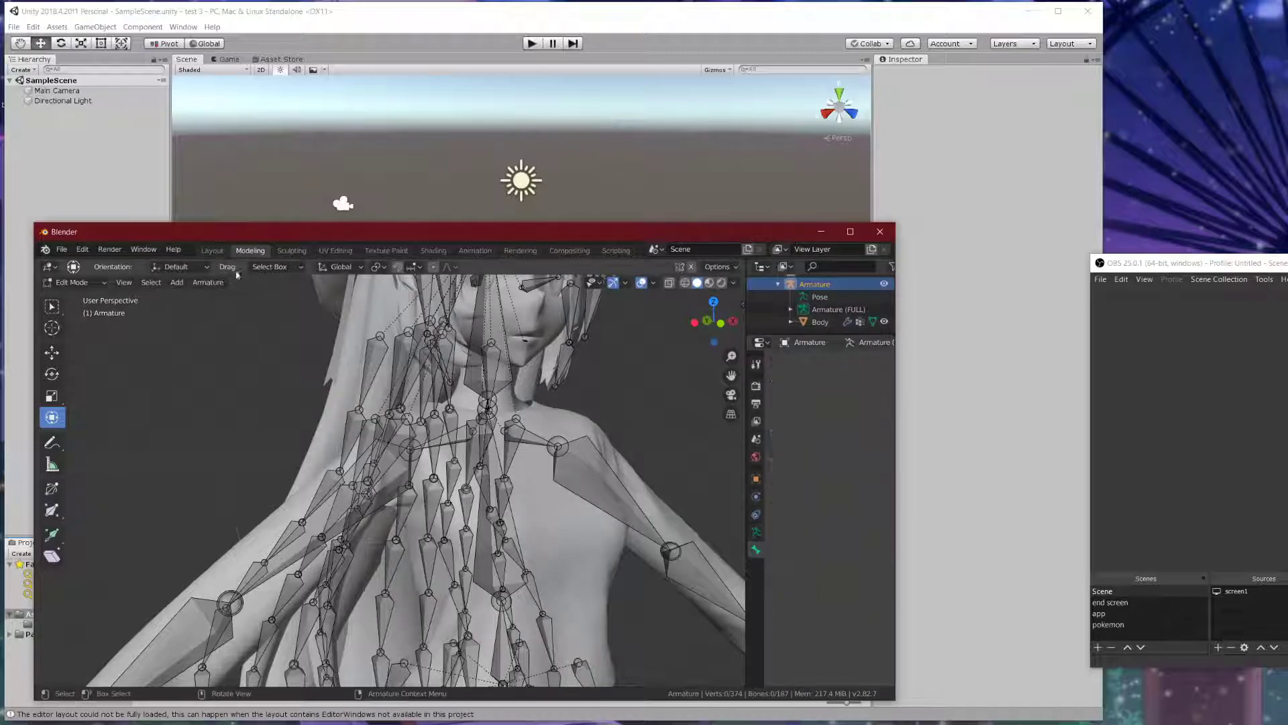
- Return to the Layout workspace in Object Mode with the Armature's skeleton settings in Pose Position
left_click(212, 251)
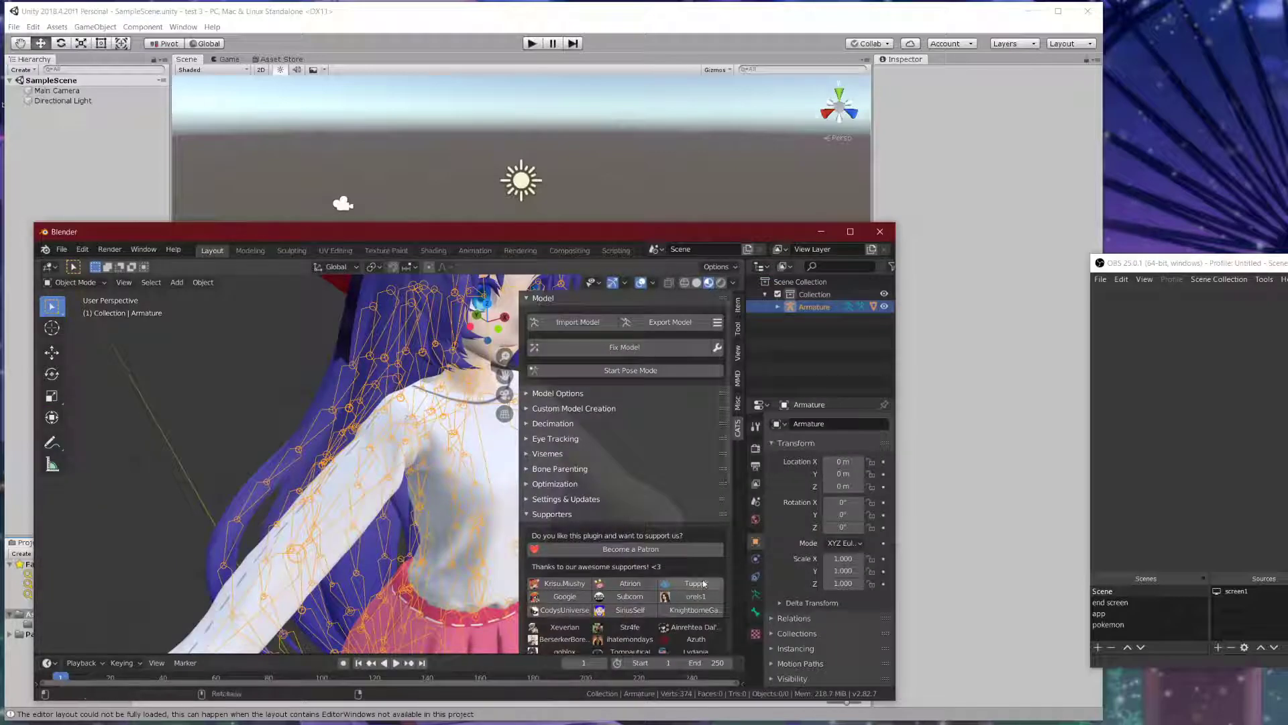
left_click(754, 611)
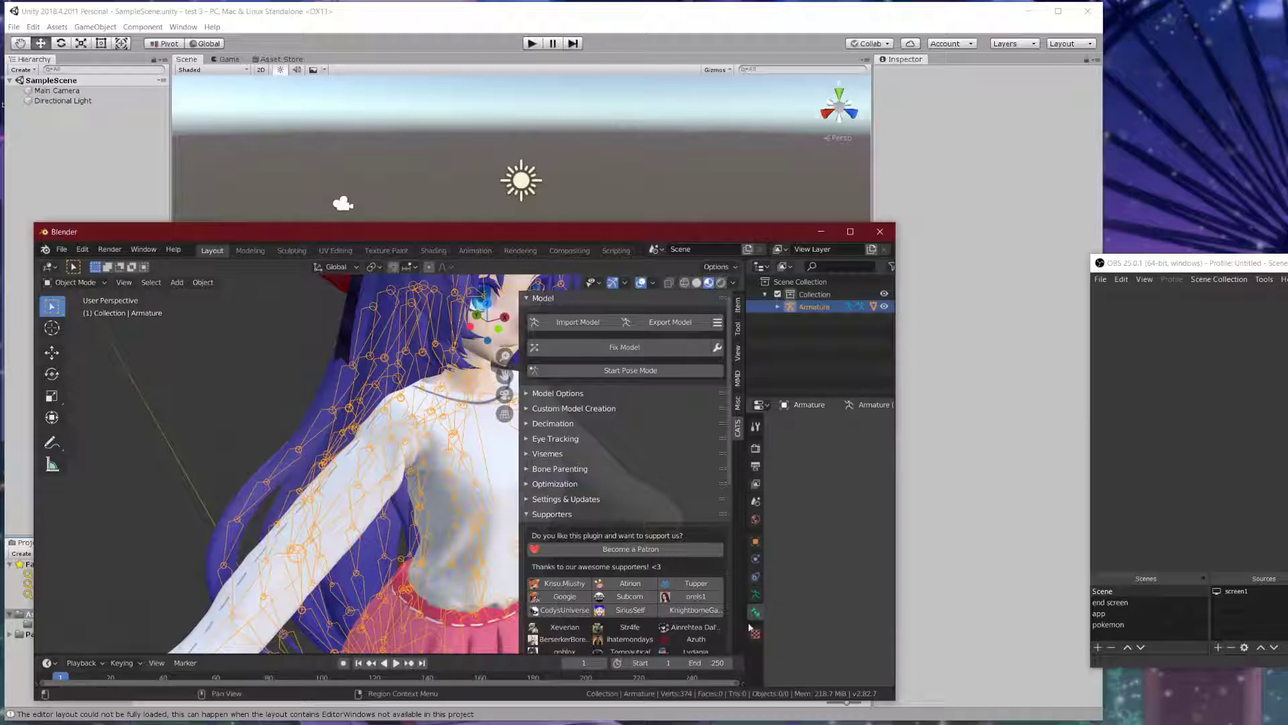
left_click(755, 634)
left_click(756, 611)
left_click(755, 594)
left_click(756, 577)
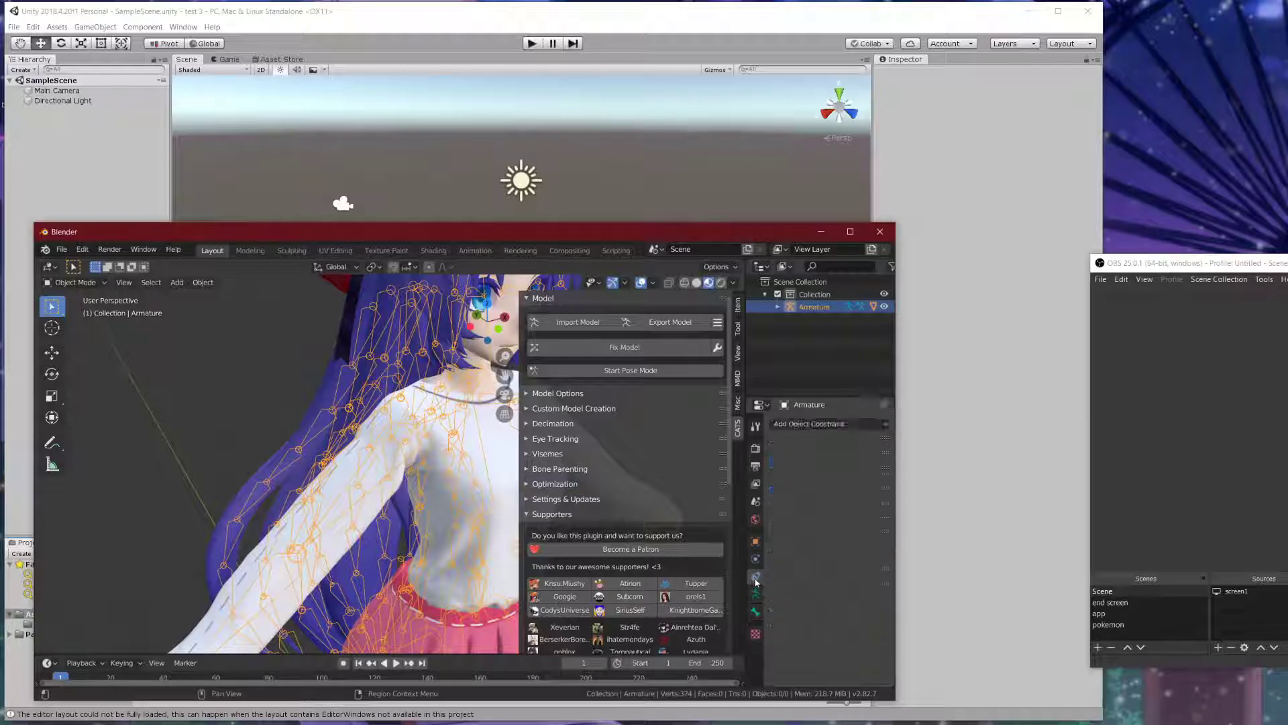
left_click(754, 632)
left_click(755, 611)
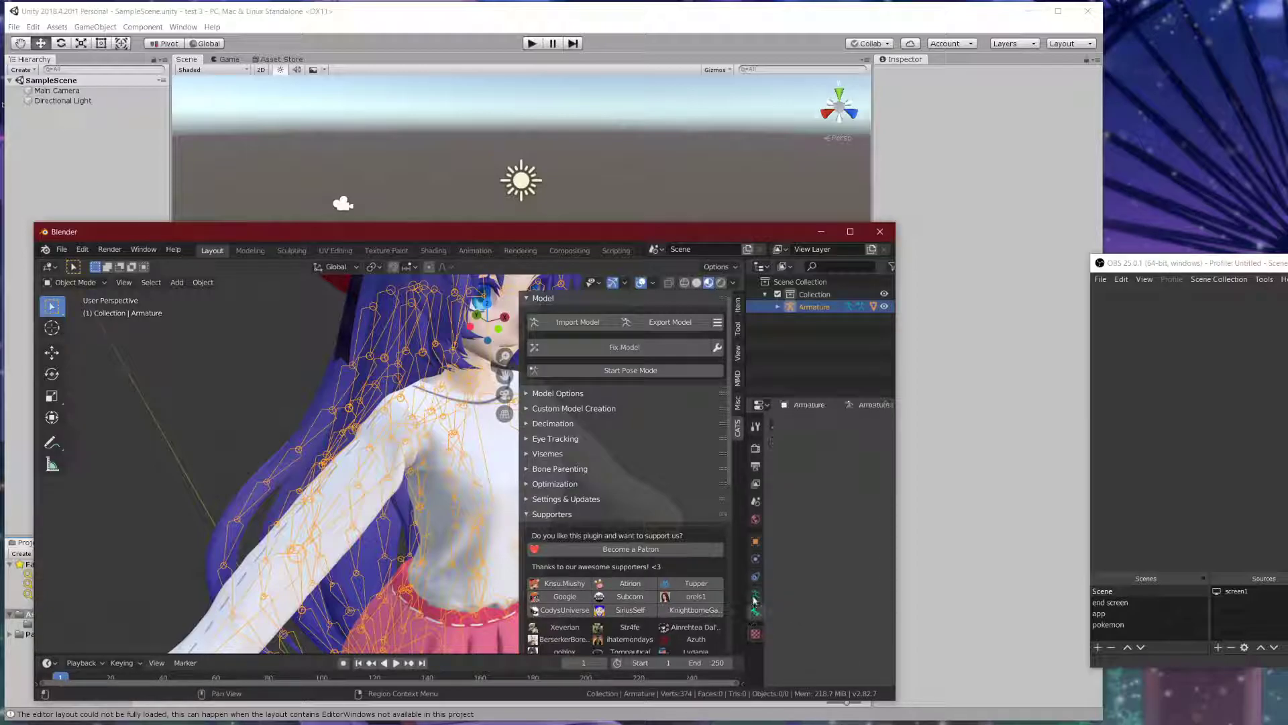
left_click(755, 594)
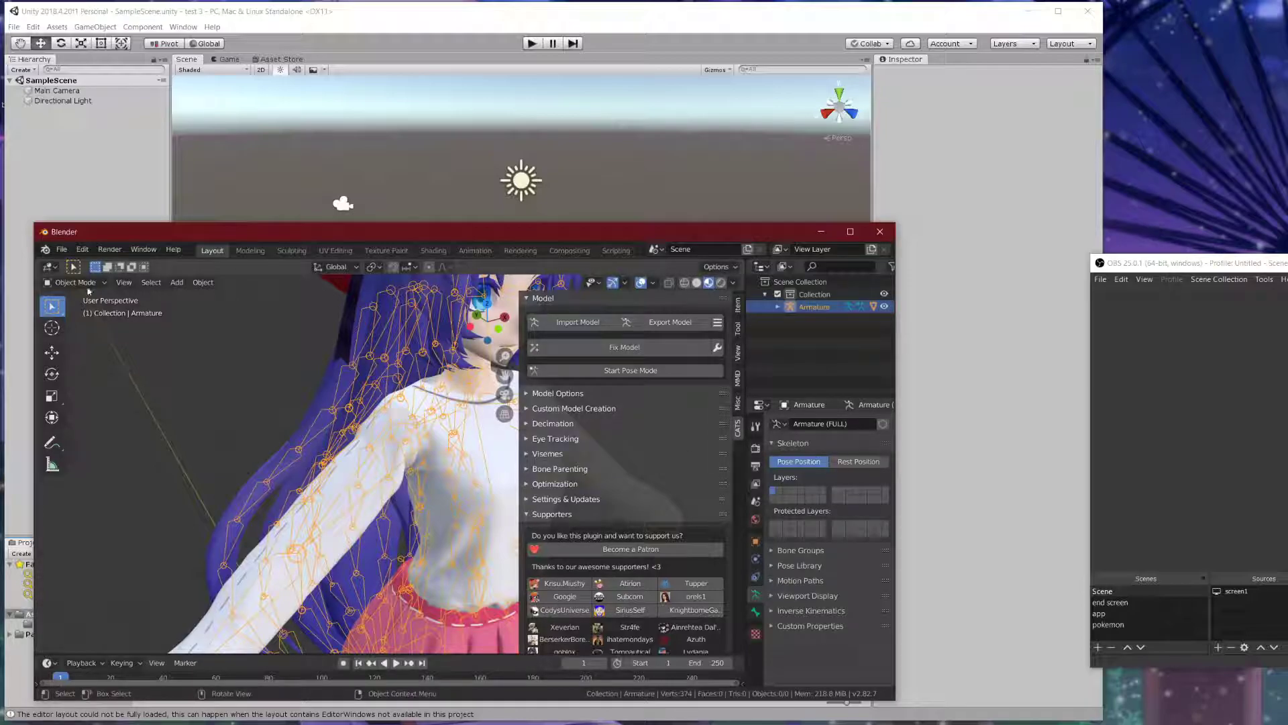
left_click(79, 283)
- Put the armature into Edit Mode in Layout and start the CATS export, getting the 11-materials warning
left_click(82, 326)
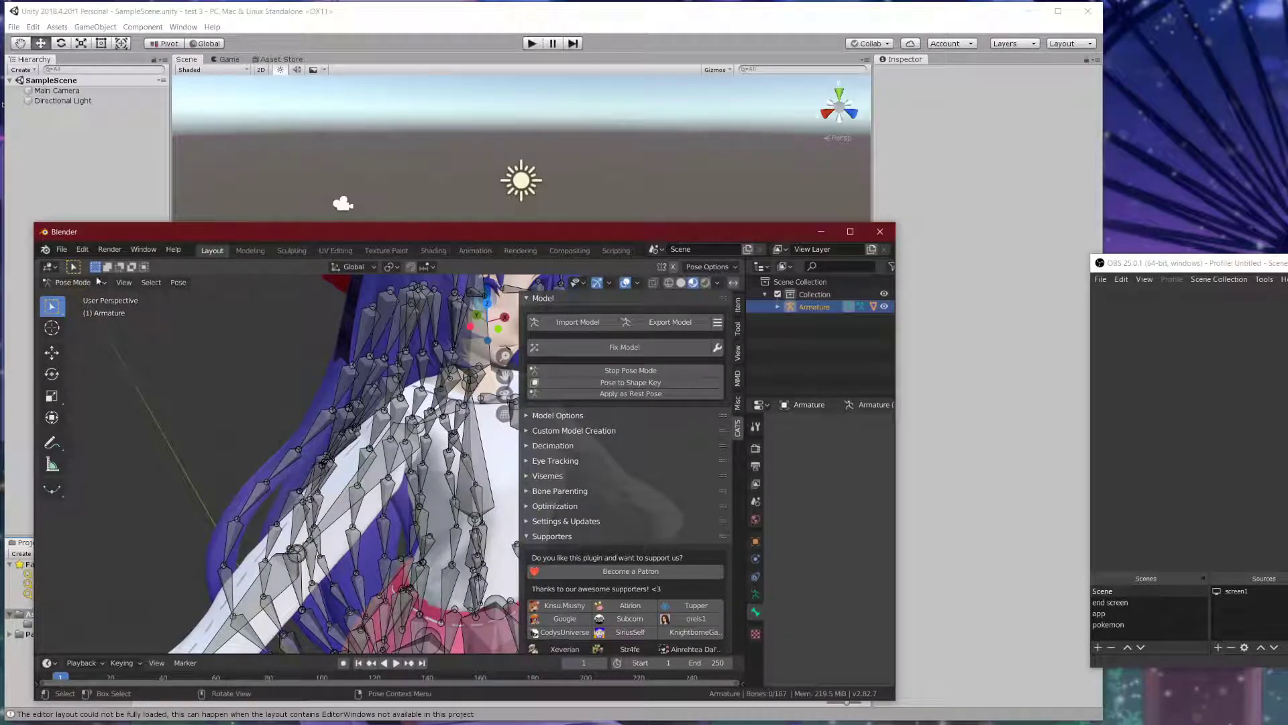
left_click(250, 250)
left_click(74, 283)
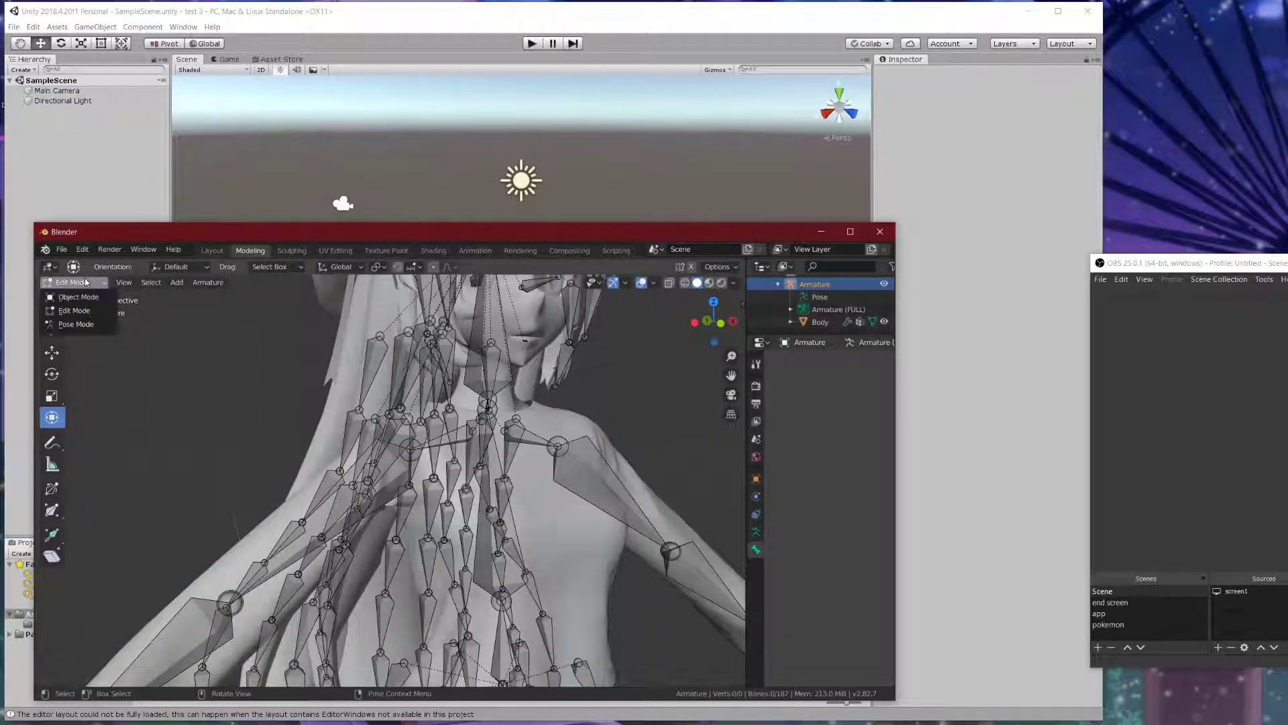
left_click(212, 250)
left_click(74, 283)
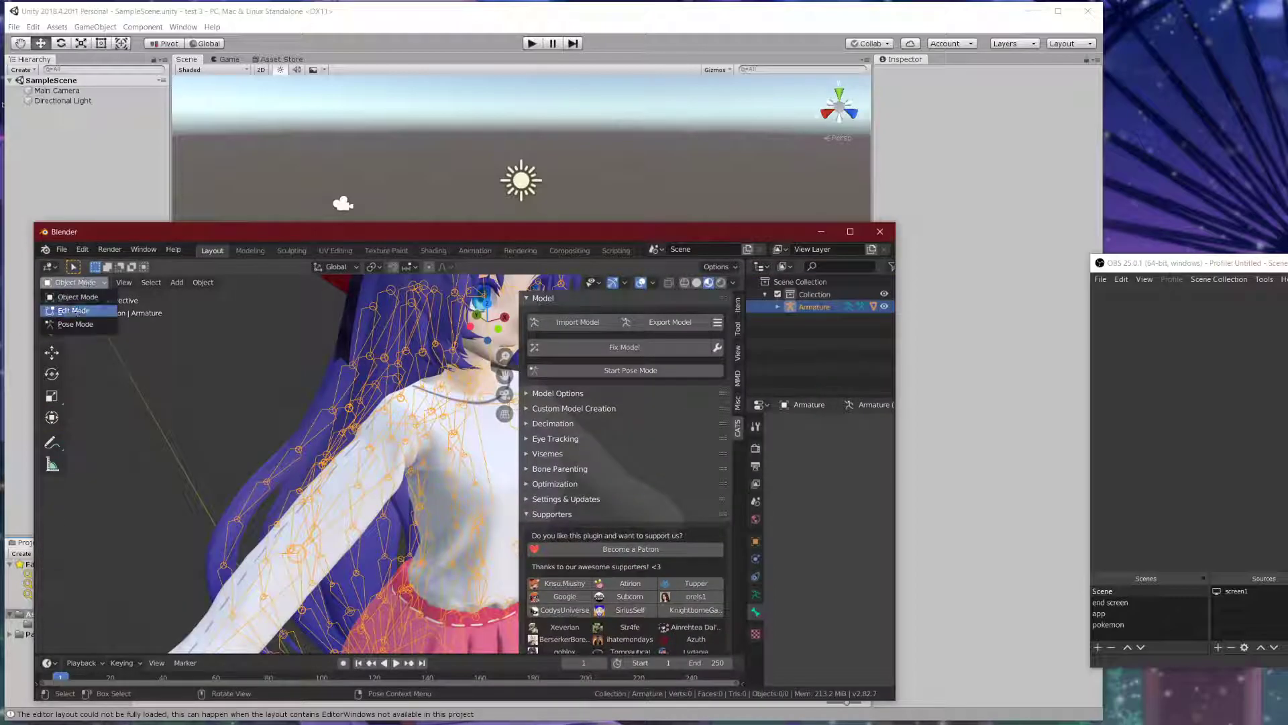
left_click(73, 310)
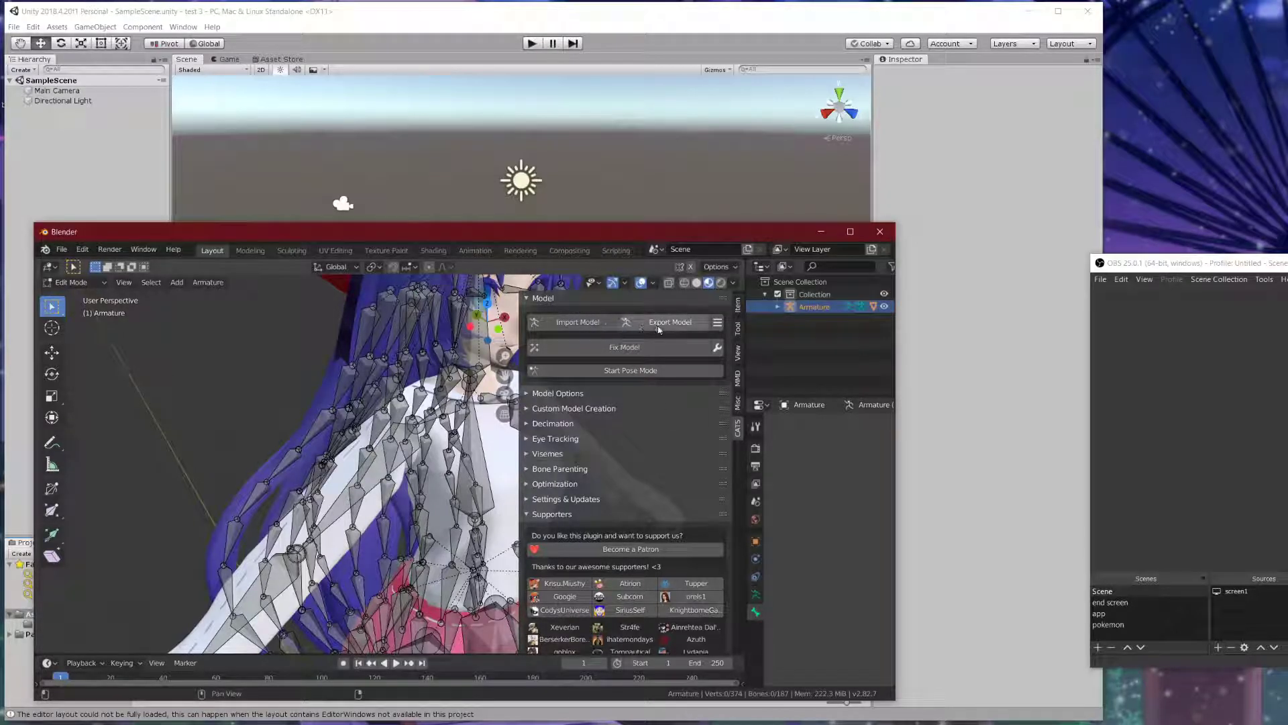
left_click(663, 323)
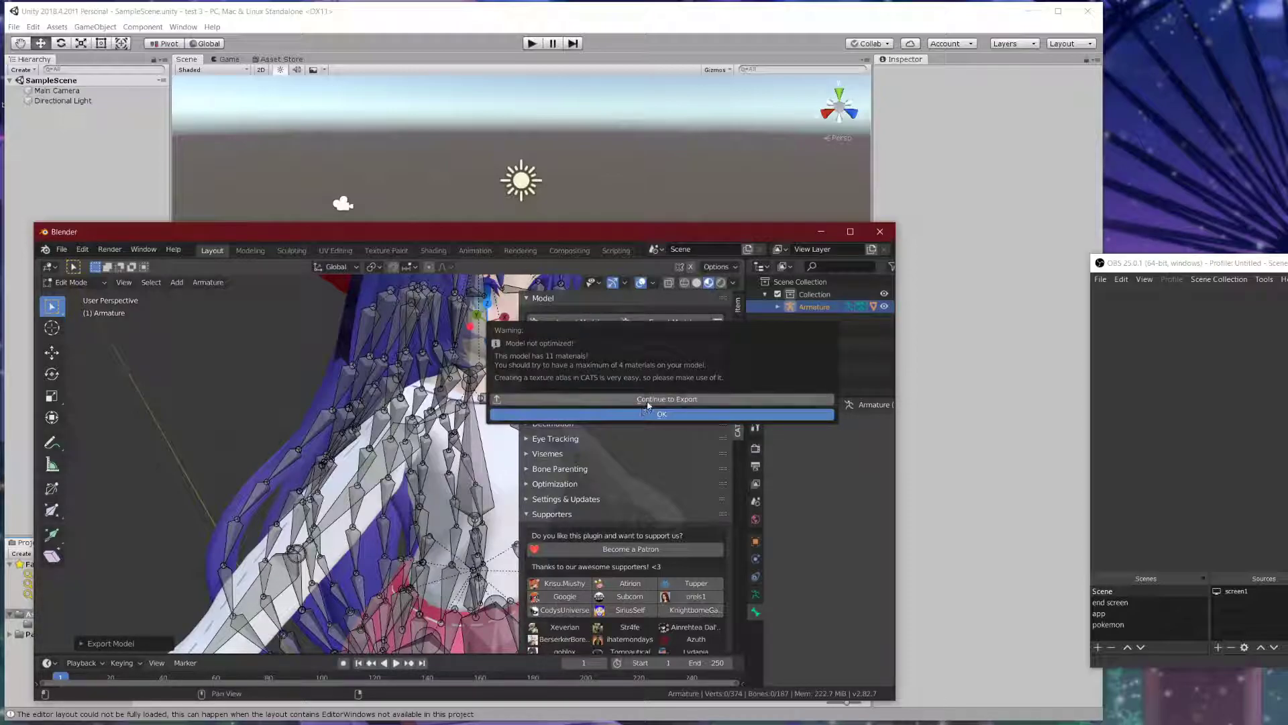
- Continue past the warning and export the model to Documents as test 4.fbx
left_click(604, 399)
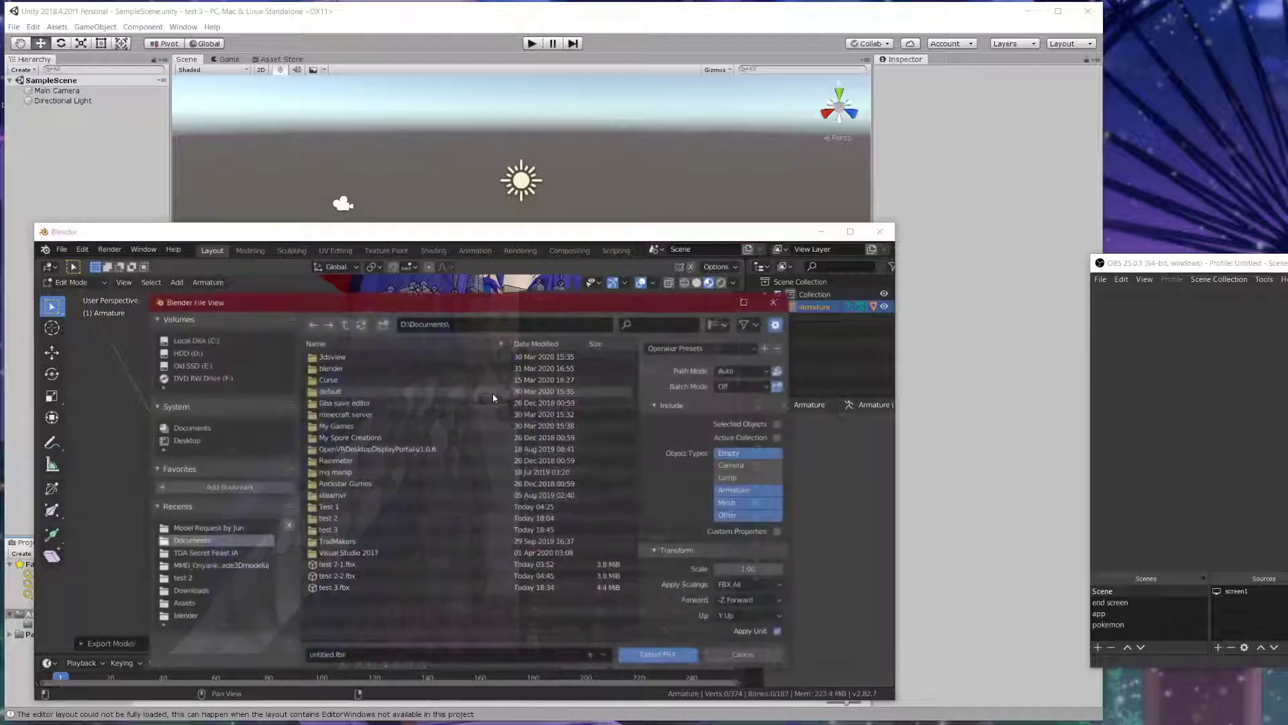
left_click_drag(535, 391, 532, 292)
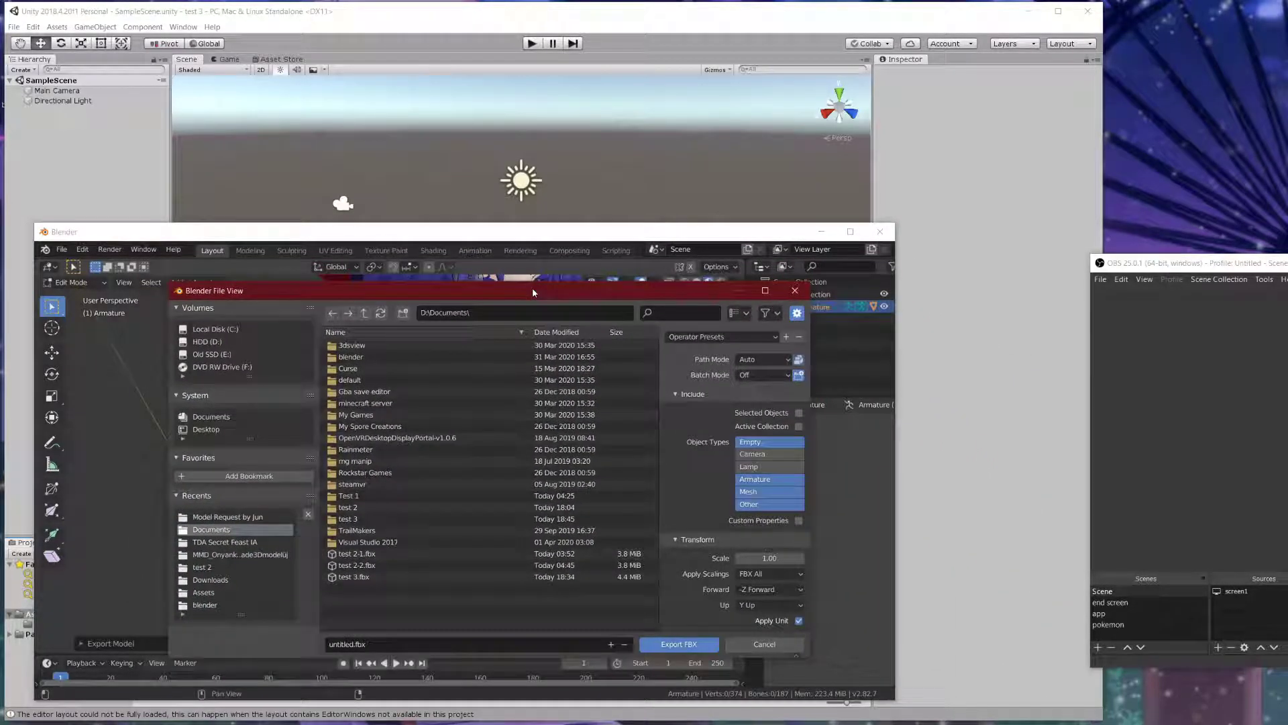
left_click_drag(533, 292, 546, 316)
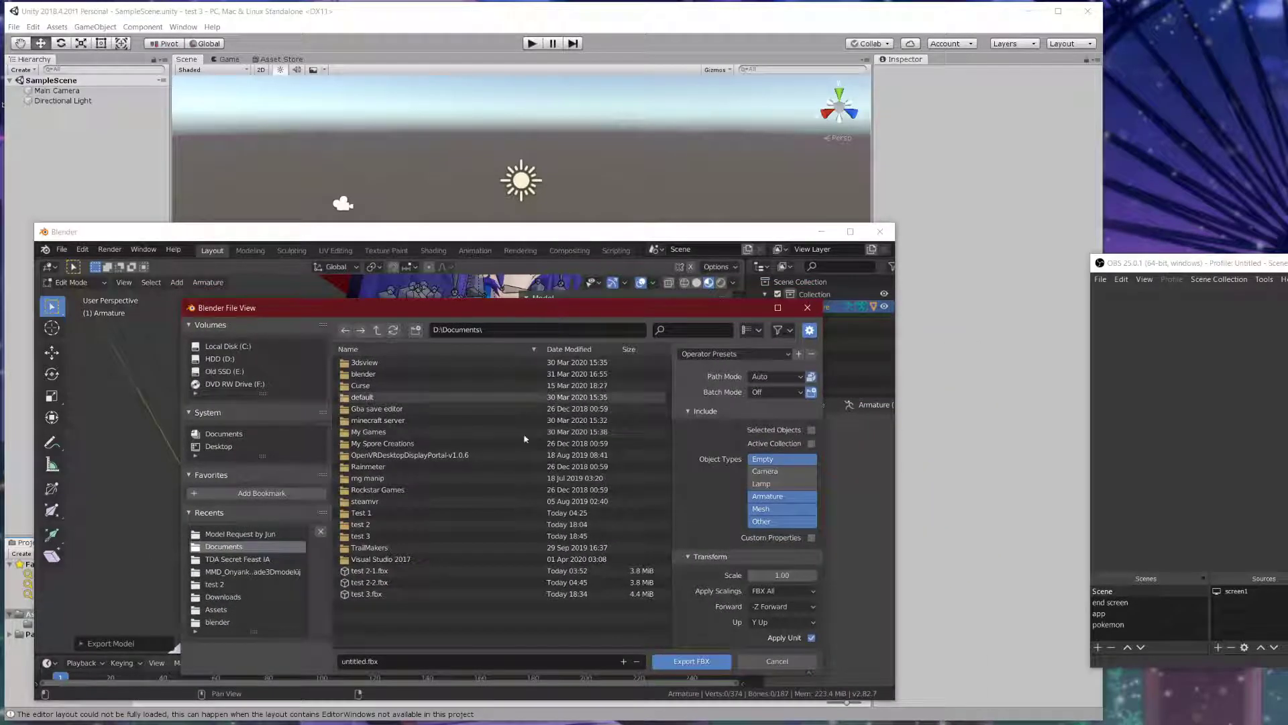
left_click(373, 663)
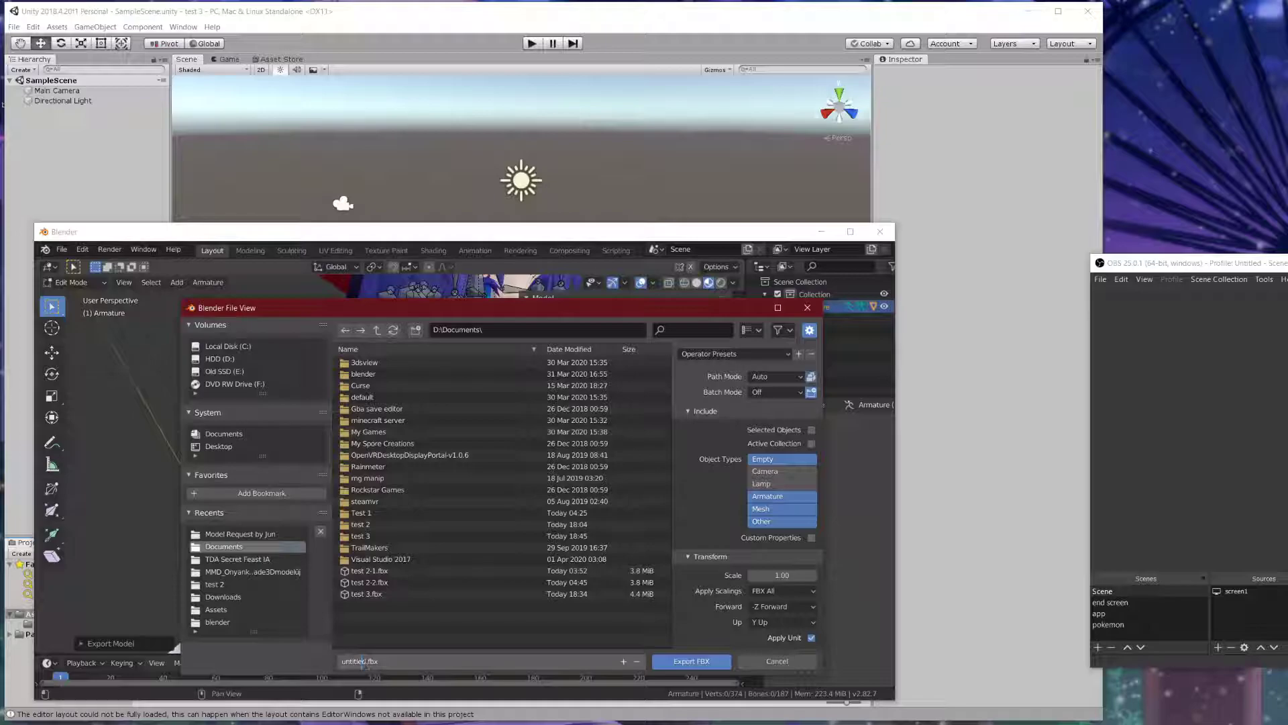
left_click(366, 595)
left_click(378, 662)
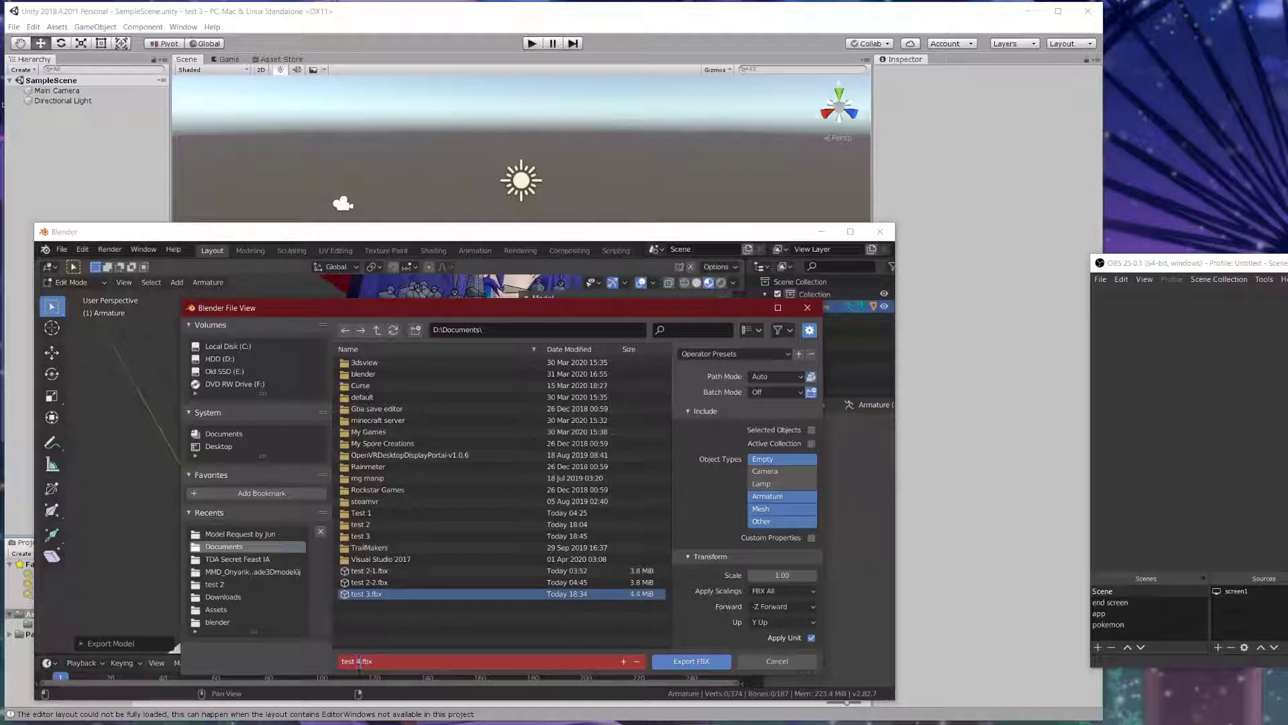
key("Return")
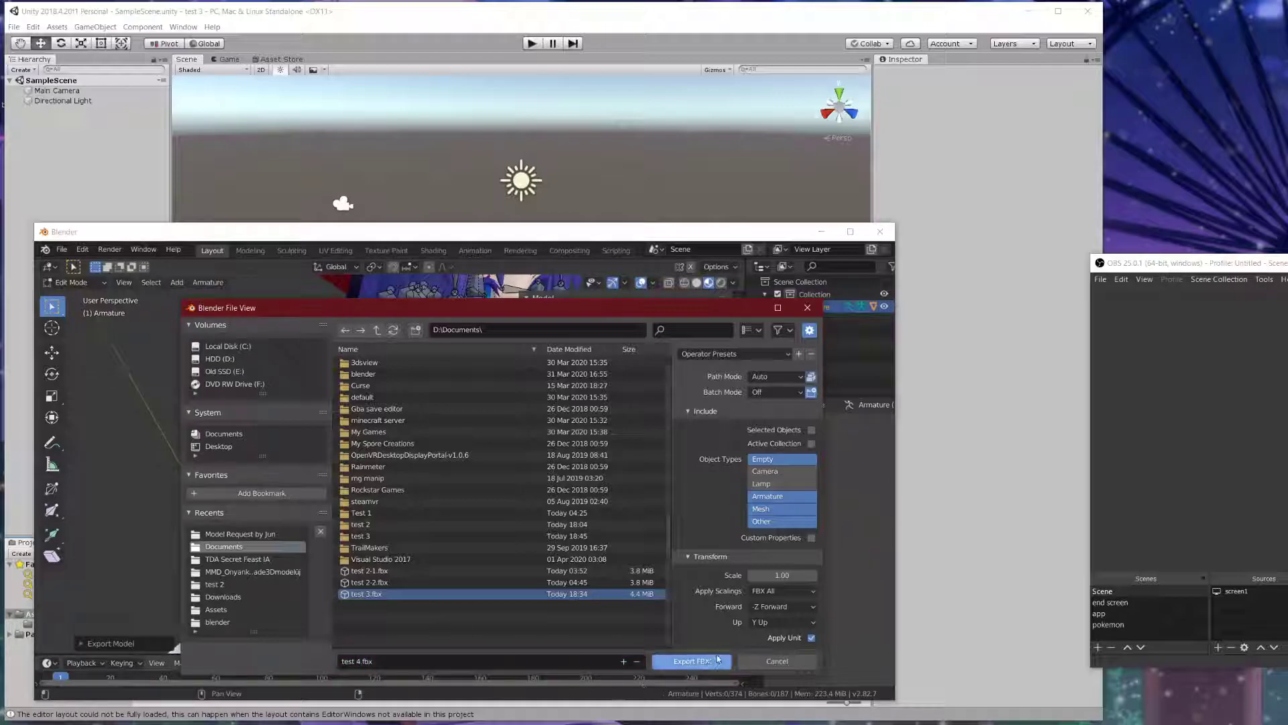
left_click(710, 666)
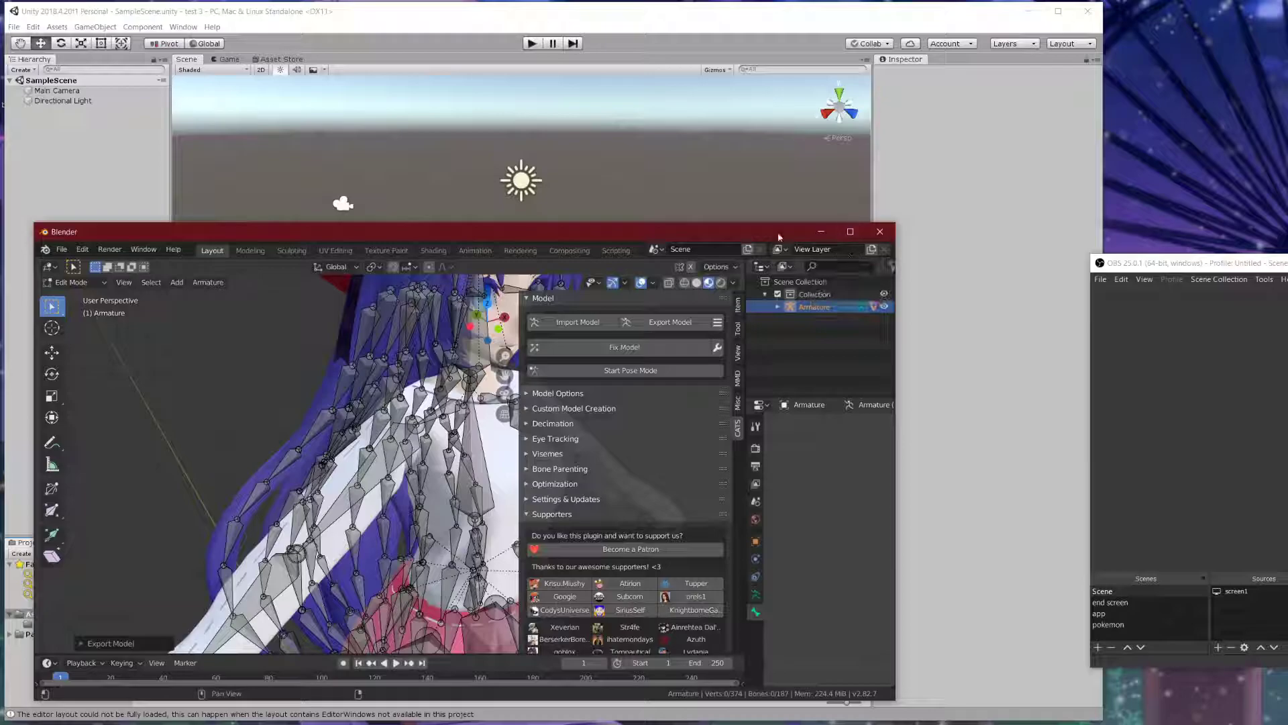
- Save the Blender project as test 4.blend, then close Blender
left_click(61, 249)
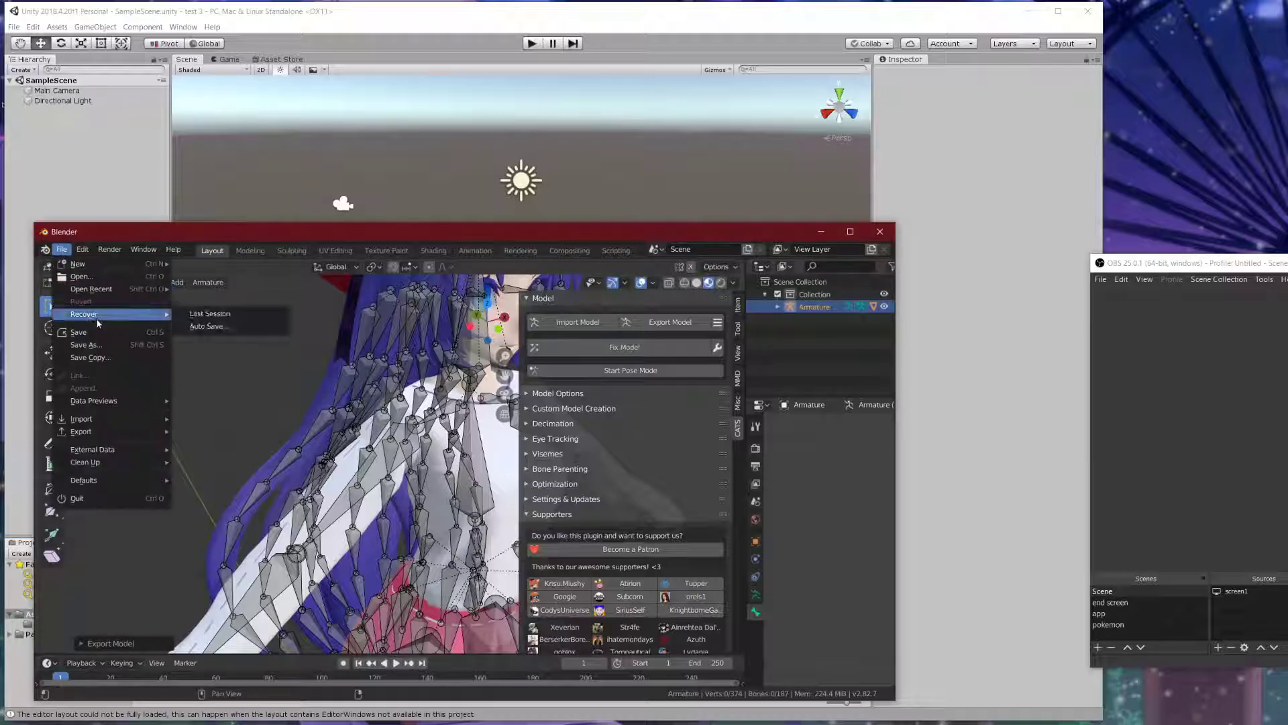
left_click(102, 345)
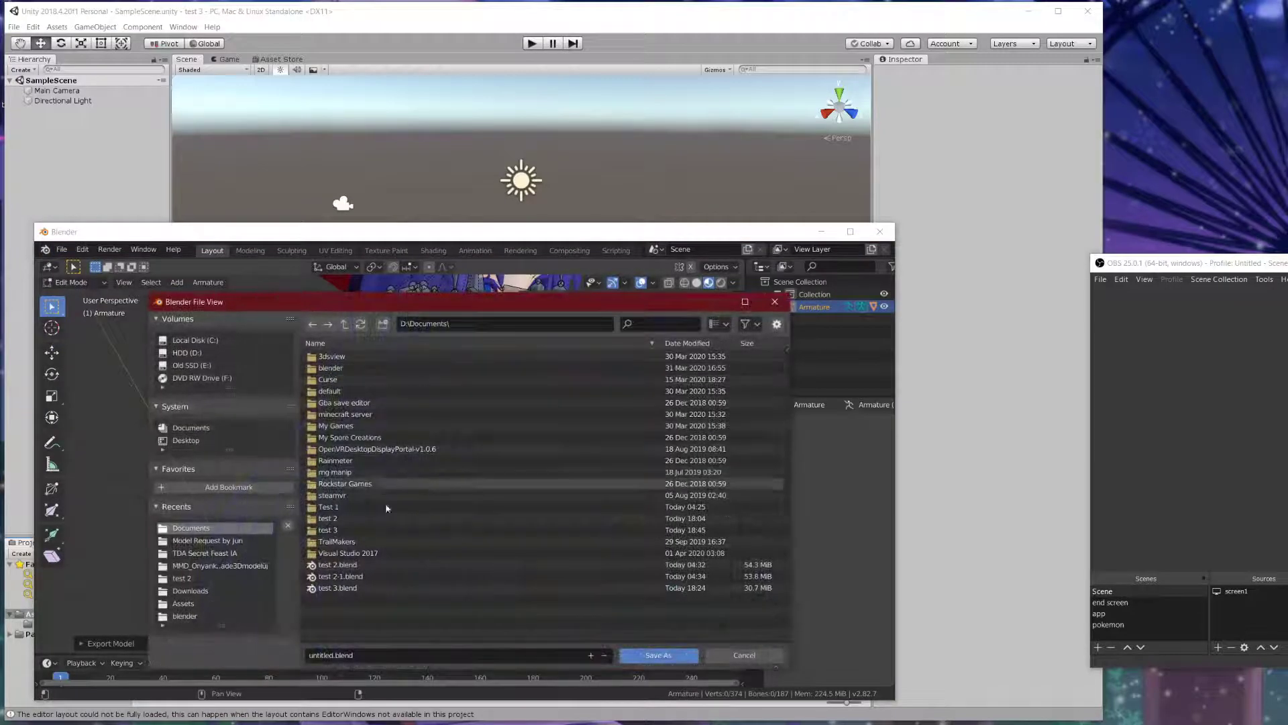
left_click(331, 593)
left_click(326, 655)
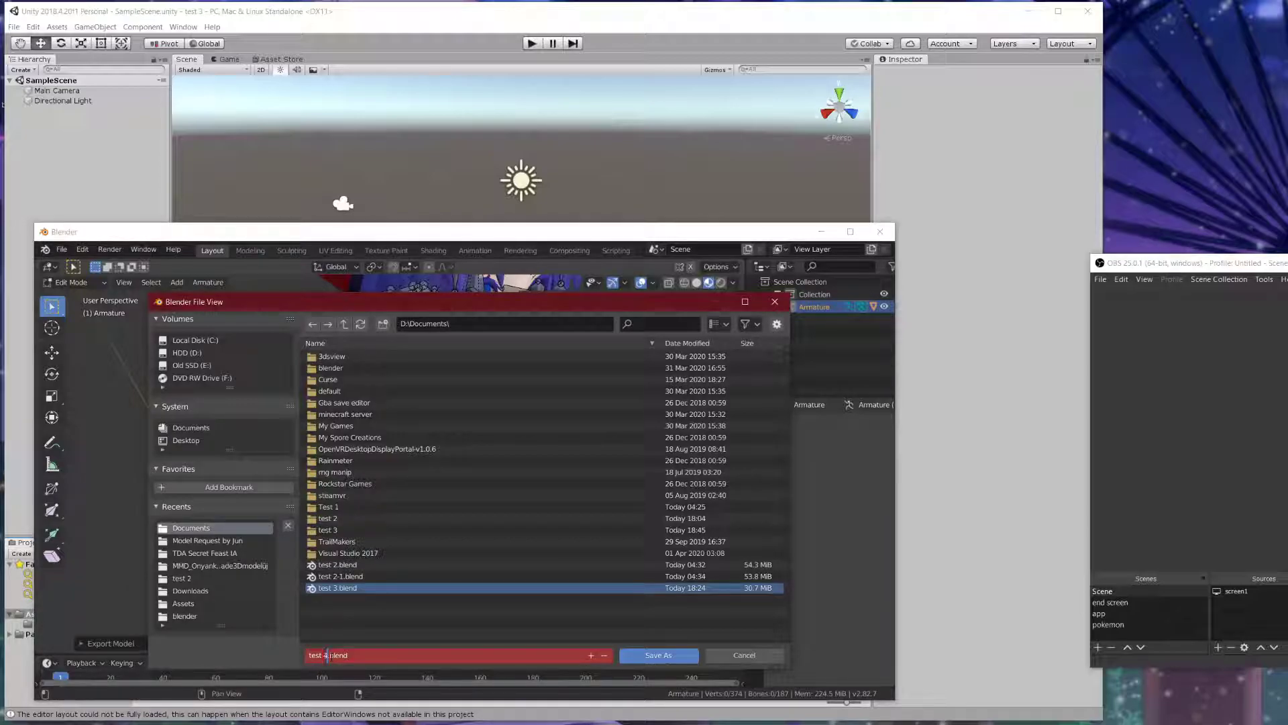
type("4")
key("Return")
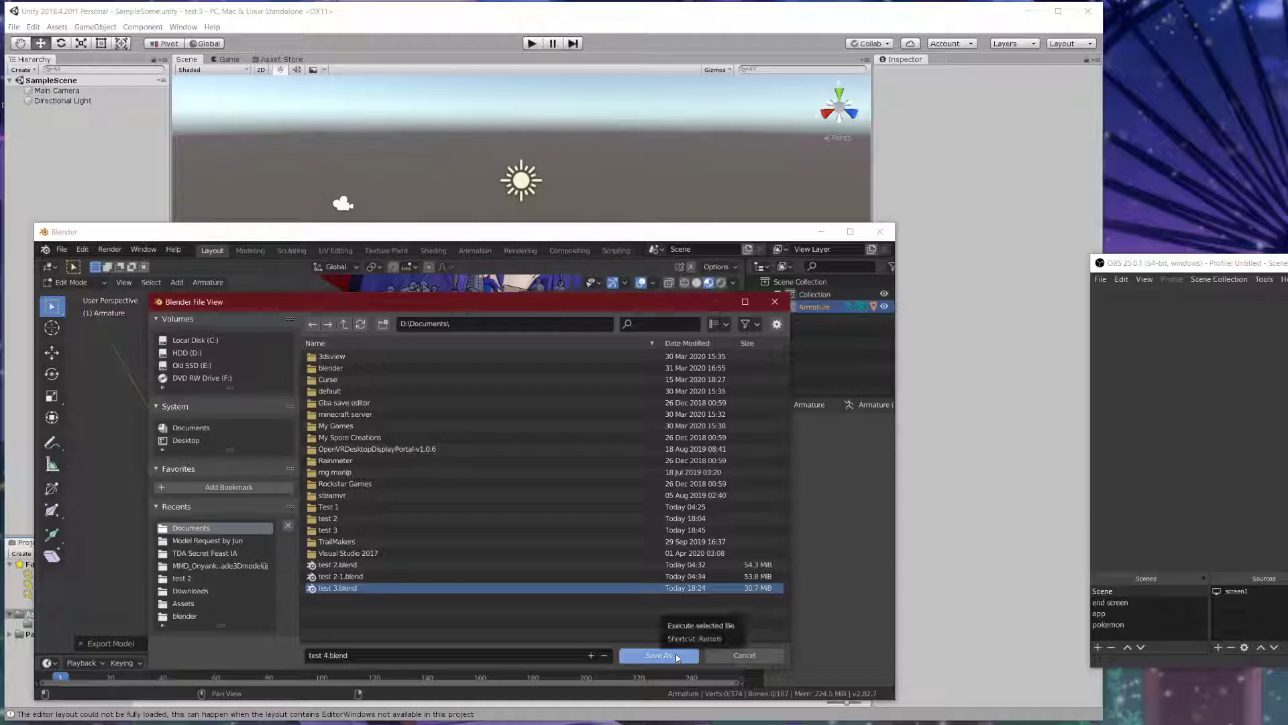
left_click(658, 655)
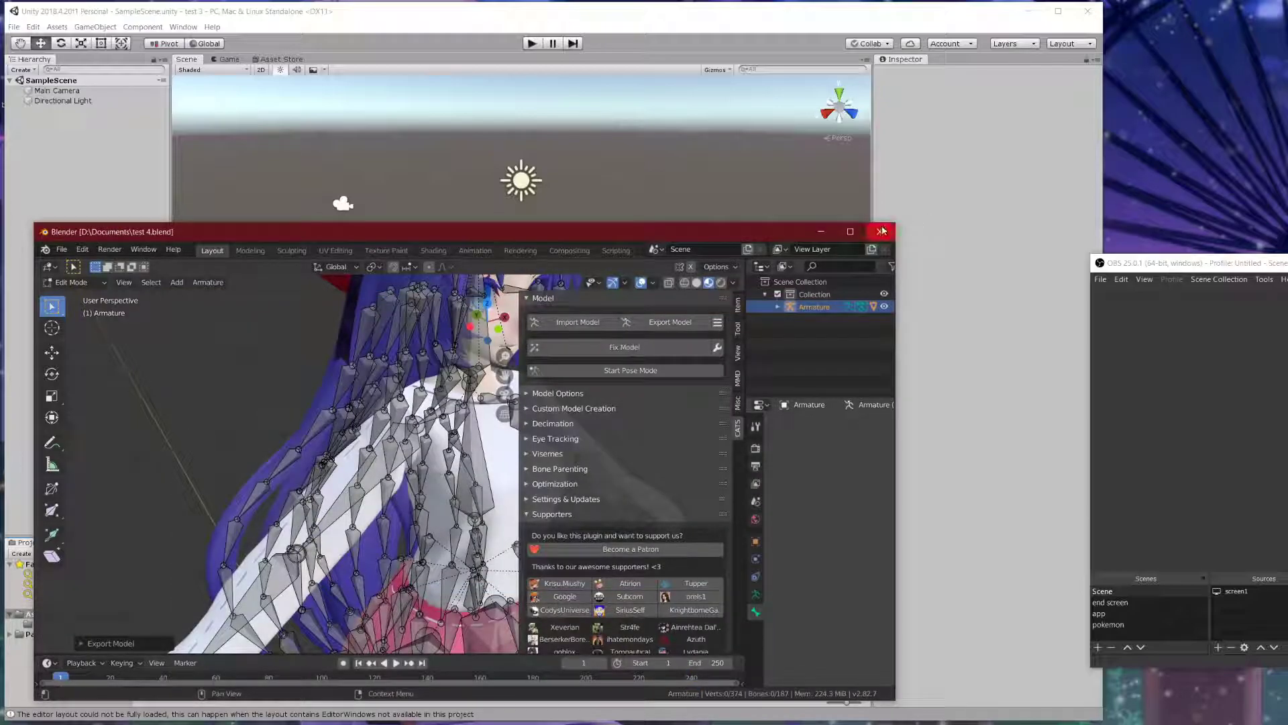
left_click(879, 231)
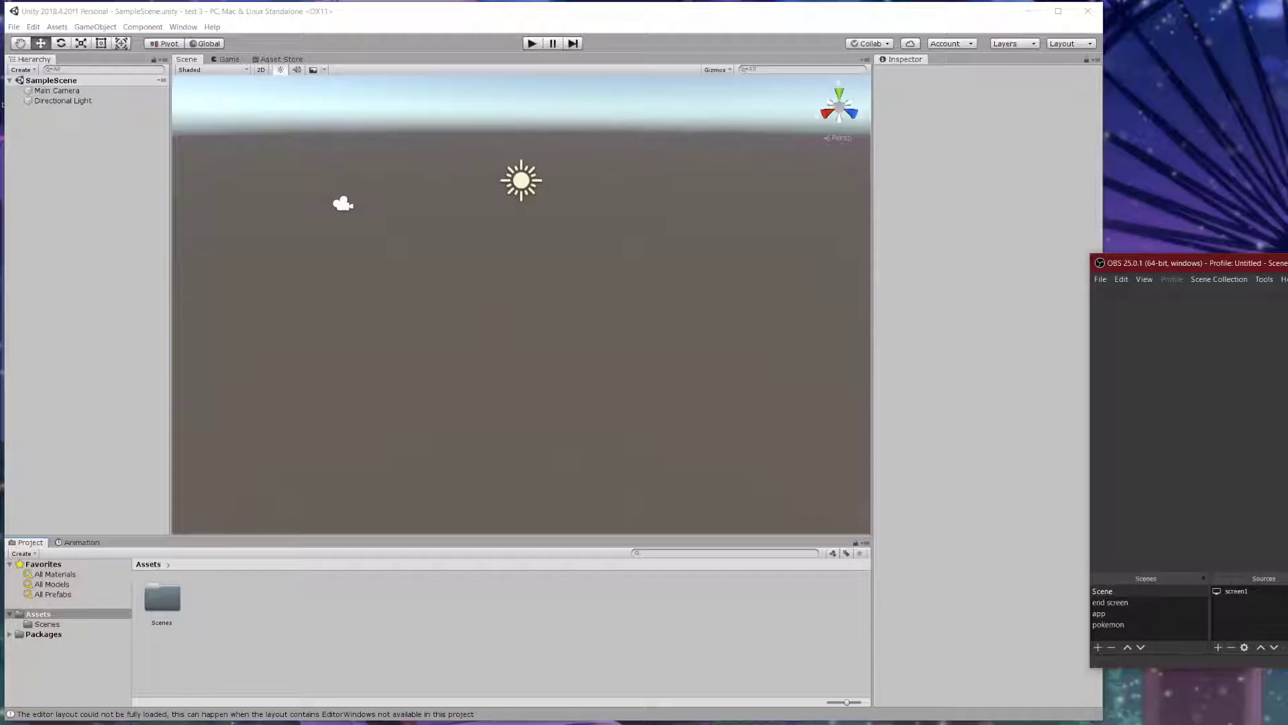
- Import the PumkinsAvatarTools unitypackage from Downloads into the Unity project
key("super+e")
left_click_drag(594, 332, 740, 246)
scroll(465, 413, "down", 1)
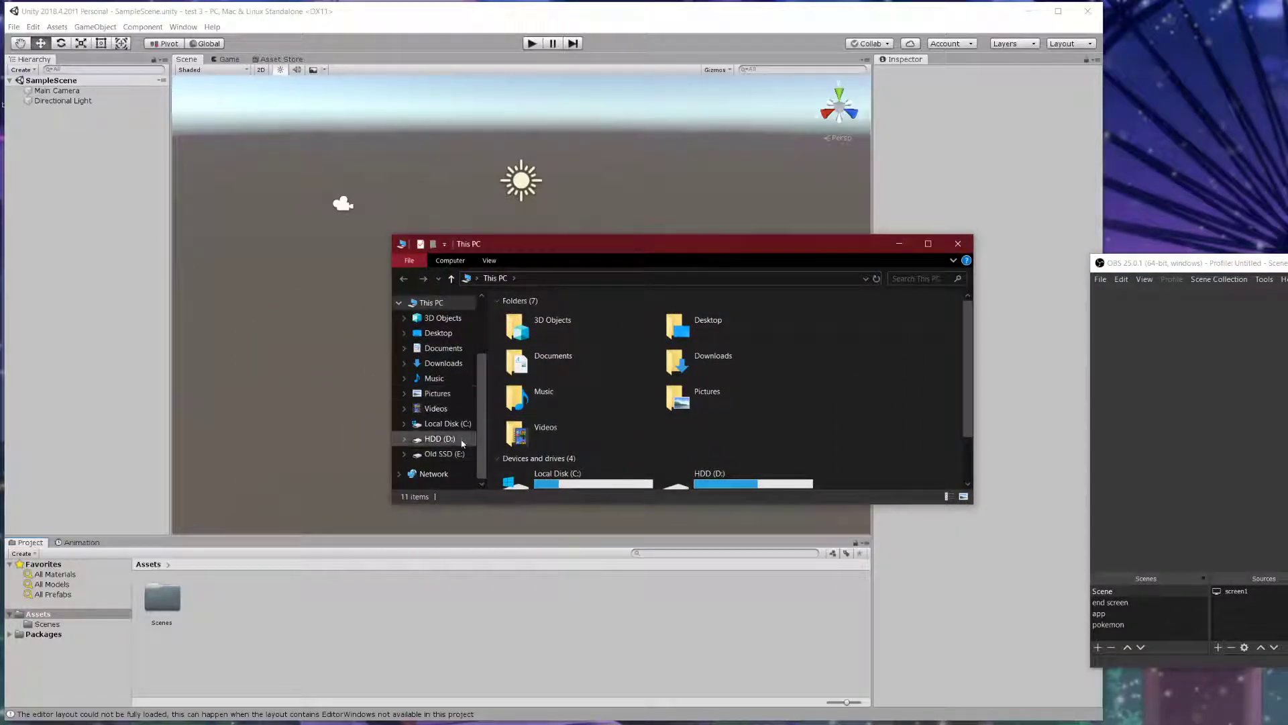
left_click(442, 363)
scroll(782, 373, "down", 10)
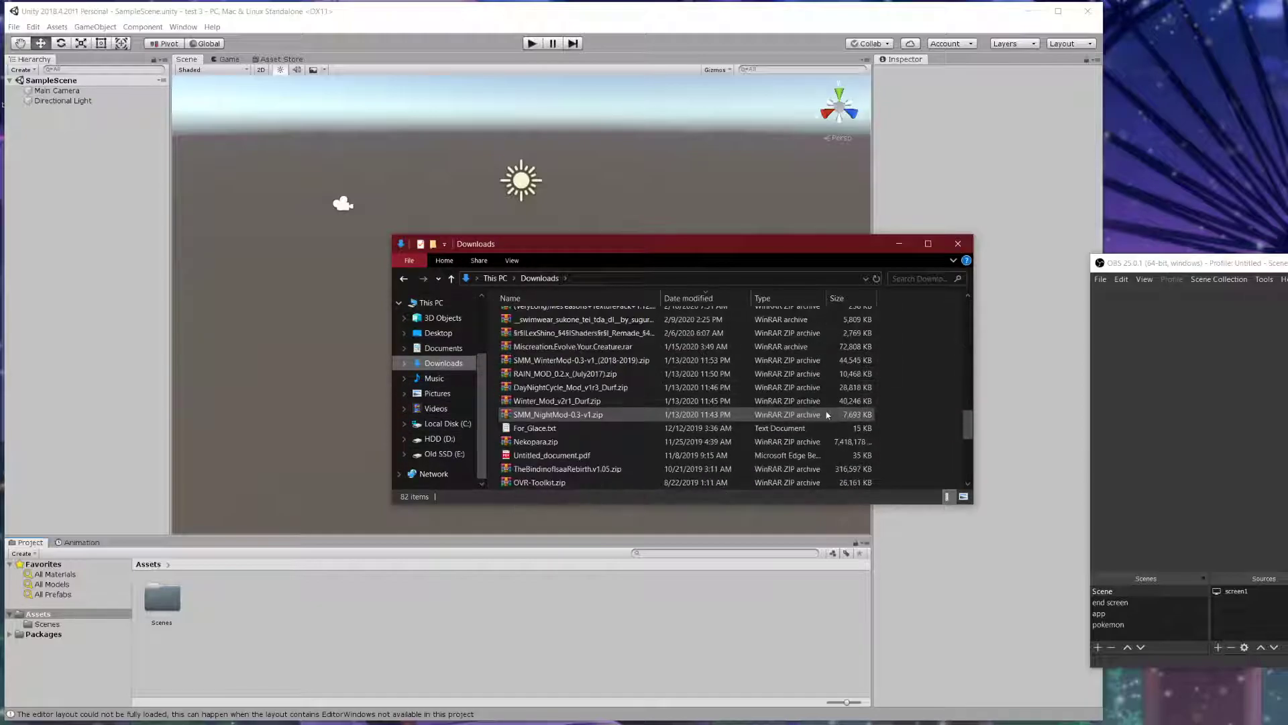
scroll(826, 414, "up", 8)
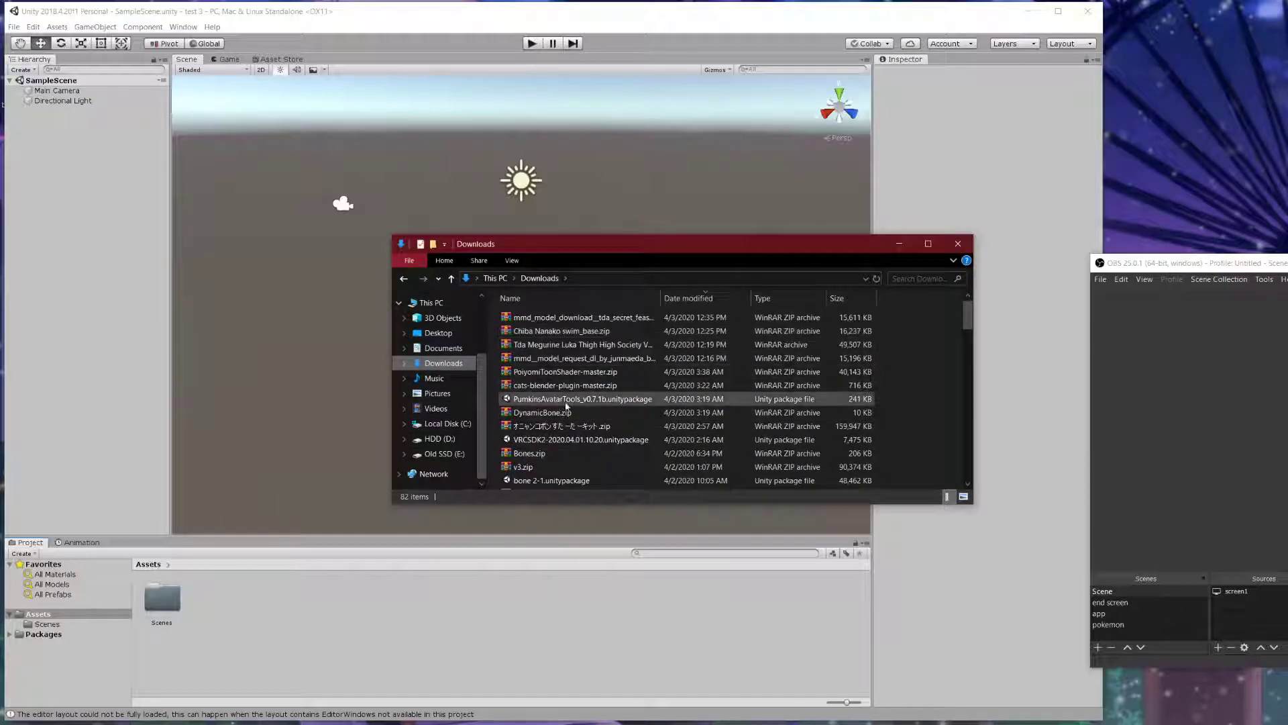
double_click(566, 400)
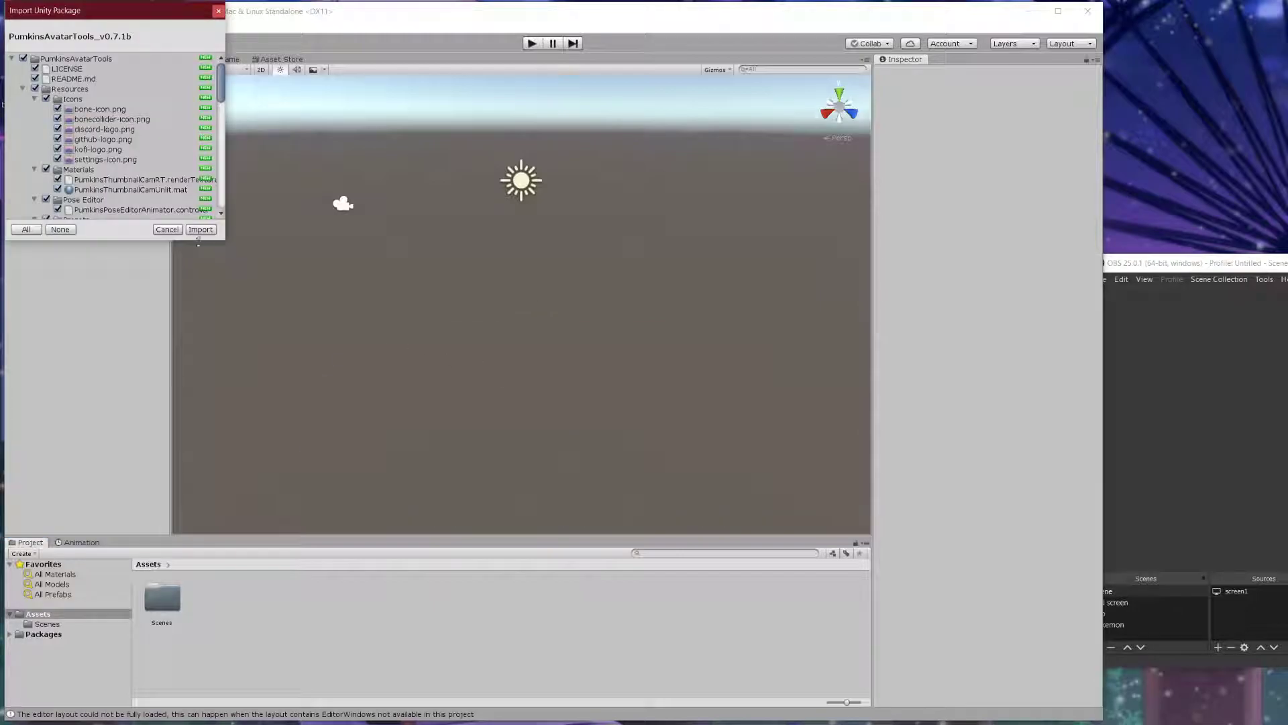
left_click(201, 230)
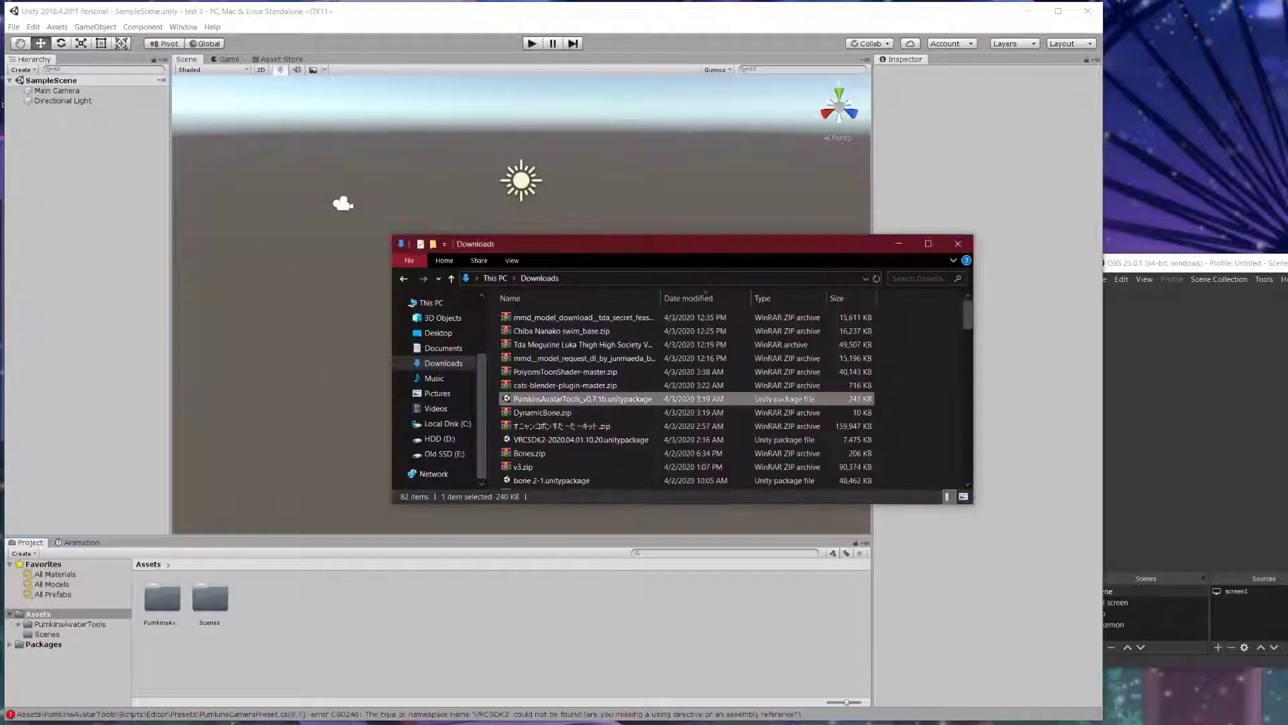
- Start importing the VRCSDK2 unitypackage from Downloads
left_click_drag(652, 238, 898, 244)
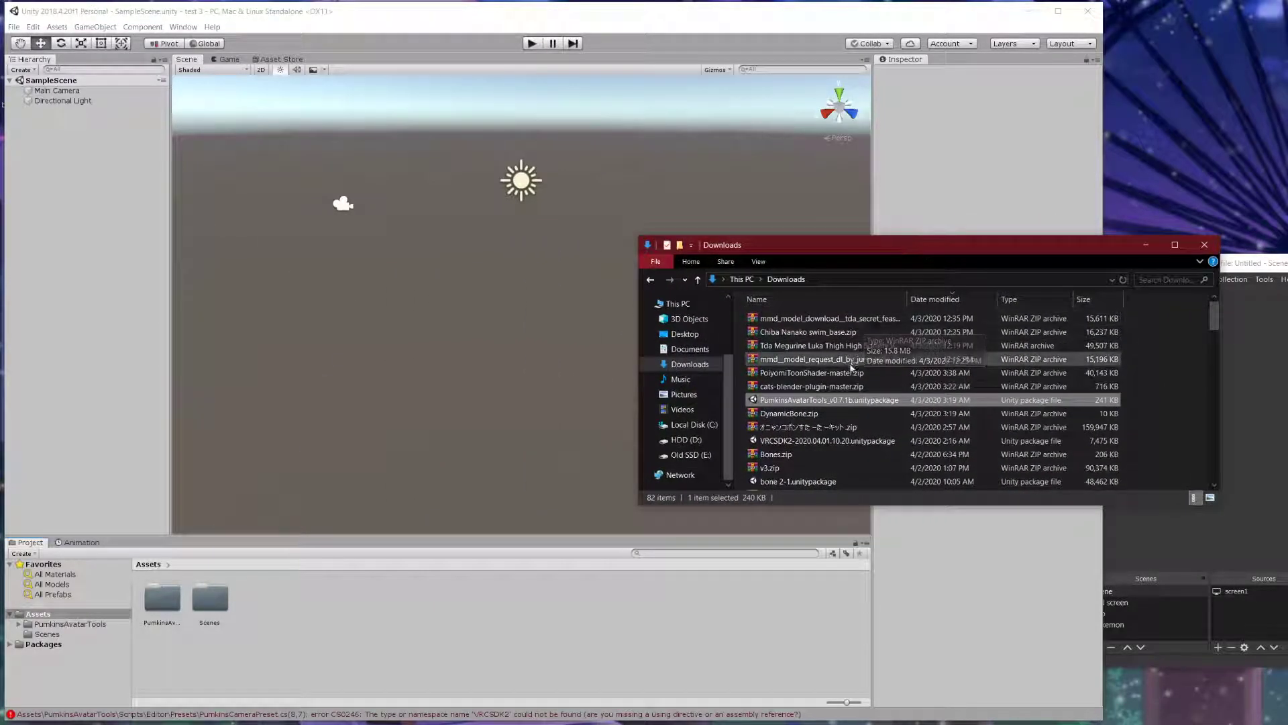
double_click(832, 441)
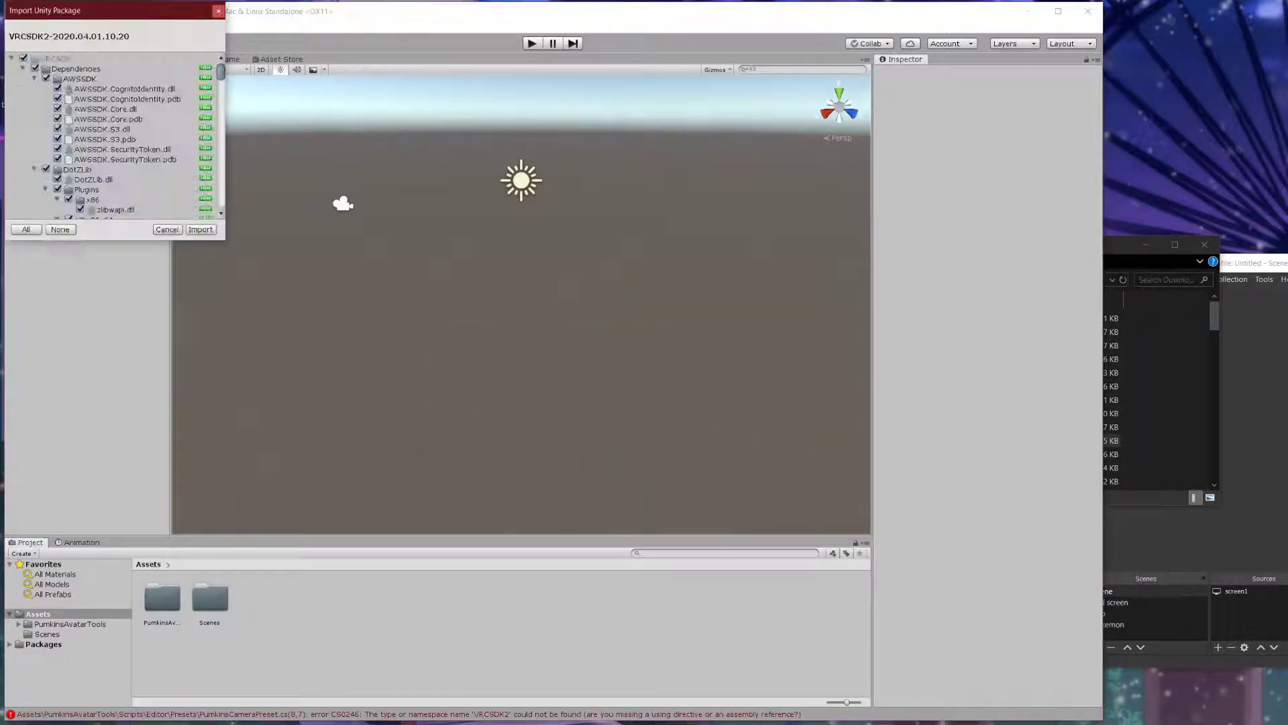
left_click(200, 230)
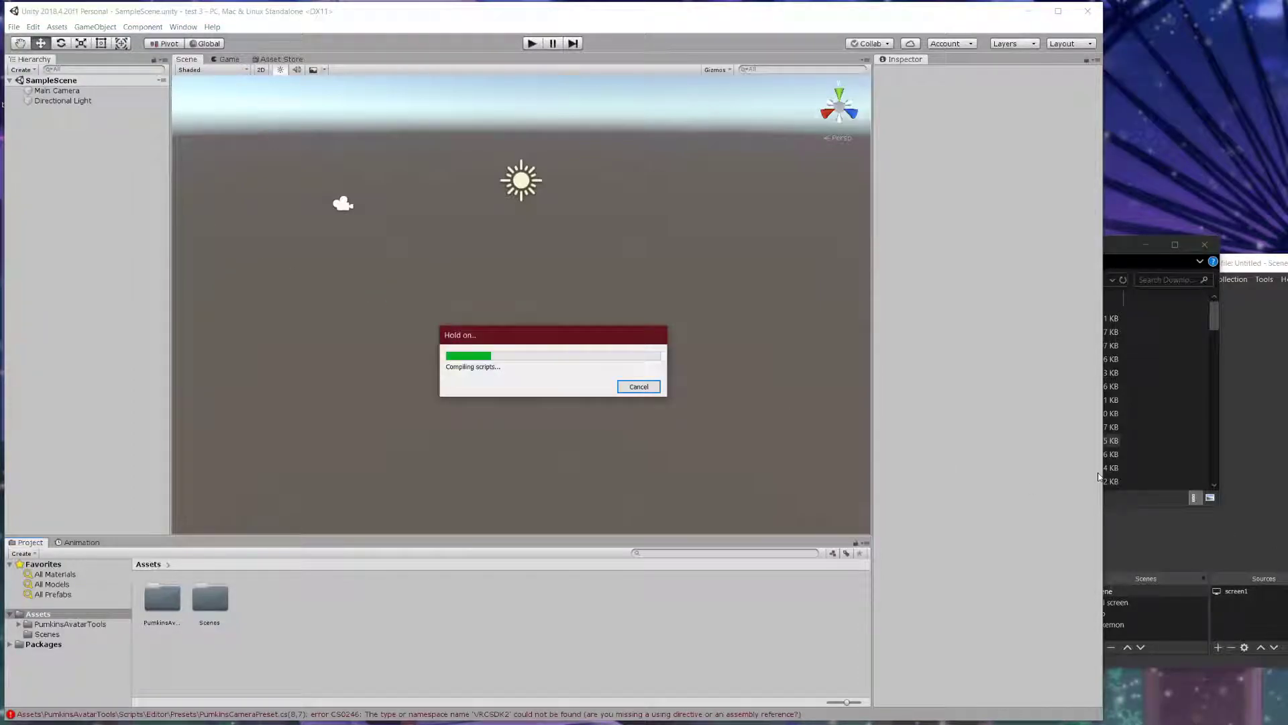
- Once VRCSDK finishes importing, add the PoiyomiToonShader-master folder from Downloads to Assets
left_click_drag(1119, 248, 1236, 225)
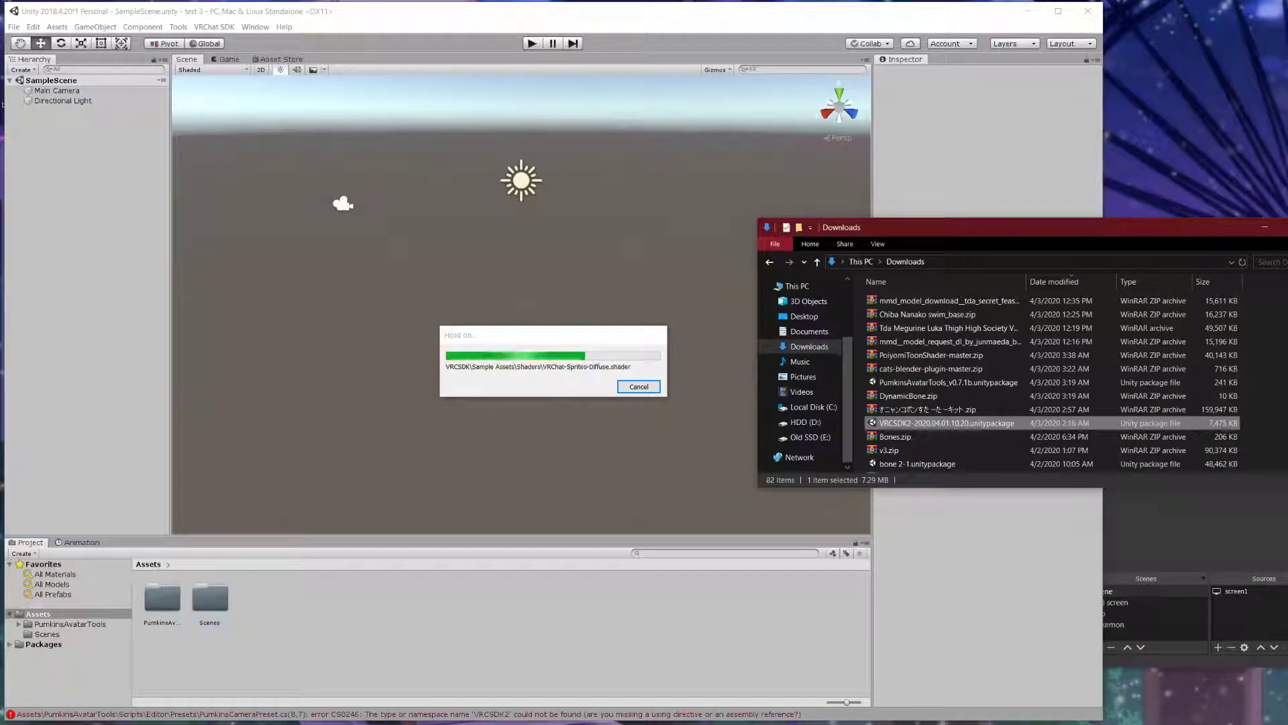
scroll(1005, 371, "down", 5)
left_click(1102, 230)
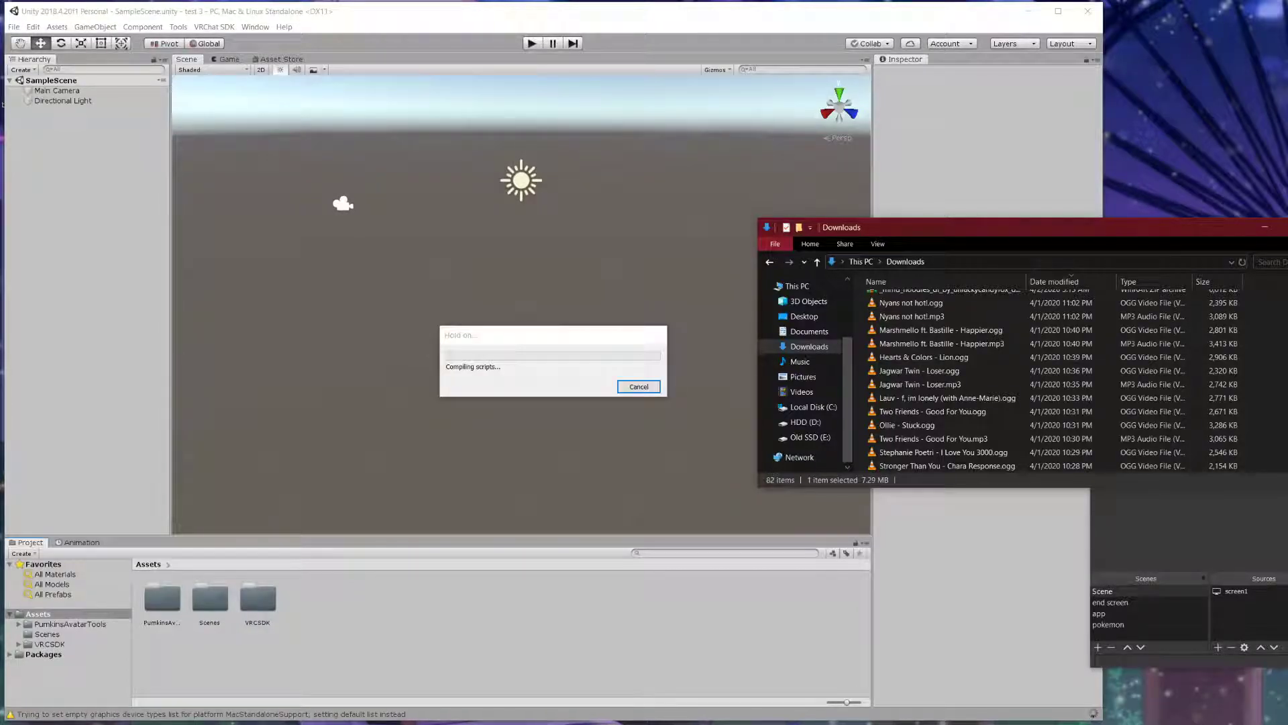
scroll(1053, 376, "down", 15)
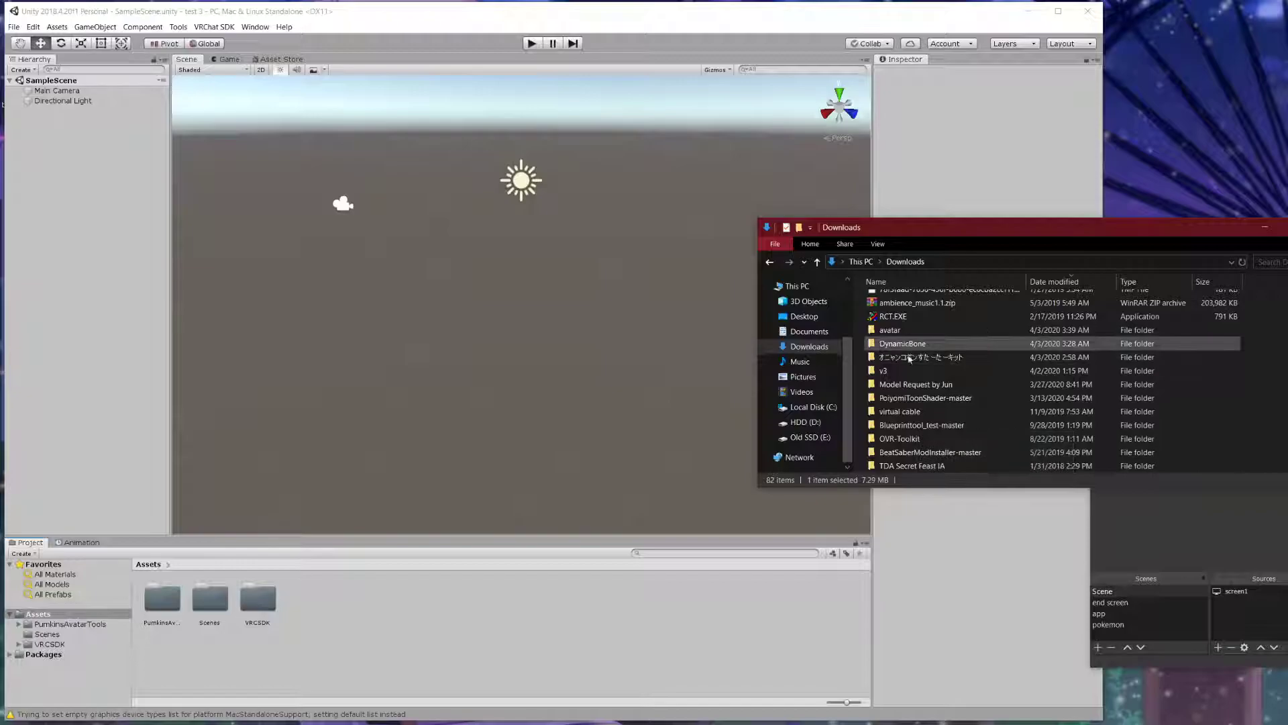
double_click(890, 329)
left_click(816, 262)
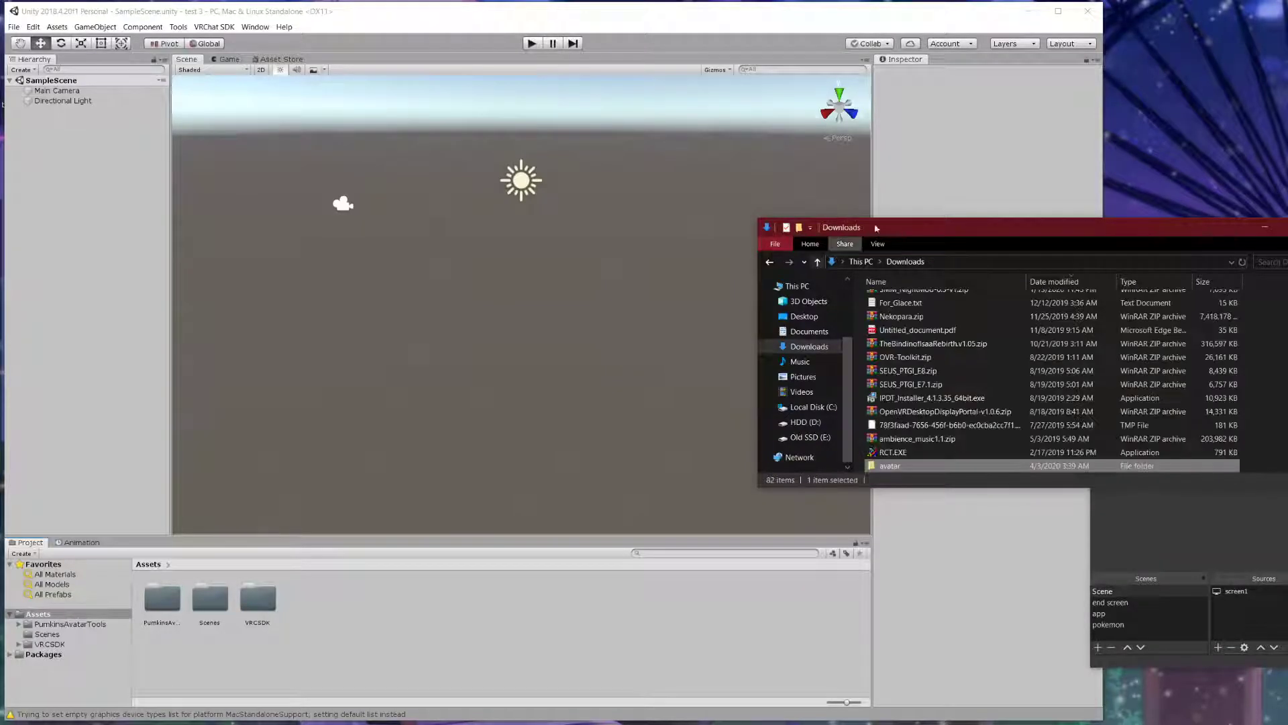
left_click_drag(806, 226, 373, 232)
scroll(489, 400, "down", 3)
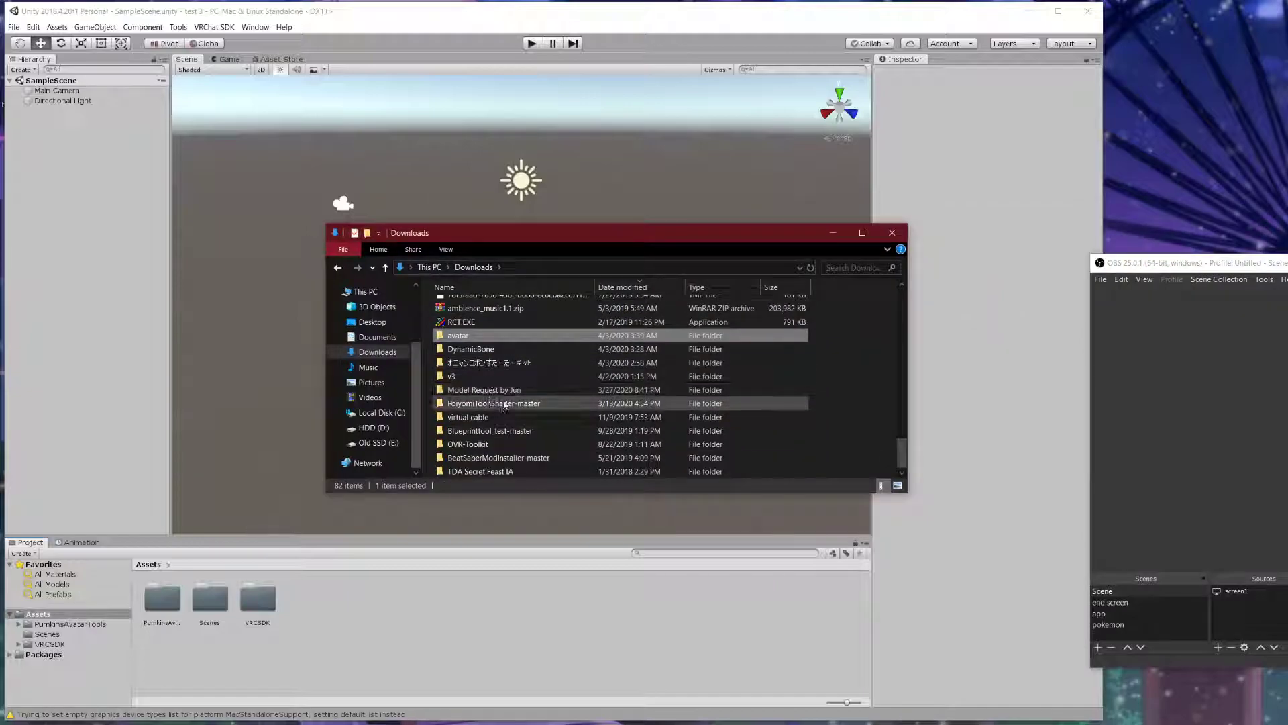
left_click(513, 404)
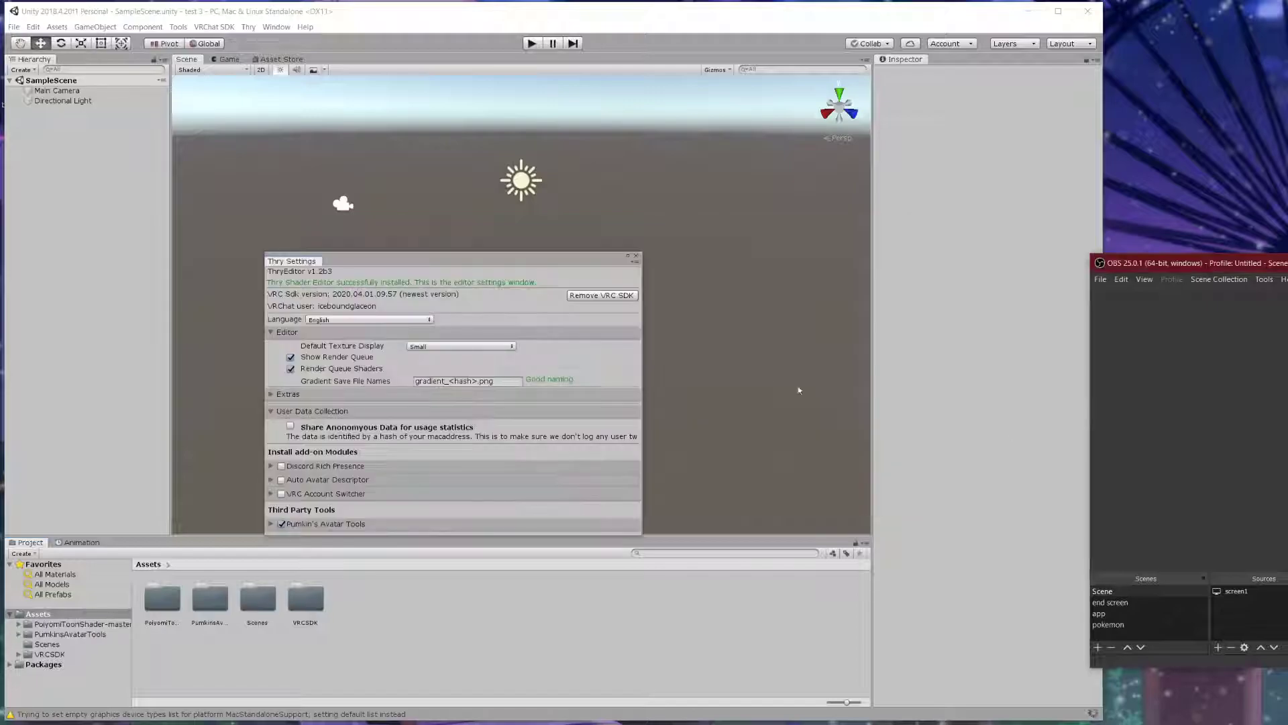
- Close the Thry settings window and drag the DynamicBone folder from Downloads into Unity's Assets
left_click(637, 258)
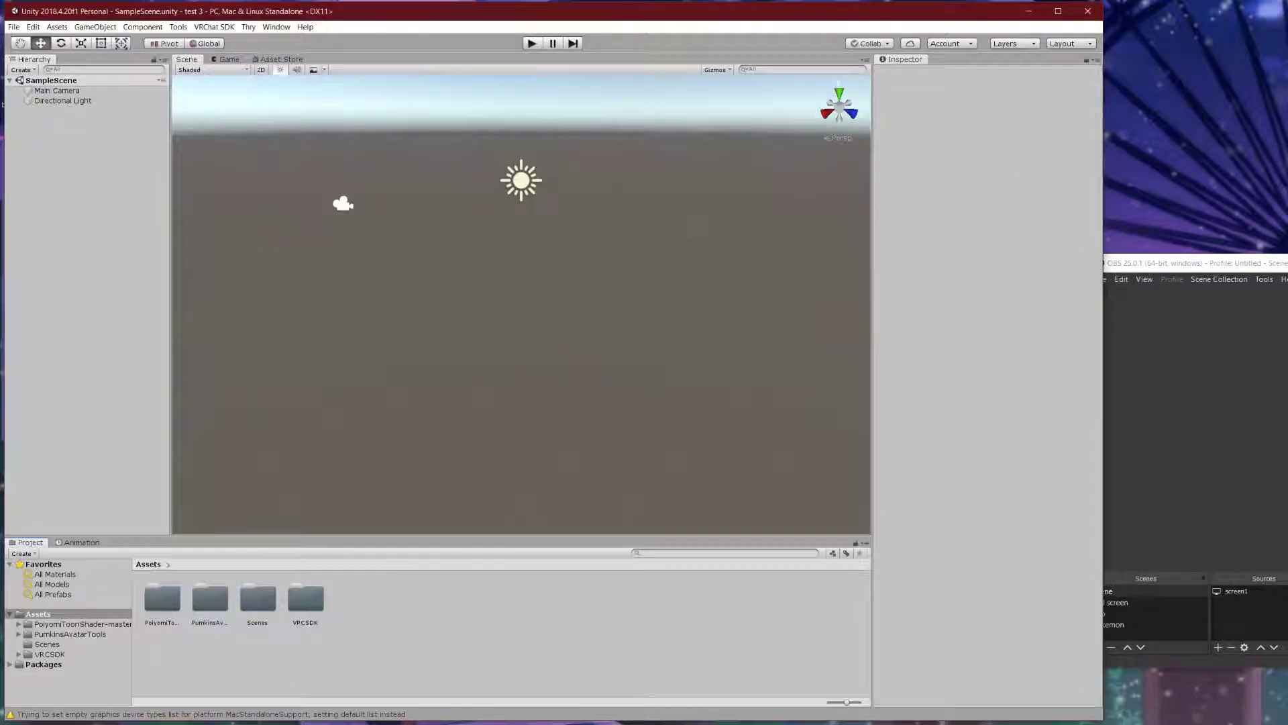
key("alt+Tab")
scroll(681, 388, "down", 7)
scroll(682, 387, "down", 14)
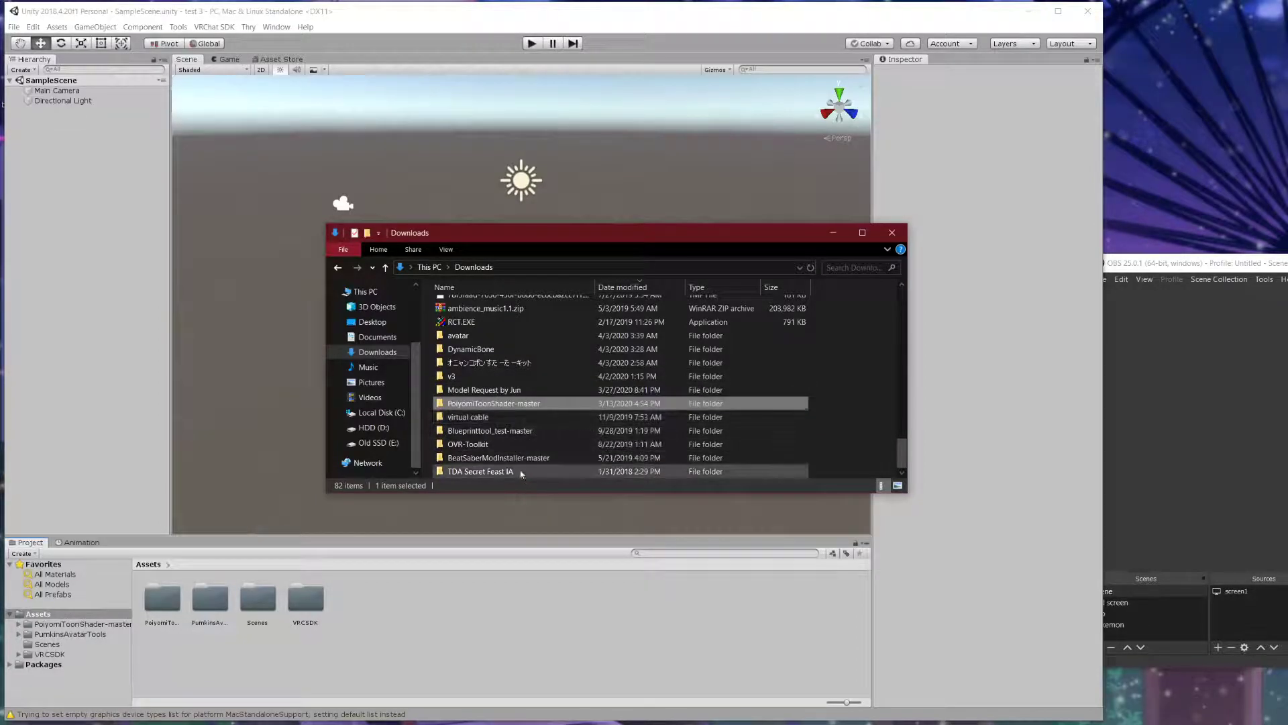
left_click(504, 350)
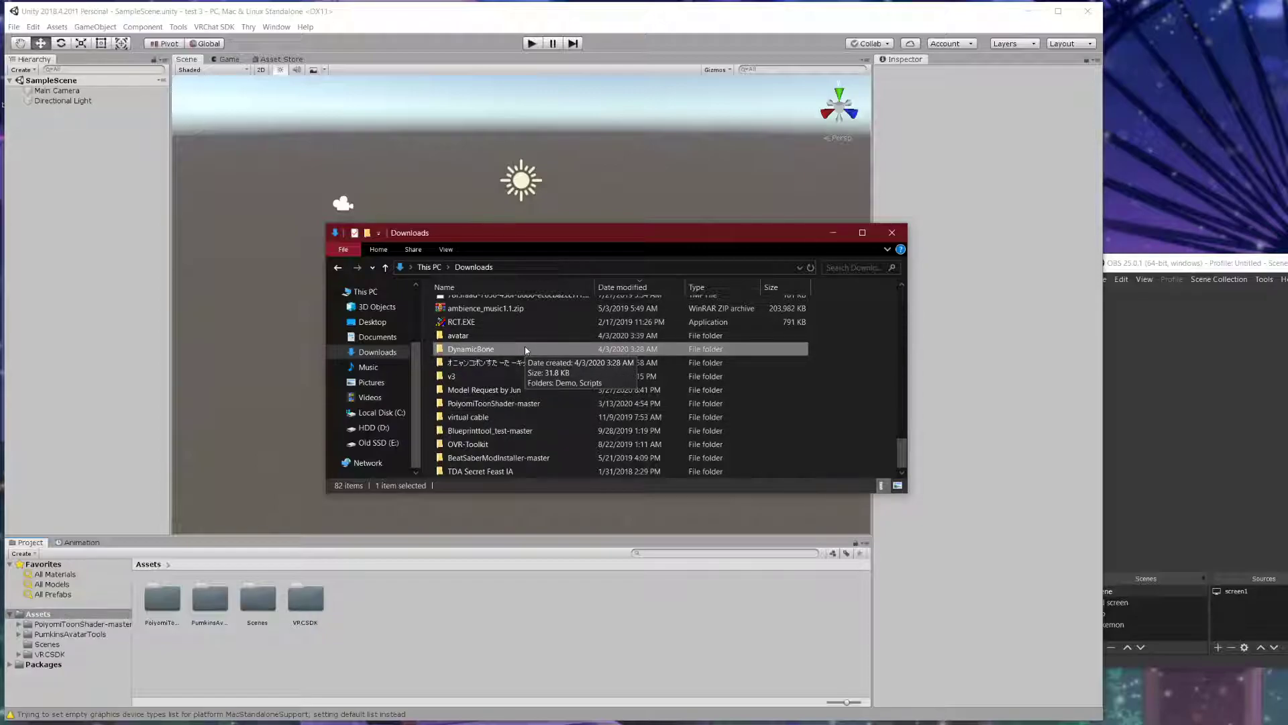
double_click(525, 349)
left_click(385, 267)
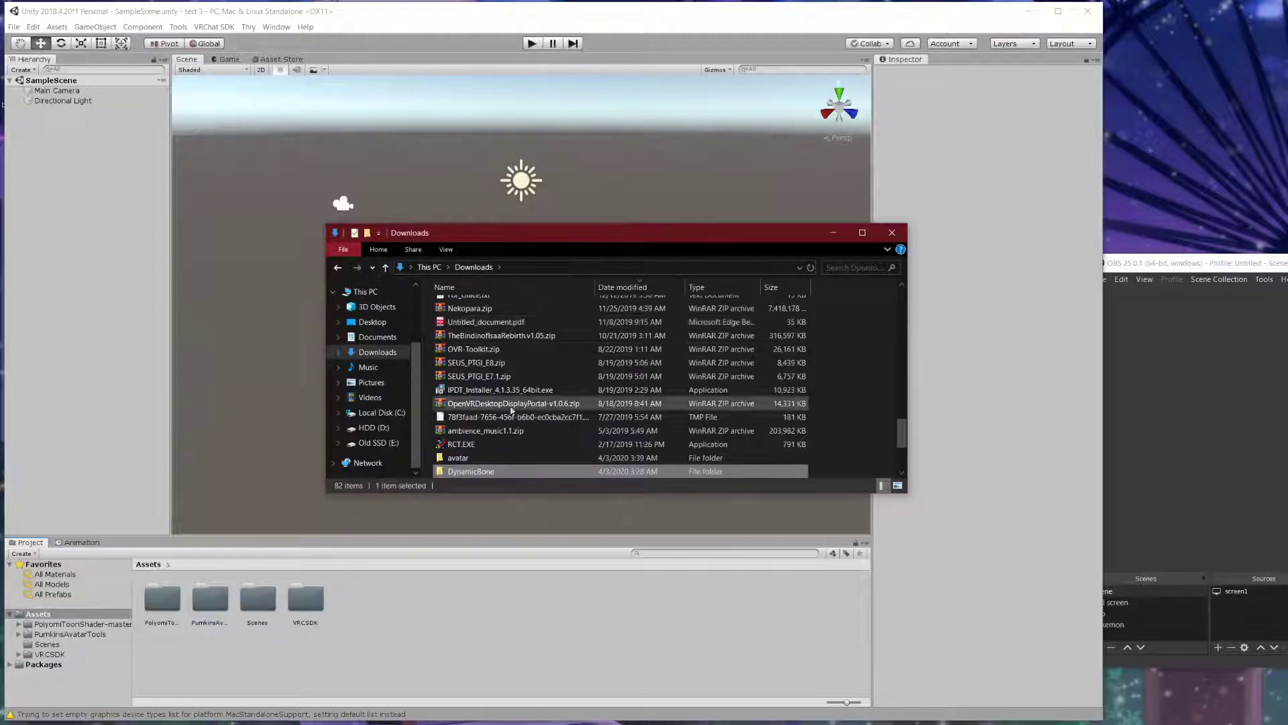
left_click_drag(477, 471, 413, 594)
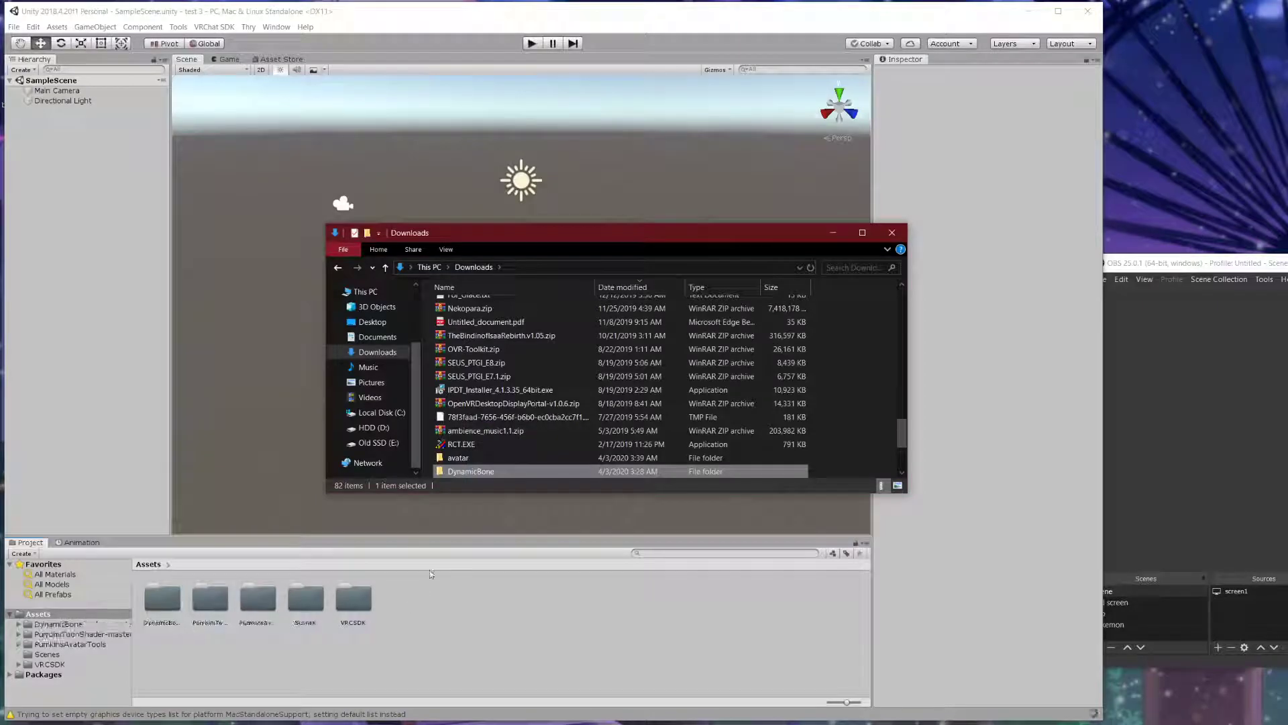
scroll(517, 402, "down", 3)
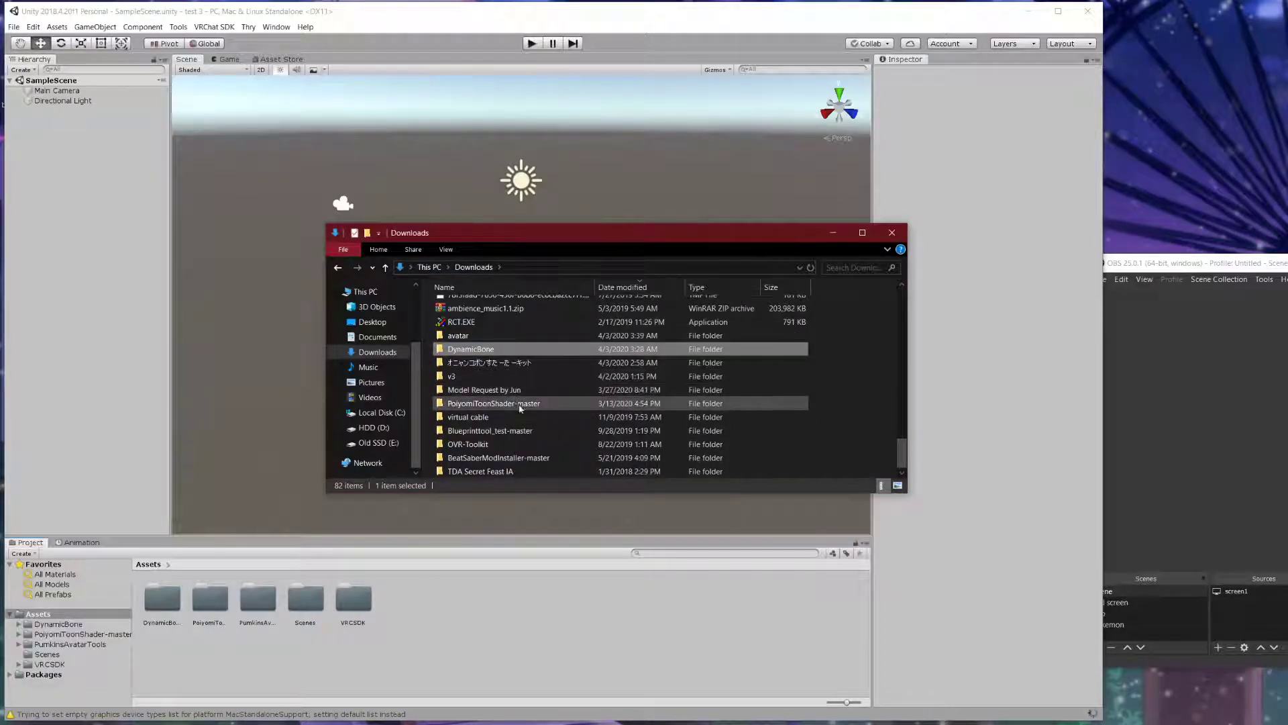
scroll(540, 436, "up", 15)
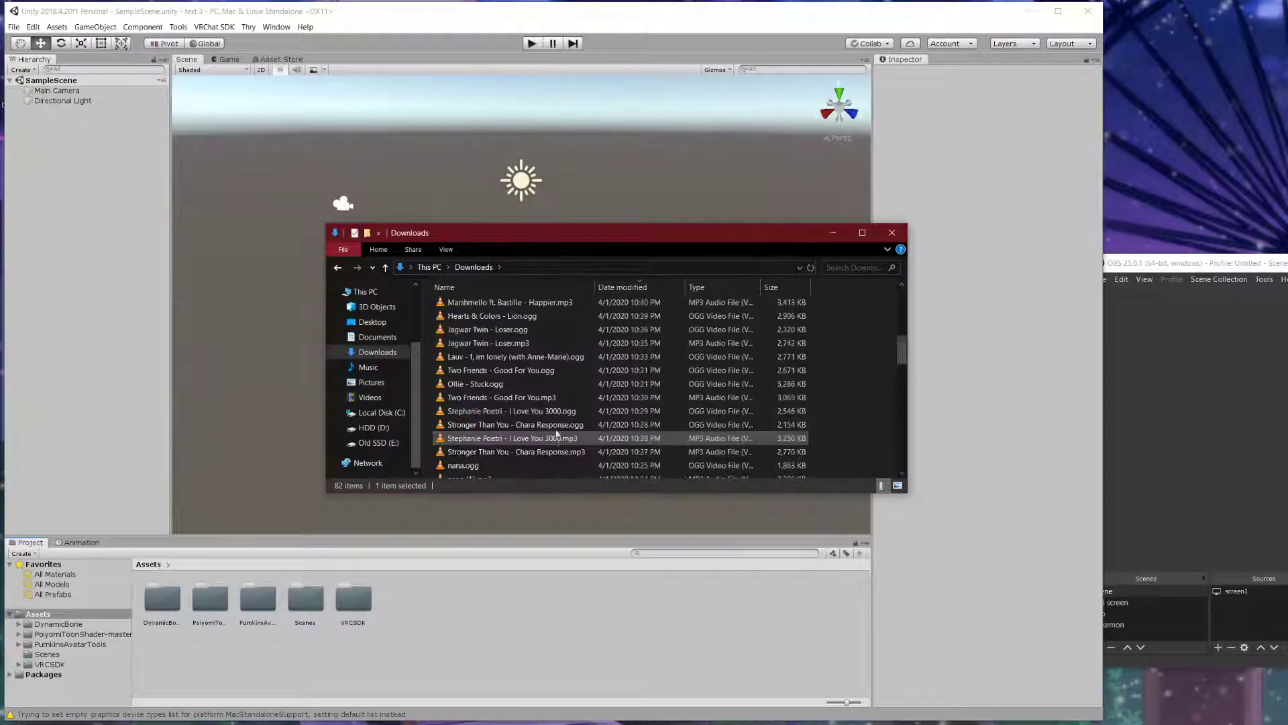
scroll(550, 430, "up", 5)
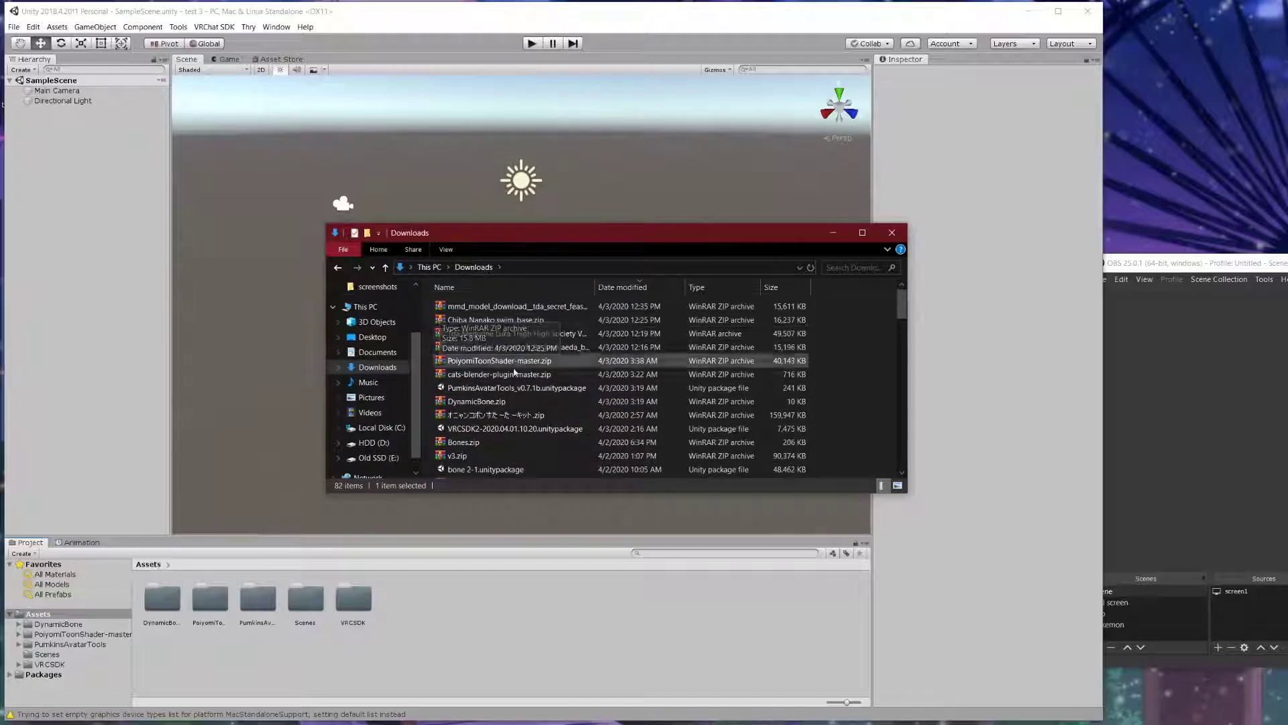
- Open Pumkin's Avatar Tools from the Tools menu and dock it in the bottom panel
left_click(178, 28)
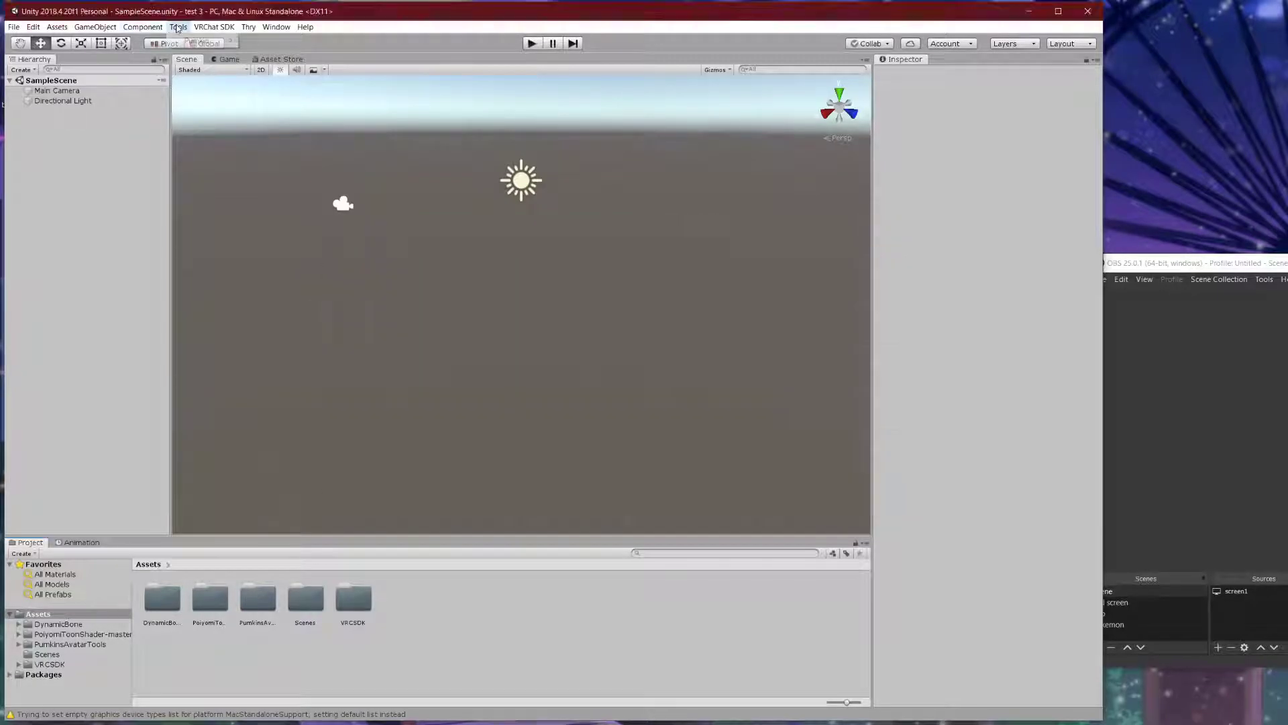
left_click(178, 28)
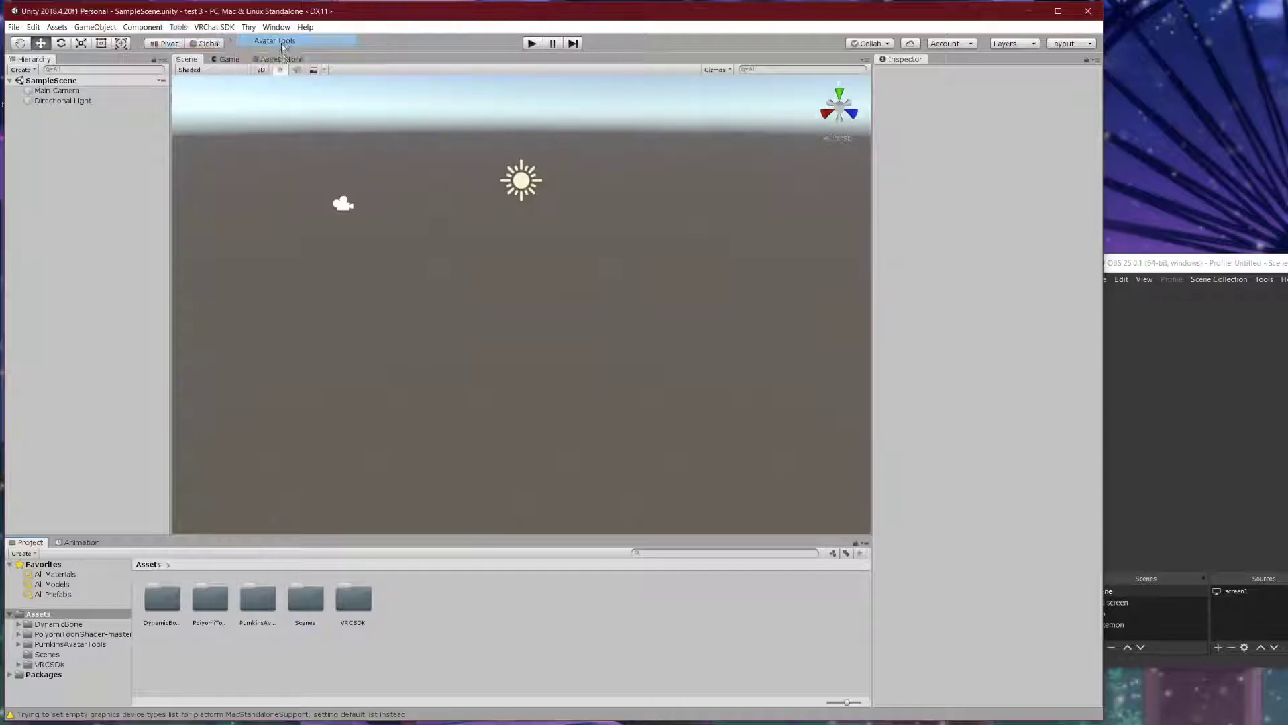
left_click(282, 42)
left_click_drag(552, 312, 200, 566)
- Dock the VRChat SDK control panel beside it, shrink the bottom panel, and return to Project
left_click(214, 27)
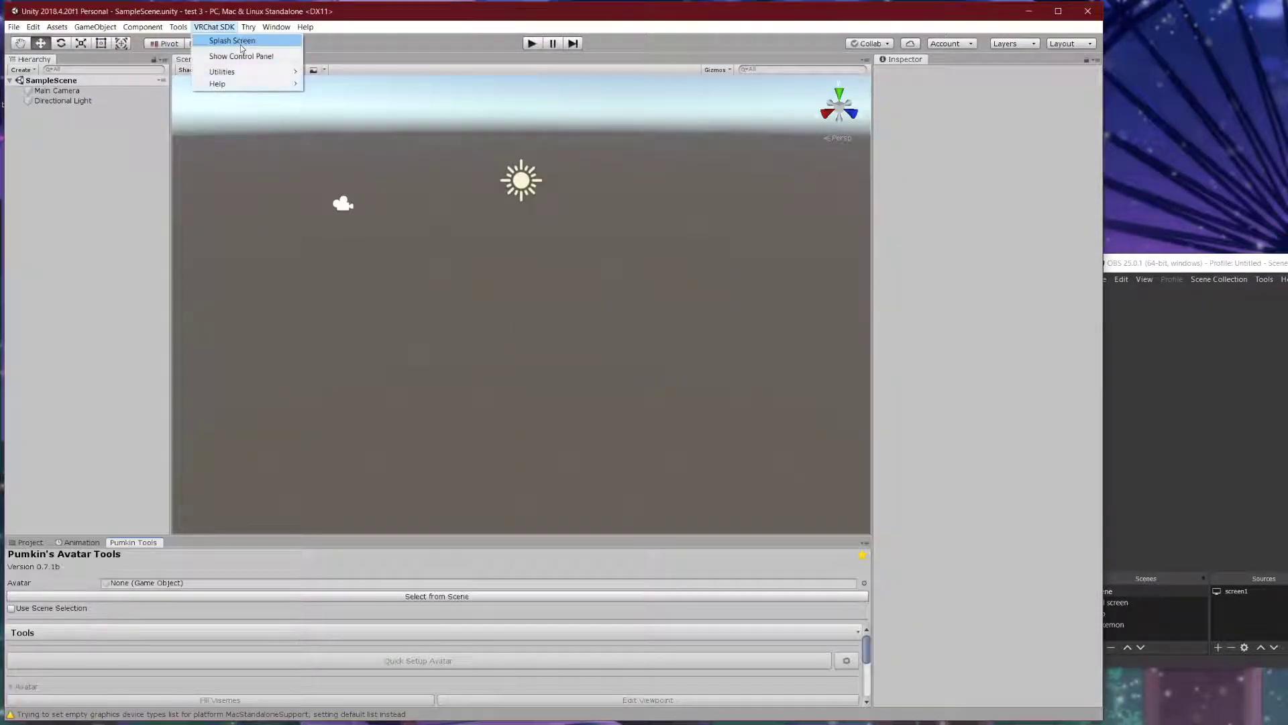
left_click(240, 57)
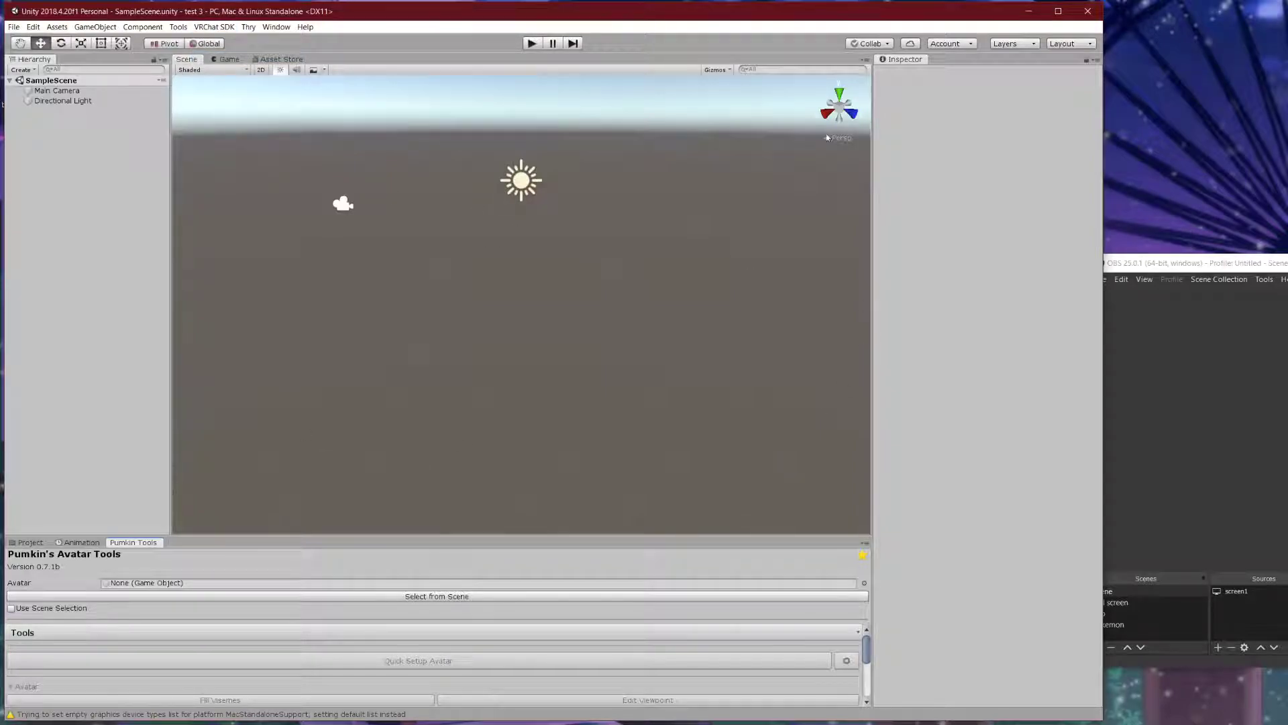
left_click_drag(877, 249, 283, 331)
left_click(116, 322)
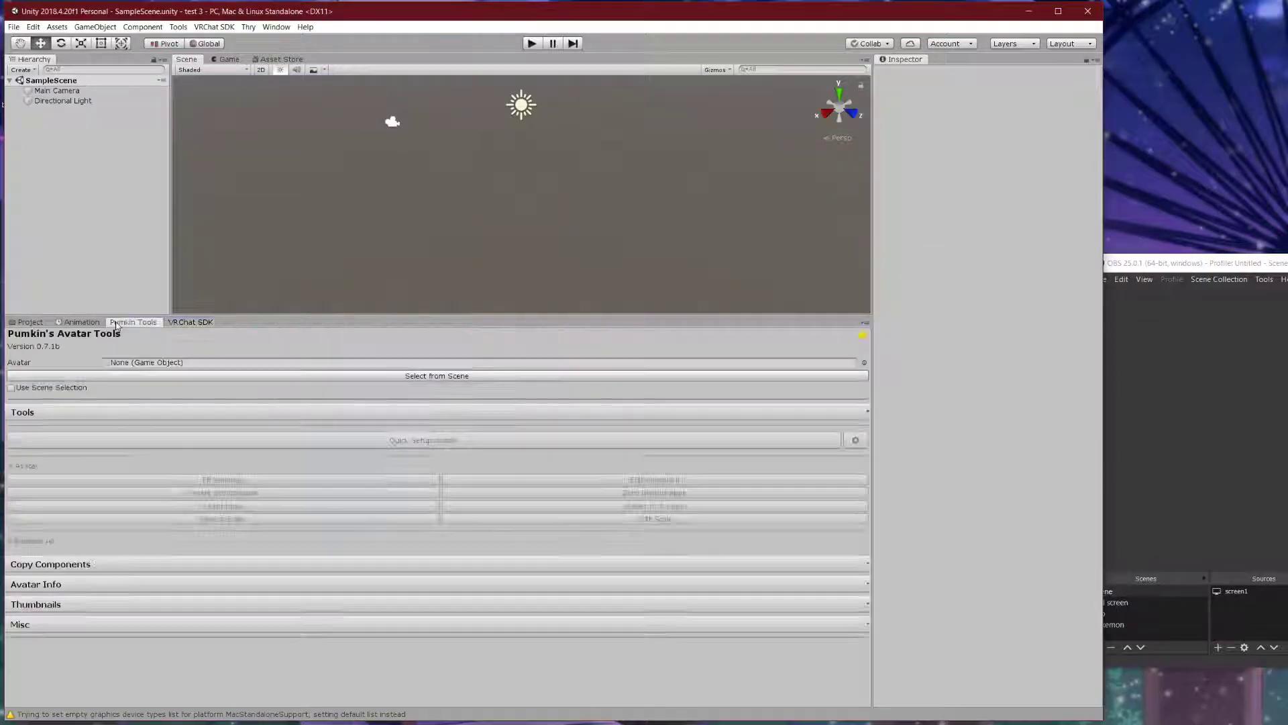
left_click_drag(116, 314, 116, 547)
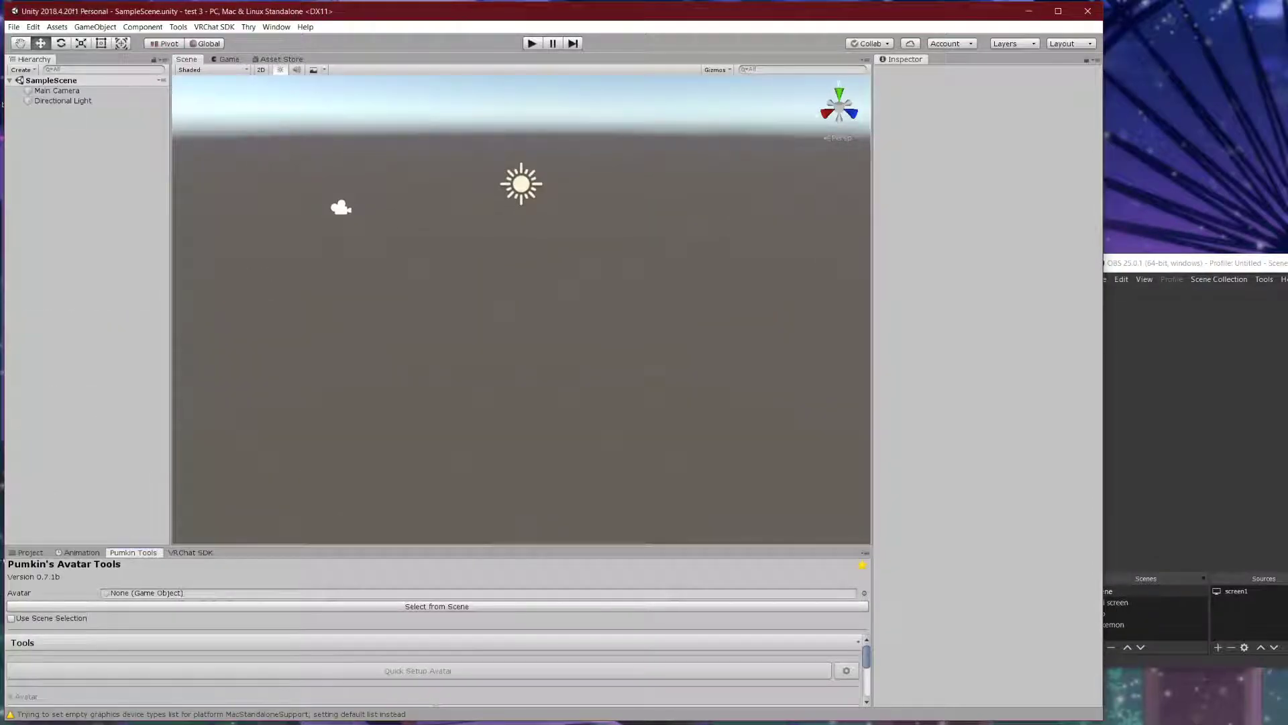
left_click(31, 552)
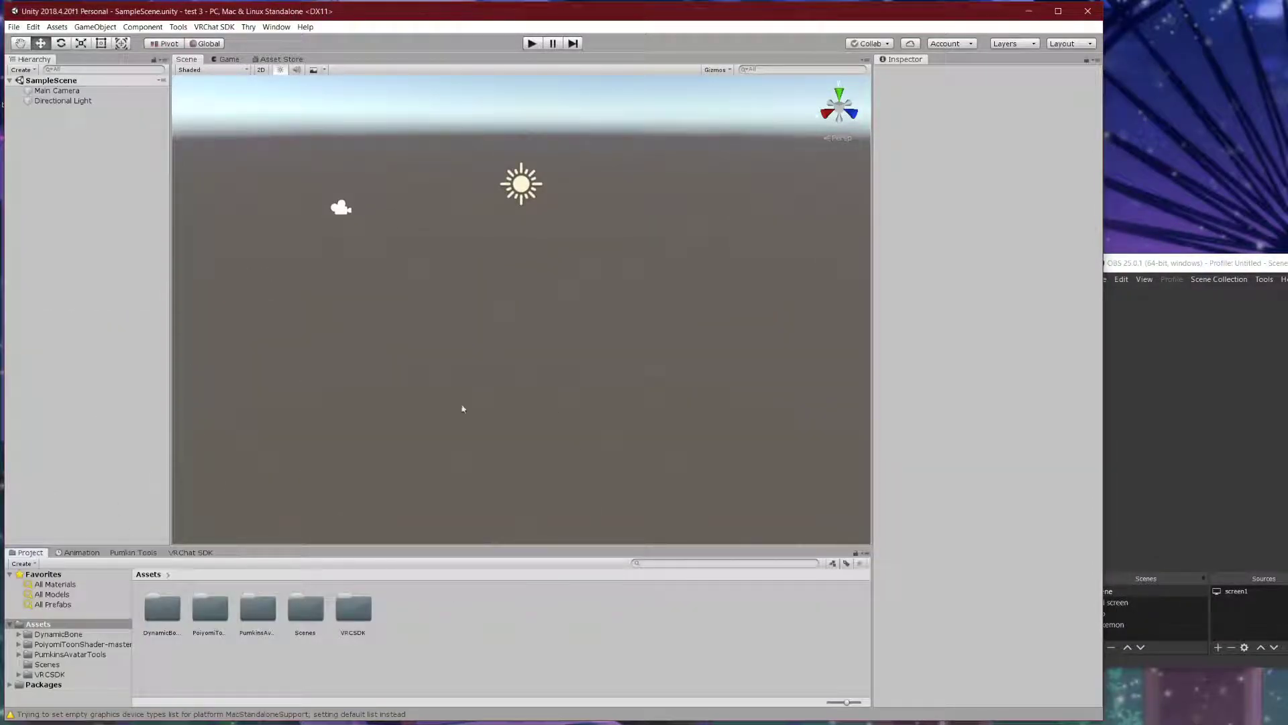
left_click(14, 27)
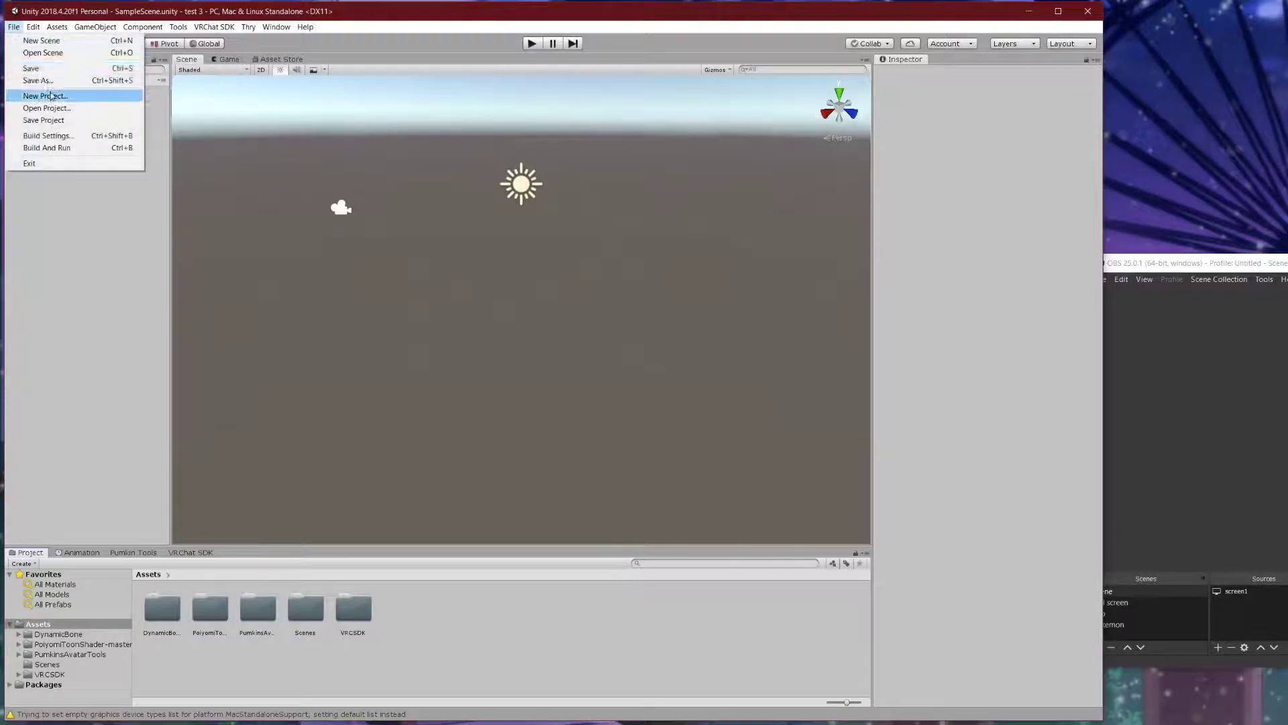
- Cancel Save As and save SampleScene under its existing name
left_click(60, 78)
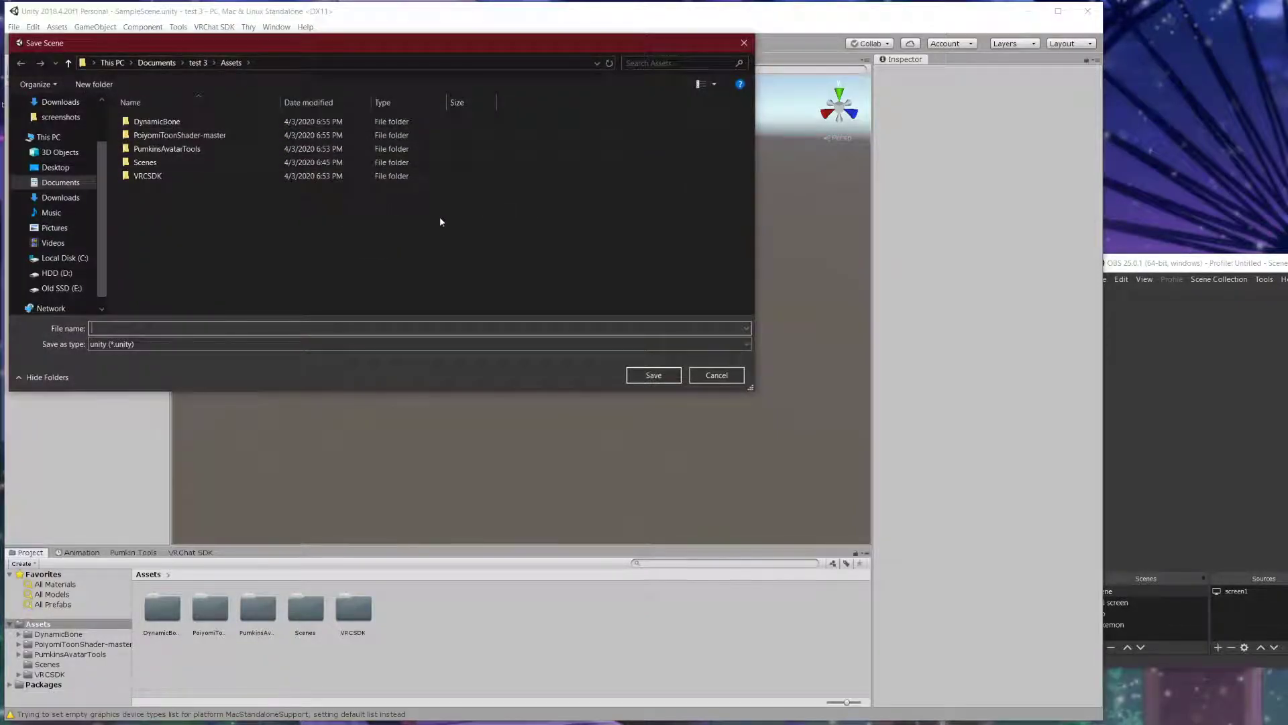
left_click(715, 375)
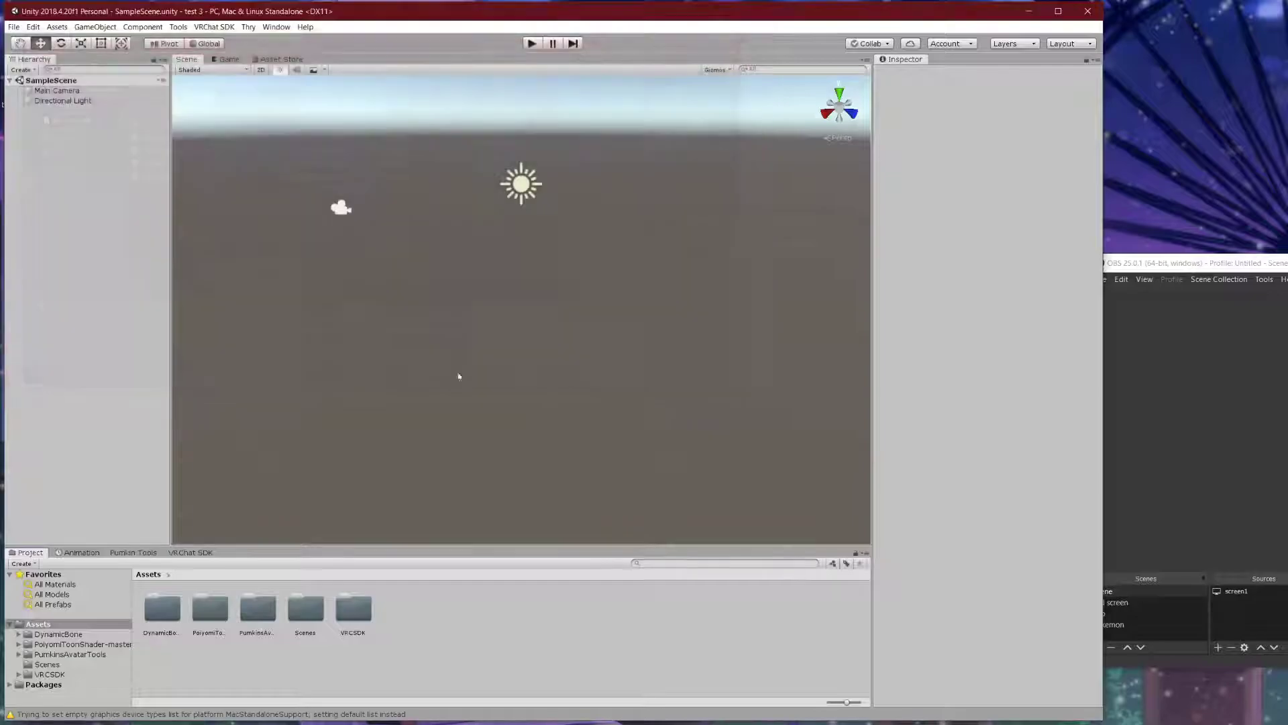
left_click(13, 27)
left_click(49, 68)
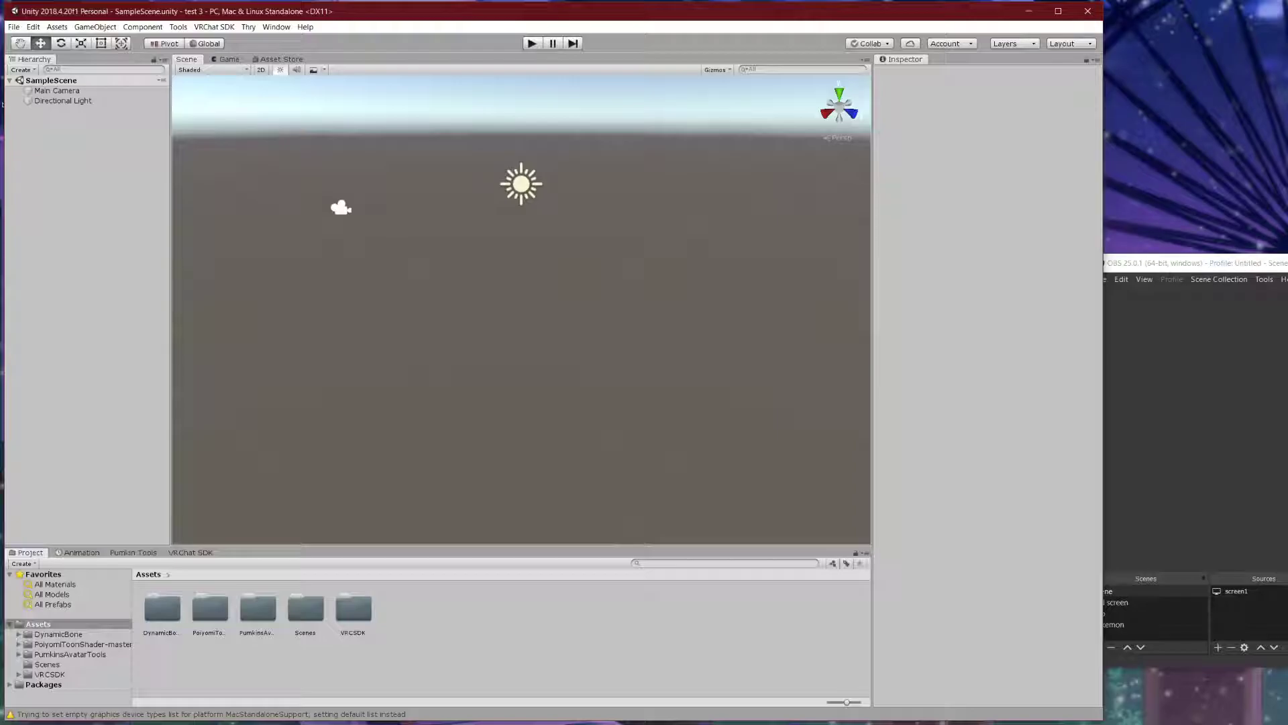
- Copy sph, tex and toon from the Model Request by Jun folder into Assets, then close Explorer
key("alt+Tab")
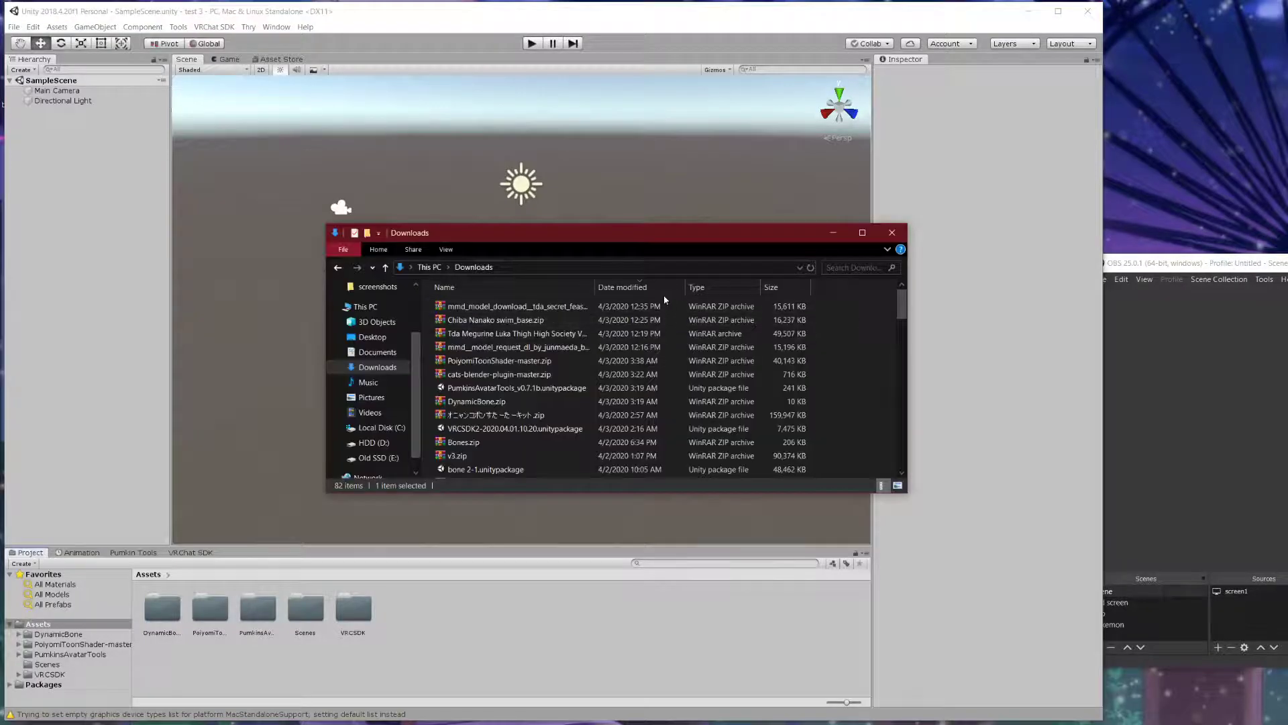
scroll(705, 332, "down", 12)
scroll(754, 362, "down", 10)
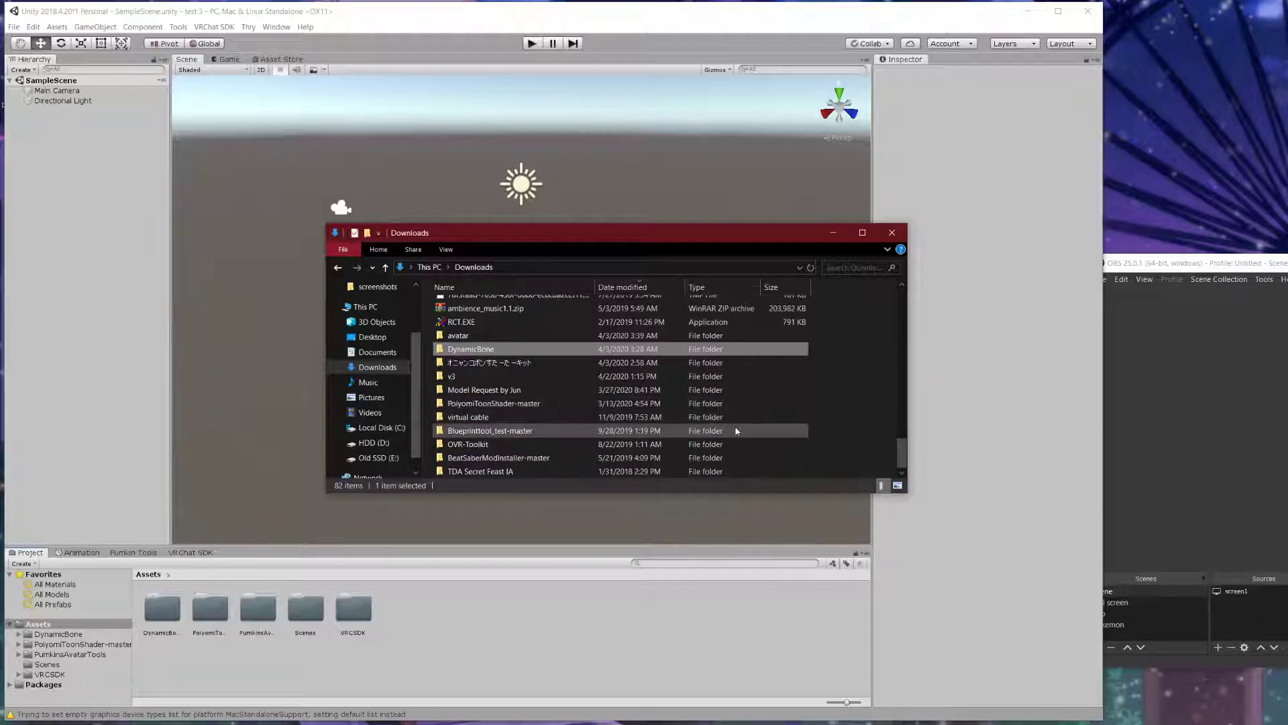
double_click(493, 390)
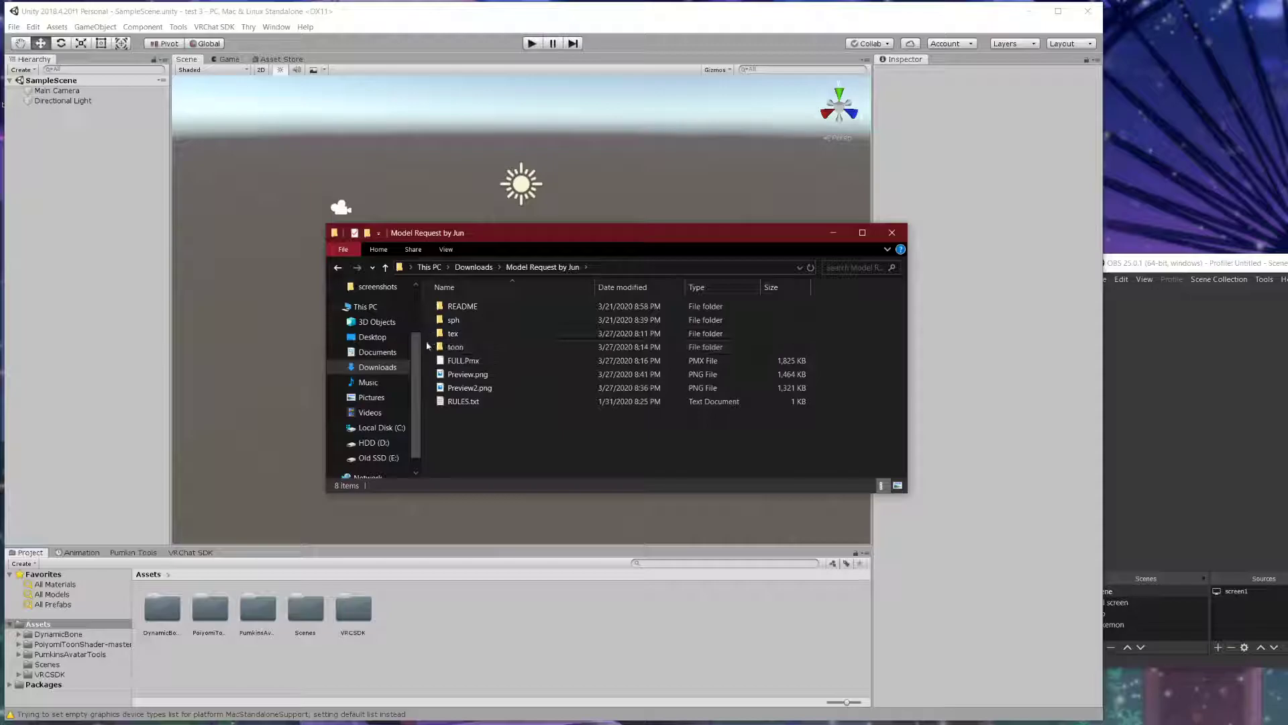
left_click_drag(431, 347, 478, 647)
left_click_drag(416, 619, 529, 605)
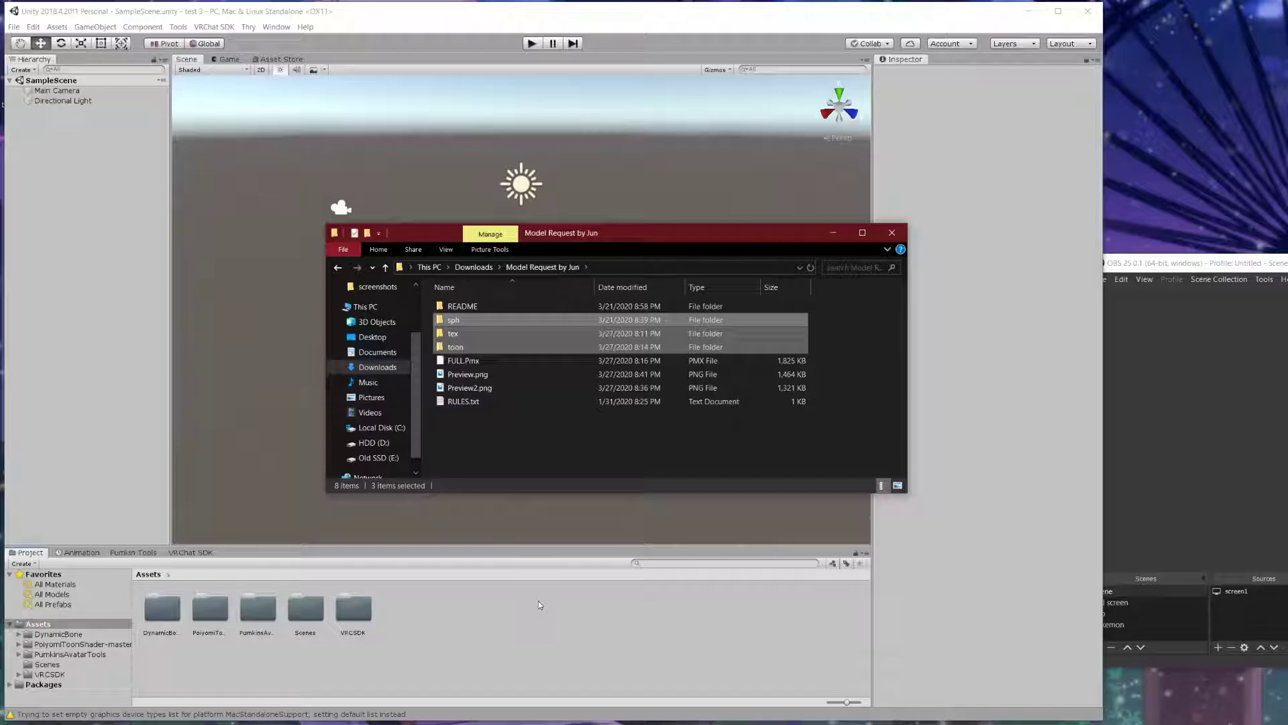
left_click(764, 458)
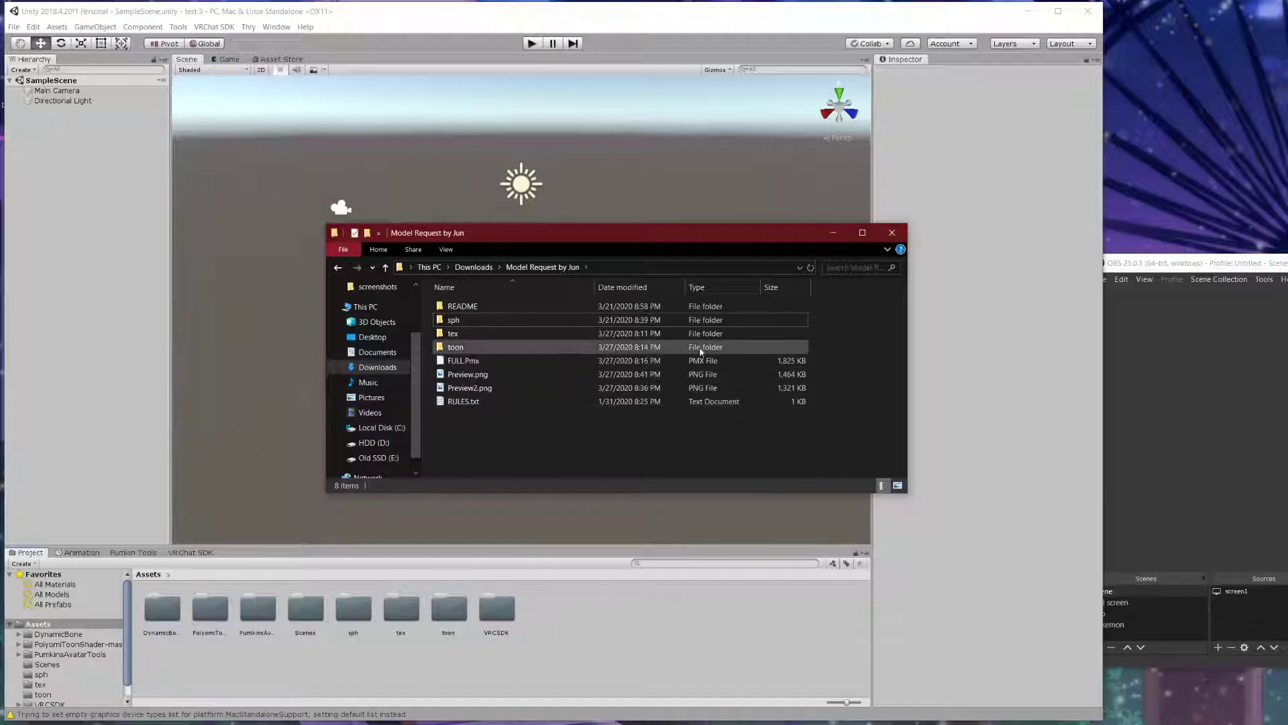
left_click(707, 361)
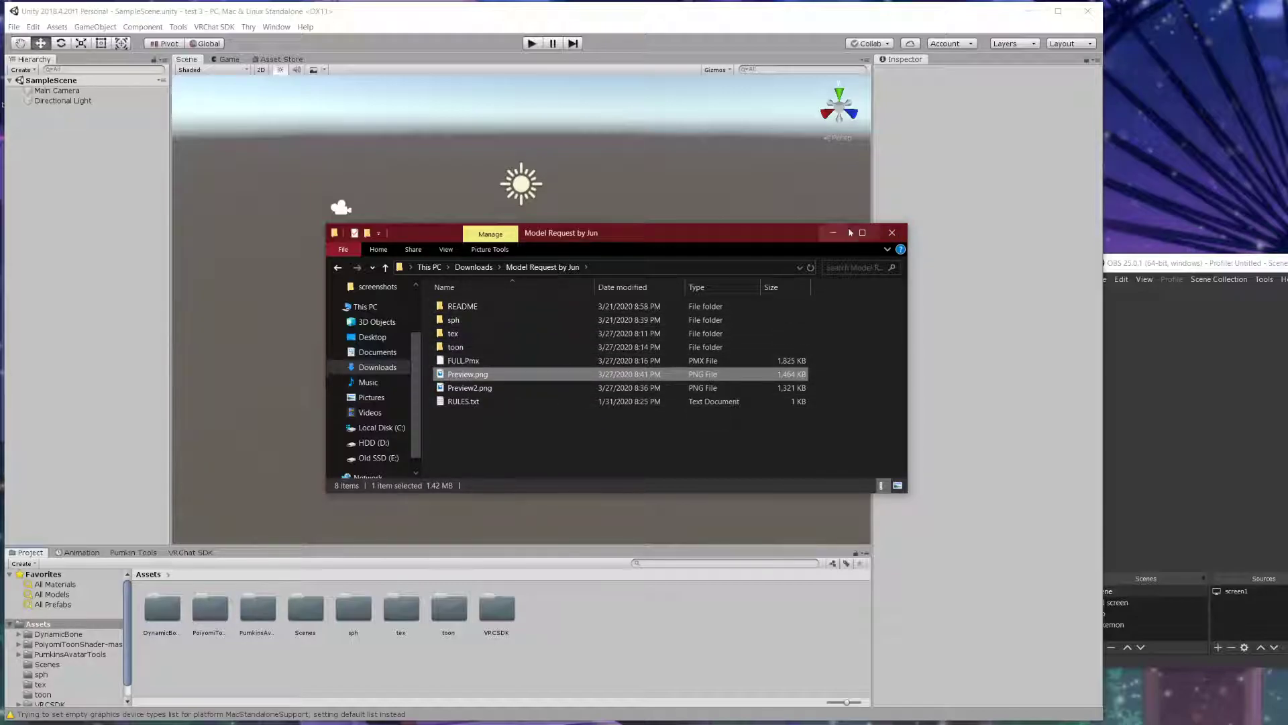
left_click(892, 232)
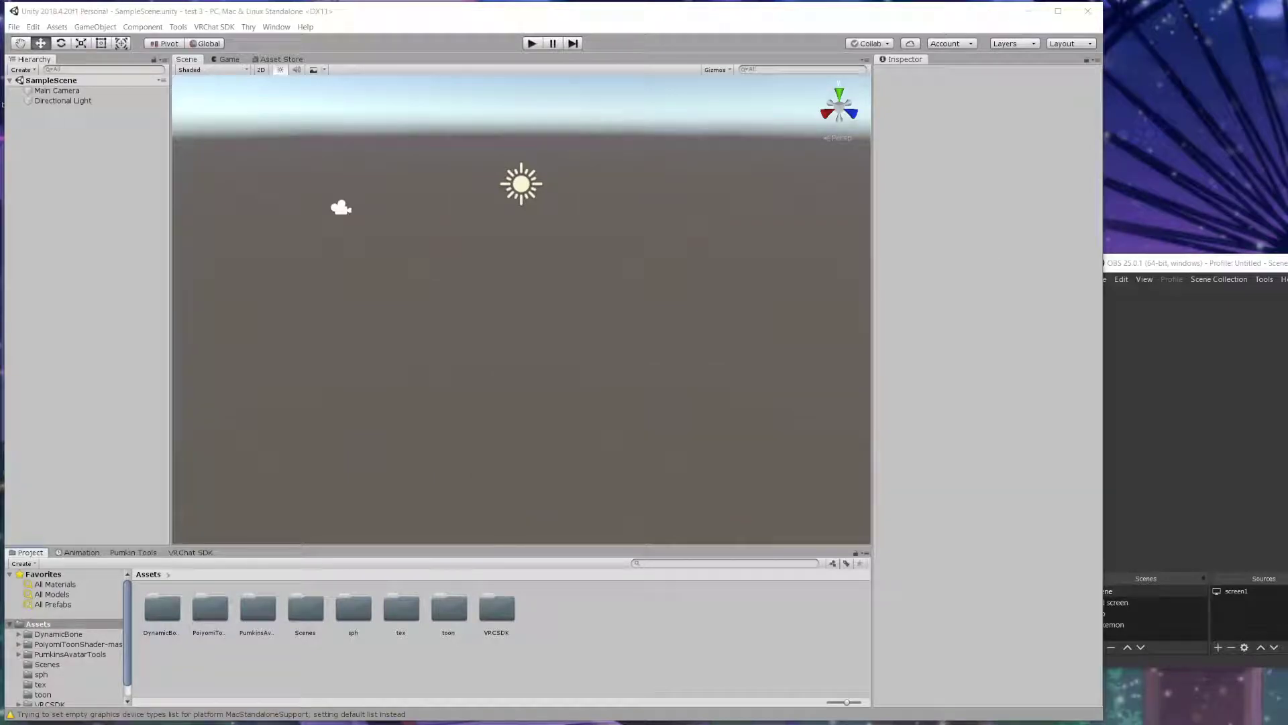
- Drag test 4.fbx from Documents into Unity's Assets, where it imports as test 4
key("super+e")
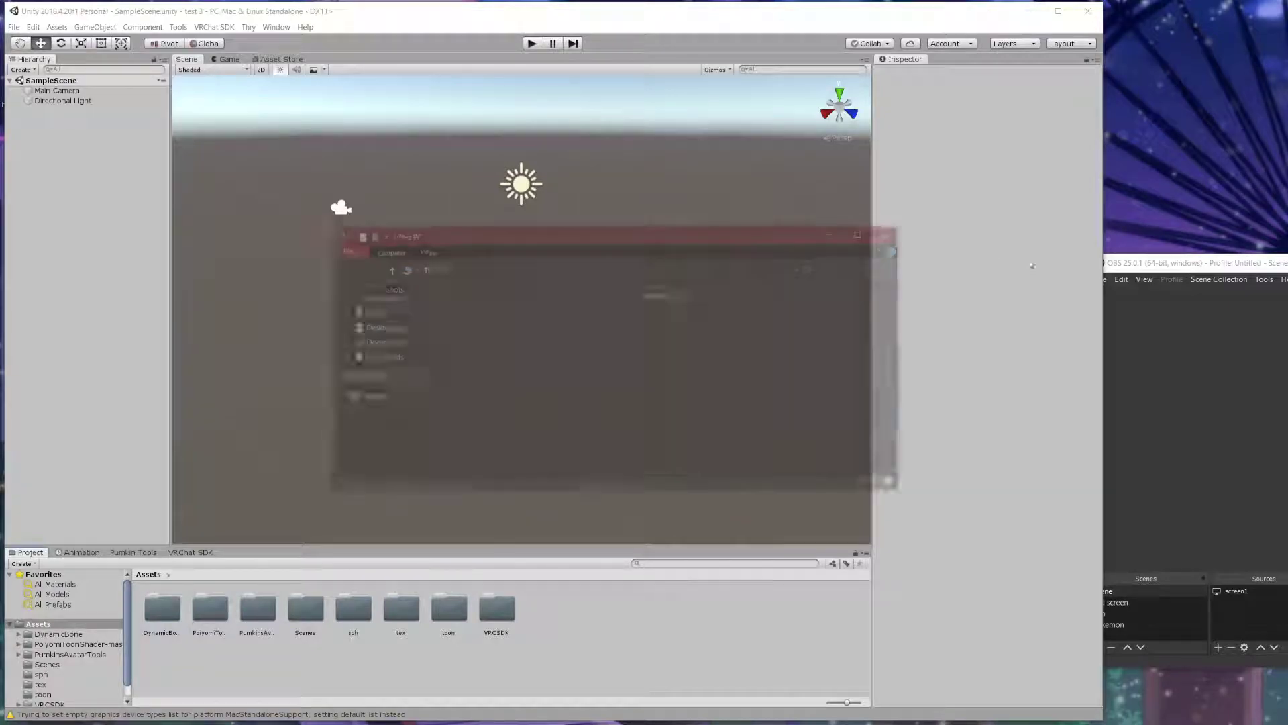
left_click(377, 352)
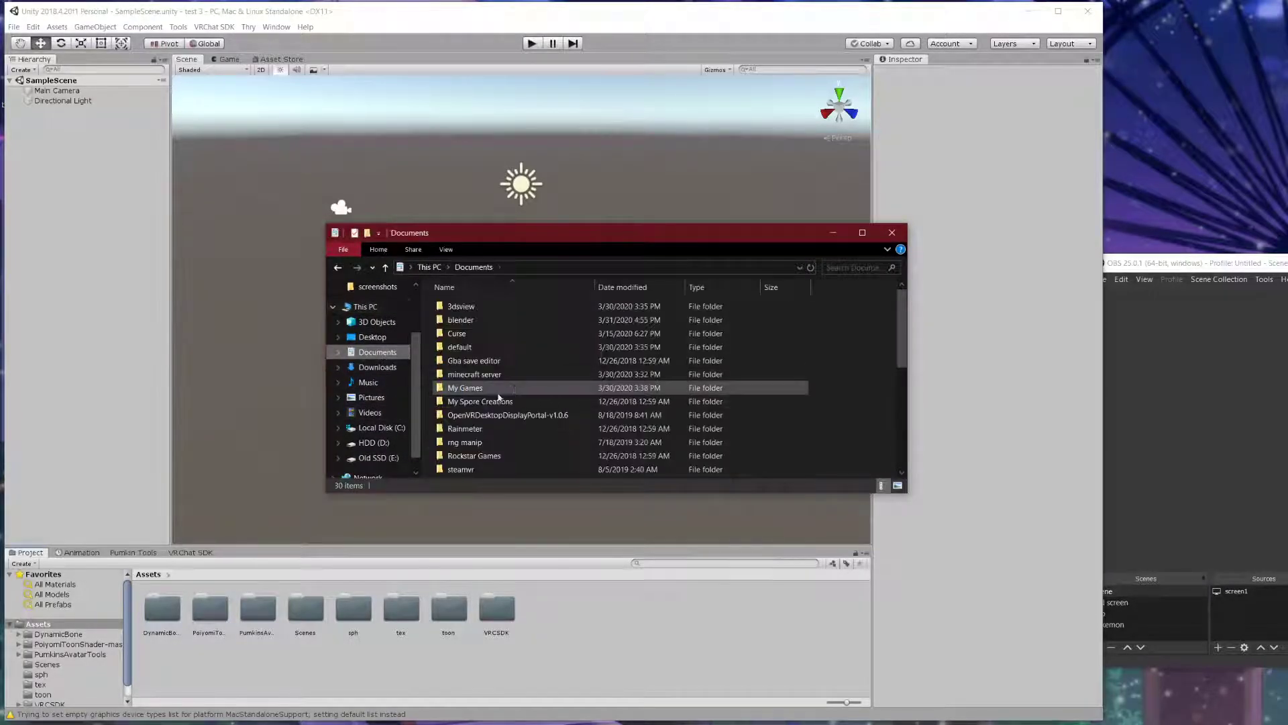
scroll(520, 359, "down", 4)
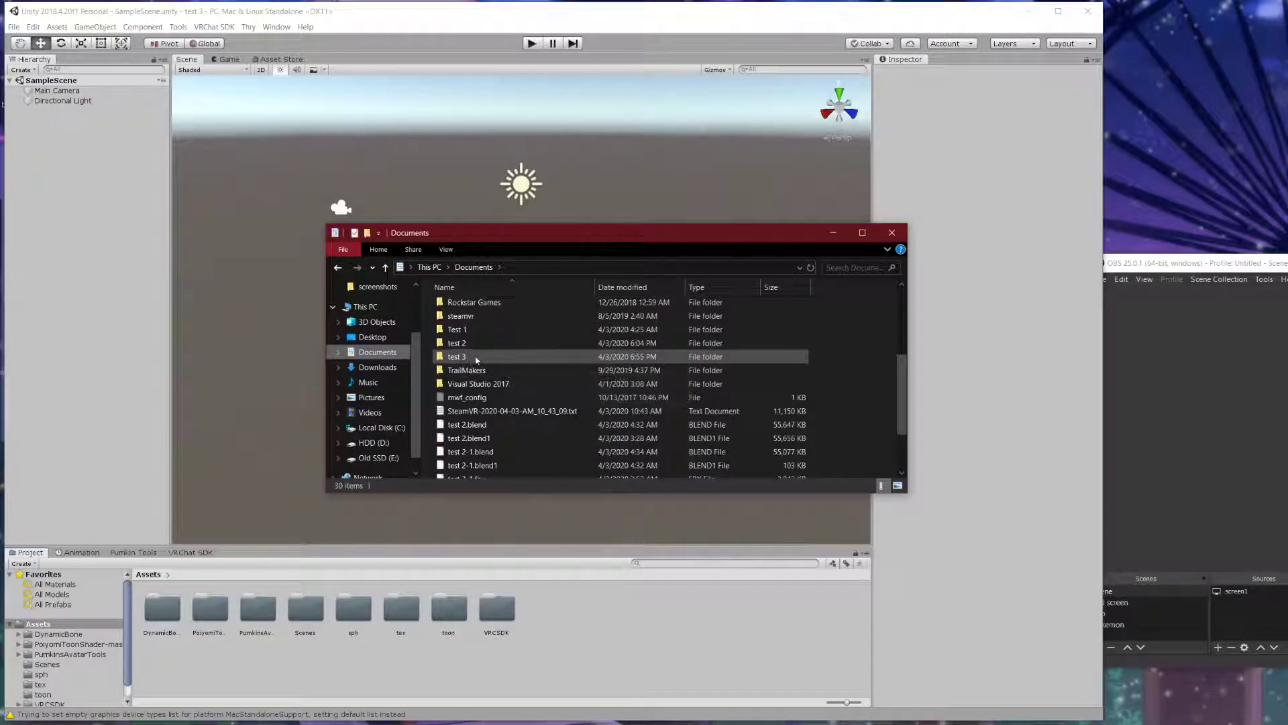
double_click(520, 357)
left_click(385, 268)
scroll(510, 391, "down", 5)
left_click(473, 471)
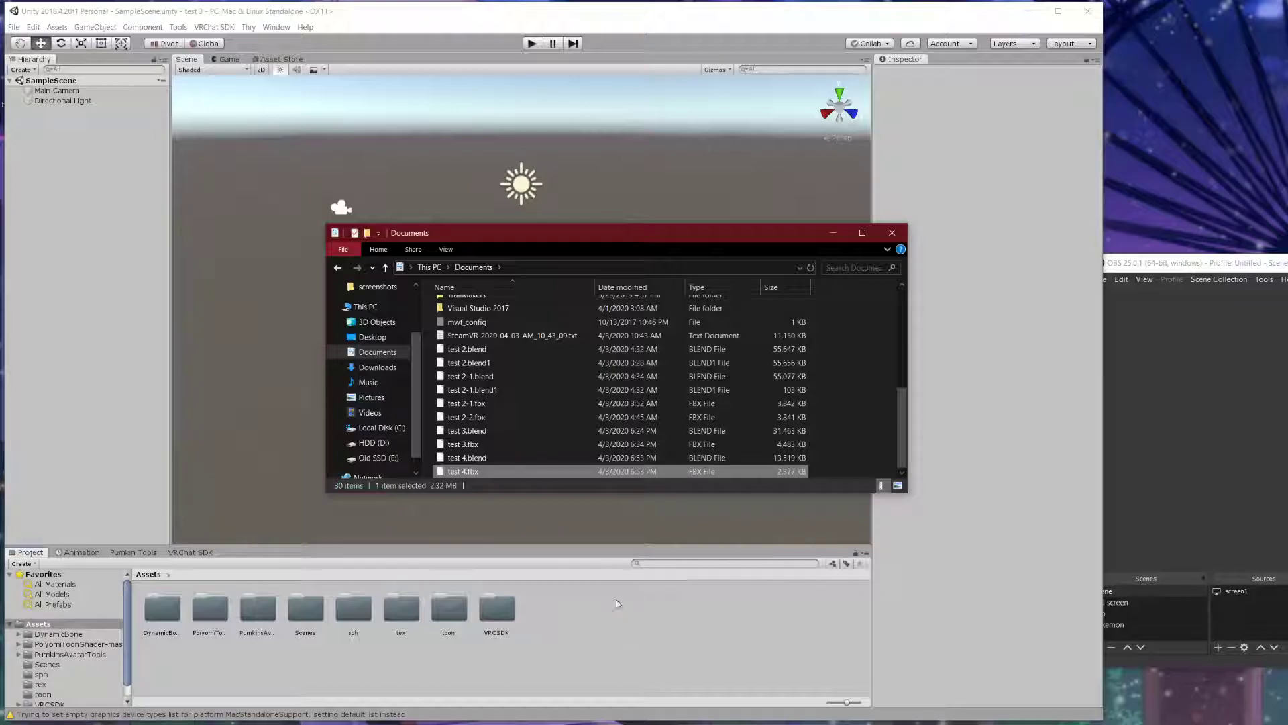
left_click_drag(1287, 263, 1220, 254)
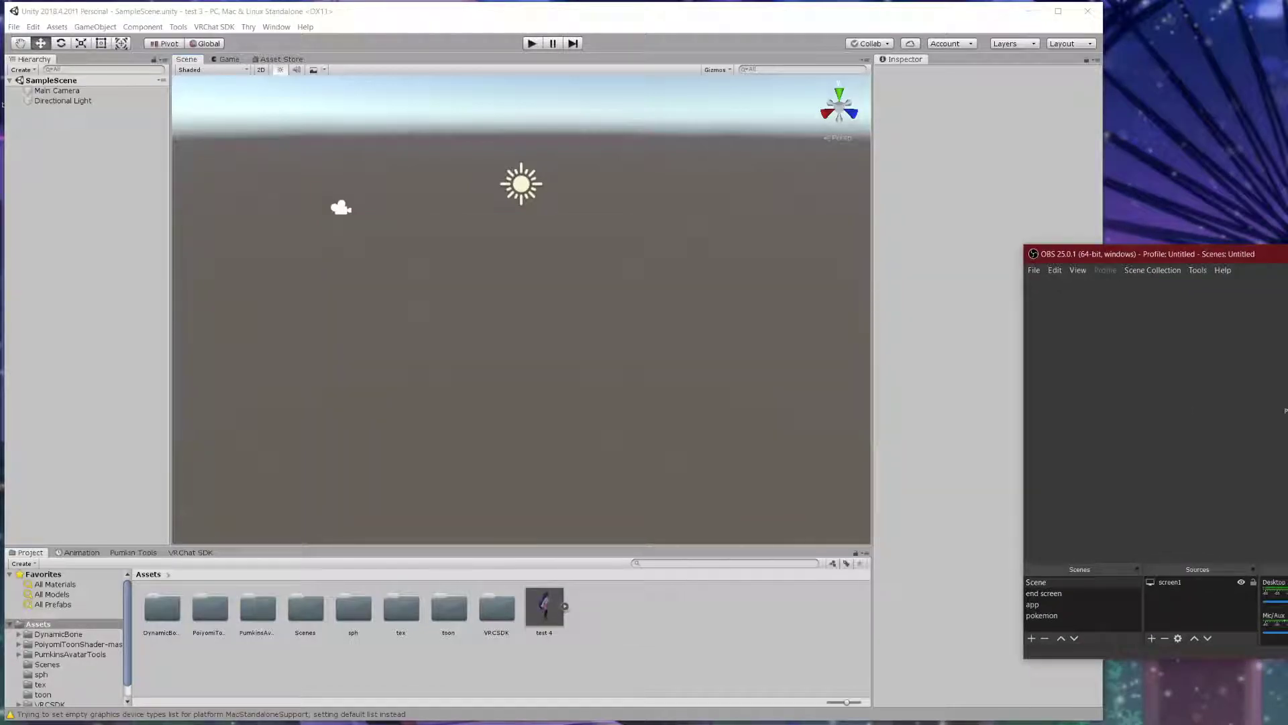
- Place the test 4 model into the scene and frame it in the Scene view
left_click_drag(547, 607, 529, 387)
scroll(529, 388, "up", 3)
scroll(528, 387, "up", 5)
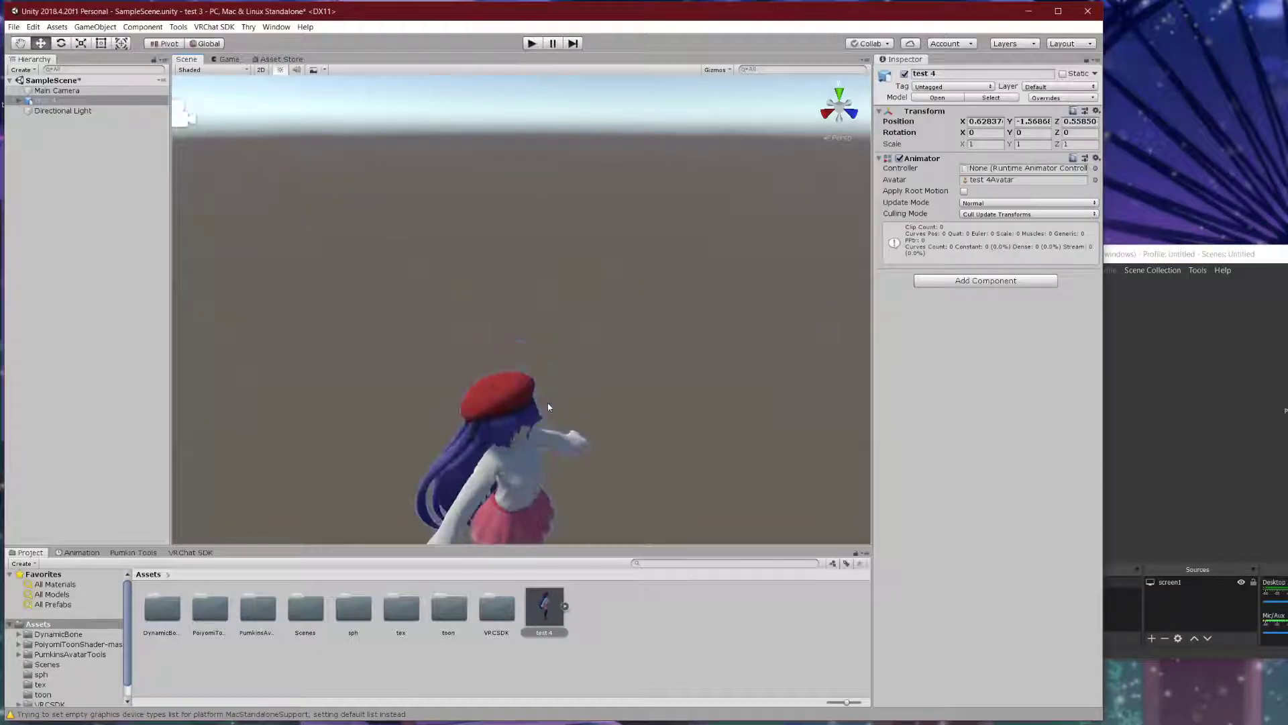
middle_click_drag(604, 400, 520, 307)
scroll(547, 318, "down", 1)
scroll(555, 304, "up", 3)
right_click_drag(456, 314, 396, 289)
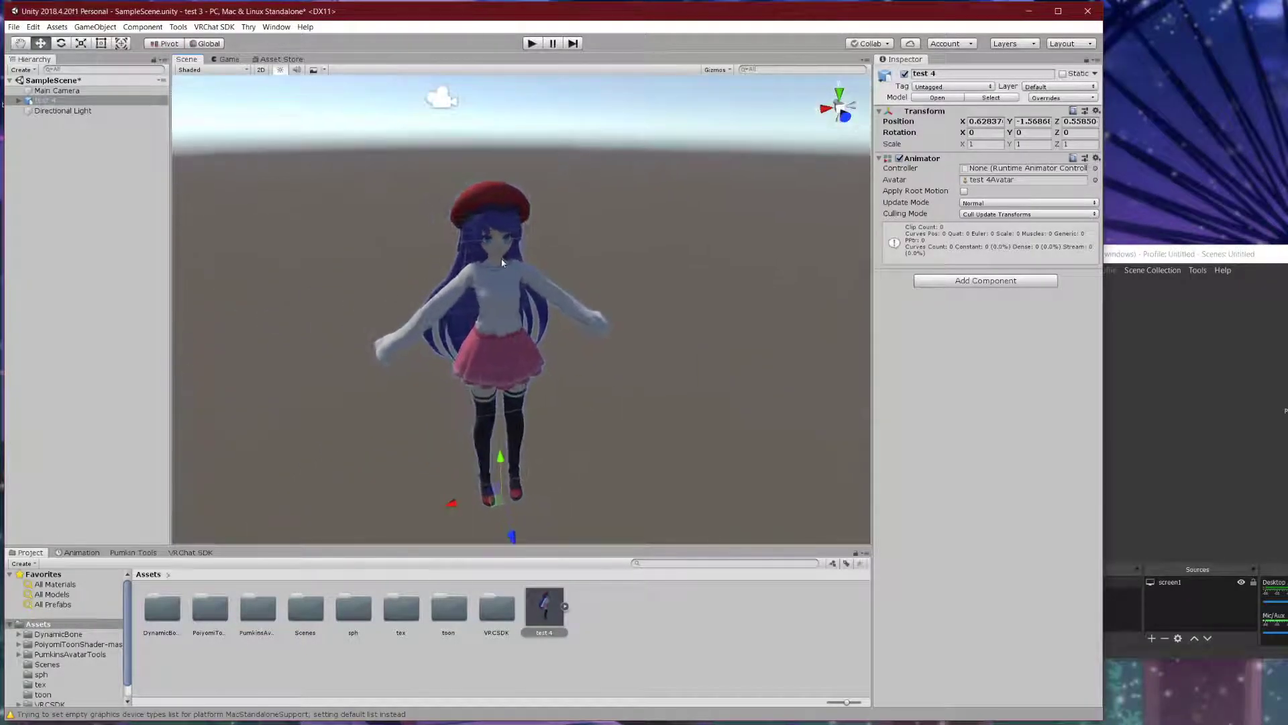
scroll(498, 259, "down", 3)
middle_click_drag(497, 260, 518, 282)
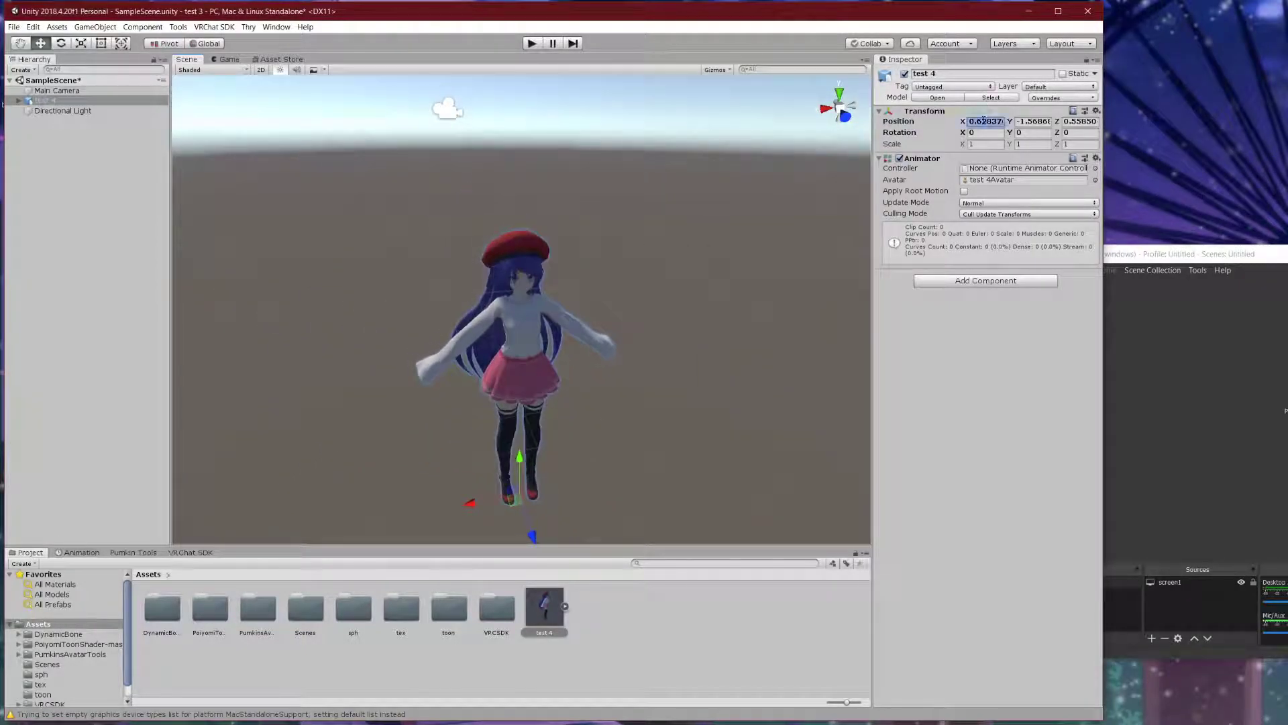
- Set the avatar's position to 0, 0, 0 and its scale to 0.7 on X, Y and Z
type("0")
key("Tab")
type("0")
key("Tab")
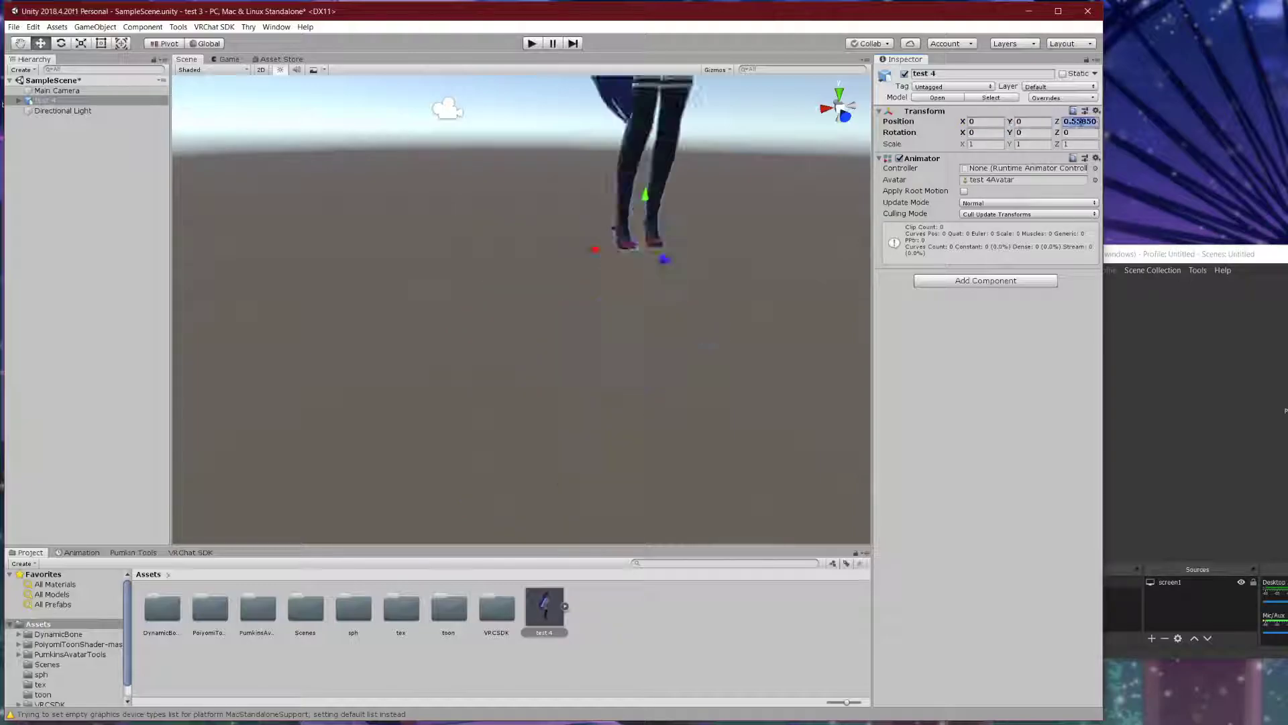
type("0")
left_click(978, 145)
type("0.7")
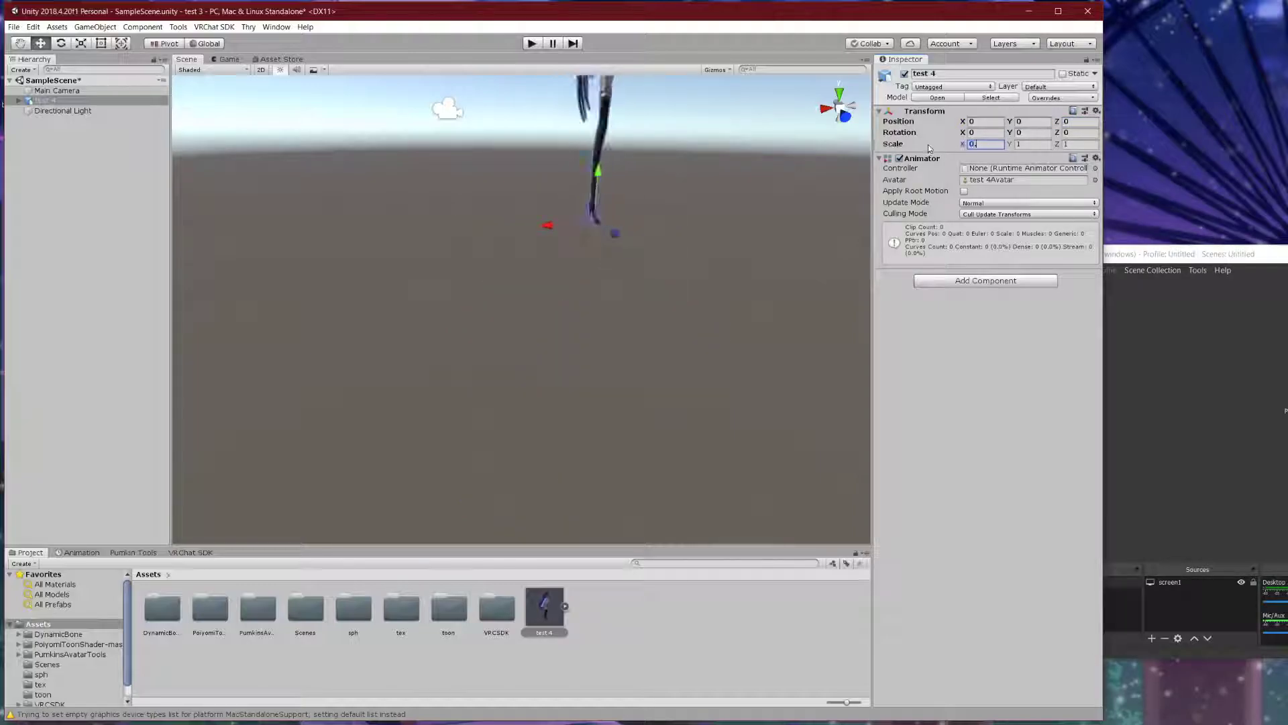
left_click(1028, 144)
type("0.")
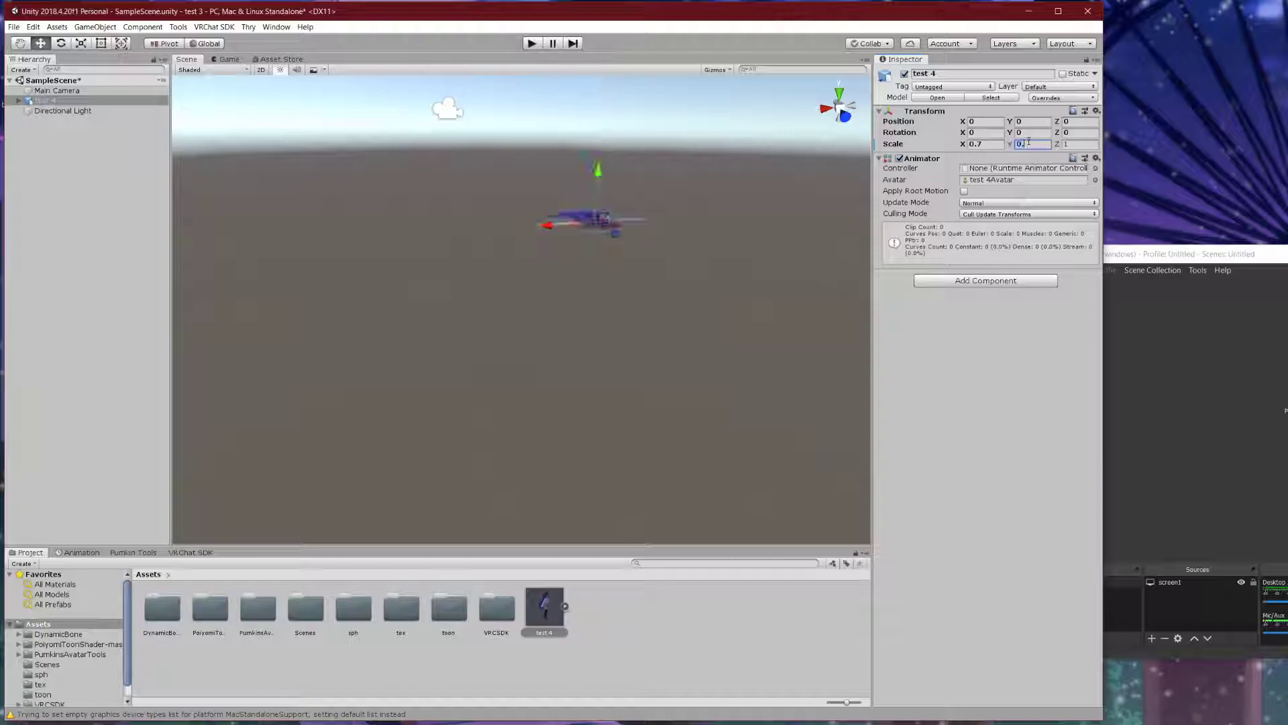
type("7")
left_click(1062, 143)
type("0.7")
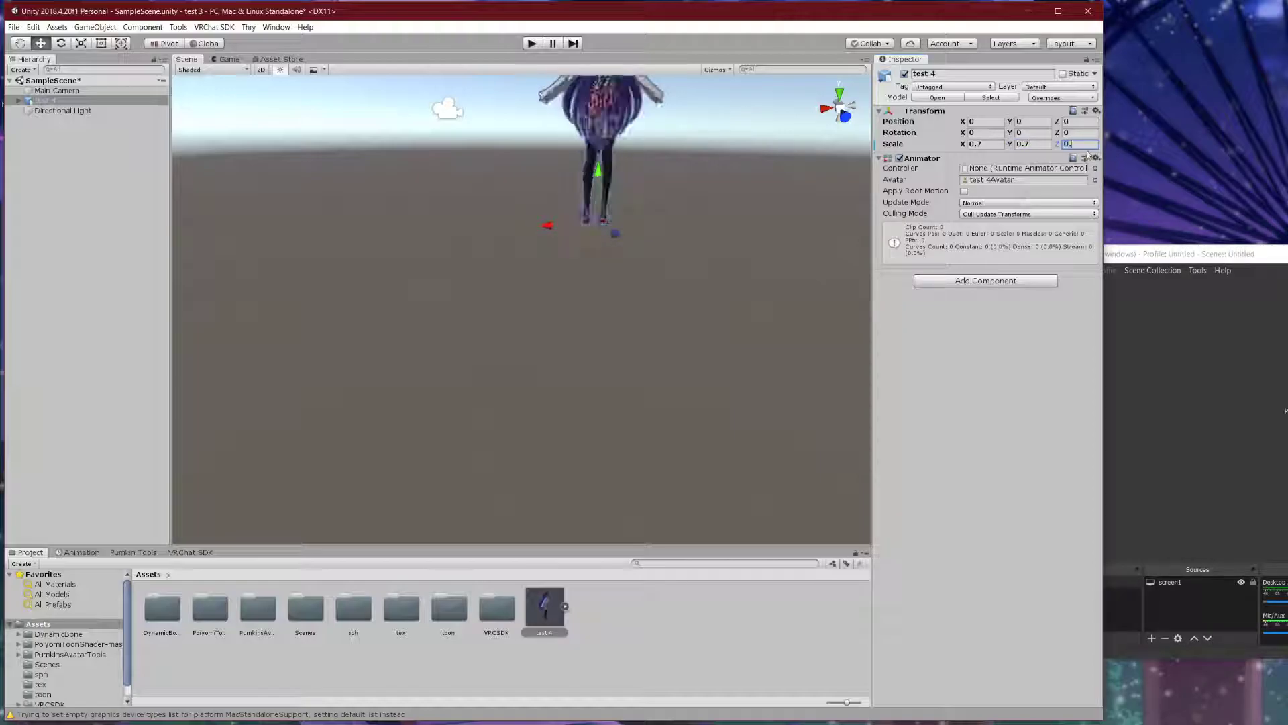
- Pan and zoom the Scene view to reframe the scaled-down avatar
middle_click_drag(675, 130, 548, 396)
scroll(552, 326, "up", 3)
scroll(553, 313, "up", 2)
scroll(553, 313, "down", 2)
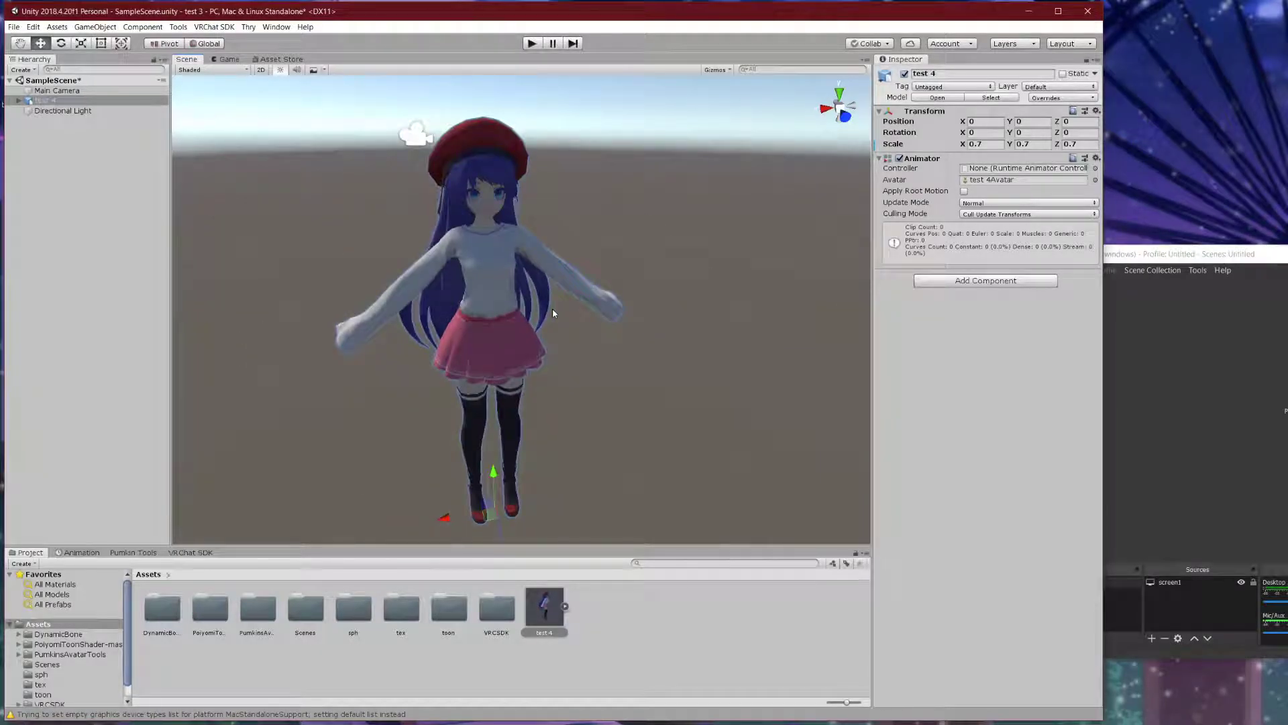
scroll(553, 313, "down", 5)
scroll(455, 302, "down", 3)
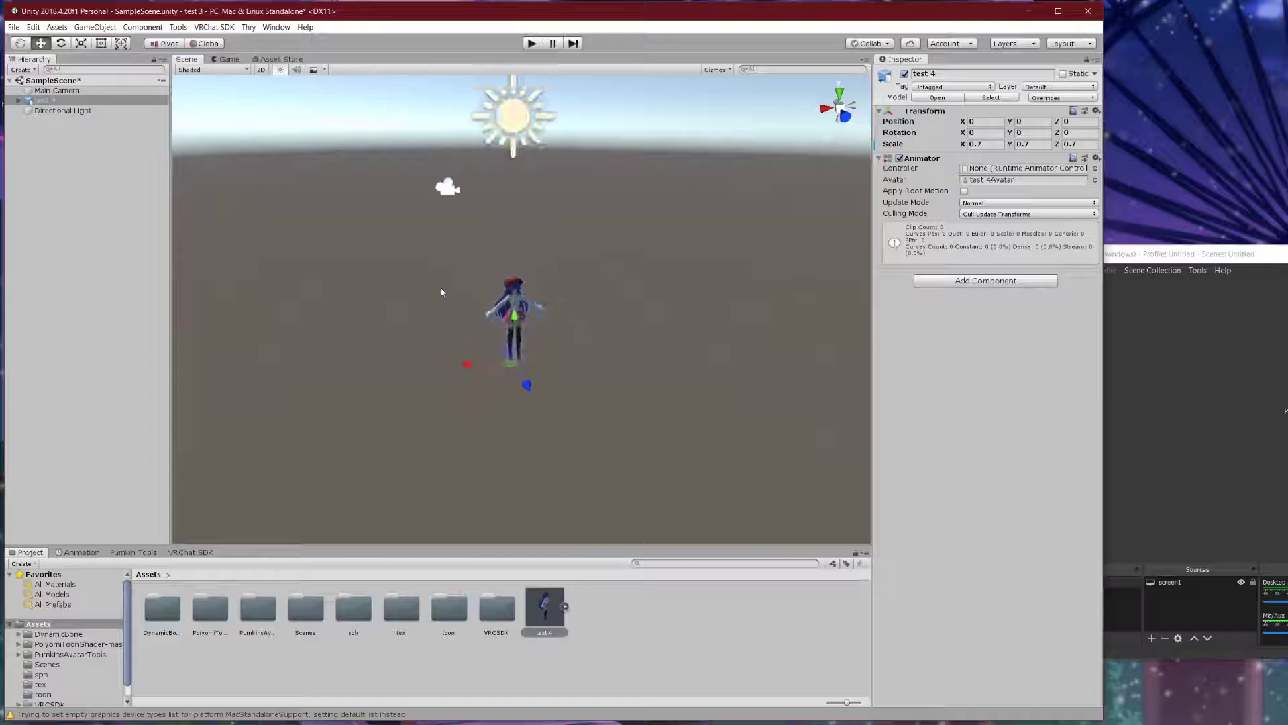
scroll(469, 288, "up", 1)
scroll(474, 285, "up", 4)
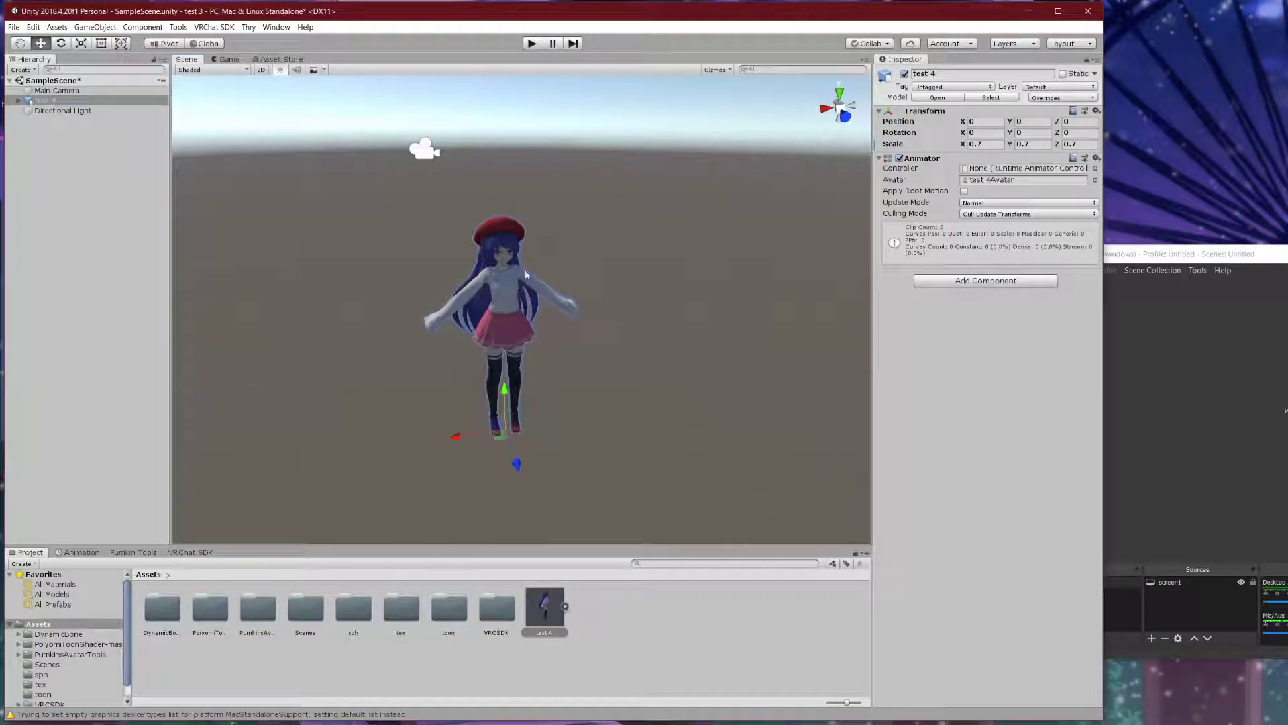
- Expand the test 4 model and extract the Blush material with Ctrl+D
left_click(991, 144)
left_click(565, 608)
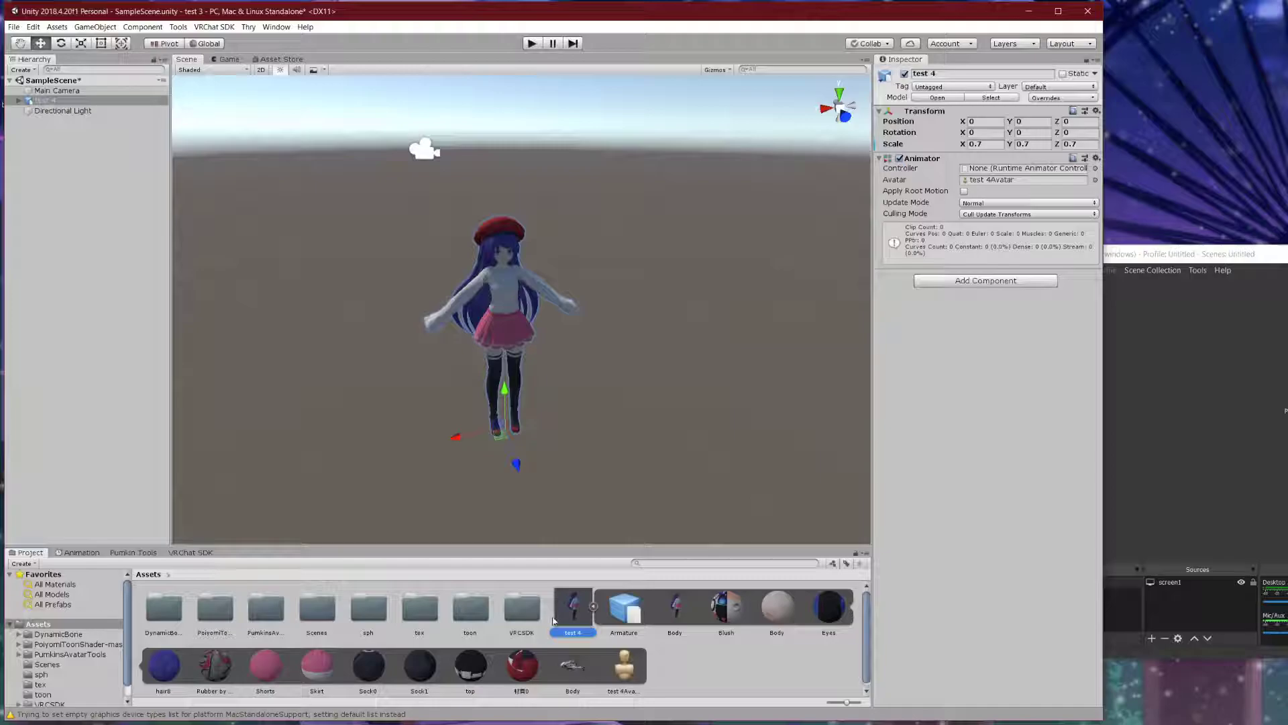
left_click(746, 623)
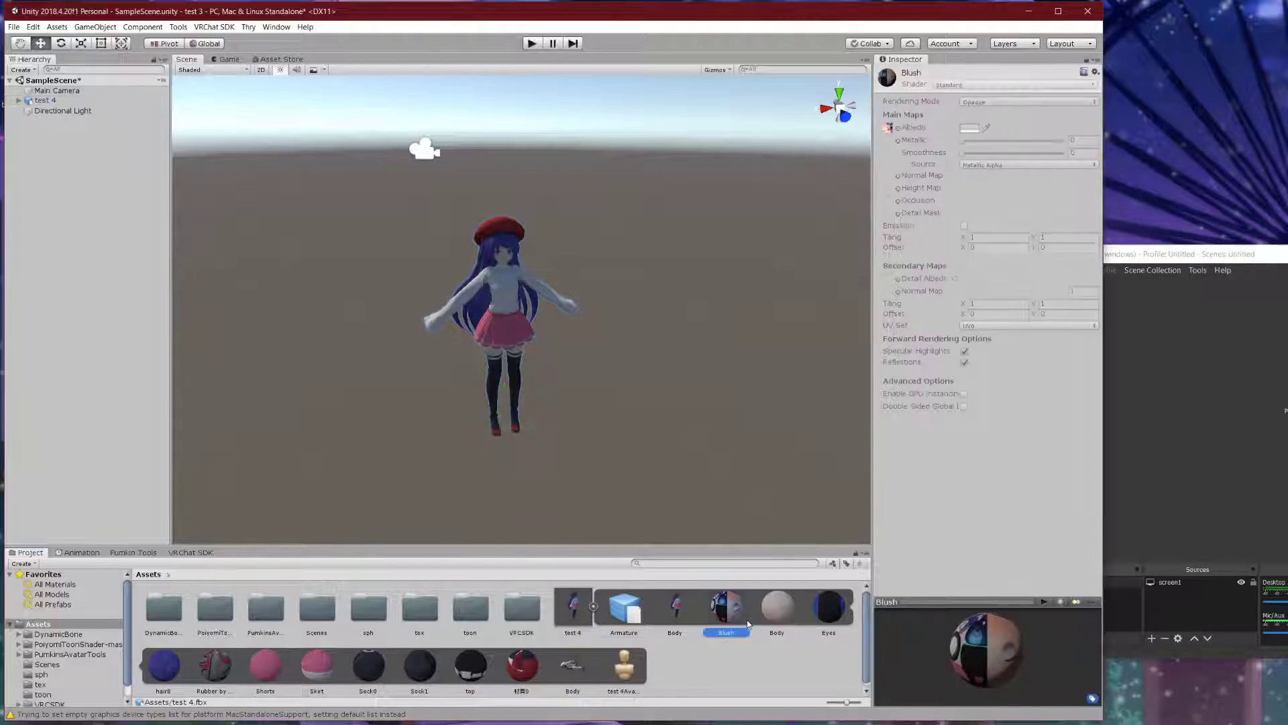
left_click(777, 621)
left_click(738, 618)
key("ctrl+d")
- Extract the Body, 材質0 and top materials as standalone copies
left_click(837, 618)
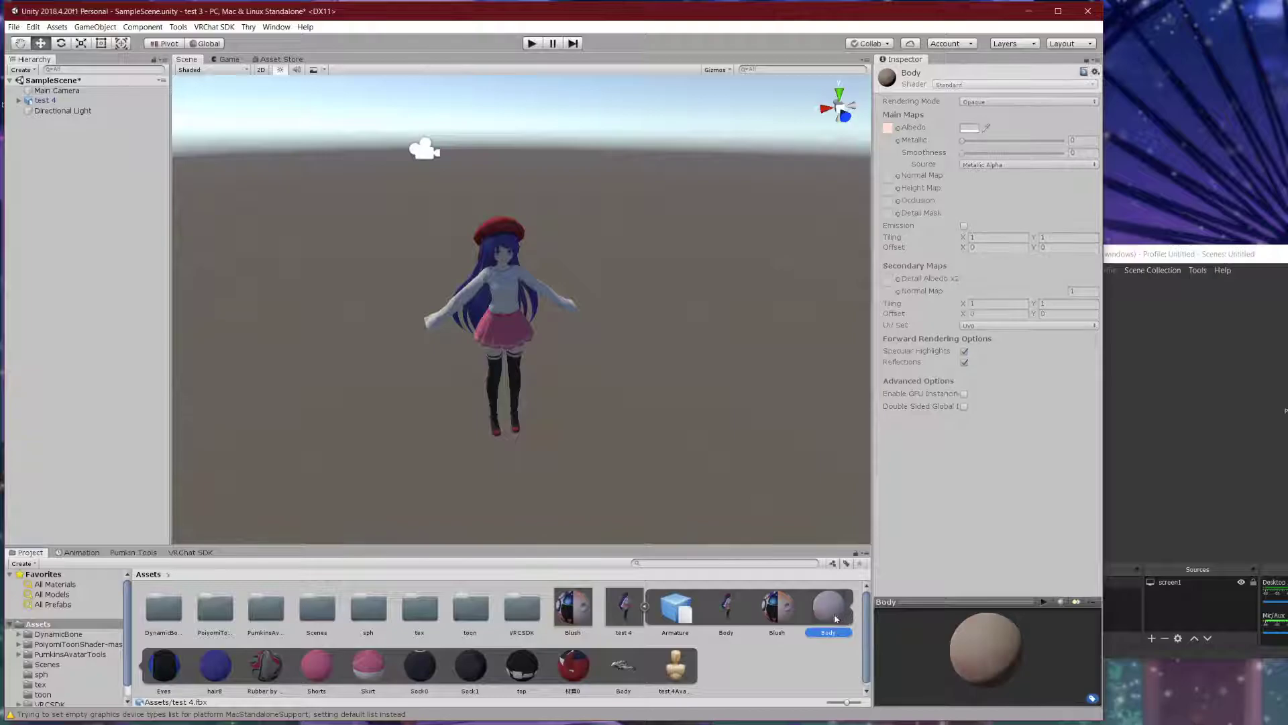
key("ctrl+d")
left_click(625, 666)
key("ctrl+d")
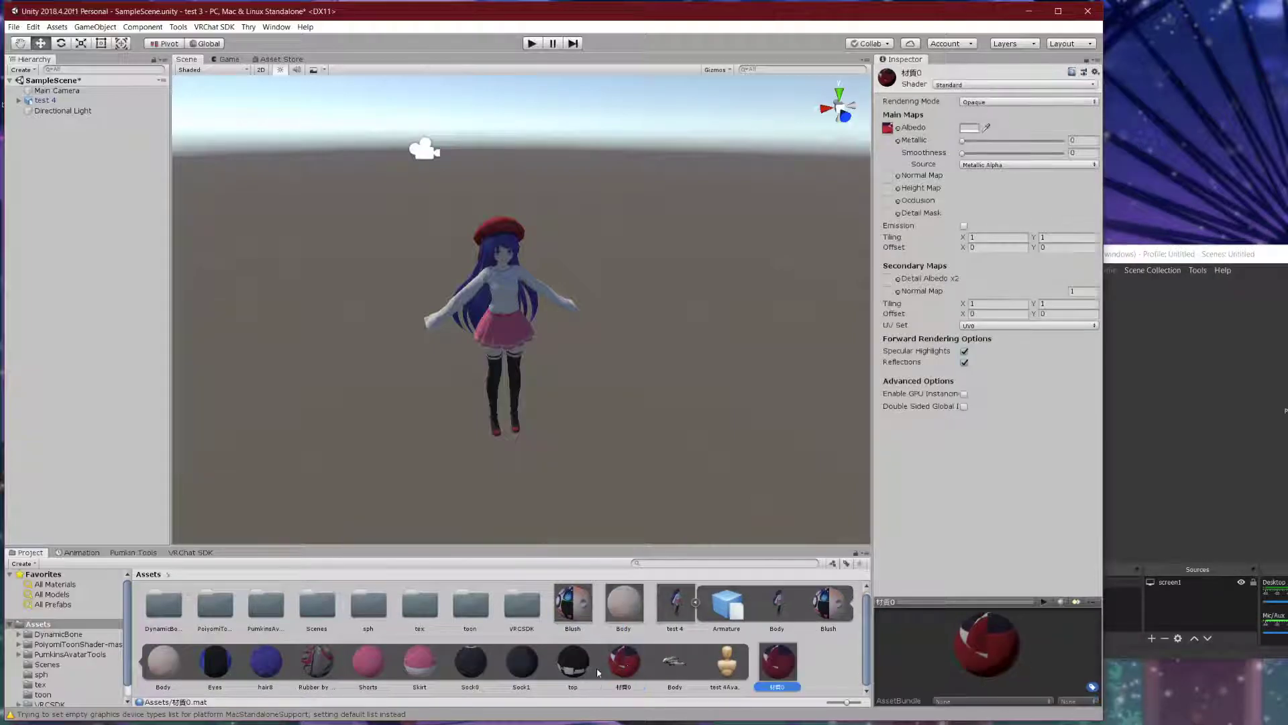
left_click(579, 666)
key("ctrl+d")
- Extract the Sock1, Sock0, Skirt and Shorts materials as standalone copies
left_click(521, 664)
key("ctrl+d")
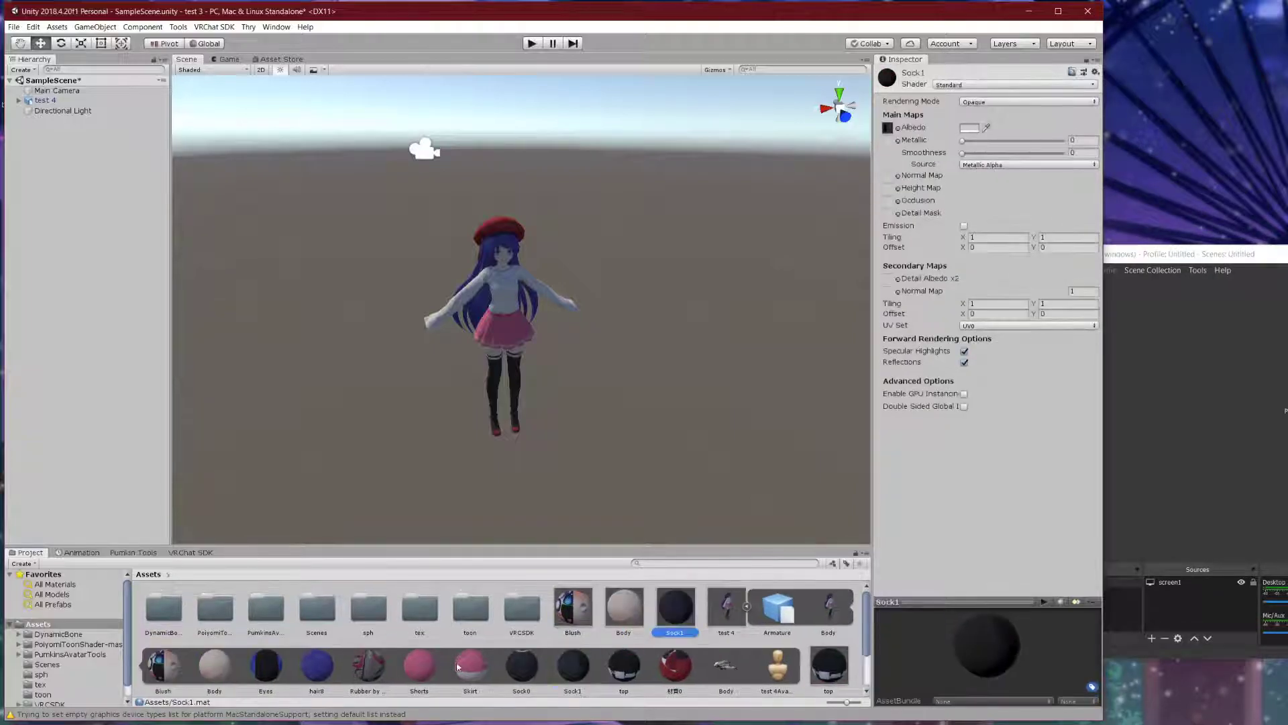
left_click(526, 667)
key("ctrl+d")
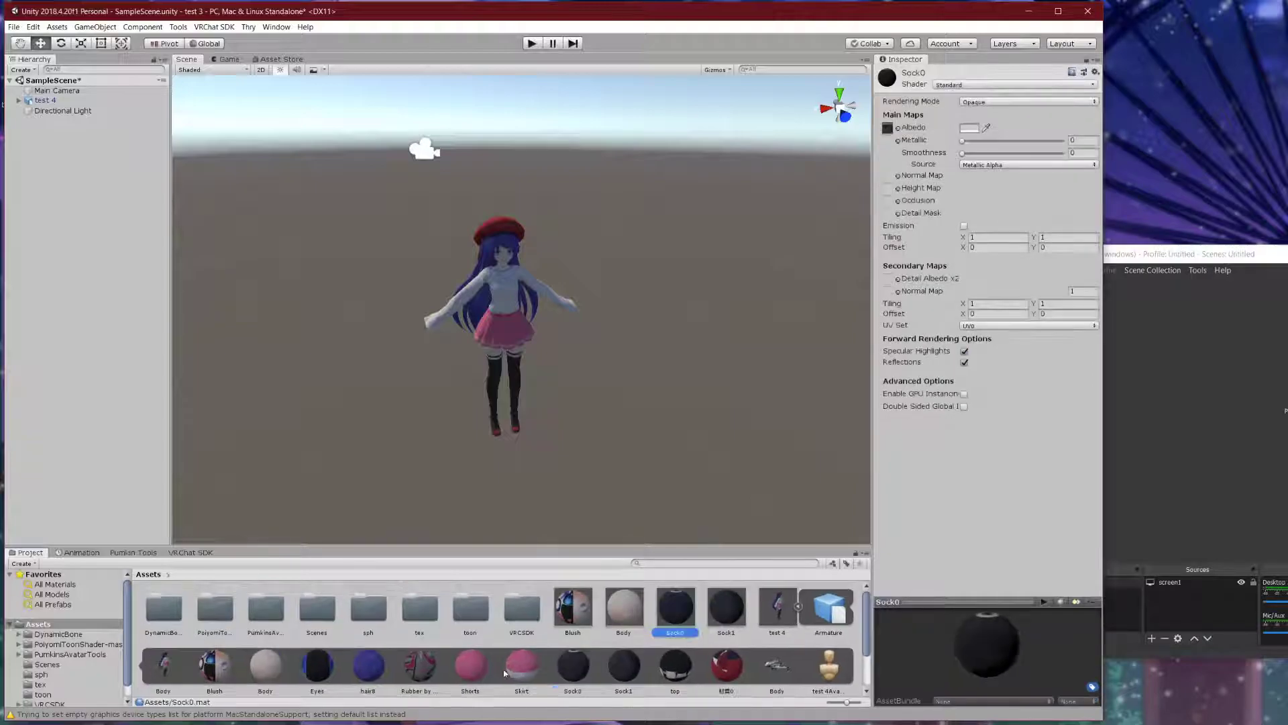
left_click(522, 665)
key("ctrl+d")
left_click(521, 666)
key("ctrl+d")
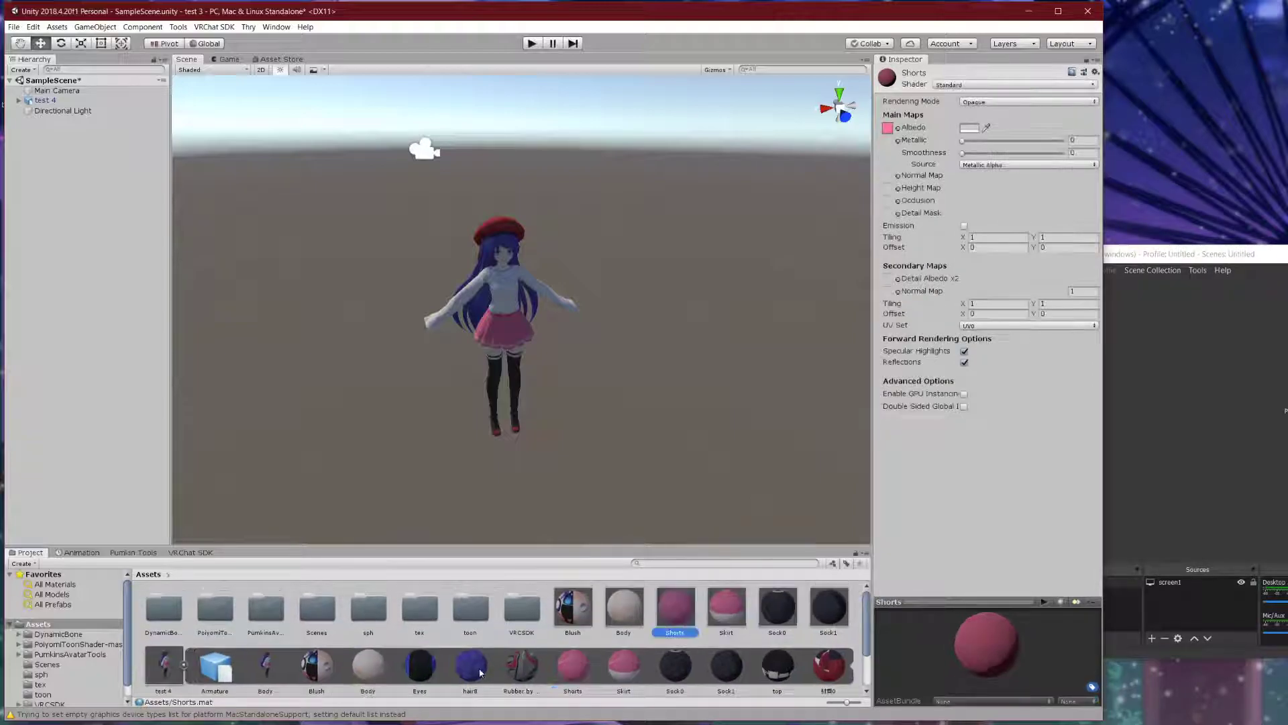
- Delete the stray Shorts 1 duplicate material
left_click(517, 668)
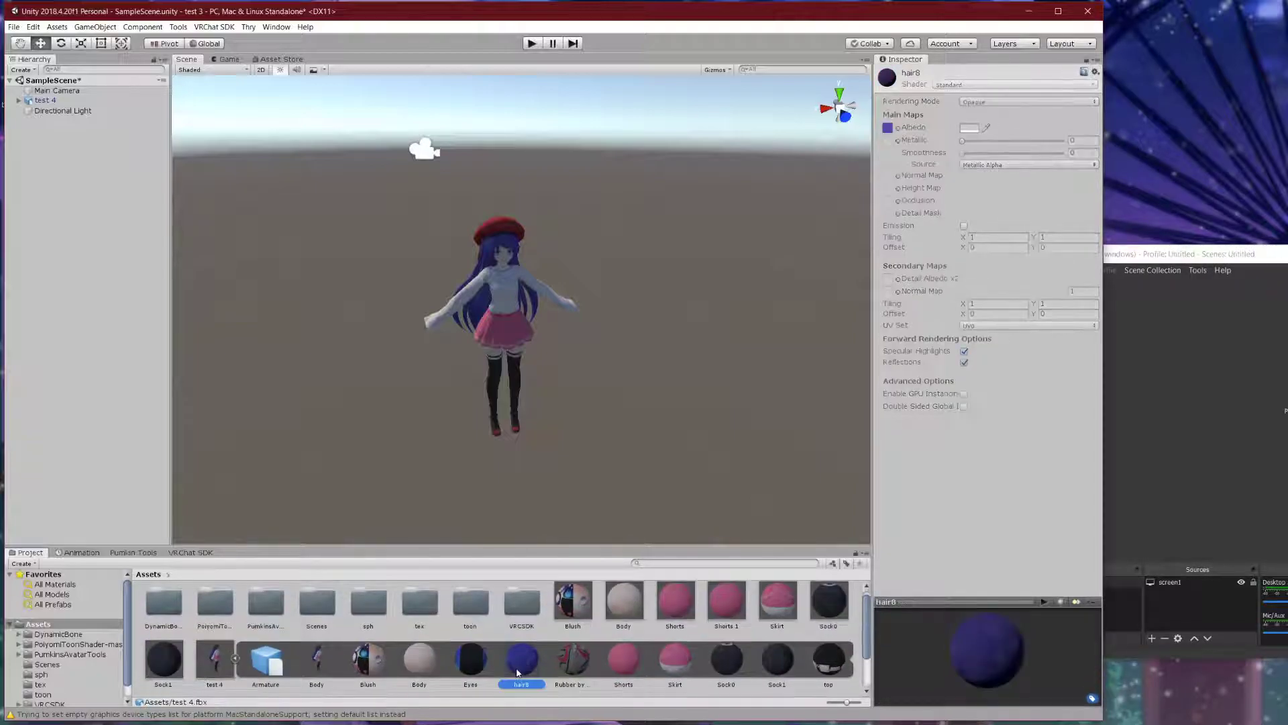
left_click(675, 610)
left_click(711, 610)
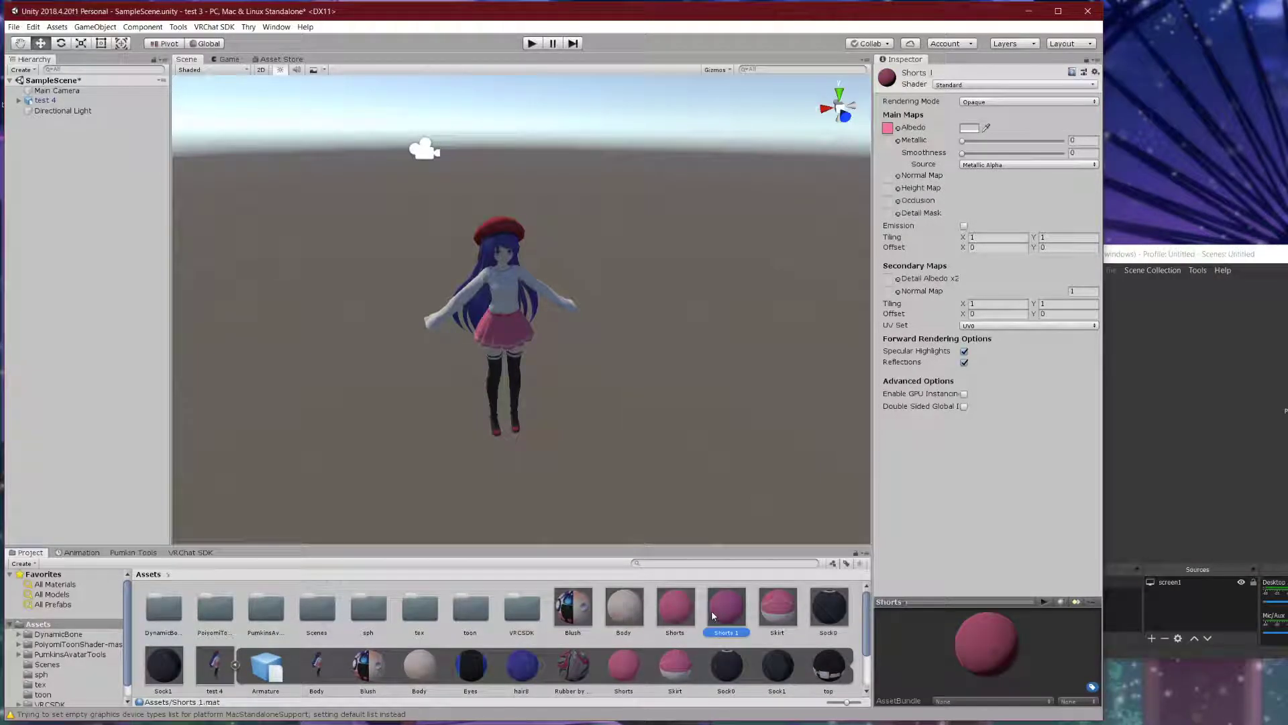
key("Delete")
left_click(586, 391)
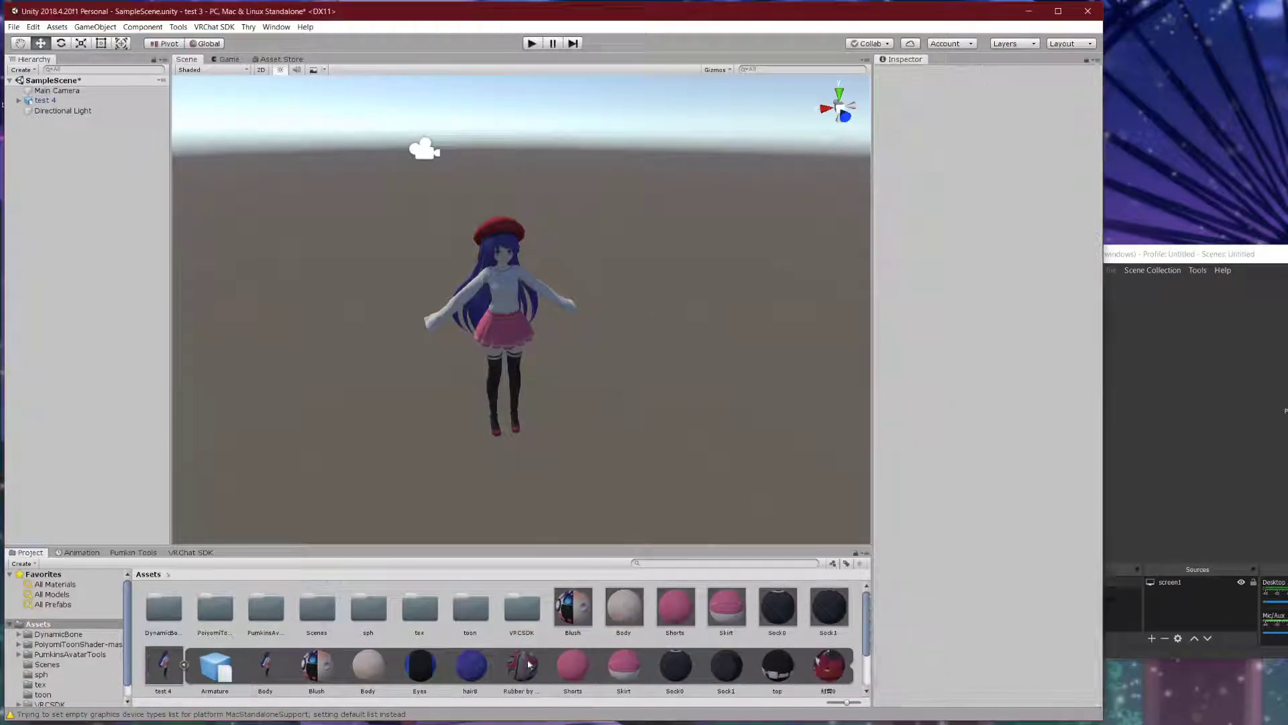
- Extract the rubber, hair8 and Eyes materials, then collapse the test 4 model
left_click(527, 661)
key("ctrl+d")
left_click(522, 661)
key("ctrl+d")
left_click(523, 663)
key("ctrl+d")
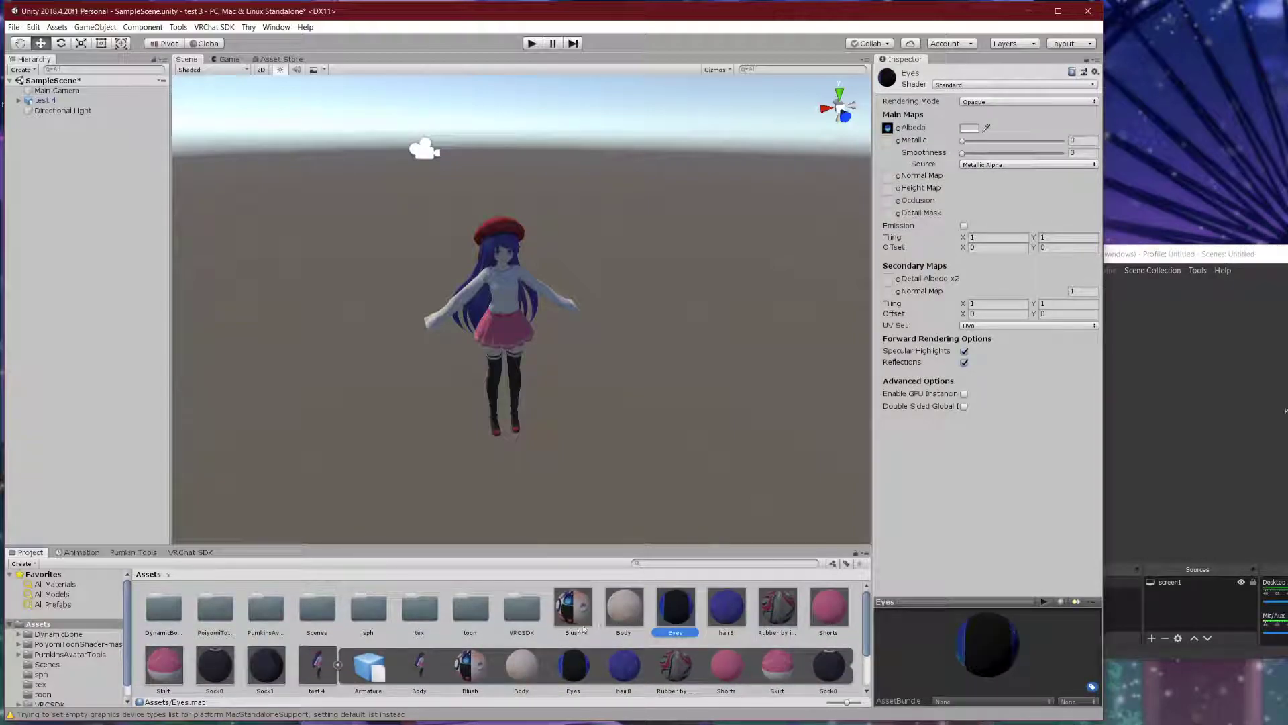
left_click(338, 665)
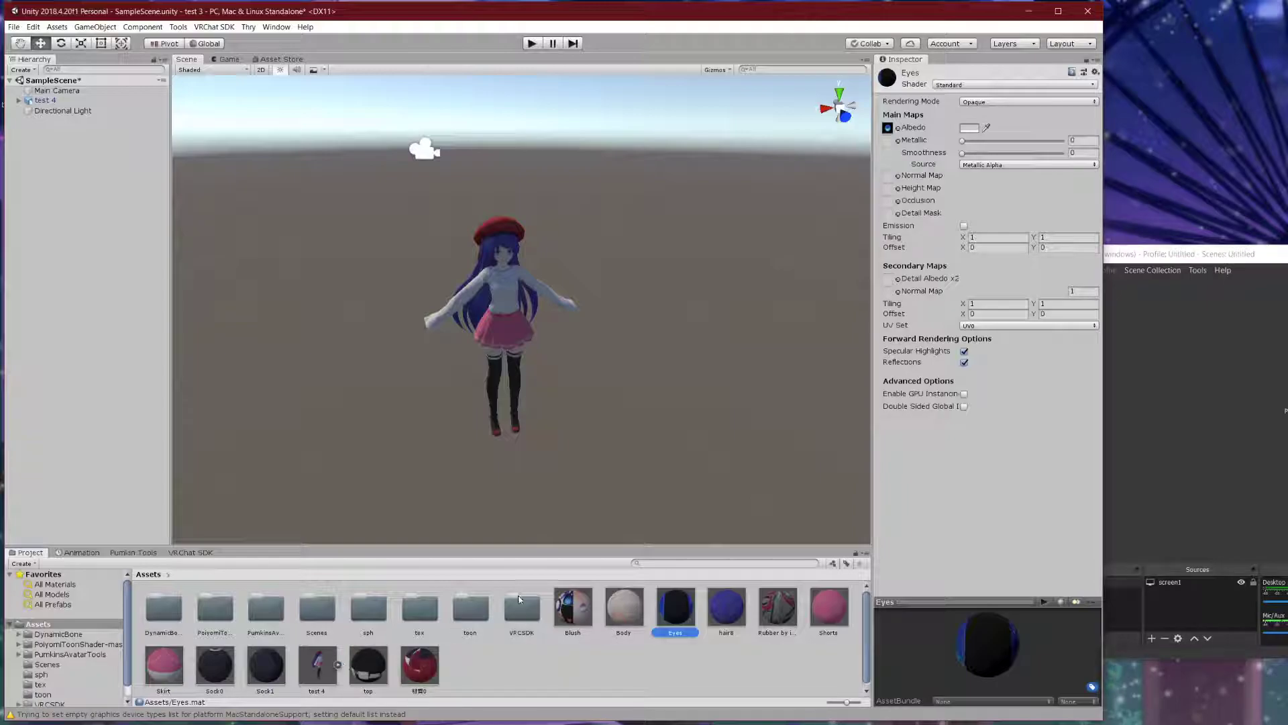
left_click(574, 607)
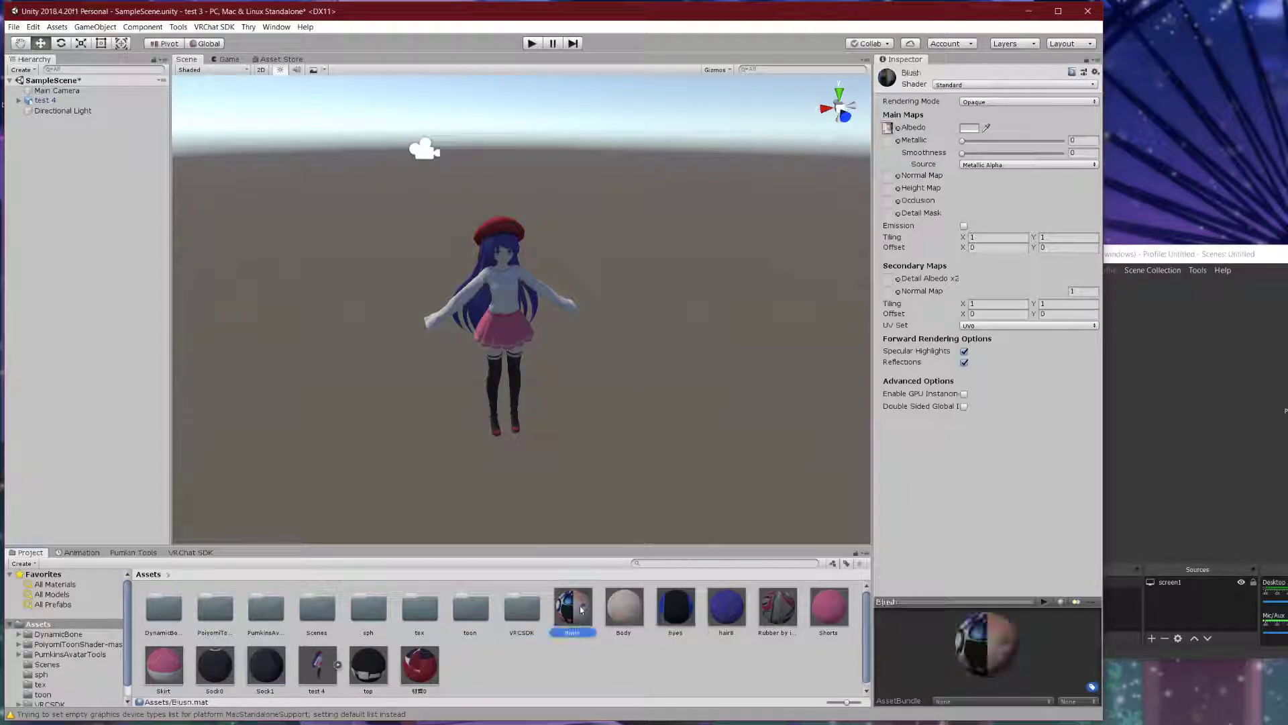
- Give the Blush and Body materials the poiyomi Toon Advanced Opaque shader
left_click(993, 102)
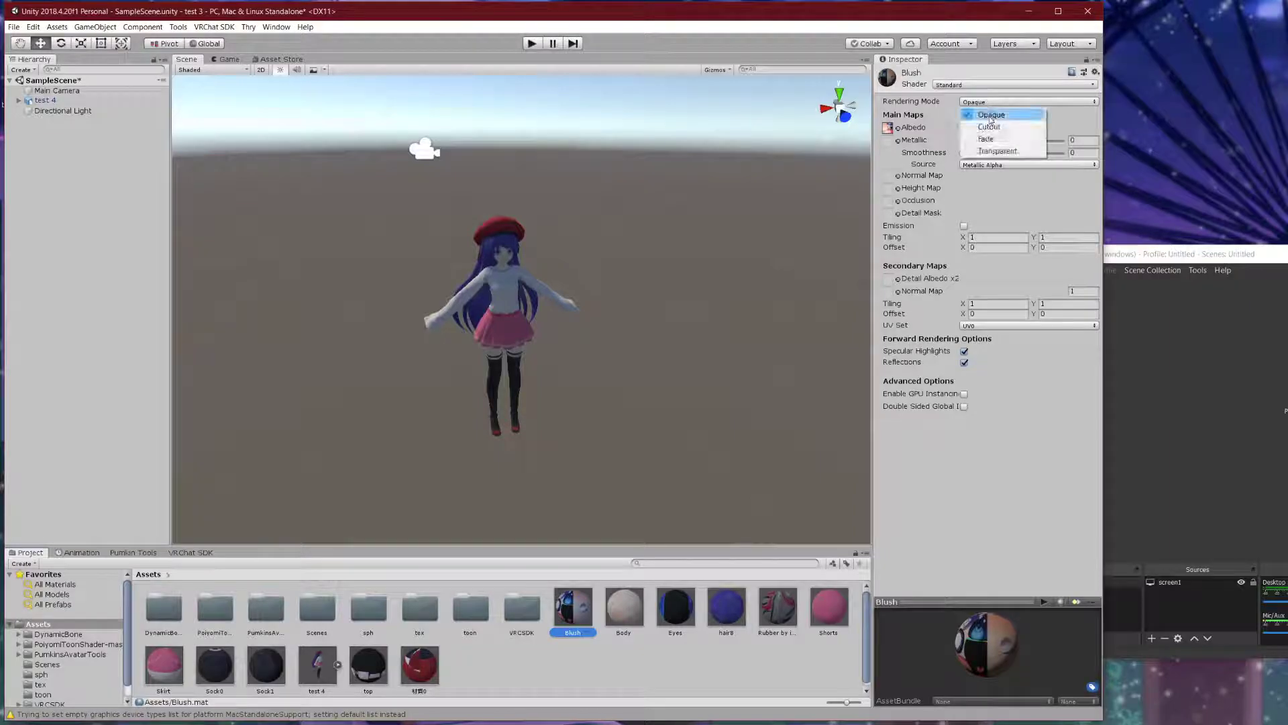
left_click(987, 85)
mouse_move(1047, 133)
mouse_move(1085, 133)
mouse_move(1159, 135)
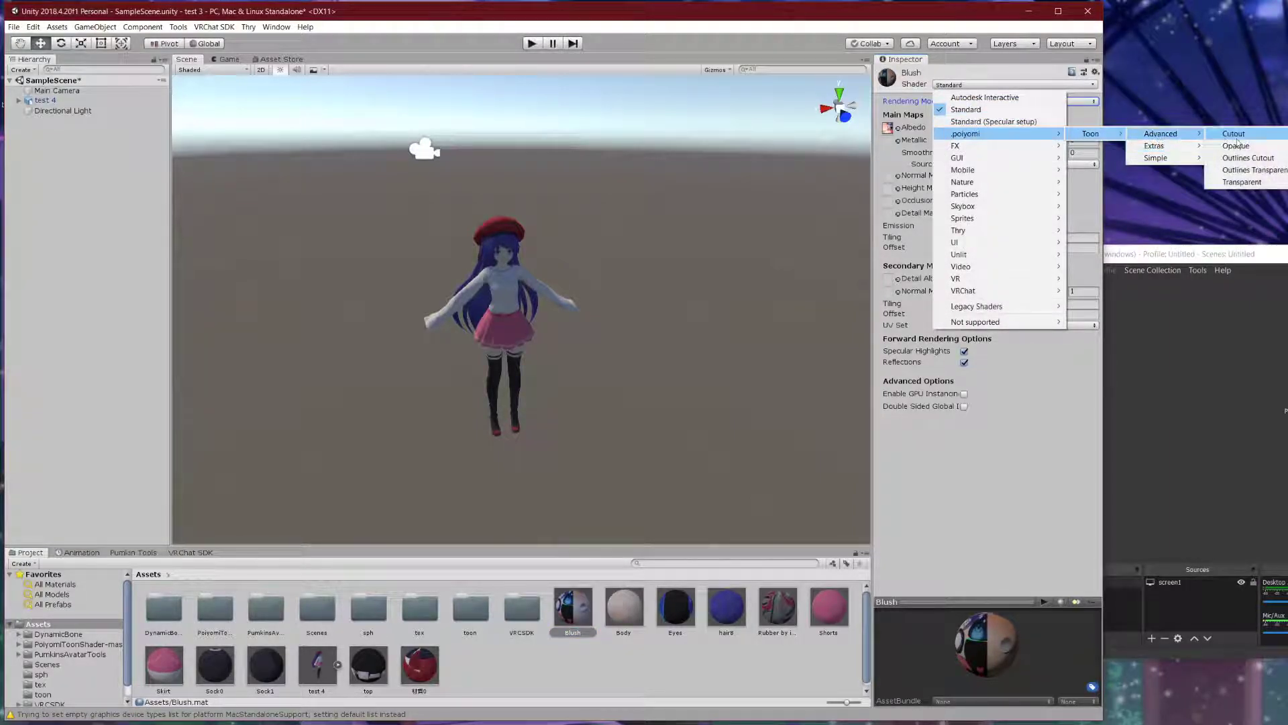
left_click(1238, 145)
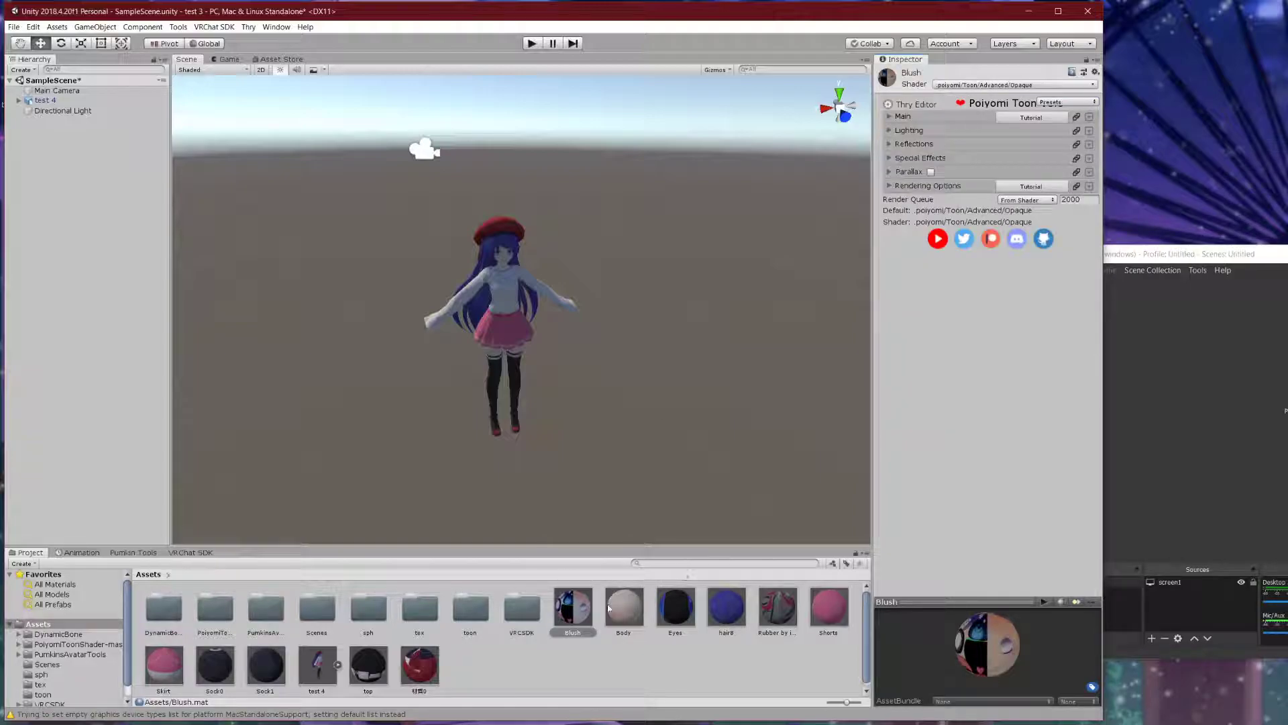
left_click(611, 608)
left_click(995, 85)
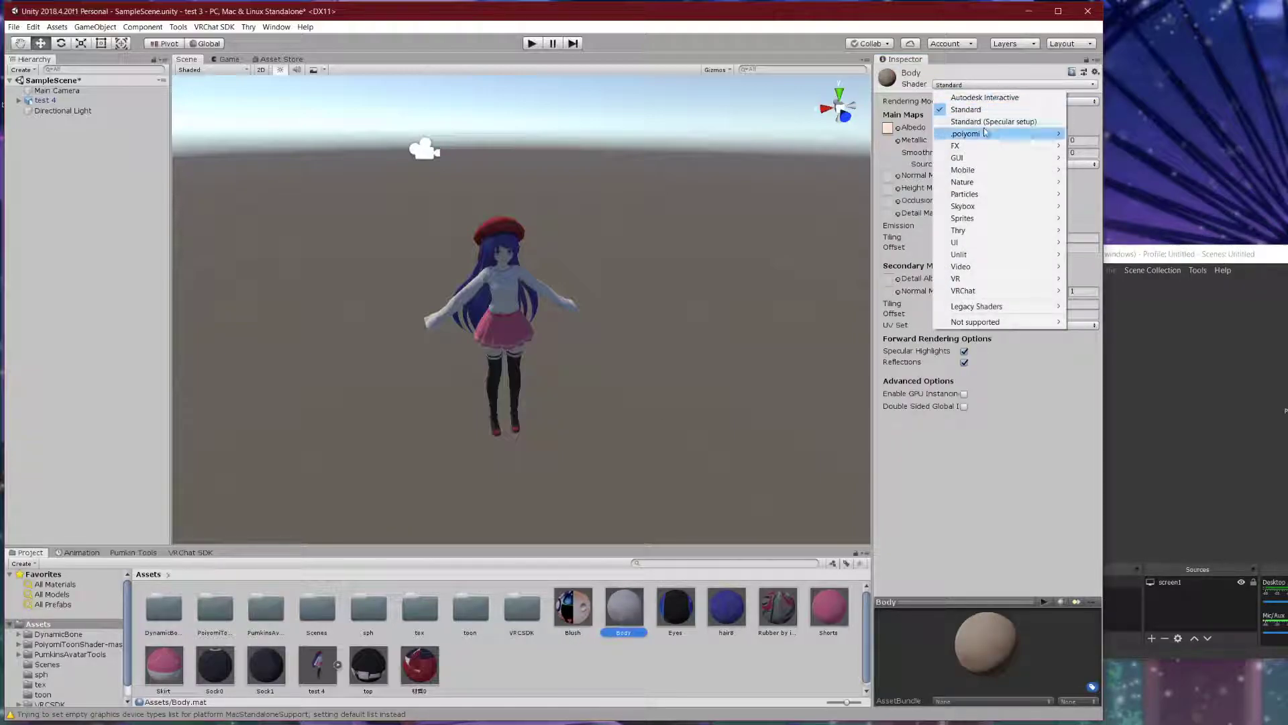
mouse_move(1006, 133)
mouse_move(1089, 133)
mouse_move(1161, 134)
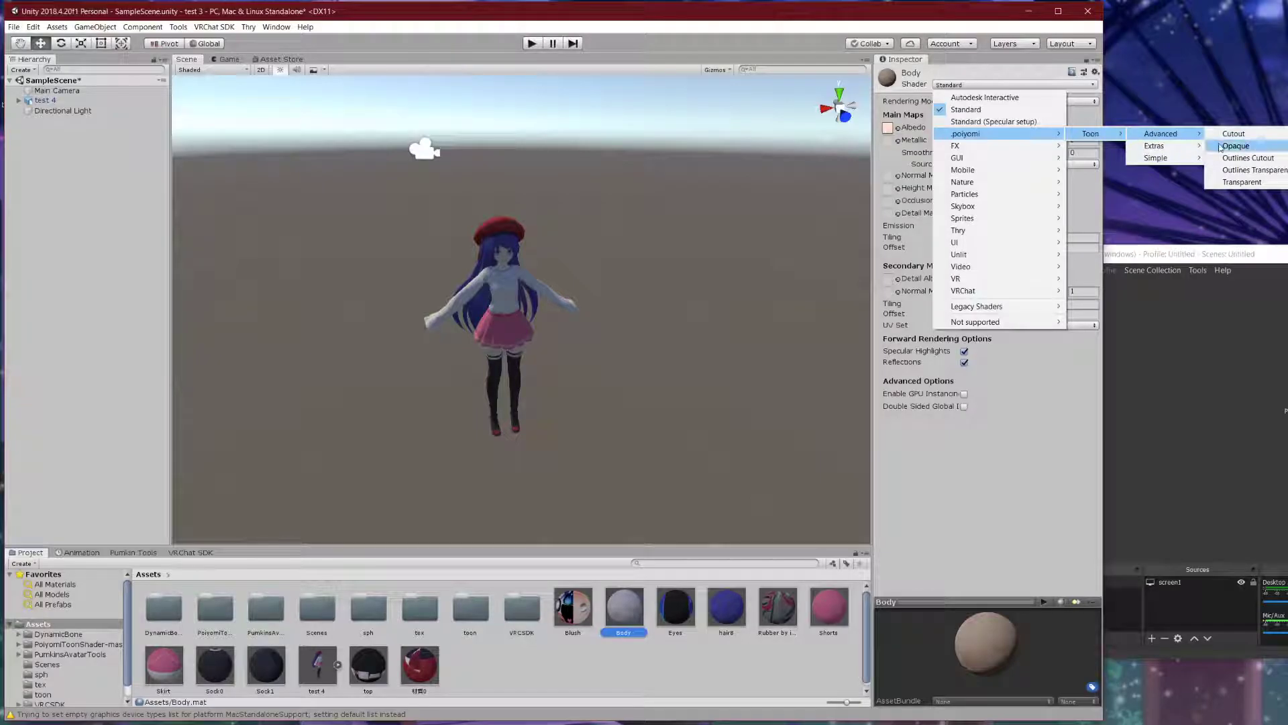
left_click(1234, 145)
- Give the Eyes and hair8 materials the poiyomi Toon Advanced Opaque shader
left_click(675, 608)
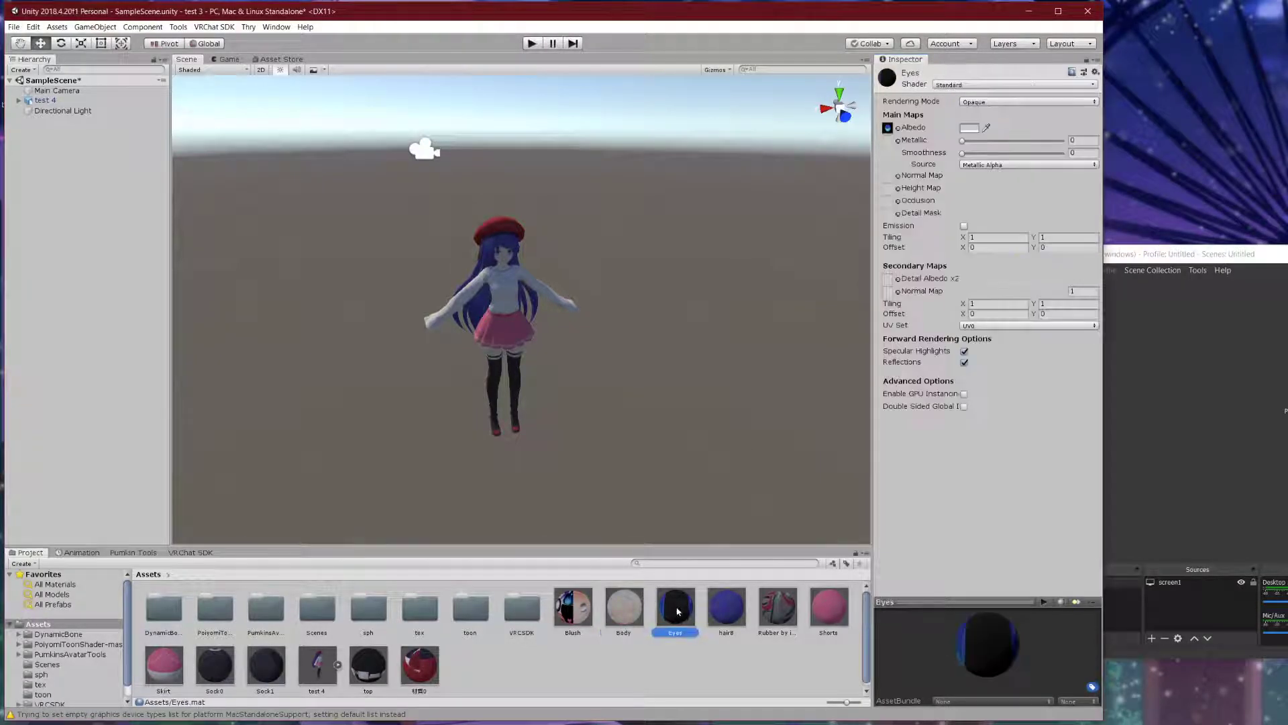
left_click(978, 86)
mouse_move(1006, 133)
mouse_move(1107, 137)
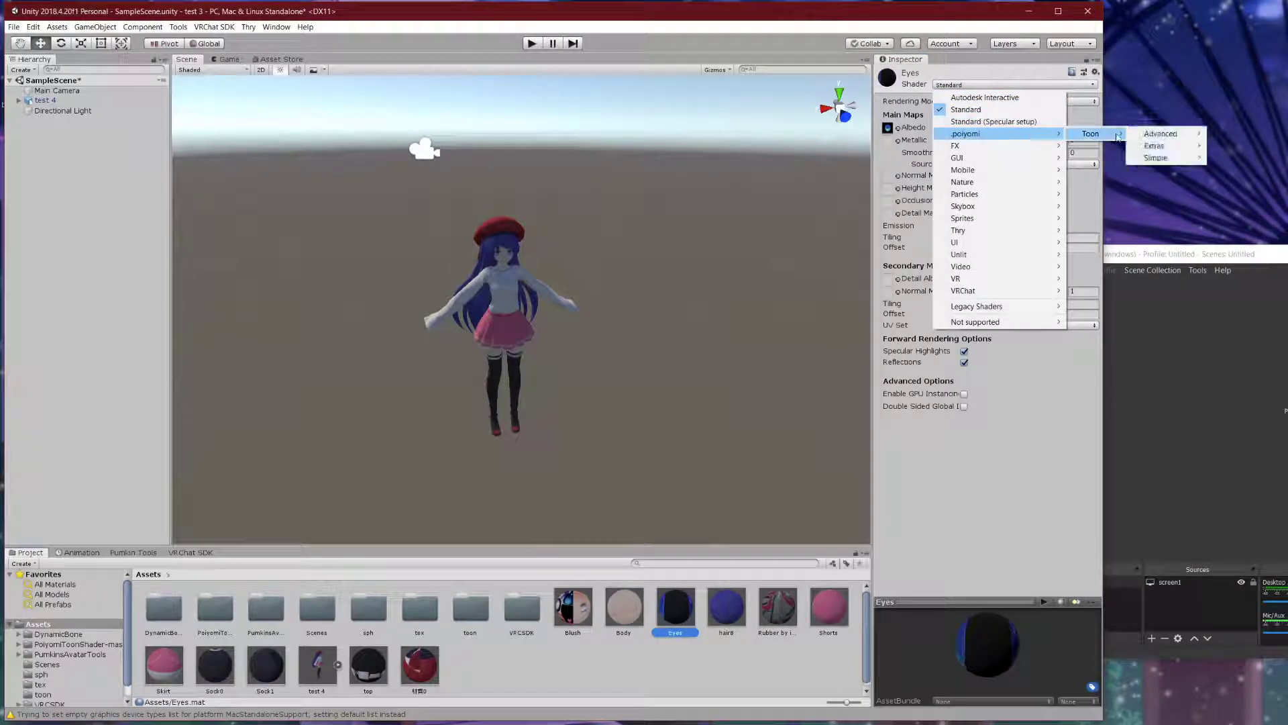
mouse_move(1160, 133)
left_click(1235, 145)
left_click(726, 608)
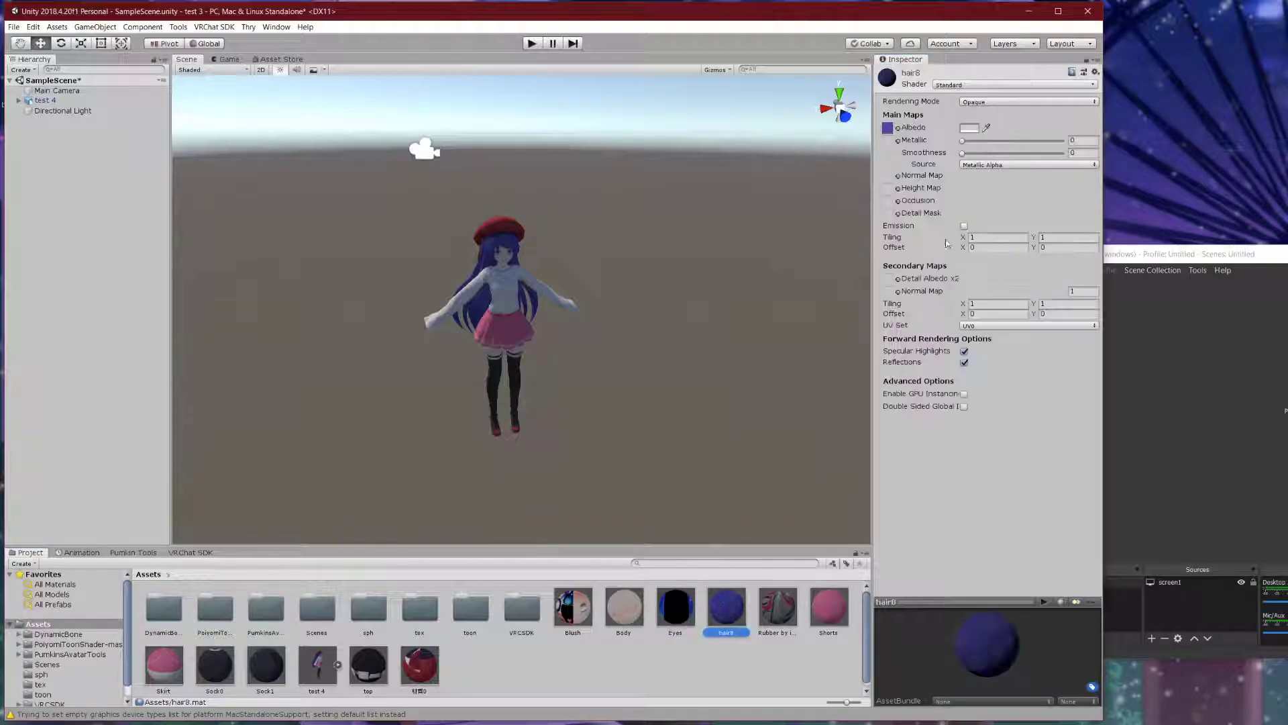
left_click(996, 86)
mouse_move(1006, 133)
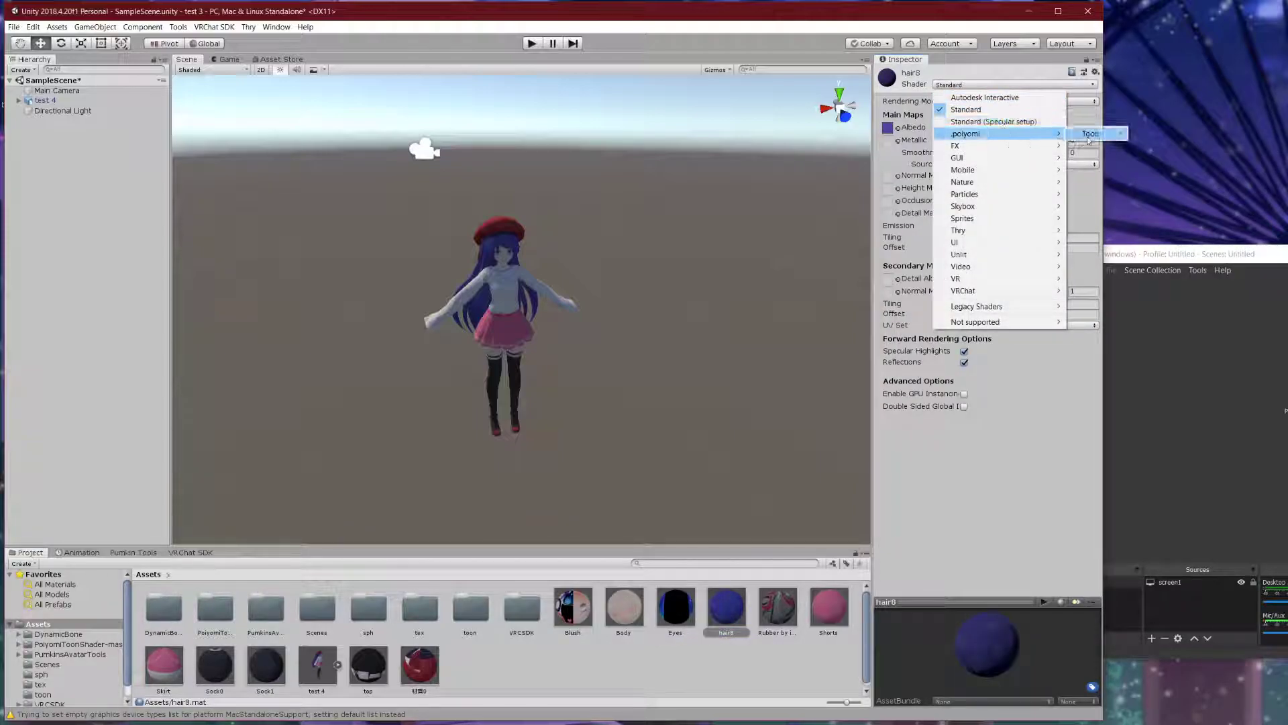
mouse_move(1100, 133)
mouse_move(1167, 134)
left_click(1236, 146)
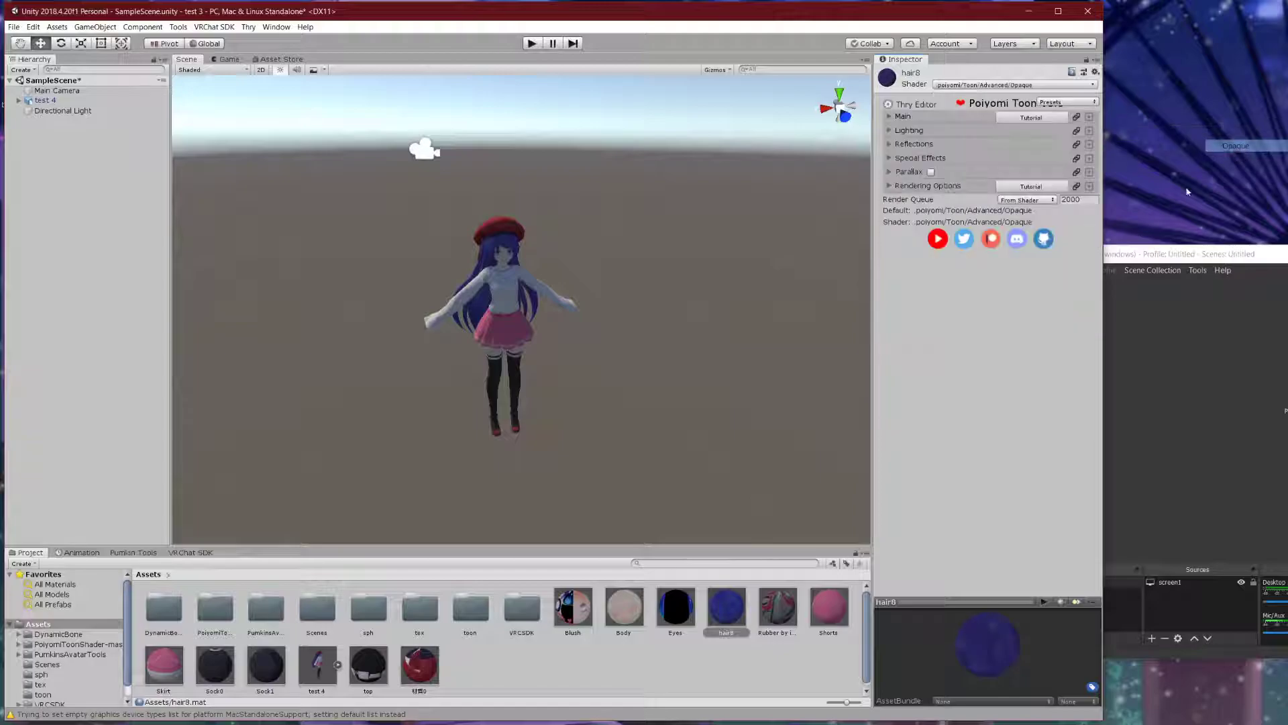
key("alt+Tab")
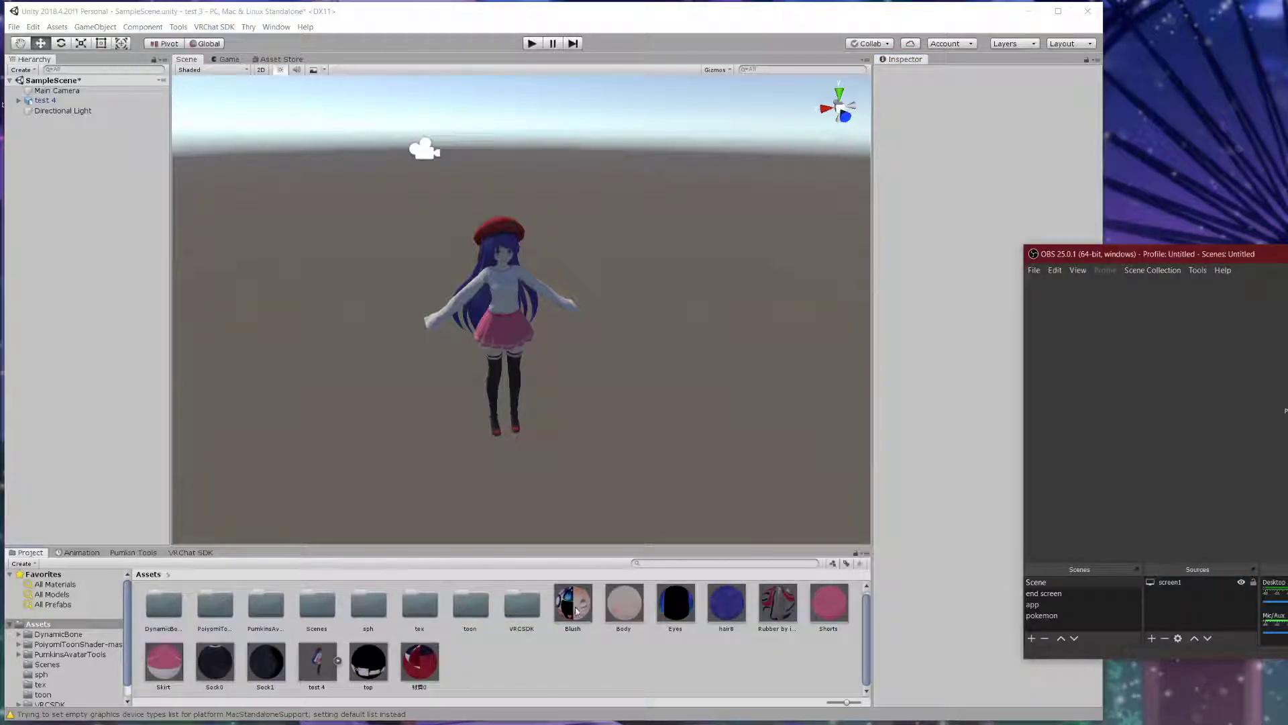
- Select all the materials, including top and 材質0, and browse the poiyomi shader list
left_click(575, 611)
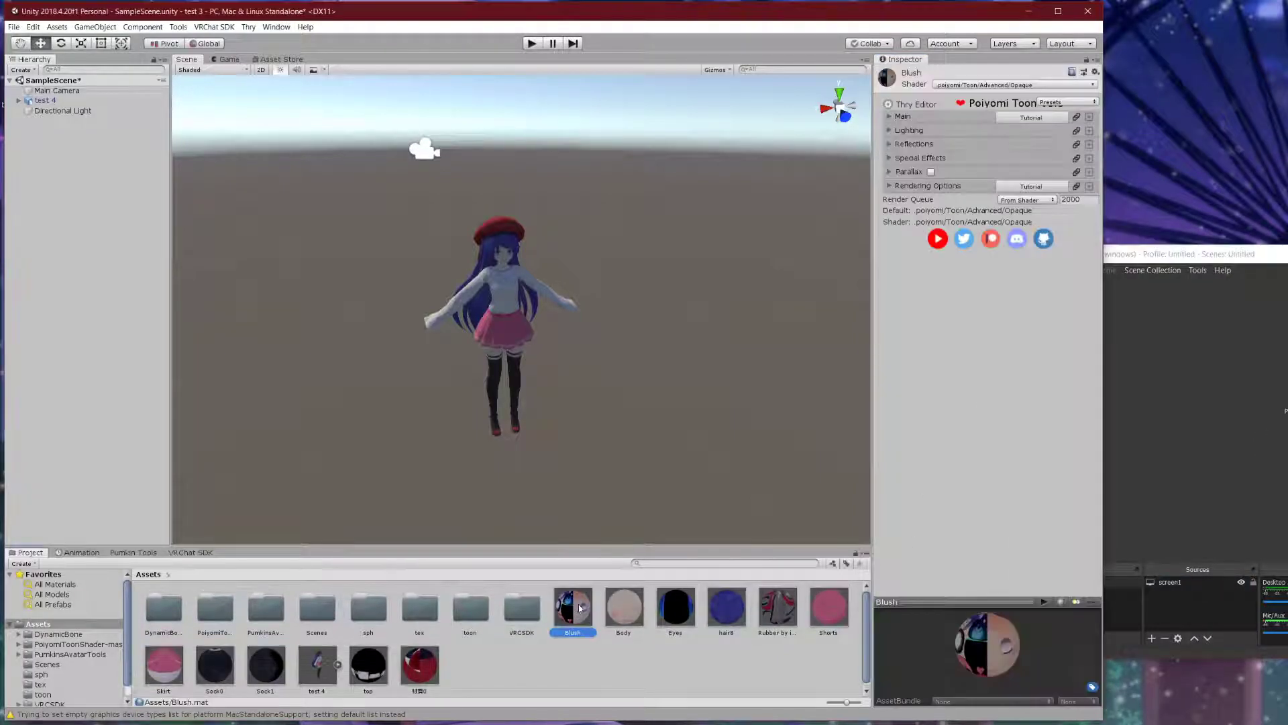
left_click(266, 664, "shift")
left_click(382, 673, "ctrl")
left_click(419, 663, "ctrl")
left_click(1075, 86)
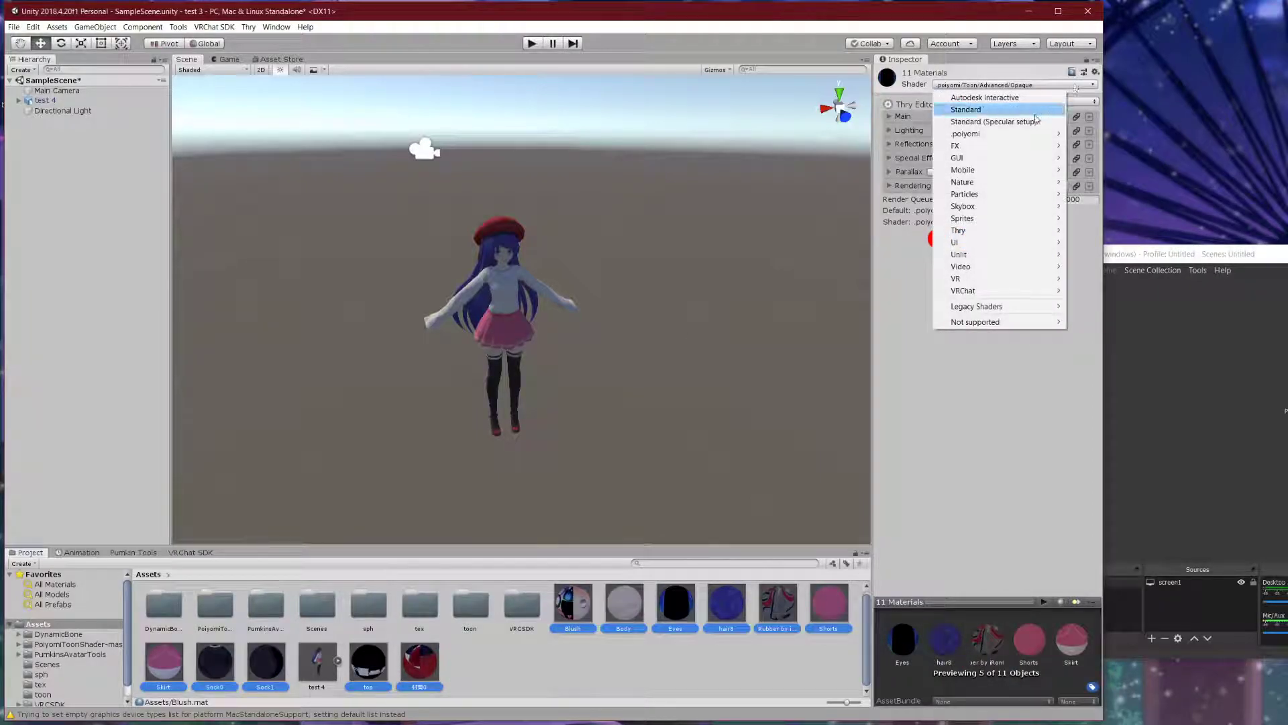
mouse_move(993, 134)
mouse_move(1091, 133)
mouse_move(1160, 134)
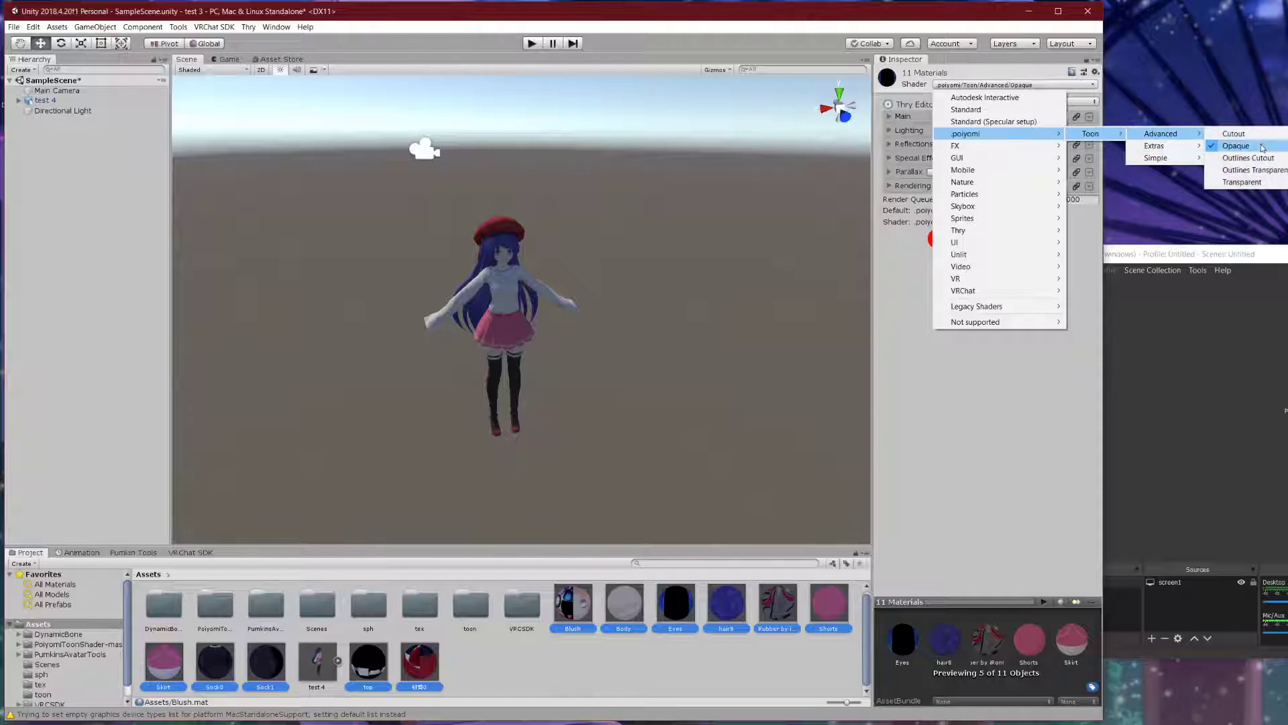
left_click(684, 670)
- Apply the Eyes material to the face and the Body material to the skin
left_click(690, 655)
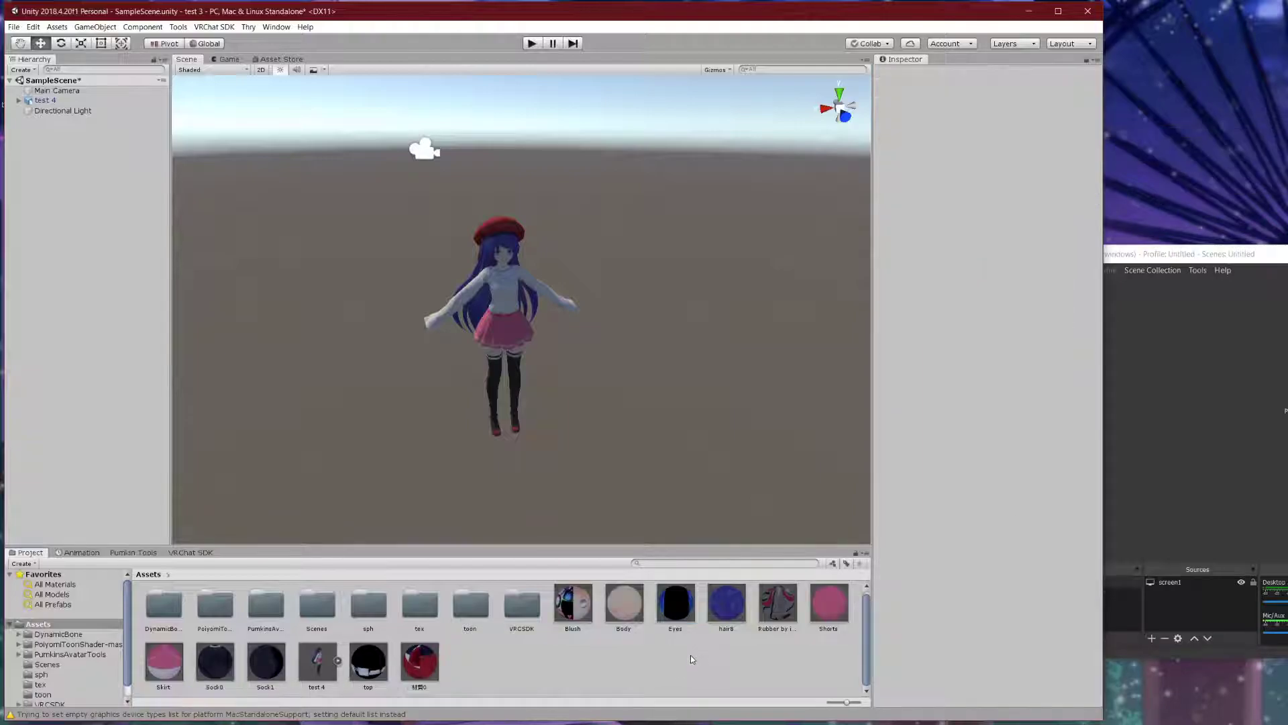
scroll(525, 259, "up", 5)
scroll(553, 228, "down", 5)
scroll(553, 229, "up", 5)
left_click_drag(677, 611, 491, 141)
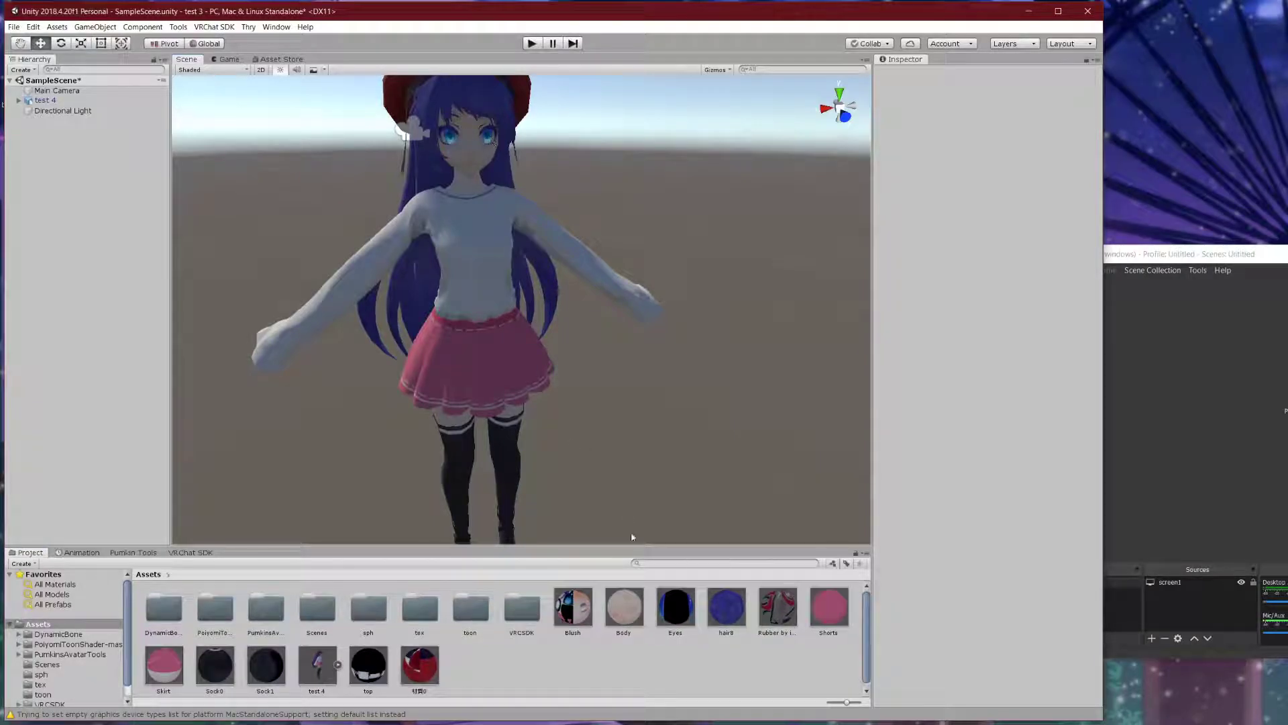
left_click_drag(629, 601, 483, 151)
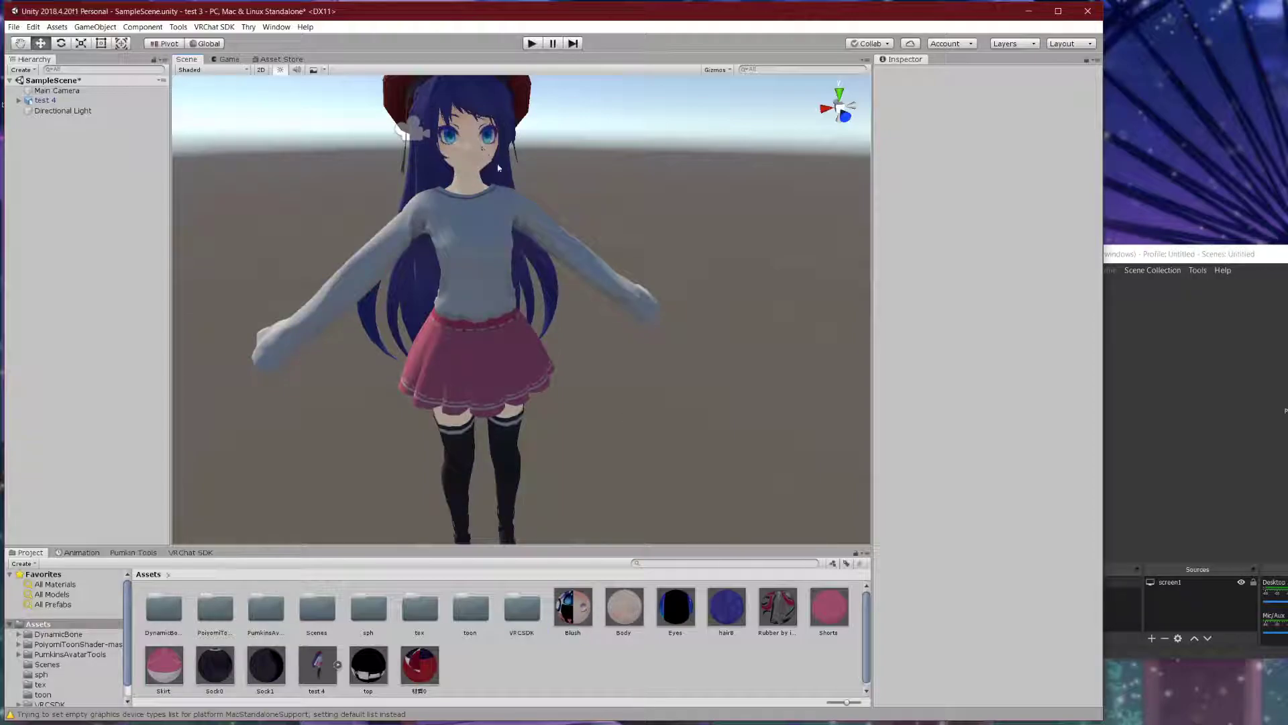
- Try Rubber, Shorts and Sock1, then apply Sock0 to the stockings
left_click_drag(789, 614, 768, 704)
left_click(817, 610)
left_click_drag(177, 663, 510, 365)
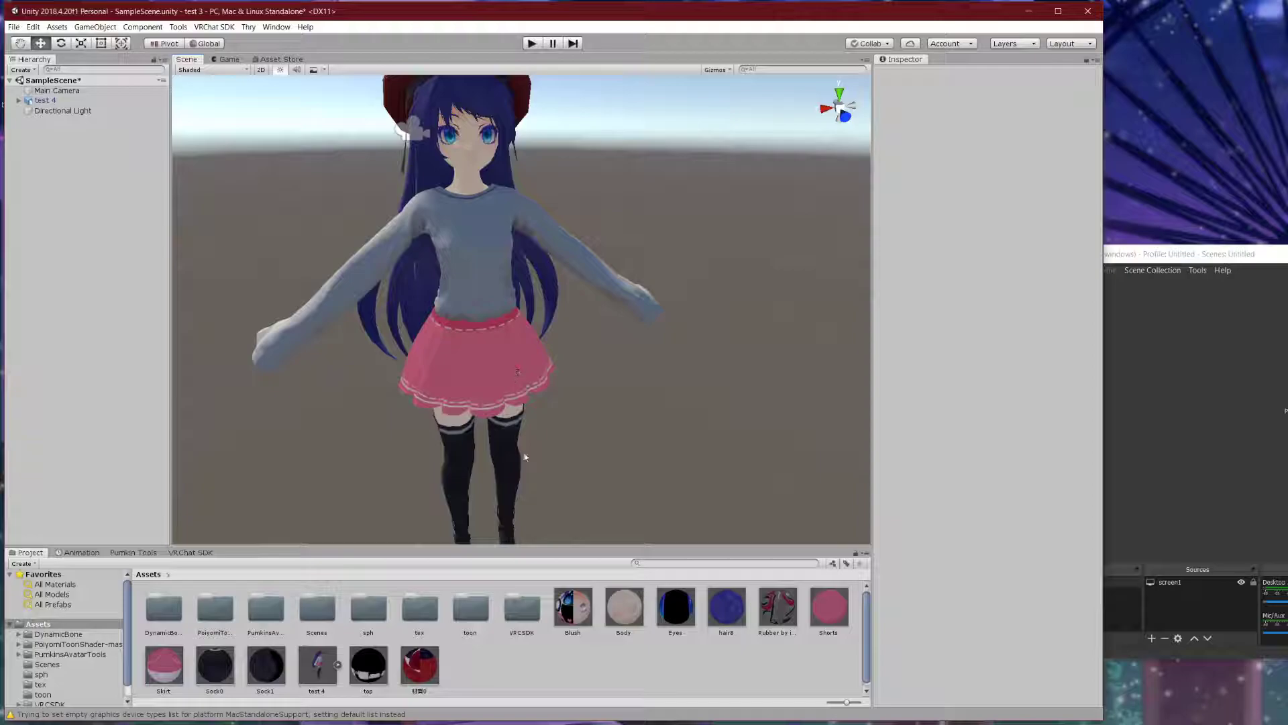
left_click_drag(252, 674, 394, 694)
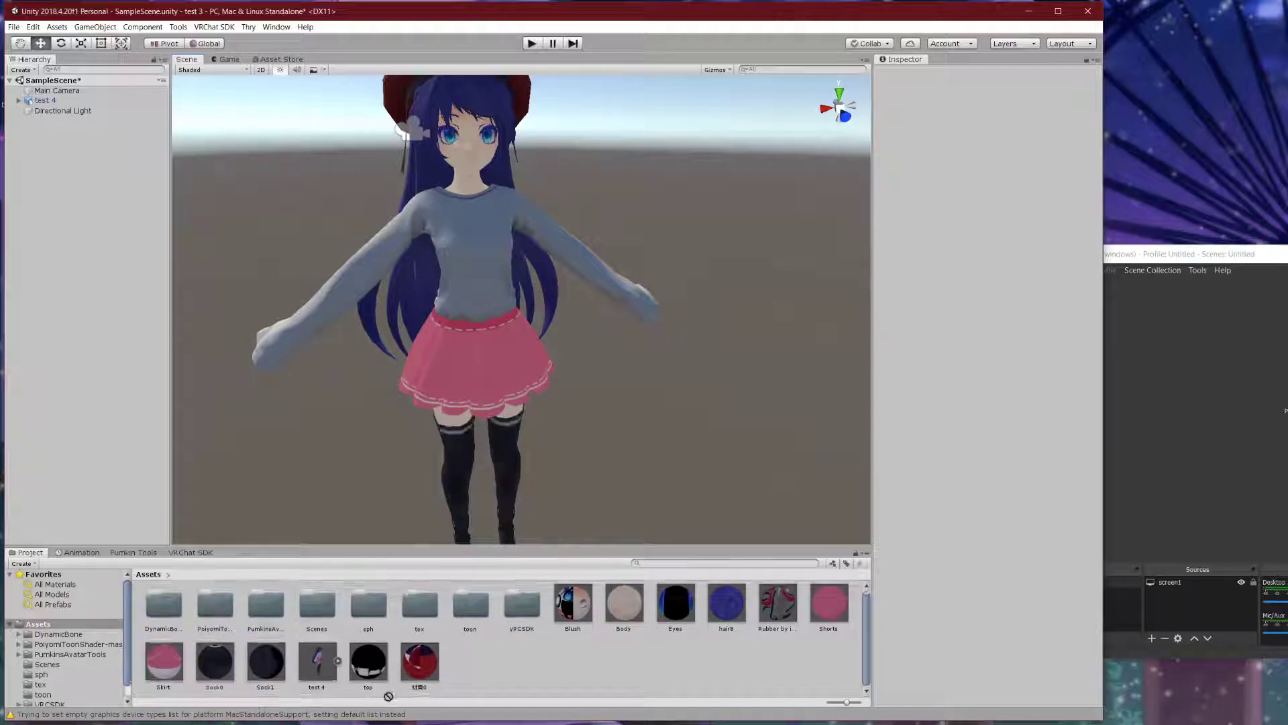
left_click_drag(209, 672, 444, 468)
middle_click_drag(629, 501, 649, 414)
- Apply the 材質0 material to the hat and hair8 to the hair
left_click_drag(416, 673, 526, 443)
left_click_drag(527, 331, 494, 664)
middle_click_drag(564, 295, 562, 498)
left_click_drag(420, 663, 458, 196)
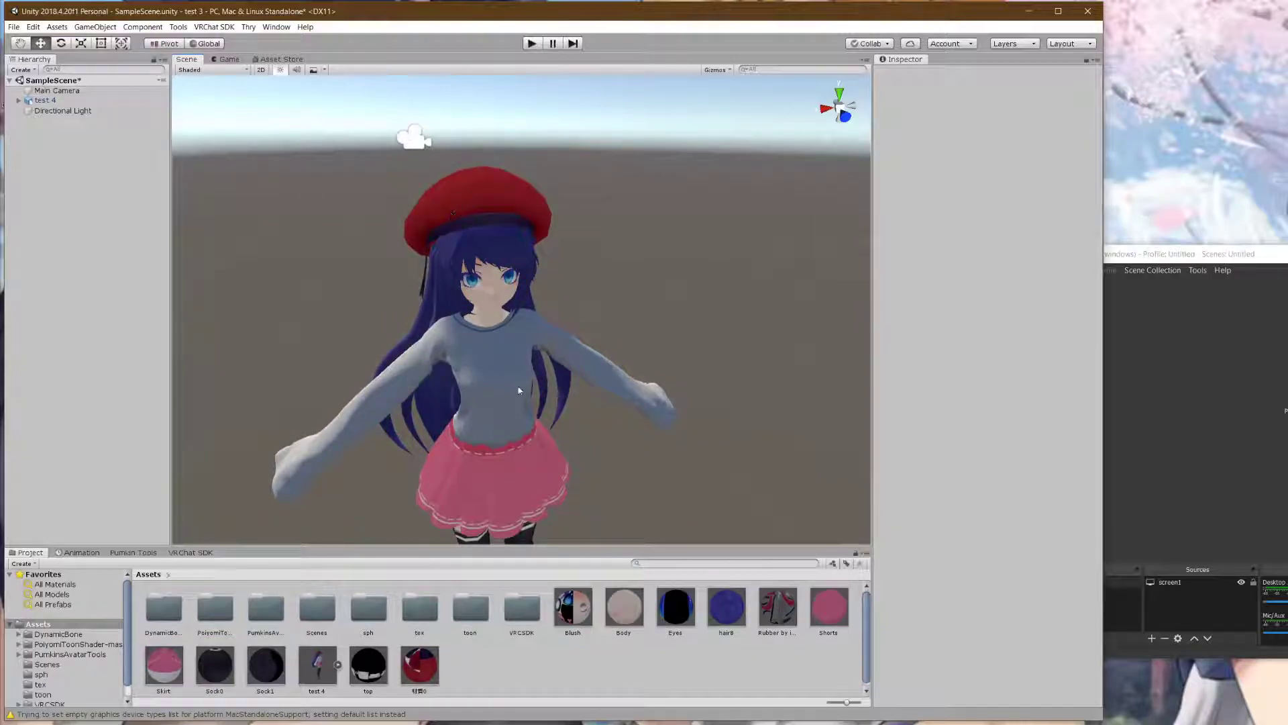
left_click_drag(483, 470, 562, 413, "alt")
middle_click_drag(562, 413, 562, 402)
left_click_drag(720, 606, 373, 283)
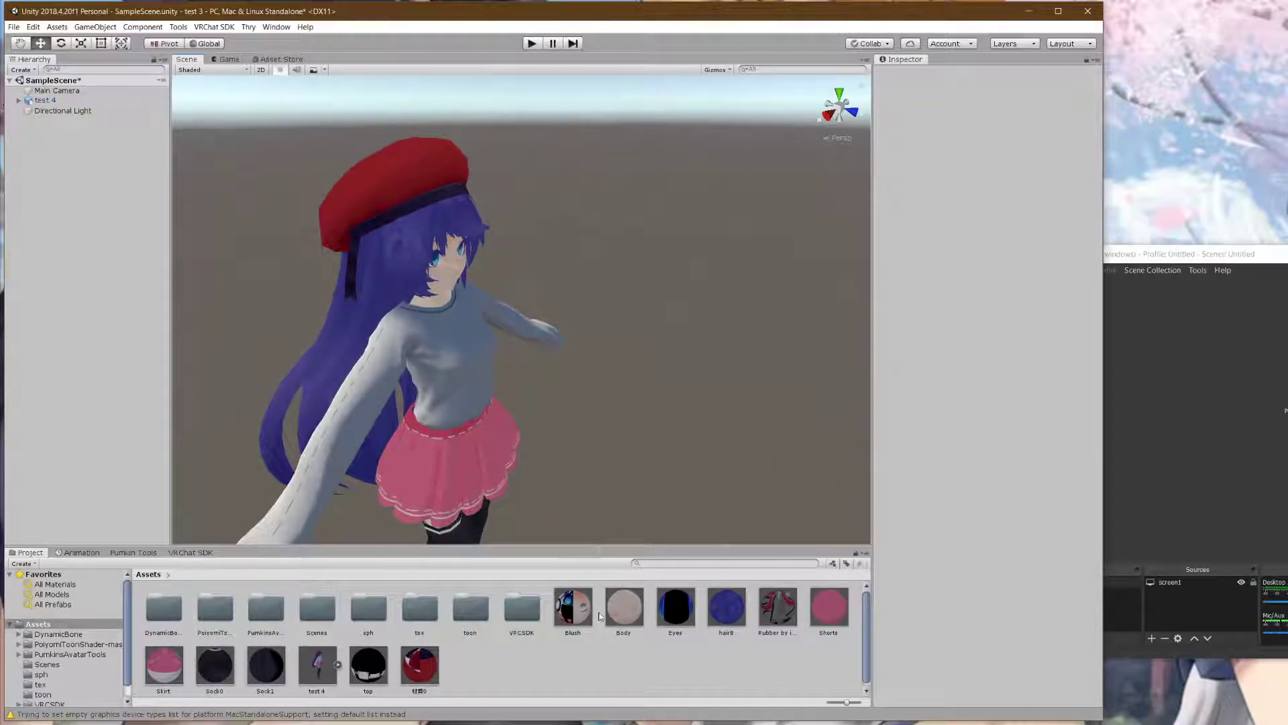
- Inspect the toon-shaded avatar's face and skirt, then select the avatar model
scroll(663, 481, "up", 3)
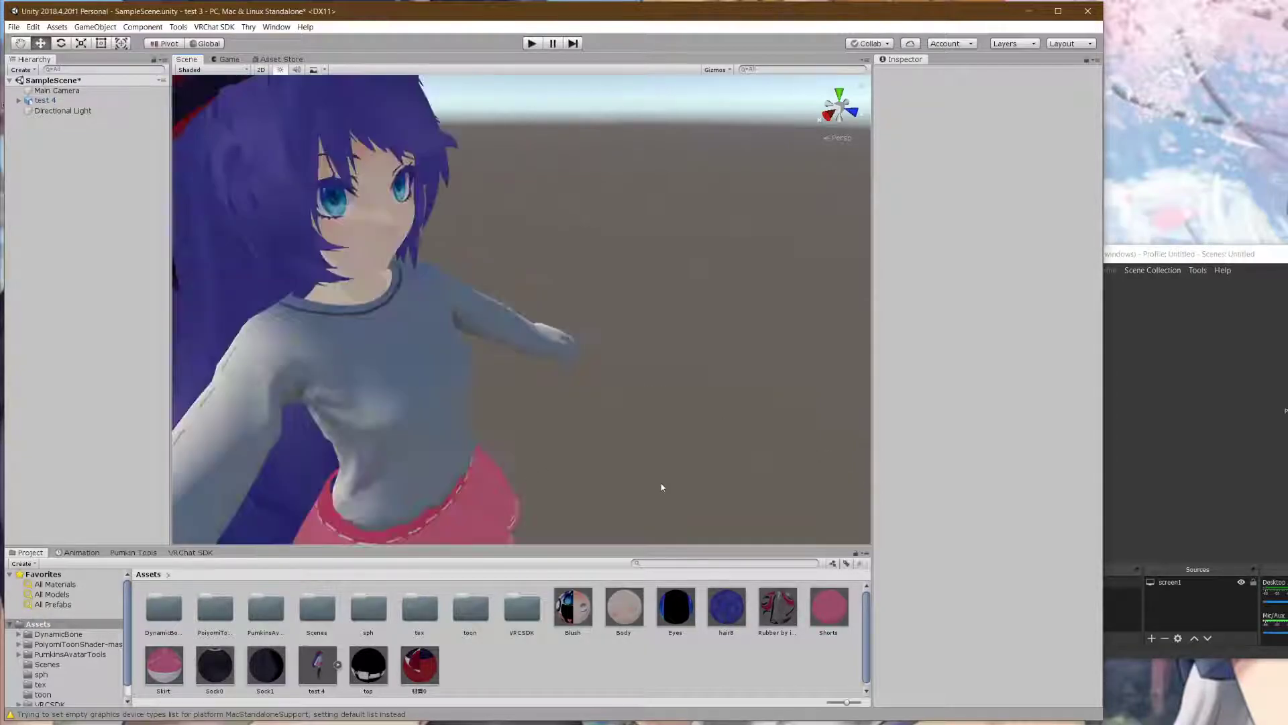
scroll(609, 453, "down", 5)
left_click_drag(603, 455, 591, 345, "alt")
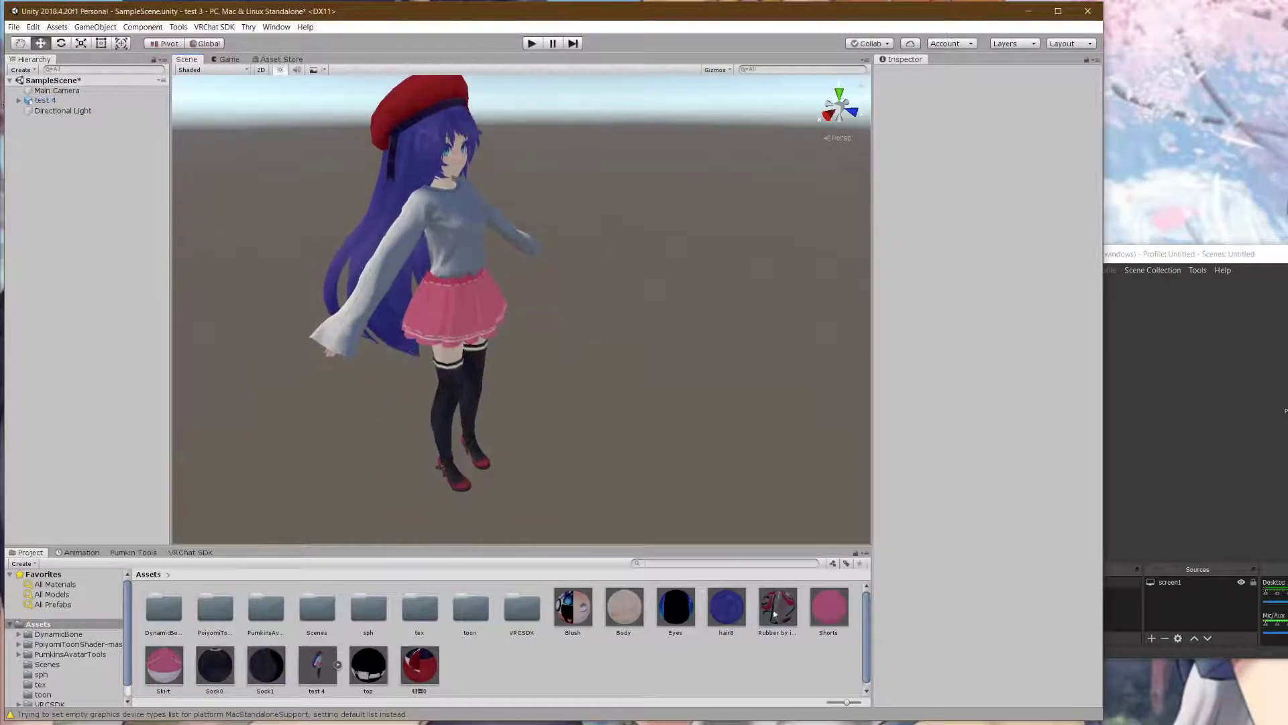
scroll(566, 497, "up", 3)
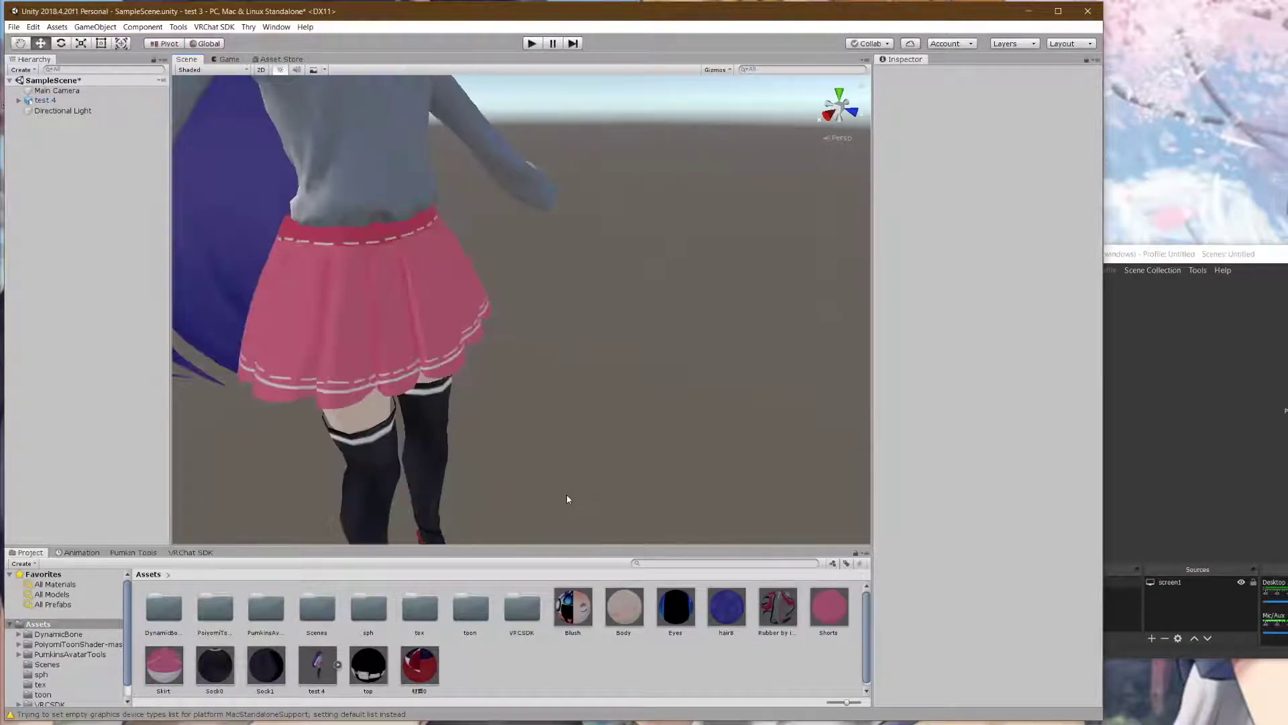
left_click_drag(566, 489, 593, 365, "alt")
scroll(593, 366, "up", 3)
middle_click_drag(593, 365, 574, 702)
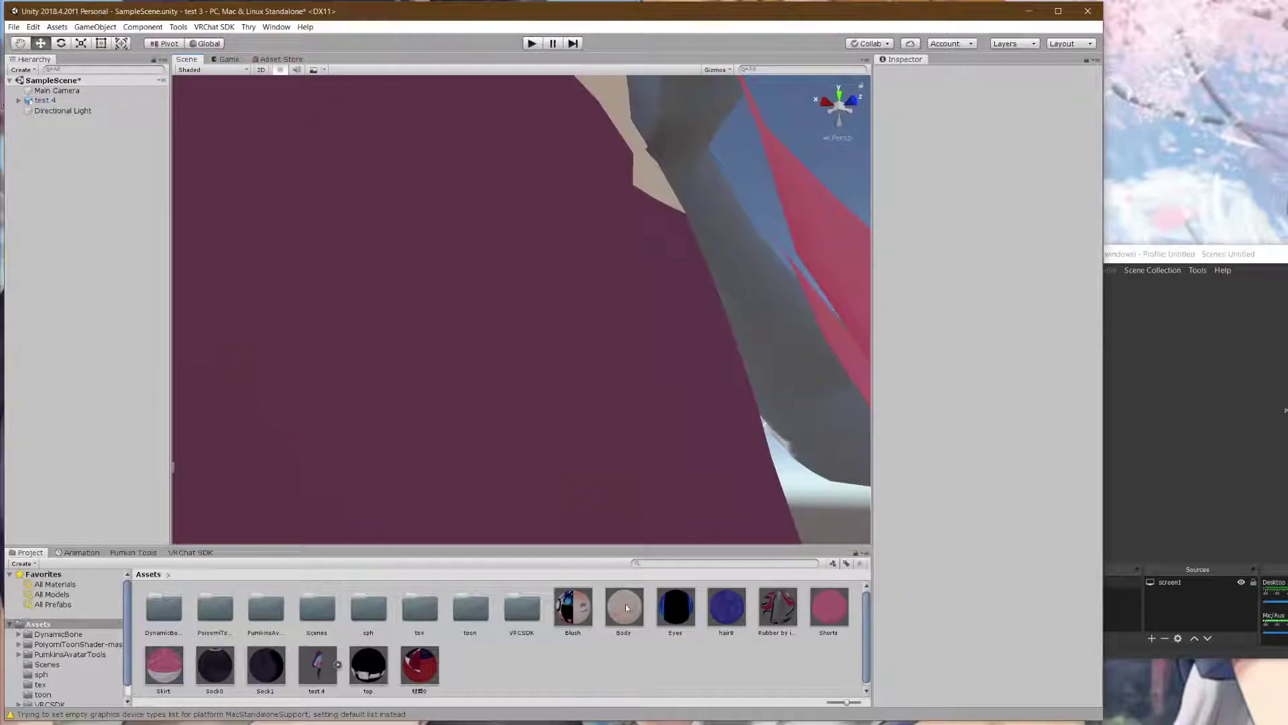
left_click(525, 361)
- Frame the avatar and drag the Shorts and Sock1 materials onto the skirt area and legs
key("f")
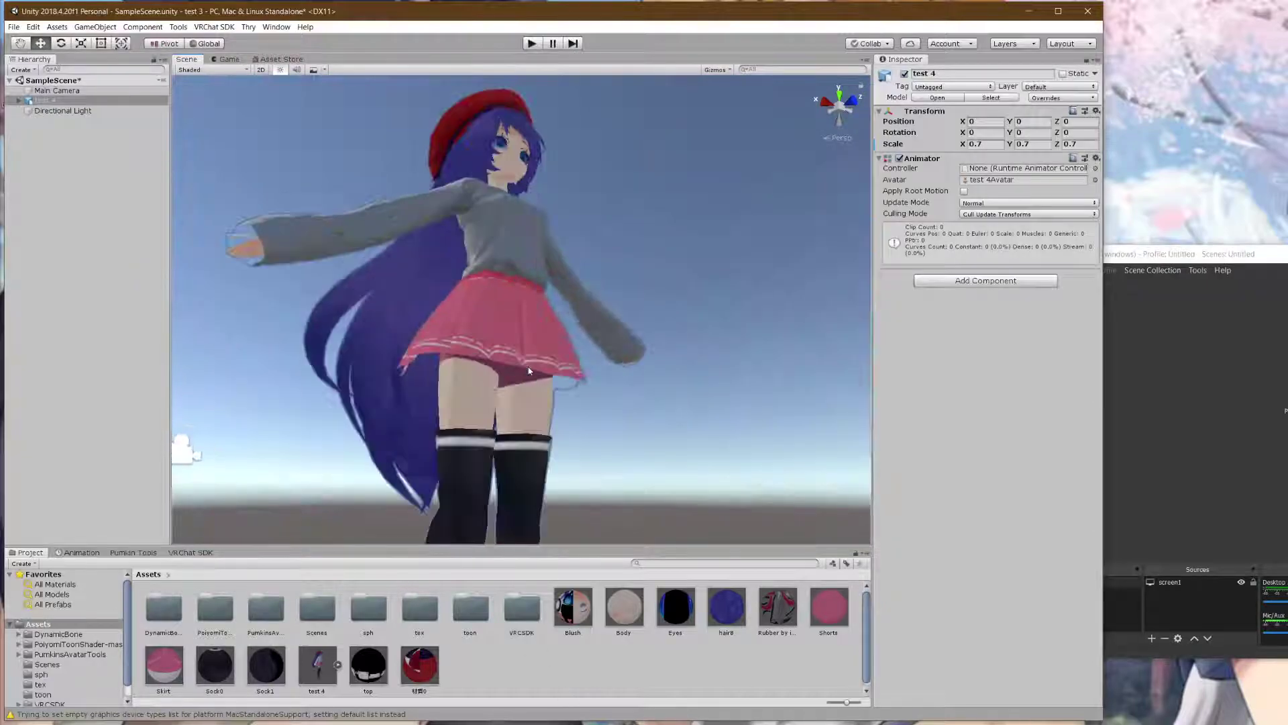
left_click_drag(550, 409, 501, 379)
scroll(376, 535, "down", 5)
middle_click_drag(492, 527, 634, 82)
scroll(492, 469, "up", 8)
scroll(566, 361, "down", 5)
scroll(565, 361, "up", 5)
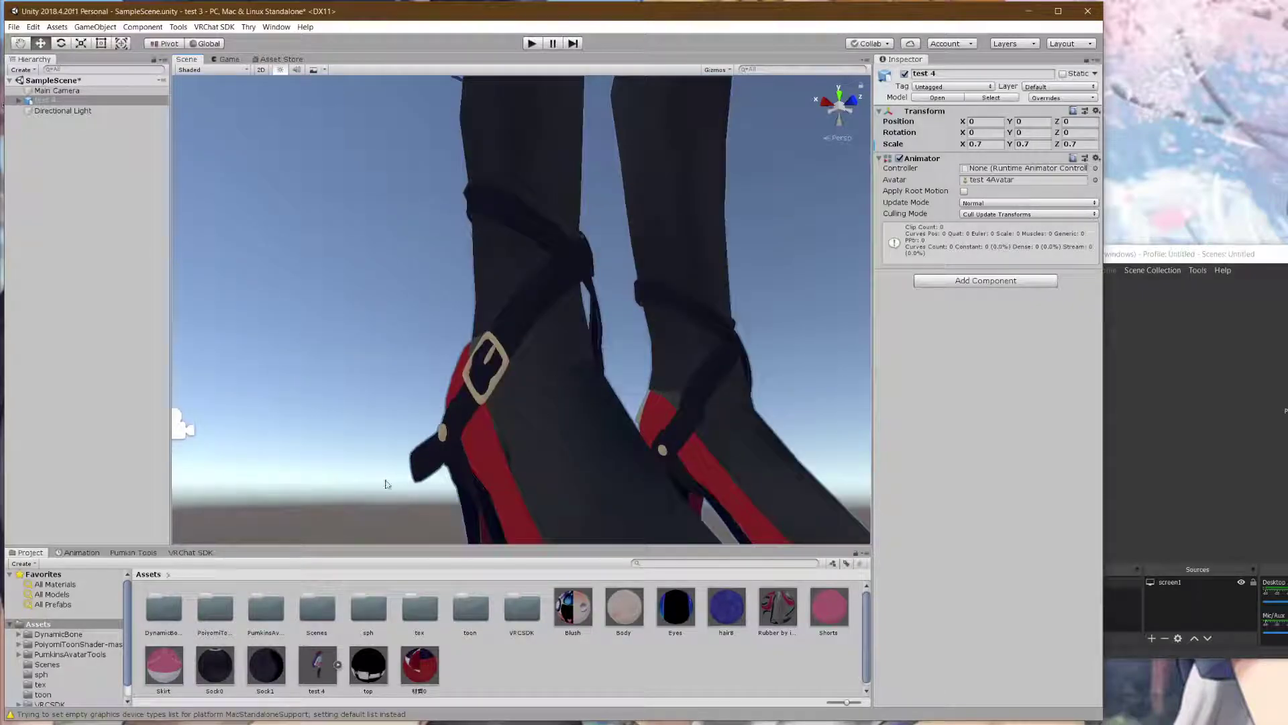
left_click_drag(259, 668, 536, 377)
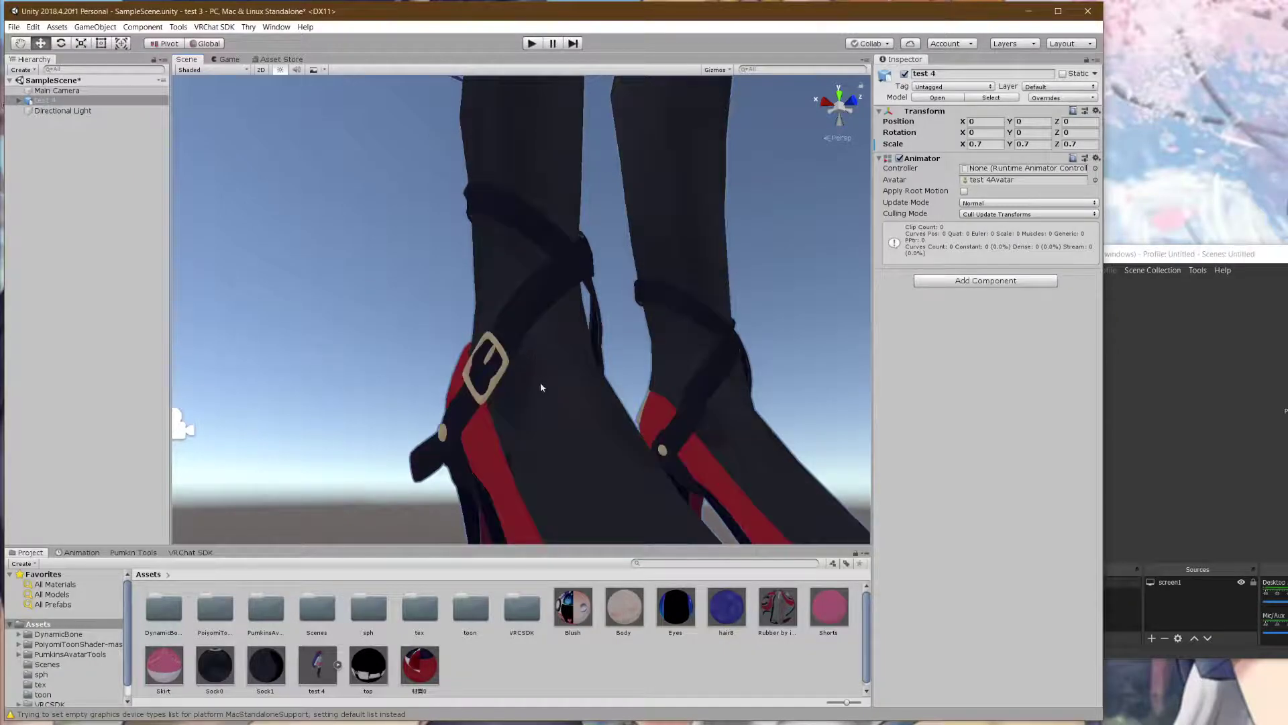
scroll(540, 389, "down", 10)
scroll(528, 384, "up", 6)
middle_click_drag(558, 227, 573, 418)
right_click_drag(573, 418, 515, 467)
middle_click_drag(655, 391, 546, 416)
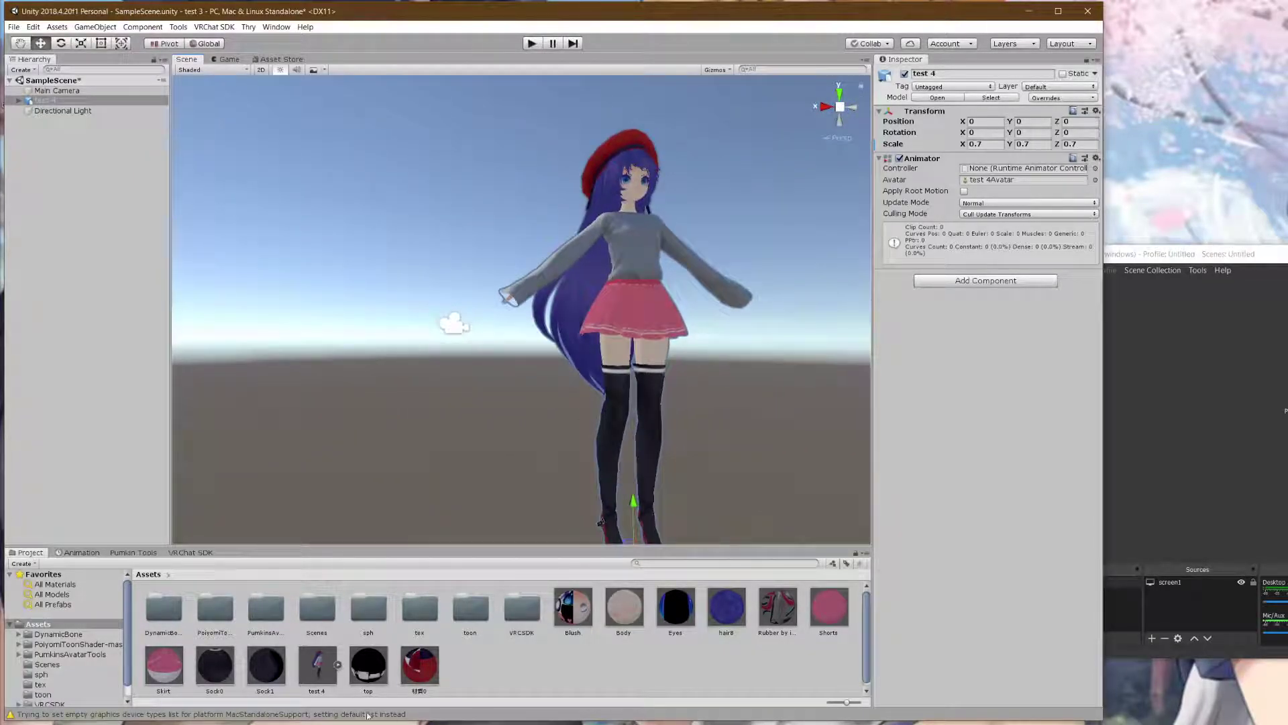
- Expand test 4 in the Hierarchy and select Body to review its materials
left_click(337, 665)
left_click(338, 664)
left_click(19, 101)
left_click(49, 121)
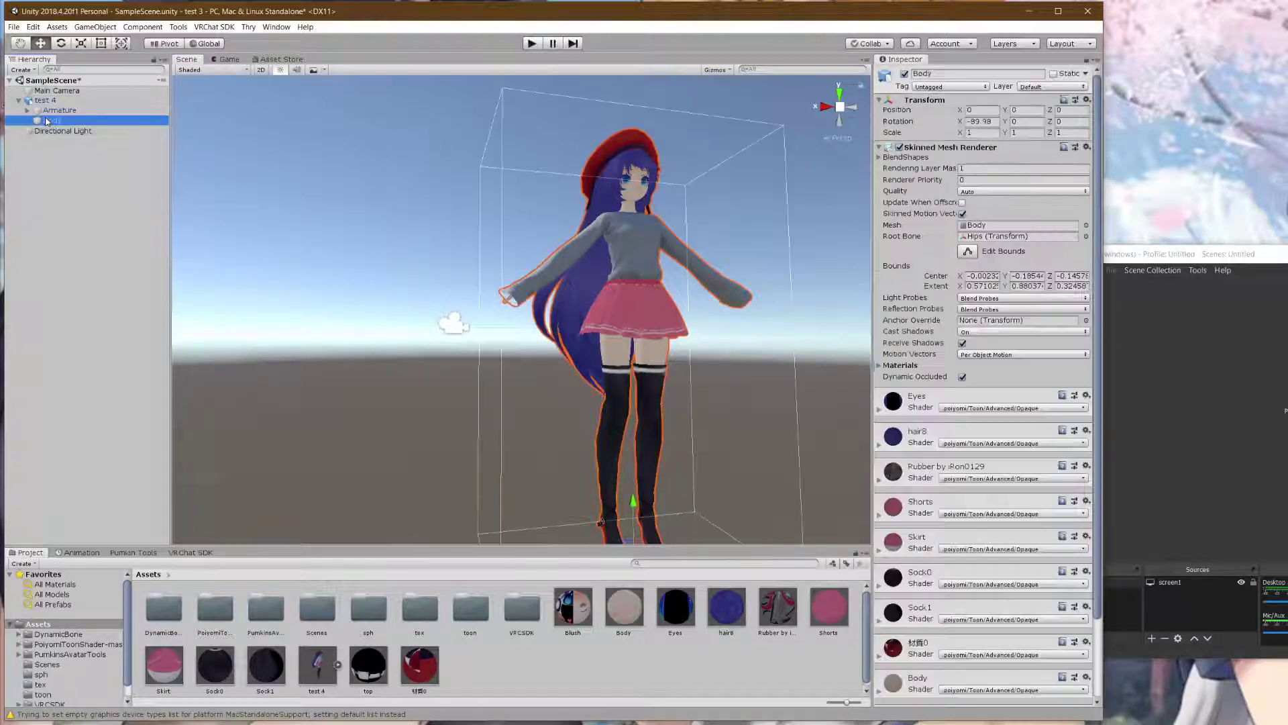
scroll(964, 671, "down", 5)
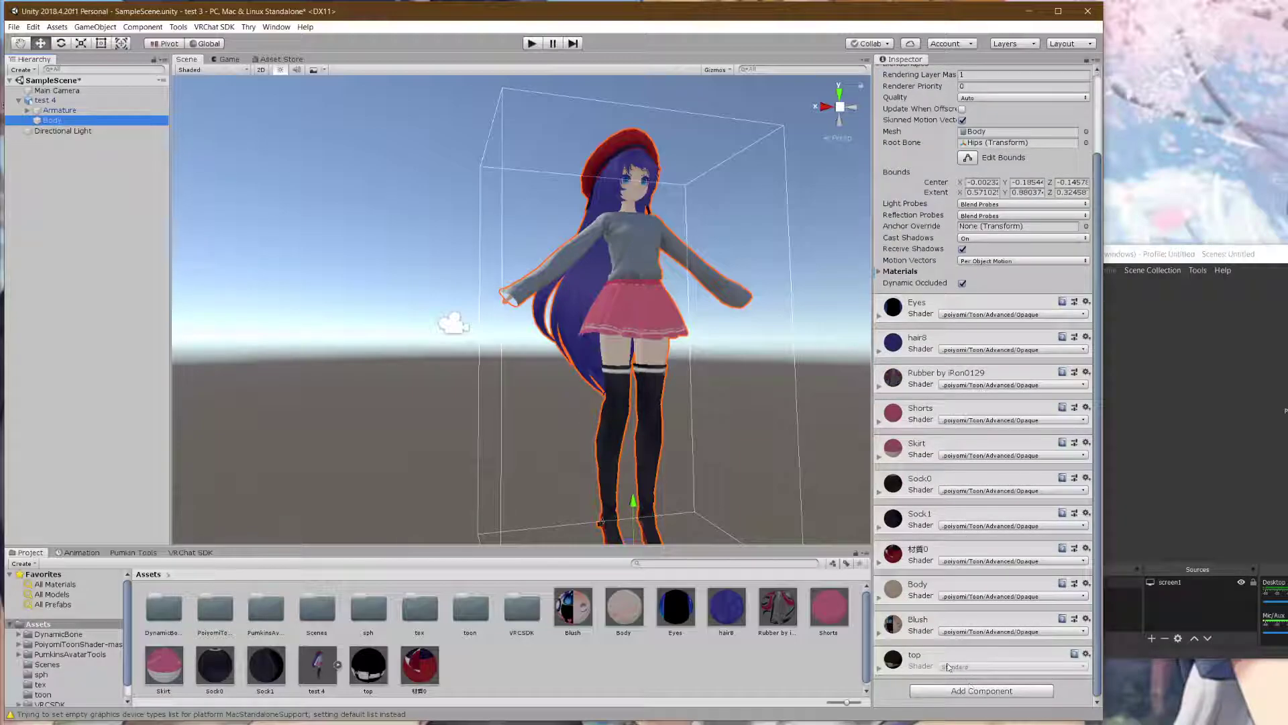
scroll(648, 285, "up", 8)
- Orbit the Scene view round to the avatar's front, skirt and legs
middle_click_drag(647, 285, 476, 387)
scroll(489, 389, "up", 6)
scroll(546, 328, "up", 5)
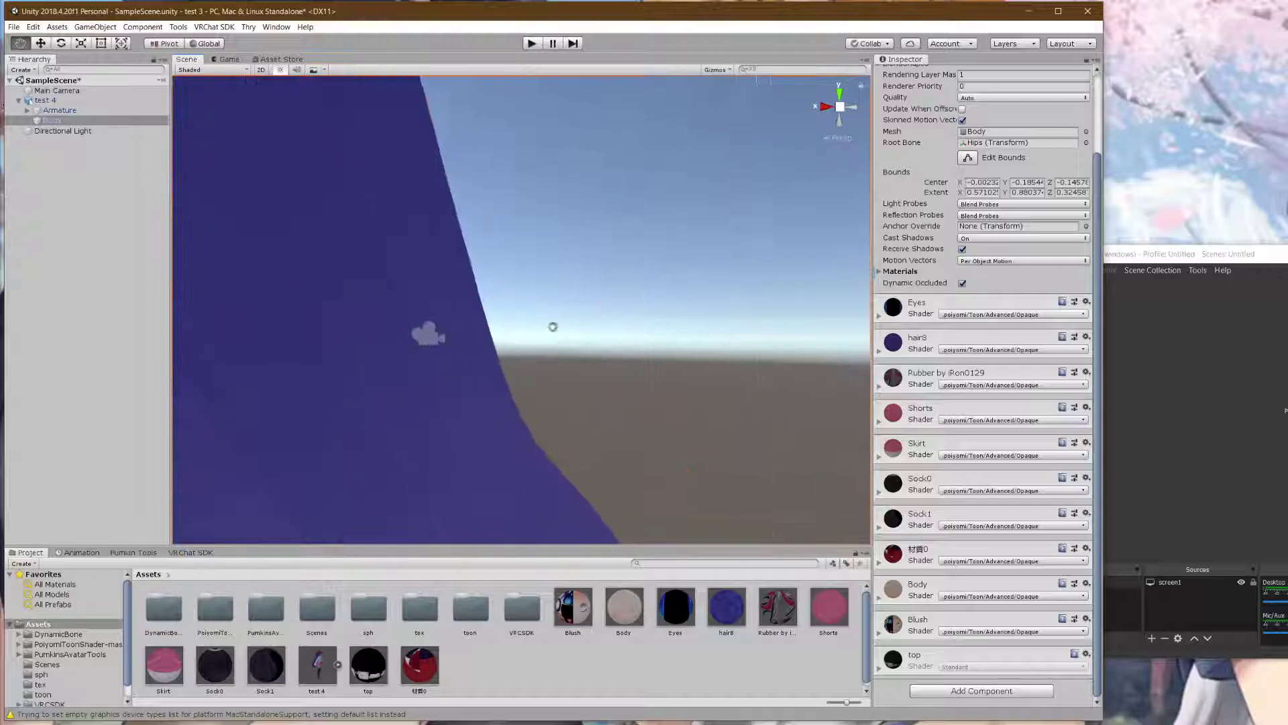
scroll(686, 180, "down", 5)
scroll(589, 301, "up", 8)
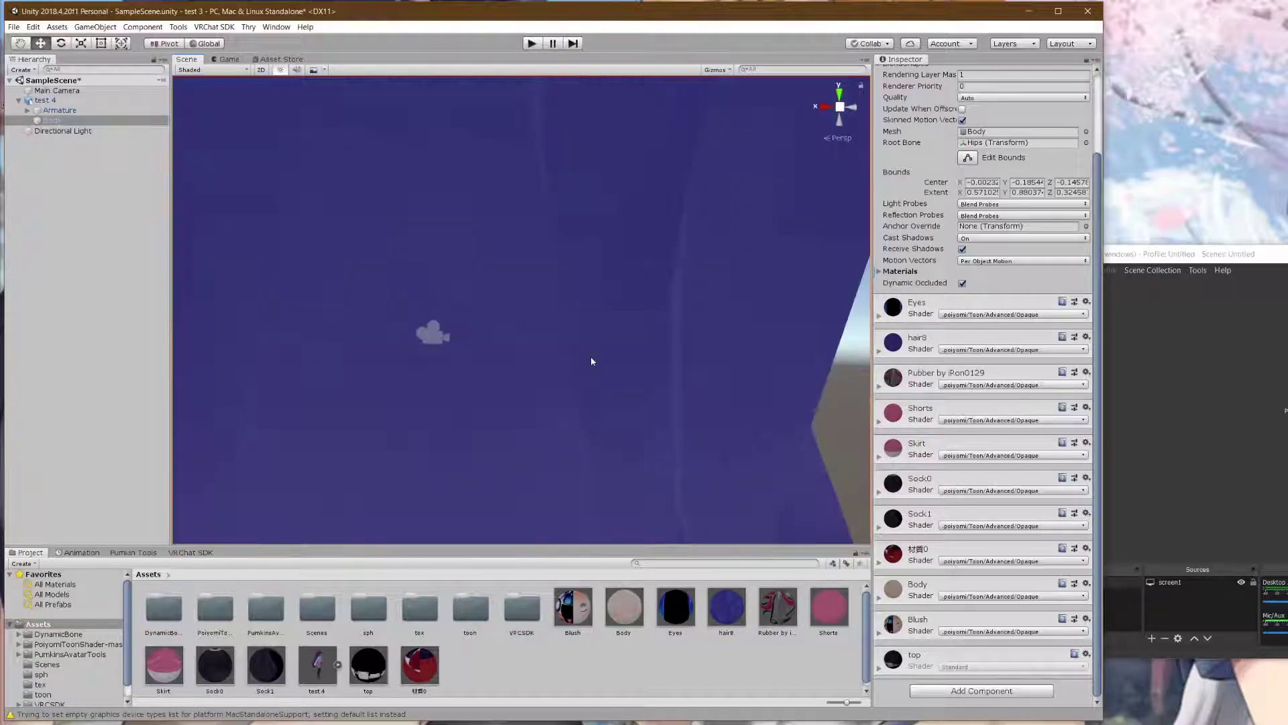
right_click_drag(591, 361, 771, 389)
right_click_drag(544, 343, 345, 379)
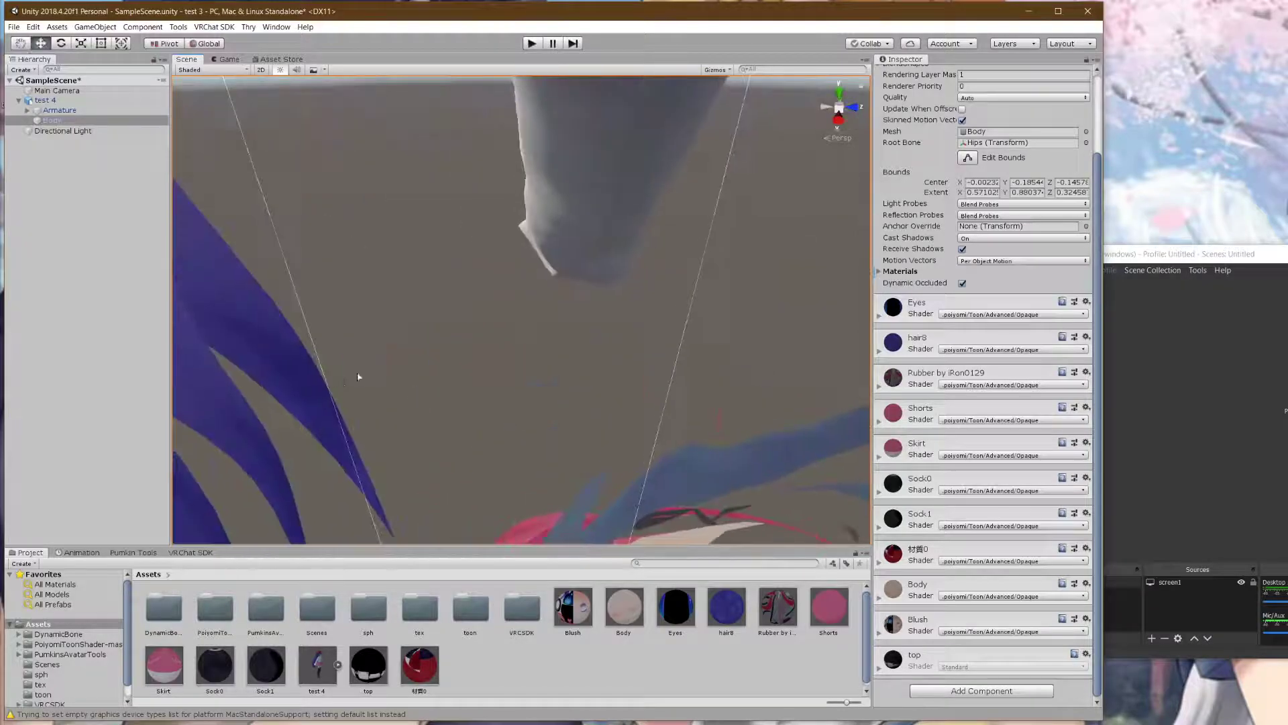
scroll(456, 342, "down", 8)
scroll(456, 342, "up", 6)
right_click_drag(526, 307, 604, 312)
right_click_drag(470, 305, 488, 336)
left_click_drag(492, 336, 349, 317, "alt")
middle_click_drag(526, 523, 564, 426)
scroll(525, 280, "up", 5)
scroll(524, 290, "down", 4)
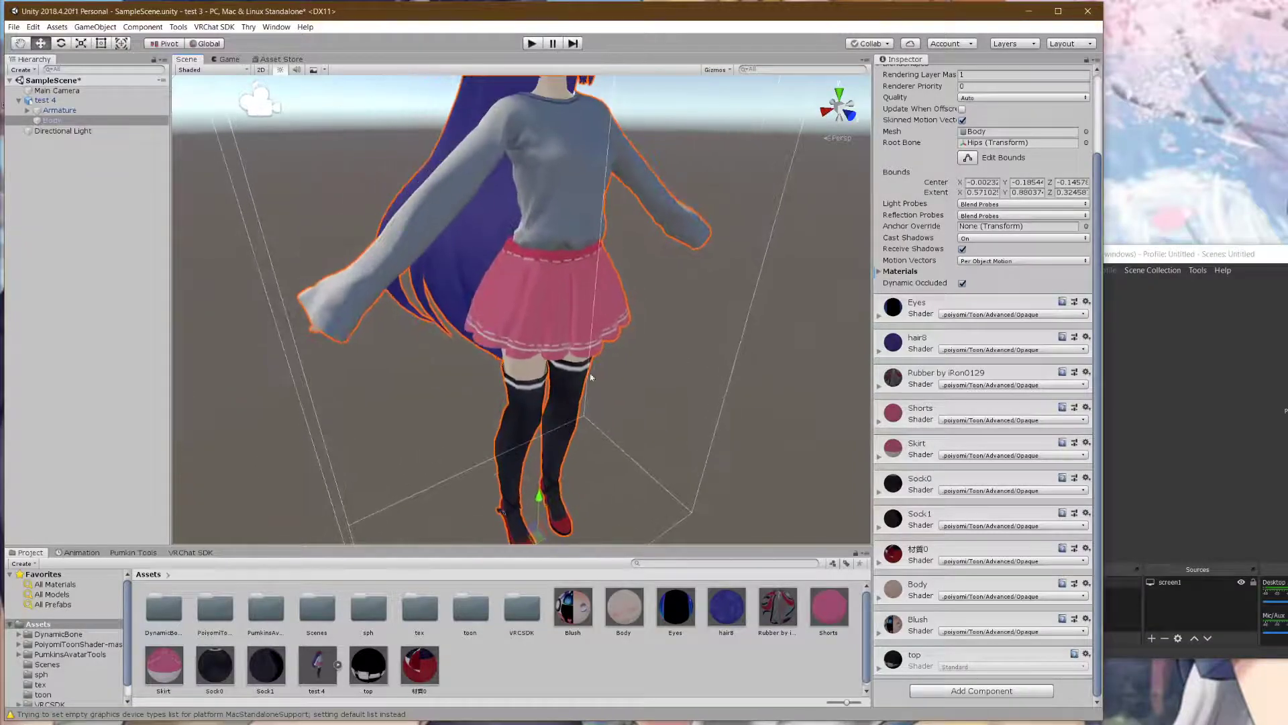
- Select the top material and view the avatar from below the skirt
left_click(367, 668)
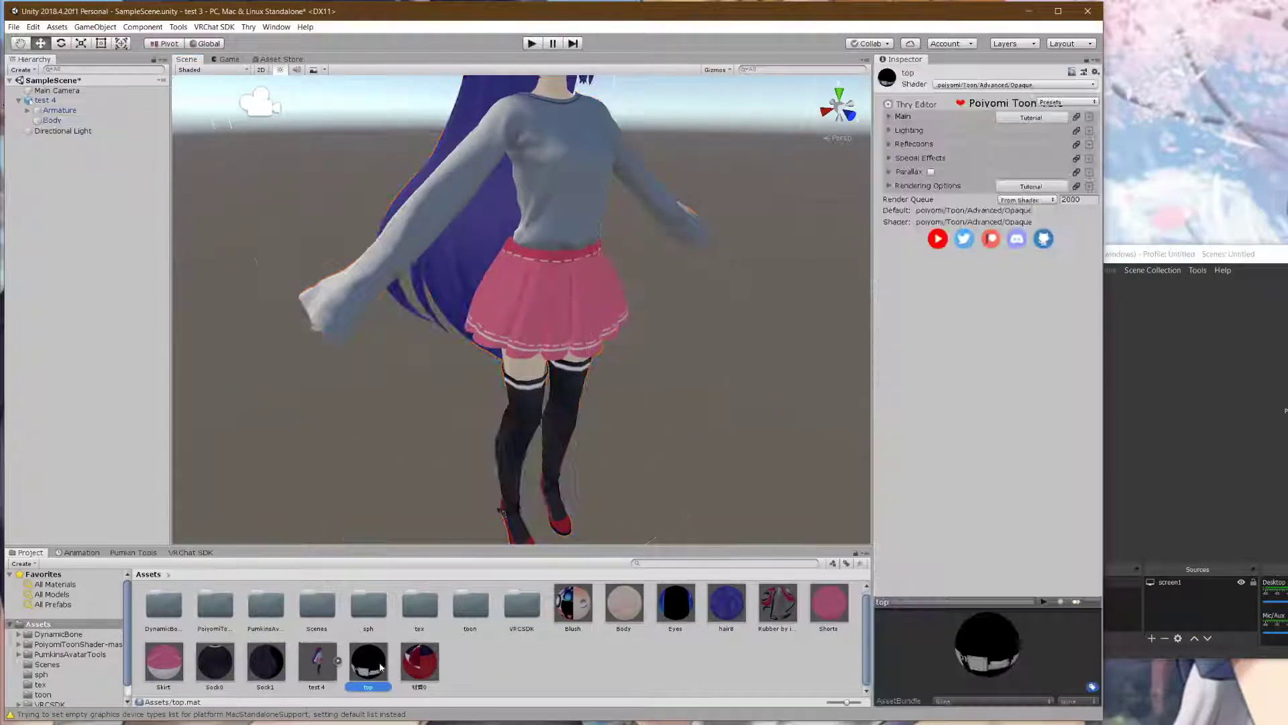
scroll(695, 420, "up", 3)
left_click_drag(693, 411, 681, 202, "alt")
middle_click_drag(674, 430, 640, 127)
left_click_drag(641, 128, 550, 220, "alt")
scroll(508, 187, "up", 5)
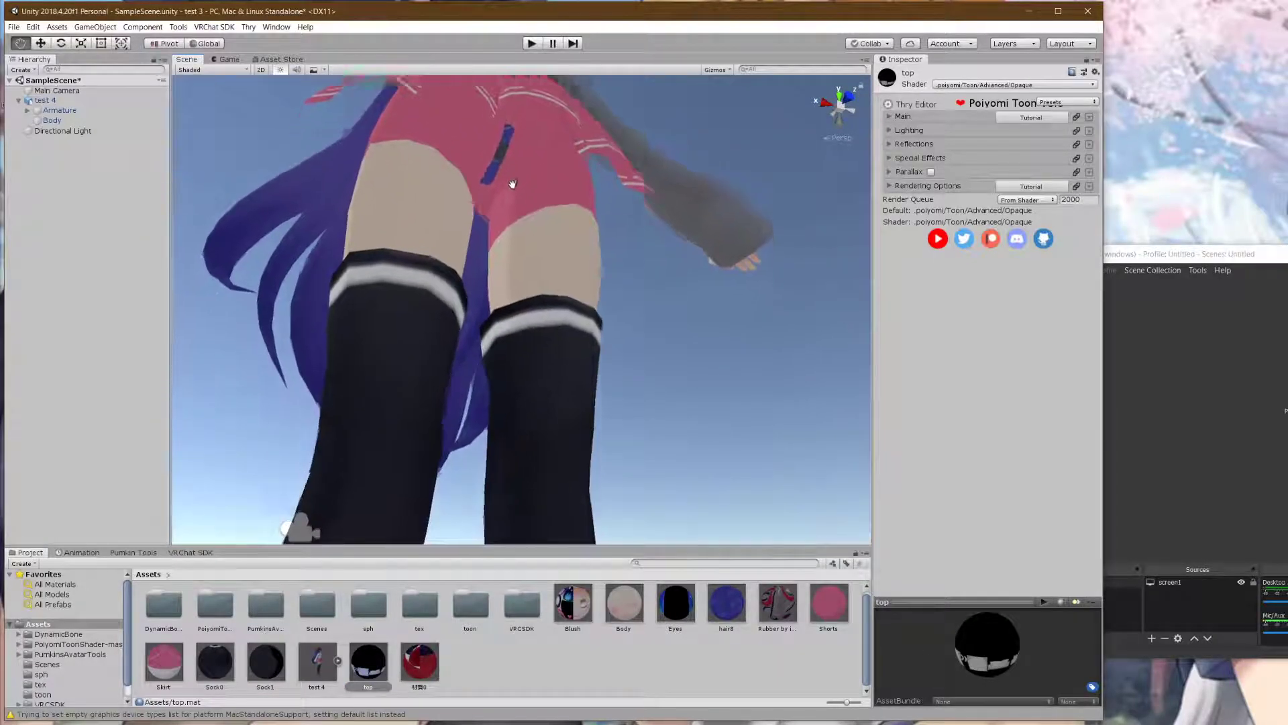
scroll(511, 185, "down", 5)
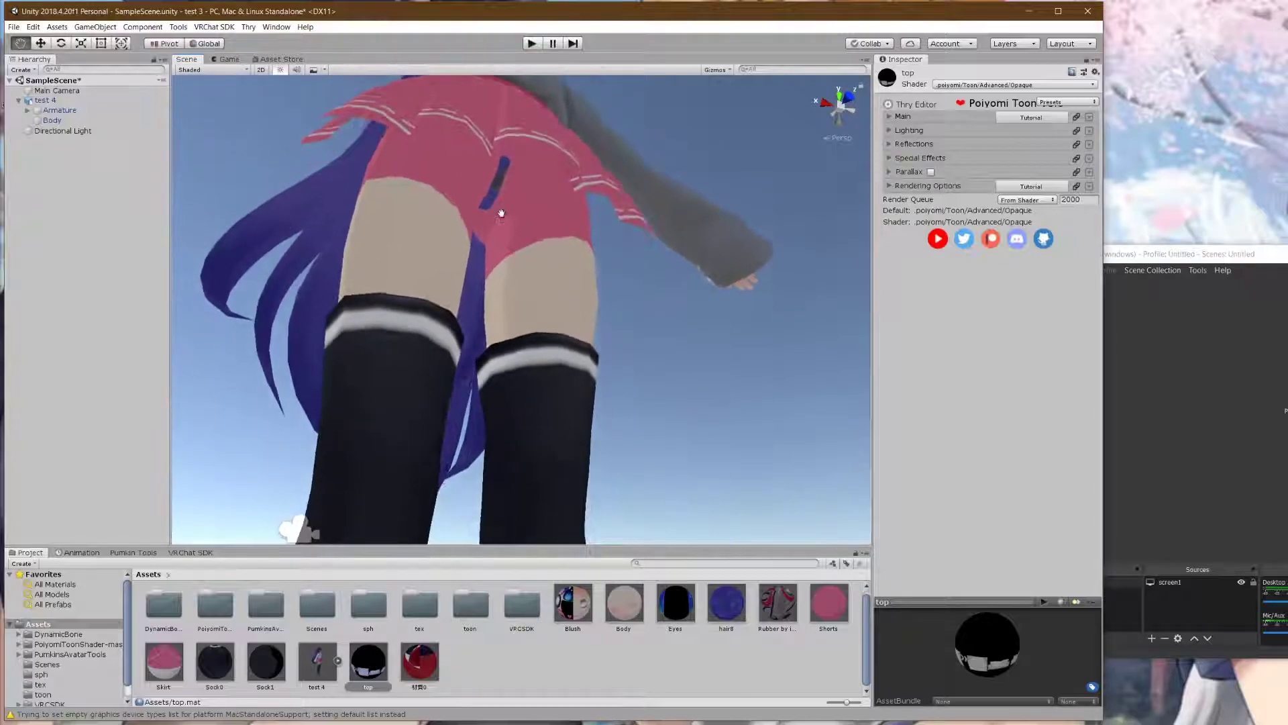
- Drag the top material onto the shorts, then orbit to a side-on view
mouse_move(376, 661)
left_mouse_down()
mouse_move(503, 192)
mouse_move(577, 188)
mouse_move(493, 183)
mouse_move(501, 224)
mouse_move(436, 644)
mouse_move(372, 690)
mouse_move(371, 672)
left_mouse_up()
left_click_drag(493, 296, 426, 224, "alt")
middle_click_drag(425, 224, 416, 159)
scroll(474, 176, "up", 6)
scroll(474, 191, "down", 12)
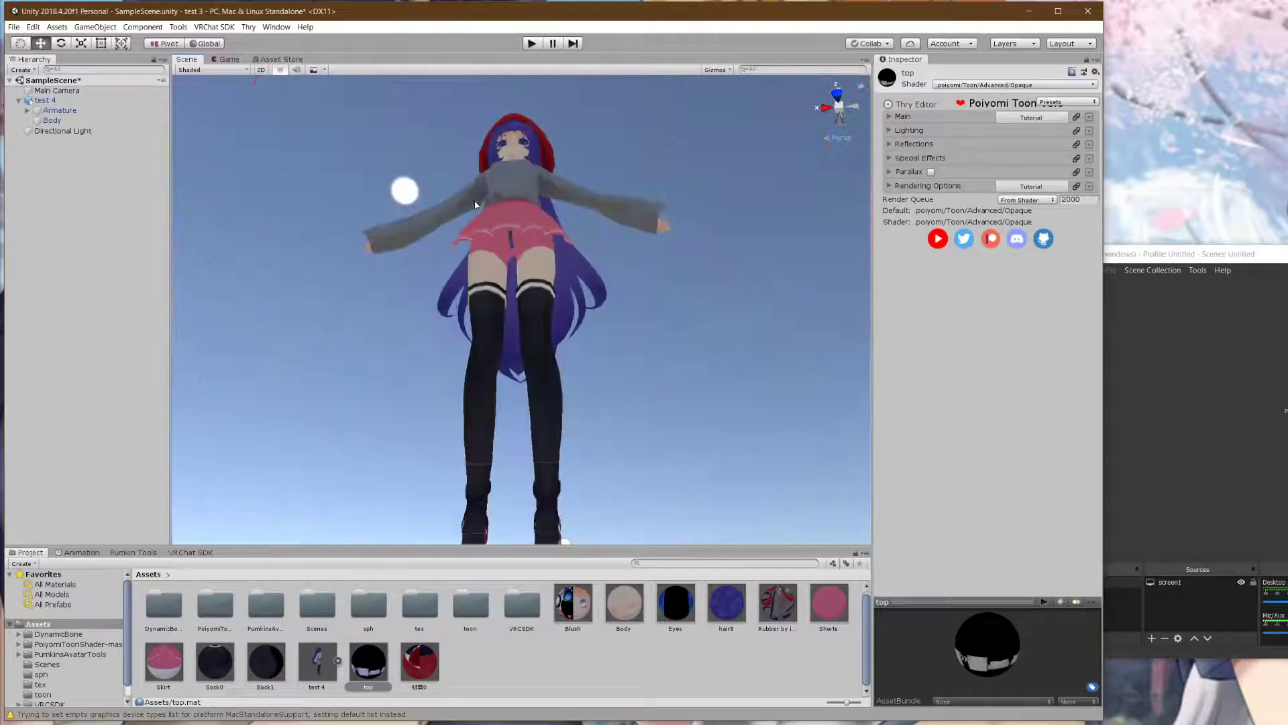
scroll(483, 193, "up", 6)
left_click_drag(537, 194, 440, 288, "alt")
middle_click_drag(440, 288, 360, 271)
scroll(365, 183, "down", 6)
scroll(360, 271, "down", 3)
middle_click_drag(516, 397, 371, 402)
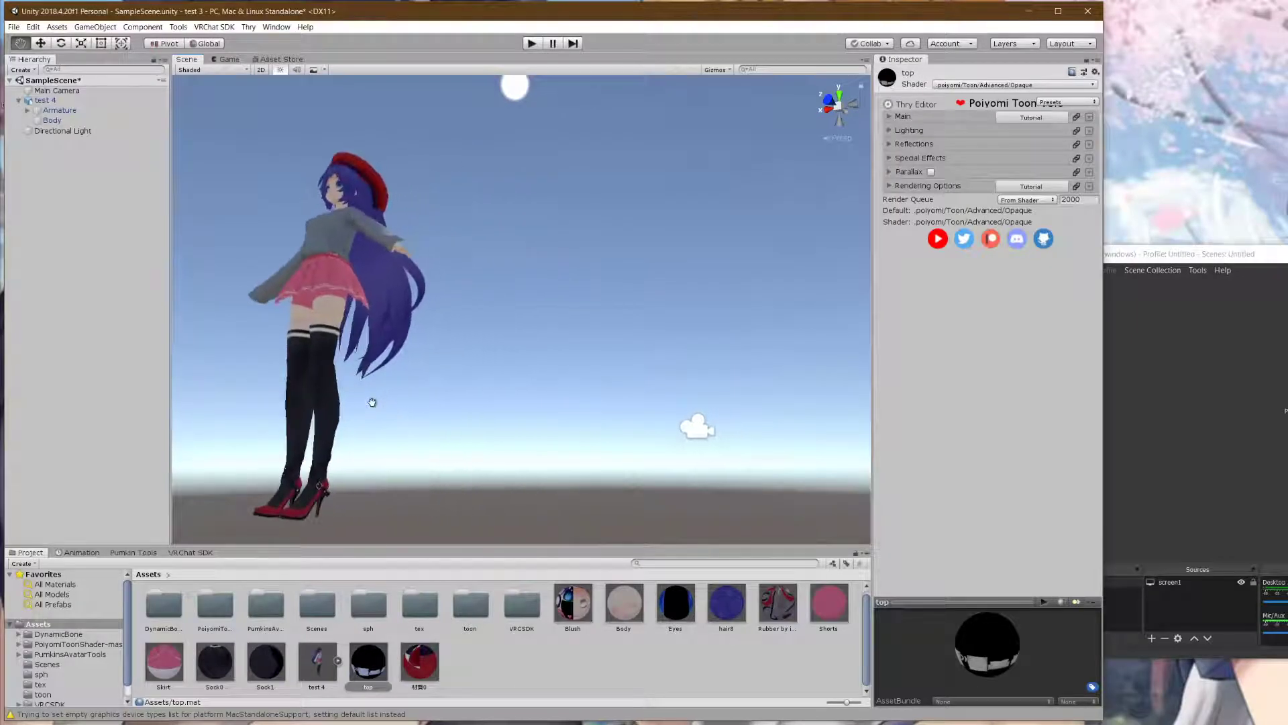
right_click_drag(450, 408, 299, 449)
middle_click_drag(597, 373, 360, 526)
- Orbit around the whole model to inspect the neck, shirt, arm and hair
scroll(484, 385, "up", 6)
middle_click_drag(478, 262, 440, 417)
scroll(494, 409, "down", 2)
right_click_drag(440, 417, 443, 380)
scroll(443, 380, "down", 3)
middle_click_drag(443, 380, 295, 329)
right_click_drag(296, 328, 406, 369)
middle_click_drag(407, 369, 718, 359)
scroll(594, 416, "up", 3)
right_click_drag(718, 359, 578, 442)
scroll(577, 443, "up", 2)
middle_click_drag(577, 442, 541, 423)
right_click_drag(541, 423, 394, 457)
middle_click_drag(394, 457, 560, 383)
scroll(561, 383, "down", 1)
scroll(544, 392, "up", 1)
scroll(479, 400, "down", 1)
scroll(527, 372, "up", 1)
middle_click_drag(477, 400, 561, 378)
right_click_drag(562, 378, 666, 385)
middle_click_drag(667, 385, 392, 325)
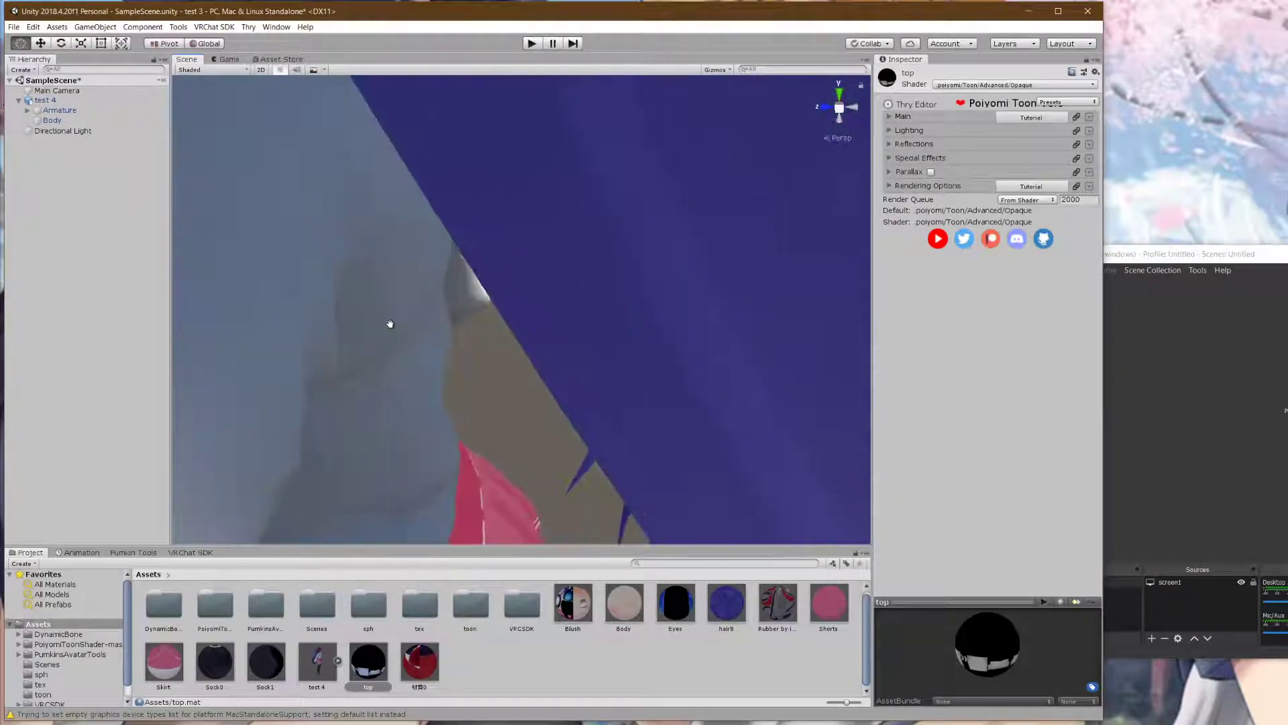
right_click_drag(391, 325, 543, 319)
middle_click_drag(544, 319, 512, 367)
- Reframe the avatar and deselect the top material
scroll(431, 293, "down", 1)
scroll(432, 293, "down", 1)
scroll(451, 279, "up", 1)
scroll(438, 292, "down", 1)
scroll(438, 291, "up", 1)
scroll(437, 291, "down", 1)
right_click_drag(512, 367, 654, 415)
middle_click_drag(655, 416, 670, 386)
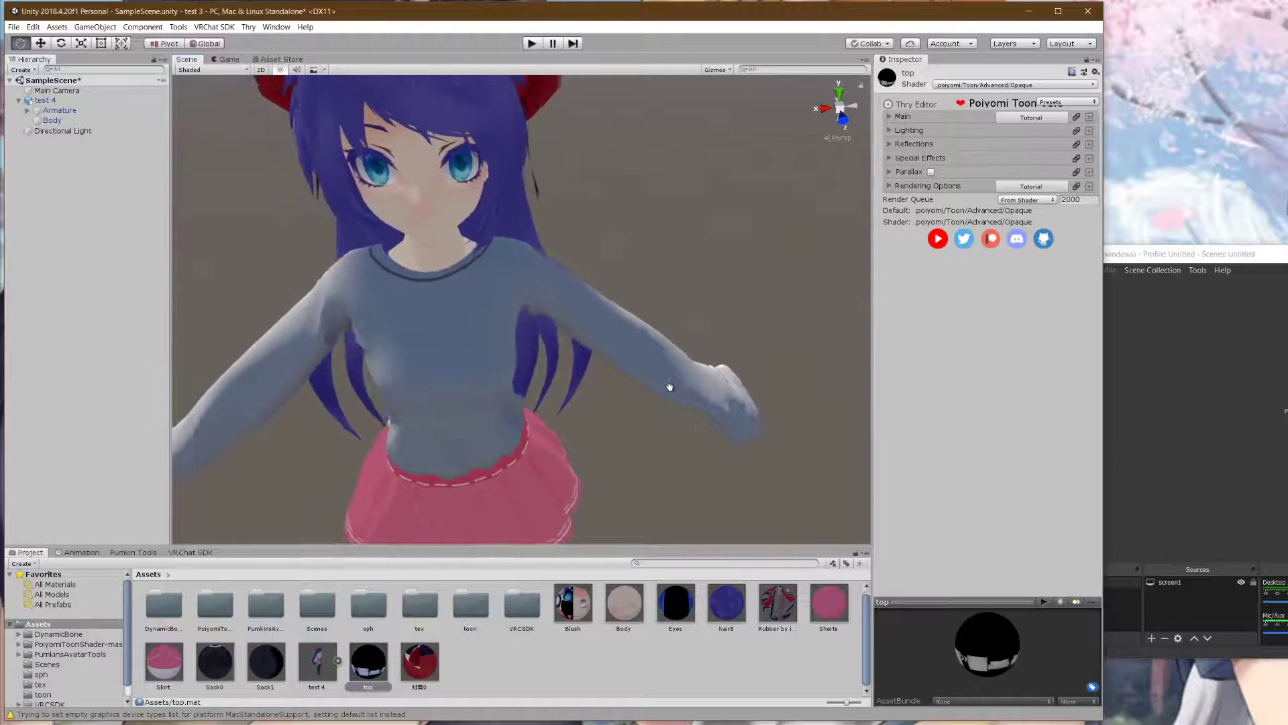
scroll(645, 396, "down", 4)
scroll(598, 374, "up", 2)
scroll(598, 374, "down", 2)
scroll(595, 375, "up", 2)
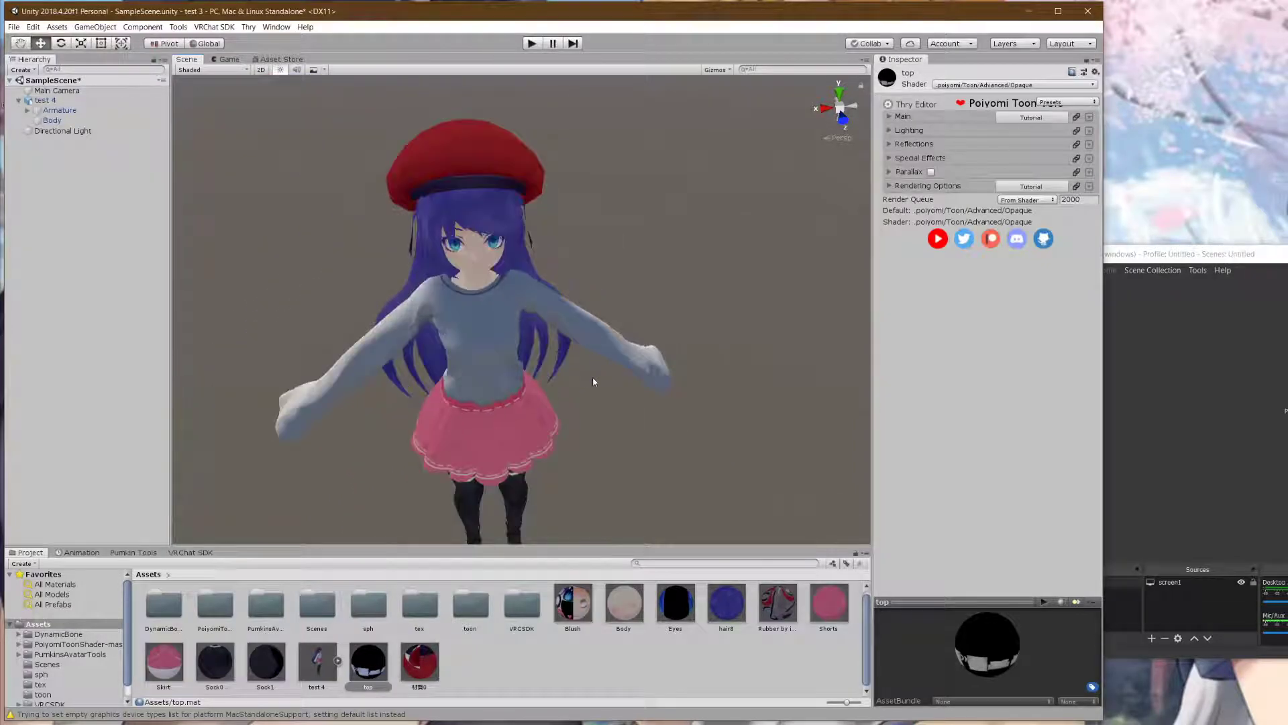
left_click(460, 650)
- Check and close the Console, then create a new folder in Assets
key("ctrl+shift+c")
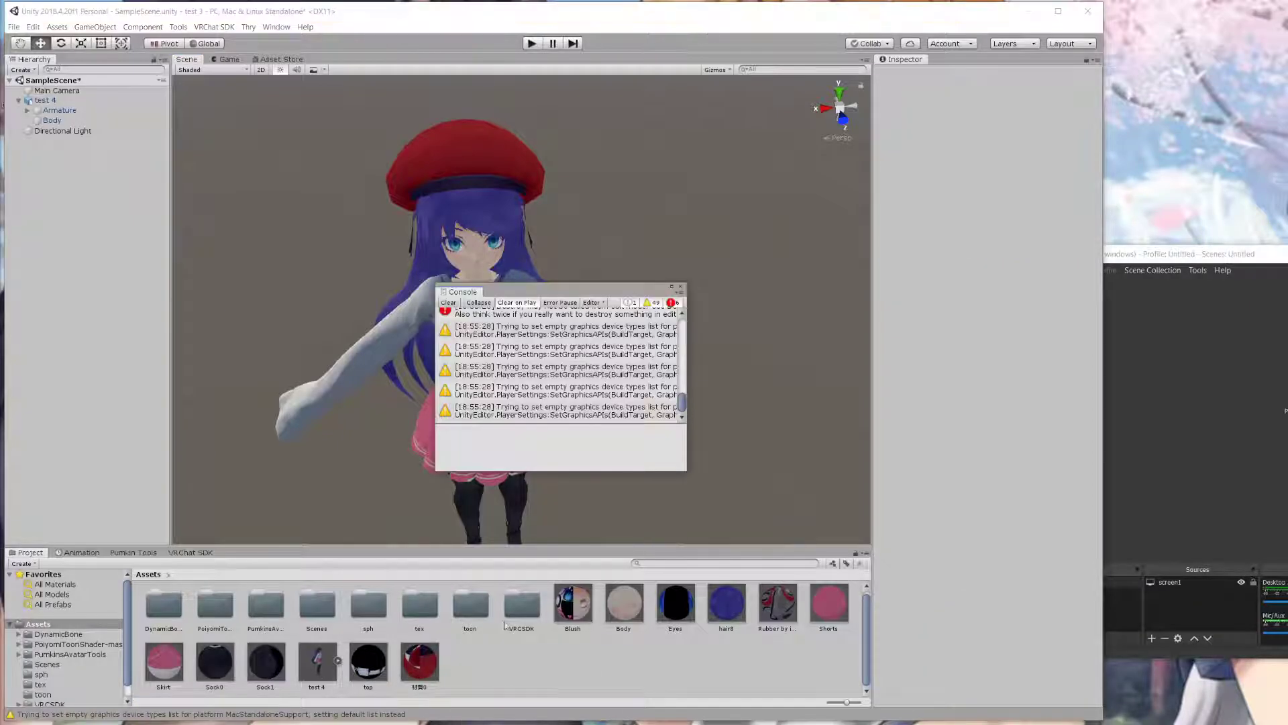
scroll(551, 381, "up", 5)
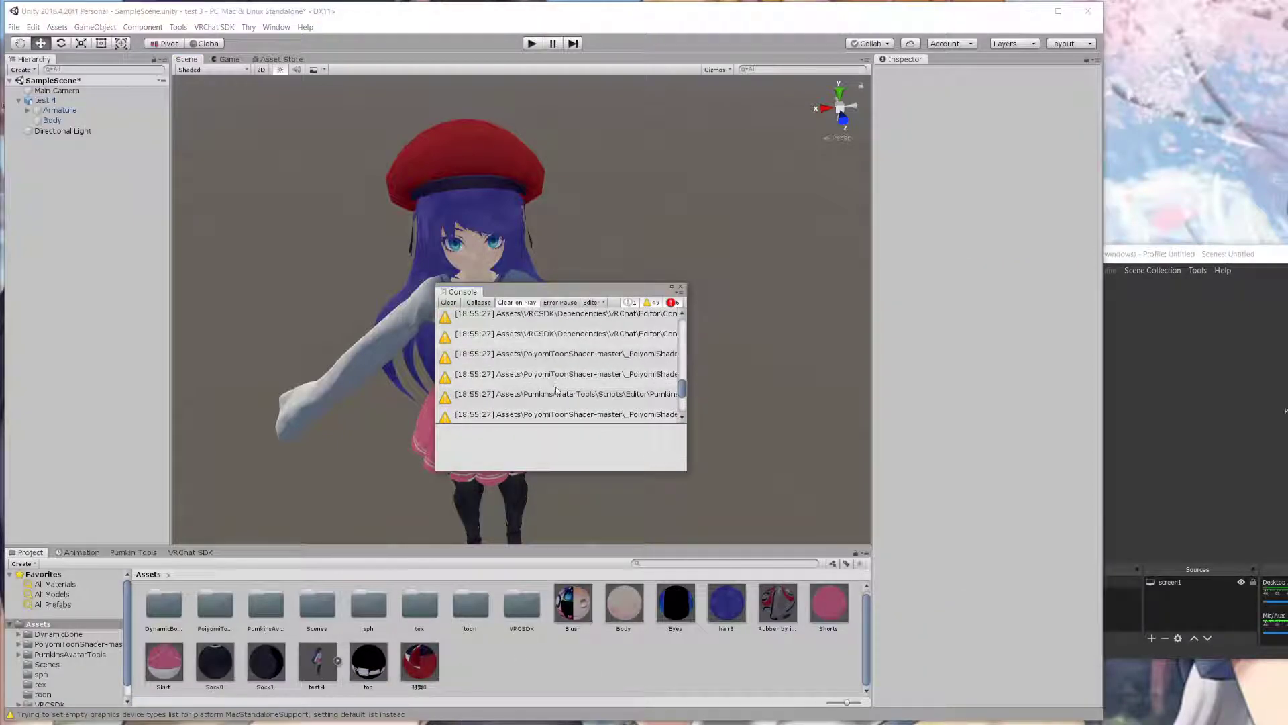
left_click(680, 289)
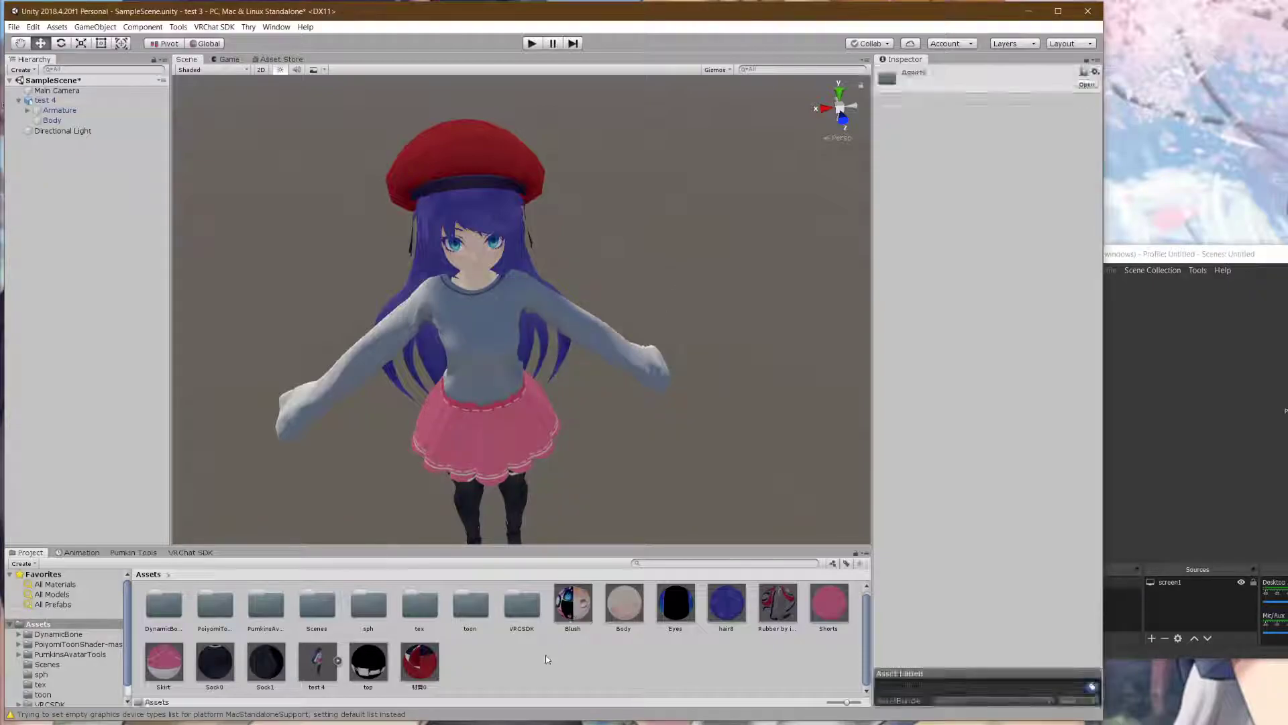
right_click(547, 656)
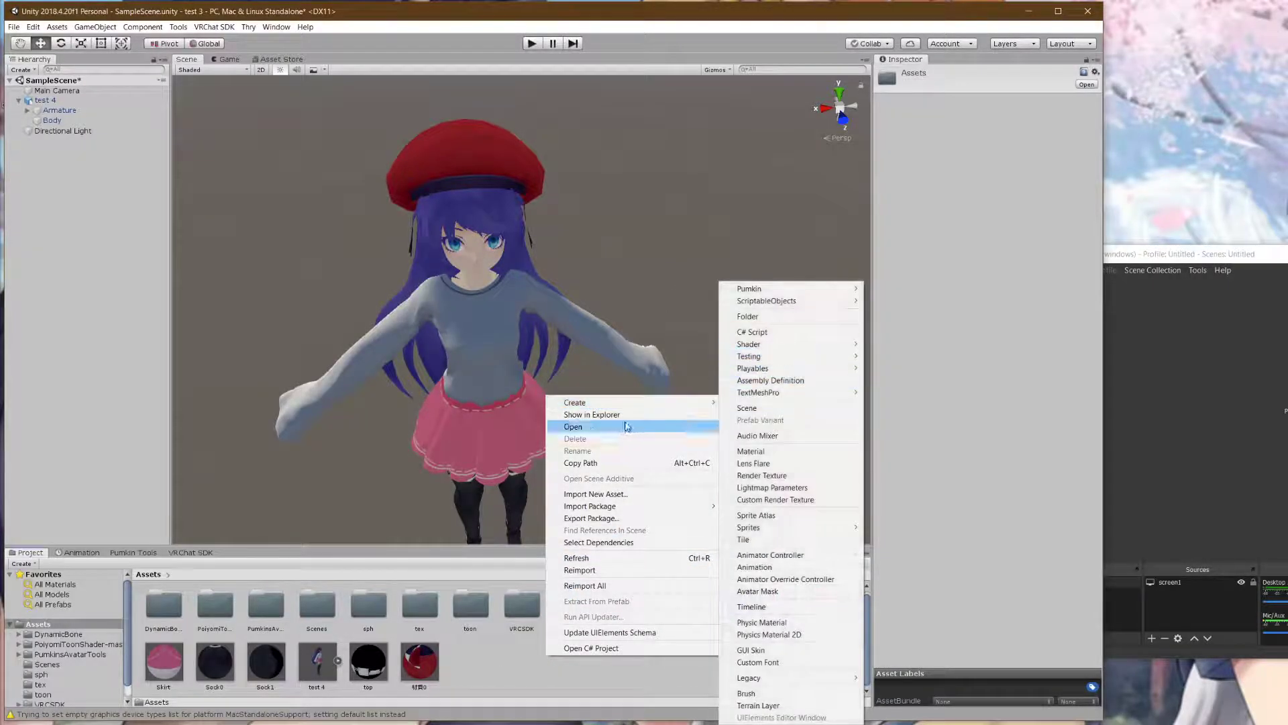
mouse_move(644, 404)
left_click(748, 316)
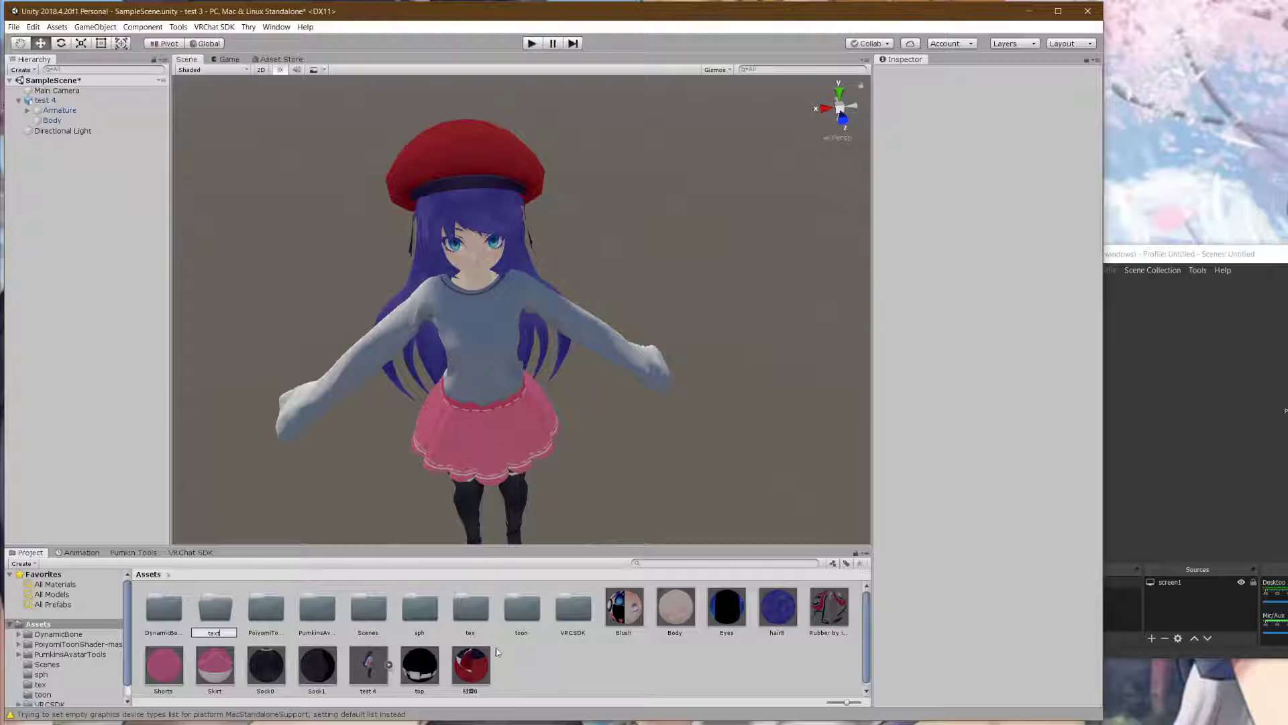
- Open the tex folder, return to the Assets root and delete the stray 'text' folder
double_click(426, 623)
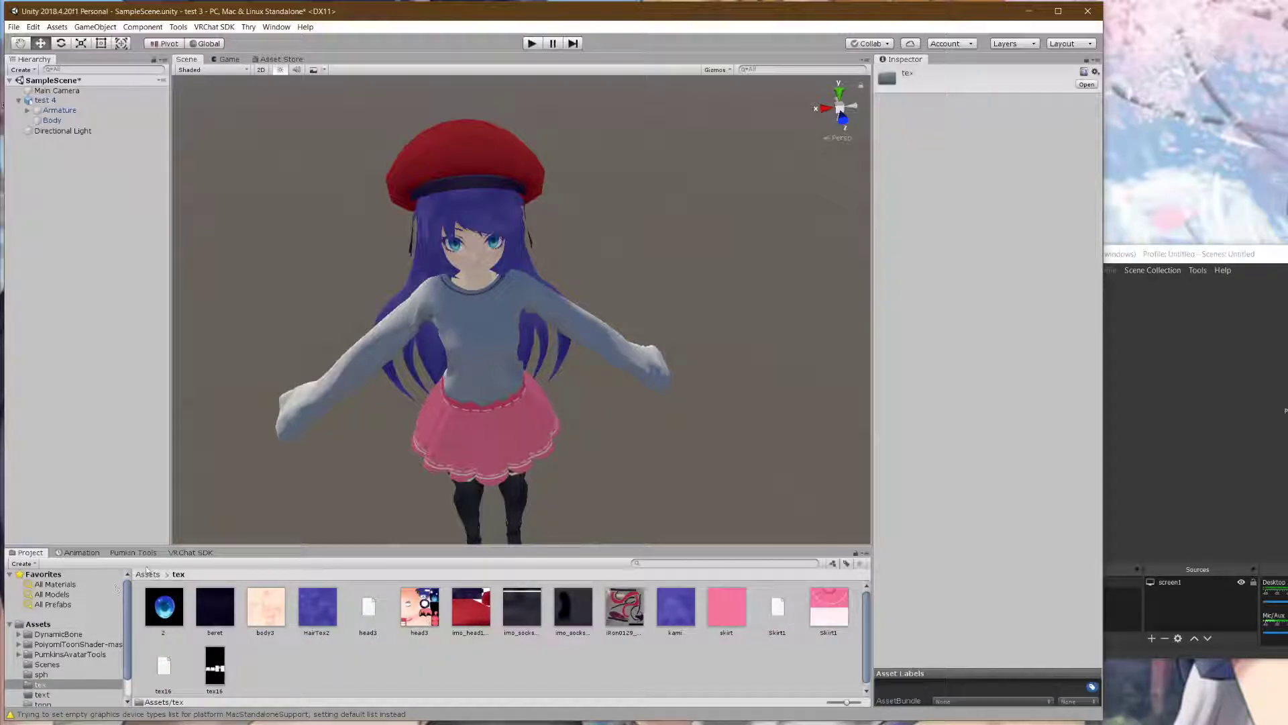
left_click(147, 575)
left_click(482, 617)
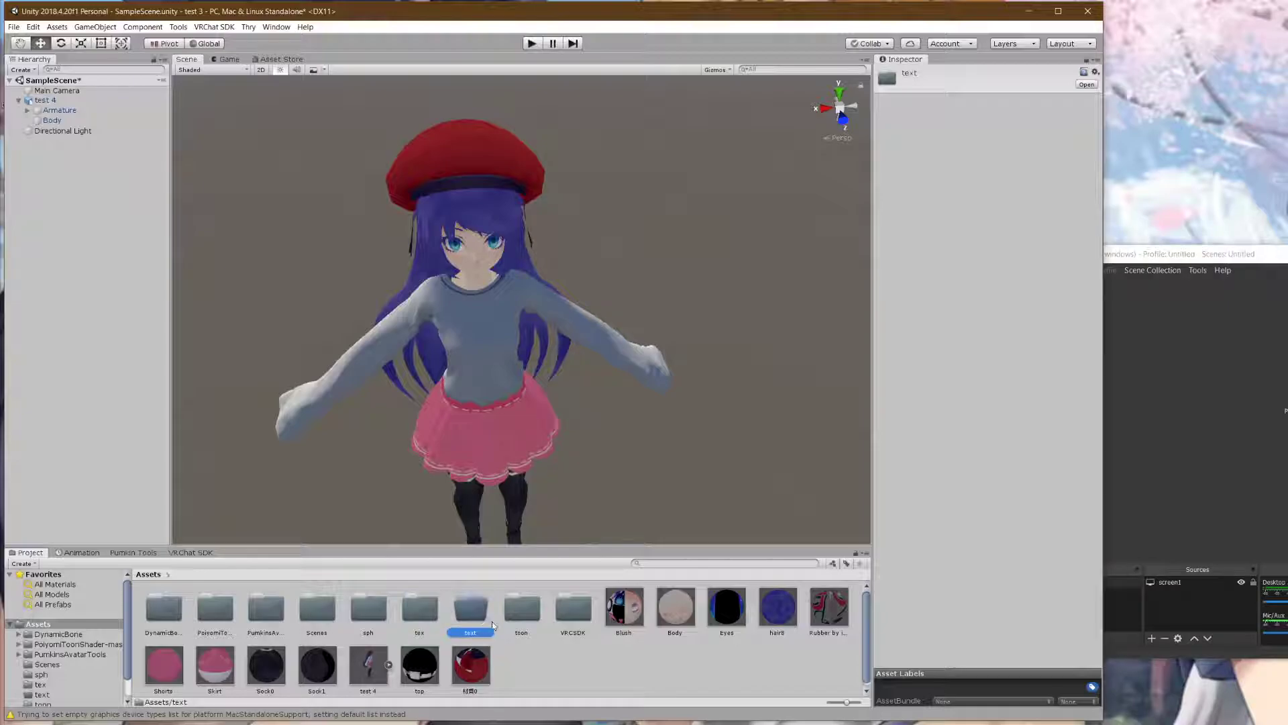
key("Delete")
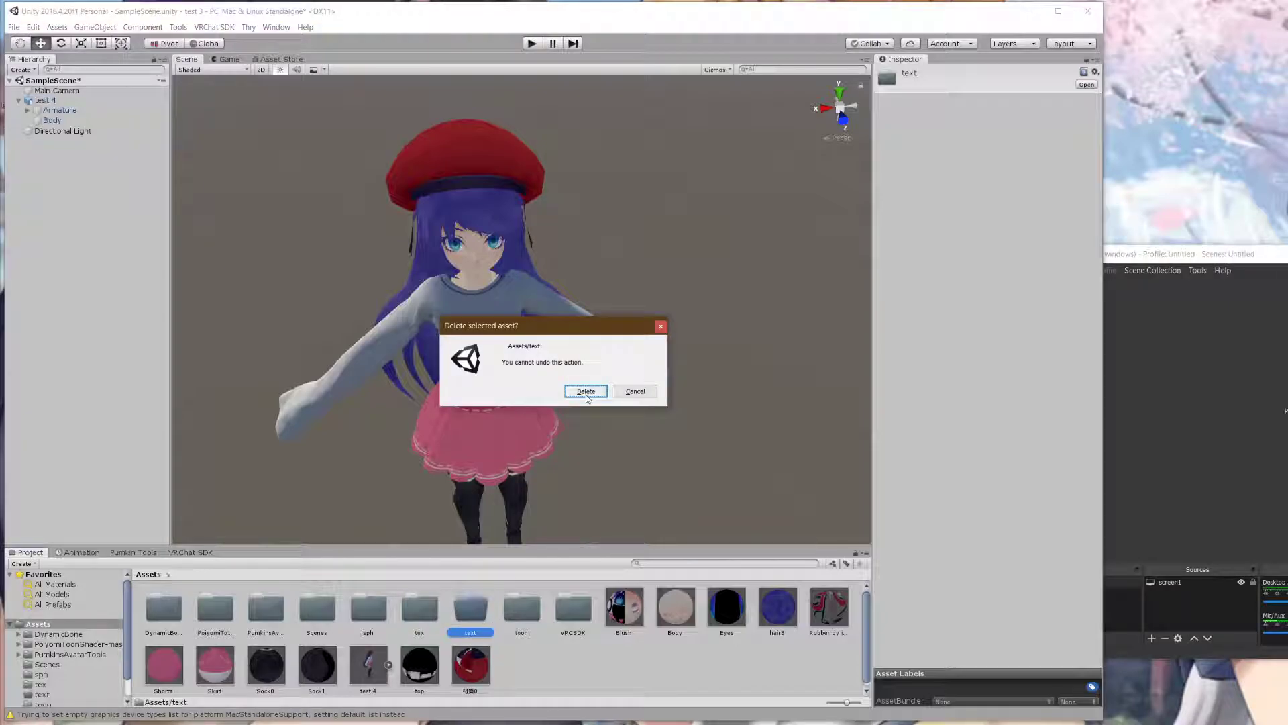
left_click(585, 391)
- Select all materials through Sock1, plus top and red hat, and move them into tex
left_click(572, 603)
left_click(266, 661, "shift")
left_click(368, 663, "ctrl")
left_click(420, 664, "ctrl")
left_click_drag(432, 633, 426, 609)
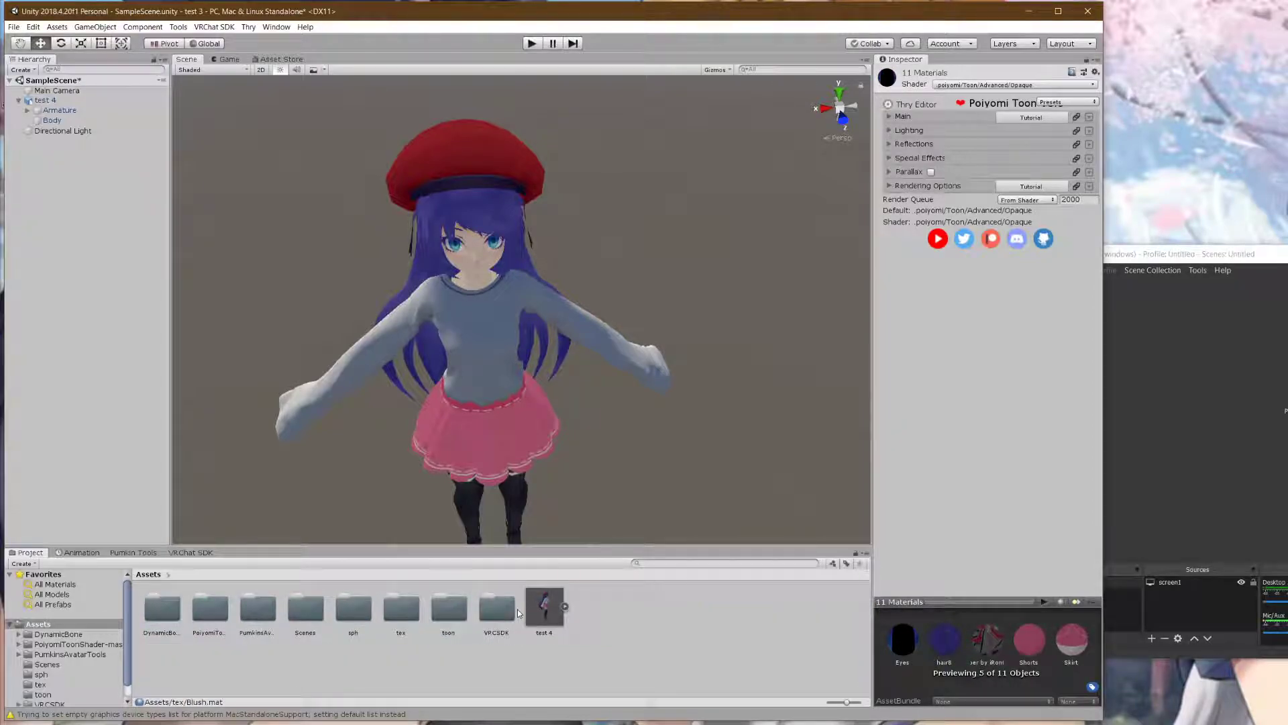
left_click(641, 636)
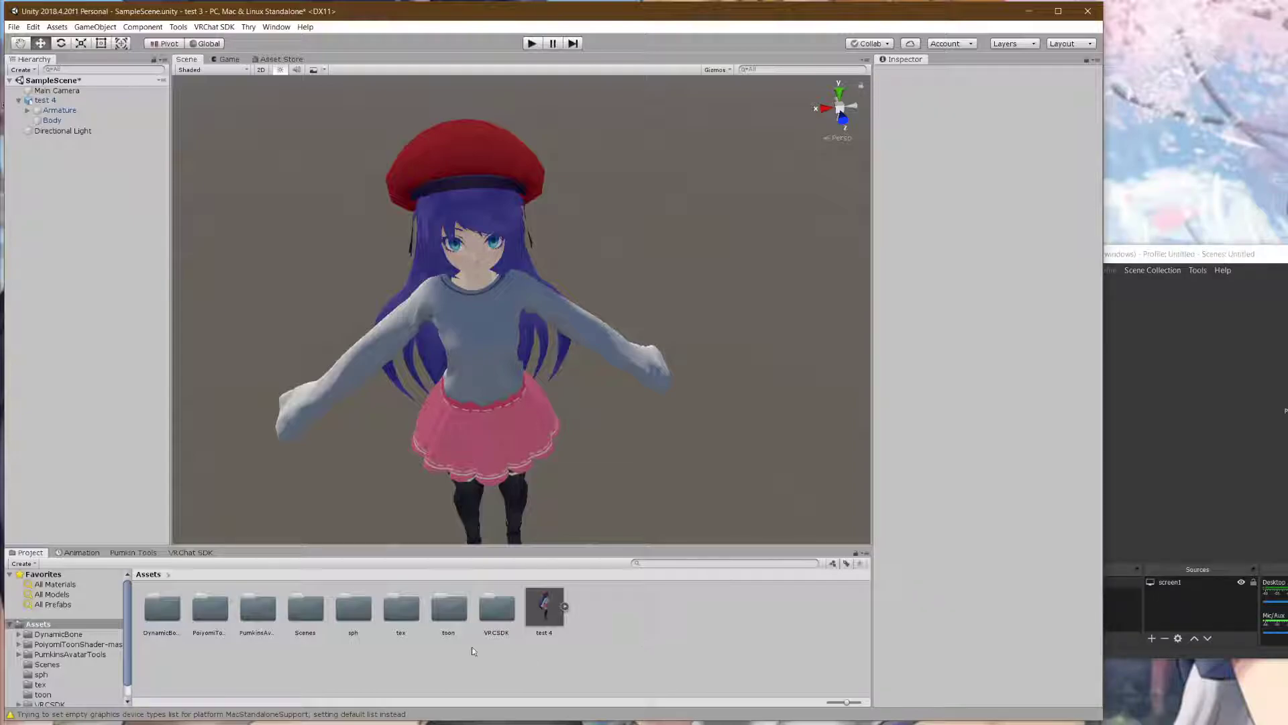
- Expand Armature and Hips, then centre the Scene view on the skirt
left_click(27, 111)
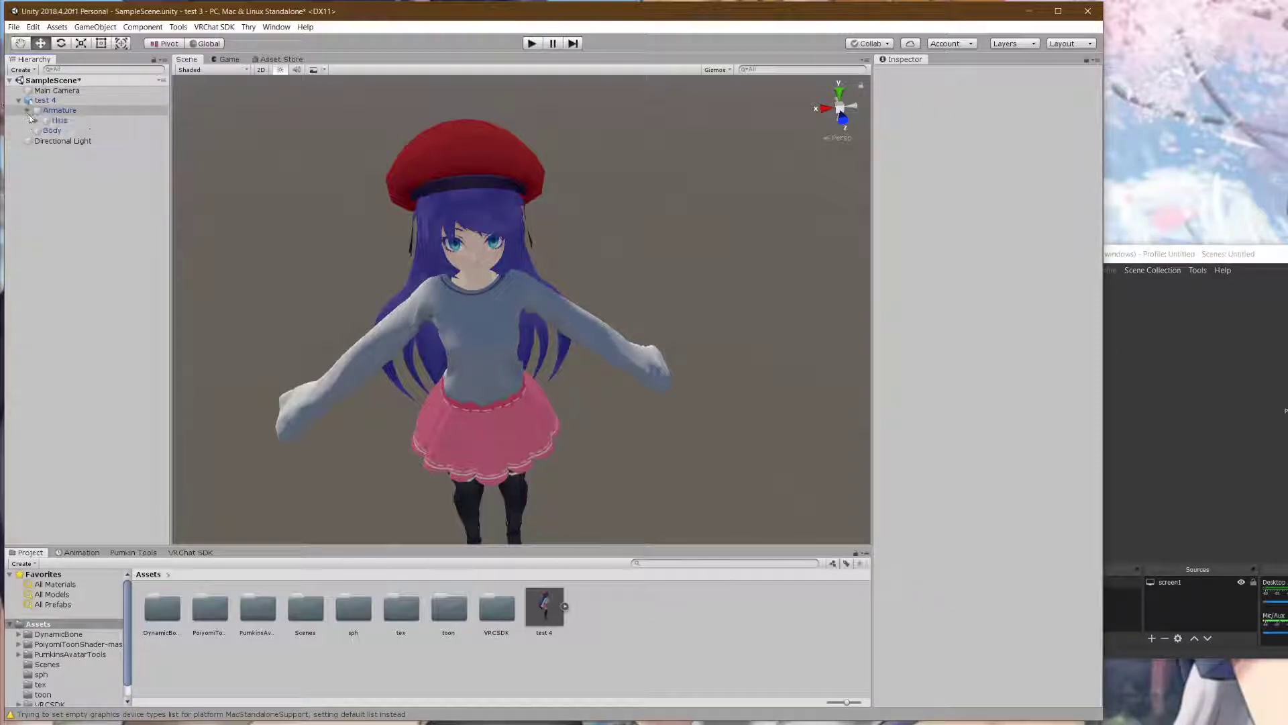
left_click(36, 120)
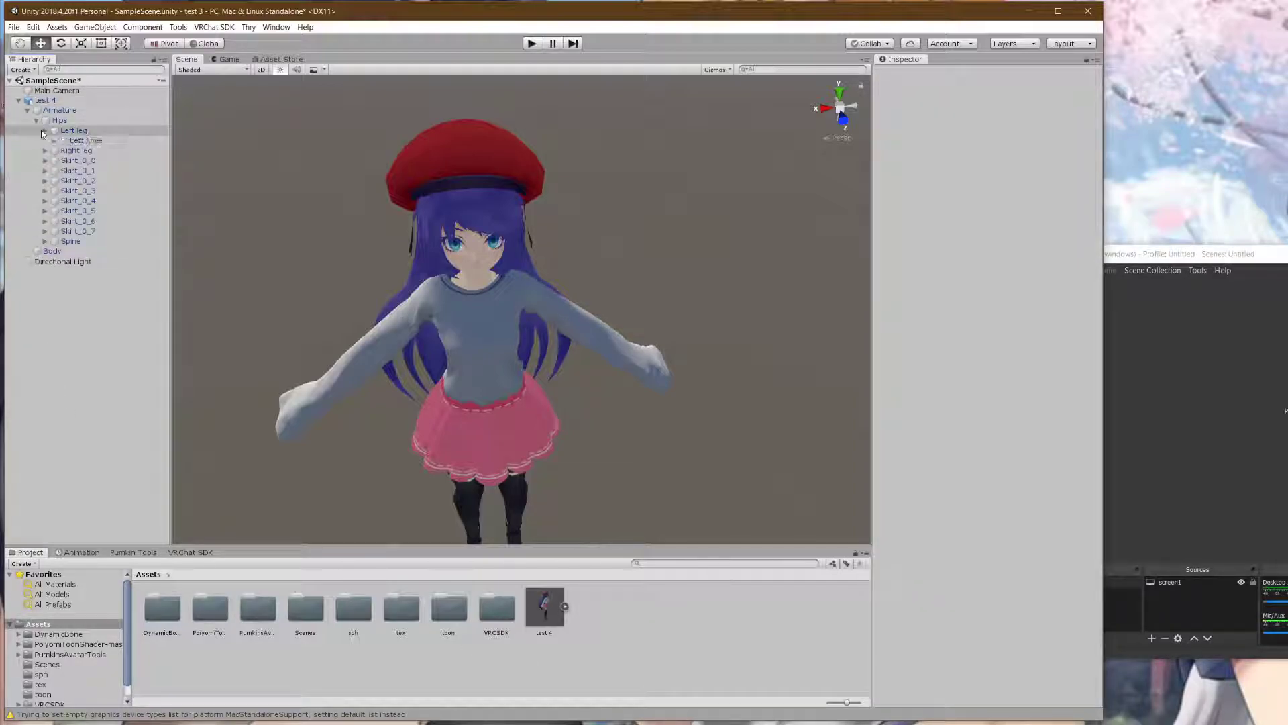
scroll(479, 410, "up", 10)
scroll(487, 406, "down", 10)
middle_click_drag(500, 401, 497, 358)
right_click_drag(497, 358, 498, 285)
middle_click_drag(496, 463, 489, 304)
scroll(497, 315, "up", 5)
scroll(503, 321, "down", 5)
scroll(504, 324, "up", 4)
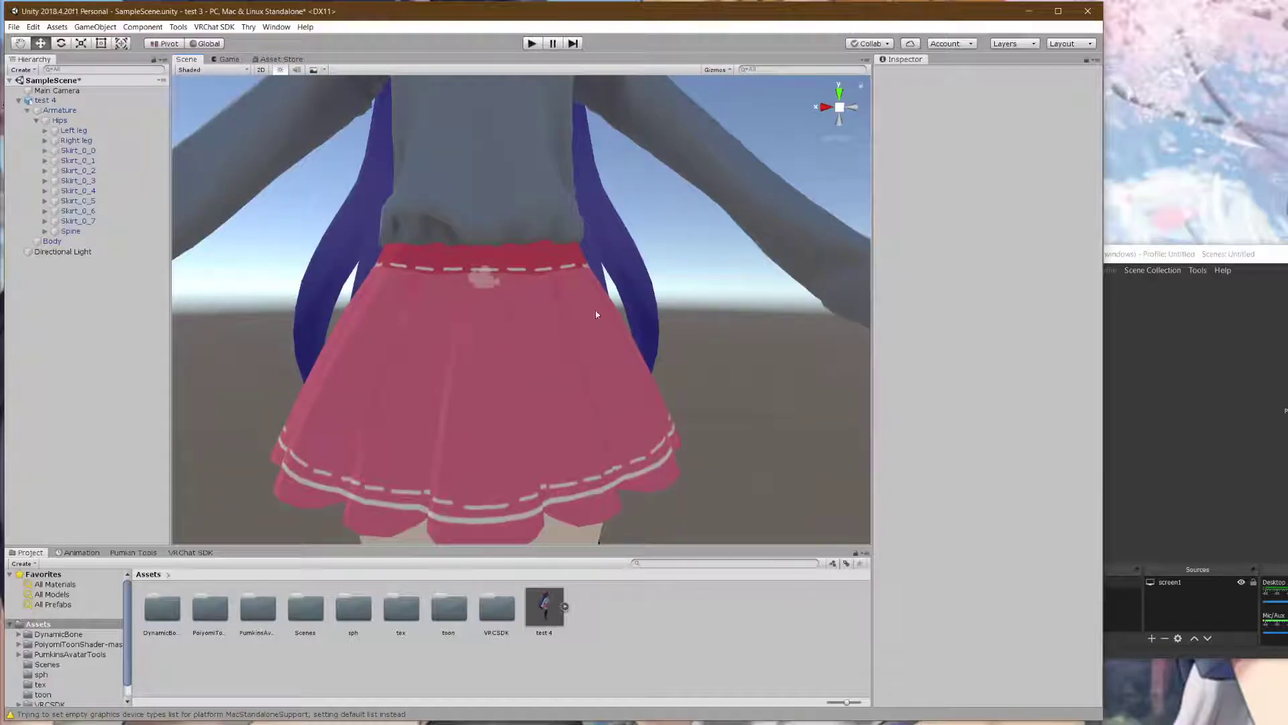
right_click_drag(597, 316, 586, 284)
middle_click_drag(581, 285, 537, 281)
scroll(537, 288, "down", 4)
right_click_drag(537, 282, 547, 316)
middle_click_drag(560, 251, 572, 274)
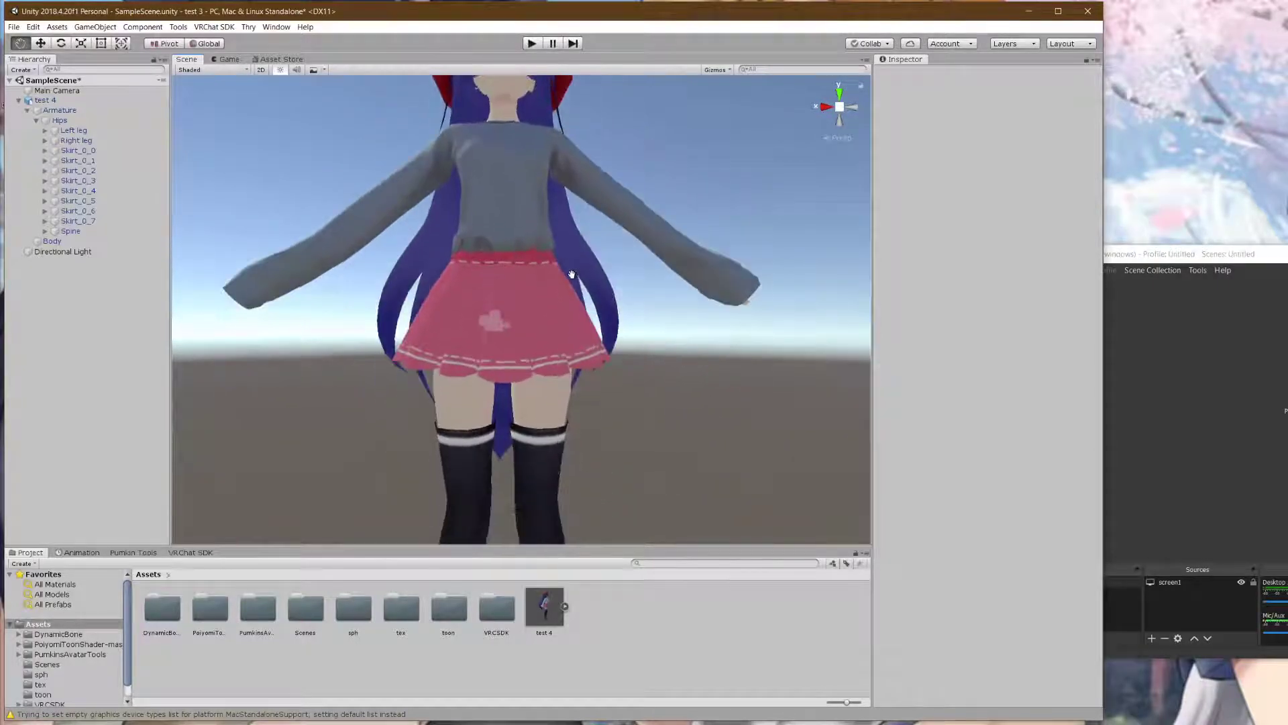
- Inspect the Skirt_0_0 through Skirt_0_3 bones one by one
left_click(86, 151)
left_click(86, 160)
left_click(85, 170)
left_click(83, 180)
left_click(83, 161)
- Select Hips, then open the Dynamic Bone reference screenshot from Pictures
left_click(74, 121)
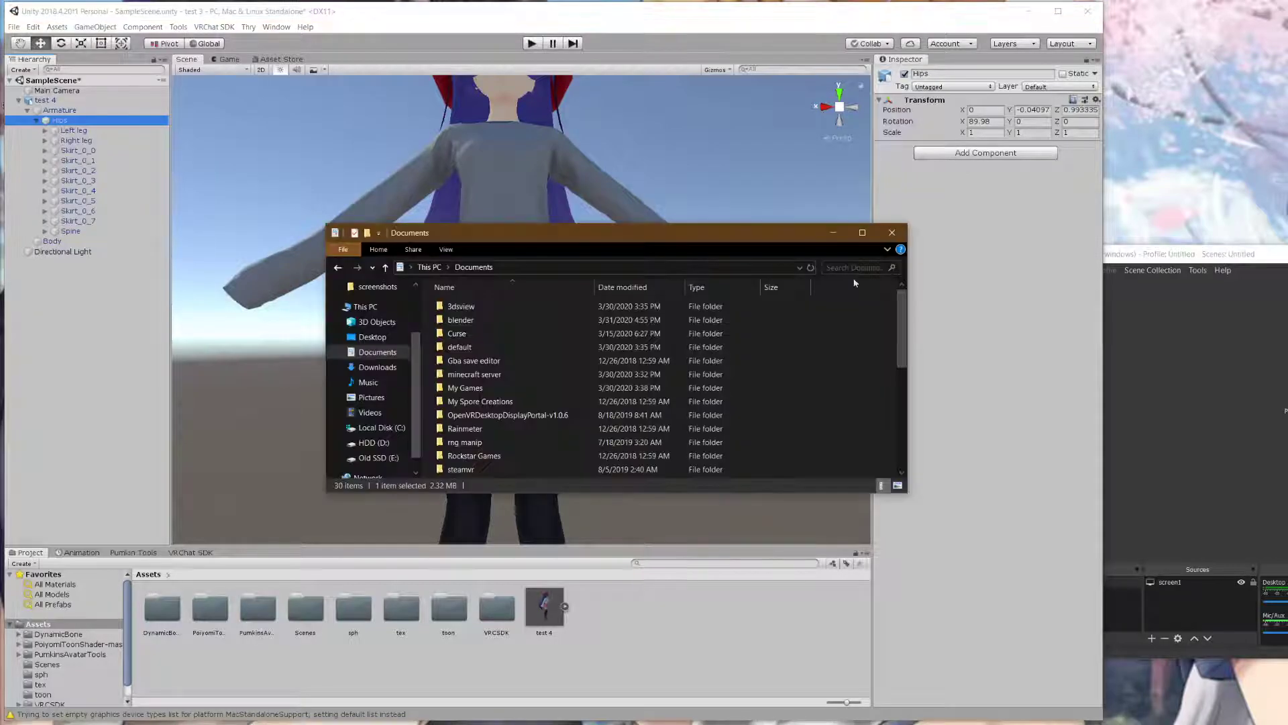
left_click(385, 397)
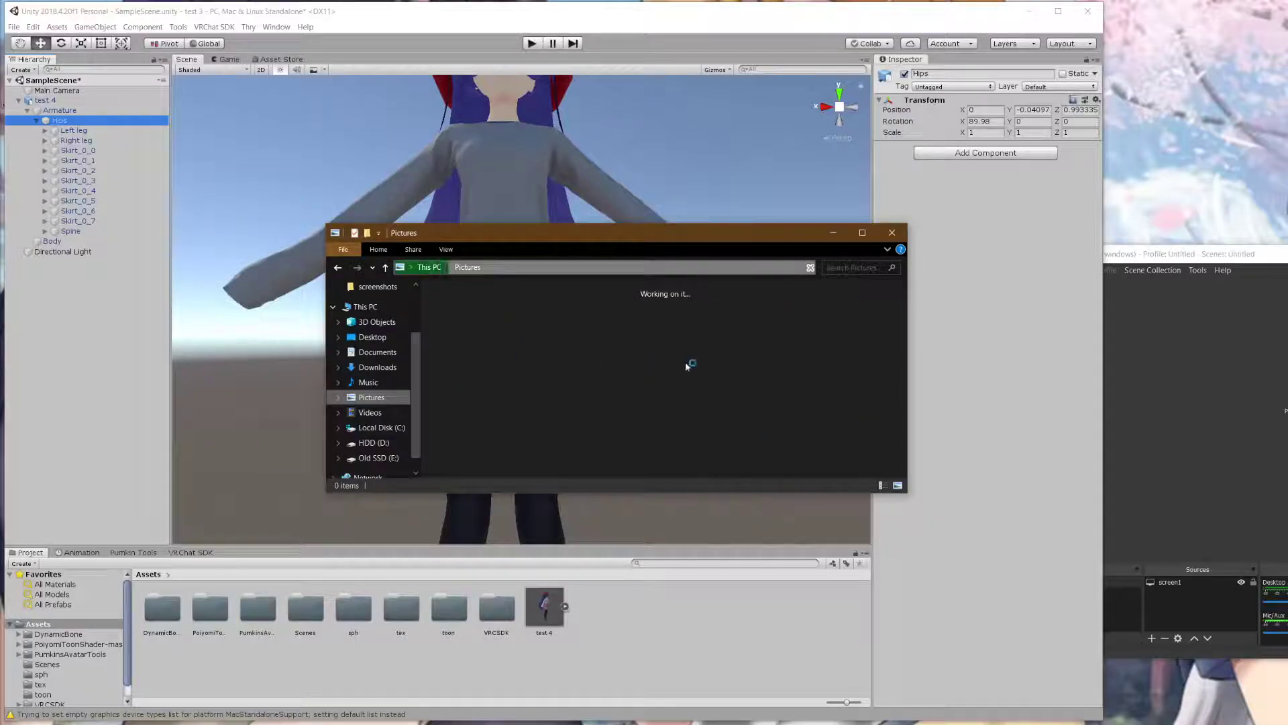
scroll(792, 429, "down", 5)
scroll(791, 409, "up", 2)
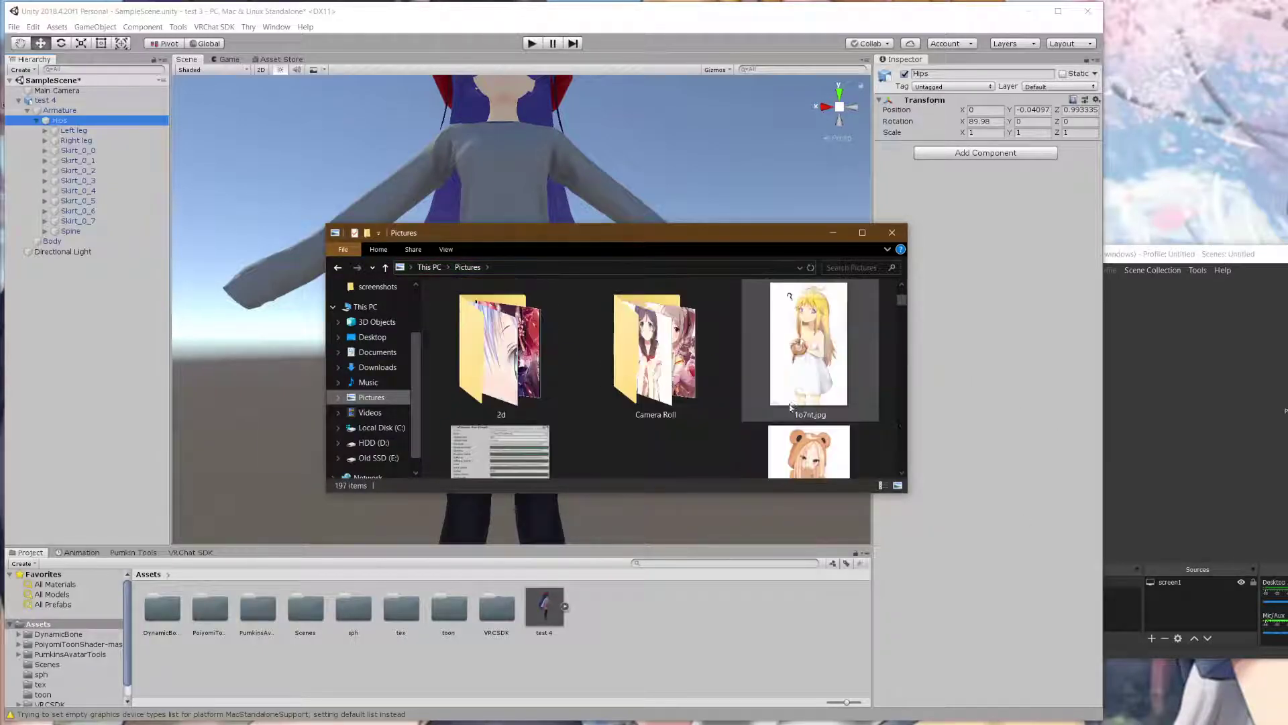
scroll(542, 442, "down", 2)
double_click(542, 443)
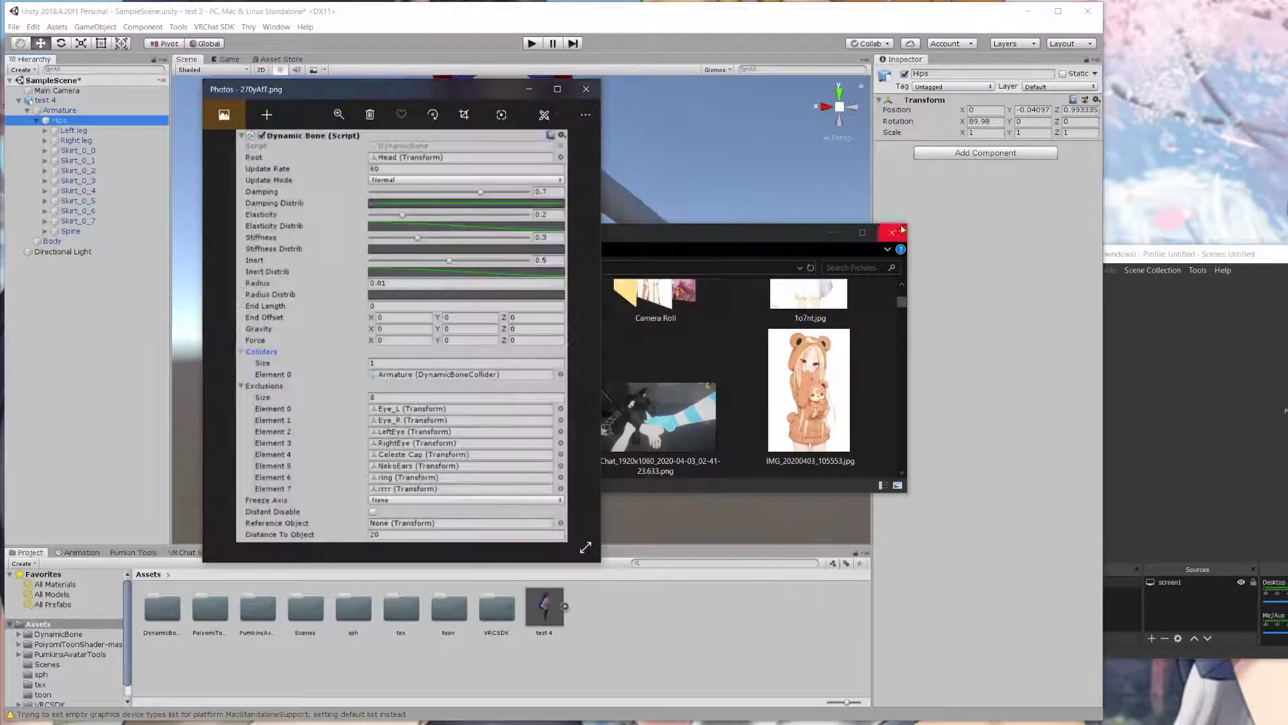
- Close Explorer and move the Photos reference screenshot beside the Unity editor
left_click(898, 230)
left_click_drag(443, 88, 1287, 73)
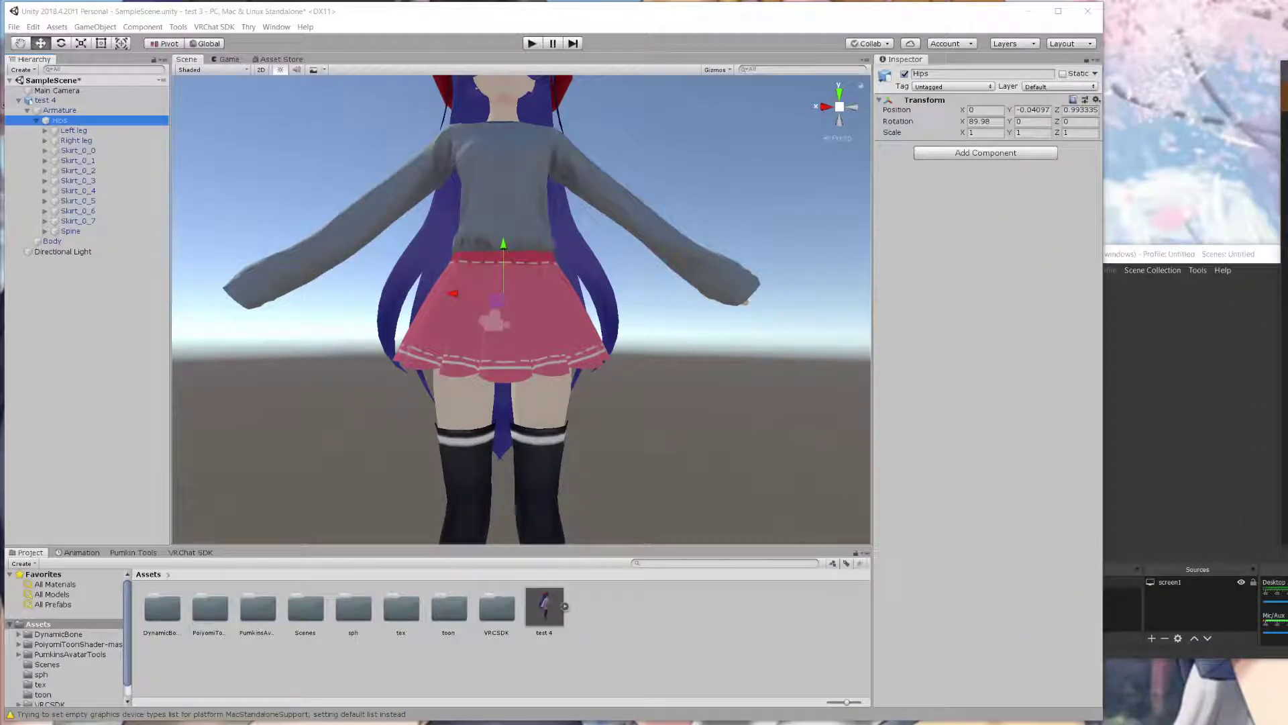
- Add a Dynamic Bone component to the Hips bone
left_click(960, 154)
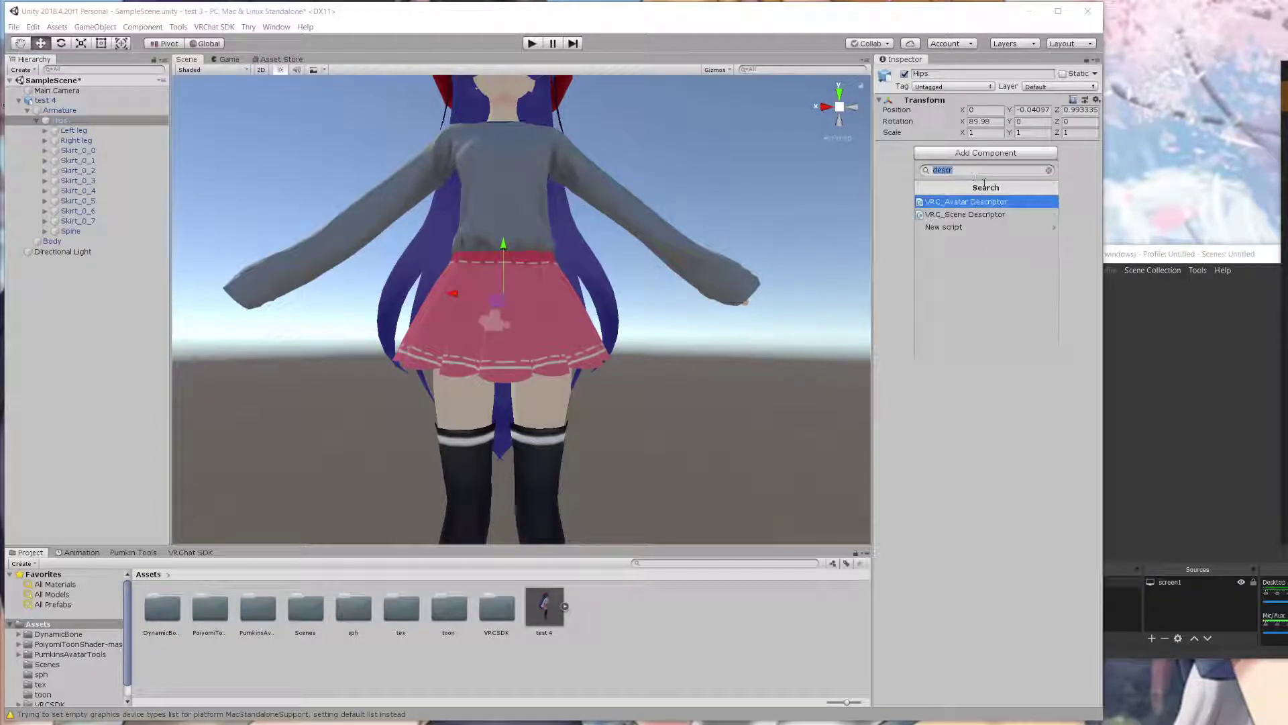
key("BackSpace")
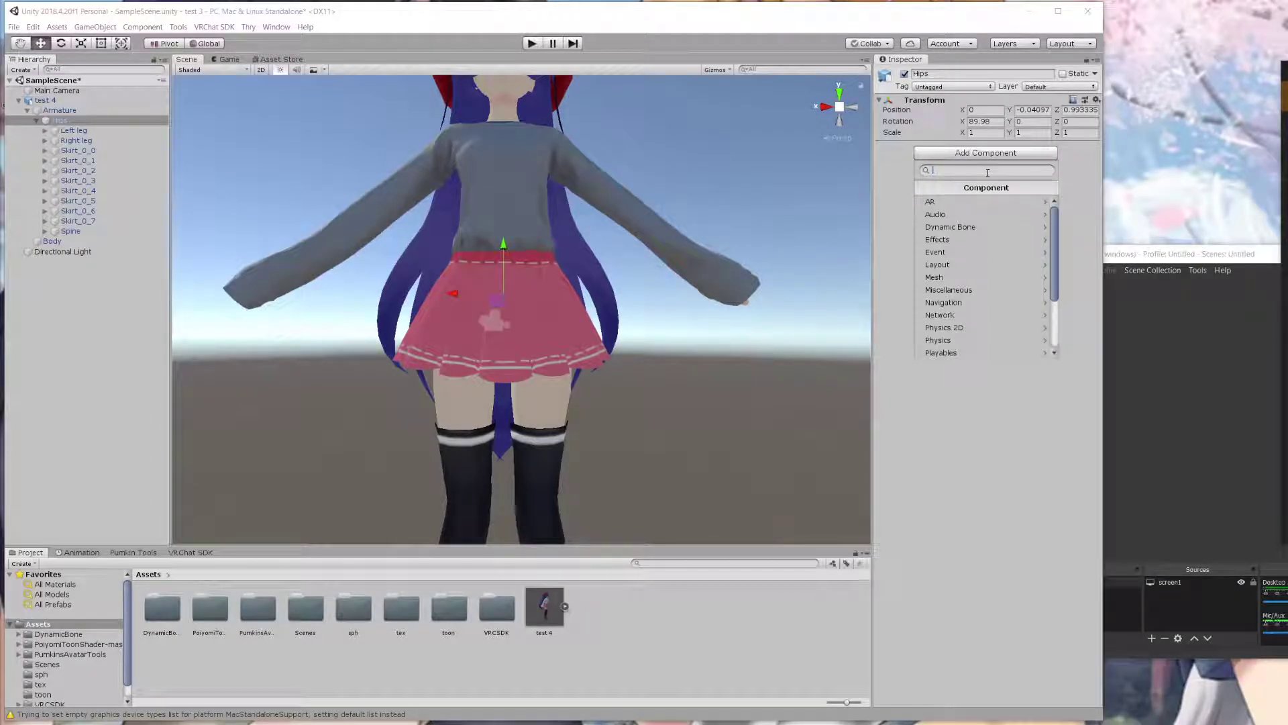
left_click(986, 226)
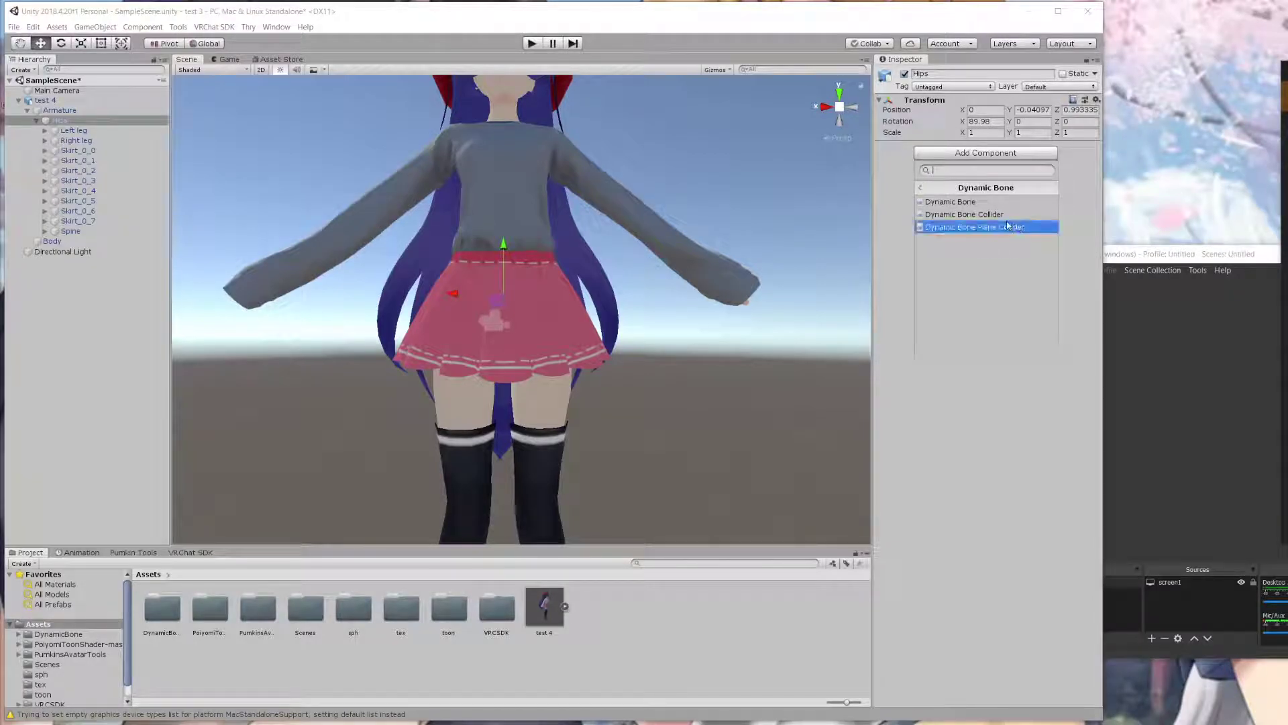
left_click(980, 201)
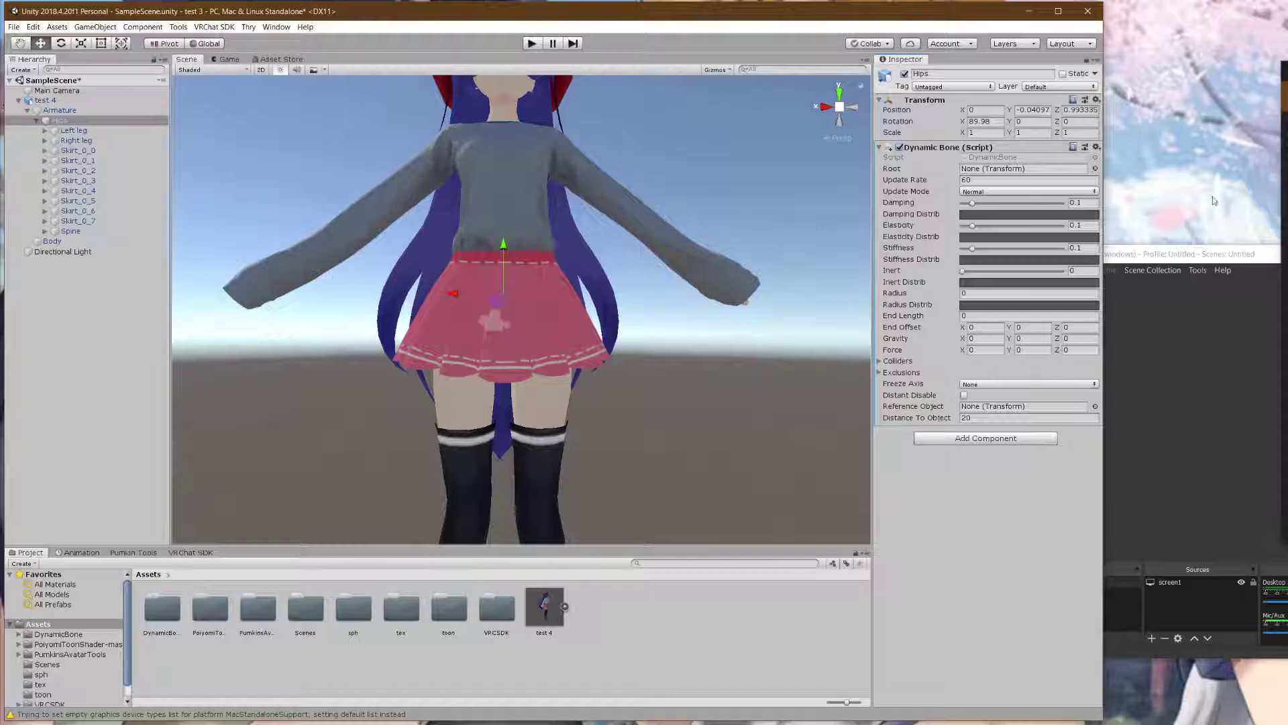
- Set Damping 0.7, Elasticity 0.2, Stiffness 0.3, Inert 0.5 and Radius 0.01
left_click(1086, 202)
type("0.7")
left_click(1085, 225)
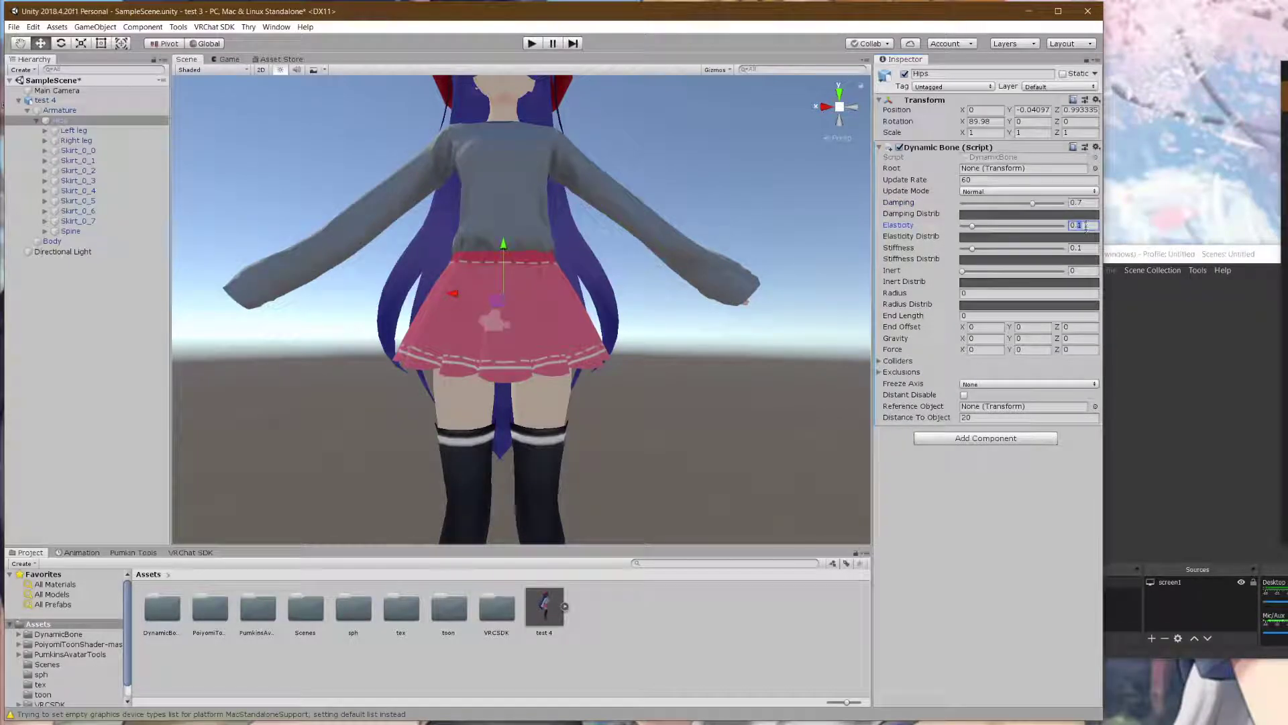
type("0.2")
left_click(1087, 248)
type("0.3")
left_click(1082, 270)
type(".5")
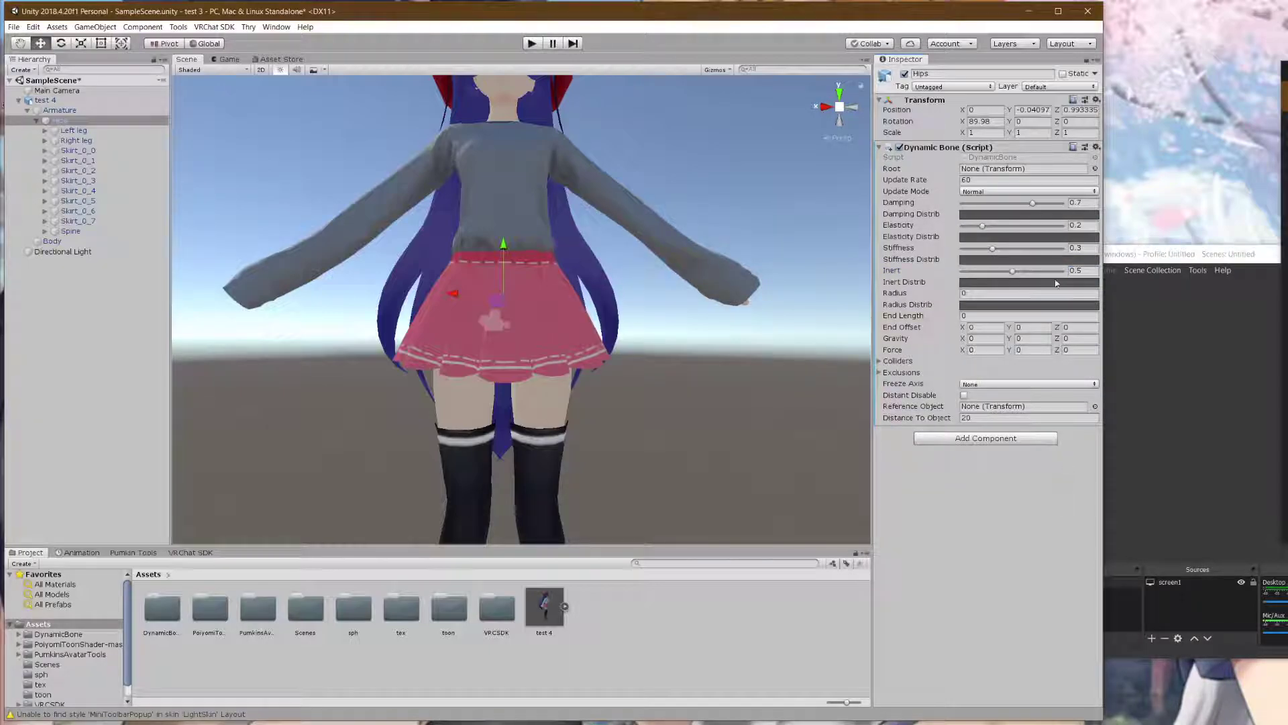
left_click(997, 293)
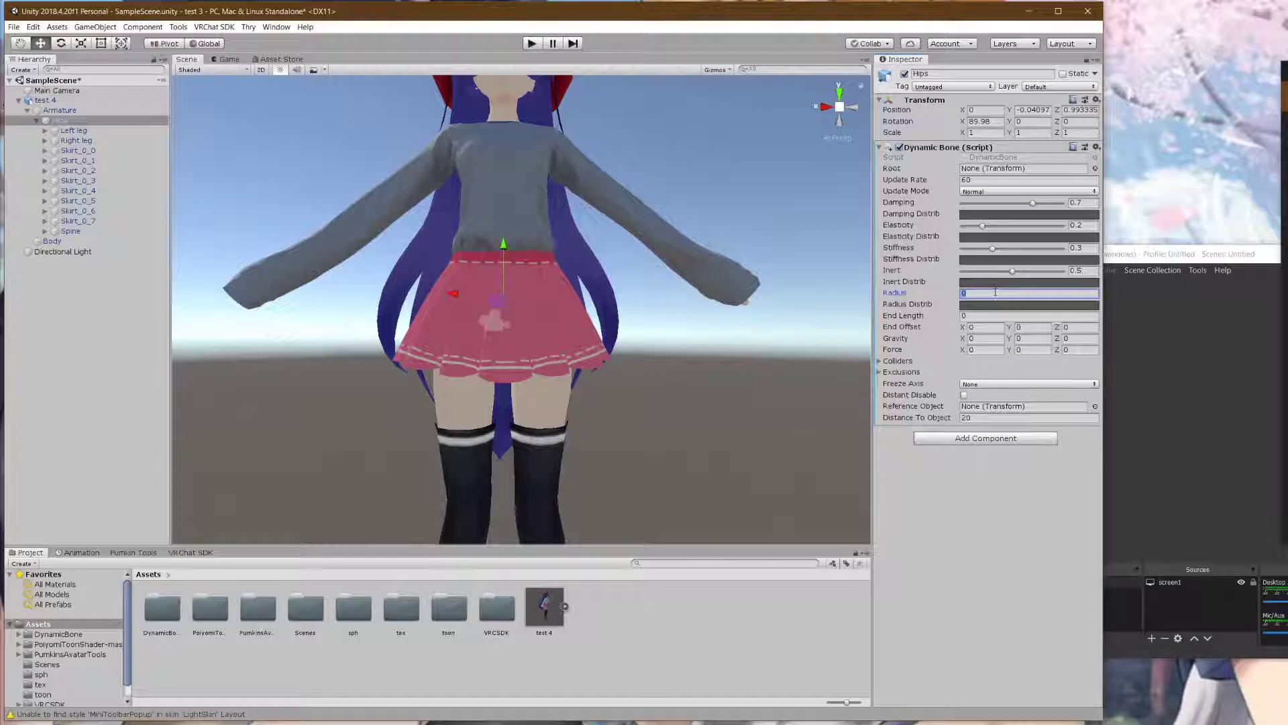
type("0.")
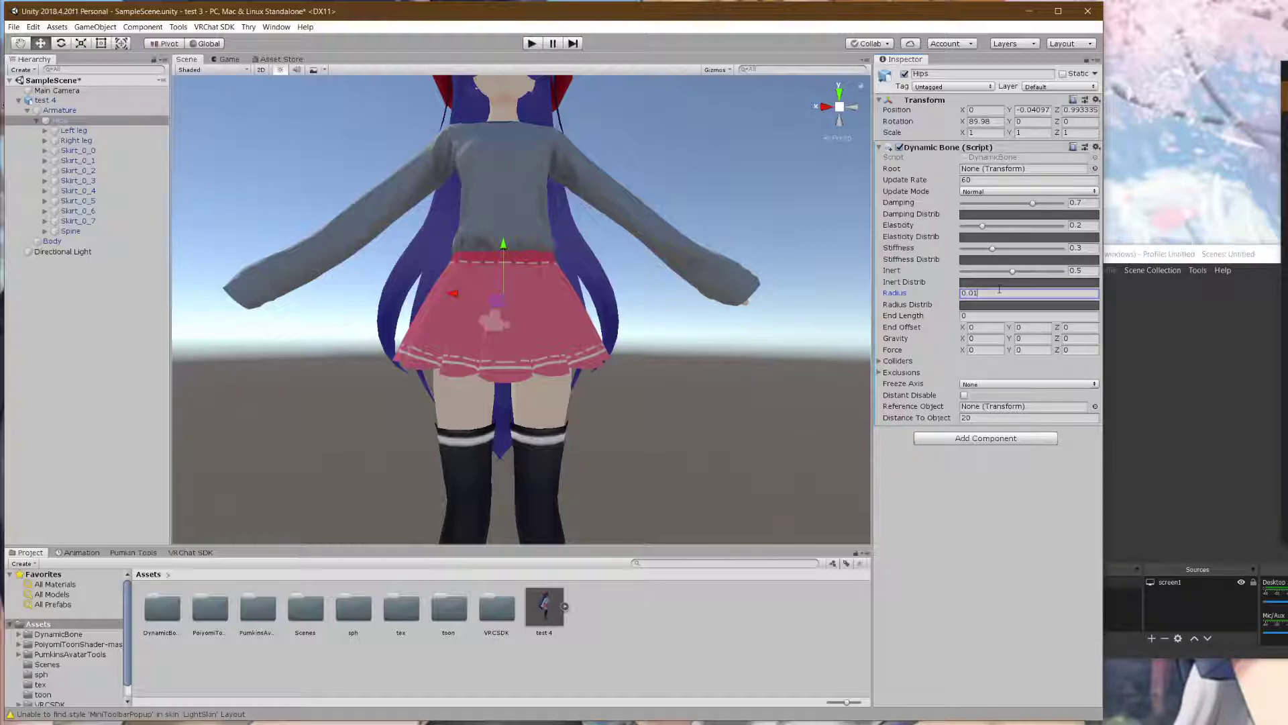
type("01")
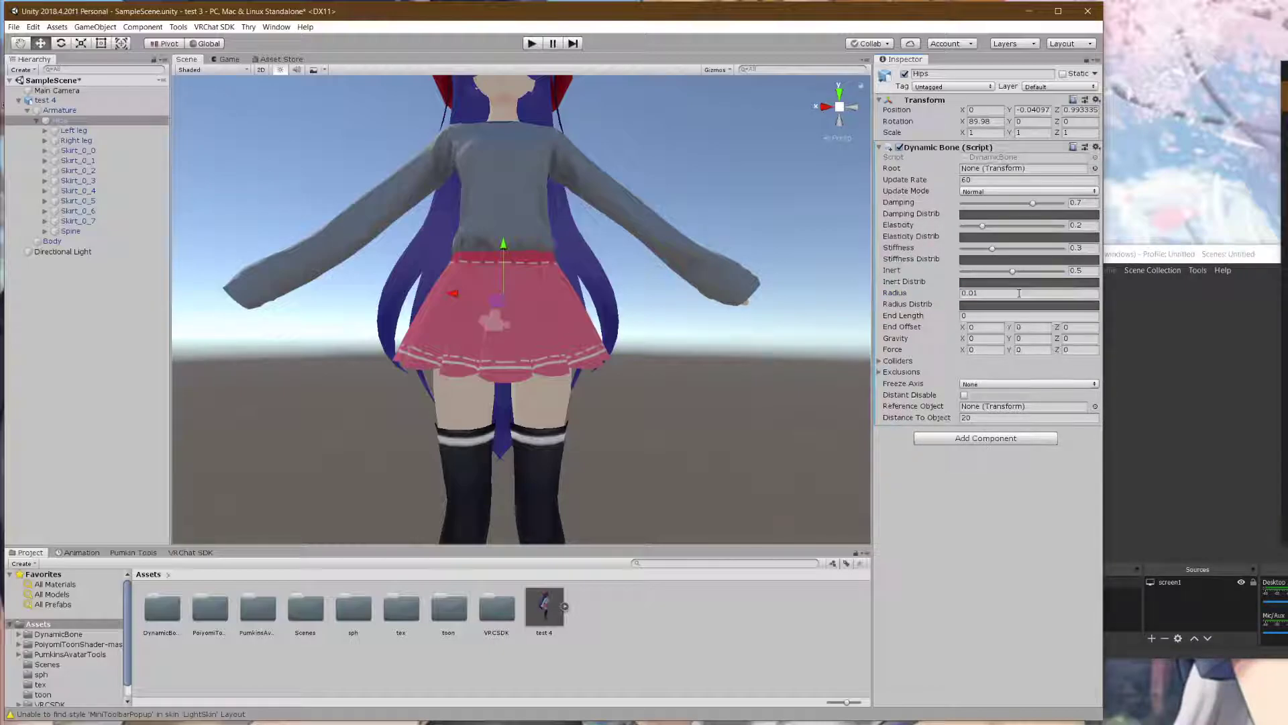
left_click(103, 120)
- Assign Hips as the Dynamic Bone's root bone
left_click_drag(103, 120, 984, 173)
scroll(552, 307, "up", 3)
scroll(549, 311, "down", 3)
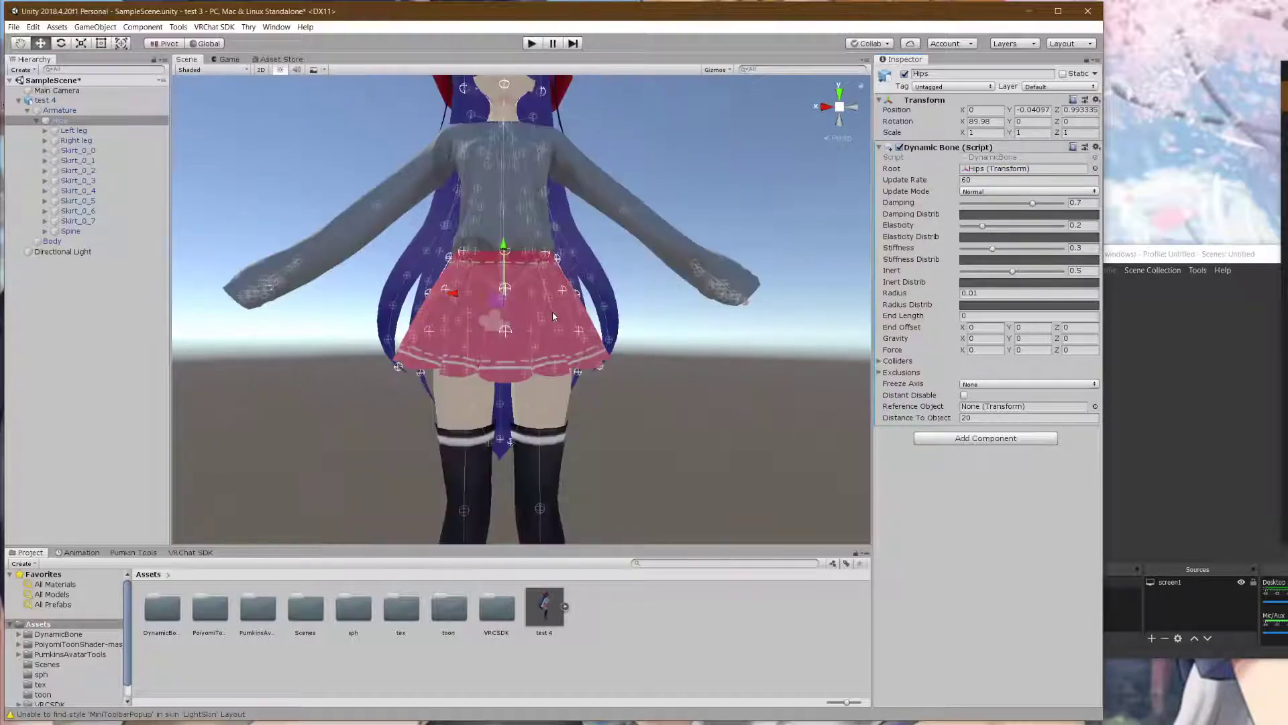
- Expand the Colliders and Exclusions lists and set the Colliders size to 4
left_click(880, 373)
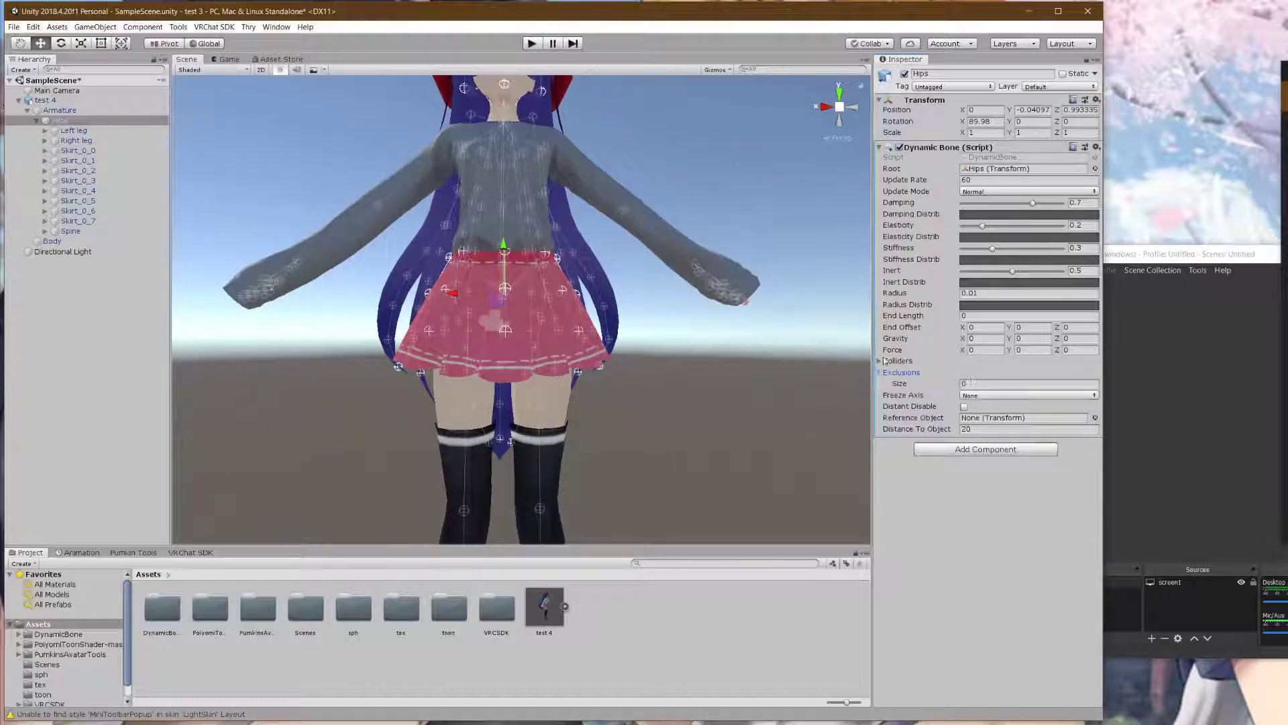
left_click(884, 361)
left_click(972, 374)
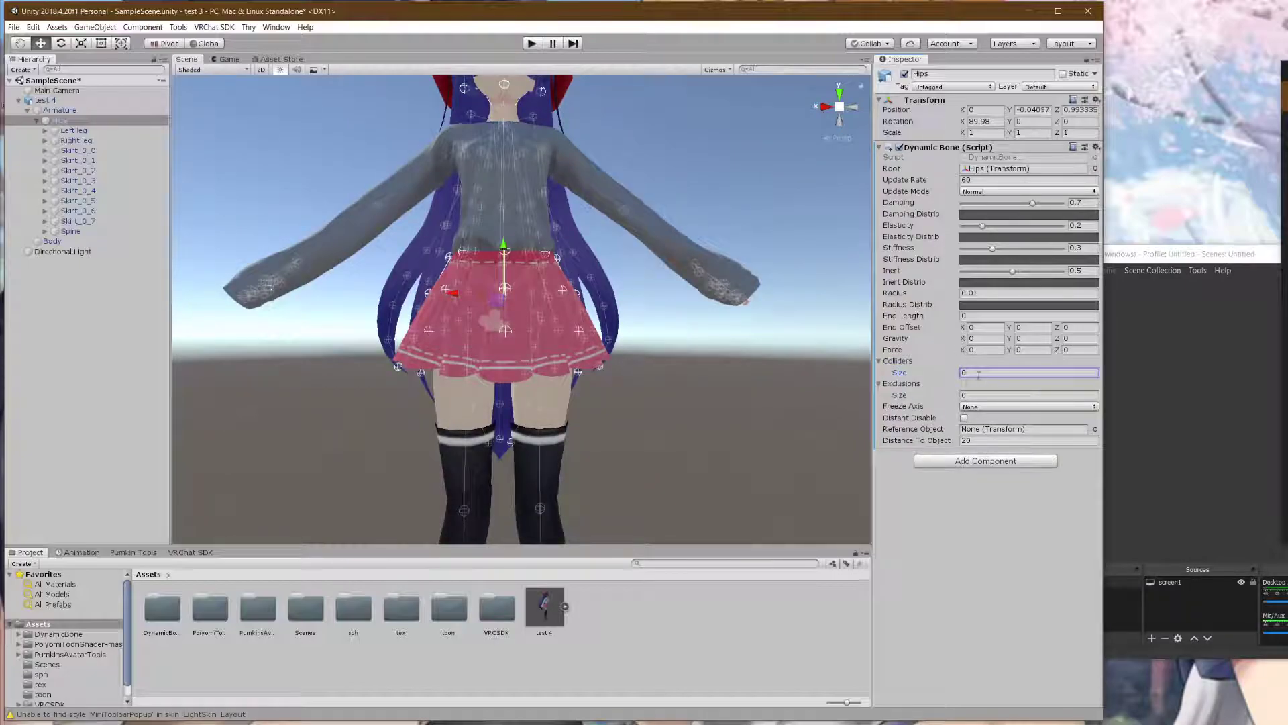
type("2")
key("Return")
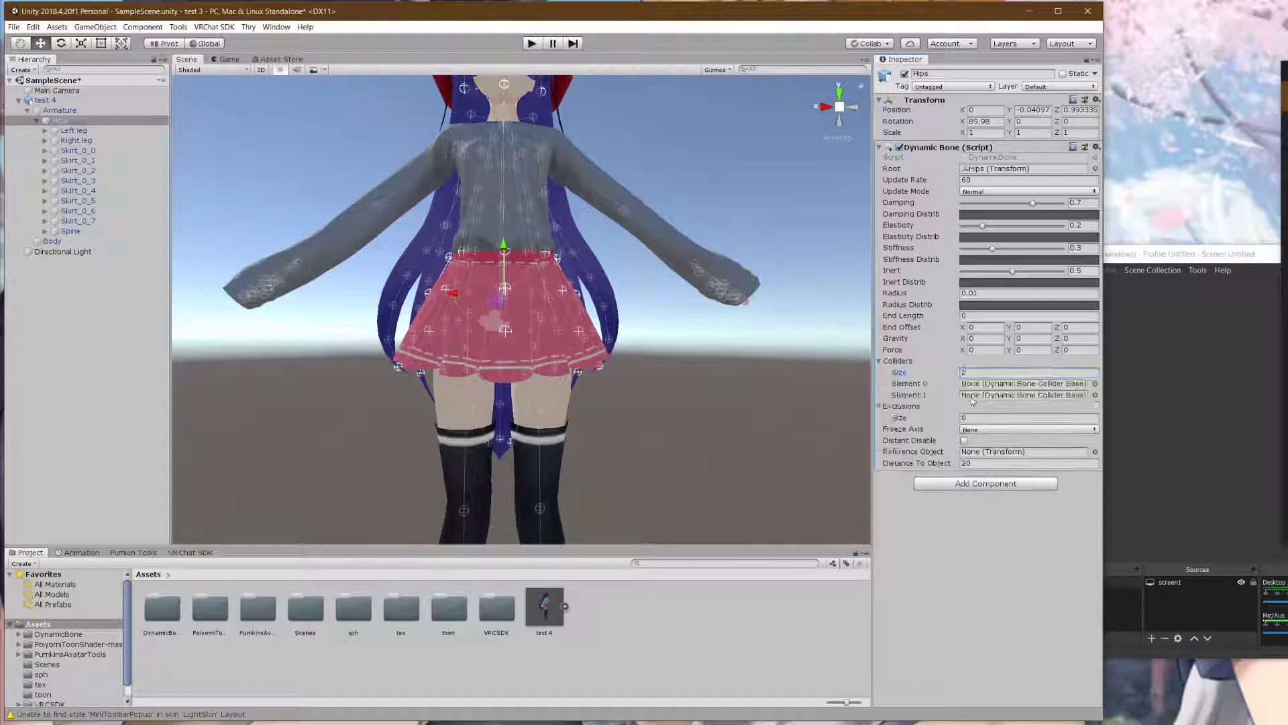
scroll(656, 385, "up", 3)
middle_click_drag(618, 420, 630, 345)
left_click_drag(630, 344, 598, 300, "alt")
middle_click_drag(598, 299, 624, 282)
left_click_drag(624, 282, 598, 313, "alt")
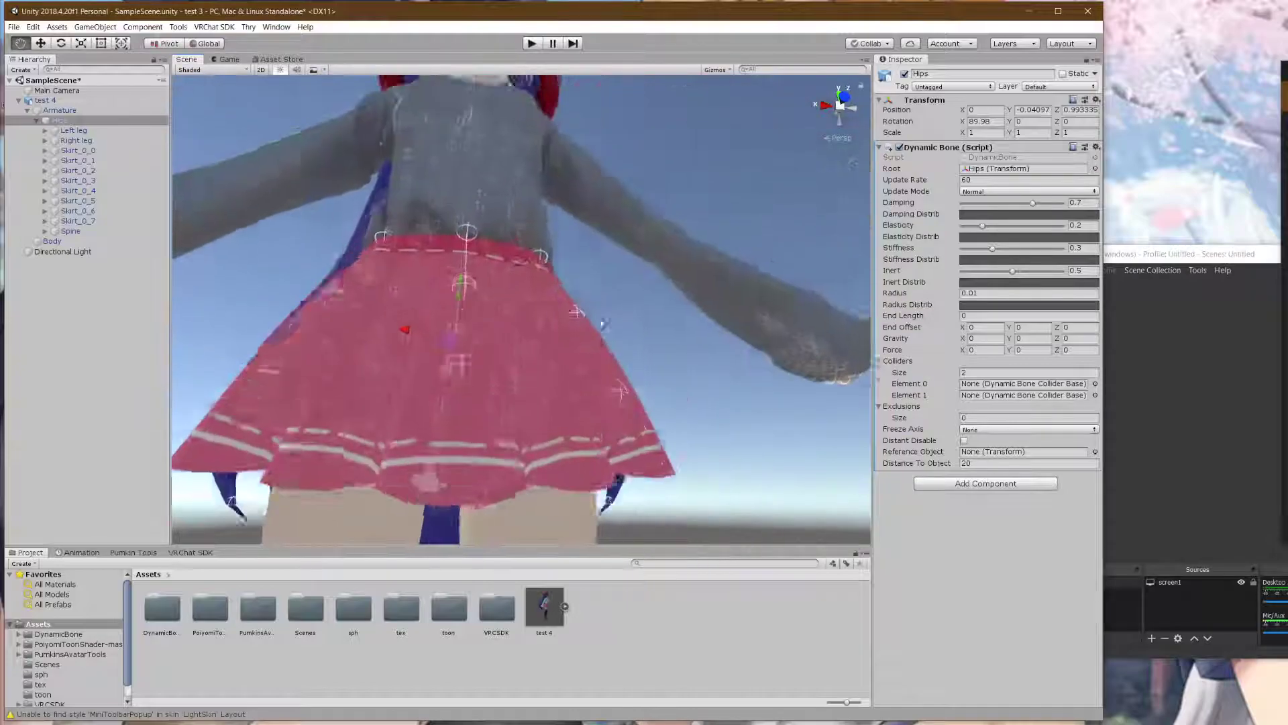
middle_click_drag(598, 313, 590, 324)
left_click_drag(591, 323, 583, 316, "alt")
middle_click_drag(583, 316, 572, 352)
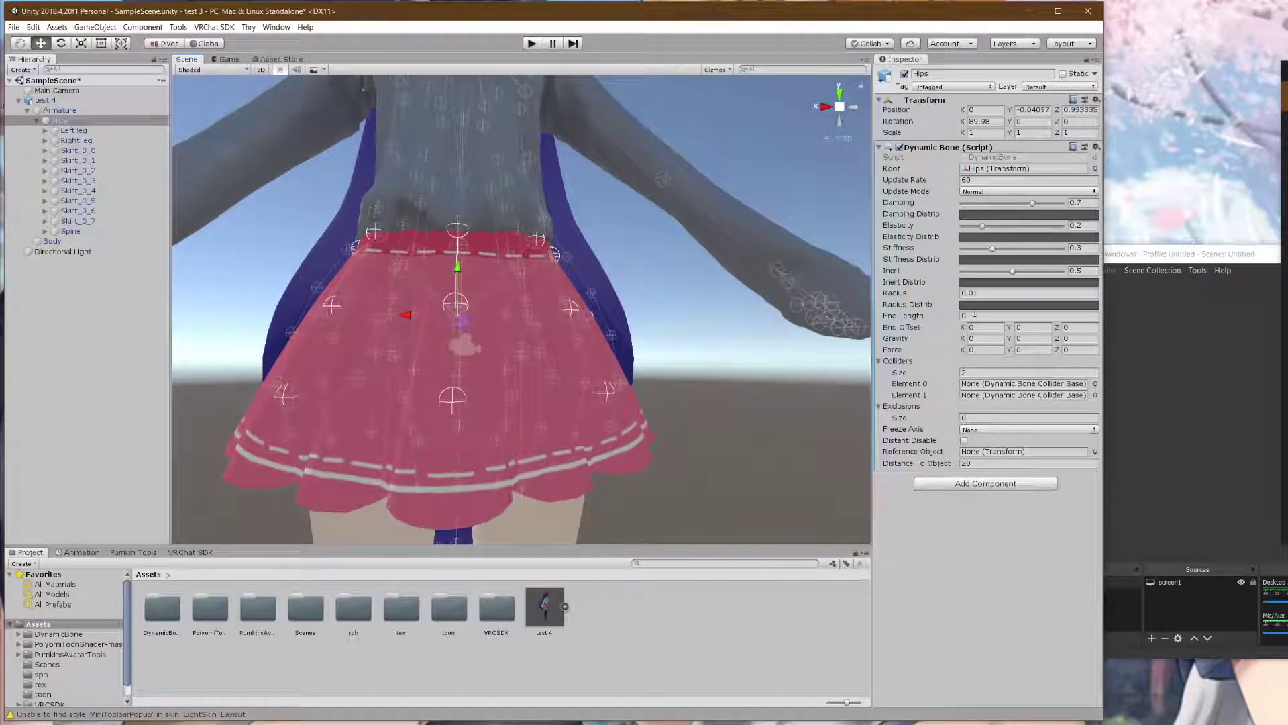
left_click(998, 376)
type("4")
key("Return")
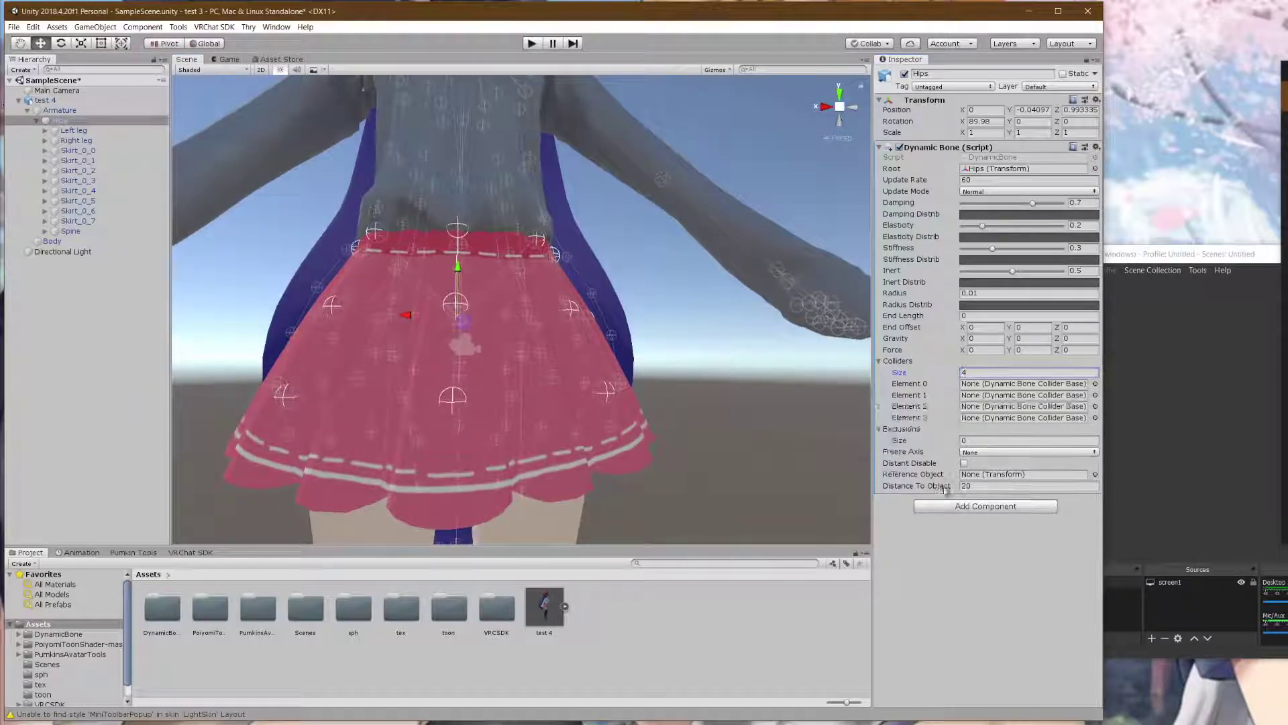
- Set Exclusions size to 3 and fill it with Left leg, Right leg and Spine
left_click(995, 439)
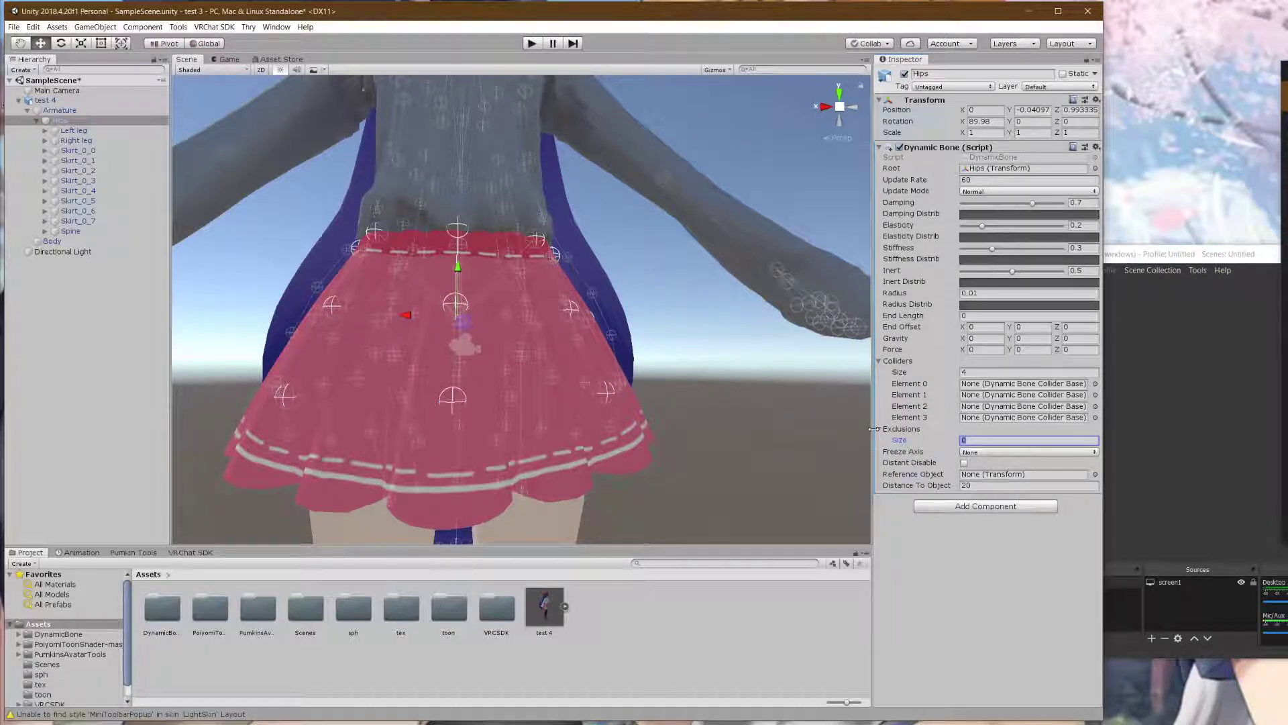
type("3")
key("Return")
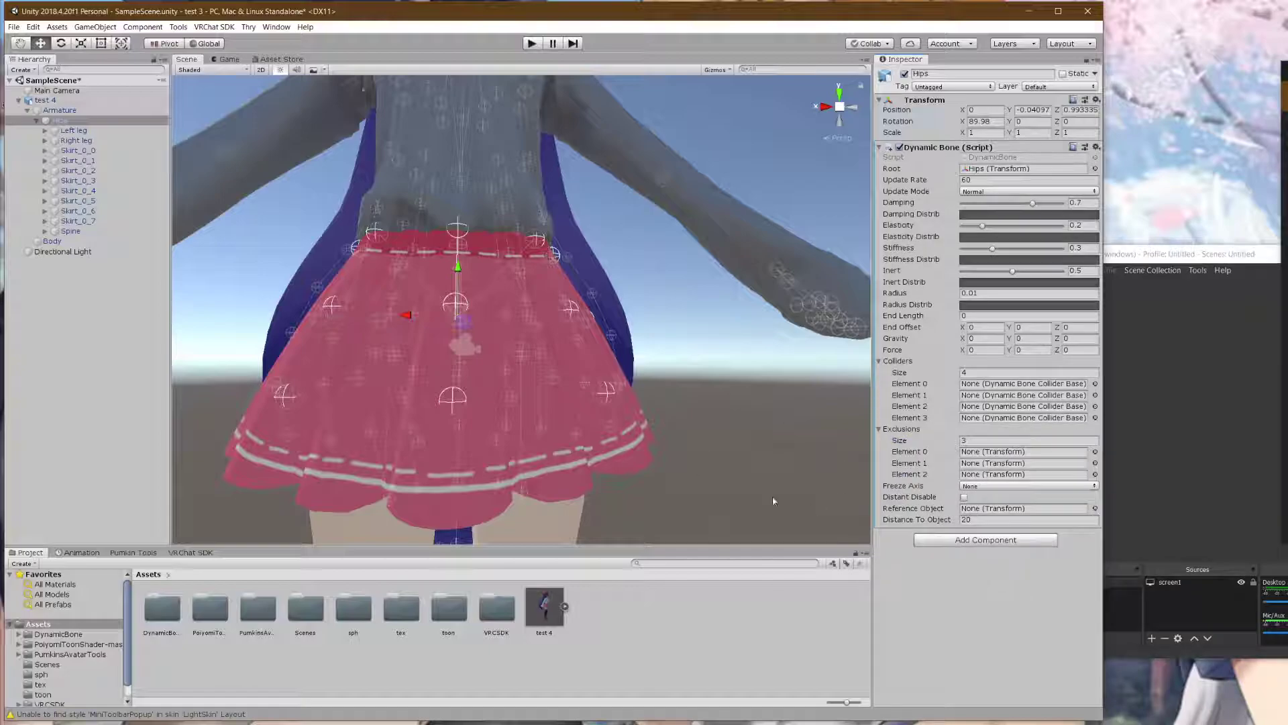
left_click(84, 131)
left_click(72, 121)
left_click_drag(75, 131, 880, 342)
left_click_drag(992, 453, 992, 453)
left_click_drag(78, 141, 1010, 462)
left_click_drag(82, 235, 651, 301)
left_click_drag(1019, 470, 1019, 475)
scroll(648, 354, "down", 5)
scroll(648, 354, "up", 5)
middle_click_drag(512, 359, 636, 342)
right_click_drag(638, 340, 609, 332)
middle_click_drag(609, 333, 586, 334)
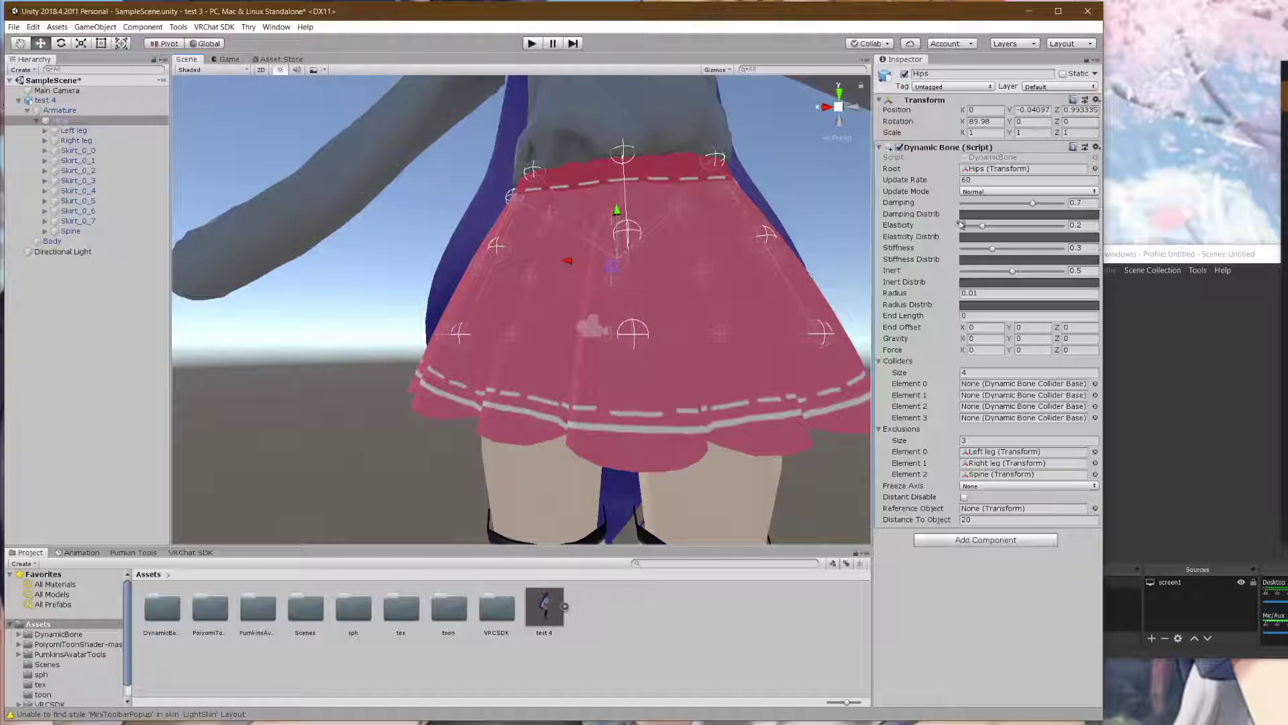
- Give the Damping Distrib curve the falling S-shaped preset
left_click(988, 215)
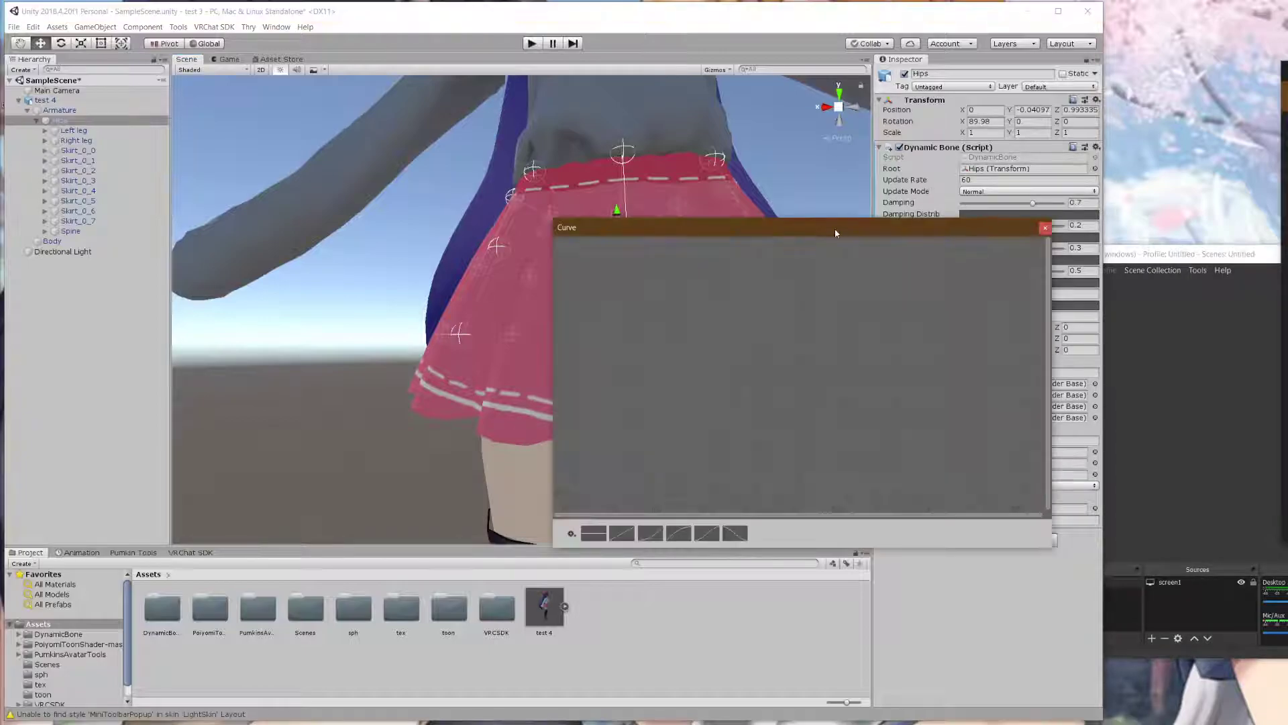
left_click_drag(836, 228, 472, 228)
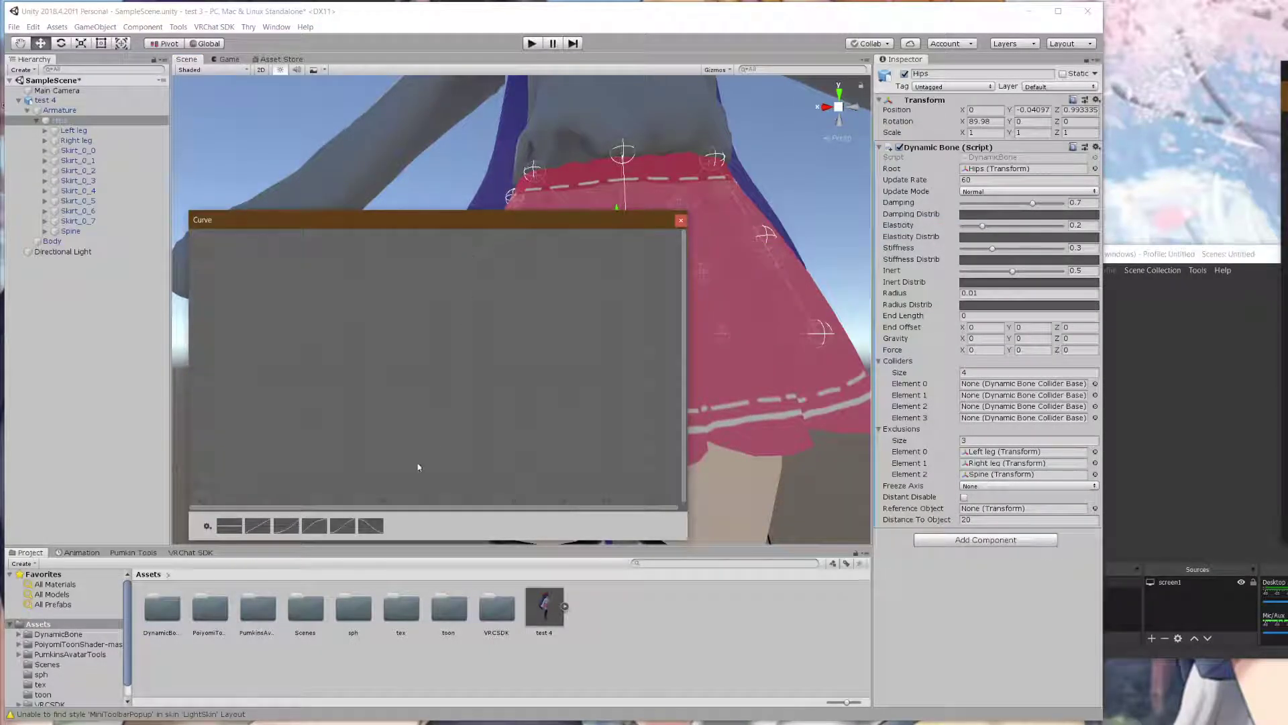
left_click(371, 526)
left_click(346, 527)
scroll(657, 256, "down", 4)
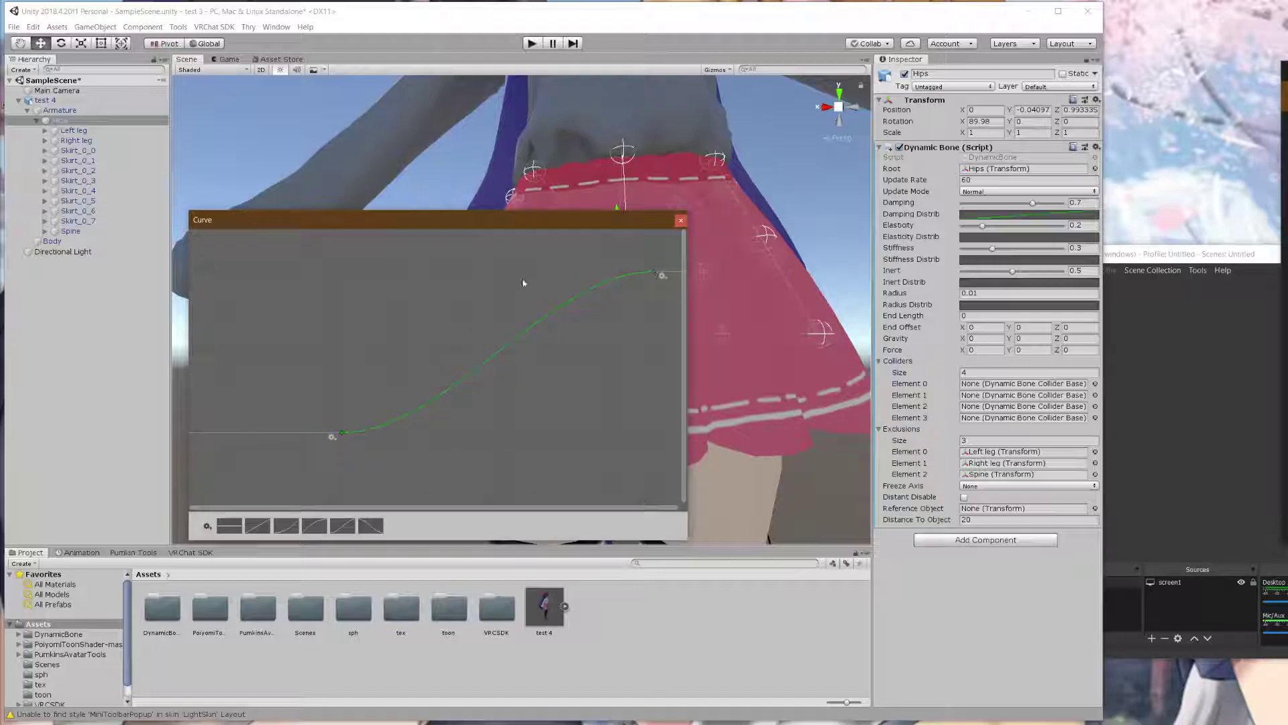
right_click(655, 277)
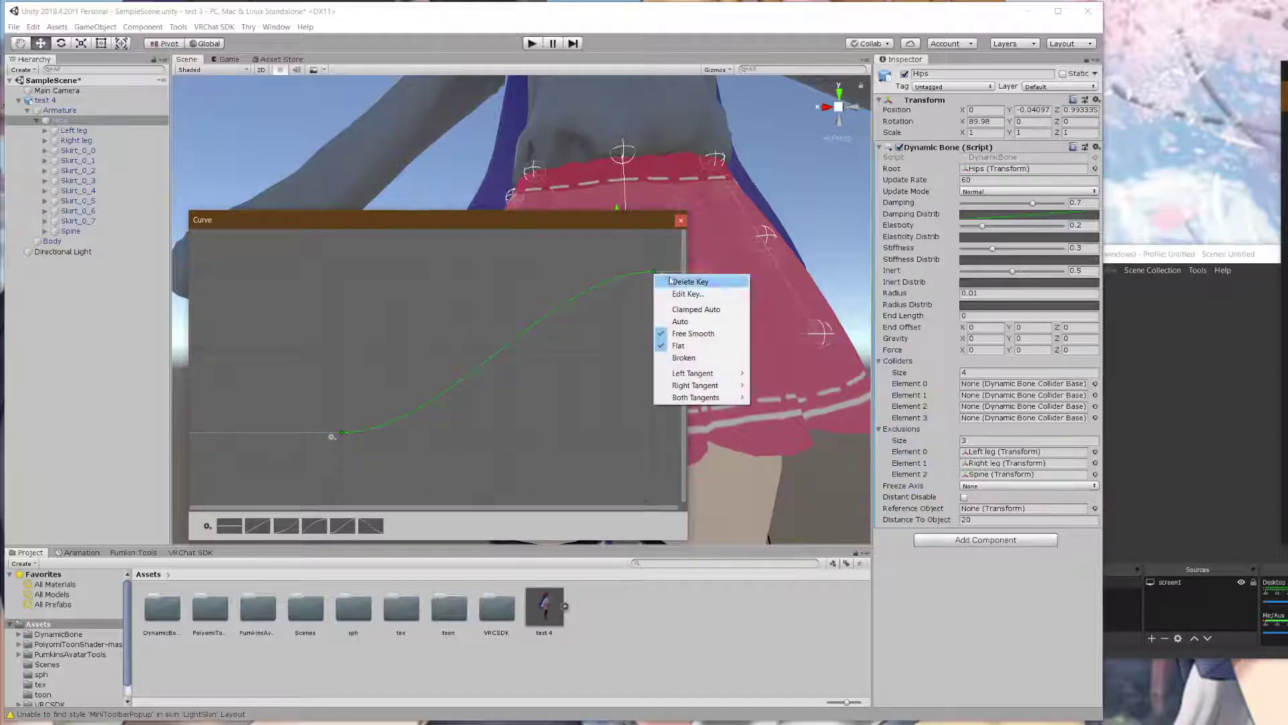
left_click(681, 290)
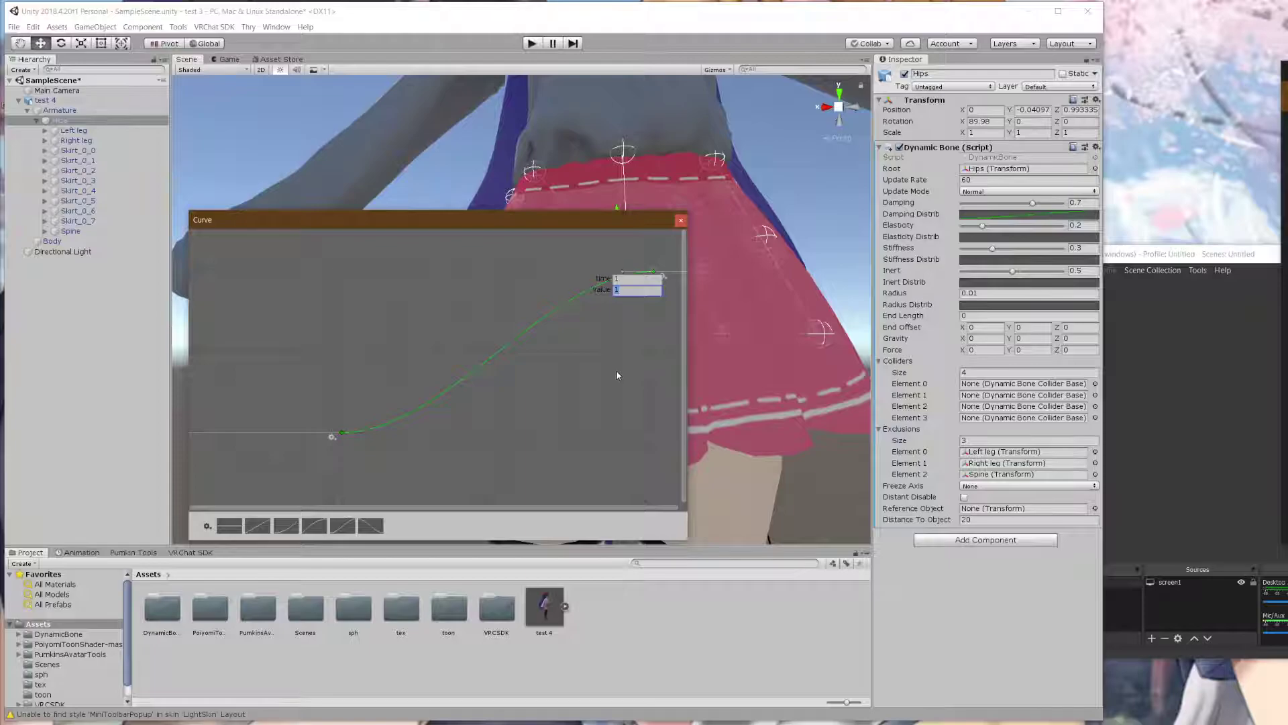
left_click(616, 372)
right_click(344, 433)
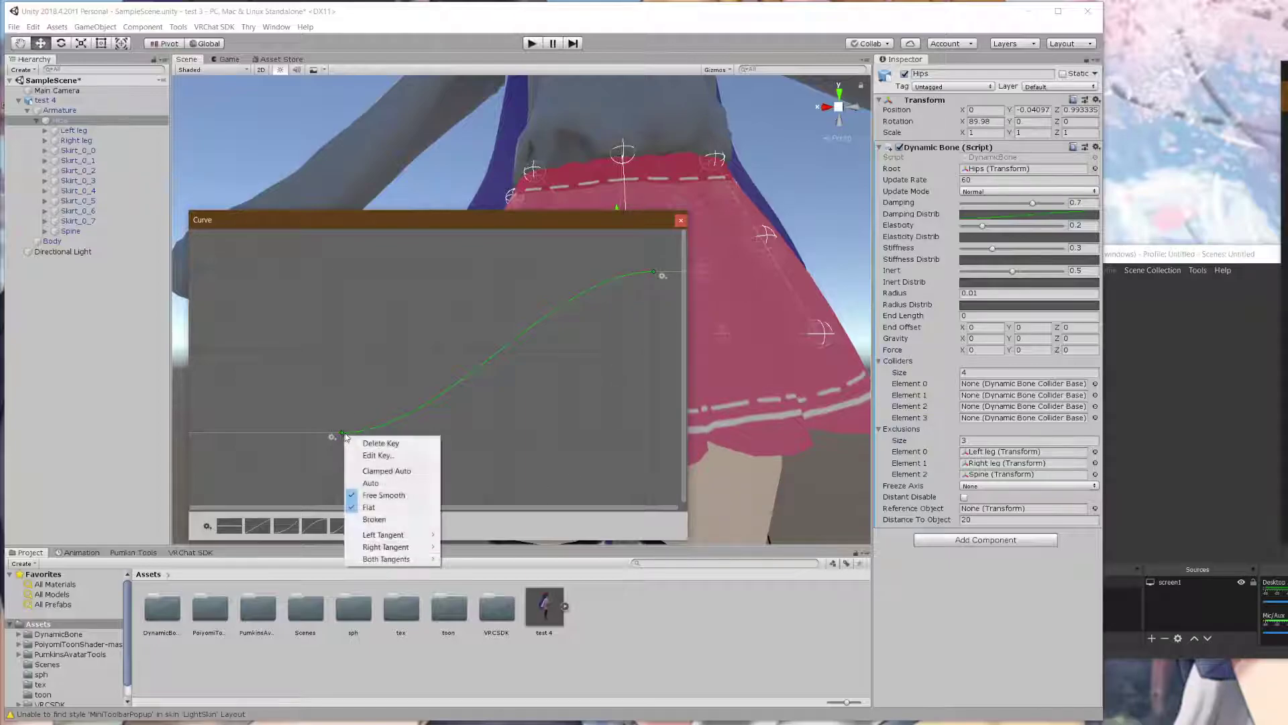
left_click(371, 449)
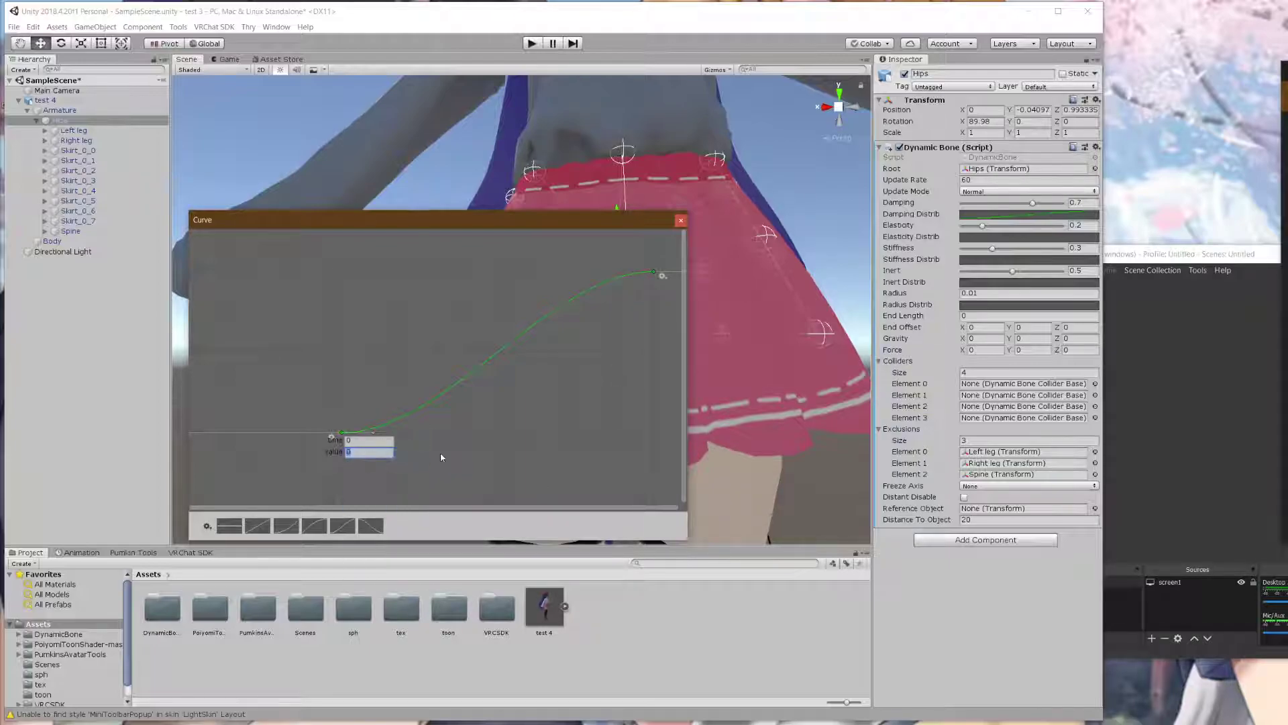
left_click(451, 439)
left_click(373, 525)
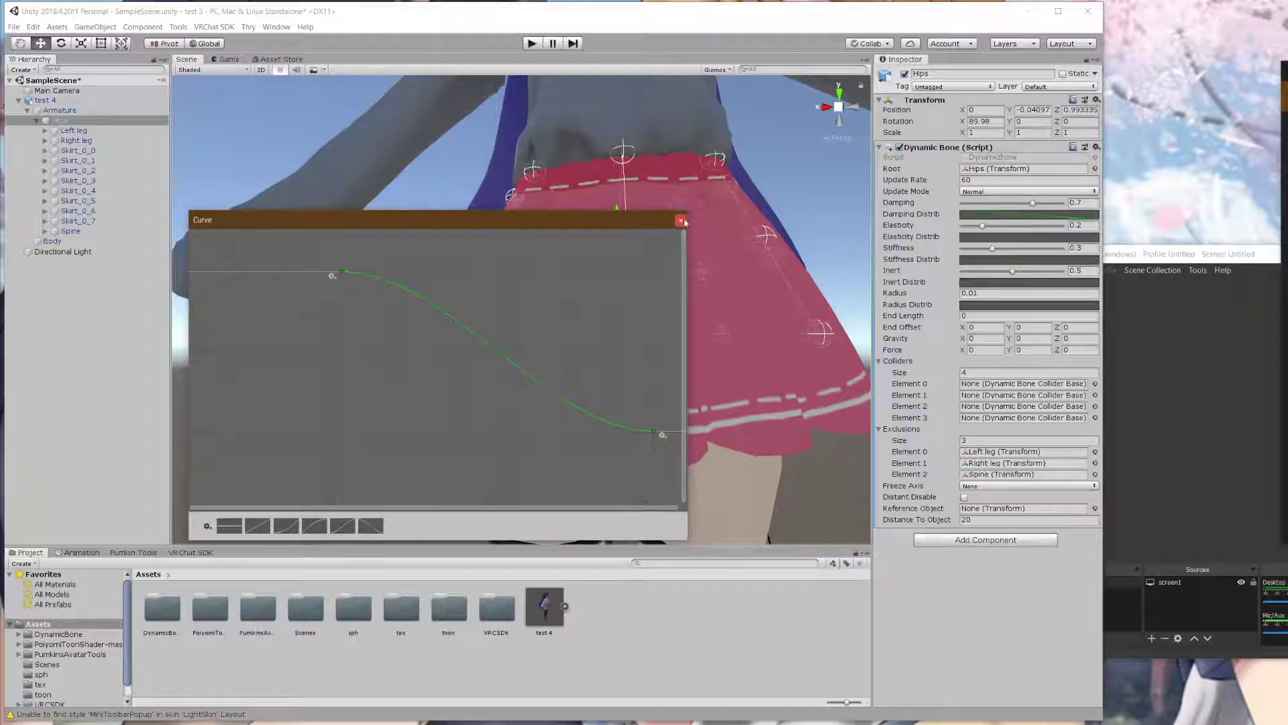
- Set the Damping curve keys to 1 at time 0 and 0.01 at the end
right_click(342, 276)
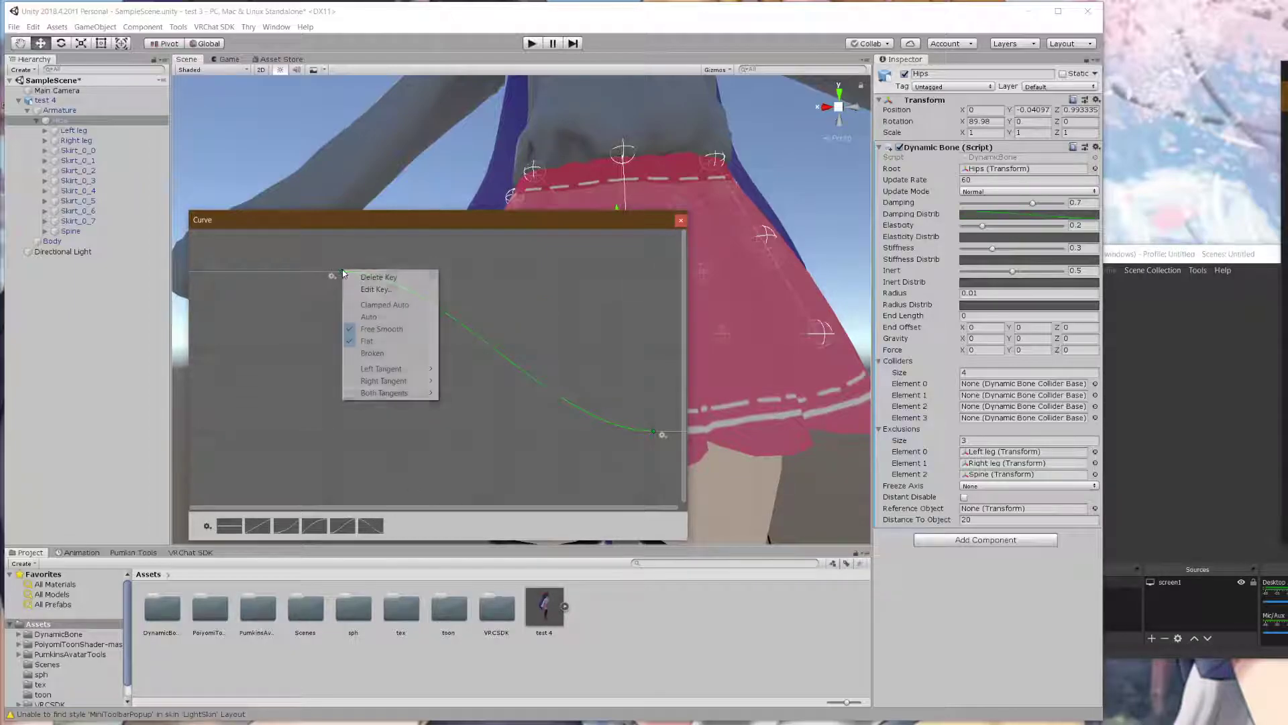
left_click(371, 290)
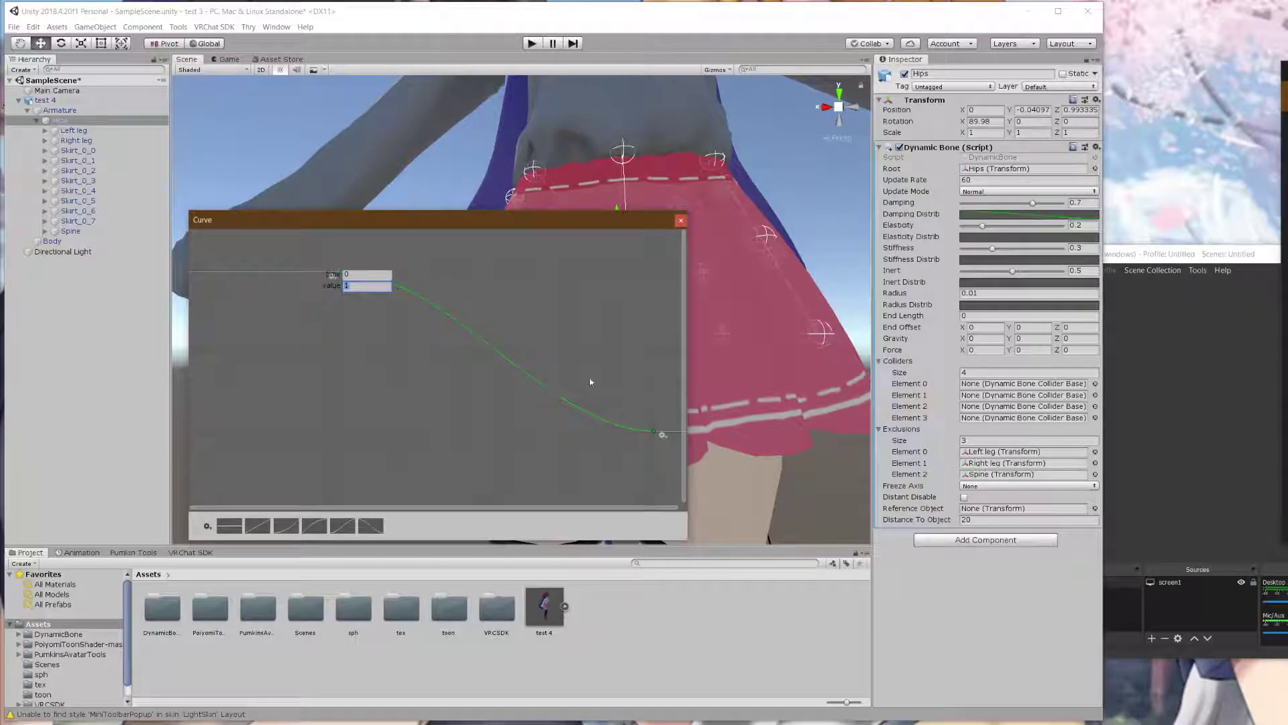
left_click(593, 381)
right_click(657, 436)
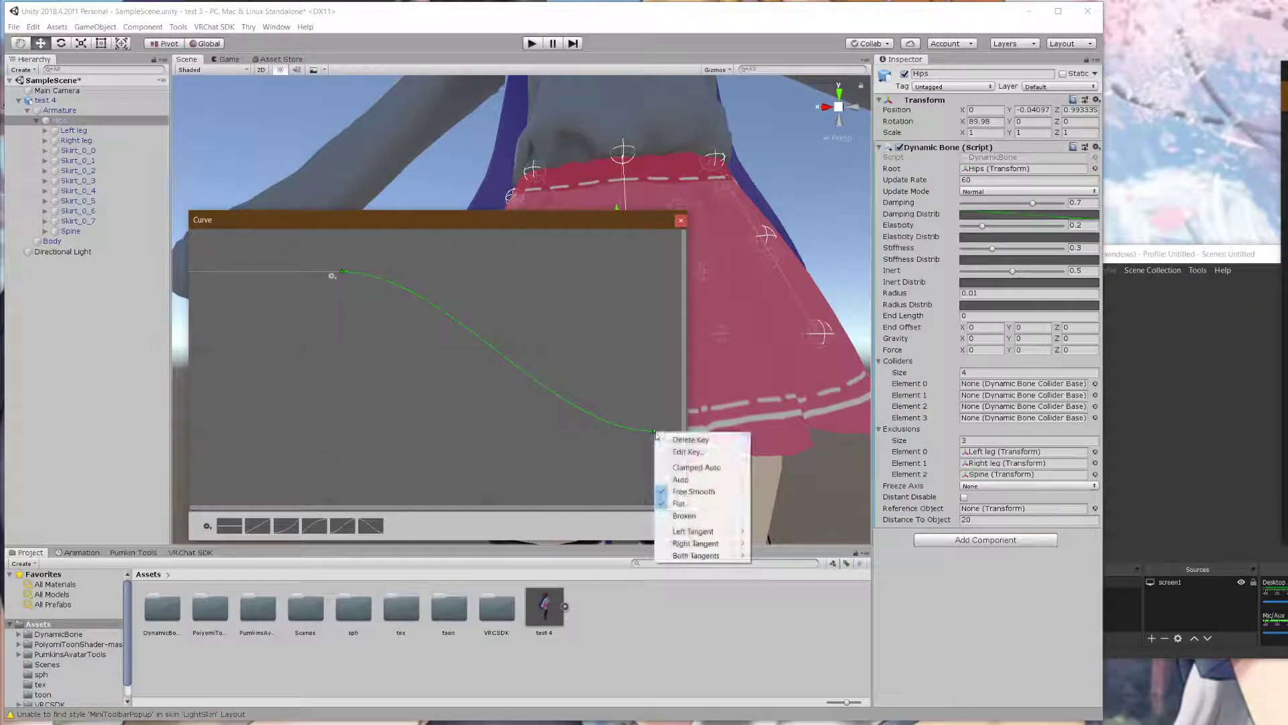
left_click(685, 448)
left_click(641, 418)
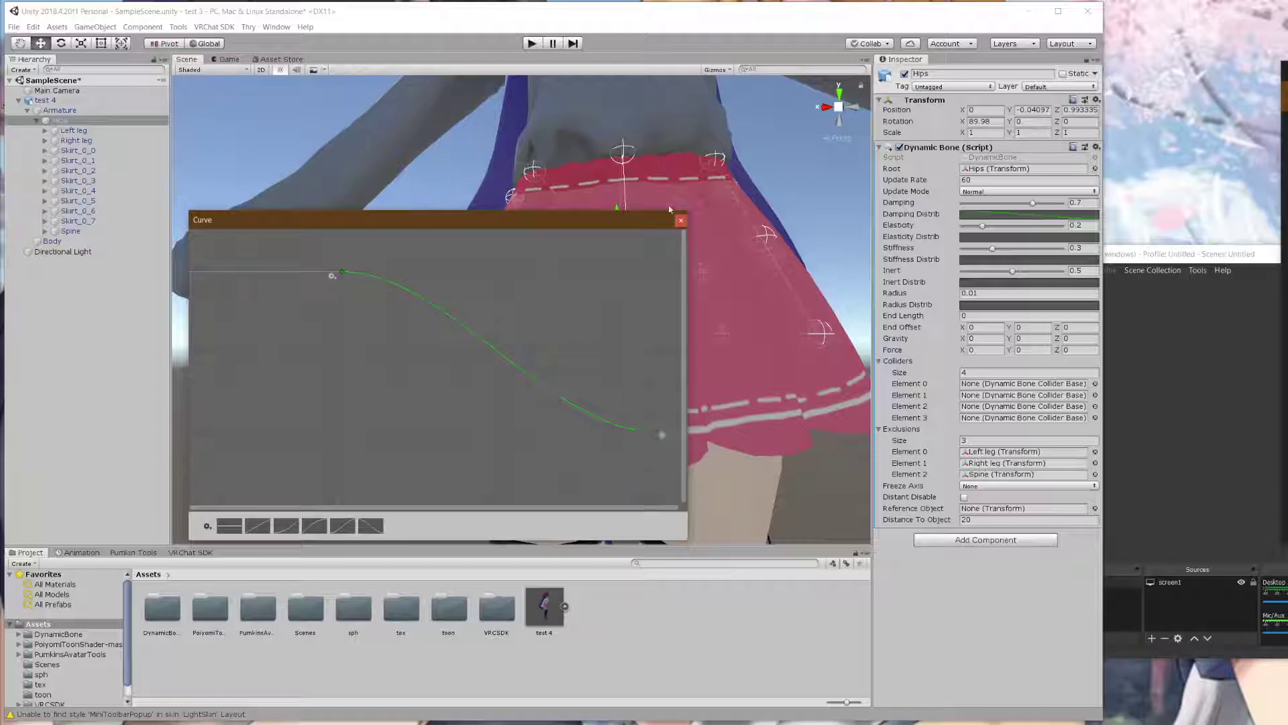
left_click(680, 220)
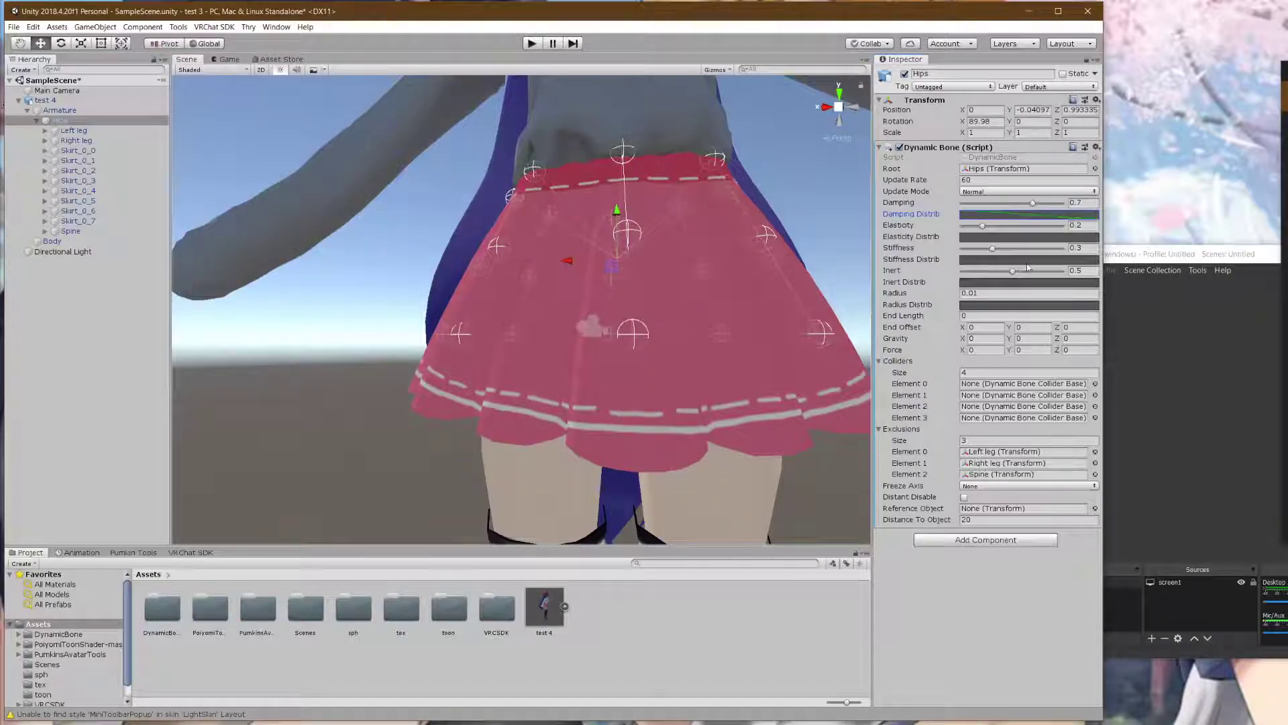
left_click(1025, 261)
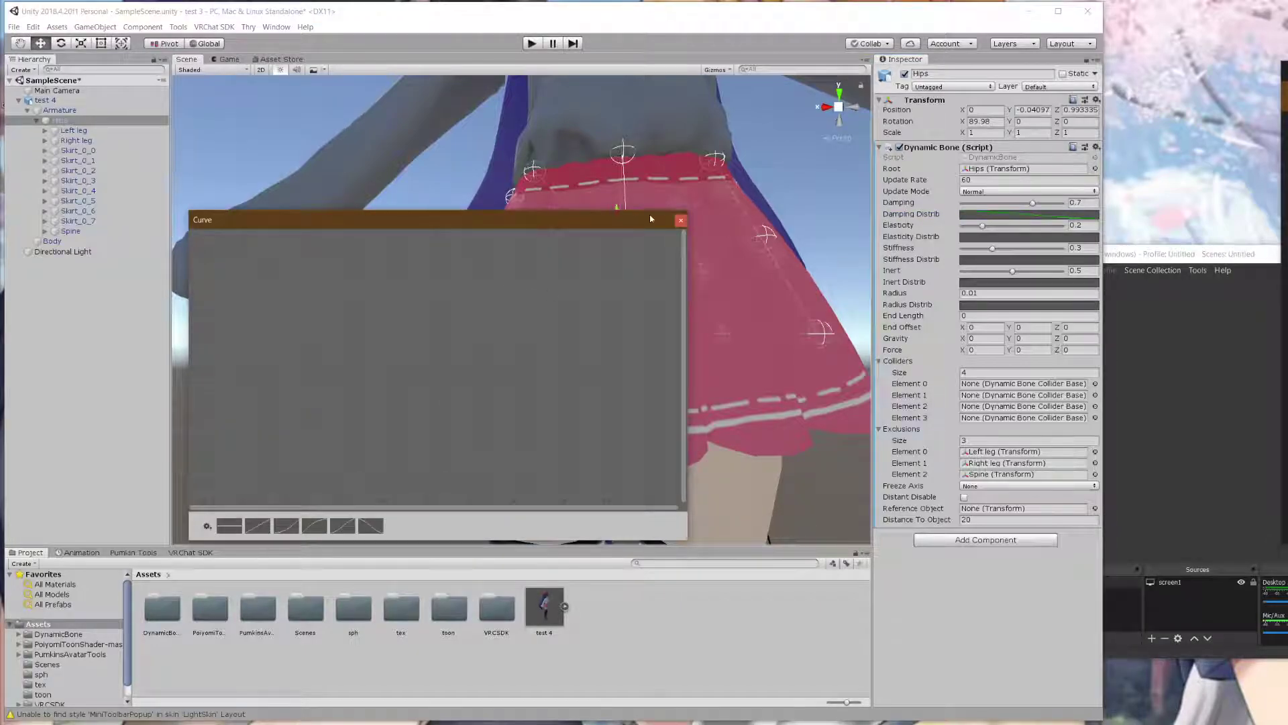
left_click(681, 220)
left_click(1026, 214)
left_click(681, 220)
- Apply the same falling S-curve to Elasticity Distrib and Inert Distrib
left_click(975, 237)
left_click(370, 526)
left_click(679, 221)
left_click(1013, 282)
left_click(371, 525)
left_click(680, 220)
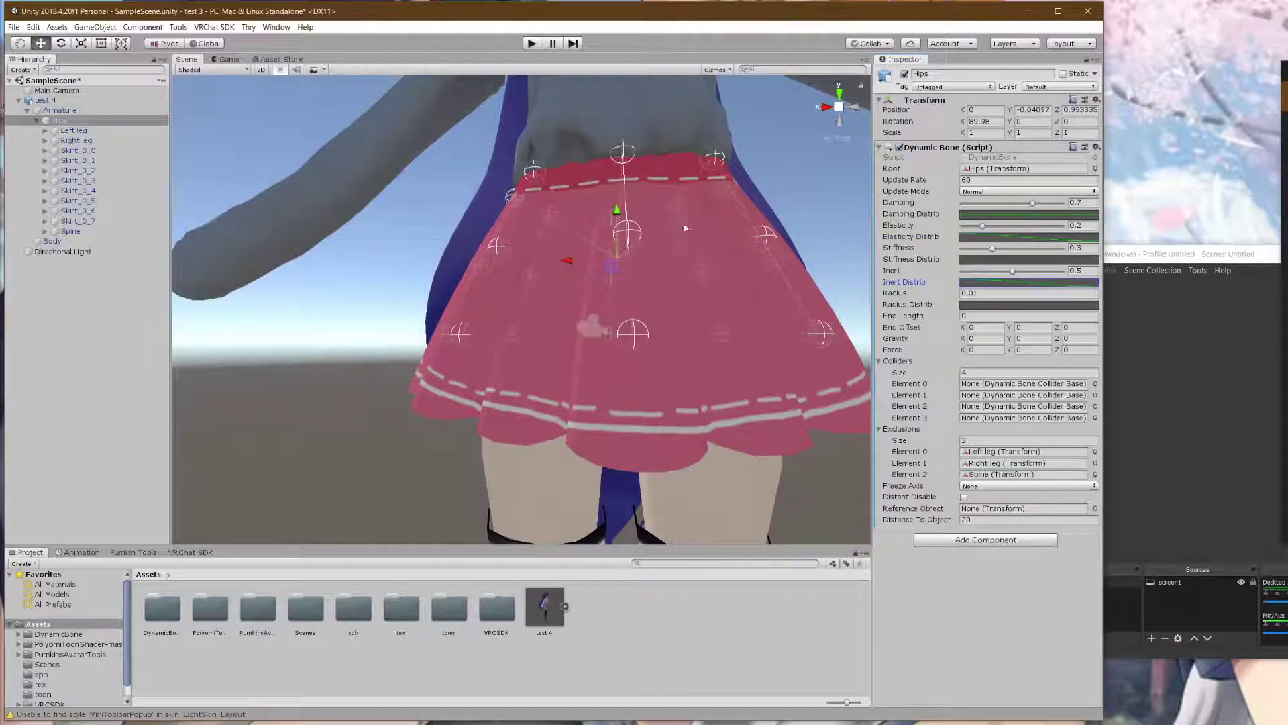
scroll(604, 258, "up", 6)
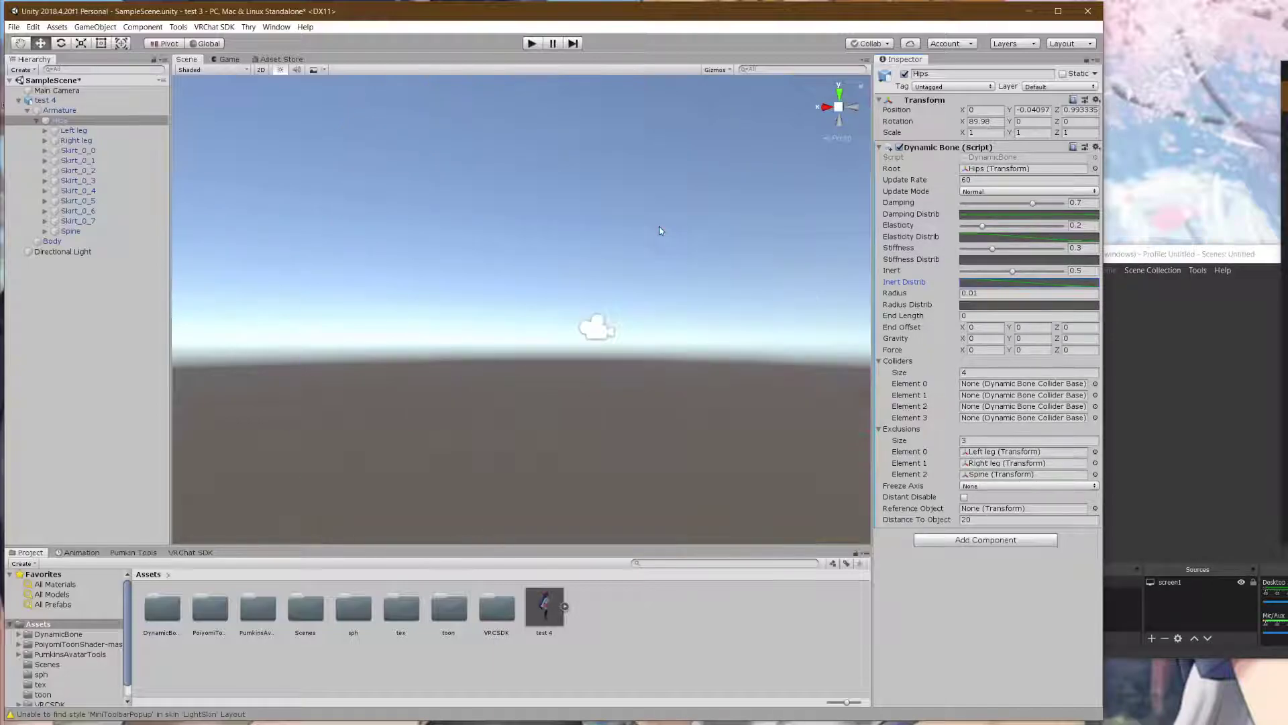
scroll(603, 252, "down", 3)
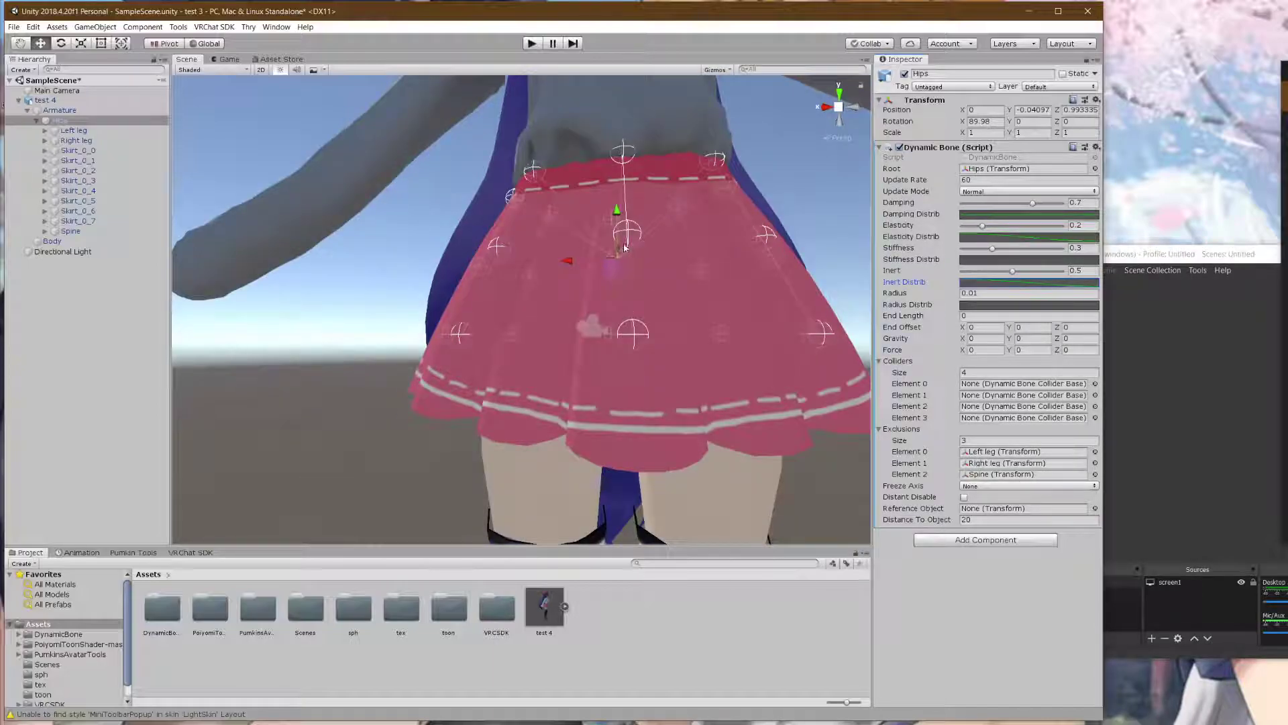
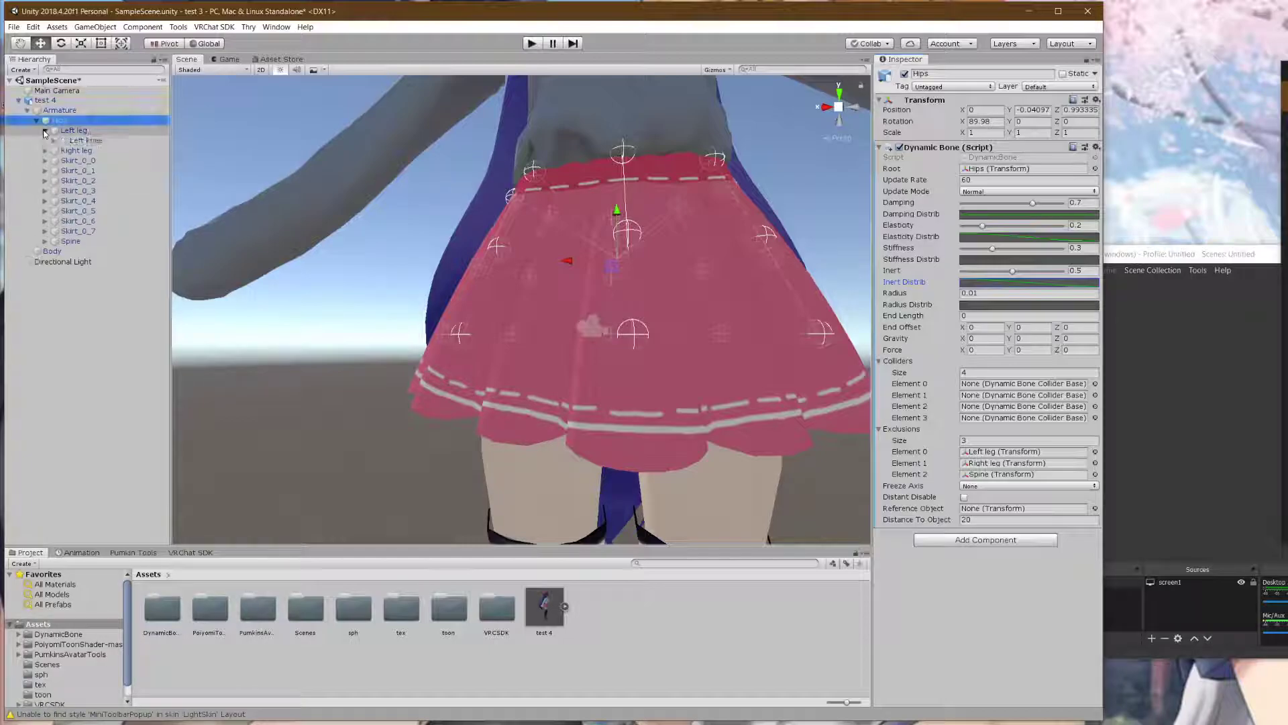
- Add a Dynamic Bone Collider to the Left leg bone
left_click(71, 130)
scroll(409, 209, "down", 5)
scroll(567, 209, "up", 3)
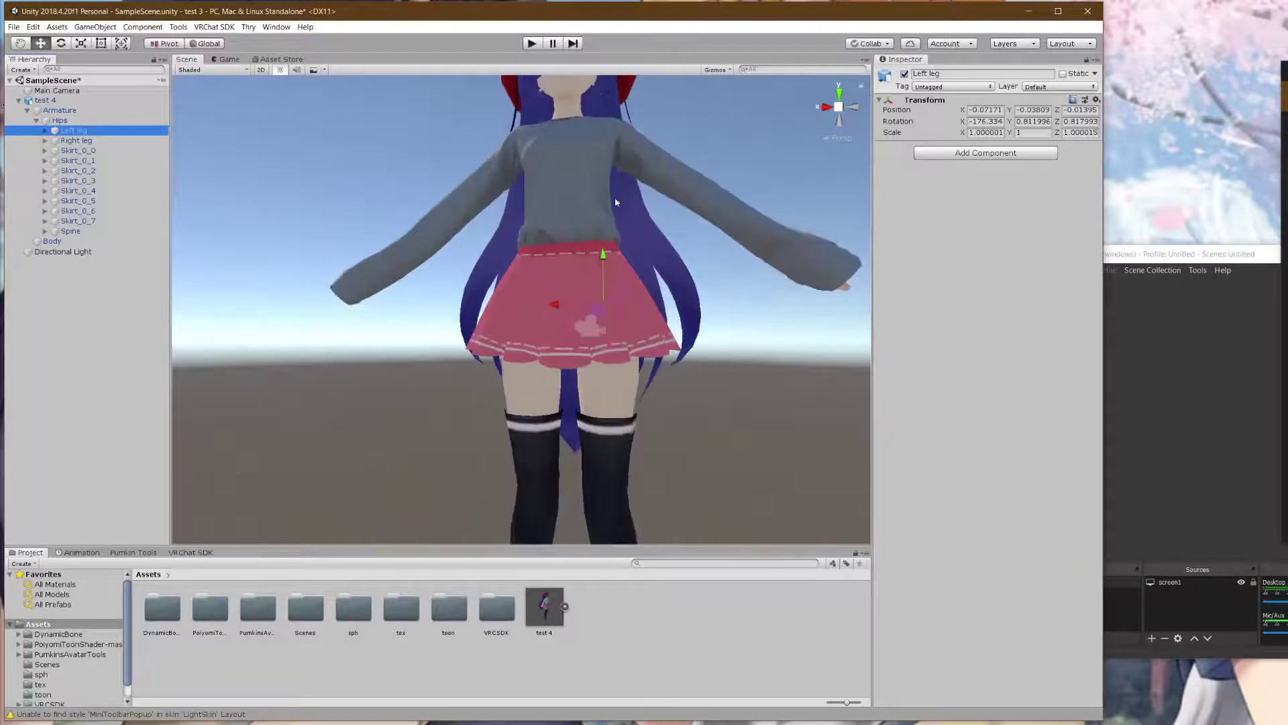
left_click(957, 154)
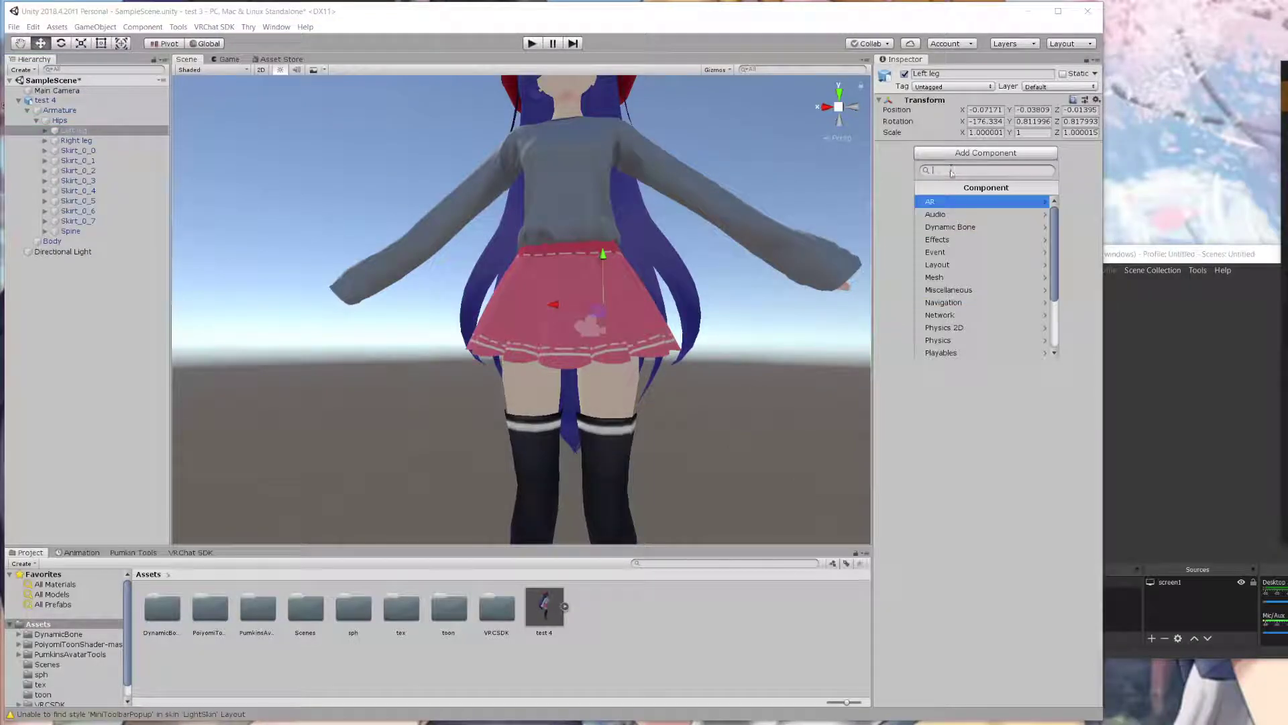
left_click(980, 226)
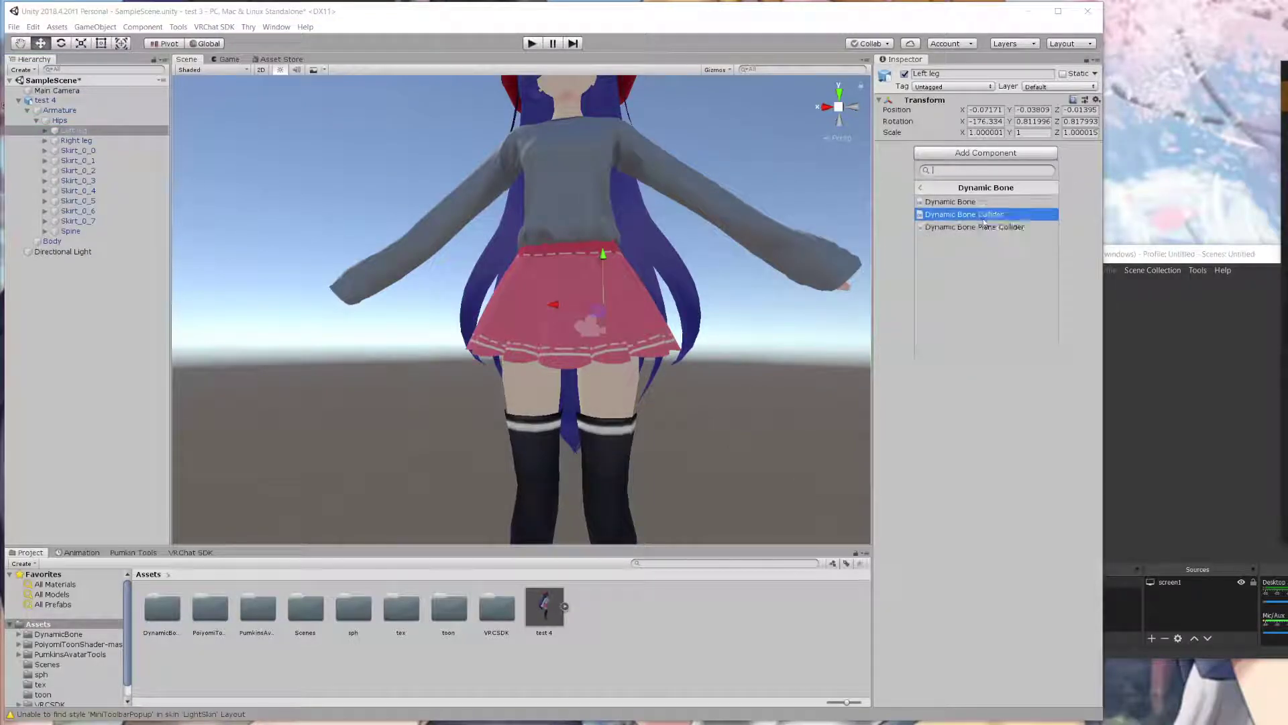
left_click(983, 216)
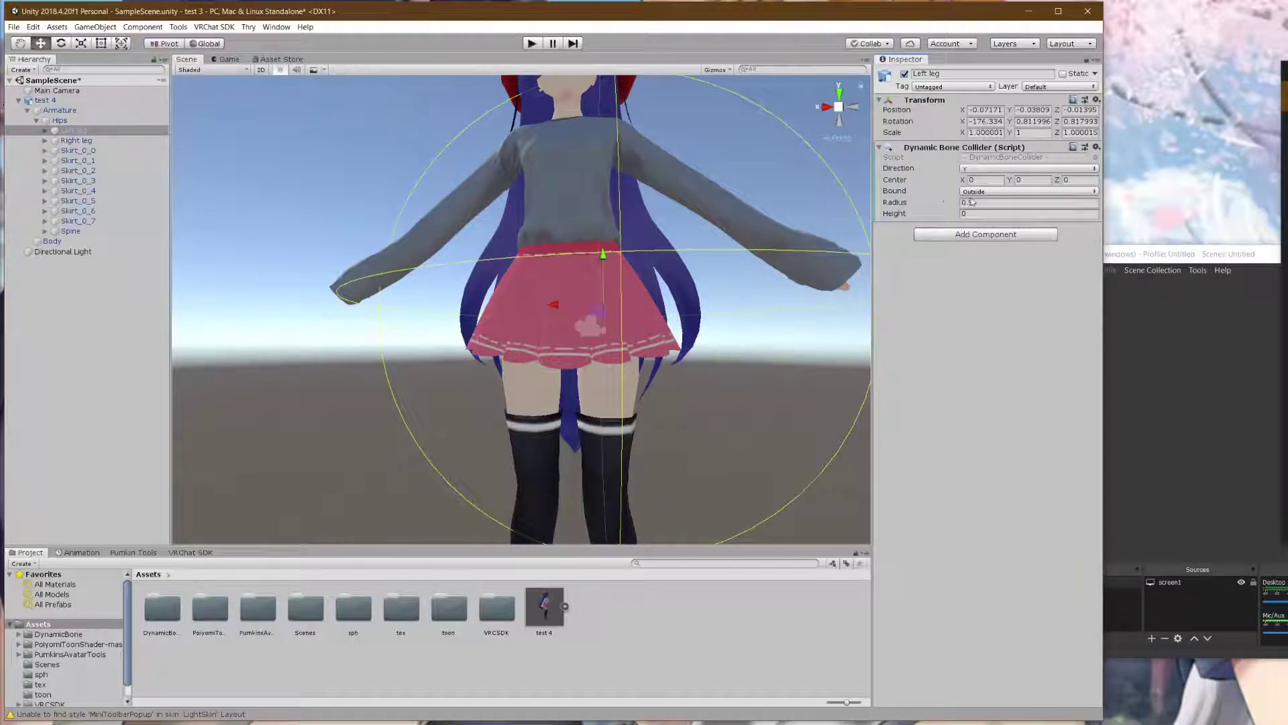
- Set the leg collider's radius to 0.07 and height to 0.3
left_click(971, 202)
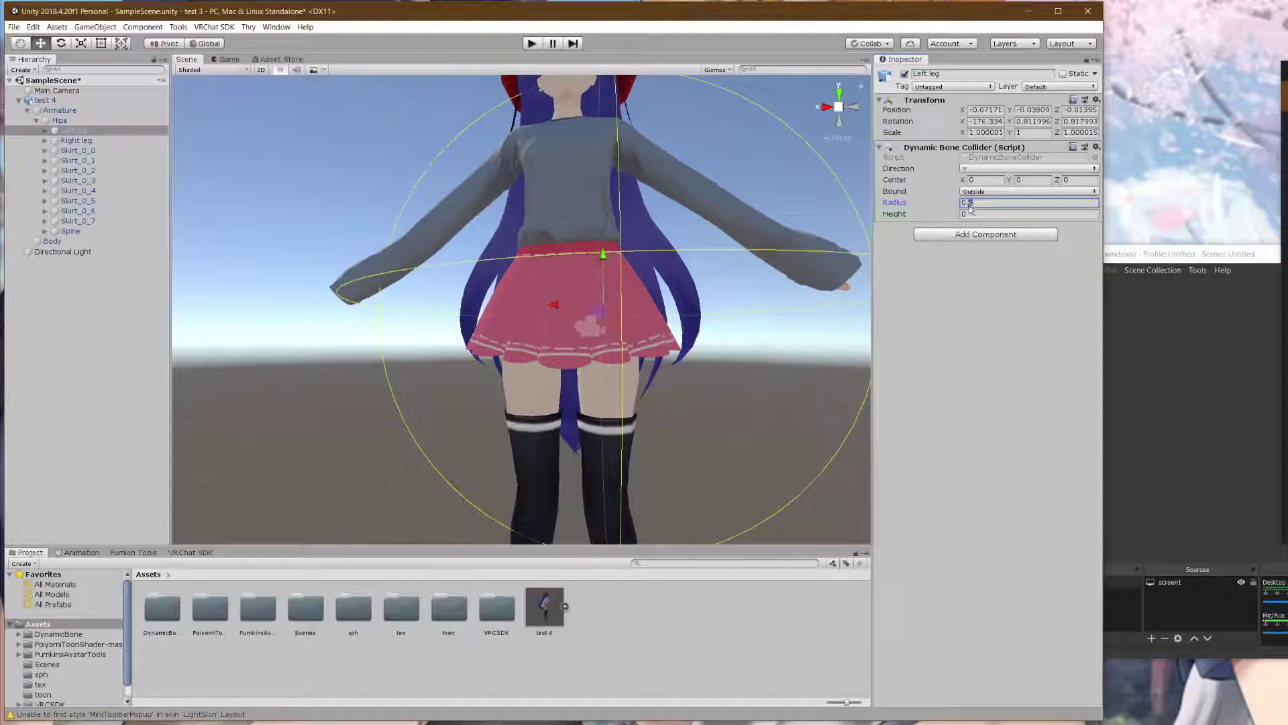
type("0.1")
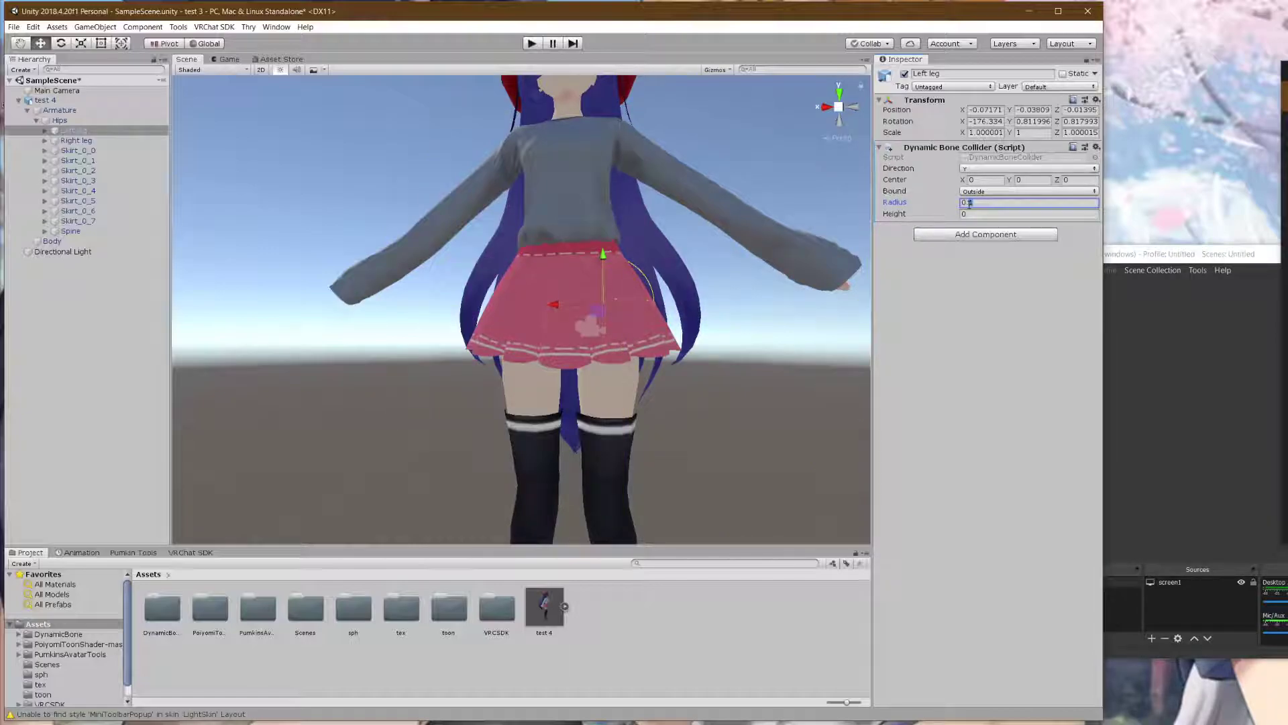
type("08")
key("BackSpace")
type("7")
left_click(971, 213)
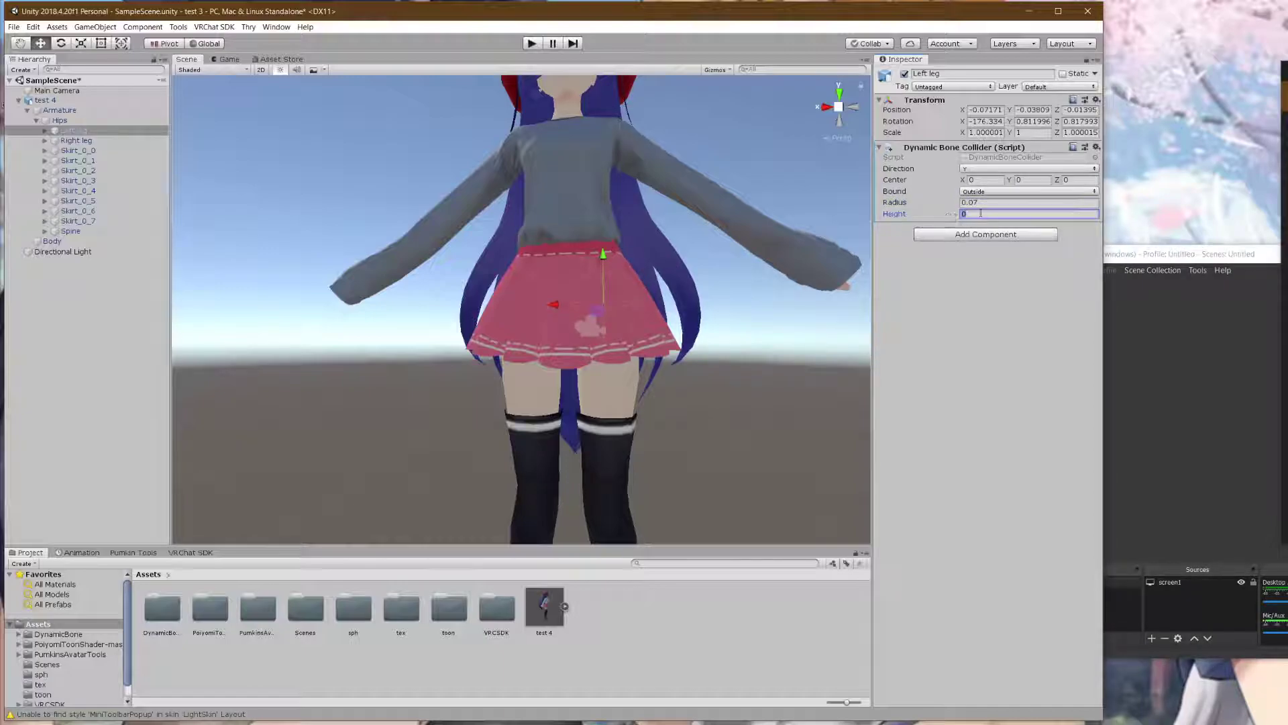
type("1")
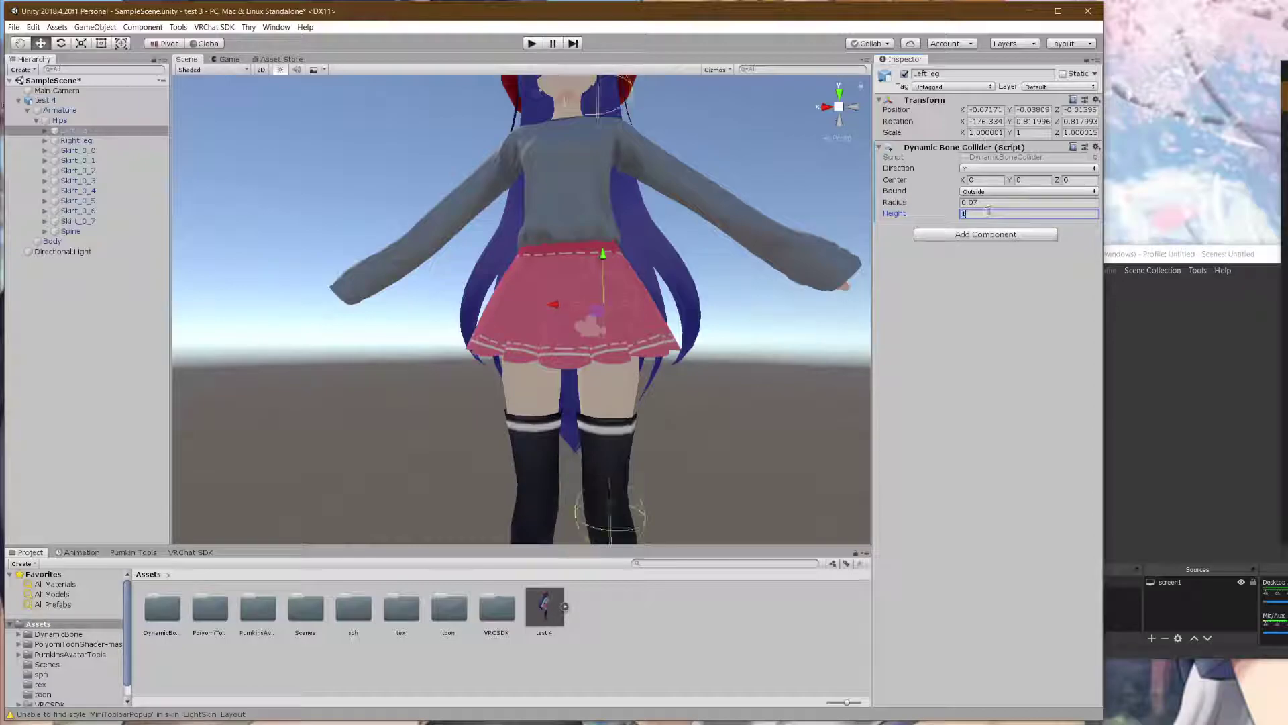
key("BackSpace")
type("0.5")
key("BackSpace")
type("3")
- Set the collider's Center Y to 0.1 and copy the component
left_click(1013, 182)
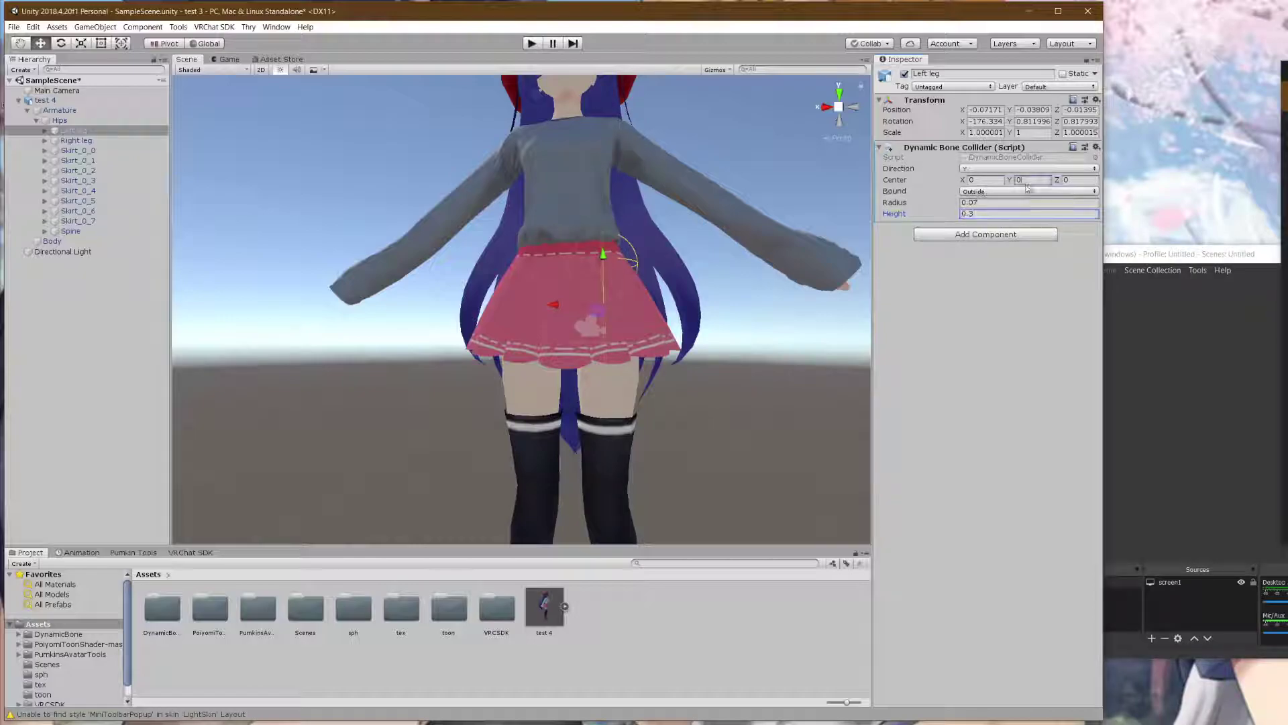
type("2")
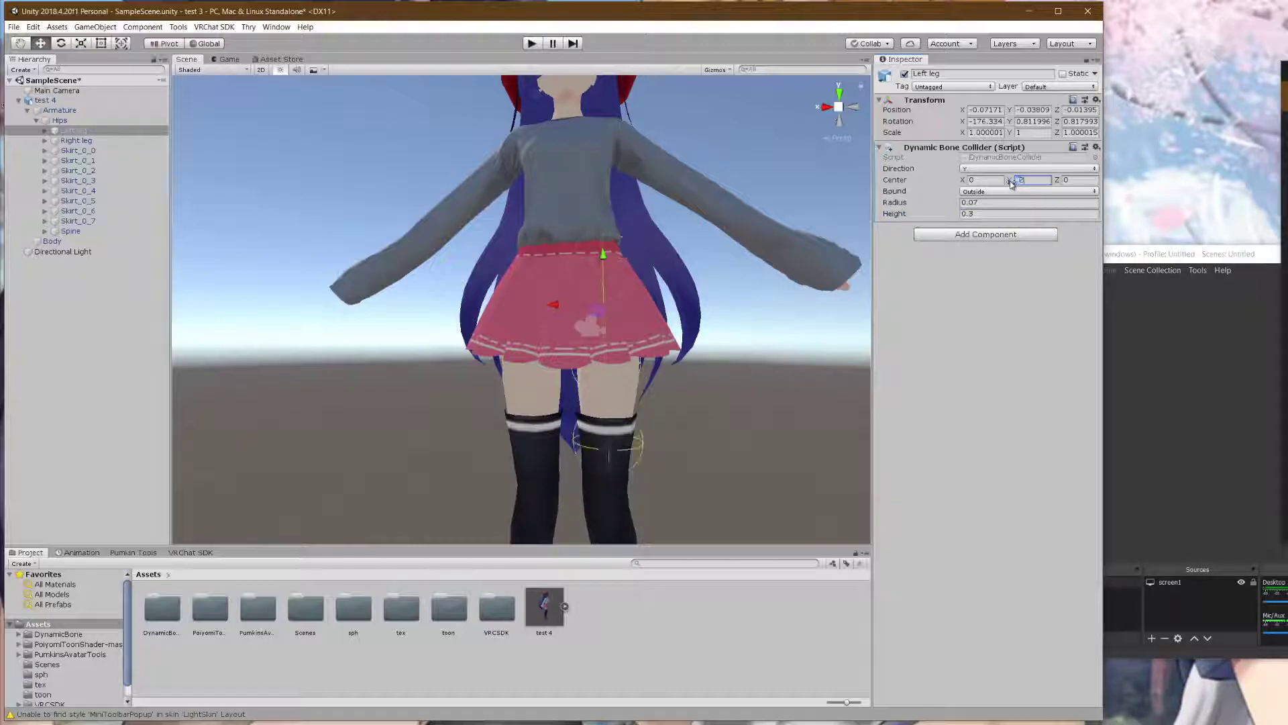
left_click_drag(1022, 179, 1007, 184)
type(".1")
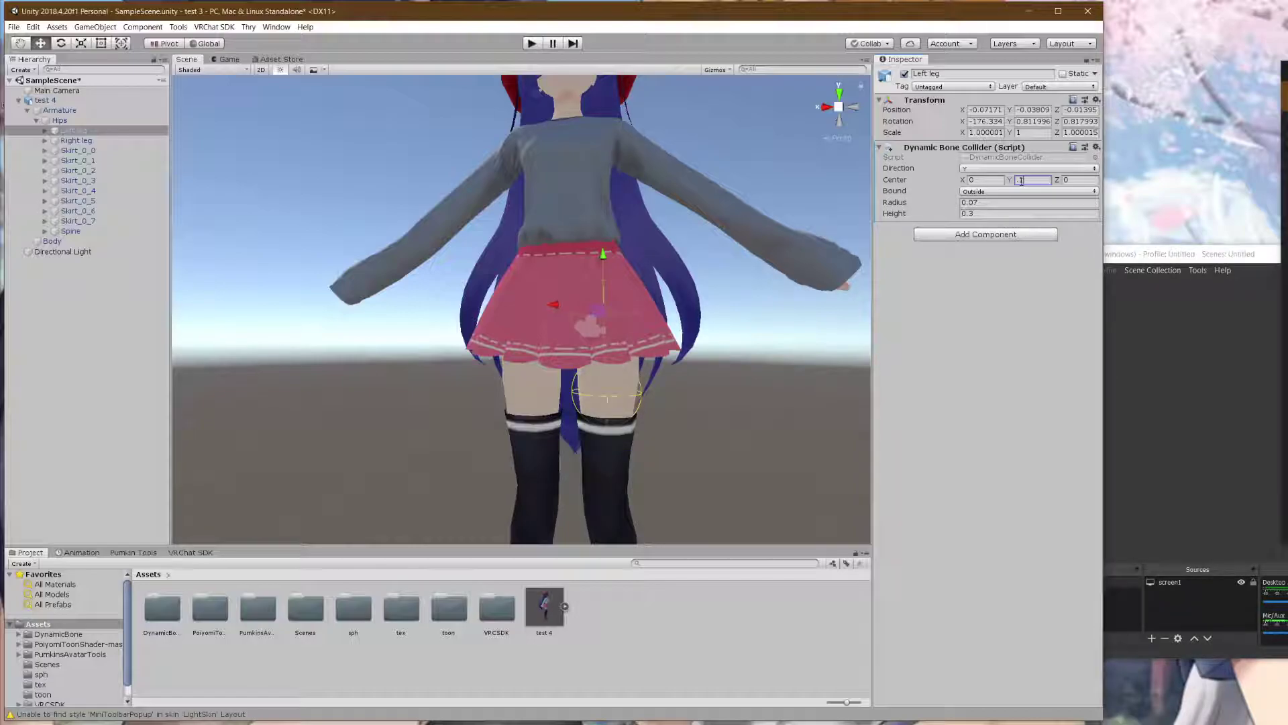
left_click(1097, 147)
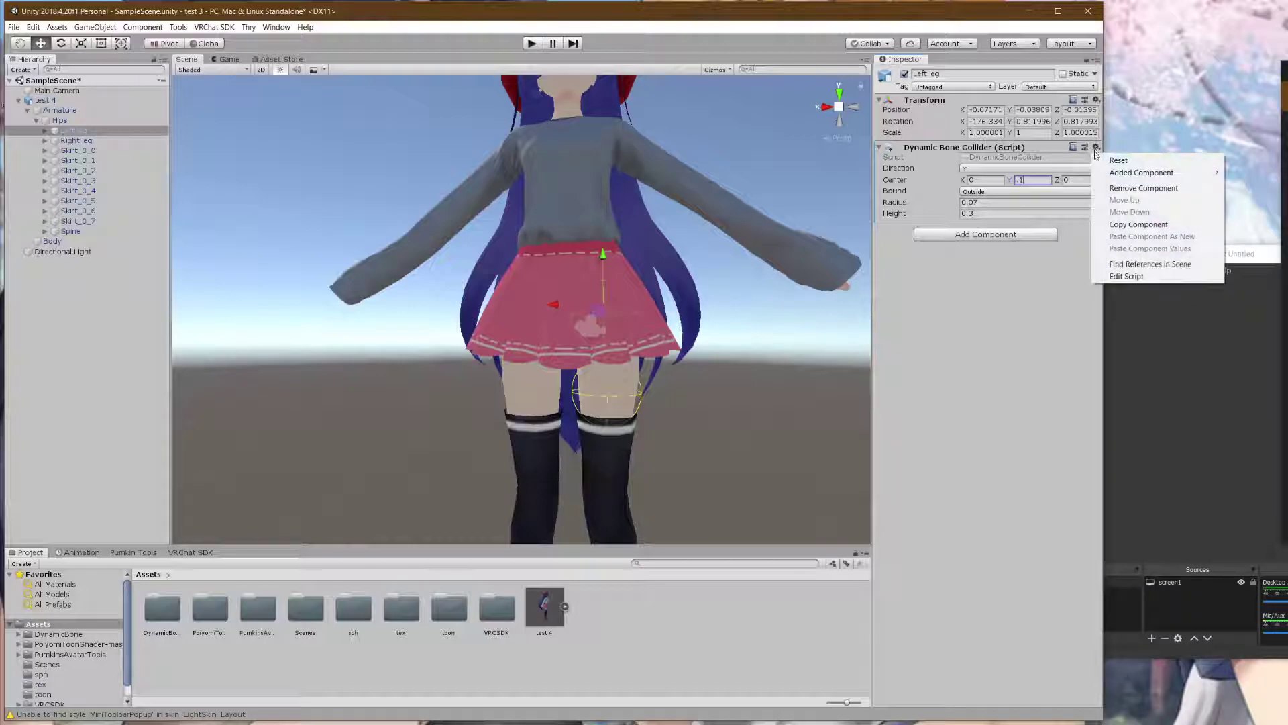
left_click(1138, 224)
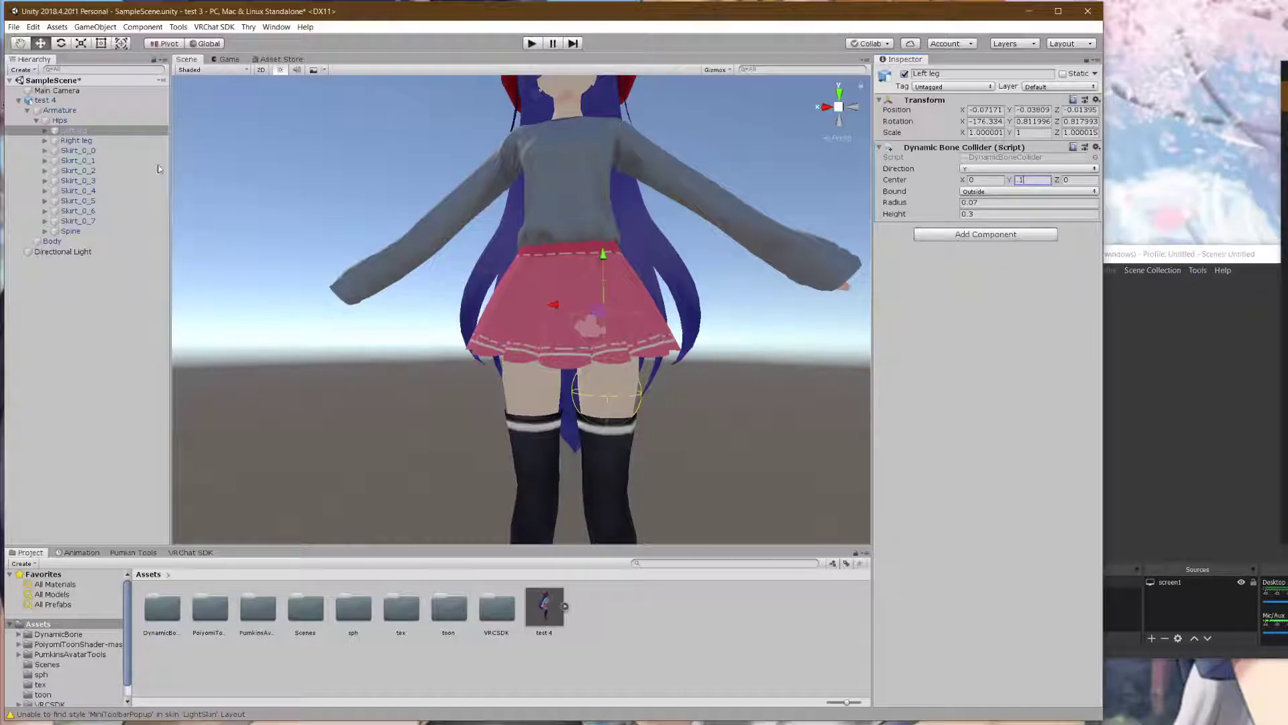
- Paste the copied collider as a new component on the Right leg bone
left_click(76, 140)
left_click(1096, 99)
left_click(1144, 167)
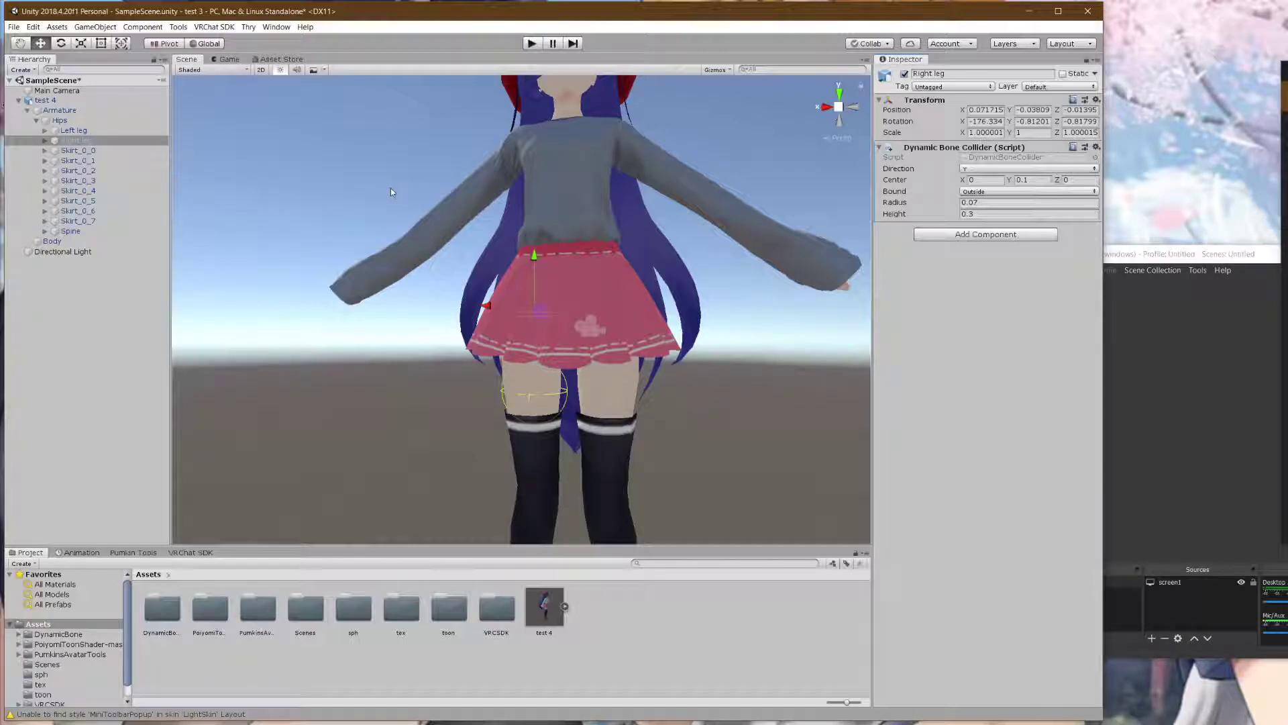
- Unfold Spine and Chest in the Hierarchy and select Chest
left_click(67, 230)
left_click(44, 231)
left_click(54, 241)
left_click(85, 251)
key("Up")
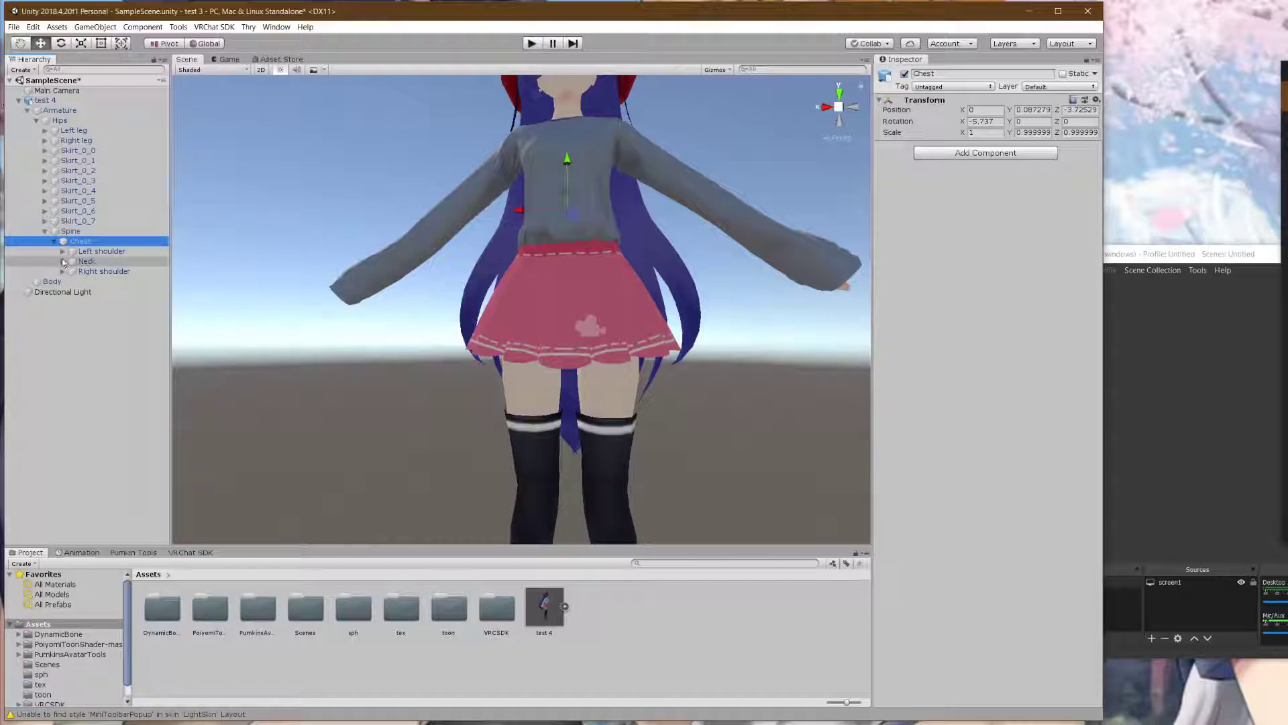
- Unfold Left shoulder, Left arm, Left elbow and Left wrist, selecting Left wrist
left_click(62, 251)
left_click(71, 261)
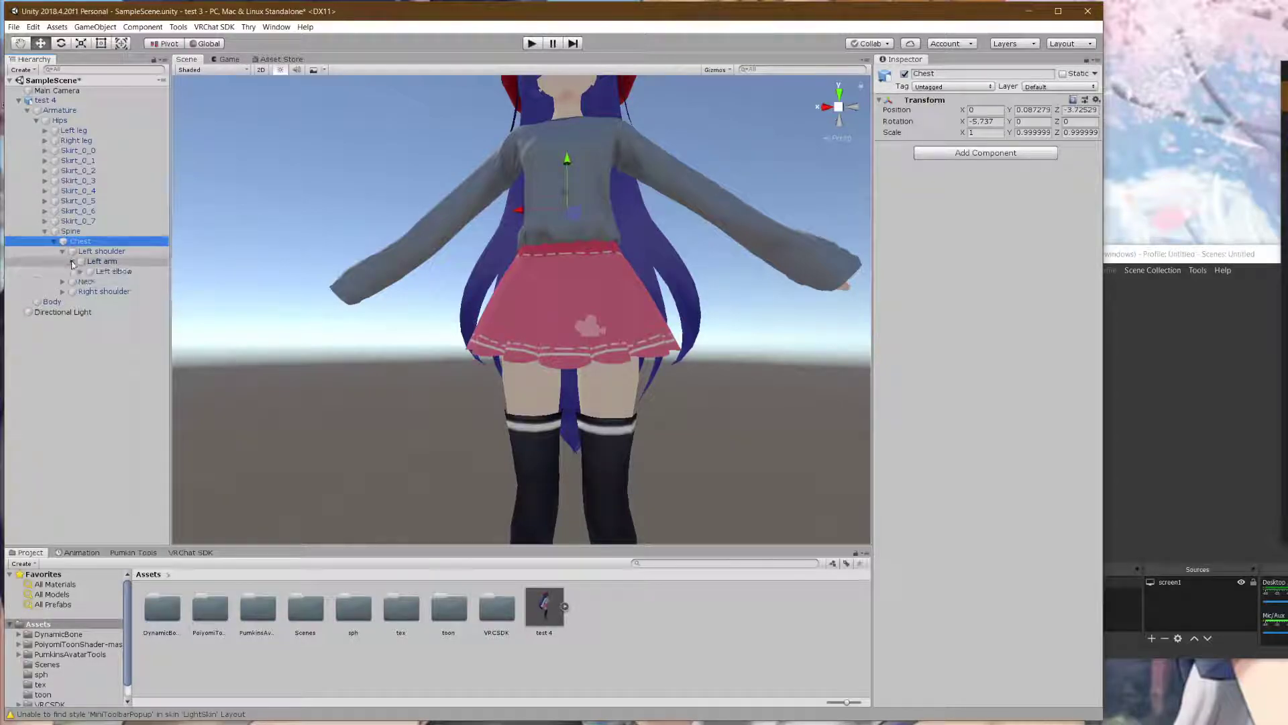
left_click(80, 271)
left_click(88, 281)
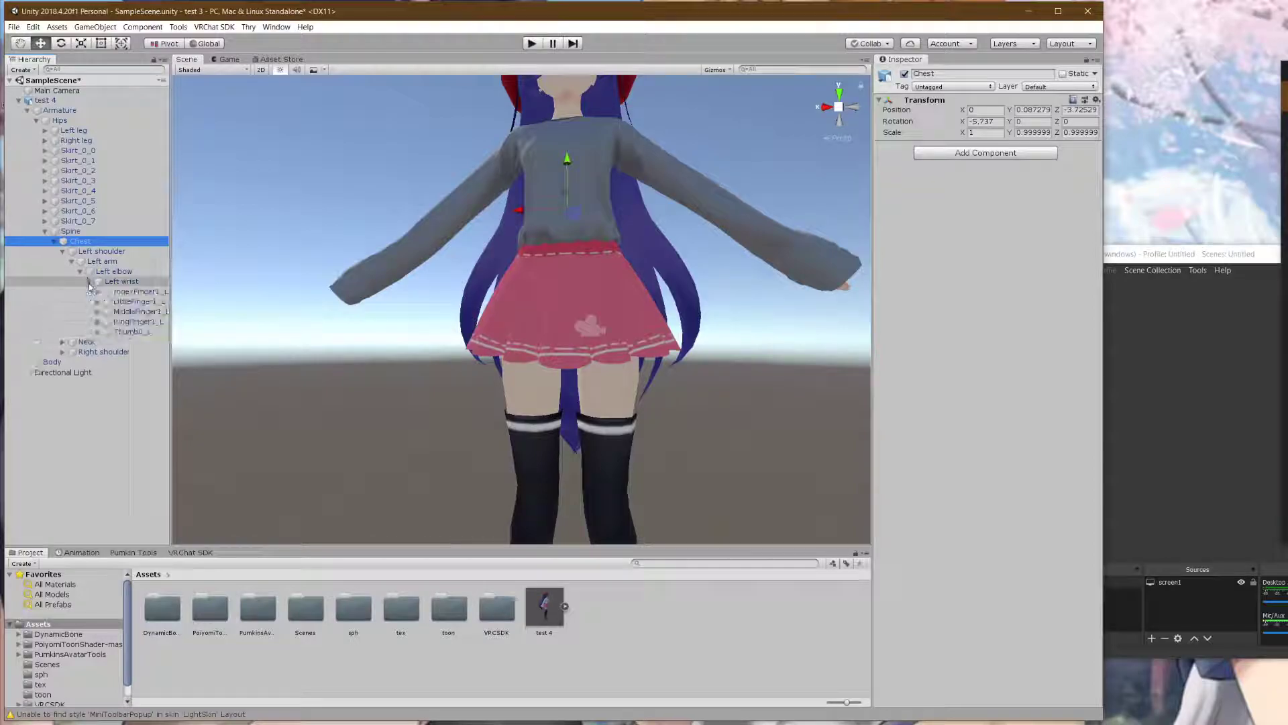
left_click(116, 283)
- Frame the avatar's left hand in the Scene view and select MiddleFinger1_L
middle_click_drag(760, 279, 567, 300)
scroll(619, 295, "up", 2)
scroll(601, 312, "down", 1)
right_click_drag(567, 300, 426, 273)
middle_click_drag(523, 279, 496, 281)
scroll(496, 282, "up", 3)
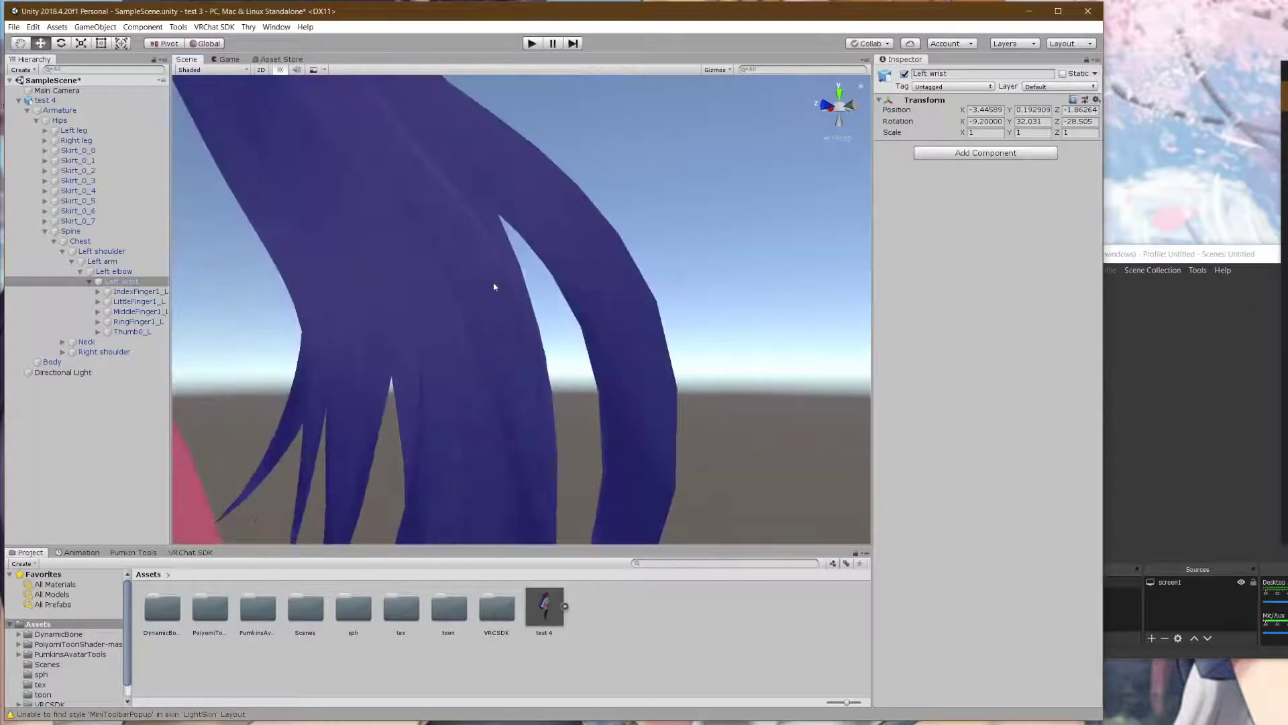
scroll(491, 283, "down", 3)
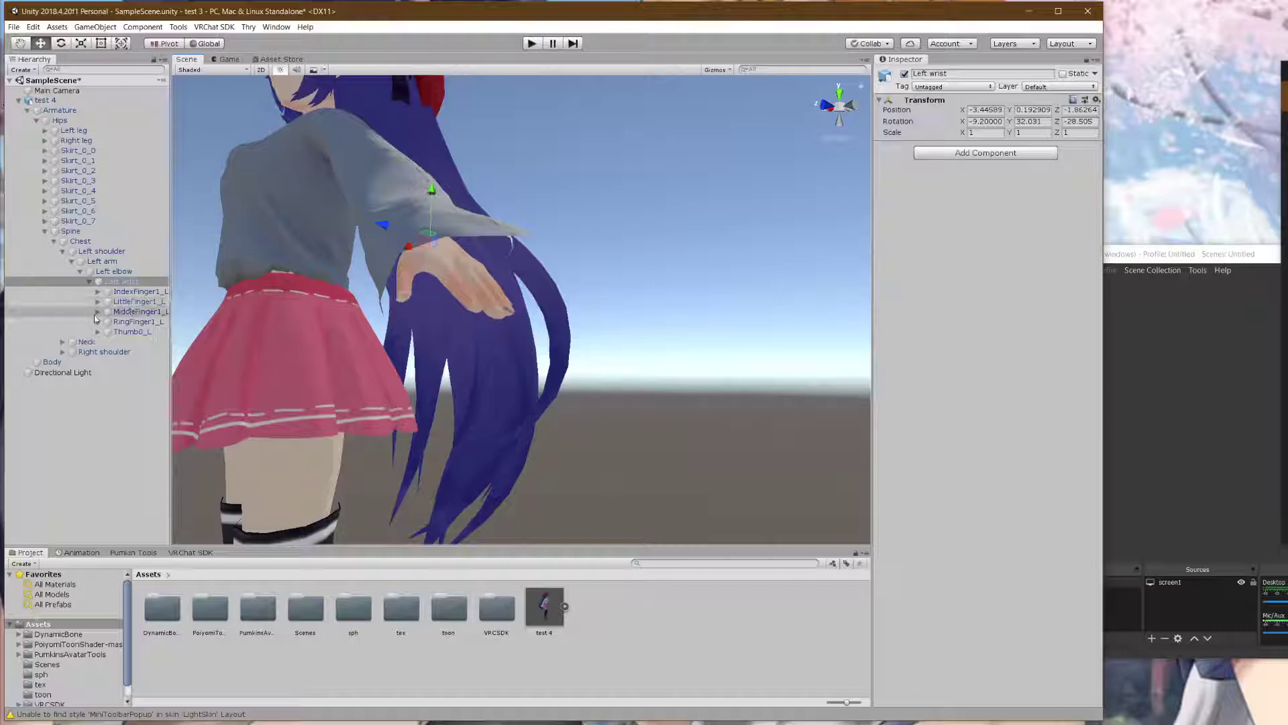
left_click(124, 311)
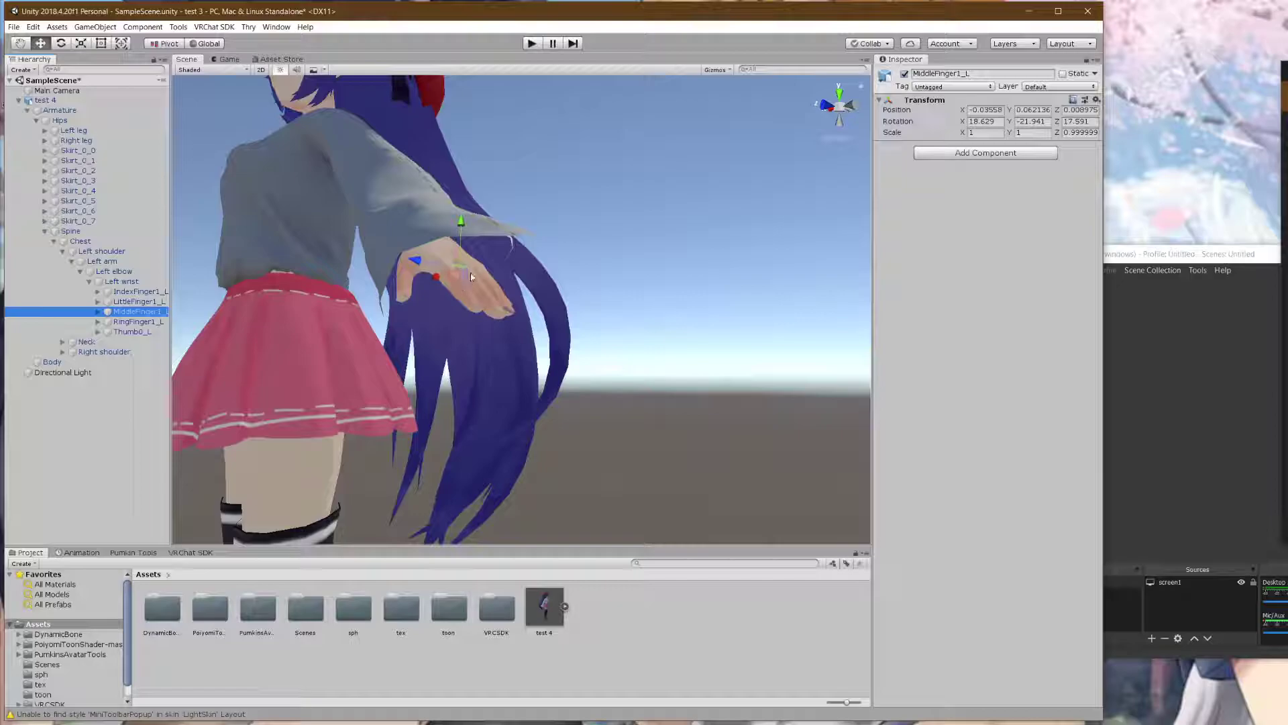
- Add a Dynamic Bone Collider to MiddleFinger1_L with radius 0.03
left_click(985, 153)
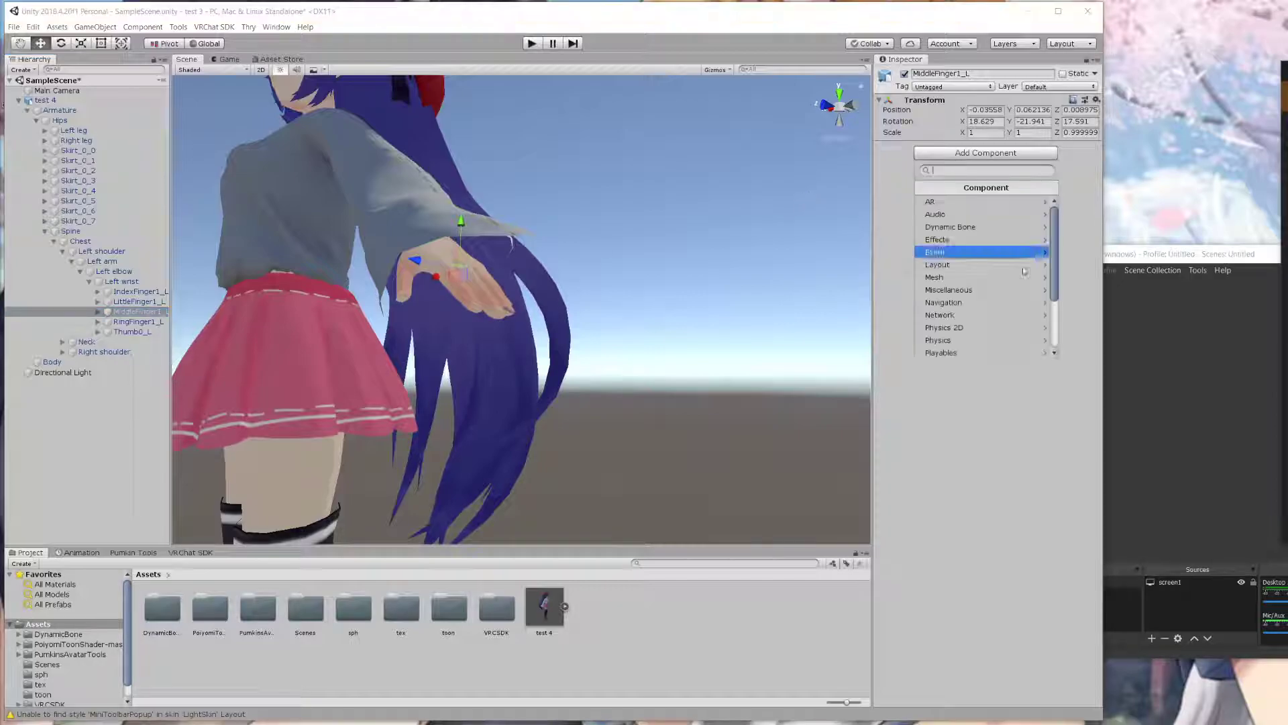
left_click(963, 228)
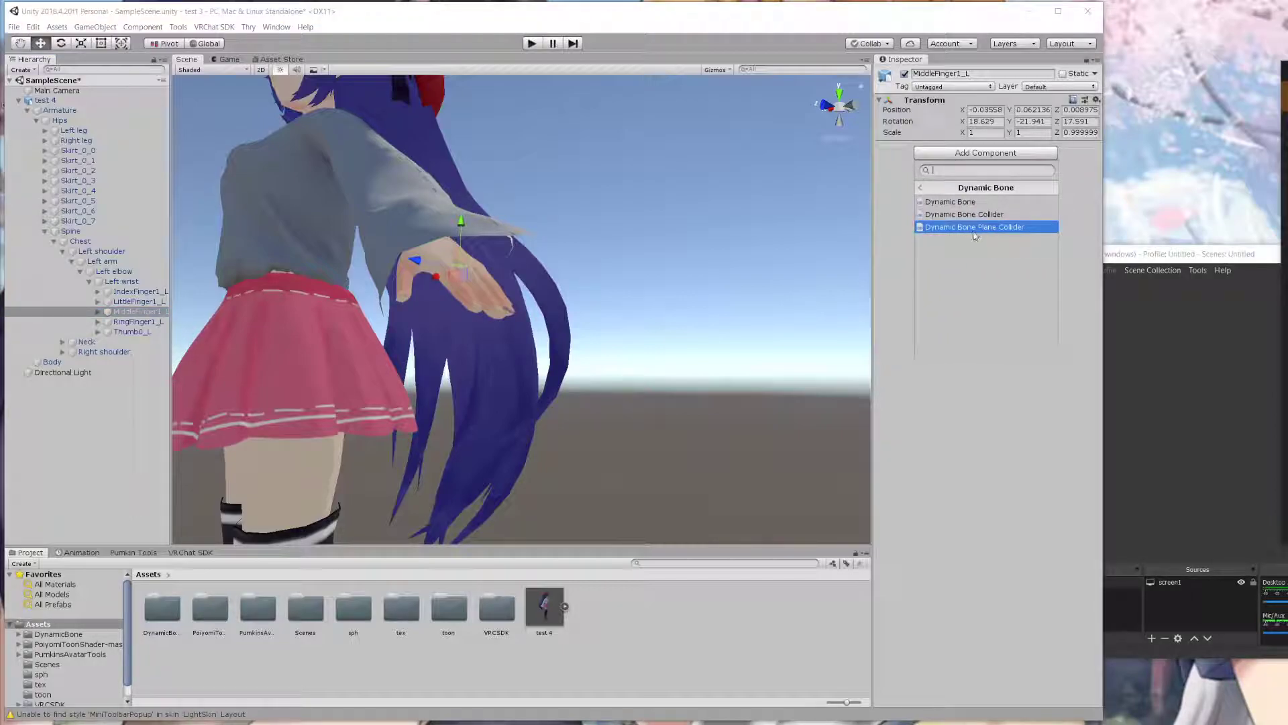
left_click(969, 214)
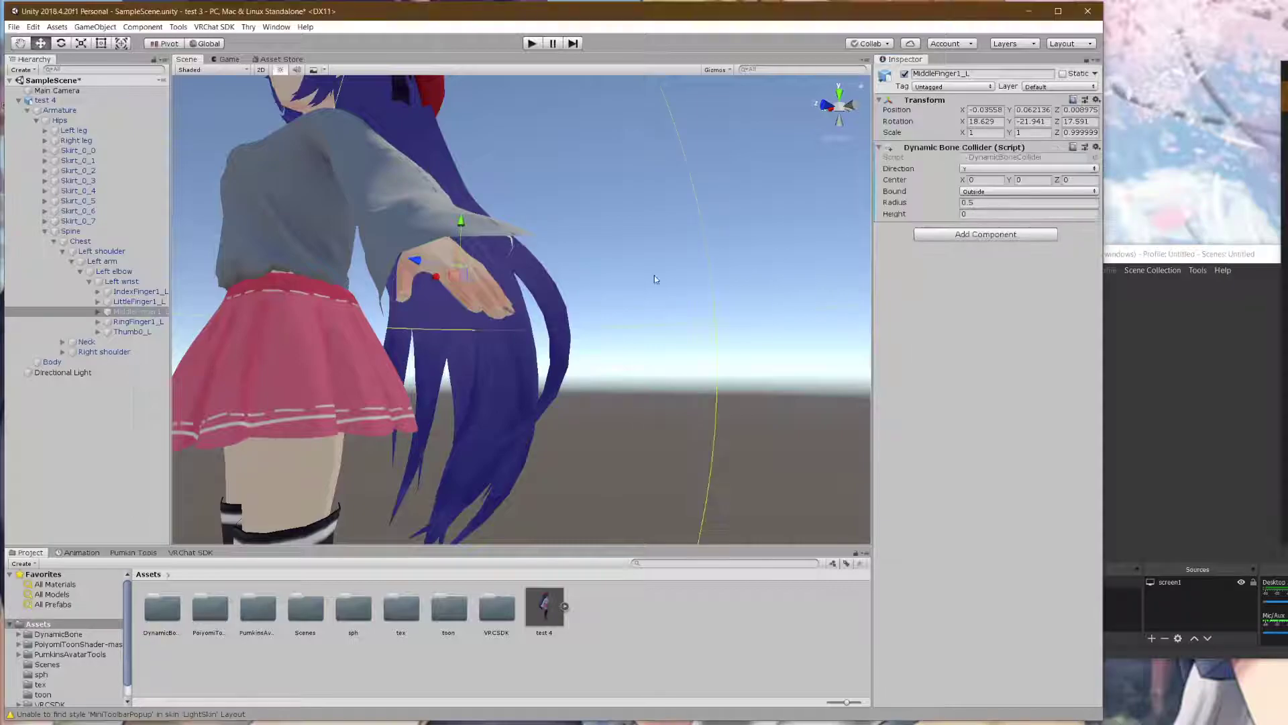
scroll(699, 271, "down", 5)
left_click(970, 203)
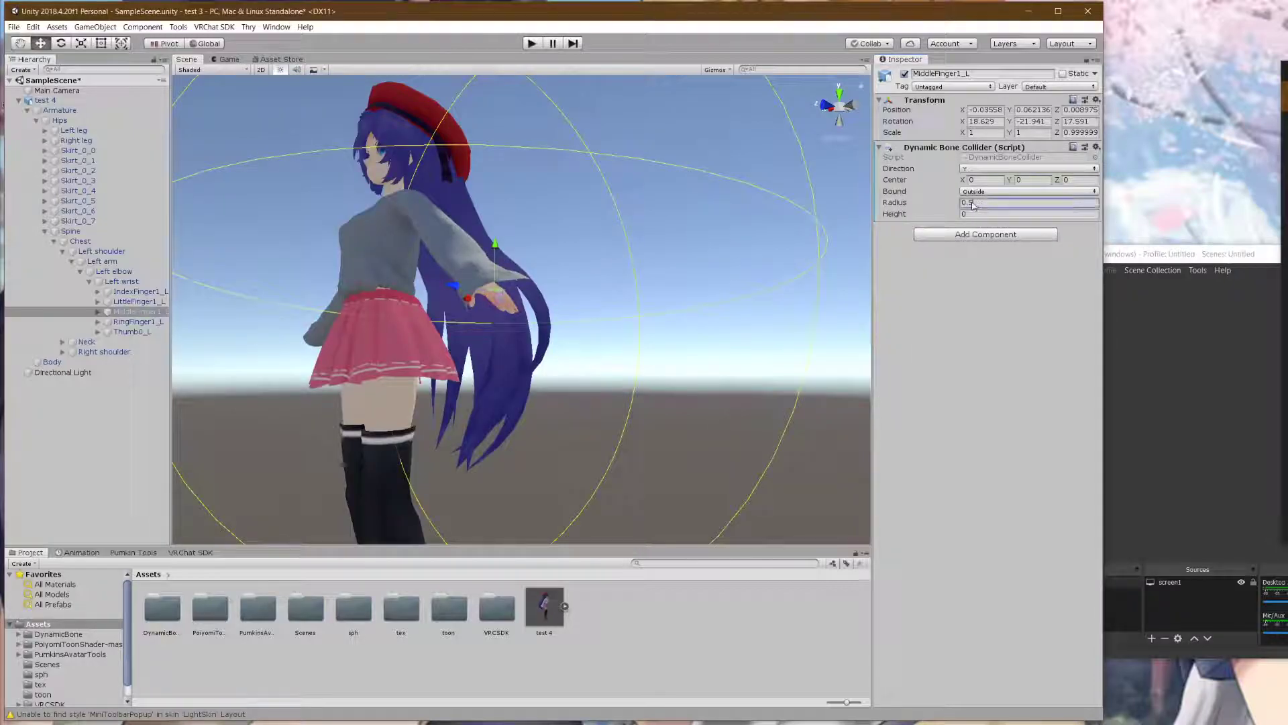
type("0.01")
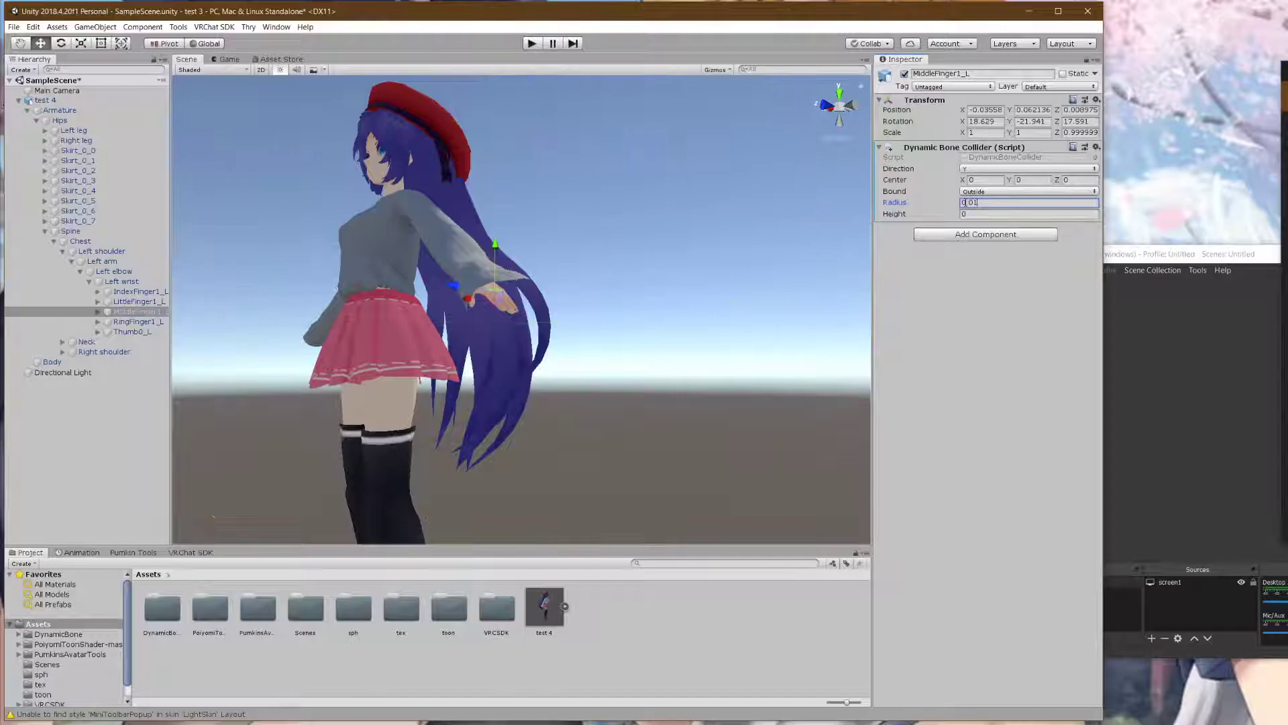
scroll(602, 247, "up", 4)
scroll(602, 247, "up", 2)
scroll(602, 247, "down", 2)
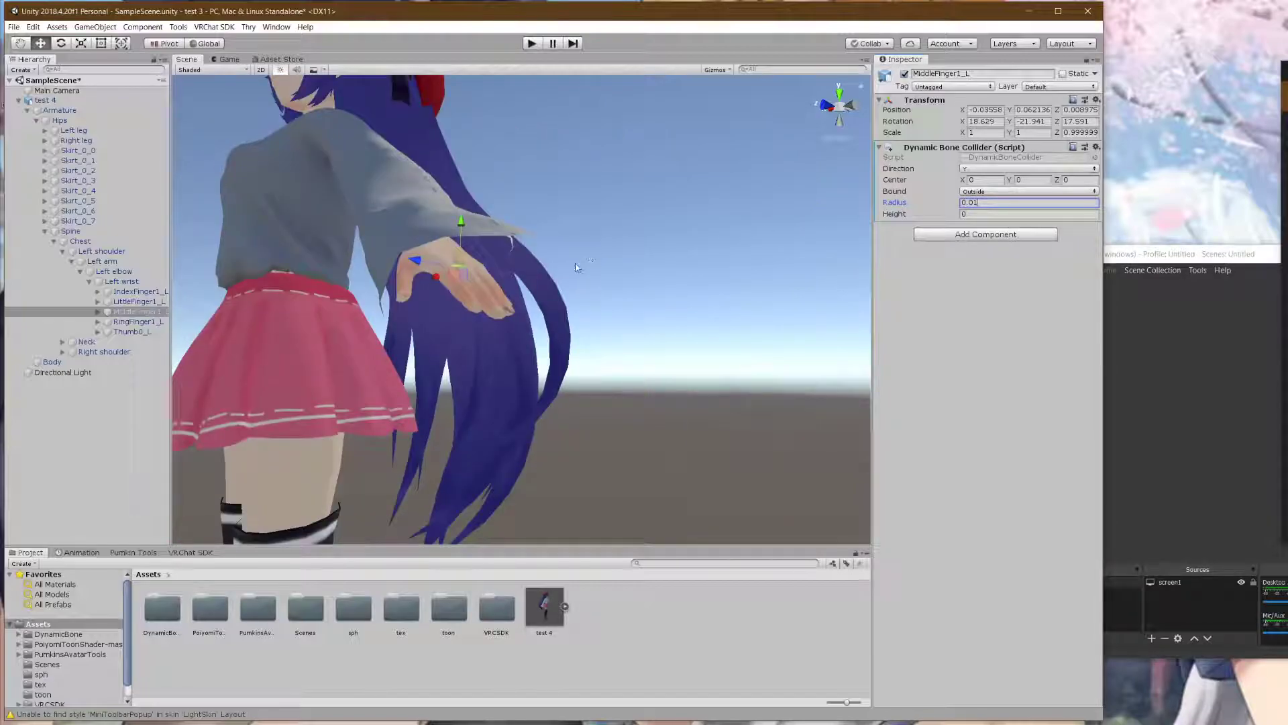
key("BackSpace")
type("5")
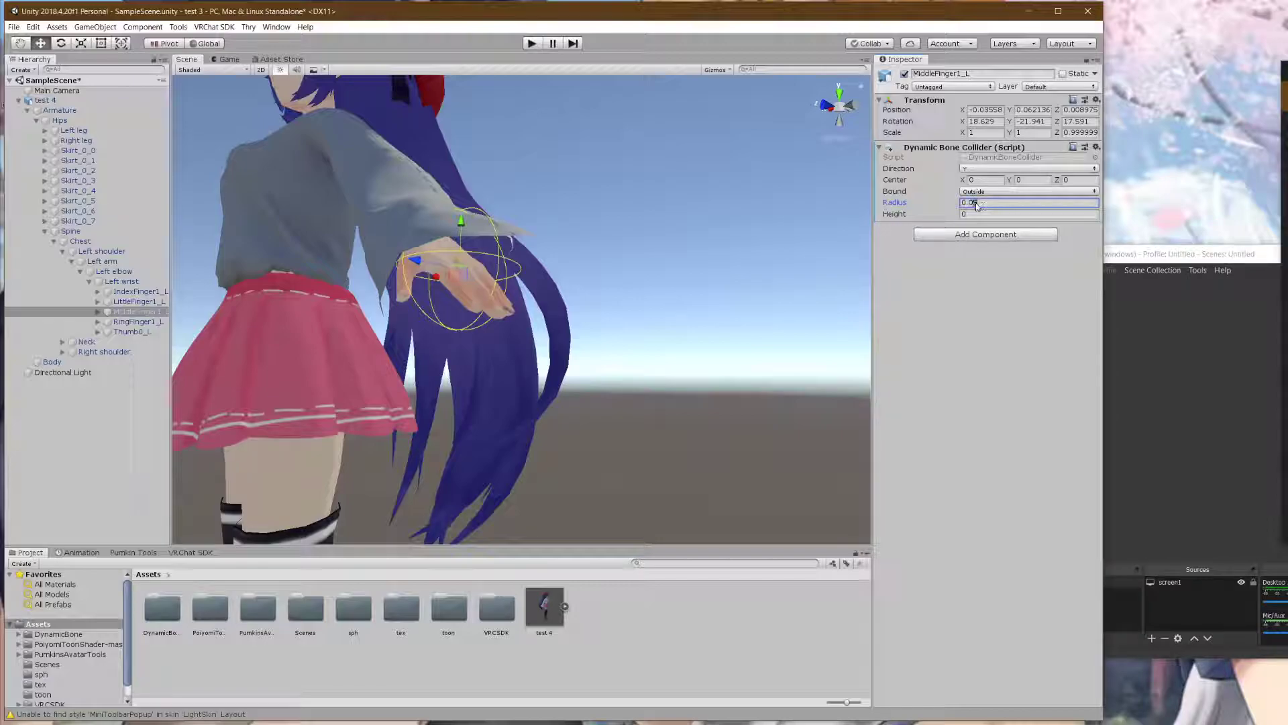
key("BackSpace")
type("3")
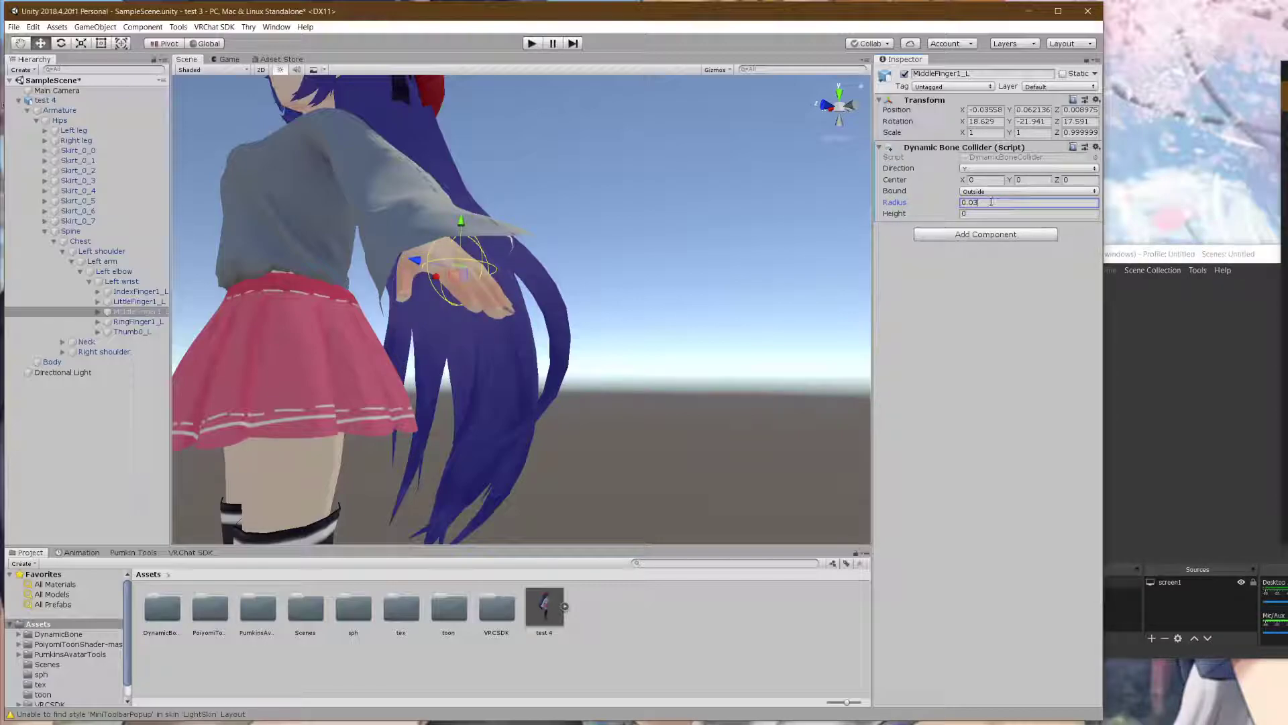
middle_click_drag(625, 267, 621, 305)
- Set the finger collider's height to 0.1
left_click(978, 216)
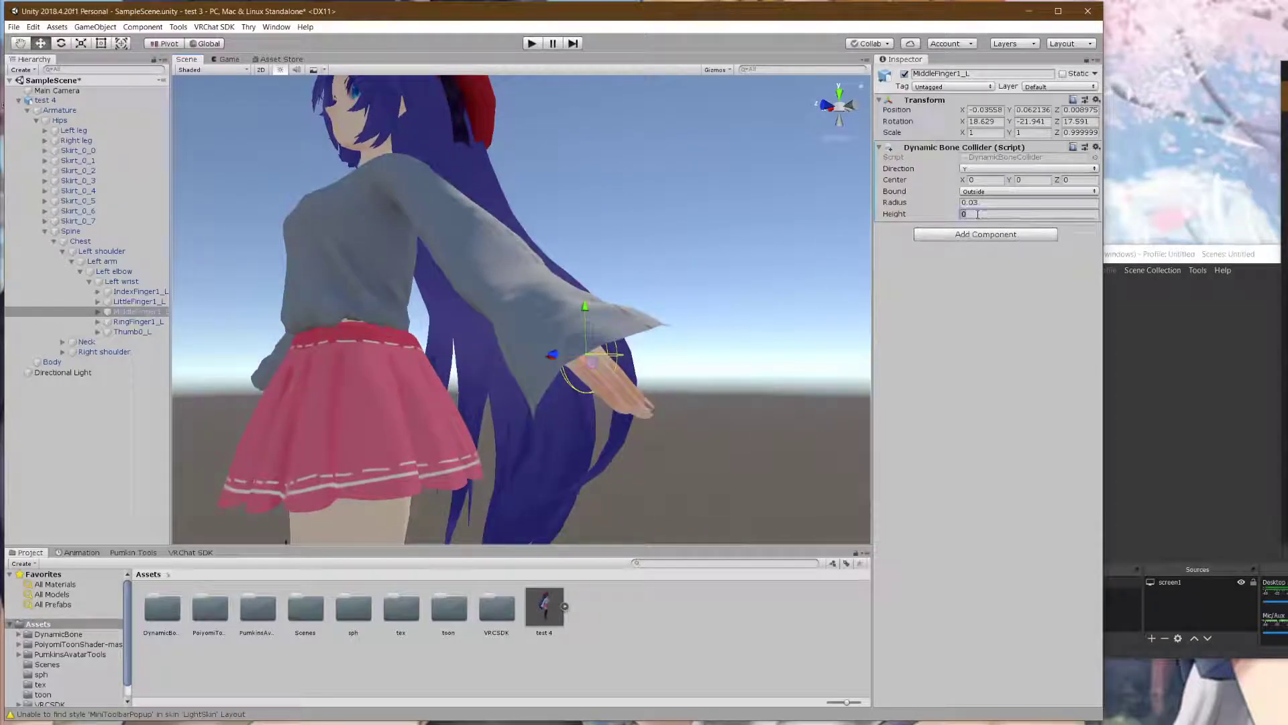
type("3")
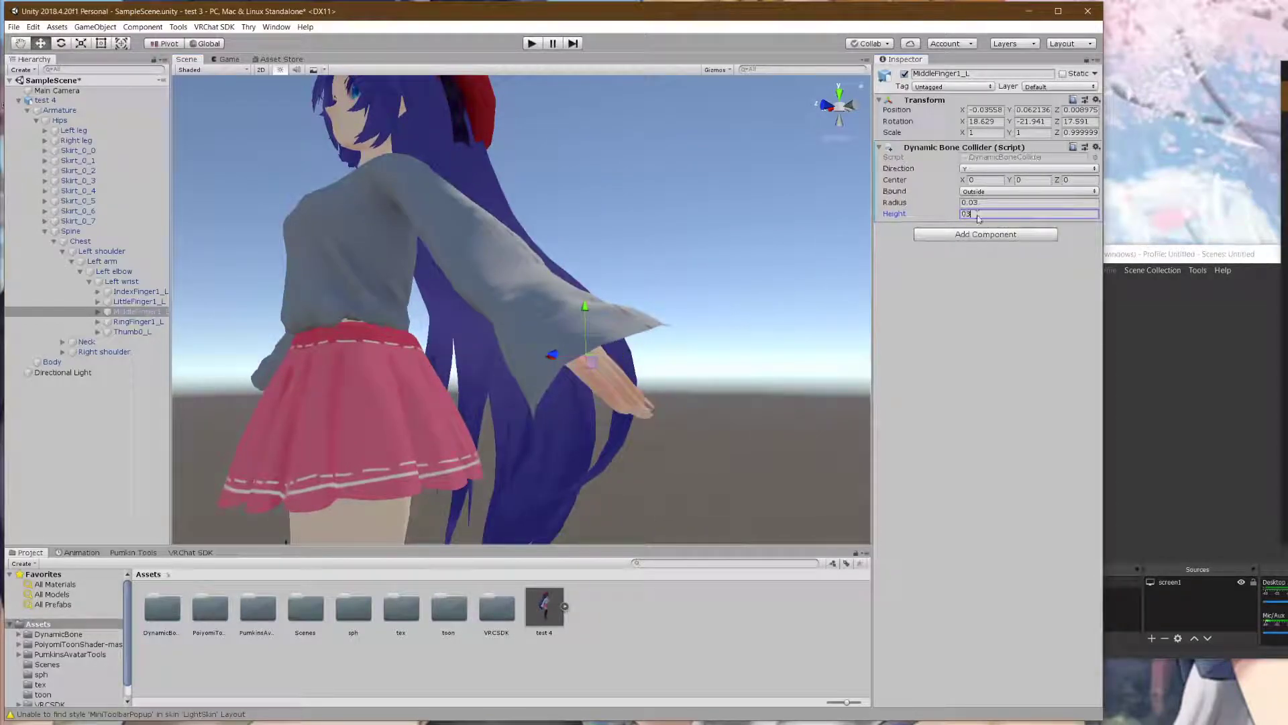
key("BackSpace")
type(".03")
type("1")
double_click(972, 216)
type("2")
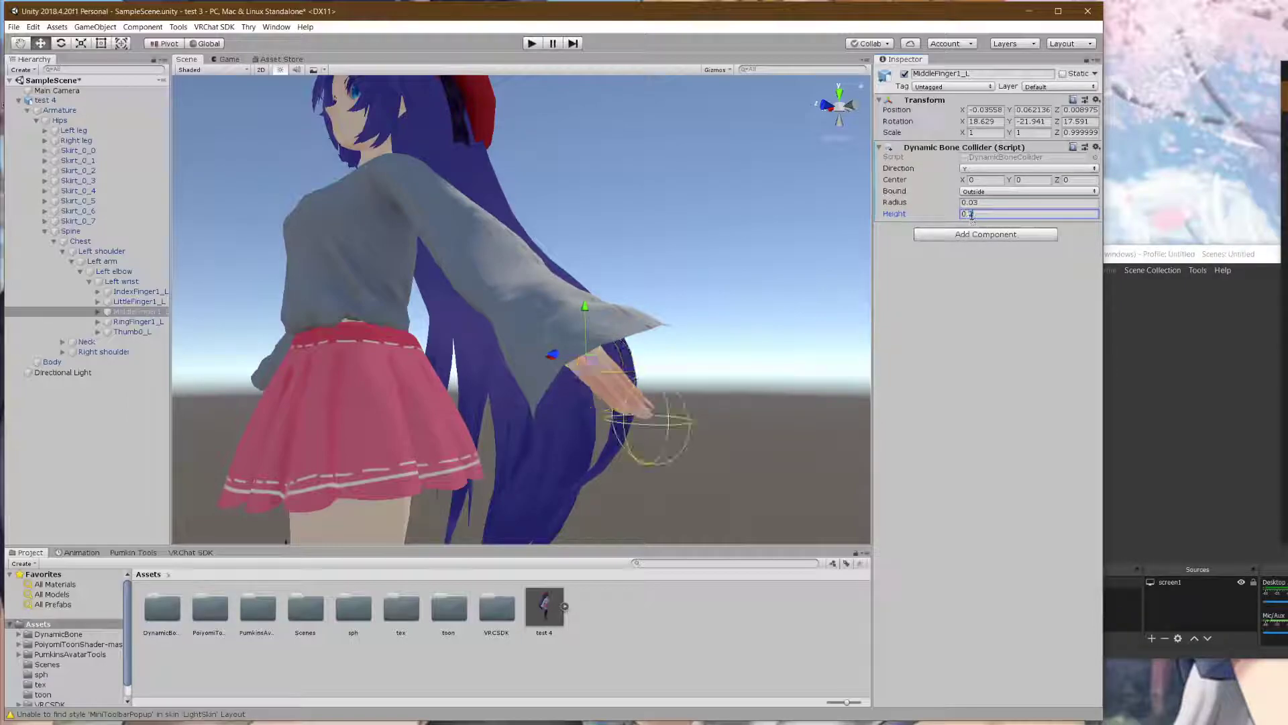
double_click(972, 216)
type("13")
middle_click_drag(683, 357, 646, 317)
left_click_drag(988, 216, 973, 216)
type("0")
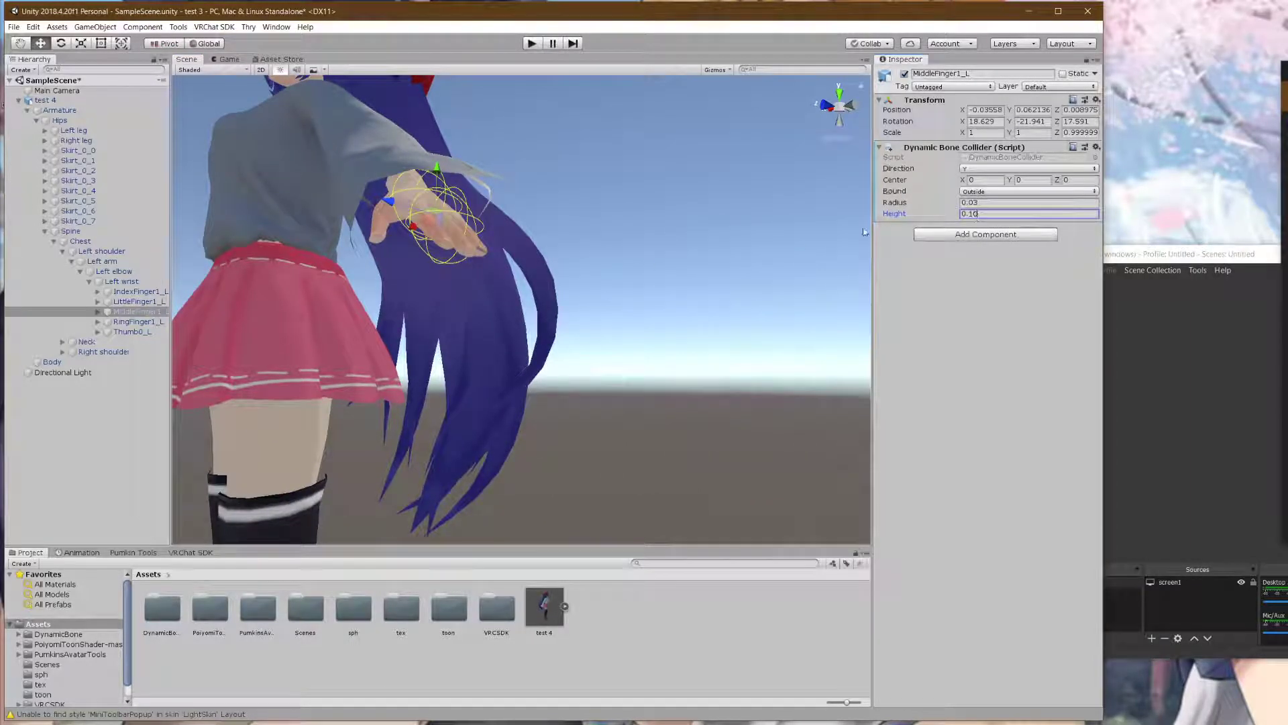
middle_click_drag(569, 231, 760, 319)
- Set the collider's Center Y to 0.02 and copy the component
left_click(1023, 180)
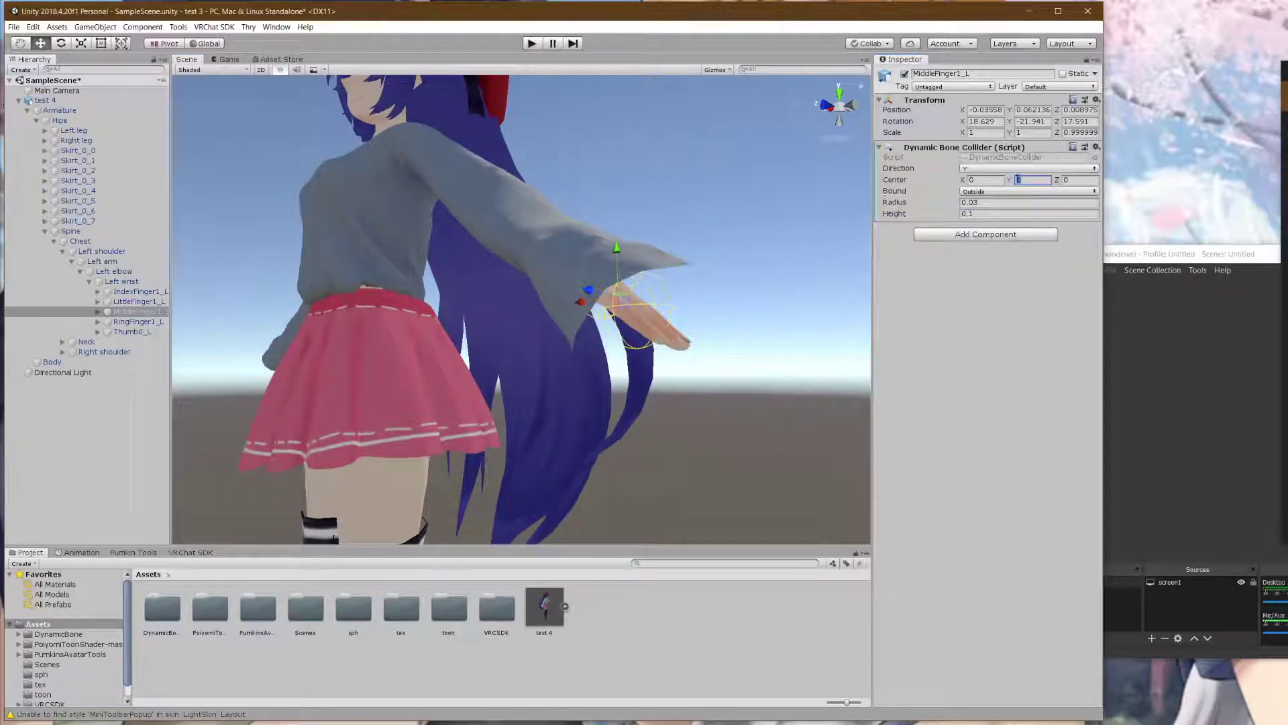
type("1")
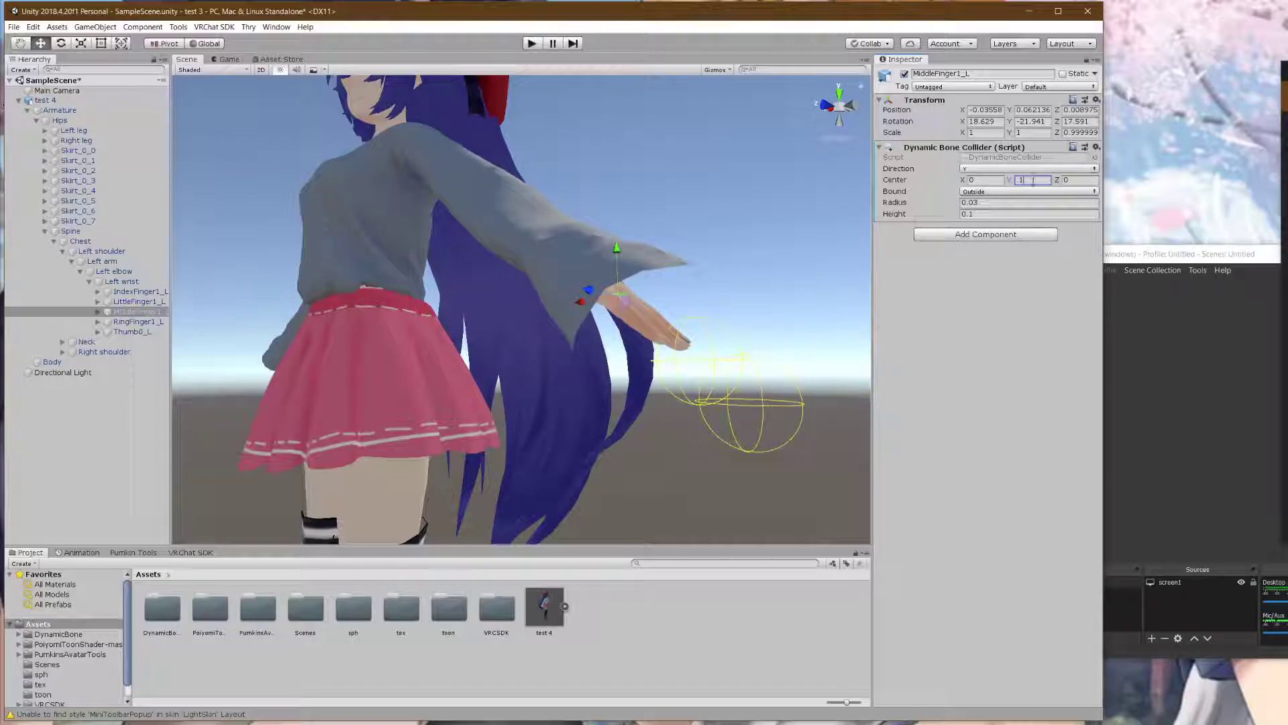
type("0.1")
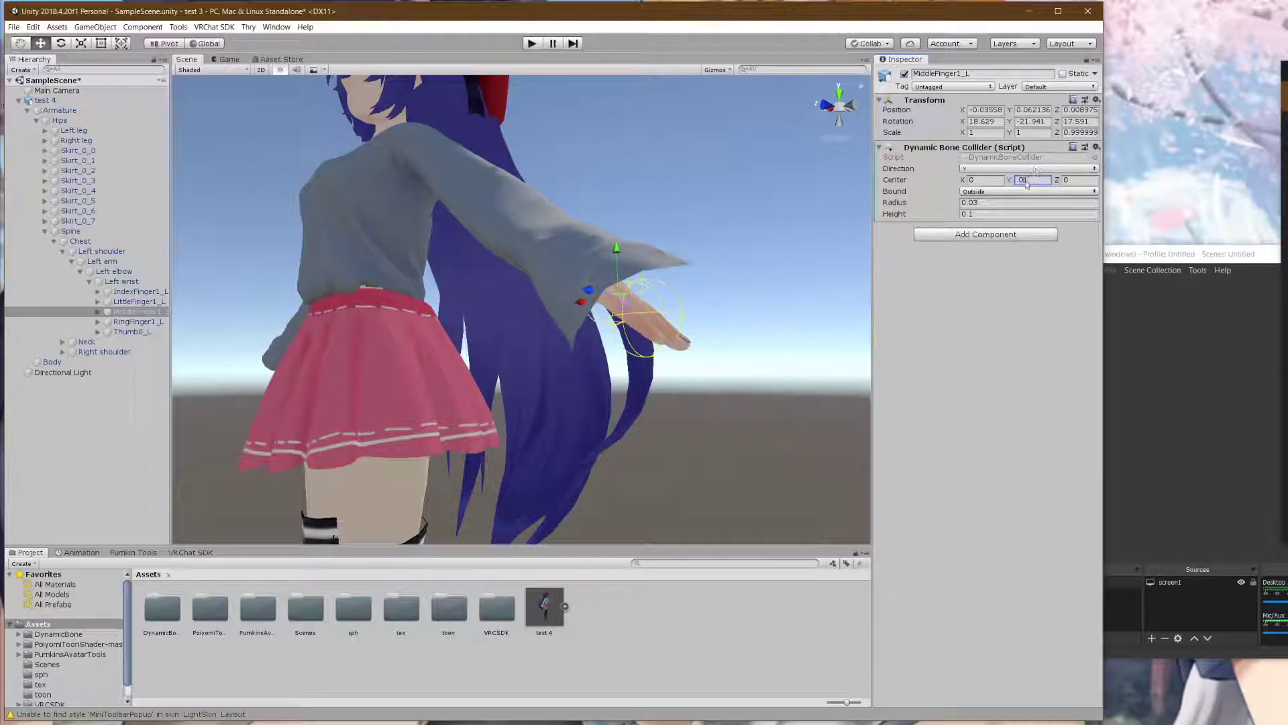
type("2")
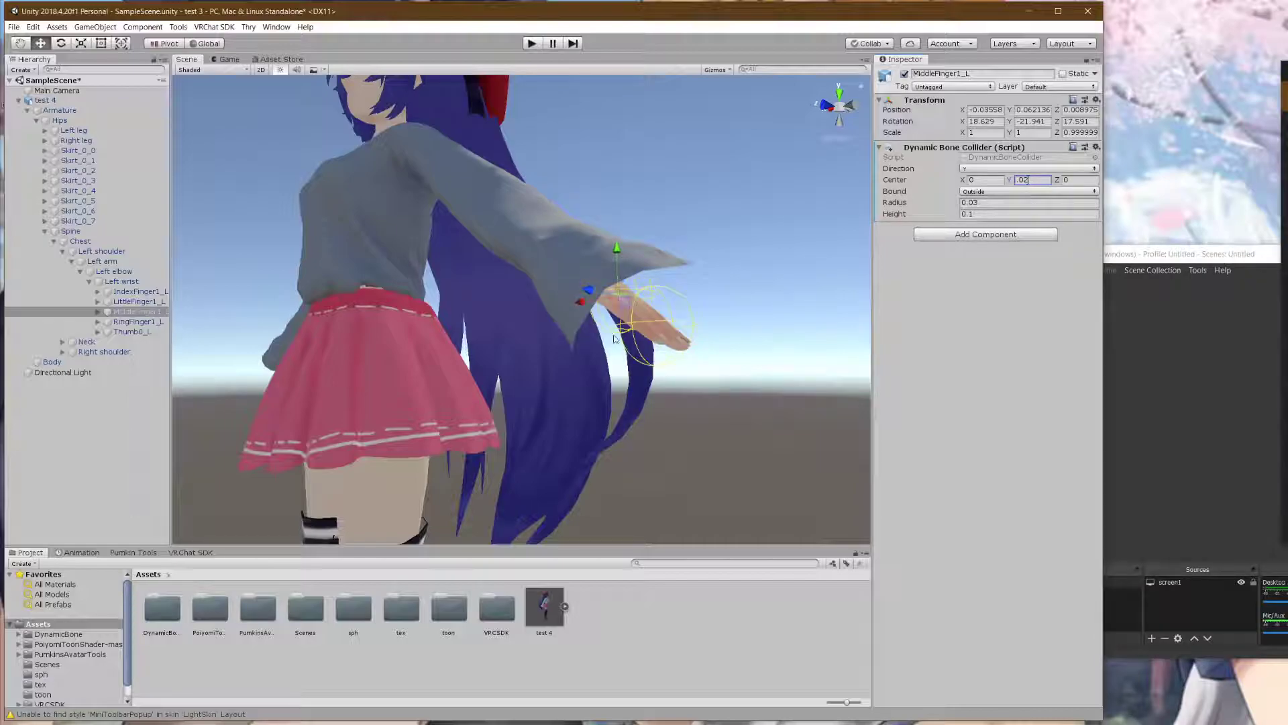
right_click_drag(616, 339, 695, 357)
middle_click_drag(604, 354, 543, 285)
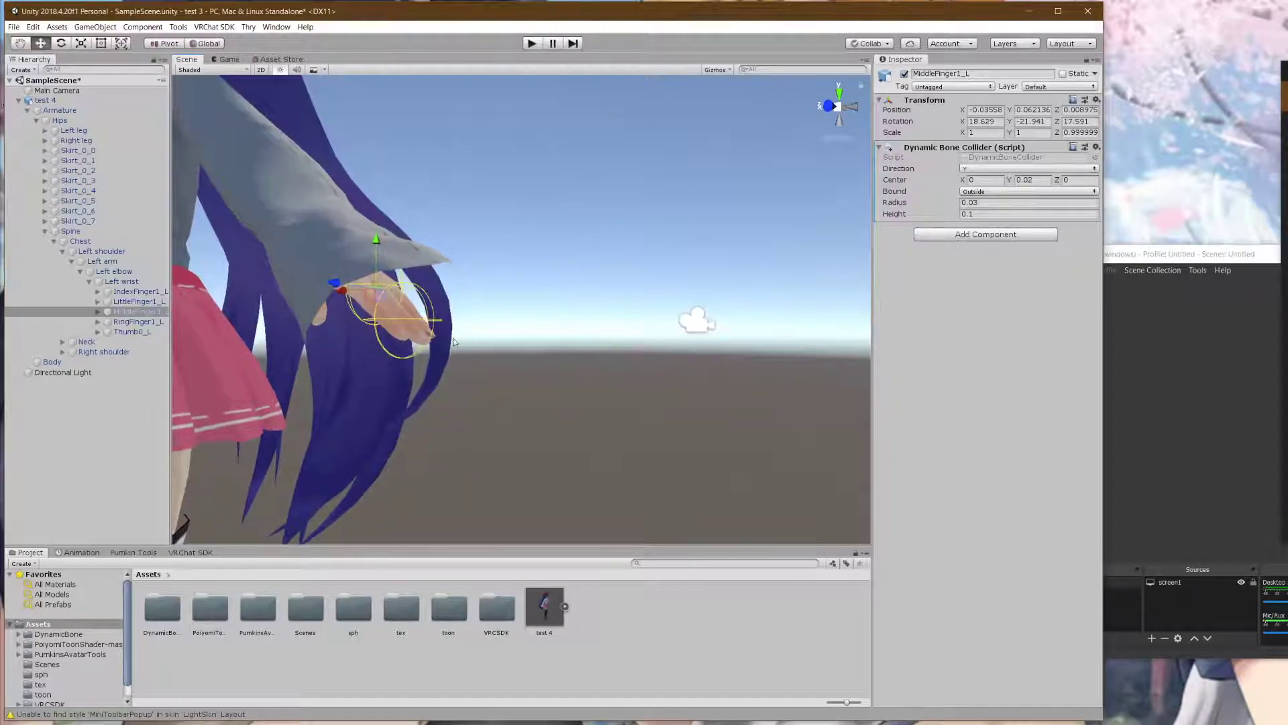
scroll(441, 322, "down", 10)
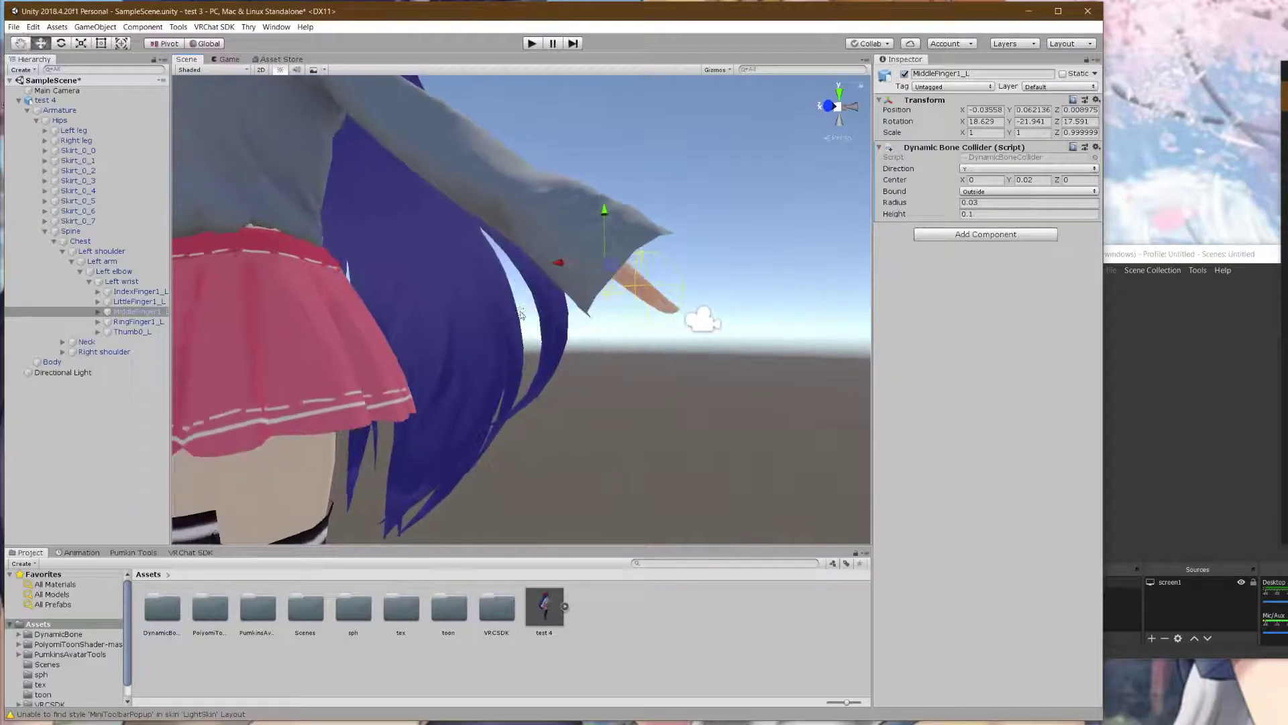
middle_click_drag(412, 284, 437, 289)
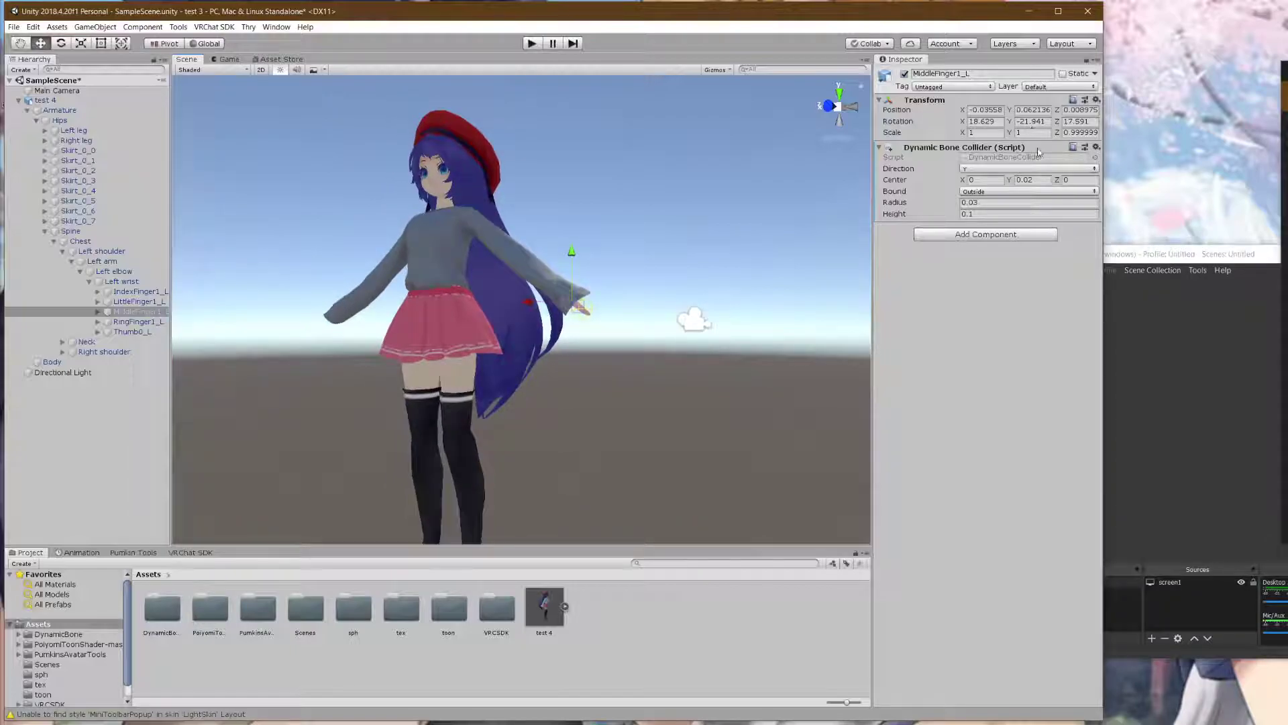
left_click(1097, 148)
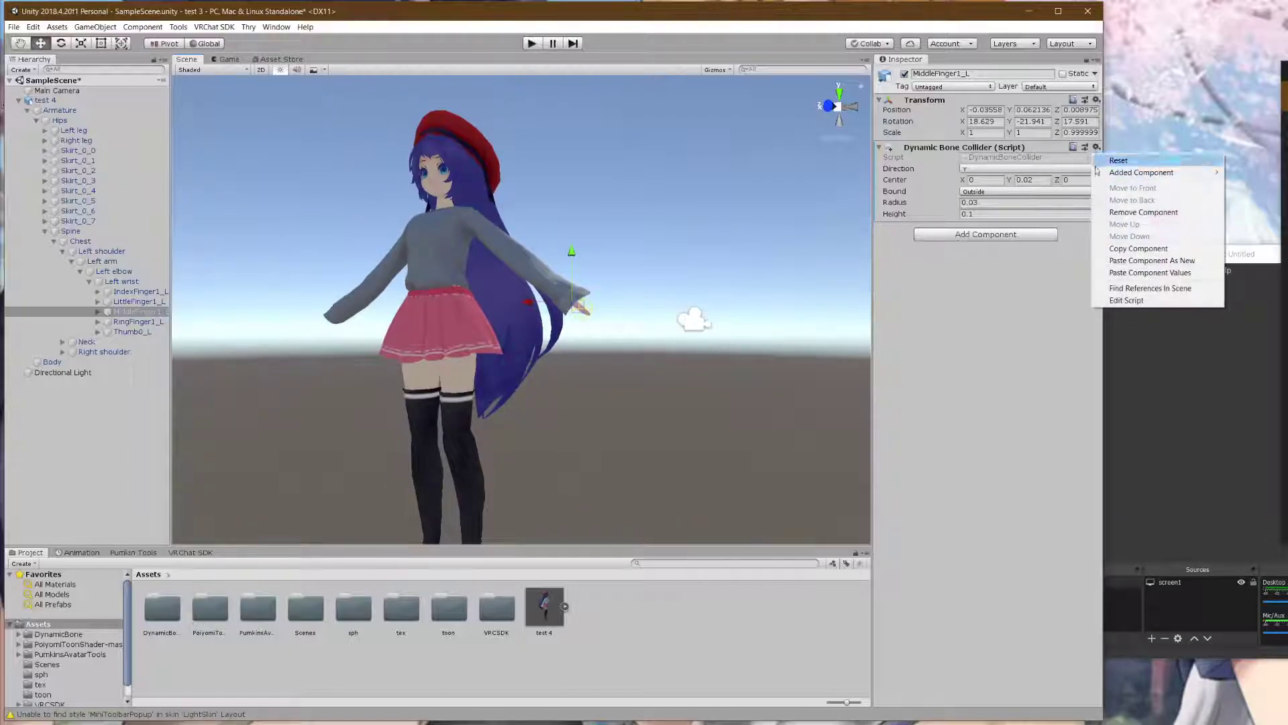
left_click(1130, 250)
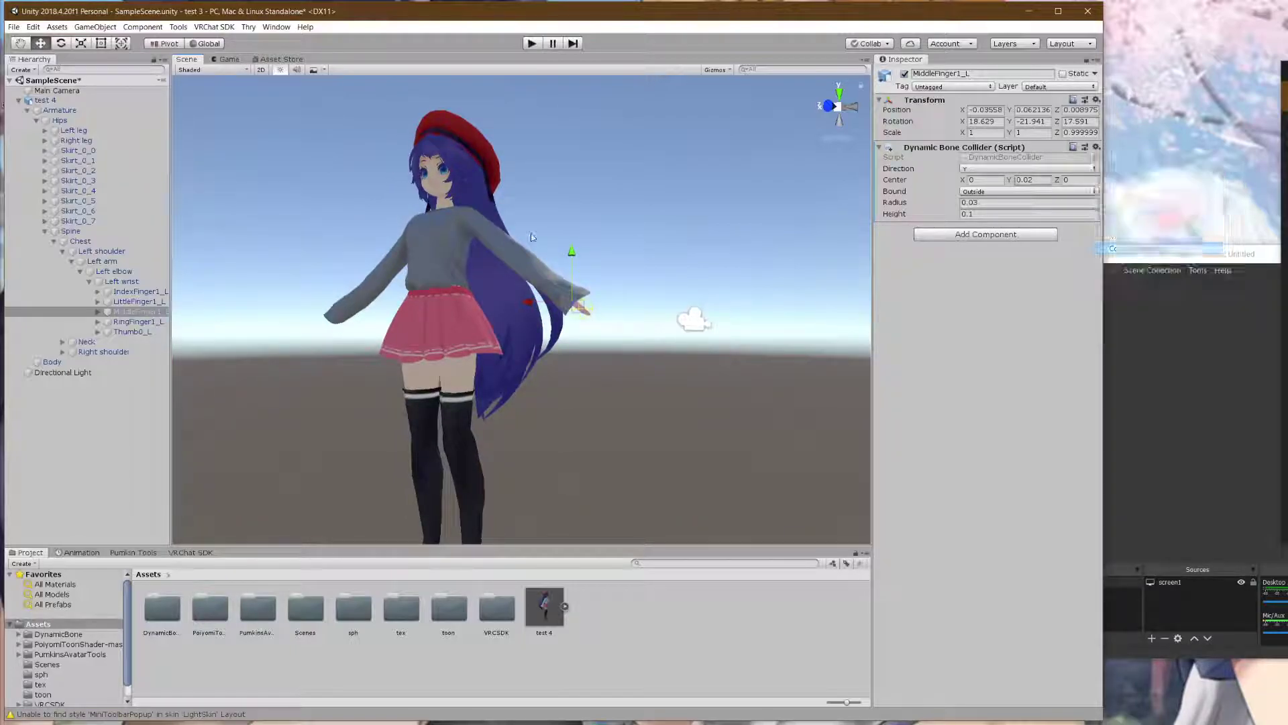
- Unfold the right arm to the wrist and paste the collider onto MiddleFinger1_R
left_click(63, 251)
left_click(63, 271)
left_click(71, 281)
left_click(80, 292)
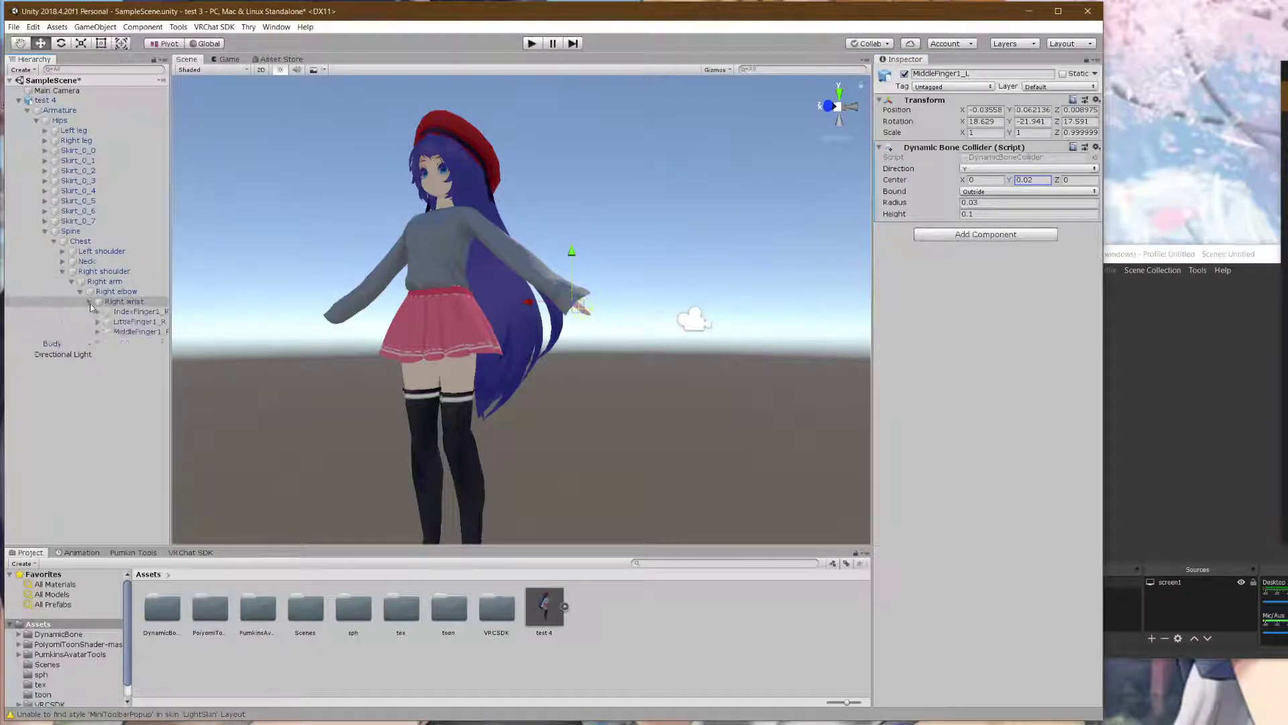
left_click(90, 302)
left_click(128, 332)
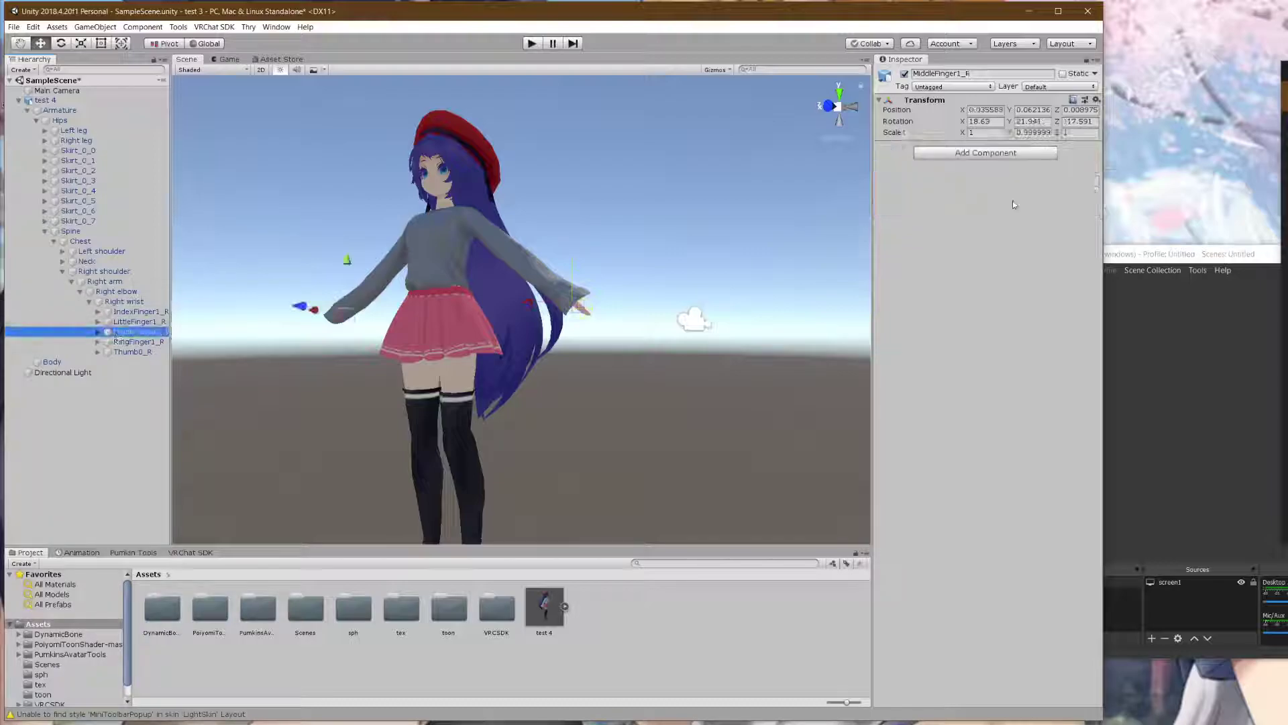
left_click(1097, 100)
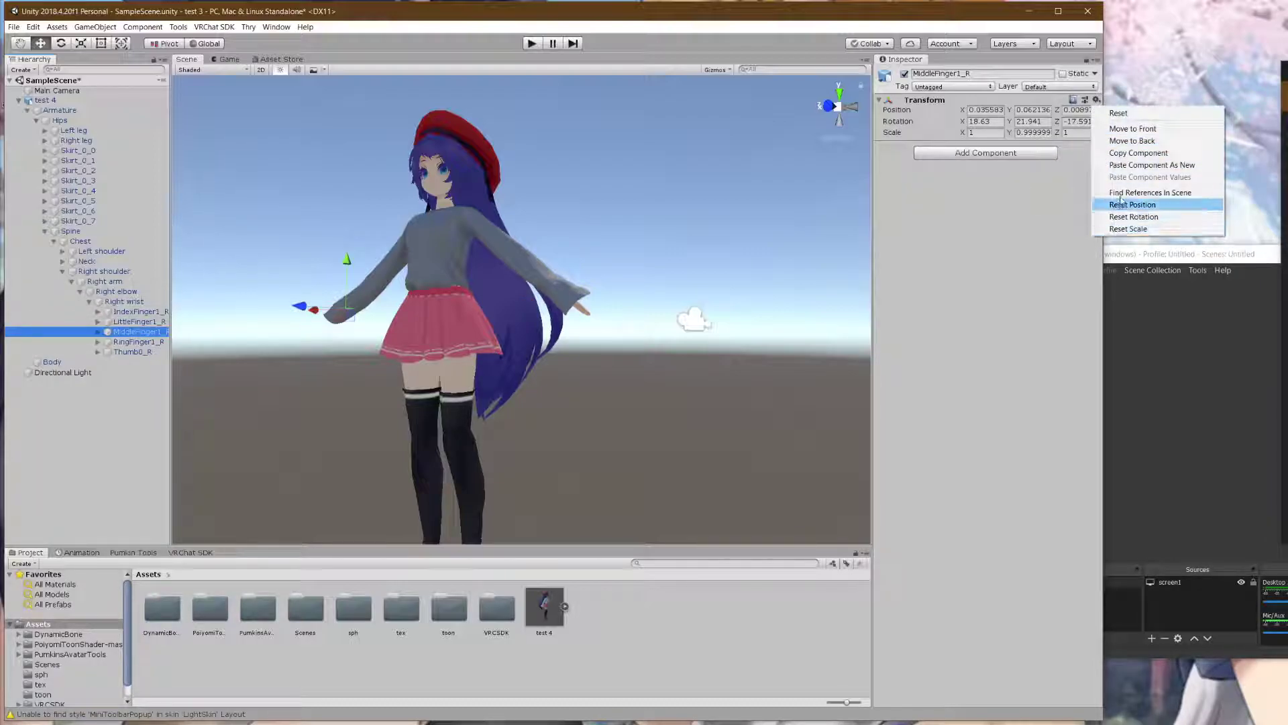
left_click(1141, 166)
- Turn the view to face the avatar and unfold Neck and Head in the Hierarchy
middle_click_drag(452, 310, 561, 337)
right_click_drag(561, 337, 718, 346)
middle_click_drag(410, 308, 509, 360)
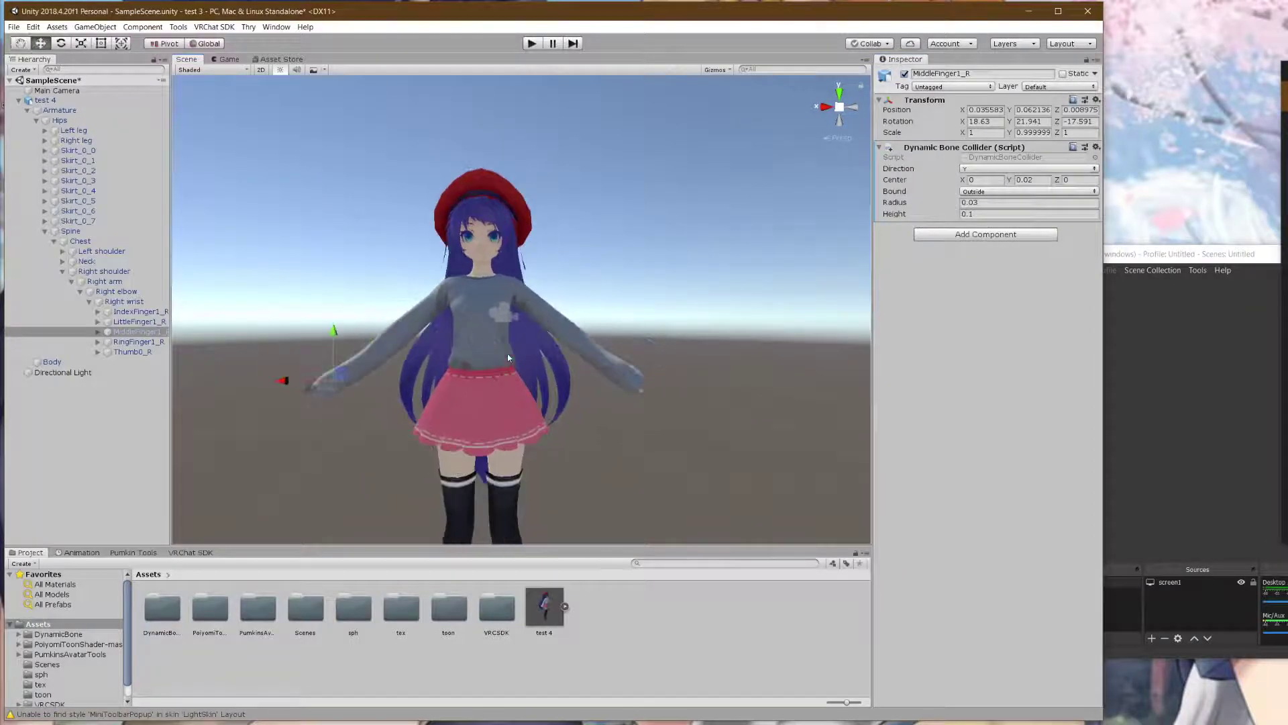
scroll(507, 353, "up", 2)
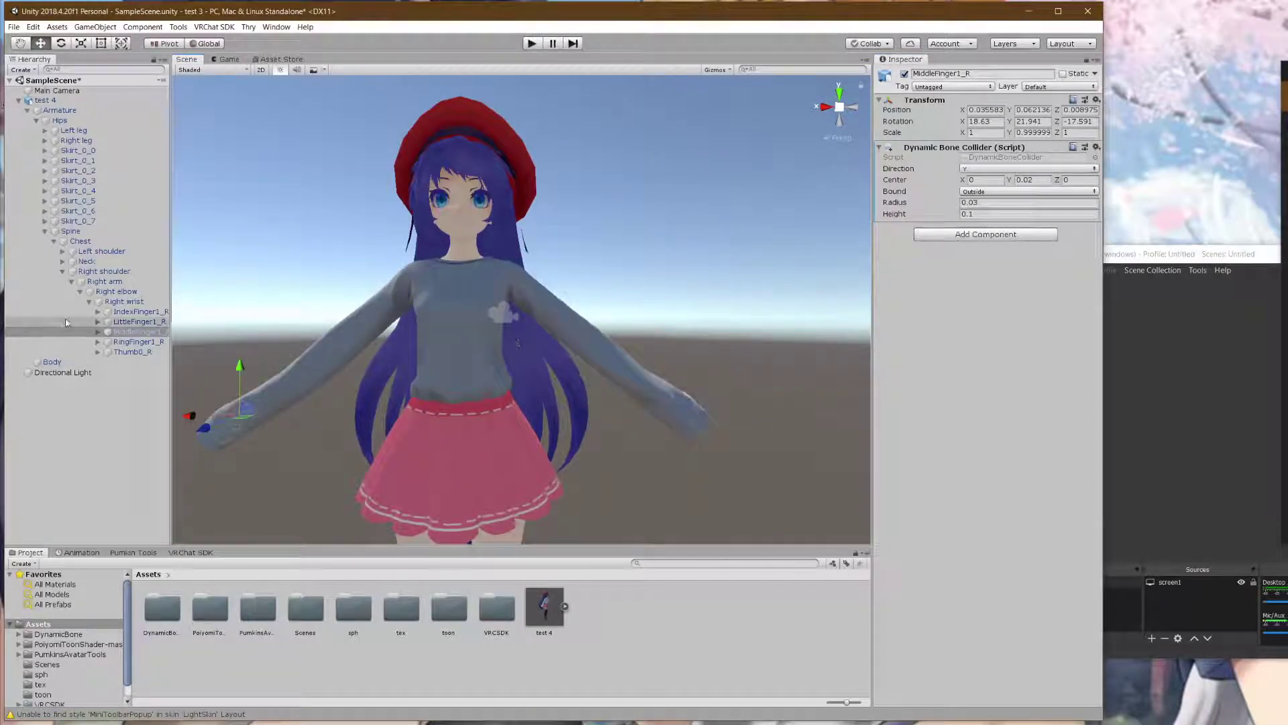
left_click(62, 272)
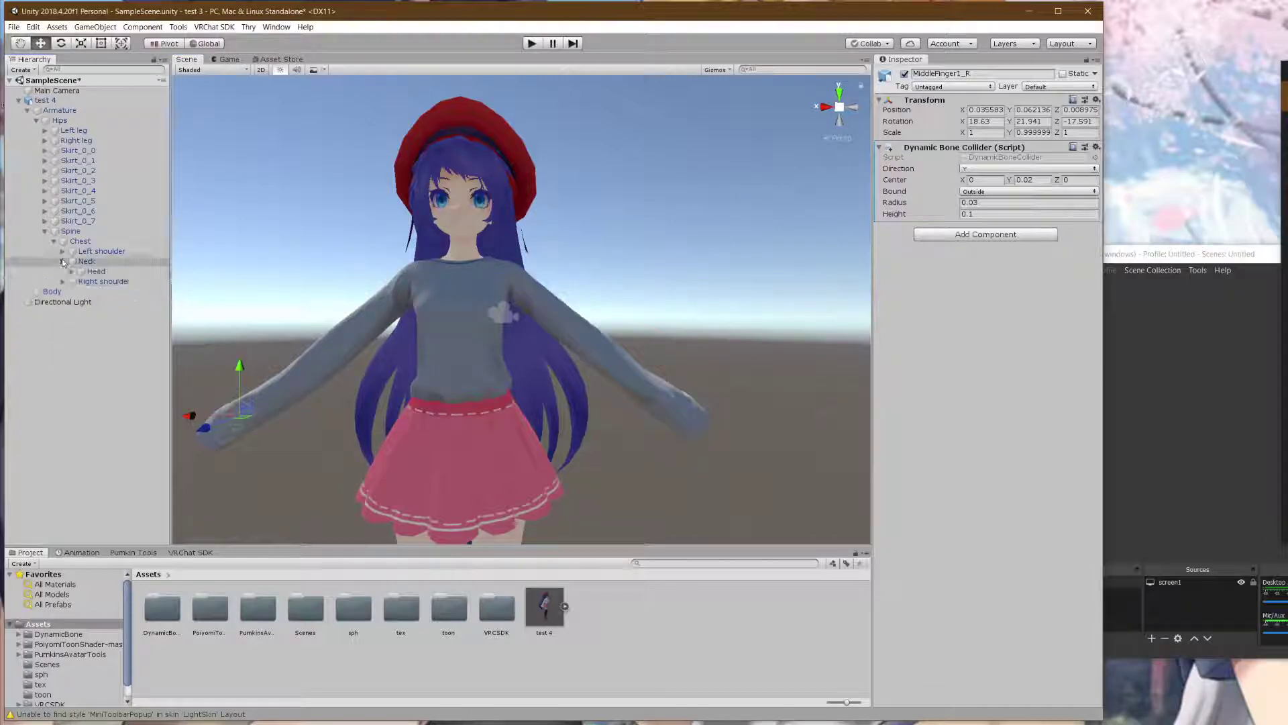
left_click(62, 261)
left_click(72, 271)
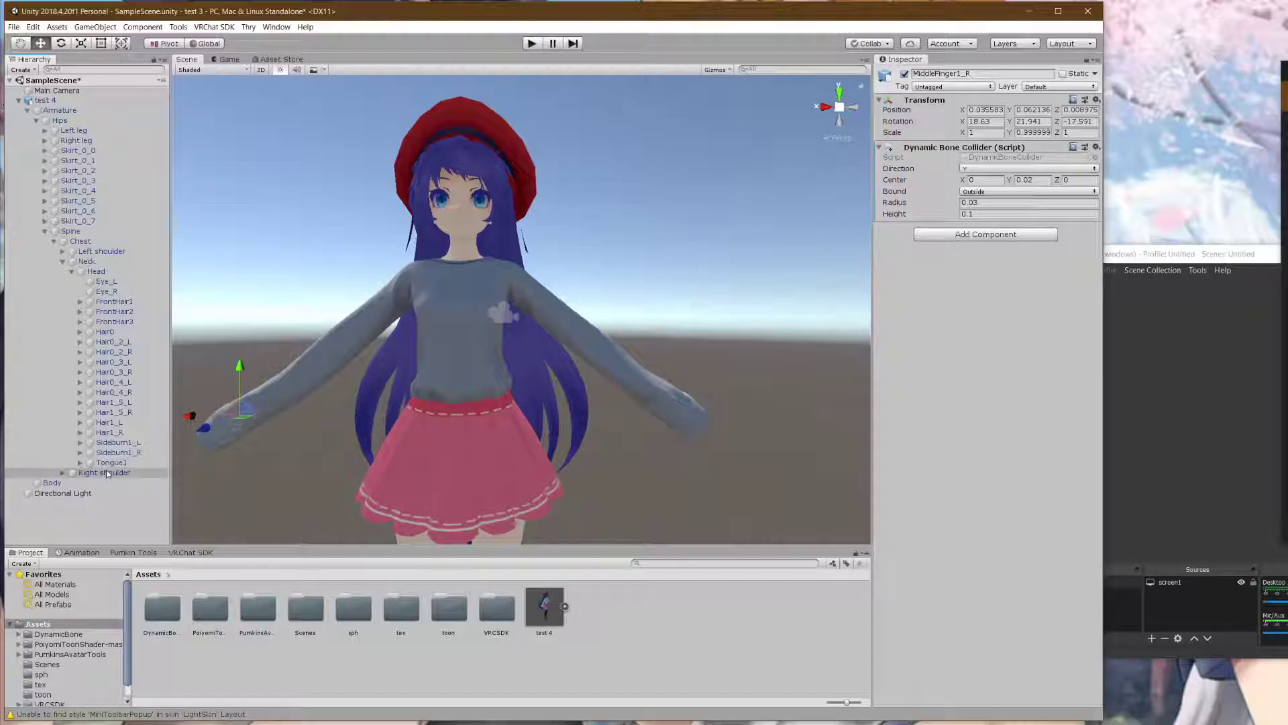
- Copy the Dynamic Bone component from the Hips bone
left_click(104, 271)
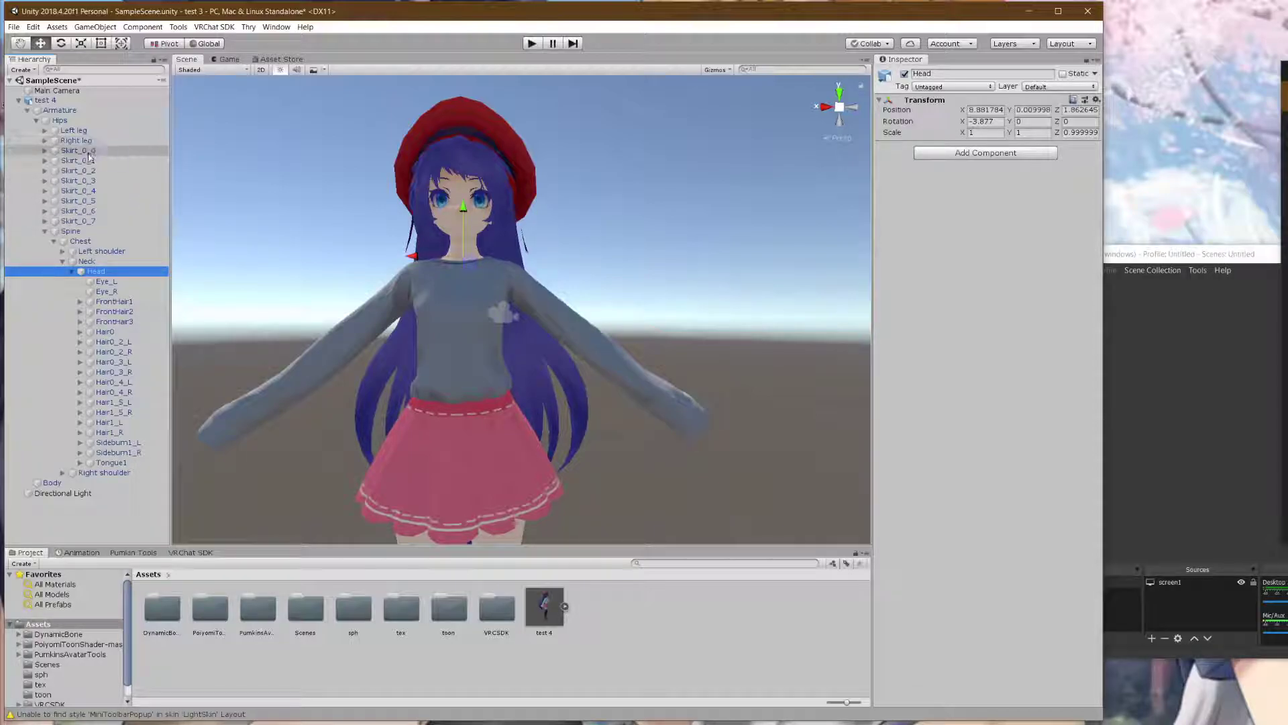
left_click(60, 120)
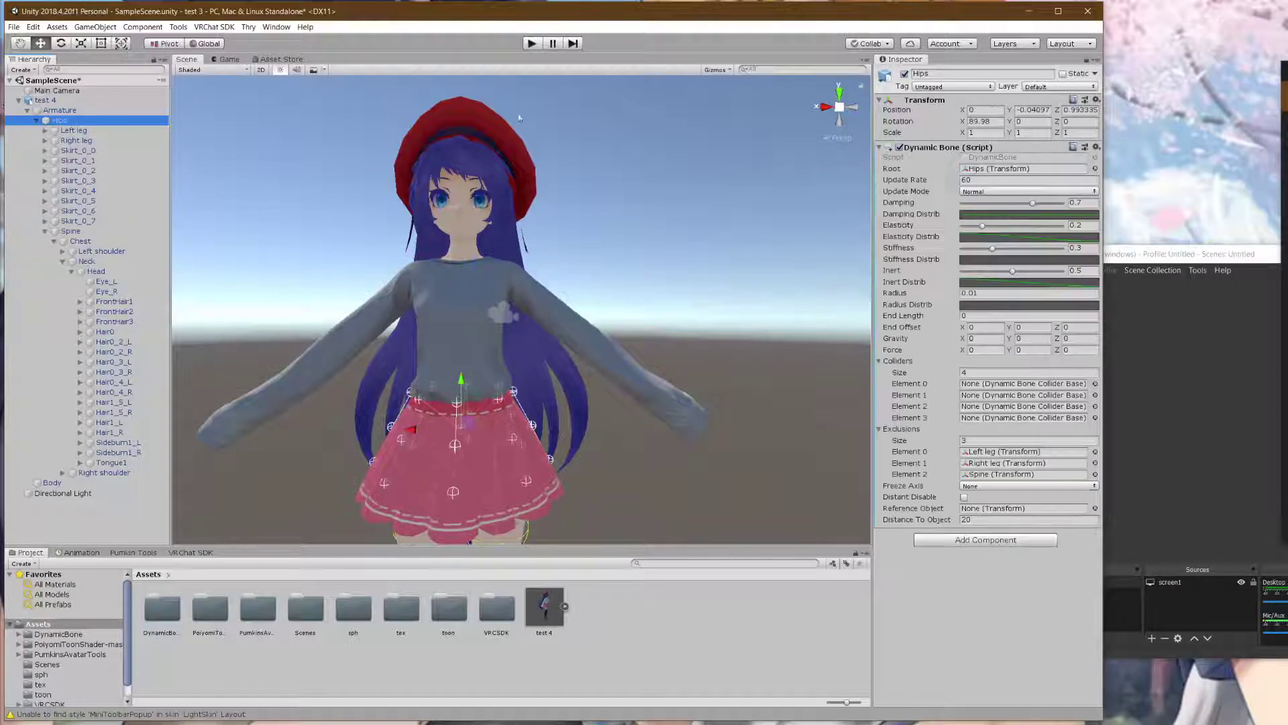
left_click(1096, 147)
left_click(1136, 249)
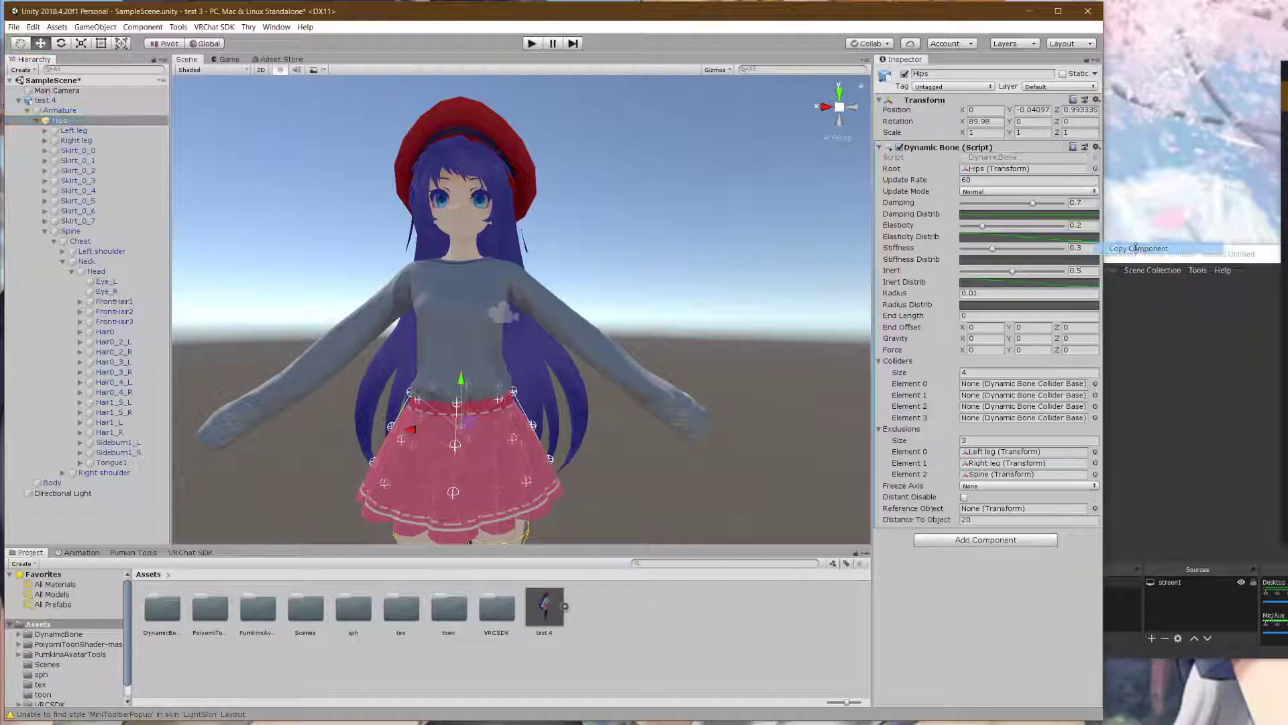
- Paste the Dynamic Bone onto Head, set Head as its root and colliders size 2
left_click(88, 261)
left_click(97, 272)
left_click(1096, 99)
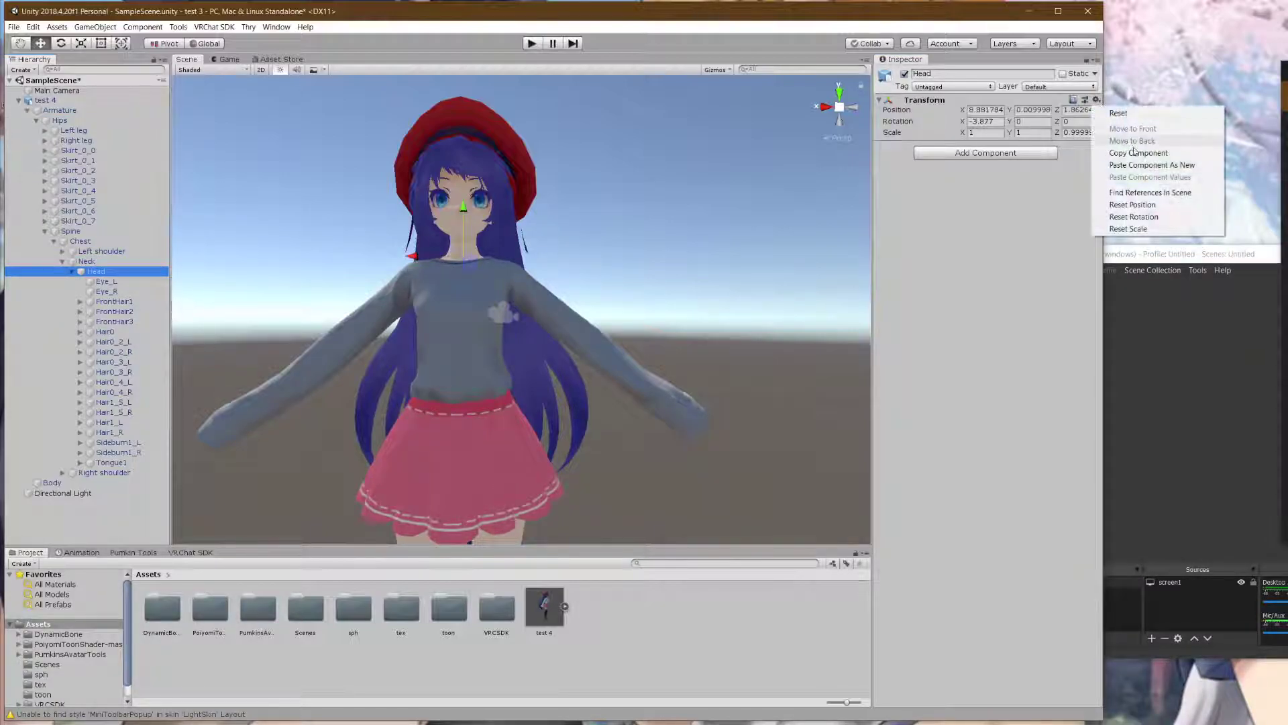
left_click(1138, 167)
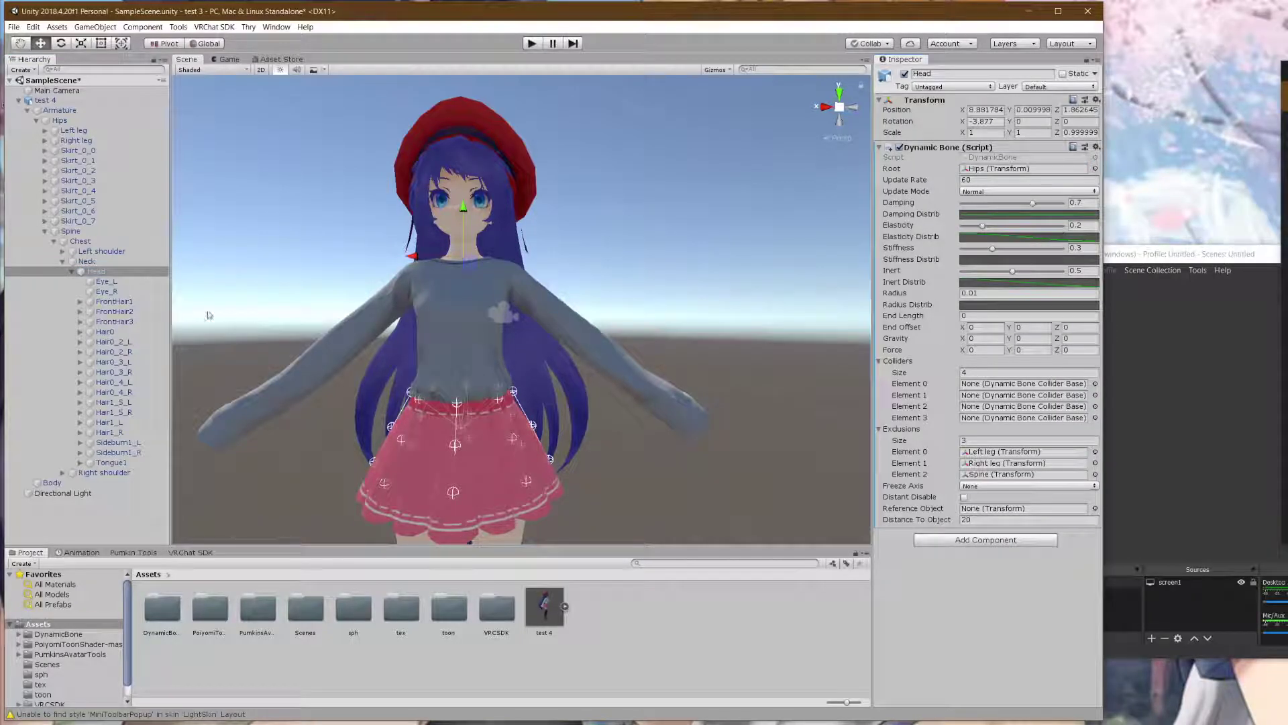
left_click_drag(94, 272, 1001, 171)
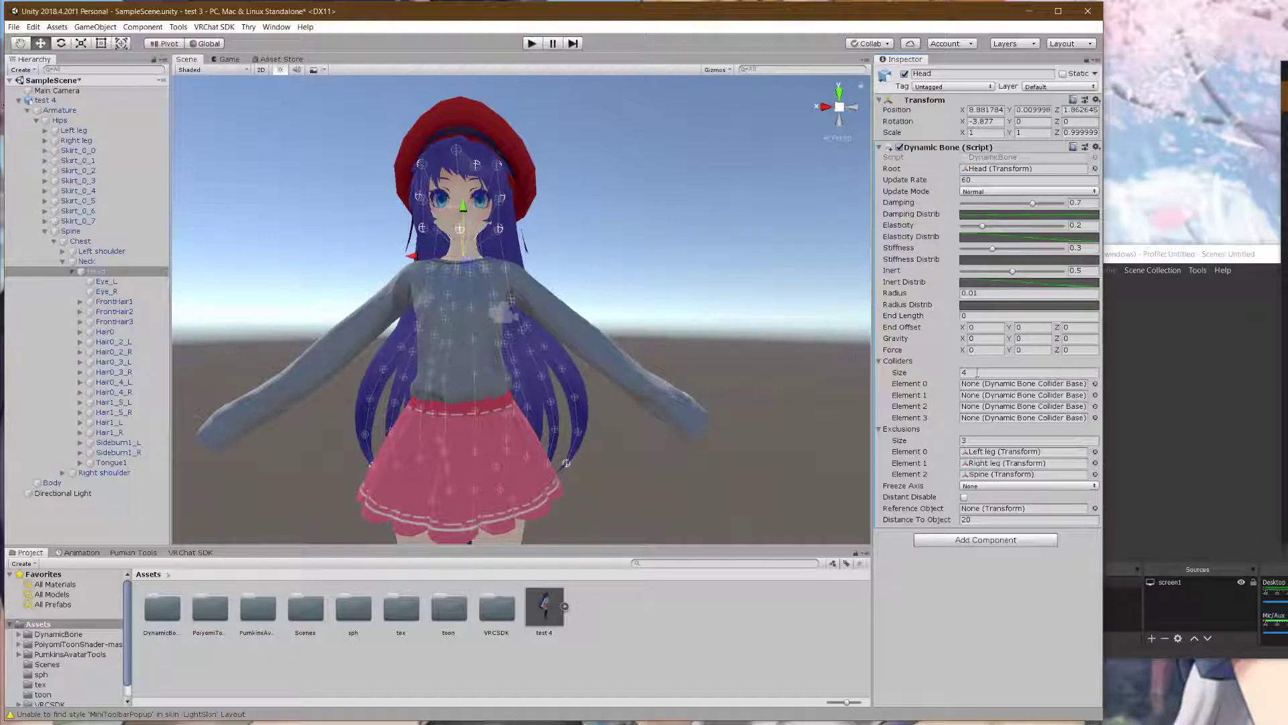
left_click(977, 372)
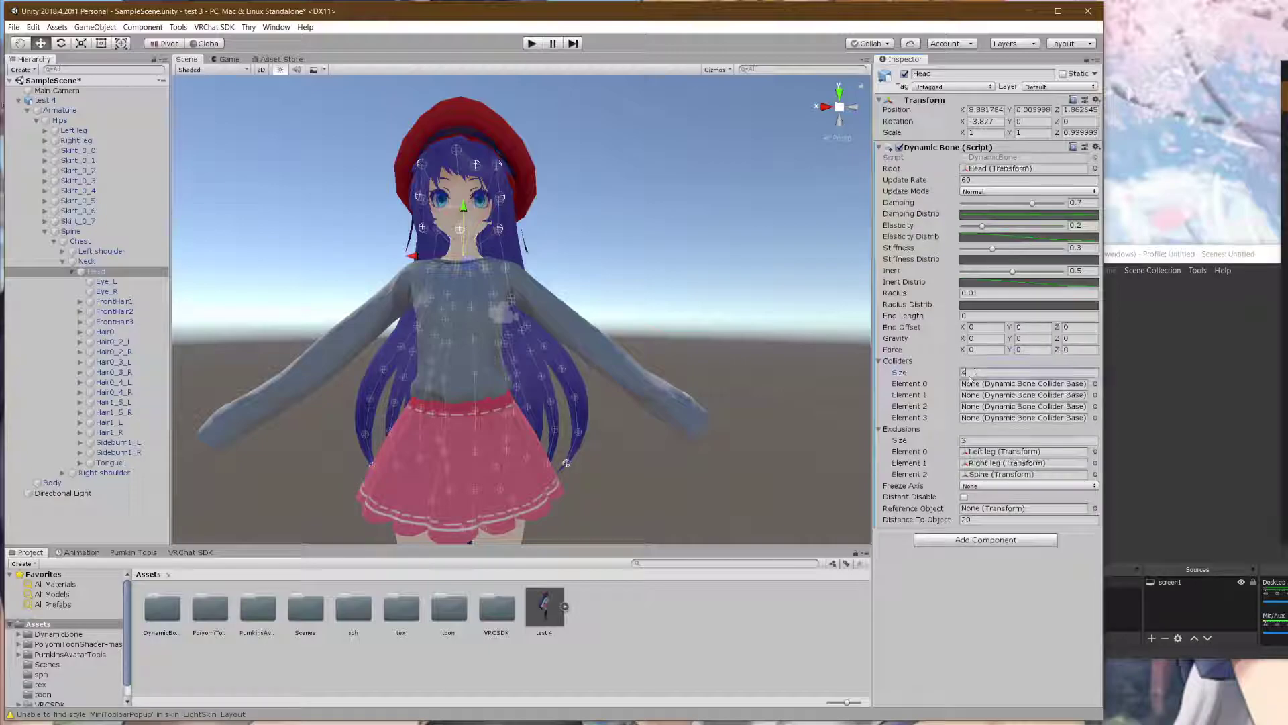
key("Return")
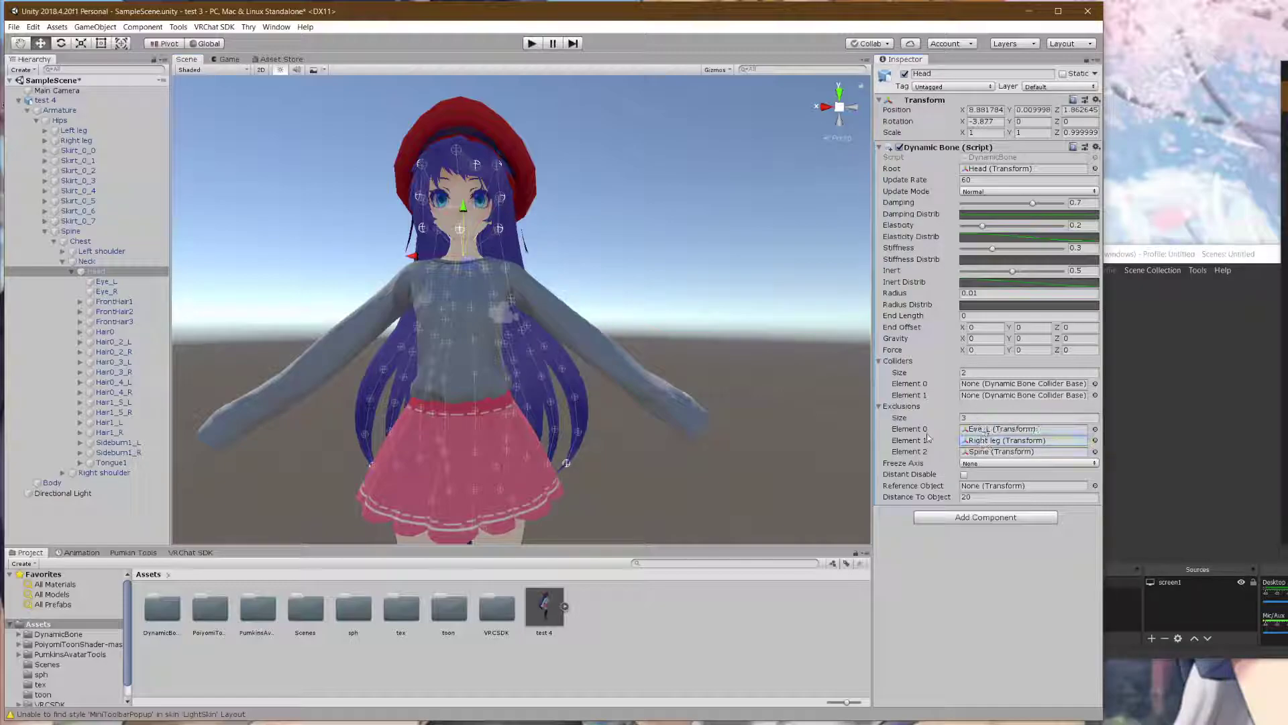
- Add Eye_R and Tongue1 to the head Dynamic Bone's exclusions
left_click_drag(108, 292, 829, 419)
left_click_drag(981, 447, 983, 441)
left_click_drag(111, 462, 1000, 452)
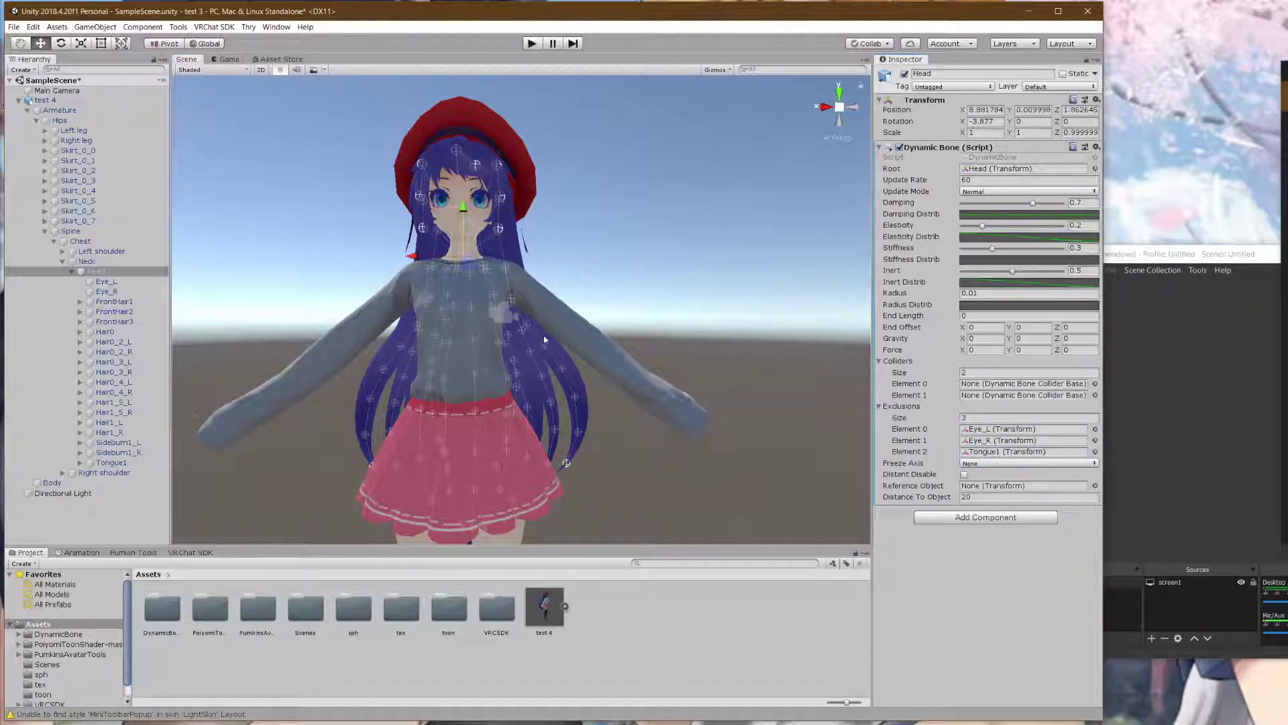
- Look over the avatar from front and above, then save the scene
right_click_drag(589, 273, 429, 340)
middle_click_drag(430, 341, 235, 336)
scroll(376, 342, "up", 3)
scroll(357, 351, "down", 3)
middle_click_drag(392, 335, 430, 334)
right_click_drag(430, 334, 570, 327)
middle_click_drag(408, 349, 509, 336)
scroll(503, 335, "down", 4)
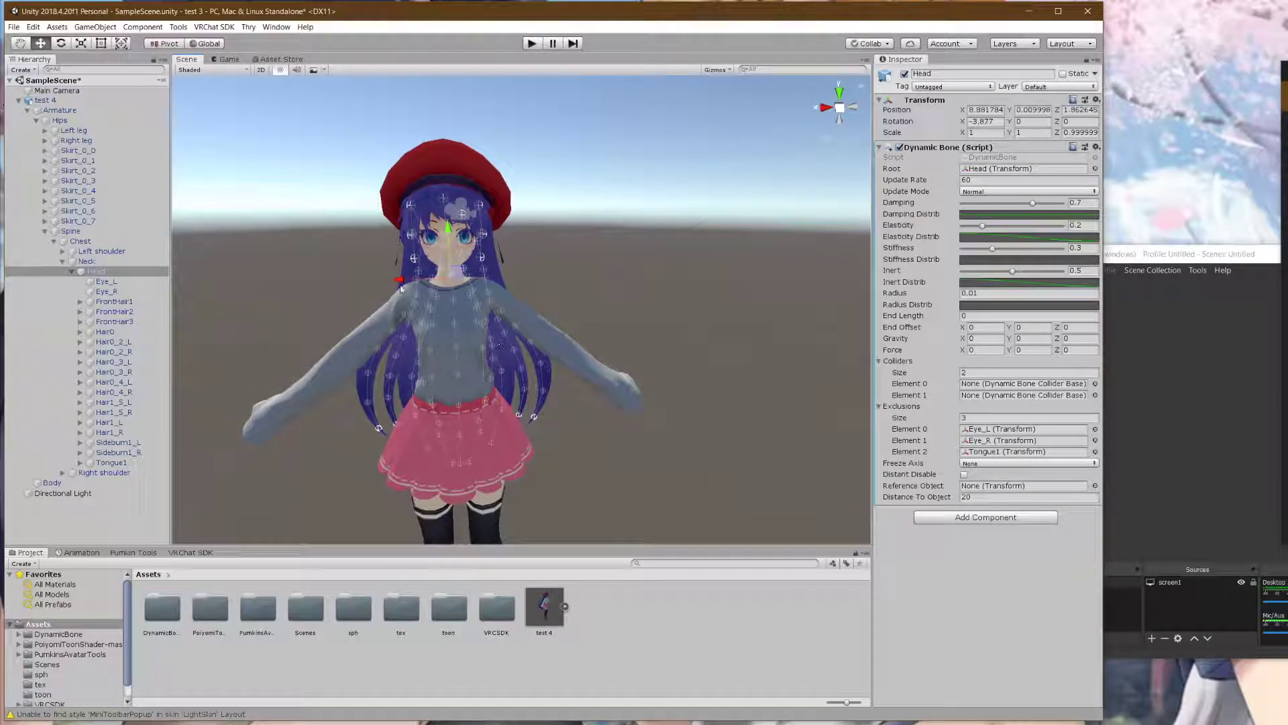
left_click(15, 26)
left_click(34, 73)
- Save the project, then select the Head bone to show its Dynamic Bone
left_click(14, 28)
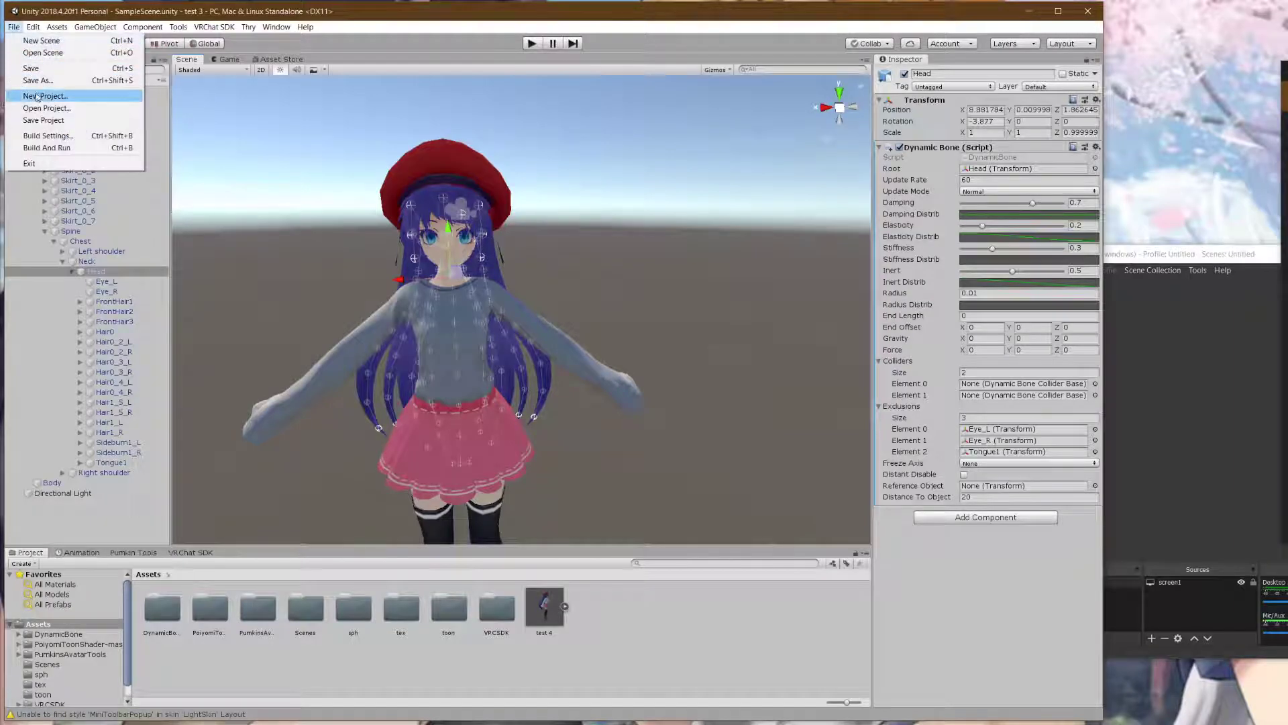
left_click(52, 123)
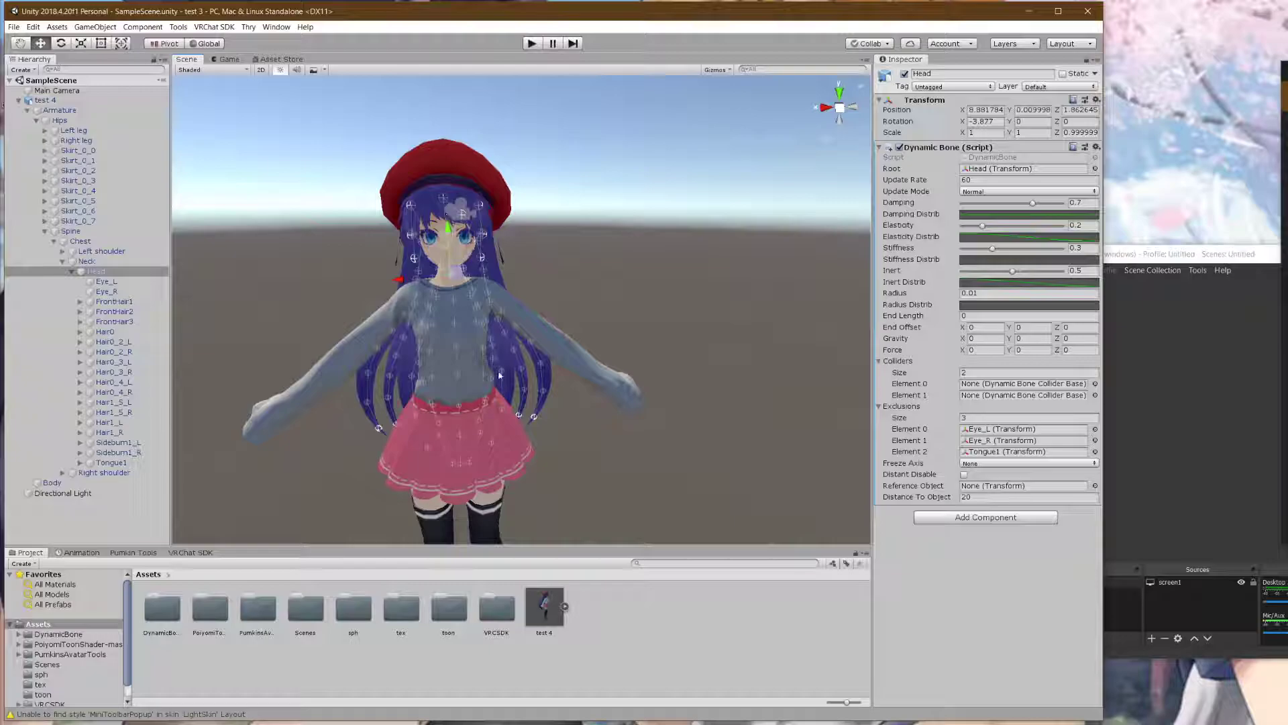
left_click(13, 27)
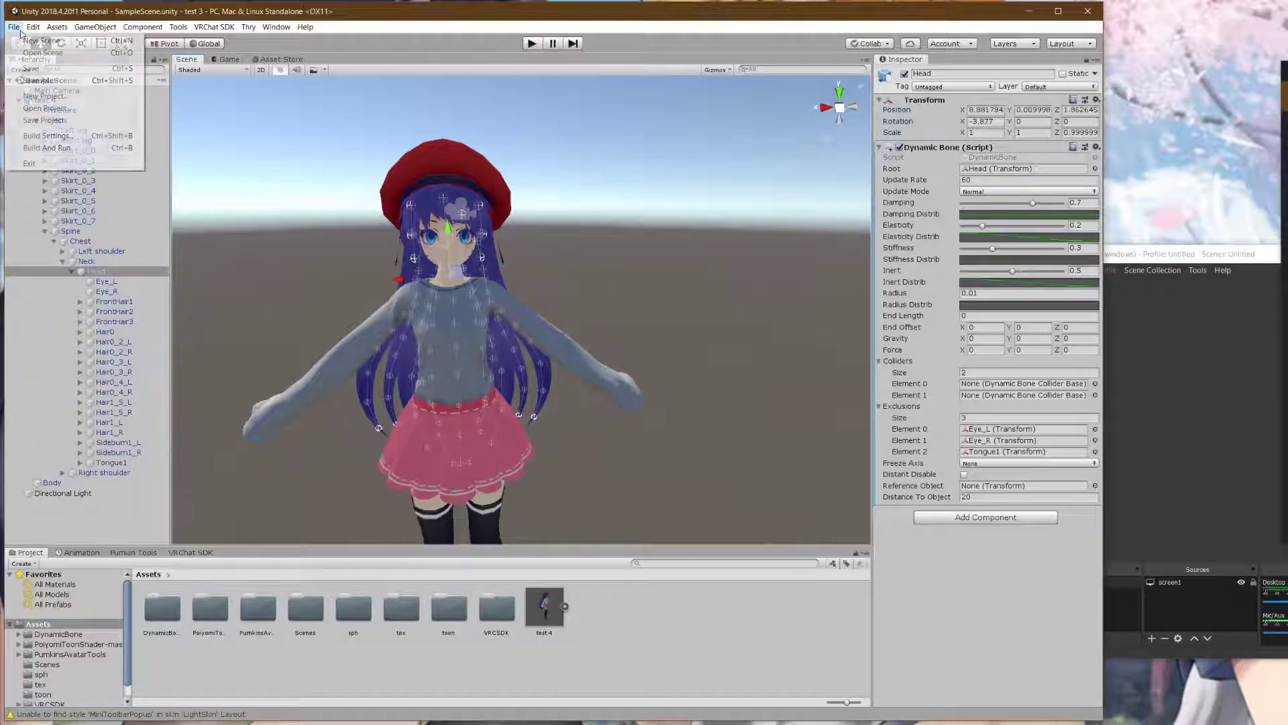
left_click(278, 148)
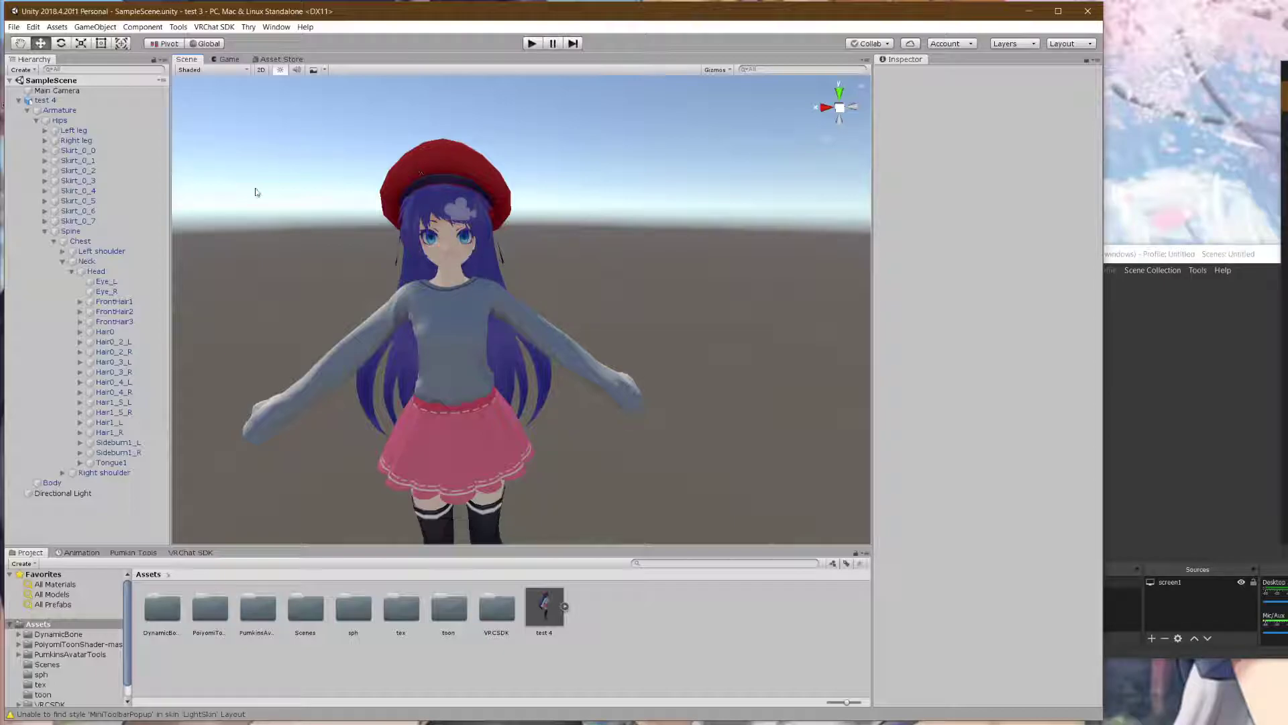
left_click(95, 272)
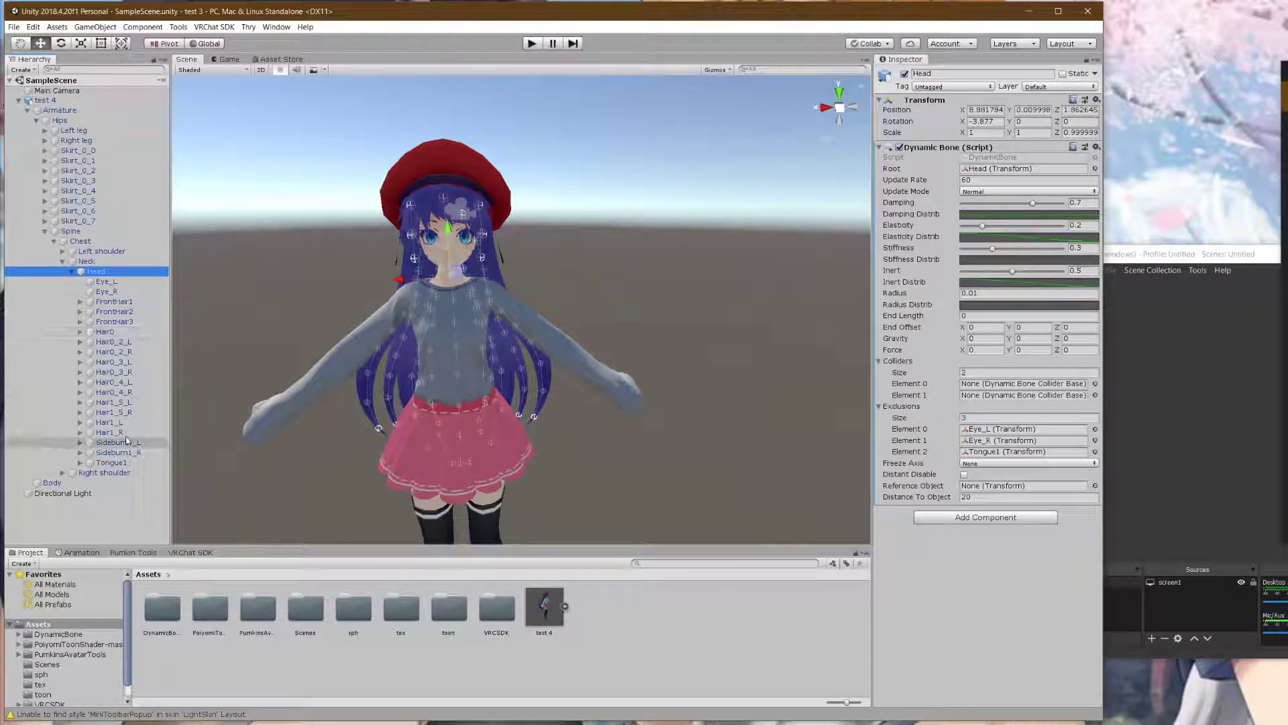
- Assign MiddleFinger1_L and MiddleFinger1_R as the Head Dynamic Bone's two colliders
left_click(1012, 373)
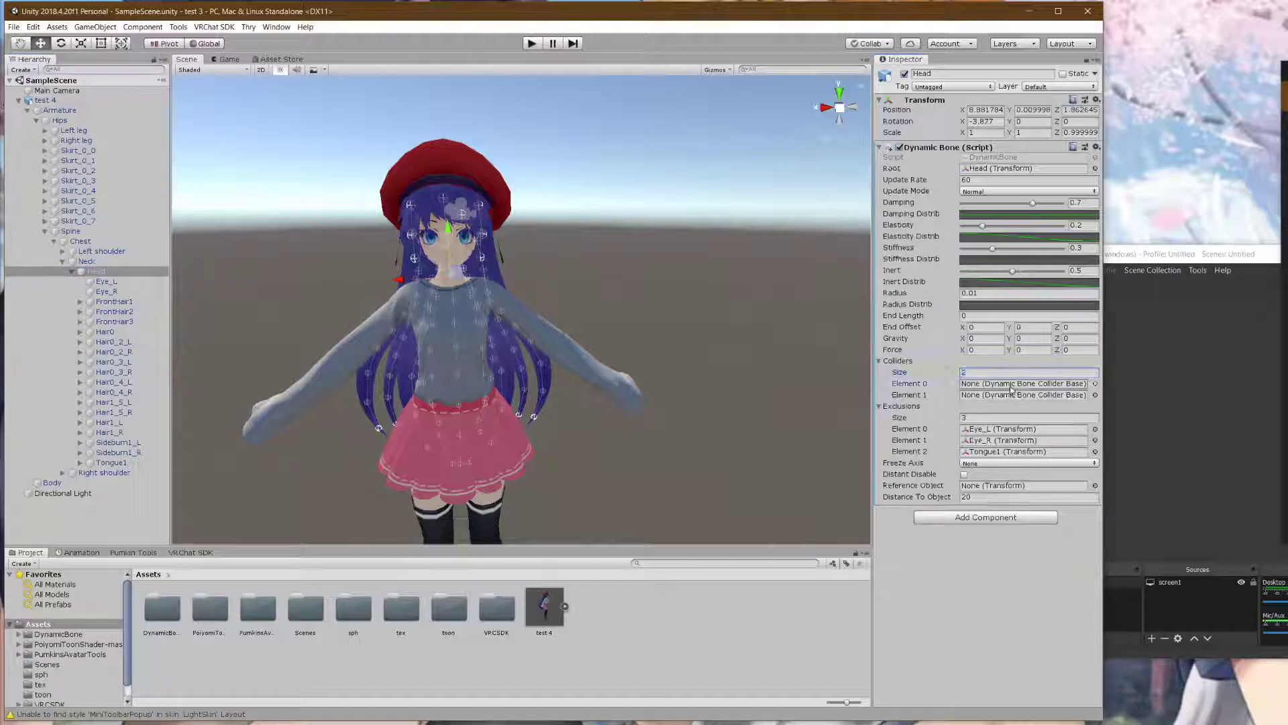
left_click(1095, 383)
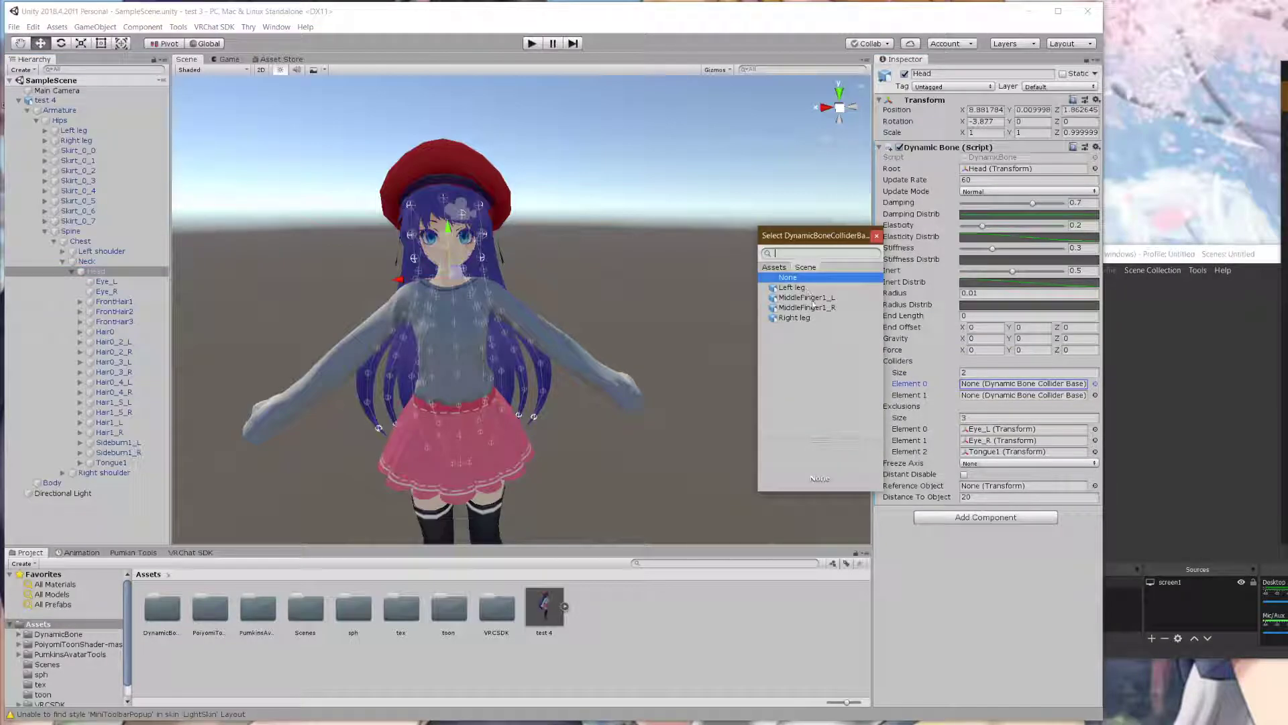
left_click(807, 297)
left_click(1095, 395)
left_click(809, 307)
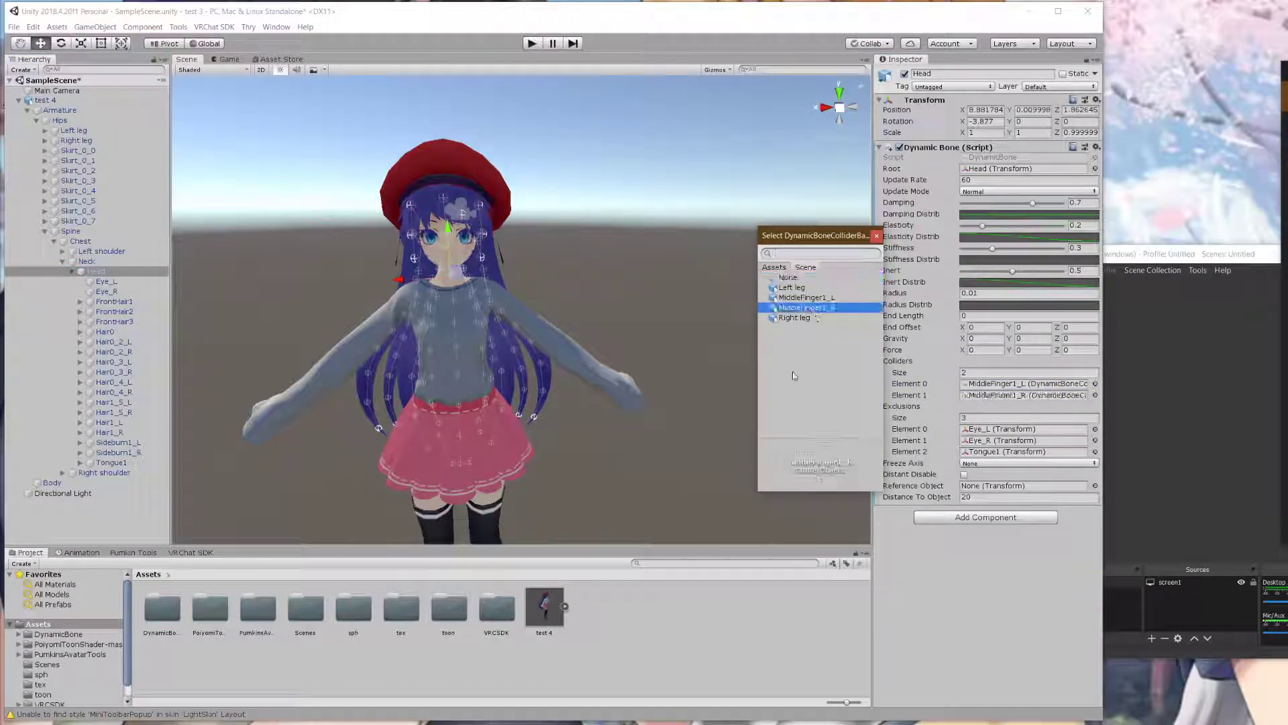
left_click(876, 236)
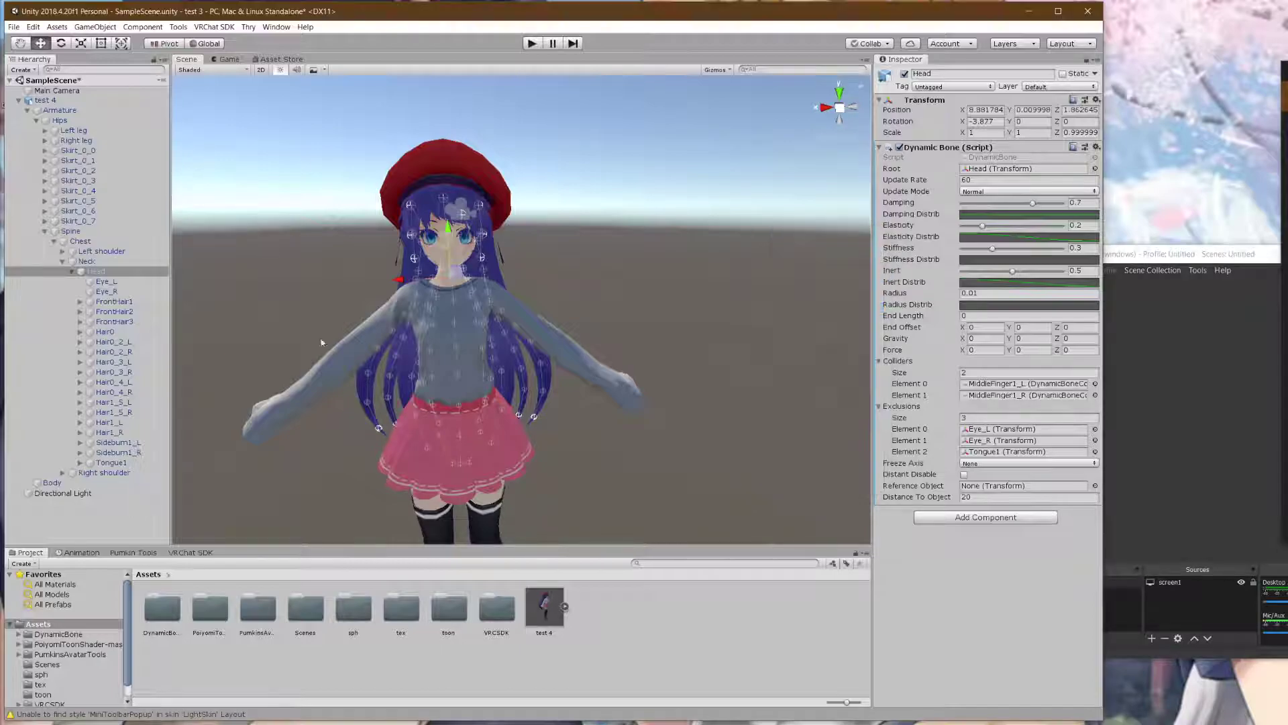
- Give the Hips Dynamic Bone both finger and both leg colliders, then enter Play mode
left_click(83, 121)
left_click(1095, 383)
left_click(807, 297)
left_click(1095, 395)
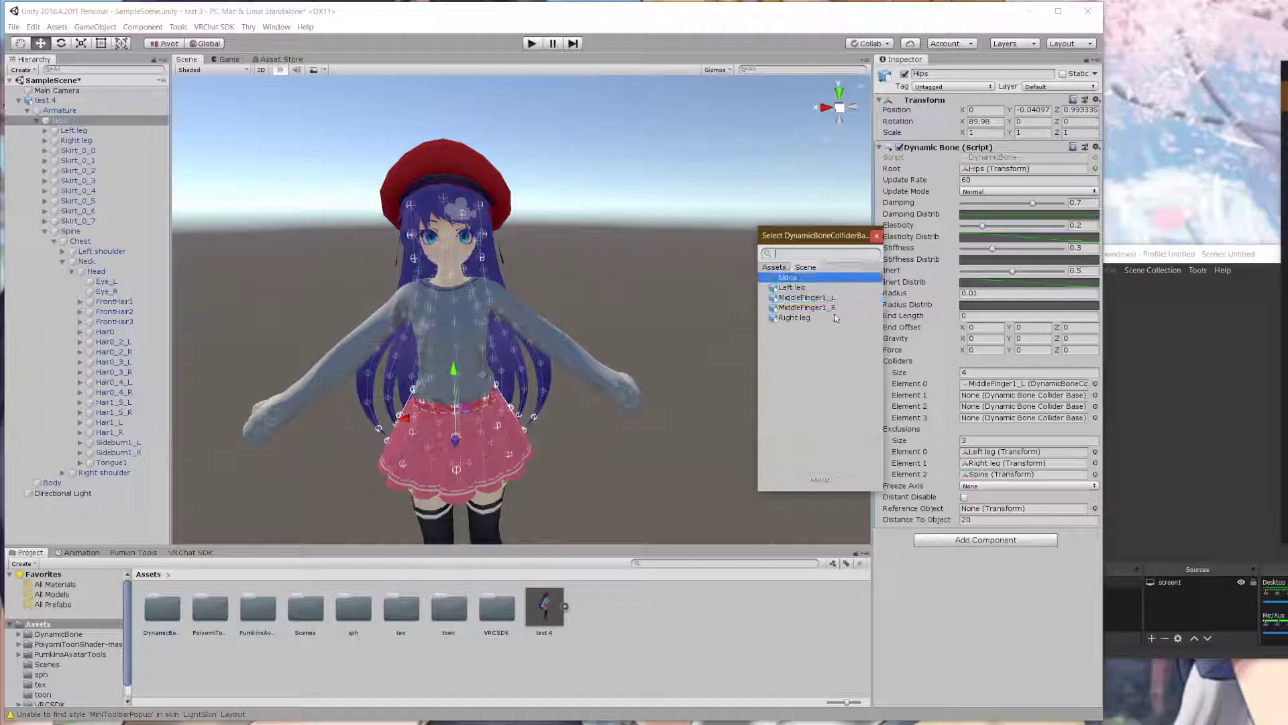
left_click(812, 307)
left_click(816, 289)
left_click(1094, 417)
double_click(817, 319)
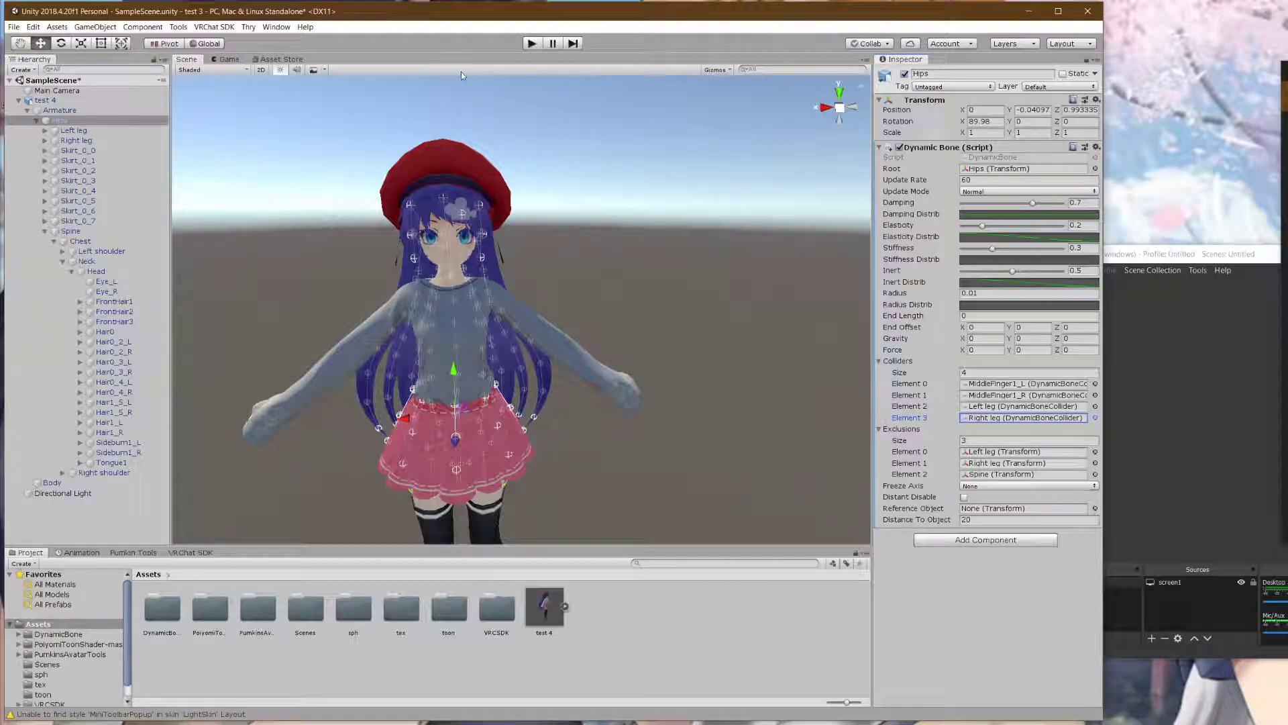
left_click(531, 44)
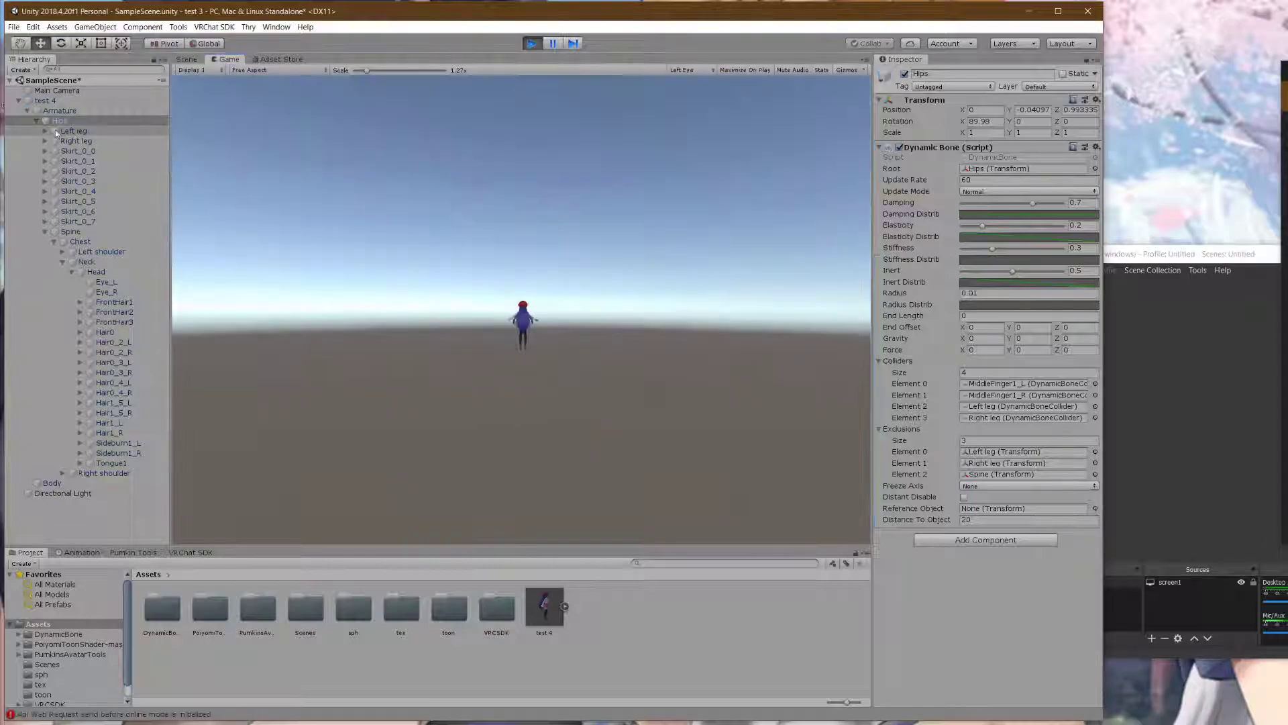
- Collapse the bone hierarchy and frame the whole avatar in the Scene view during play
left_click(35, 120)
left_click(195, 59)
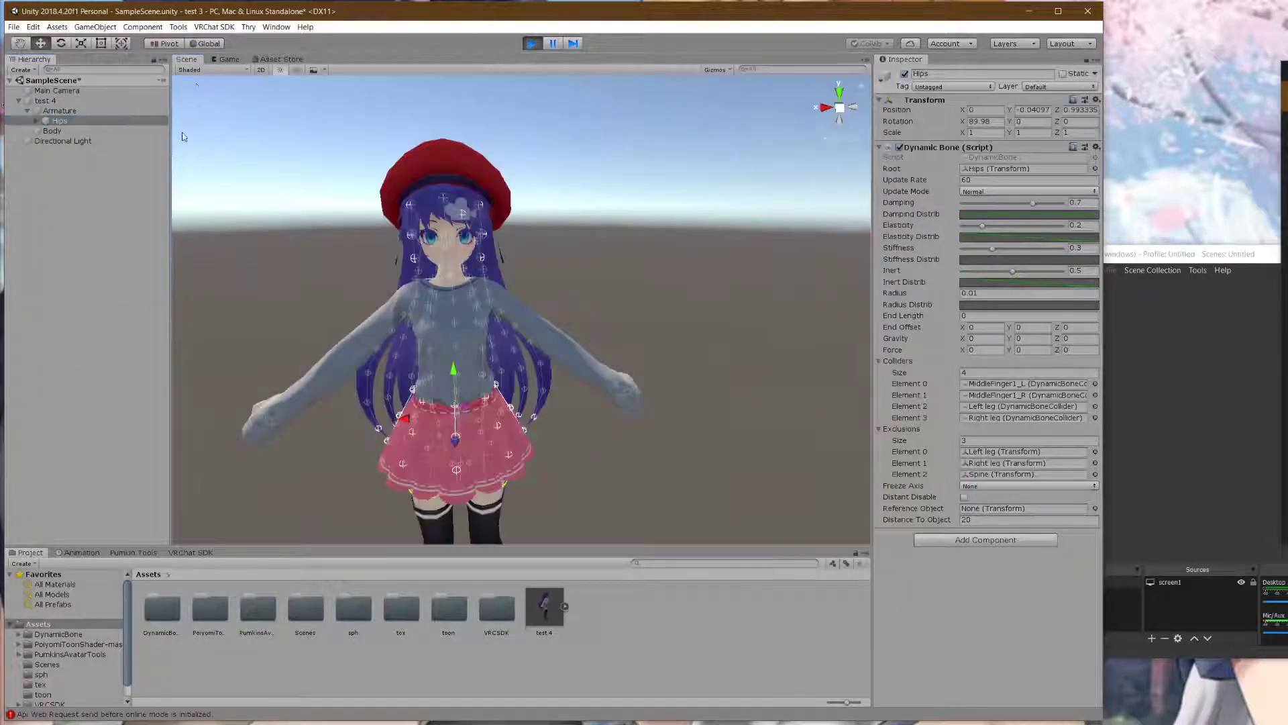
right_click_drag(376, 136, 386, 268)
middle_click_drag(401, 134, 414, 270)
scroll(414, 270, "down", 2)
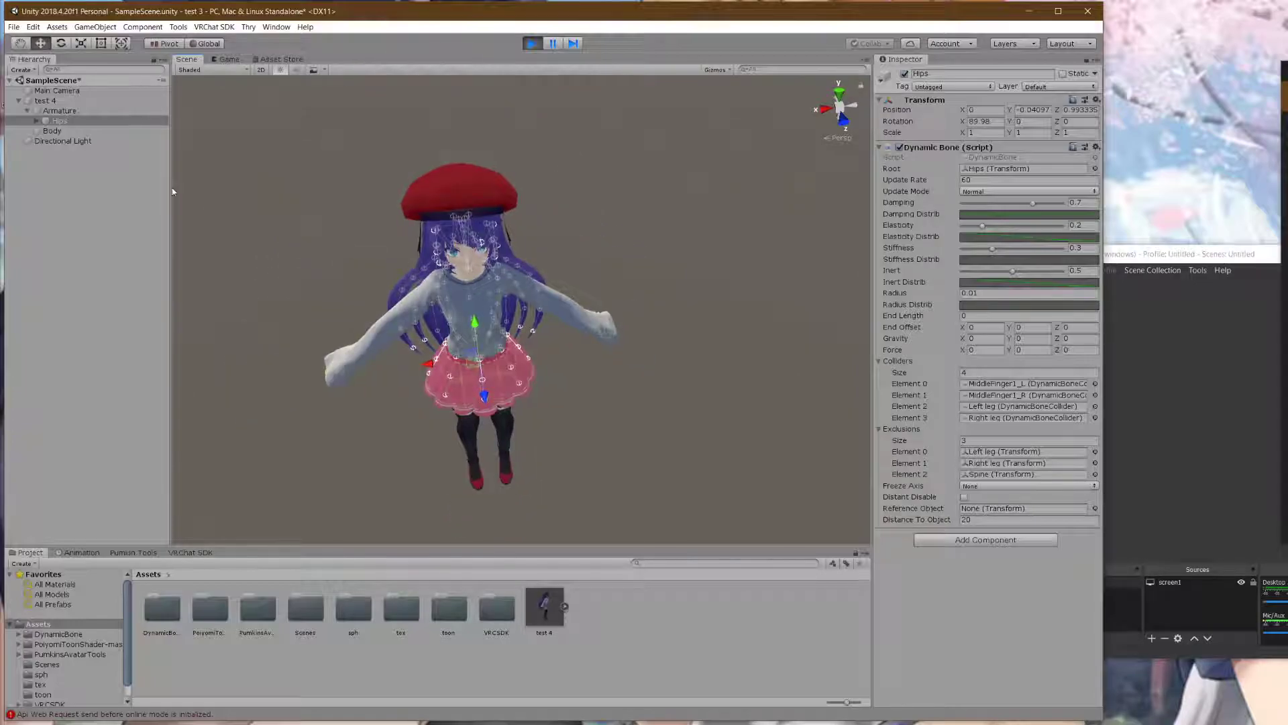
- Drag test 4 sideways to shake its bones, stop play mode, and reselect the Hips bone
left_click(49, 101)
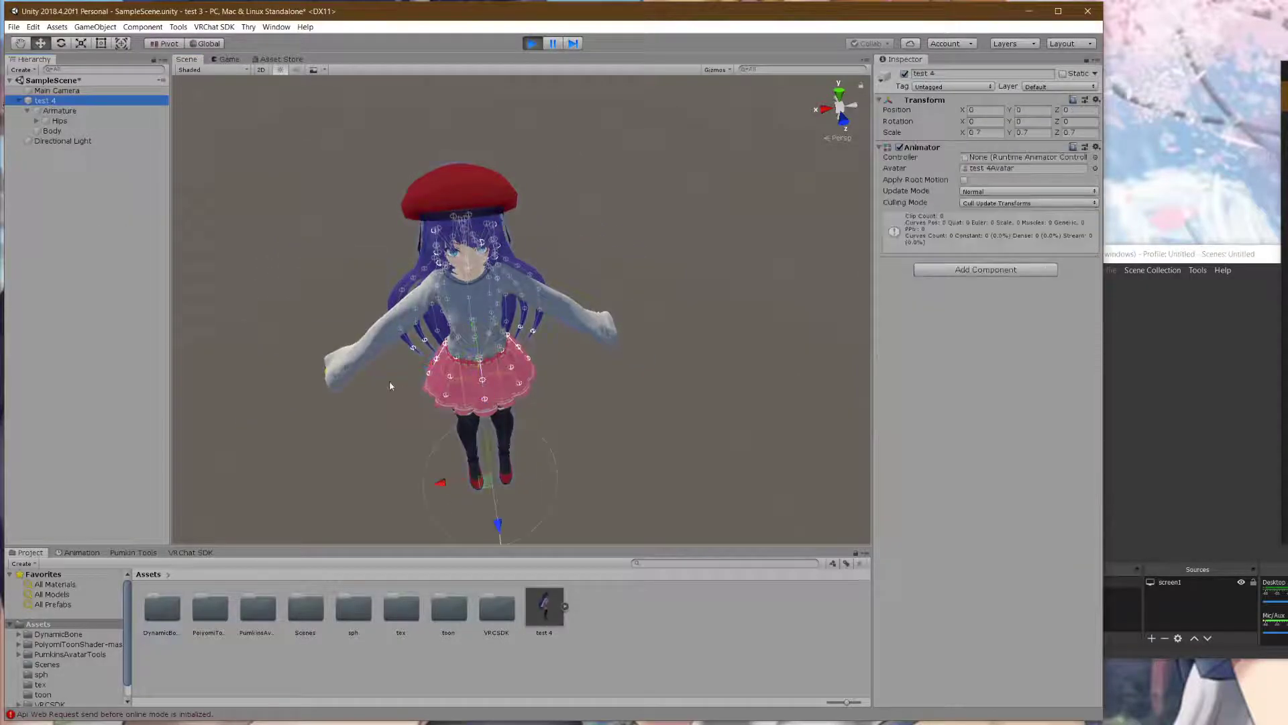
left_click_drag(460, 485, 451, 451)
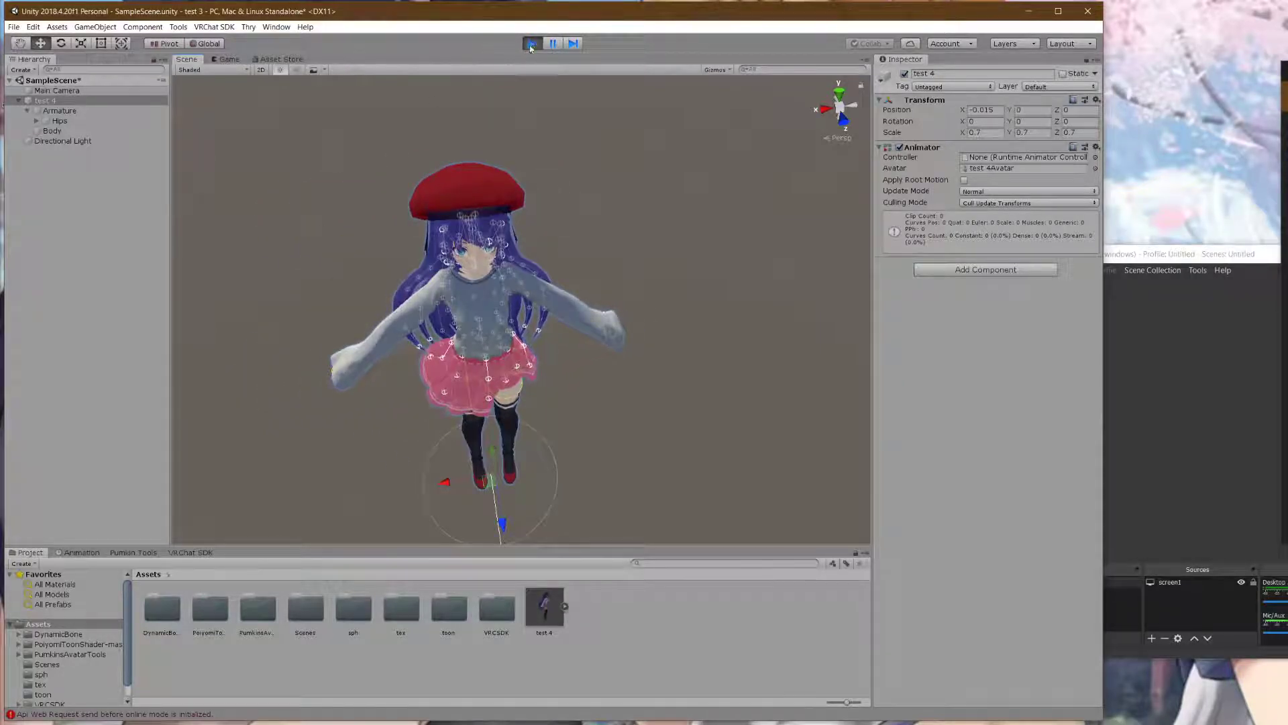
left_click(532, 44)
scroll(561, 412, "up", 3)
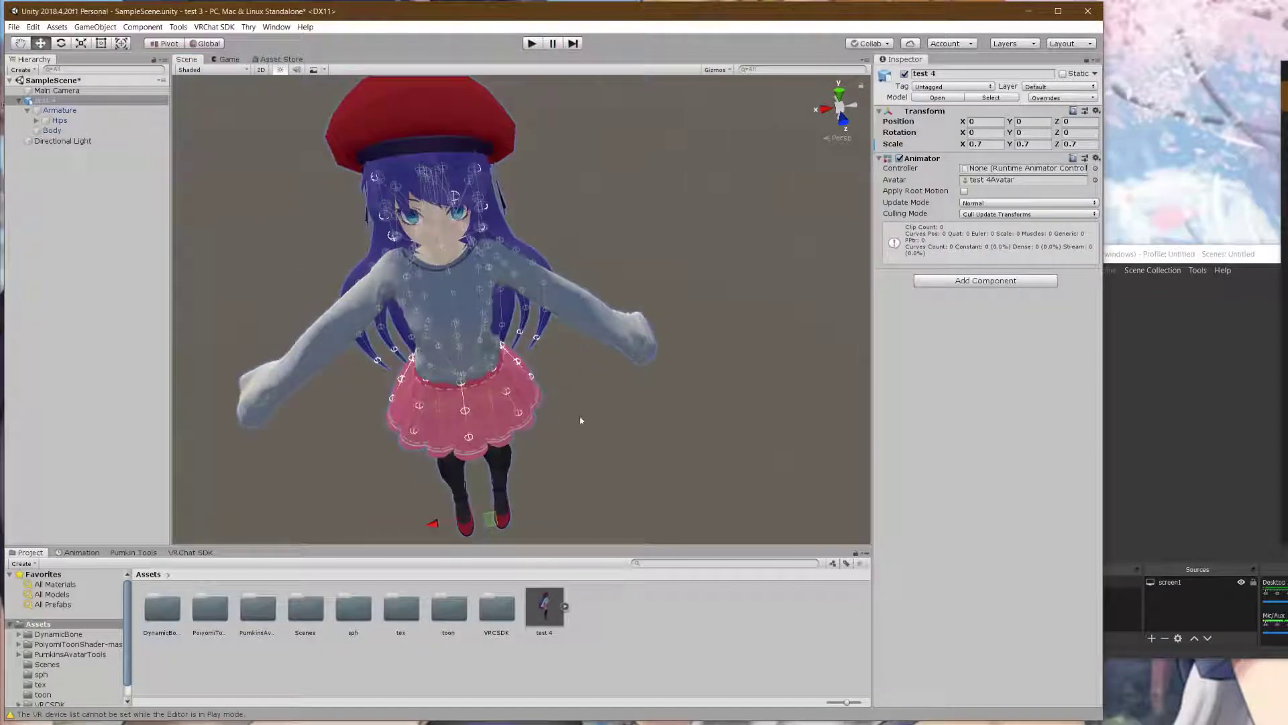
left_click(55, 121)
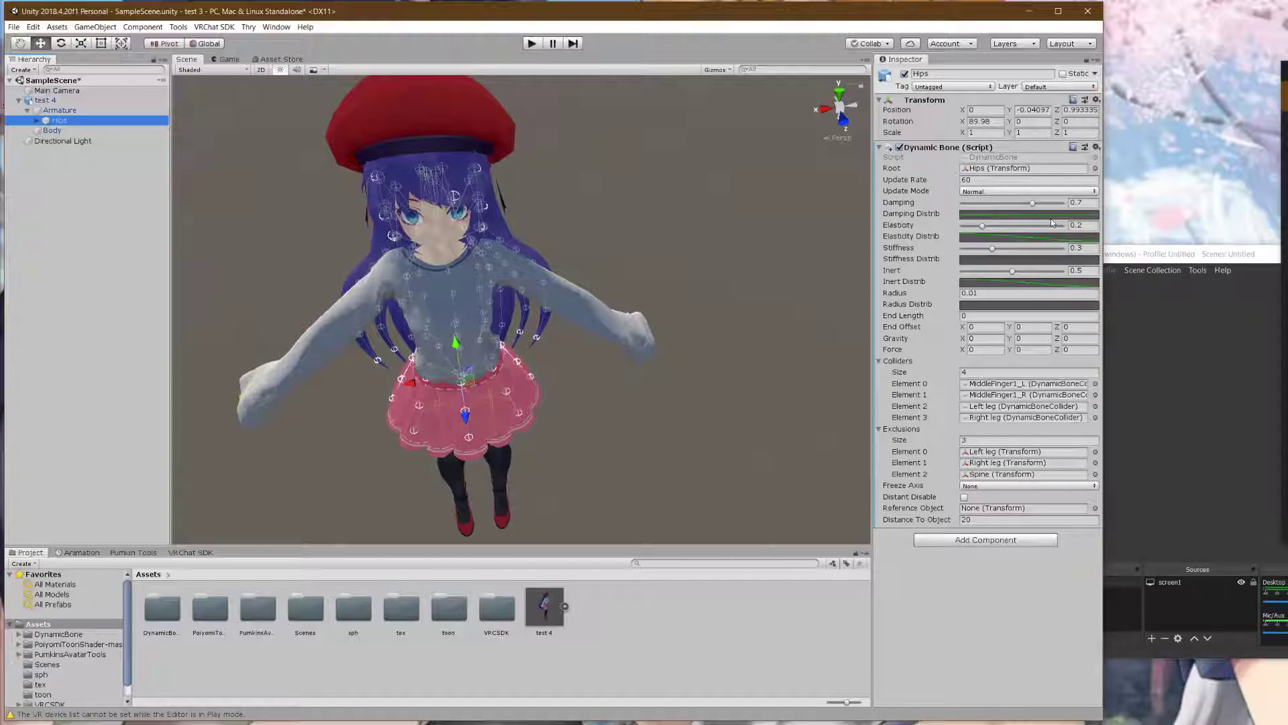
- Set the Hips Dynamic Bone's Stiffness to 1
left_click(1082, 202)
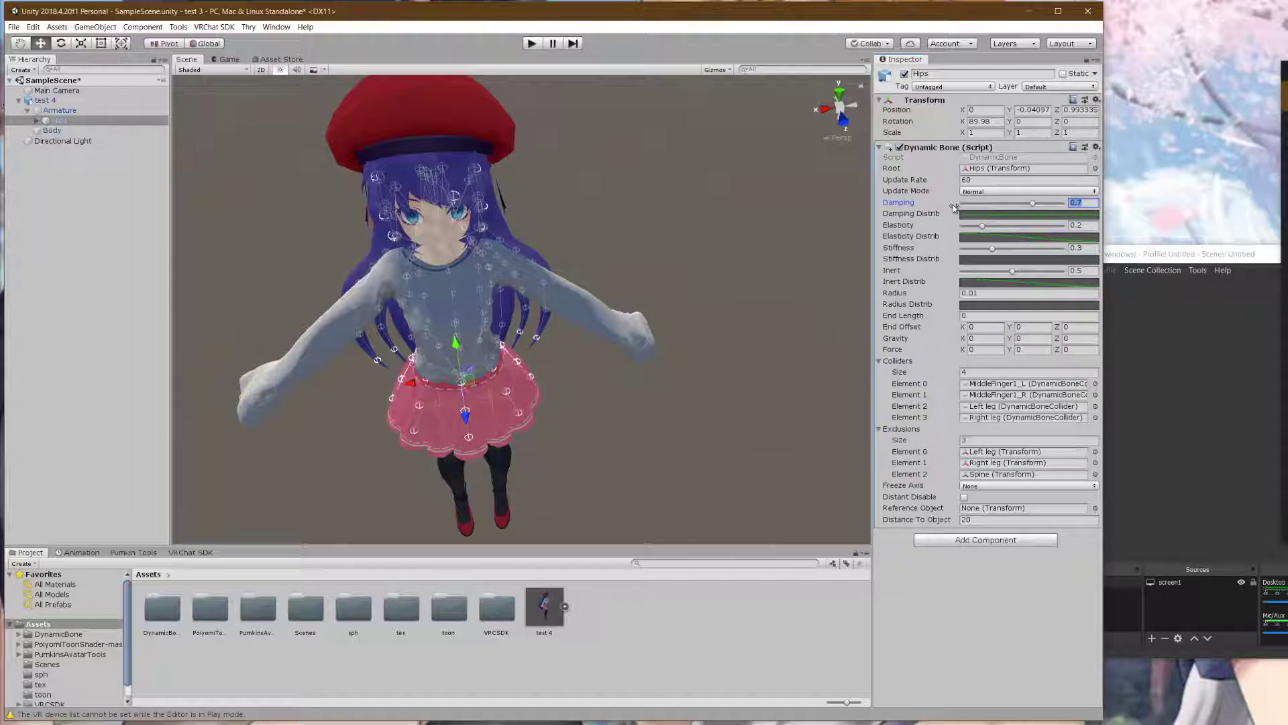
left_click(1094, 248)
type("1")
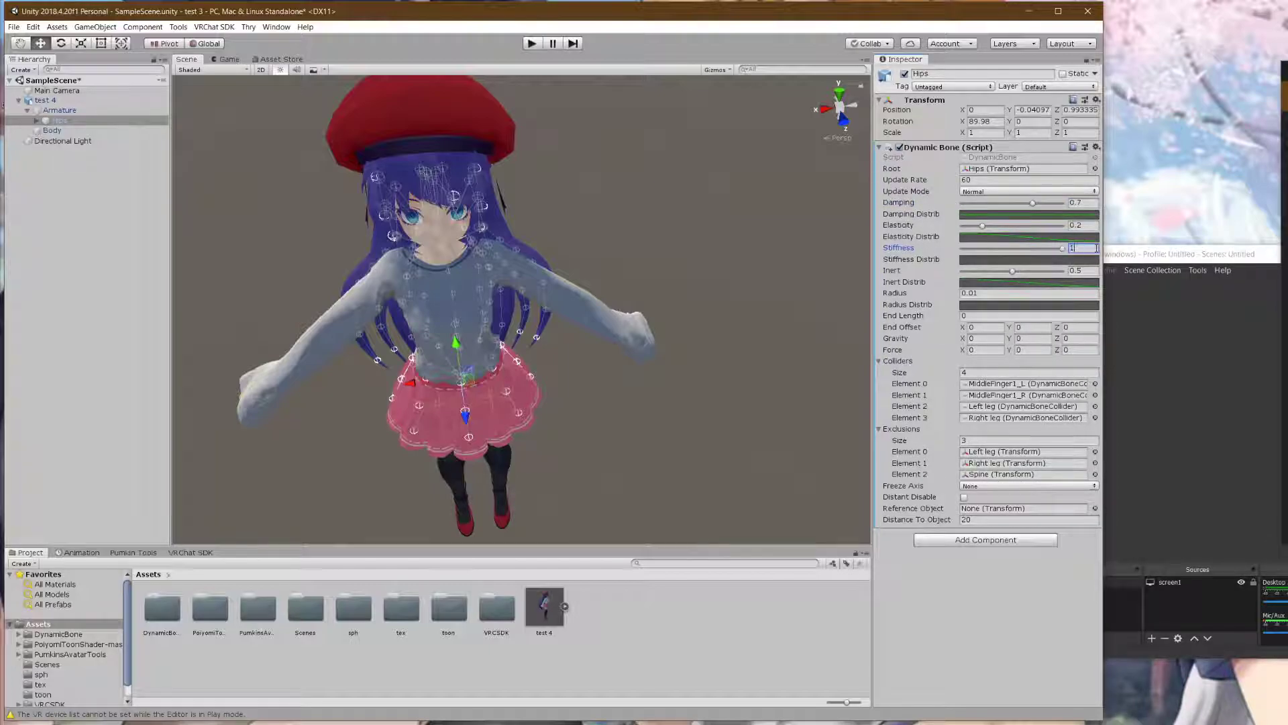
- Apply a descending falloff preset to Stiffness Distrib and add a raised middle key
left_click(1068, 259)
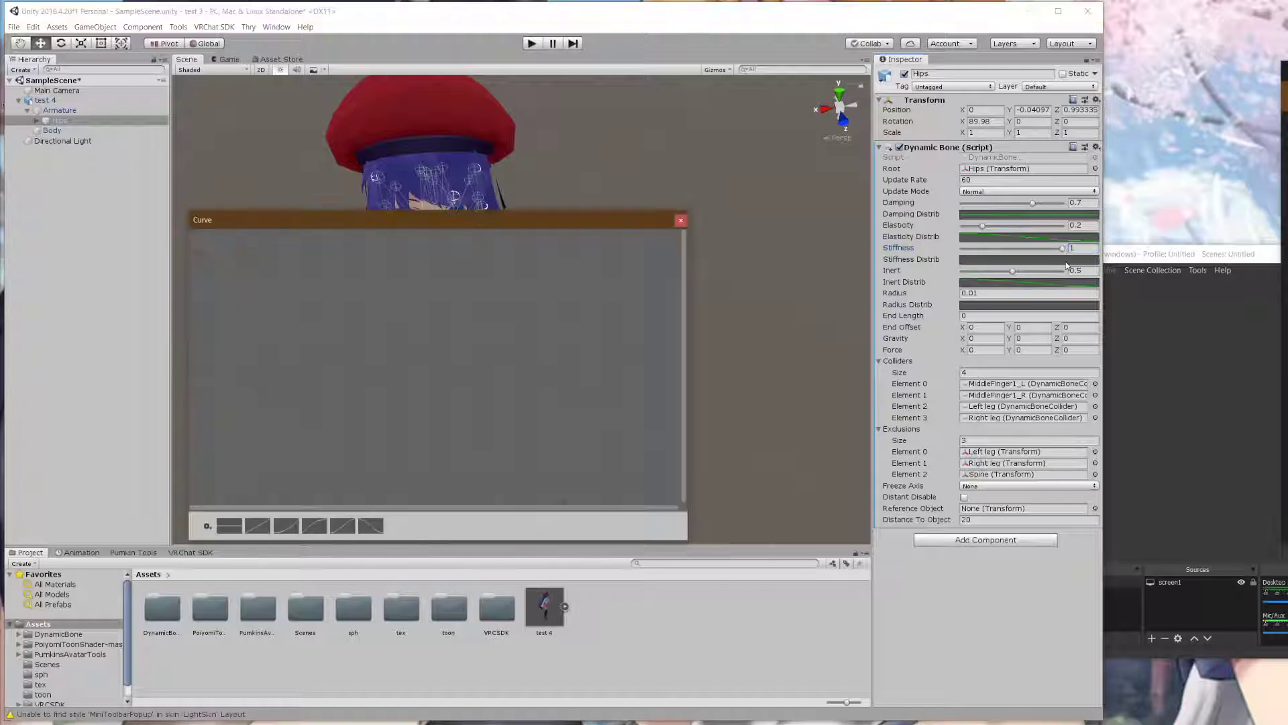
left_click_drag(479, 224, 608, 227)
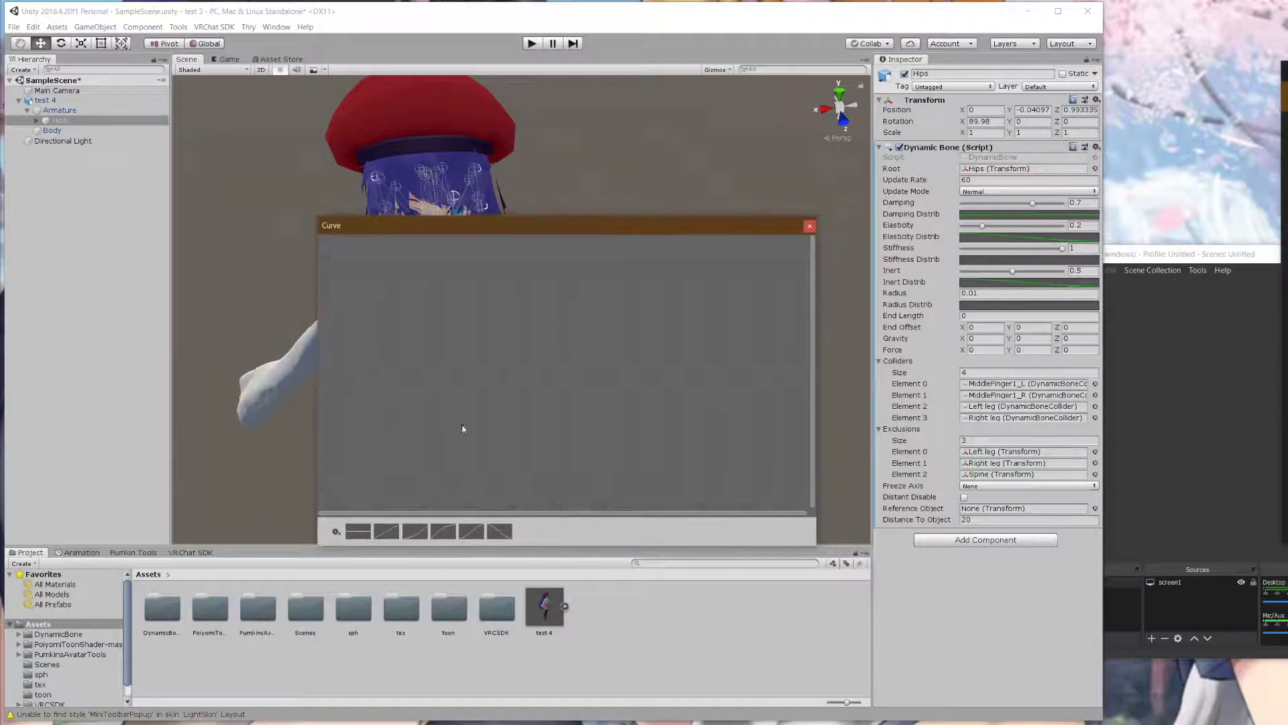
left_click(494, 536)
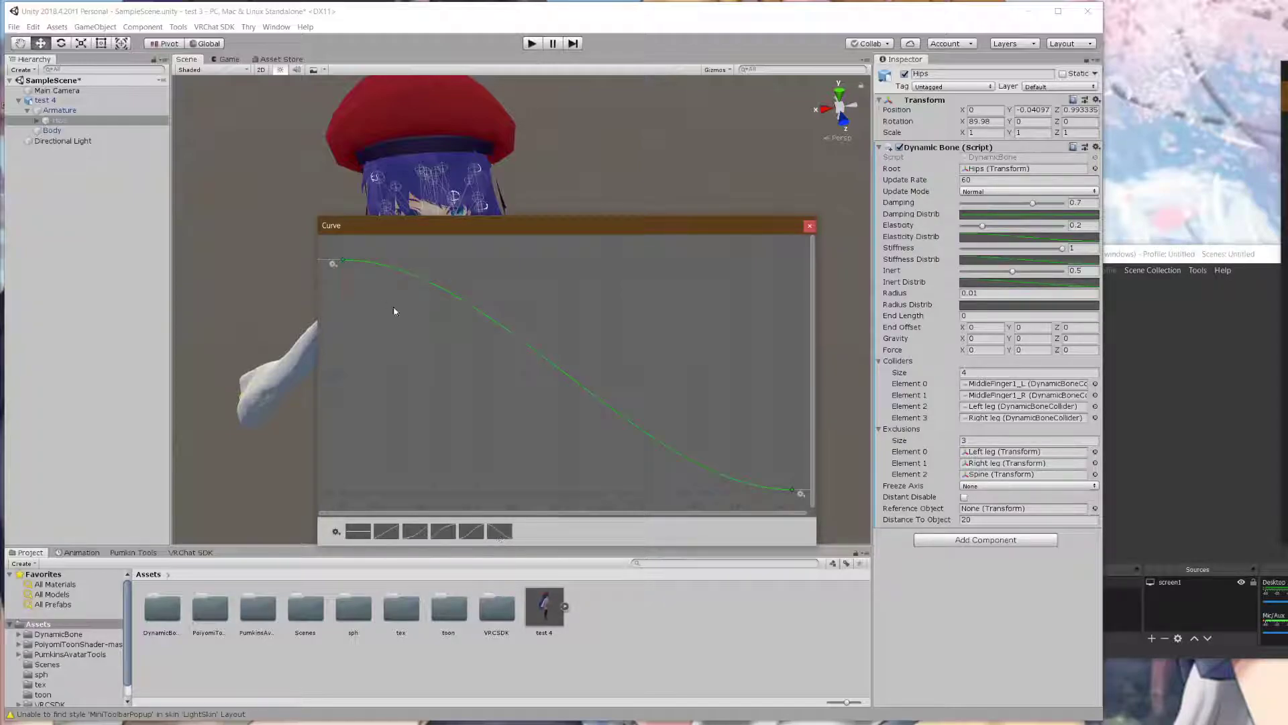
right_click(468, 312)
left_click_drag(469, 307, 447, 260)
left_click(793, 490)
left_click_drag(762, 490, 762, 468)
left_click_drag(478, 264, 434, 263)
- Set the middle curve key to time 0.2 and value 1
right_click(434, 263)
left_click(470, 276)
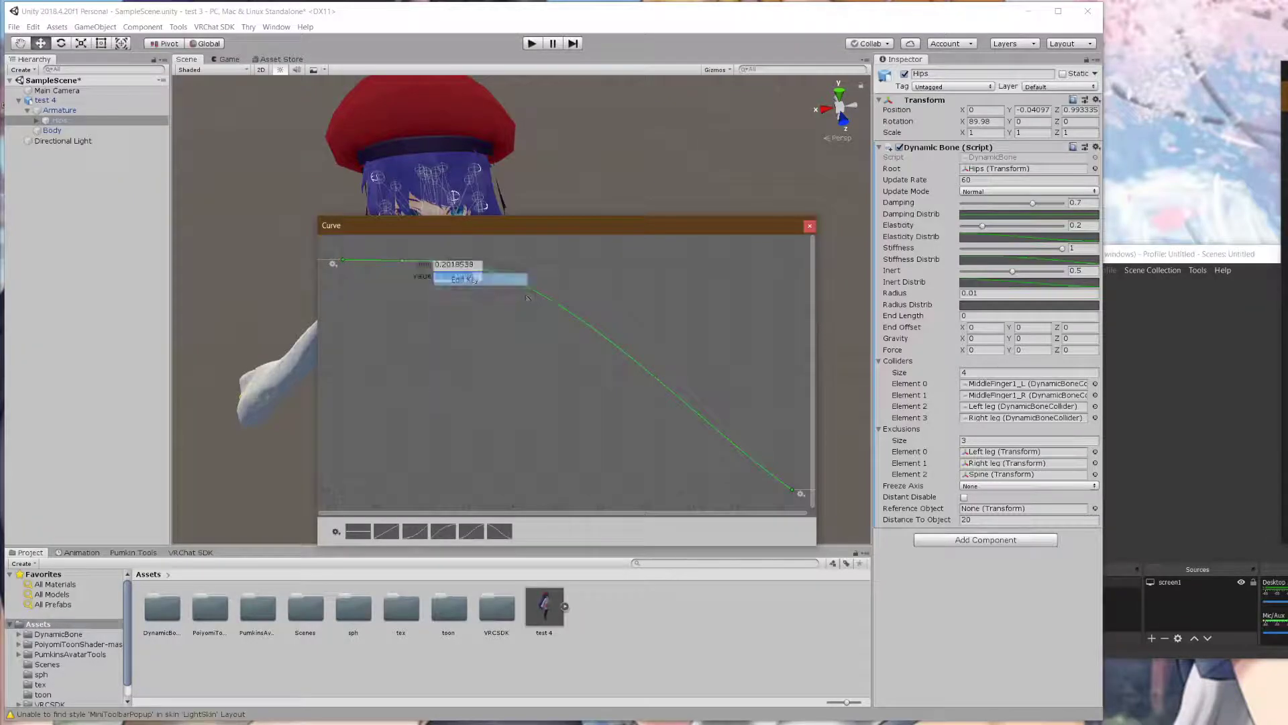
left_click(443, 266)
type("0.2")
left_click(478, 277)
type("1")
key("Return")
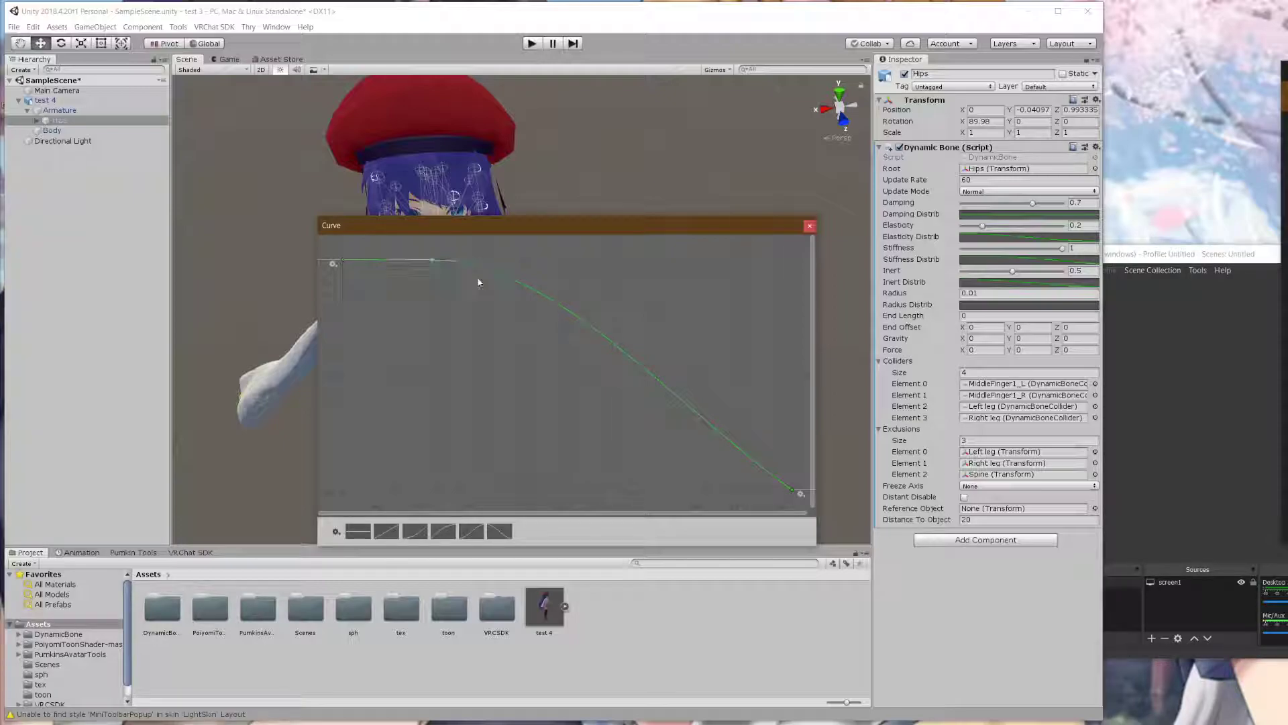
- Set the last curve key's value to 0, reshape the falloff, and close the curve window
left_click(792, 489)
right_click(792, 489)
left_click(825, 512)
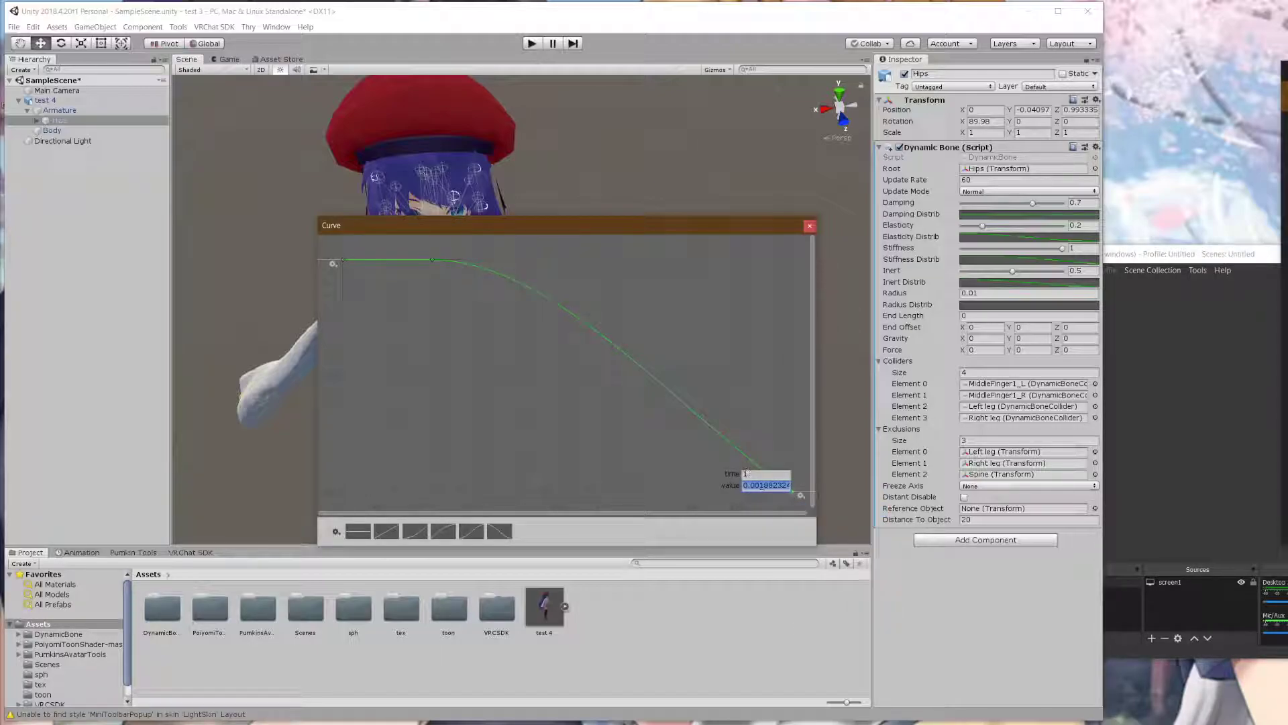
type("0")
key("Return")
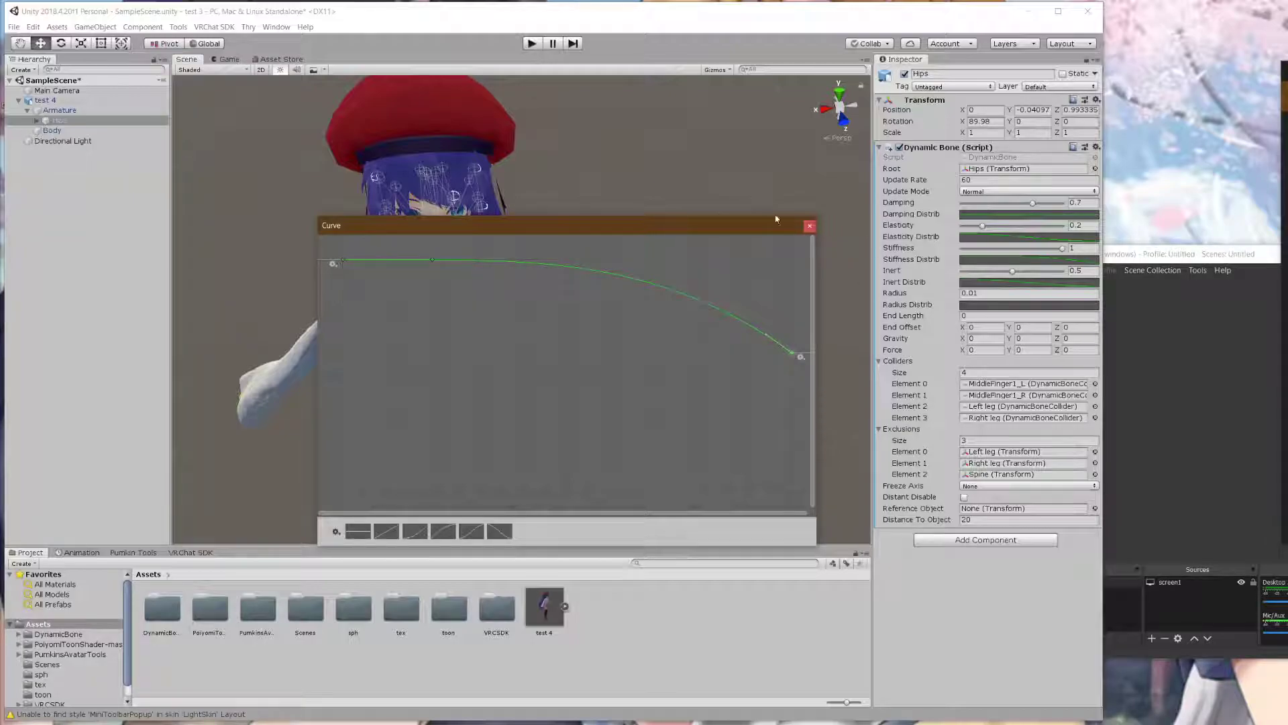
left_click_drag(766, 334, 466, 258)
left_click(810, 228)
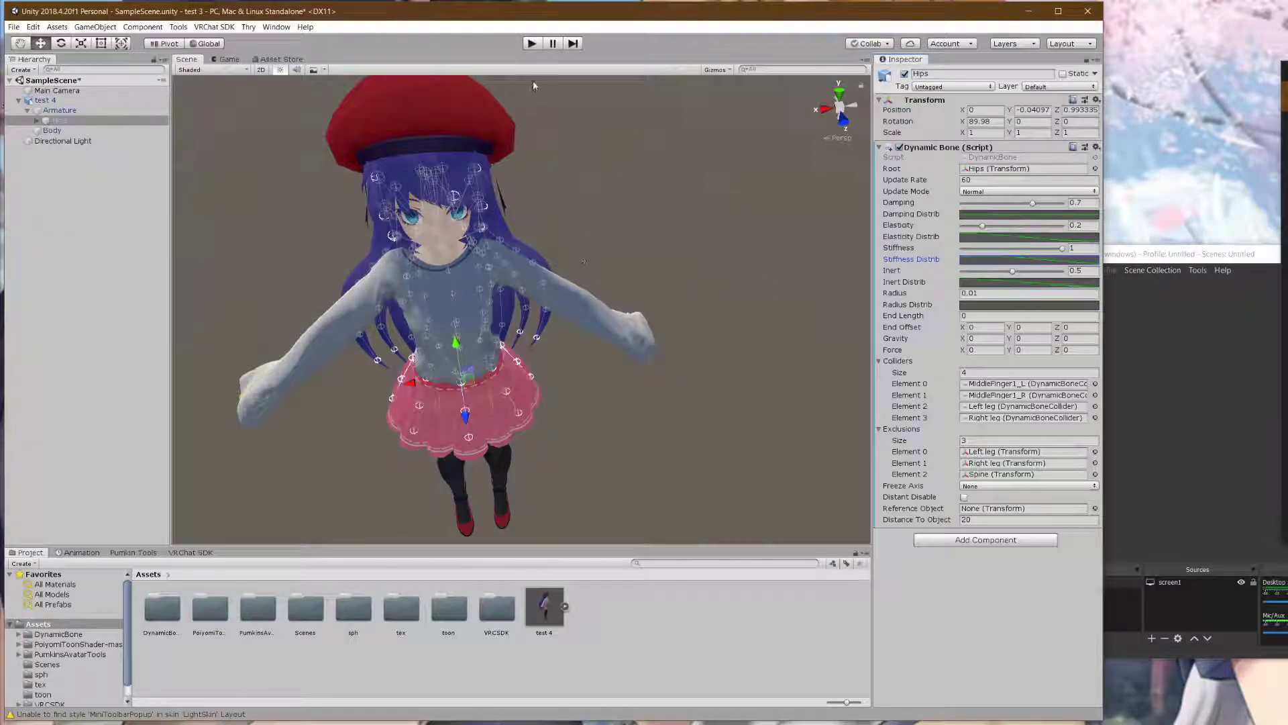
- In play mode, drag test 4 sideways twice to check the stiffer bones, then open VRChat SDK
left_click(539, 44)
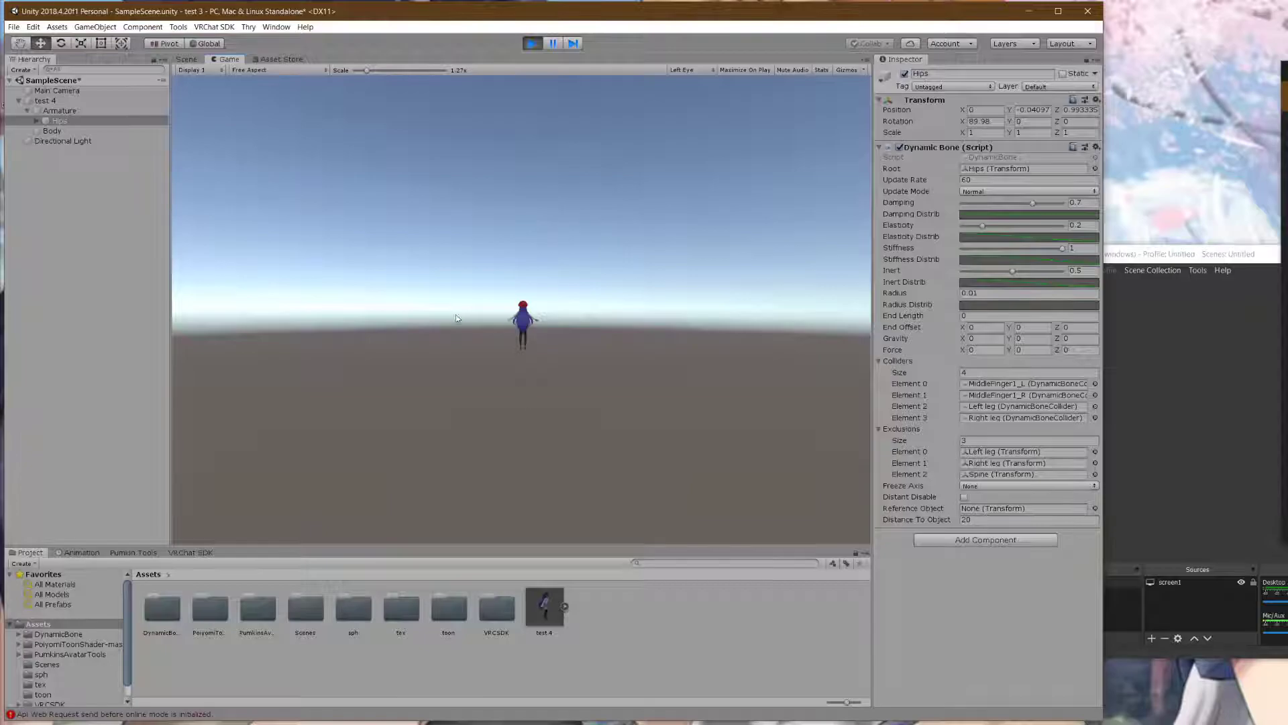
left_click(187, 59)
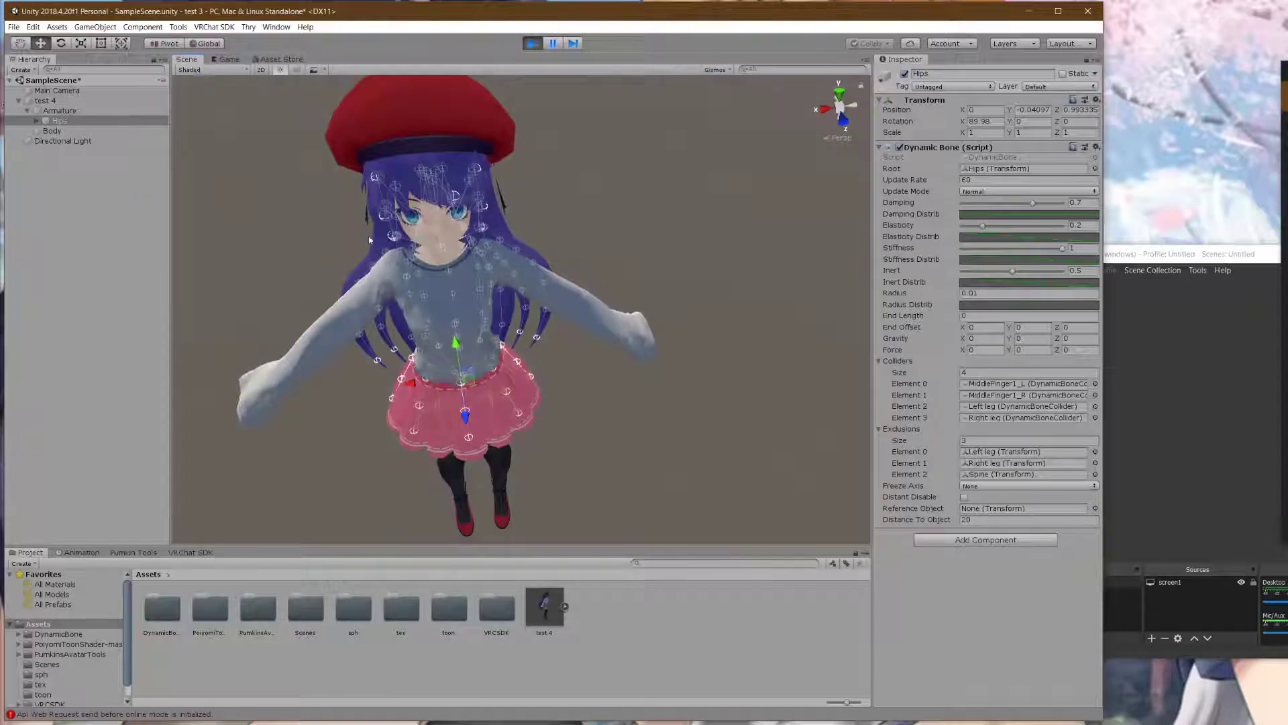
left_click(46, 101)
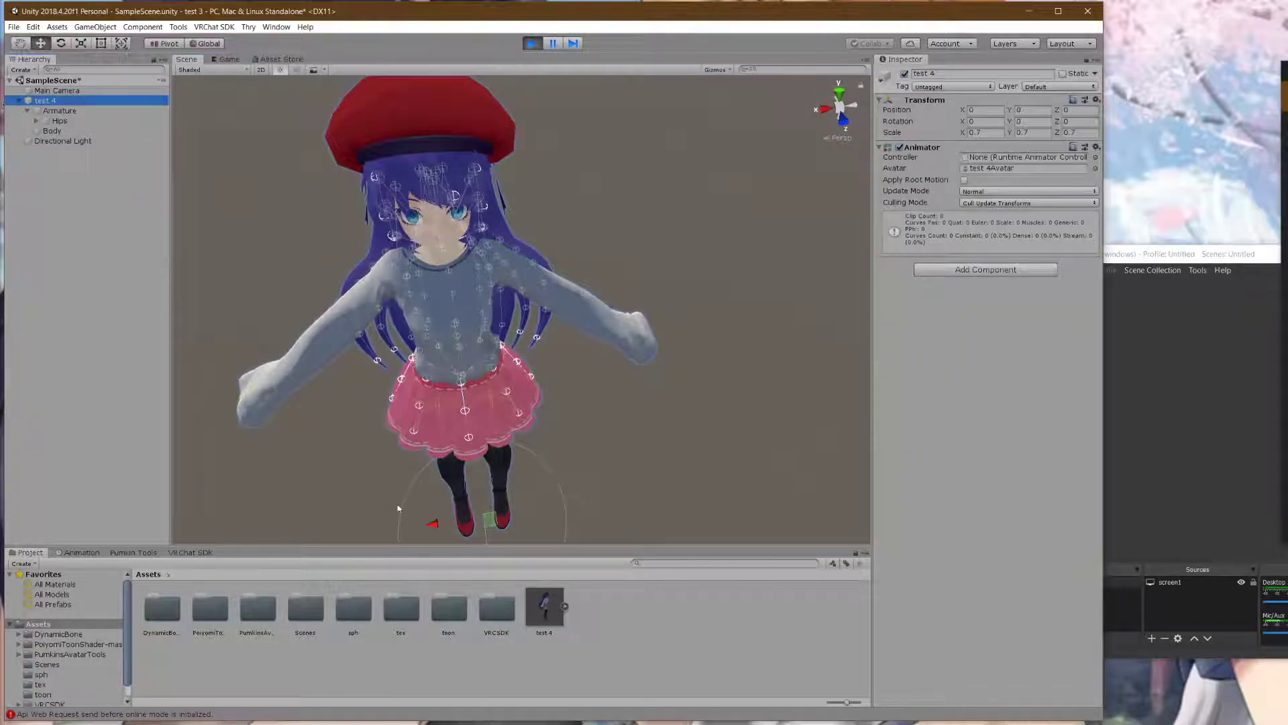
left_click_drag(432, 523, 411, 431)
left_click_drag(455, 500, 428, 456)
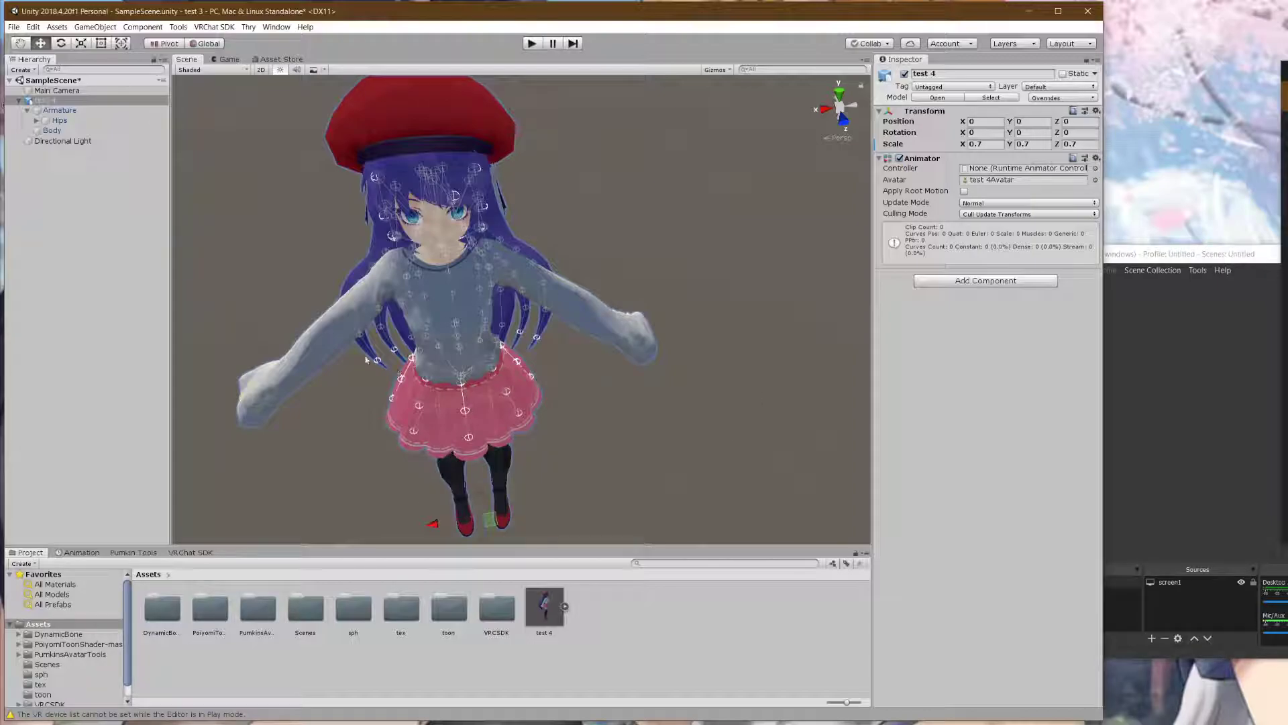
left_click(190, 553)
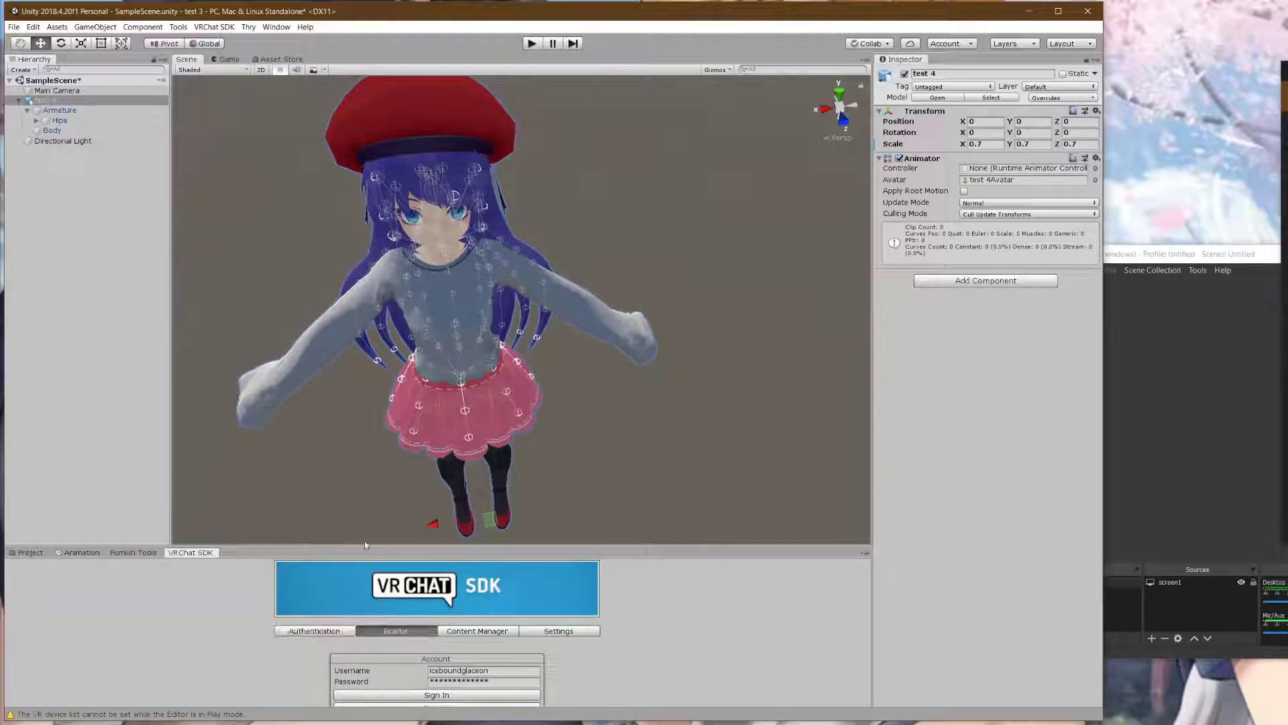
- Enlarge the SDK panel, sign in to VRChat, and return to the avatar builder
left_click_drag(365, 545, 376, 315)
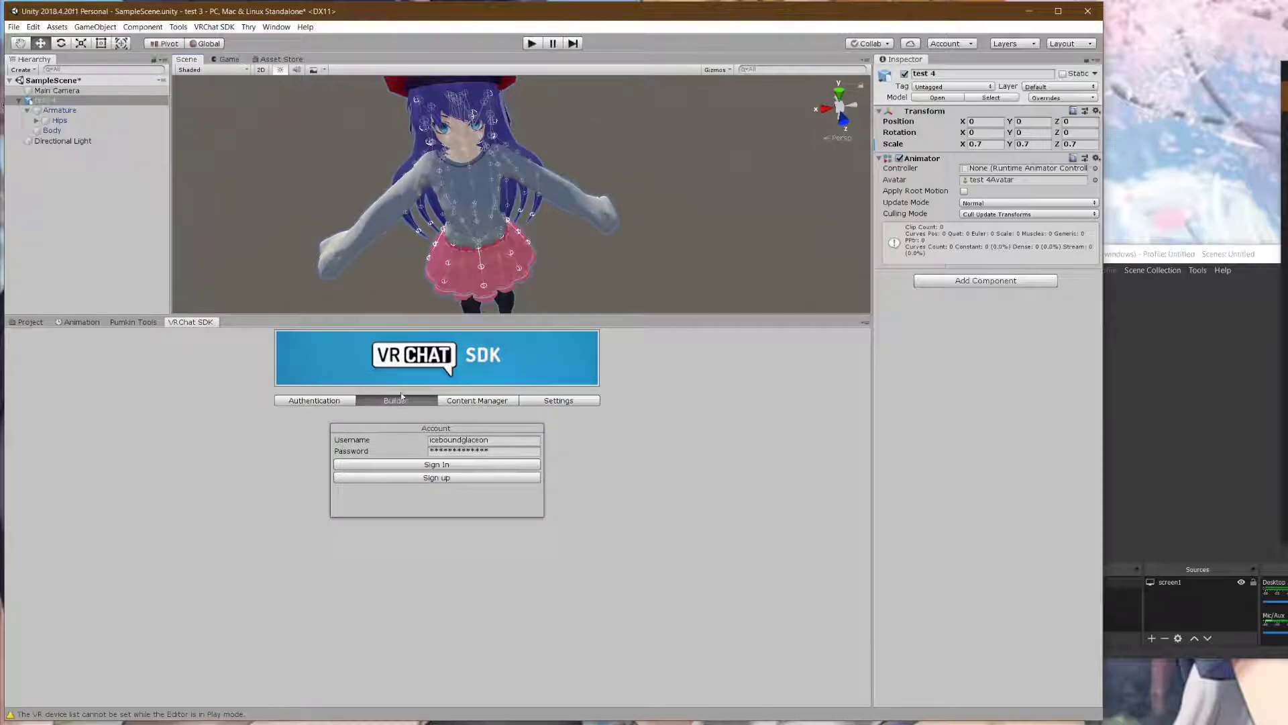
left_click(443, 466)
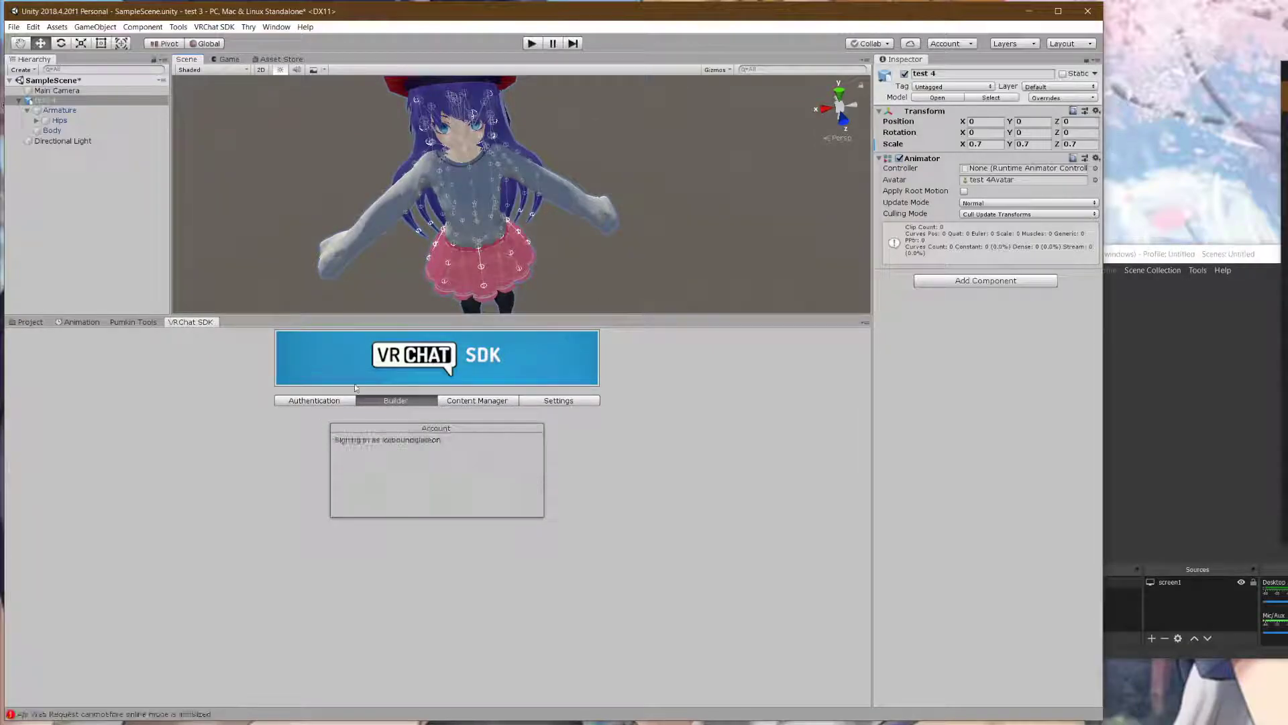
left_click(452, 401)
left_click(431, 402)
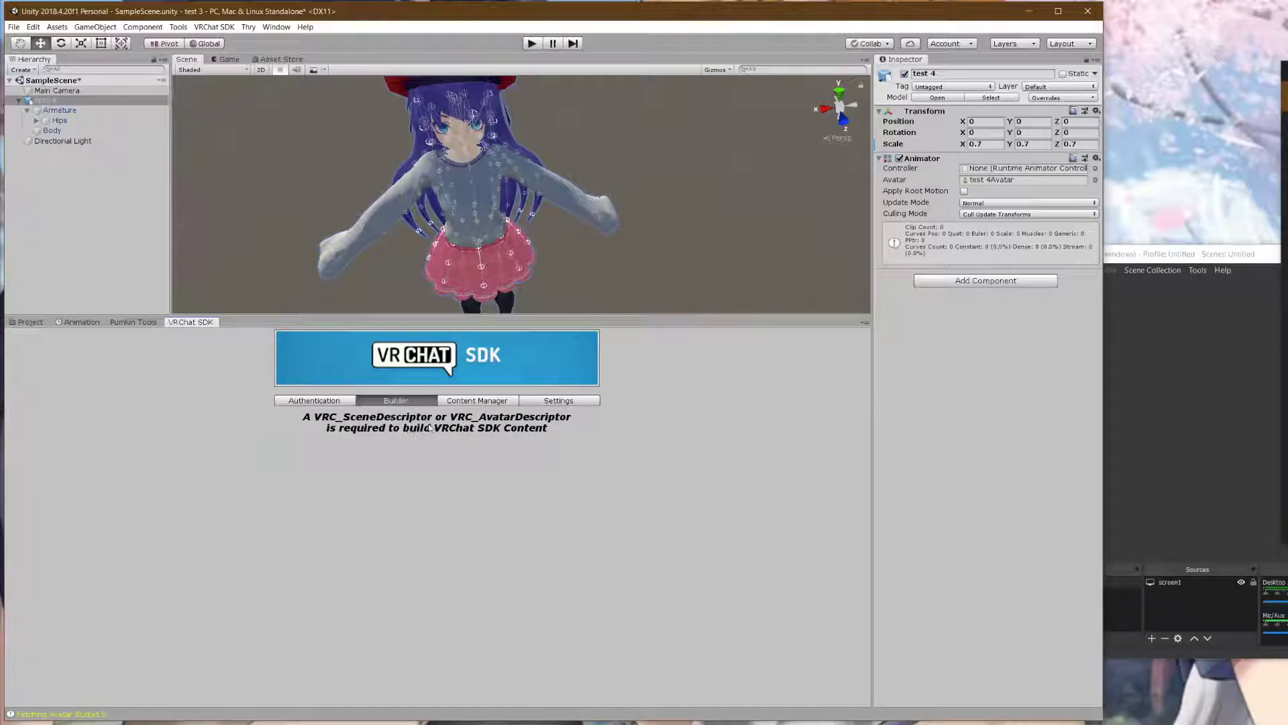
- Add a VRC Avatar Descriptor component to test 4 by searching 'desc'
left_click(986, 282)
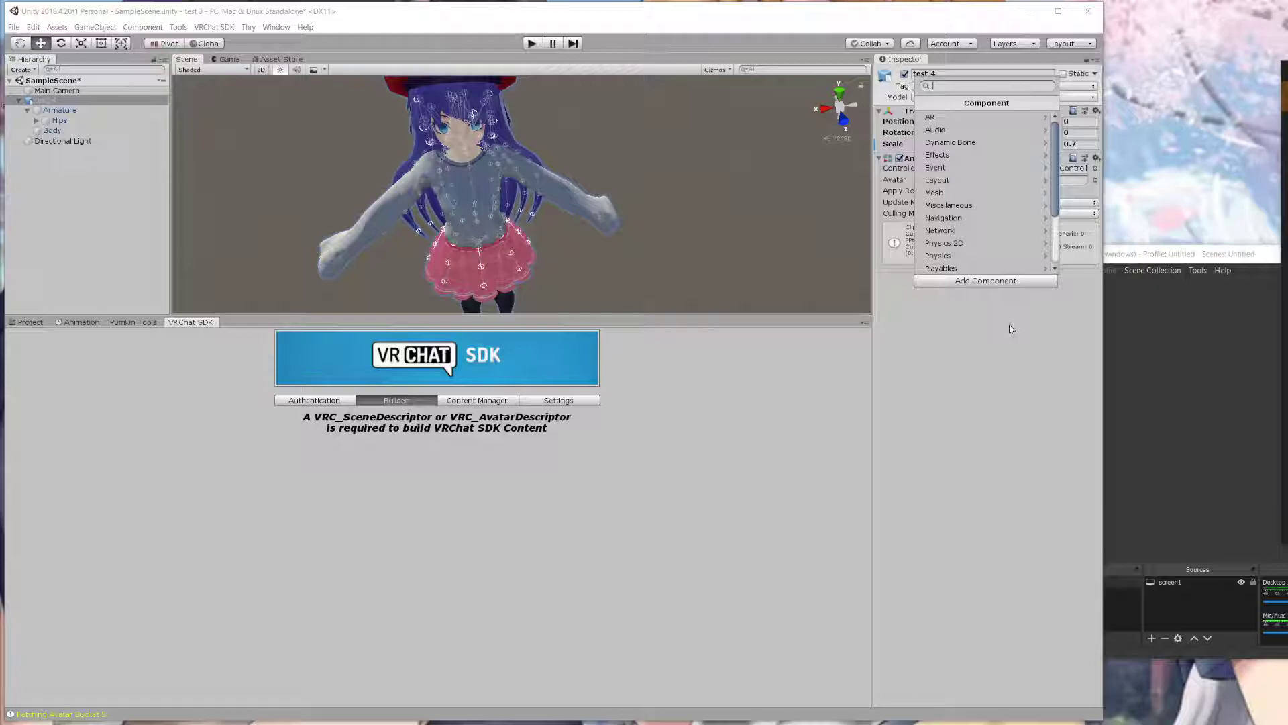
type("desc")
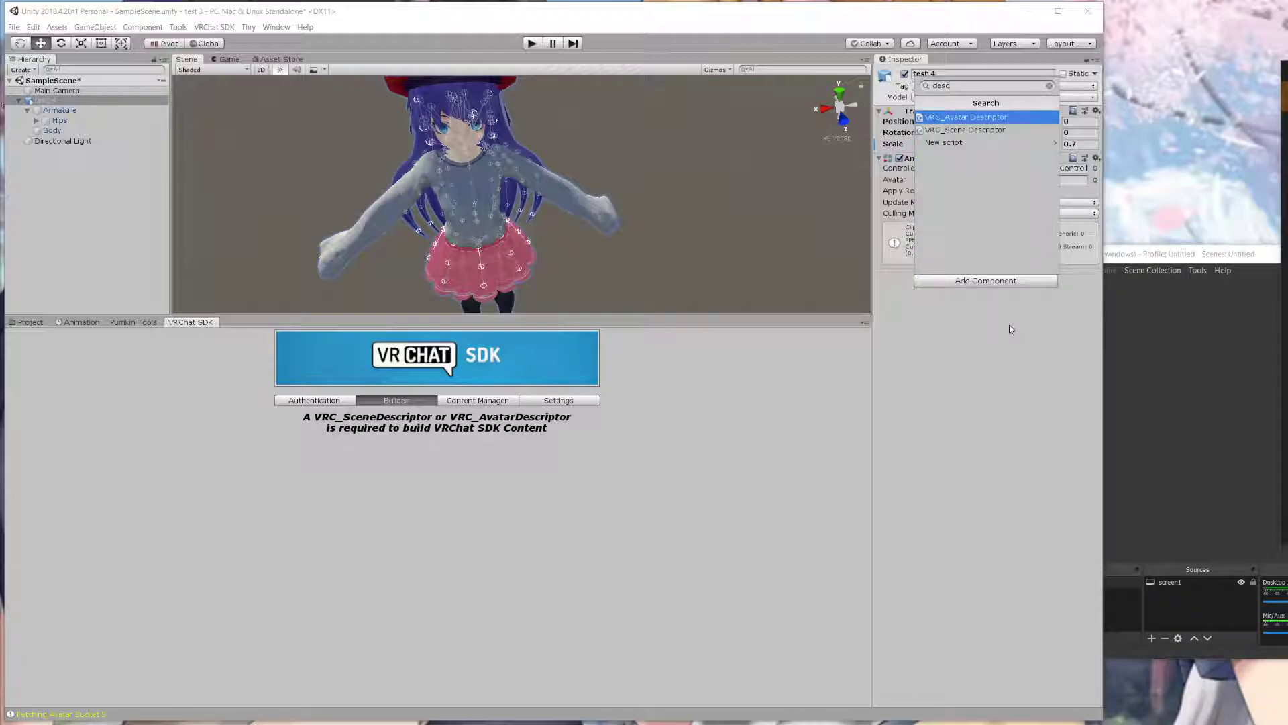
left_click(959, 118)
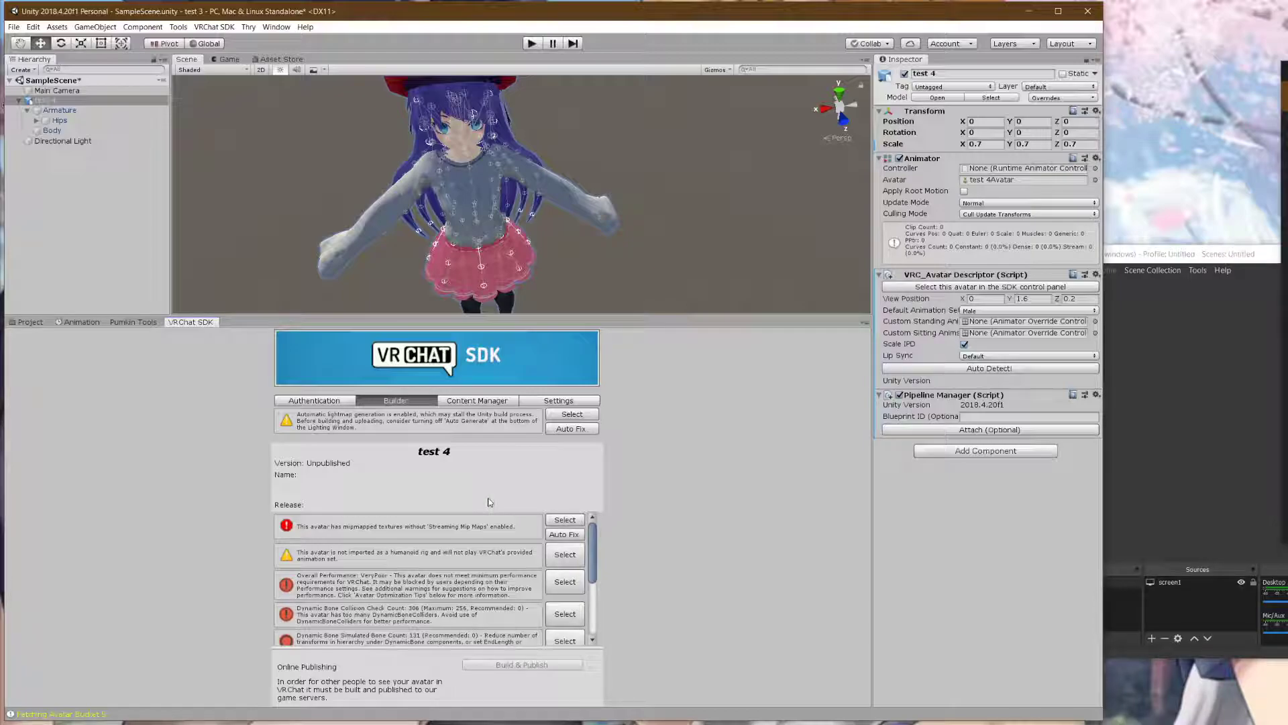
- Auto-fix the lightmap generation warning, close Lighting, and review the polygon, bone and material limit warnings
left_click(574, 428)
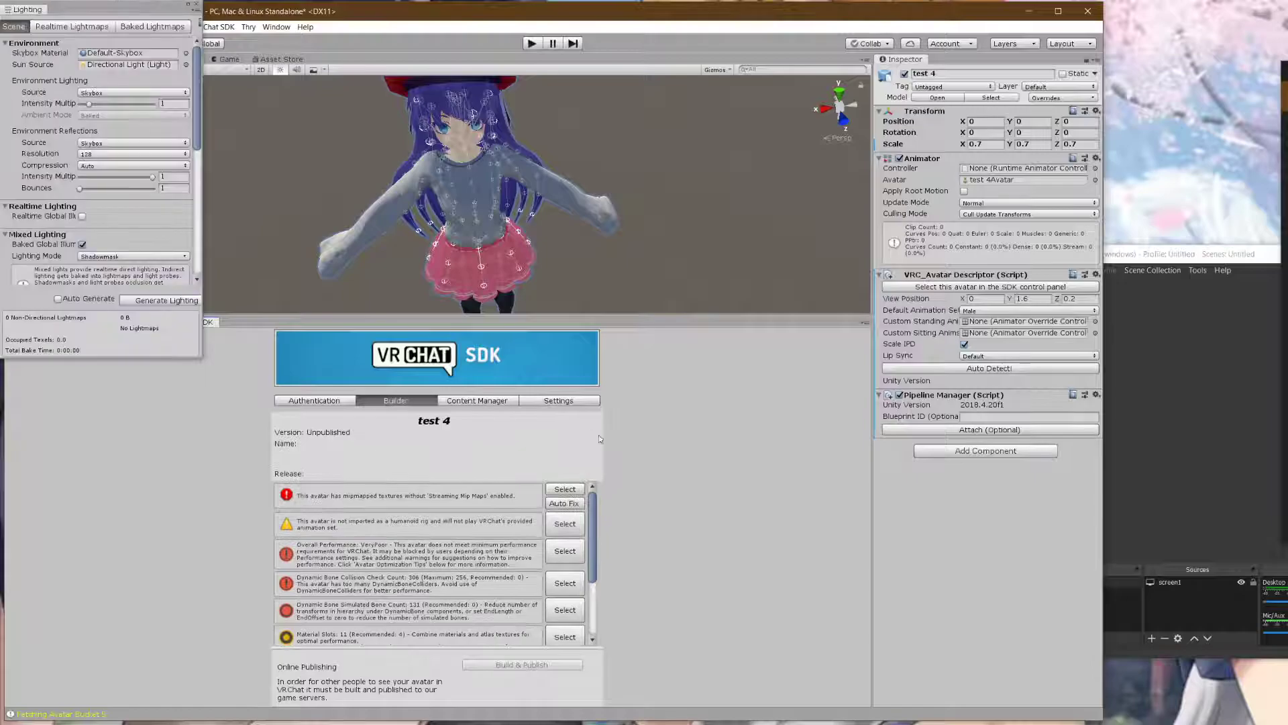
left_click(197, 8)
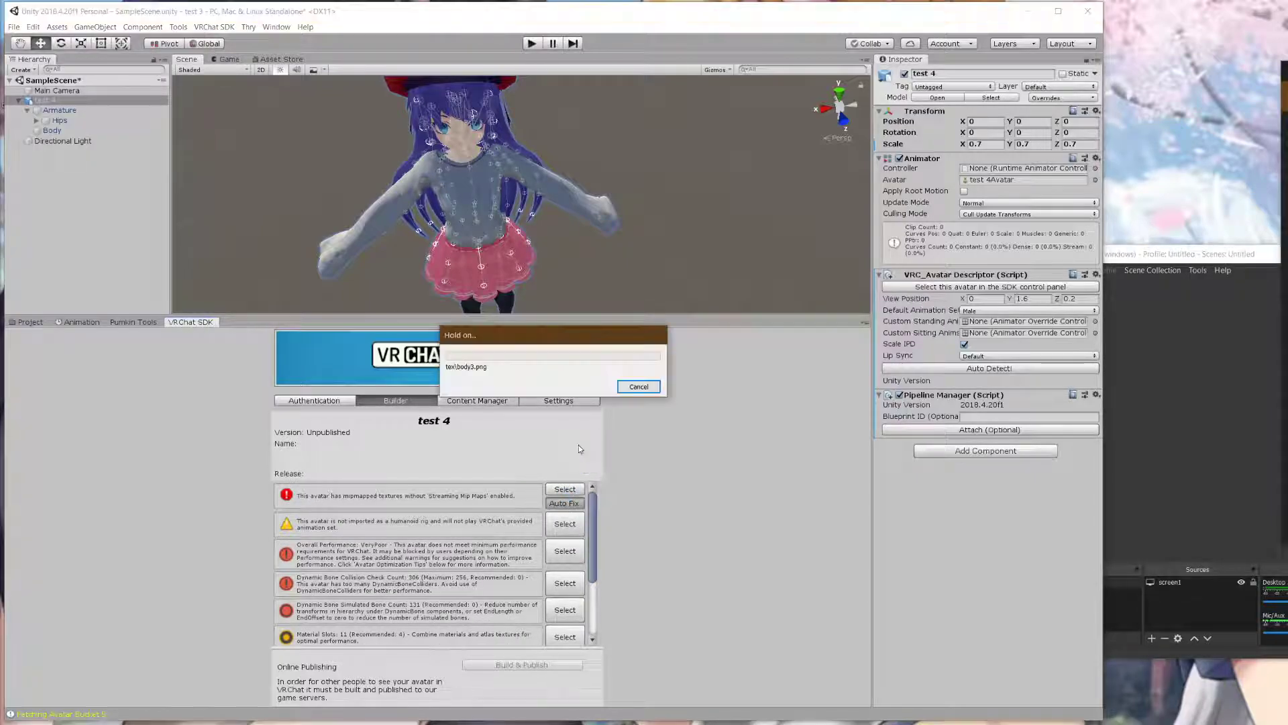
scroll(395, 527, "down", 3)
scroll(394, 526, "up", 3)
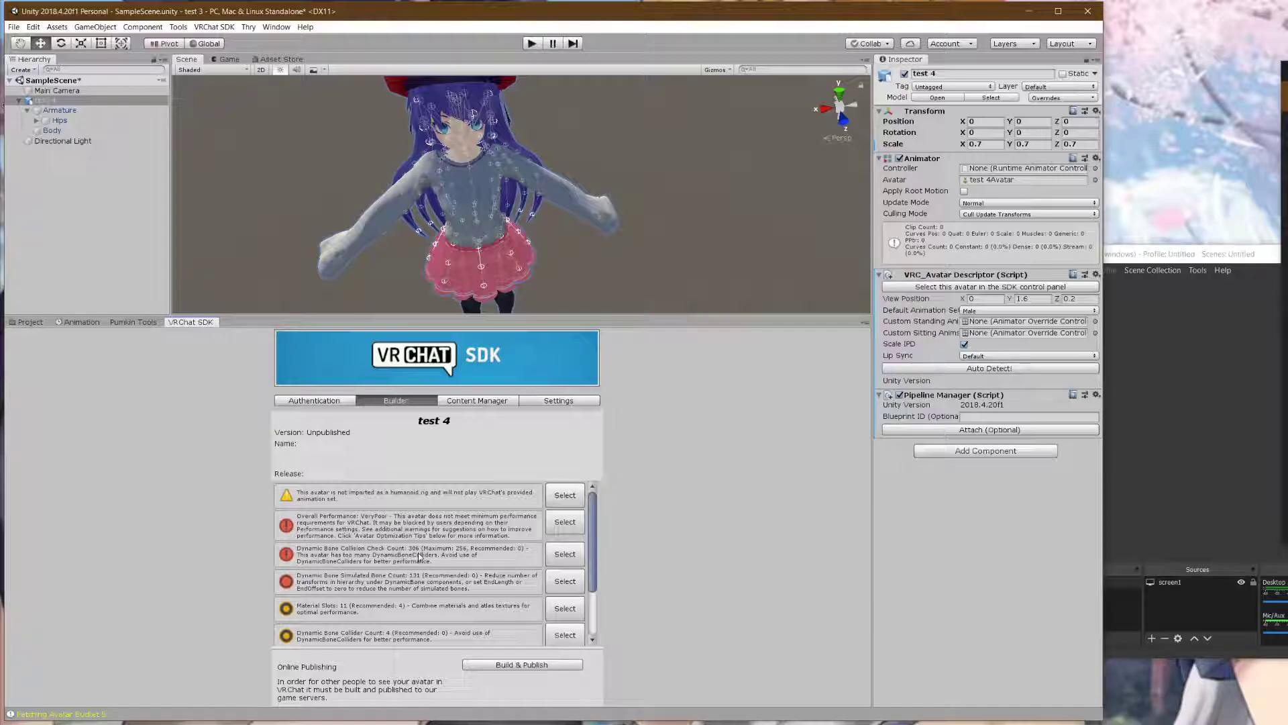
scroll(419, 556, "down", 3)
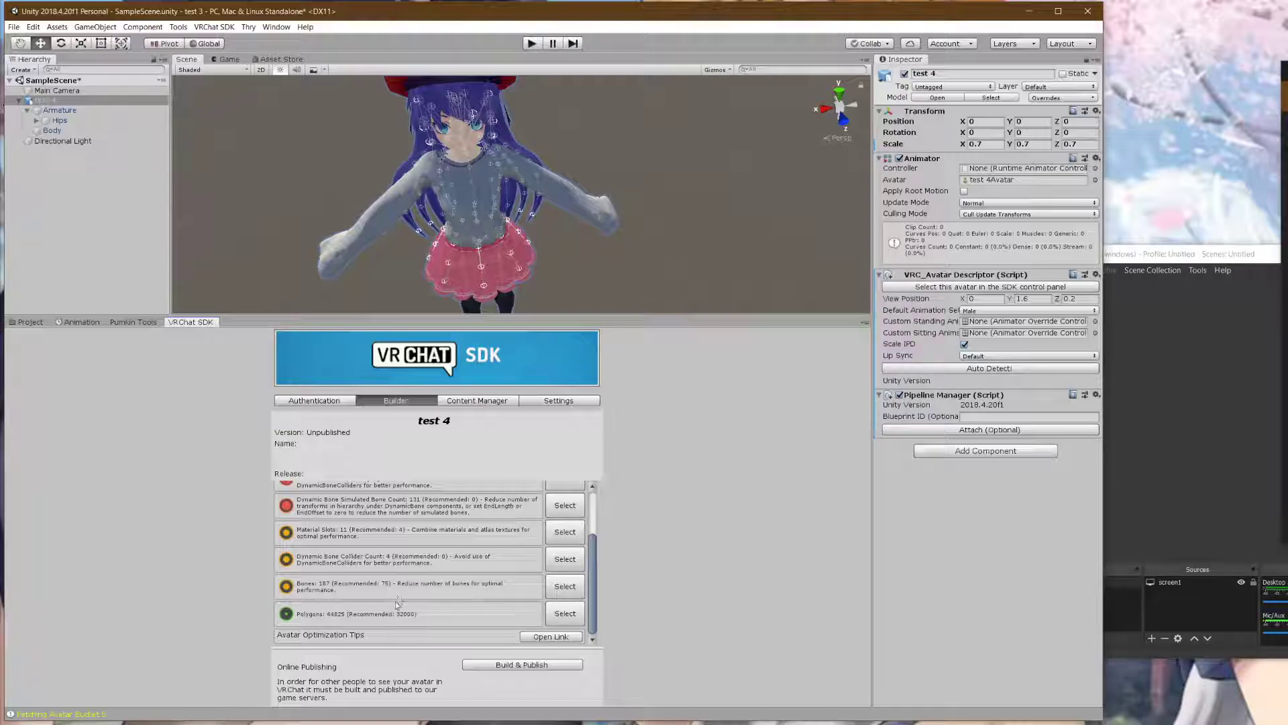
scroll(373, 596, "up", 3)
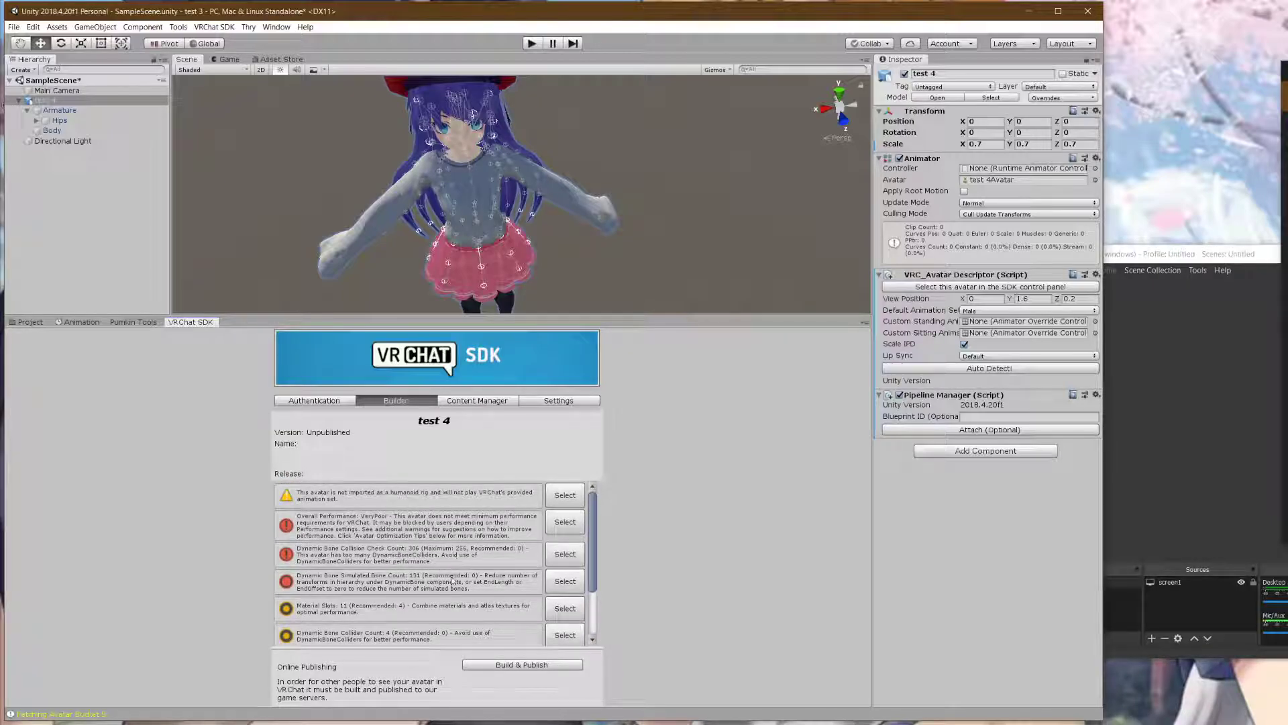
scroll(453, 579, "down", 3)
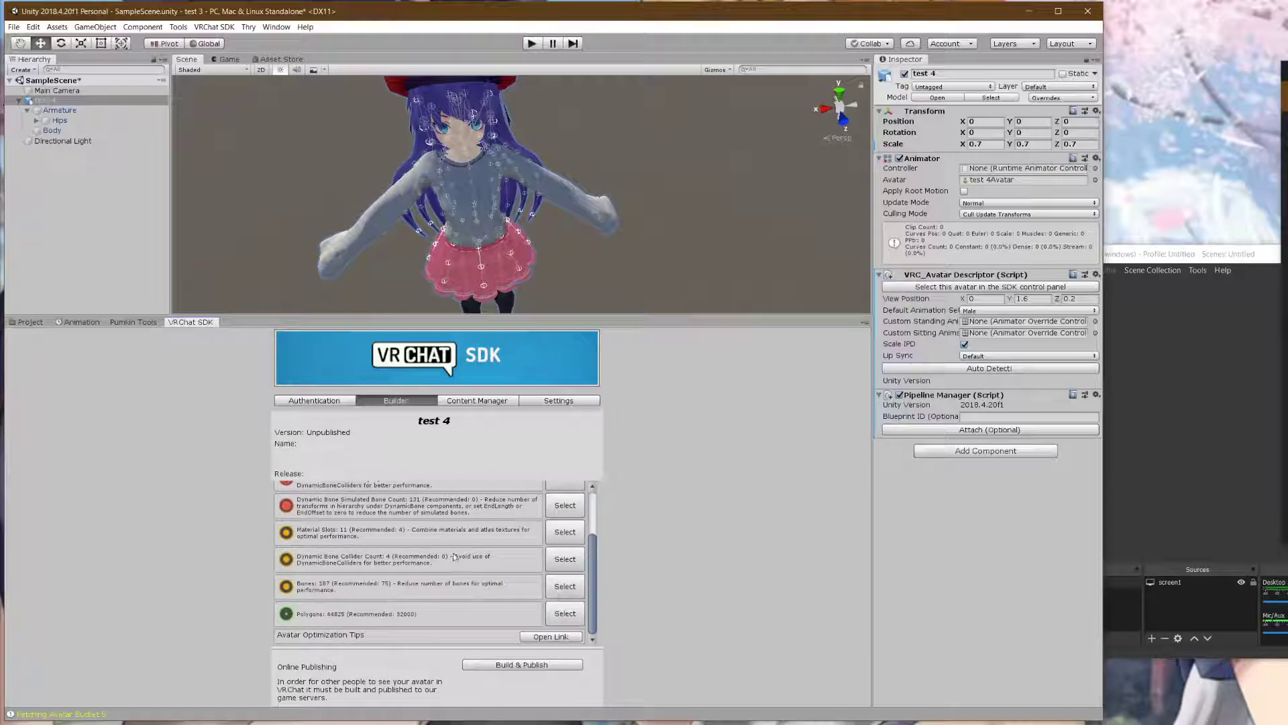
scroll(454, 560, "up", 3)
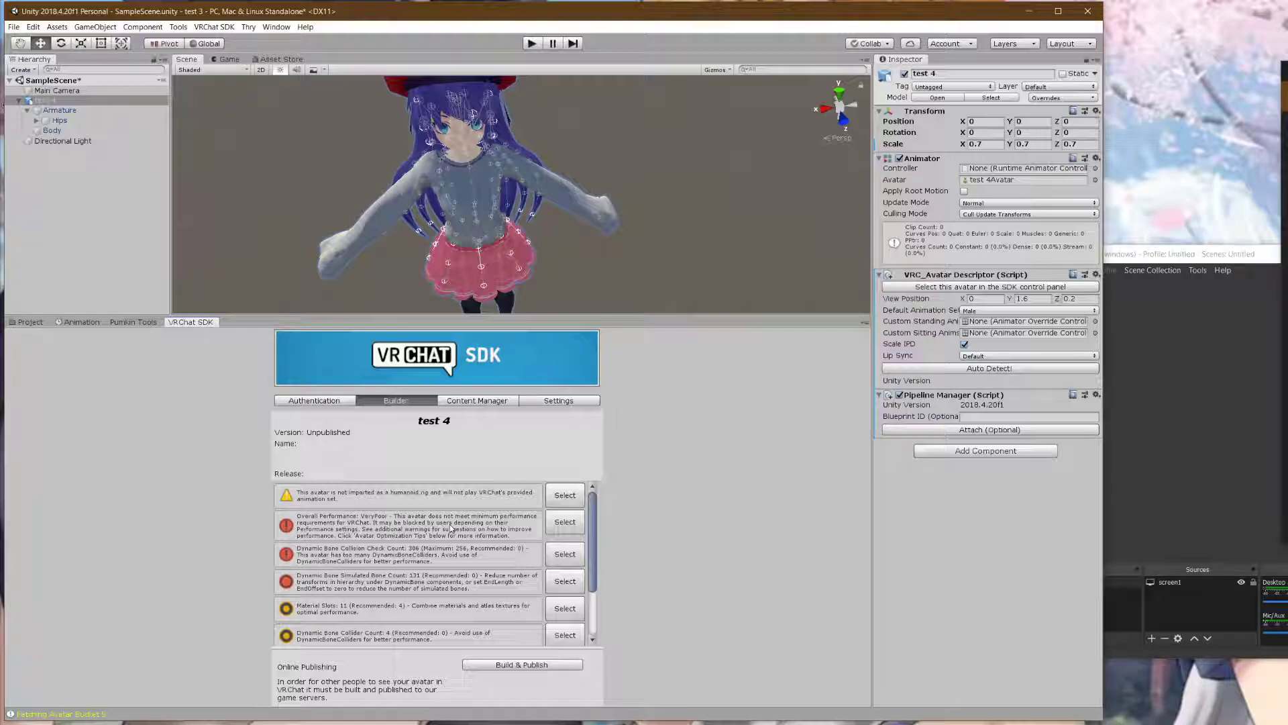
scroll(452, 526, "down", 3)
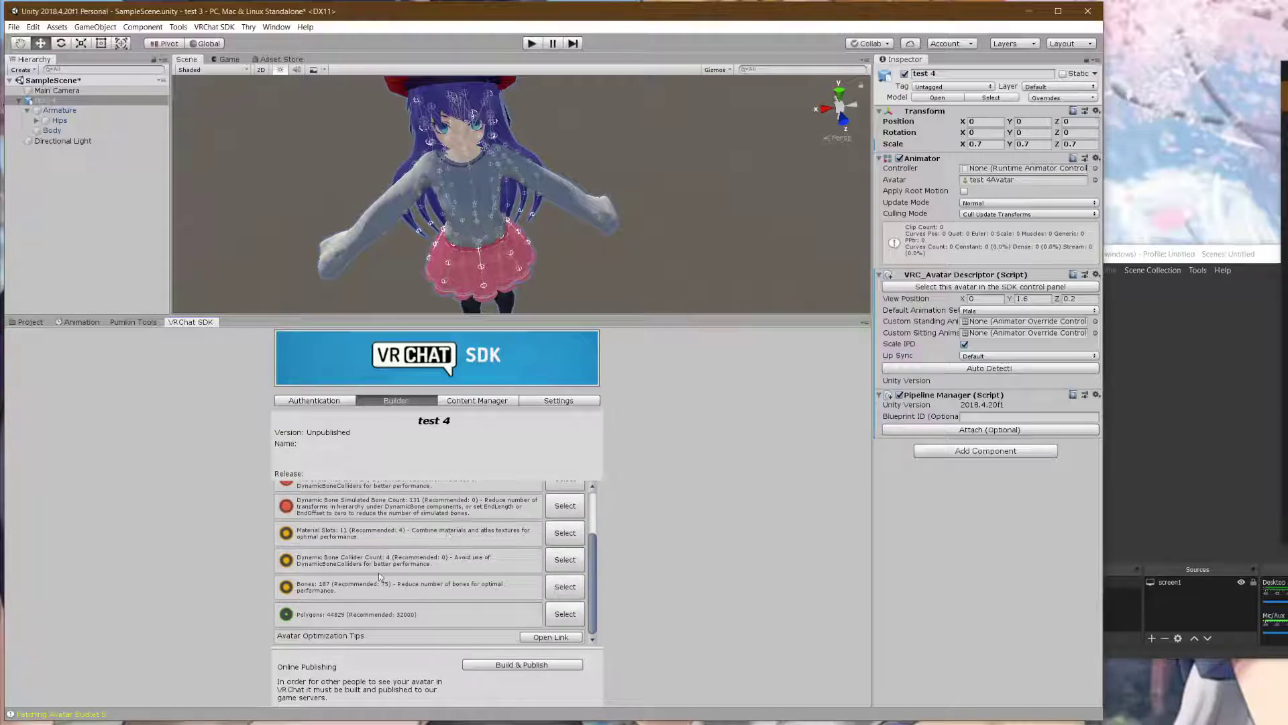
- In Pumkin's Avatar Tools, select test 4 from the scene as the avatar
left_click(142, 323)
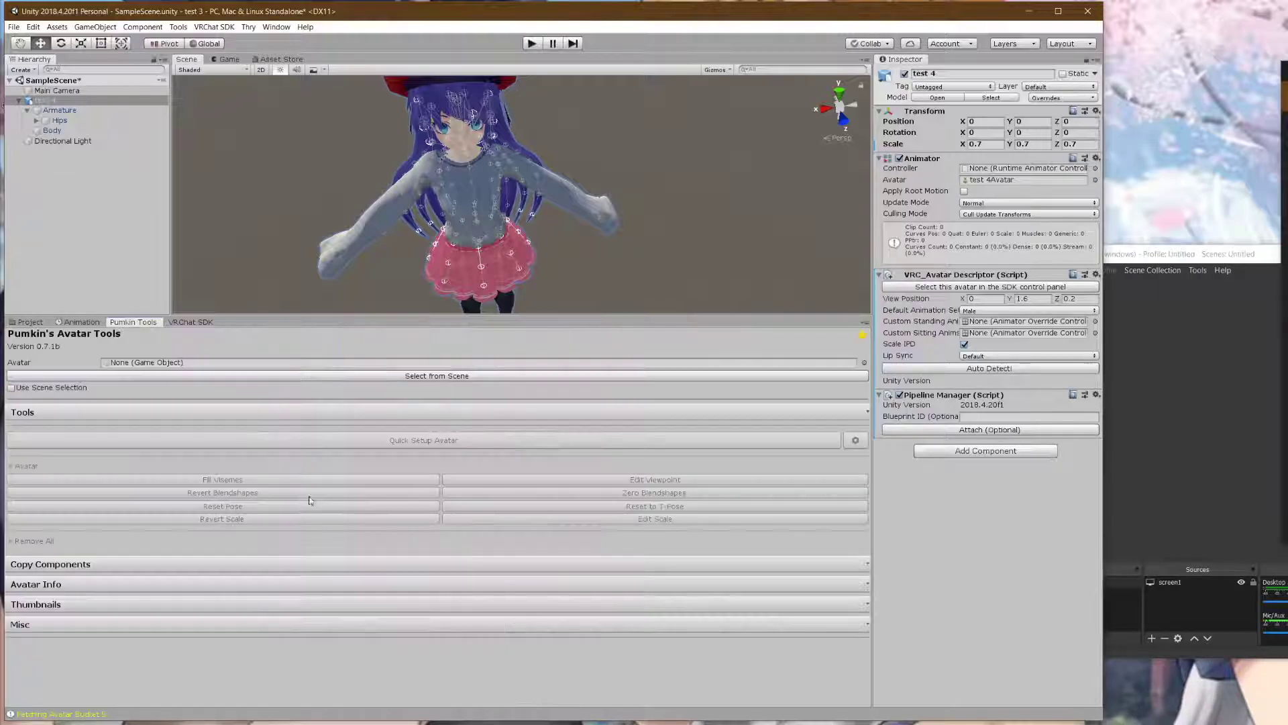
left_click(206, 416)
left_click(233, 409)
left_click(333, 376)
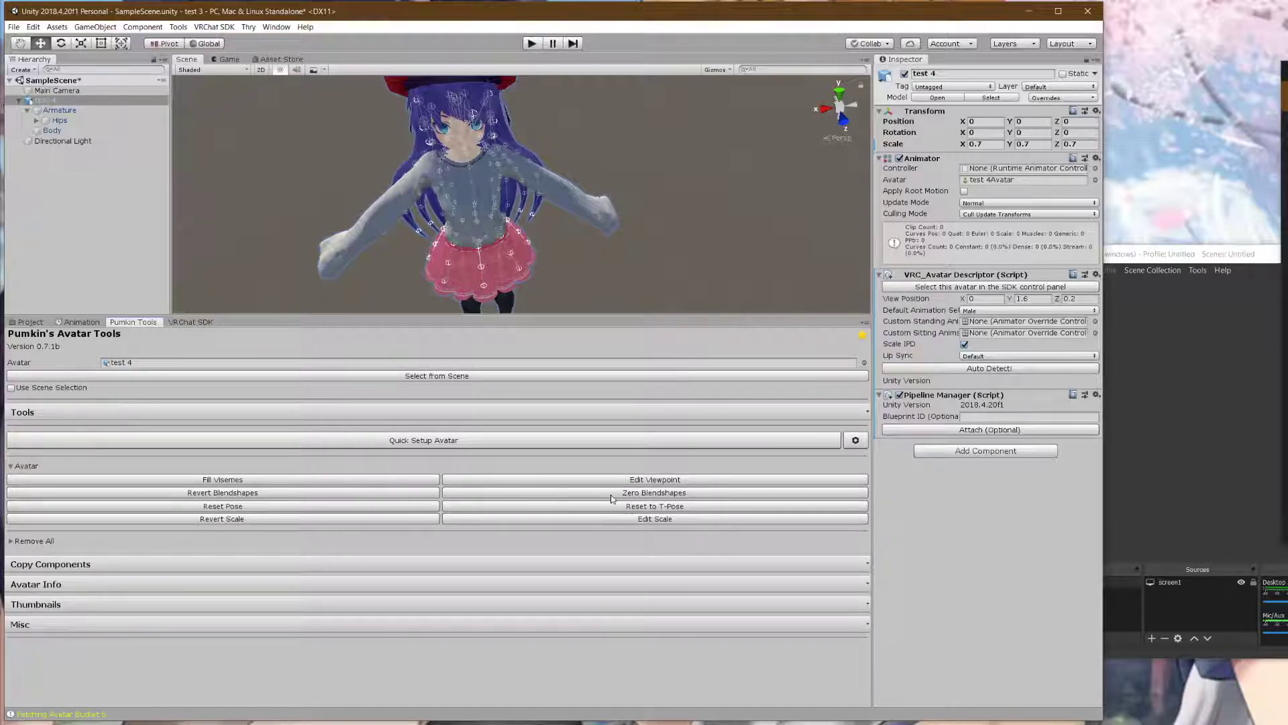
- Try Fill Visemes, which fails with no skinned mesh found, and zoom the Scene view
left_click(238, 481)
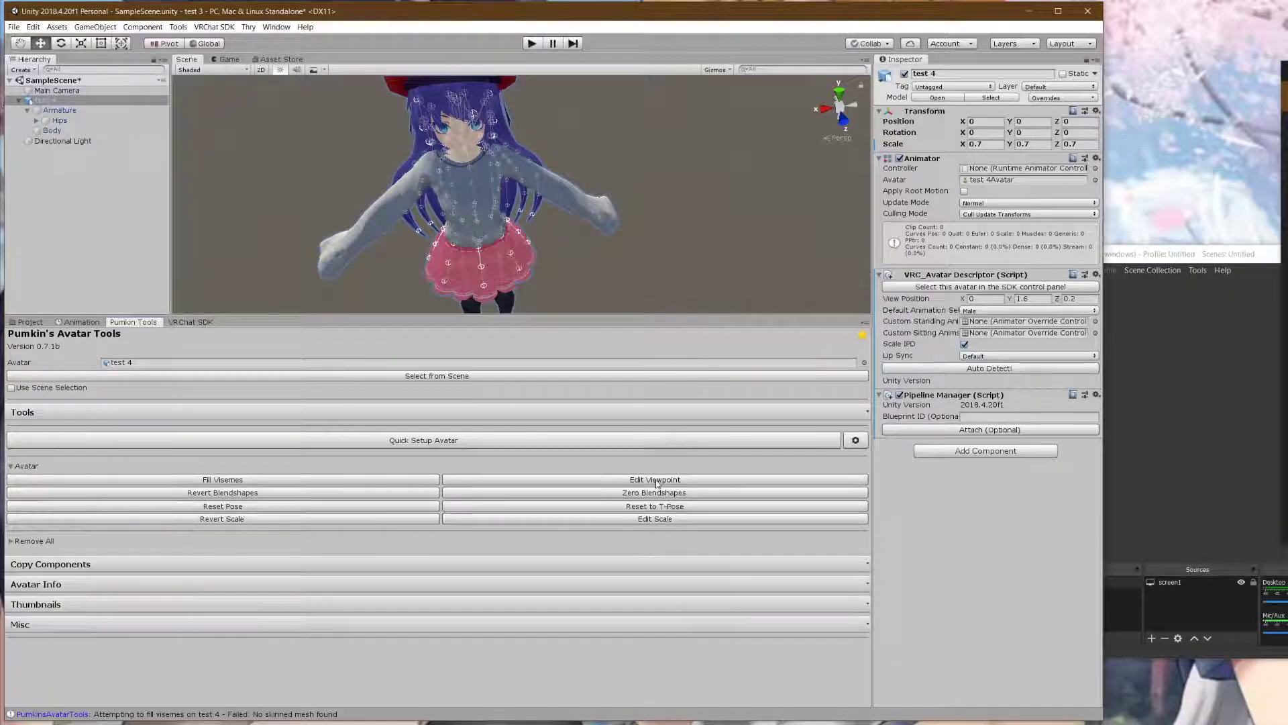
scroll(646, 283, "down", 6)
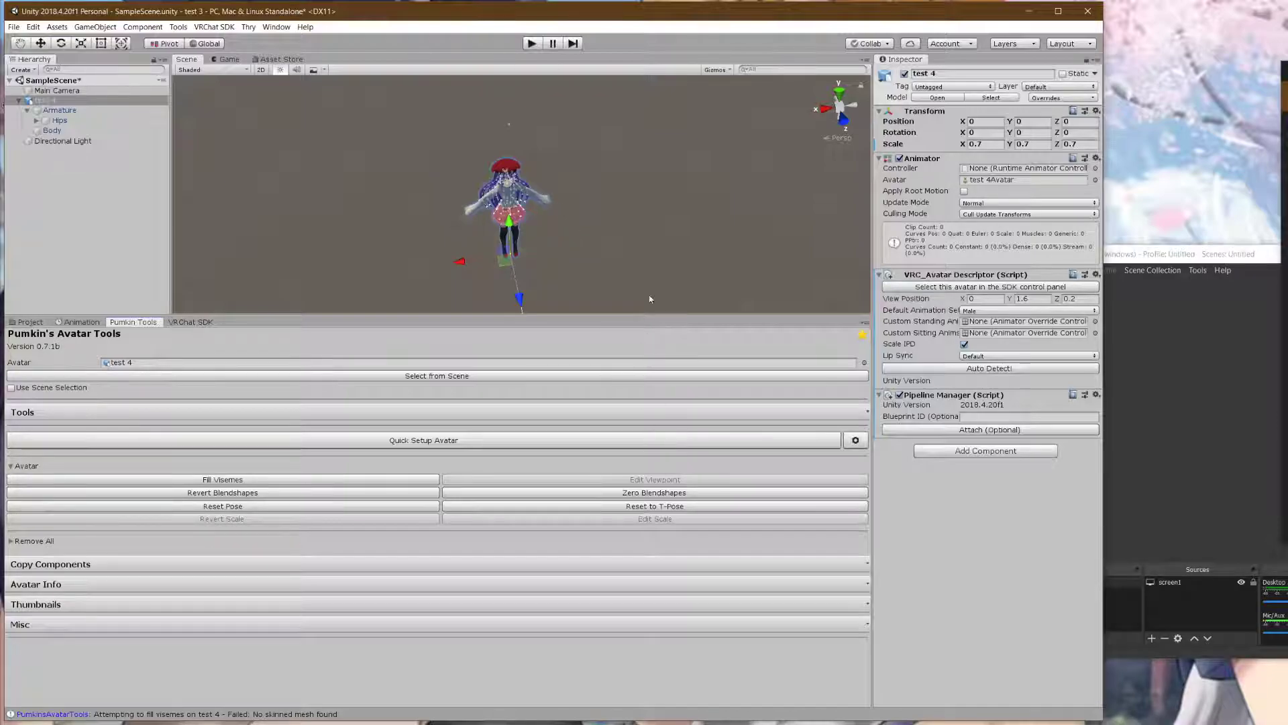
scroll(611, 209, "up", 4)
scroll(600, 191, "down", 10)
scroll(593, 180, "up", 1)
scroll(591, 182, "up", 5)
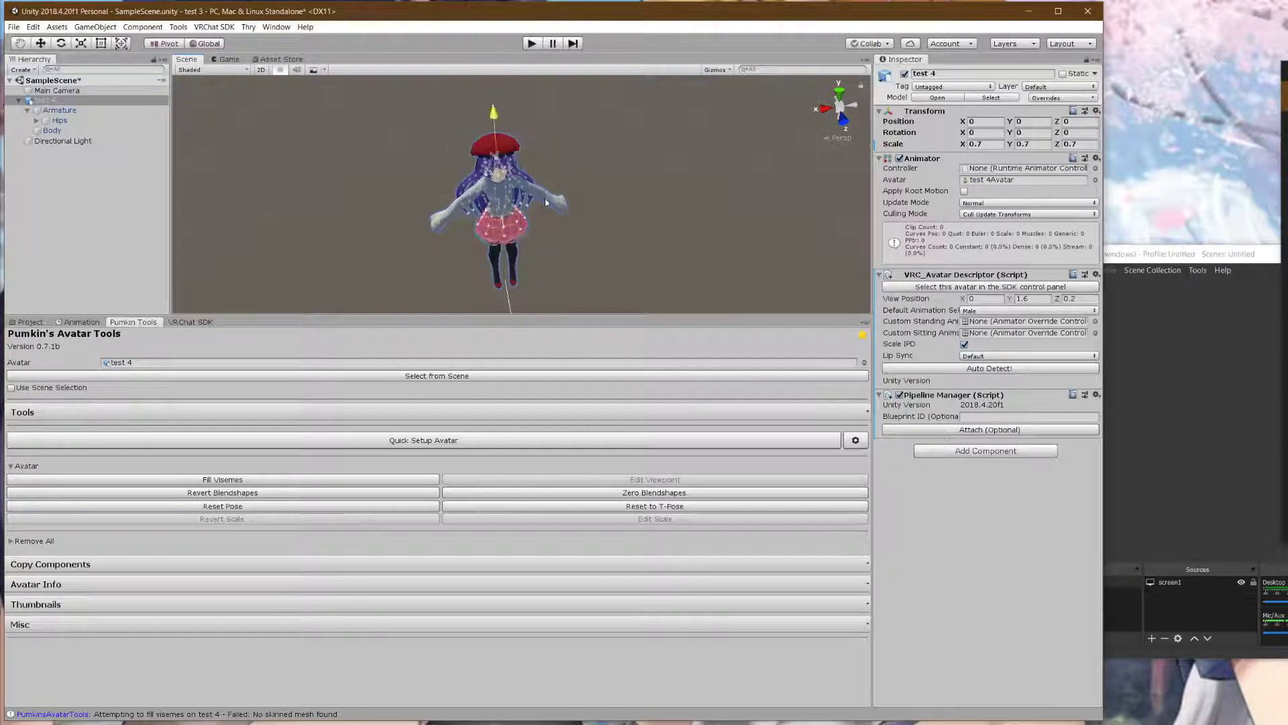
- Select the Body mesh, show the Project's Assets folders, and frame test 4
left_click(498, 183)
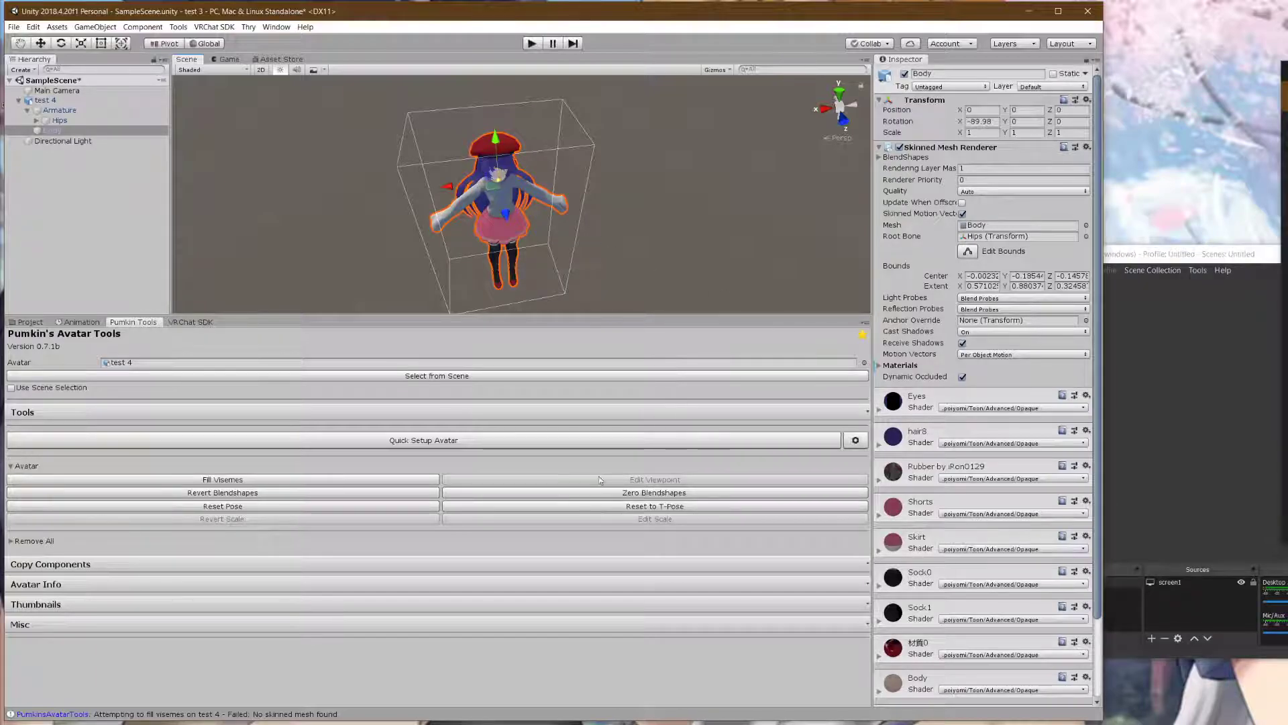
left_click(39, 322)
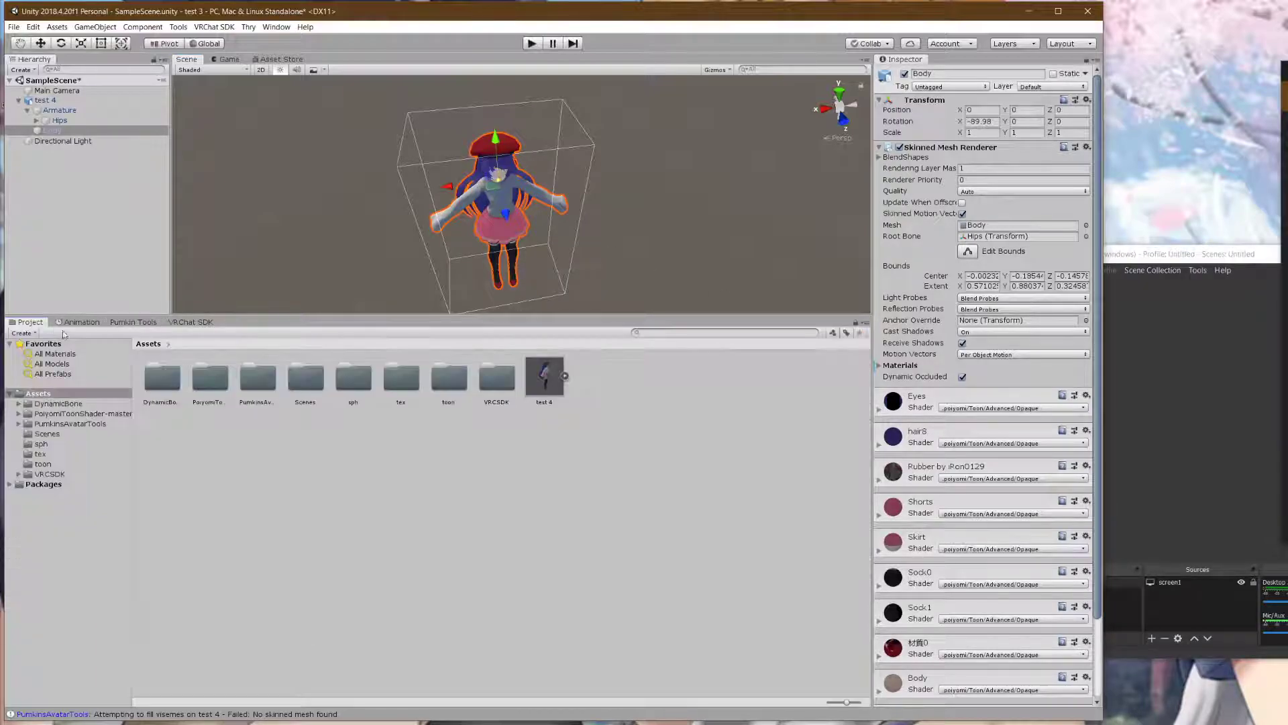
double_click(44, 100)
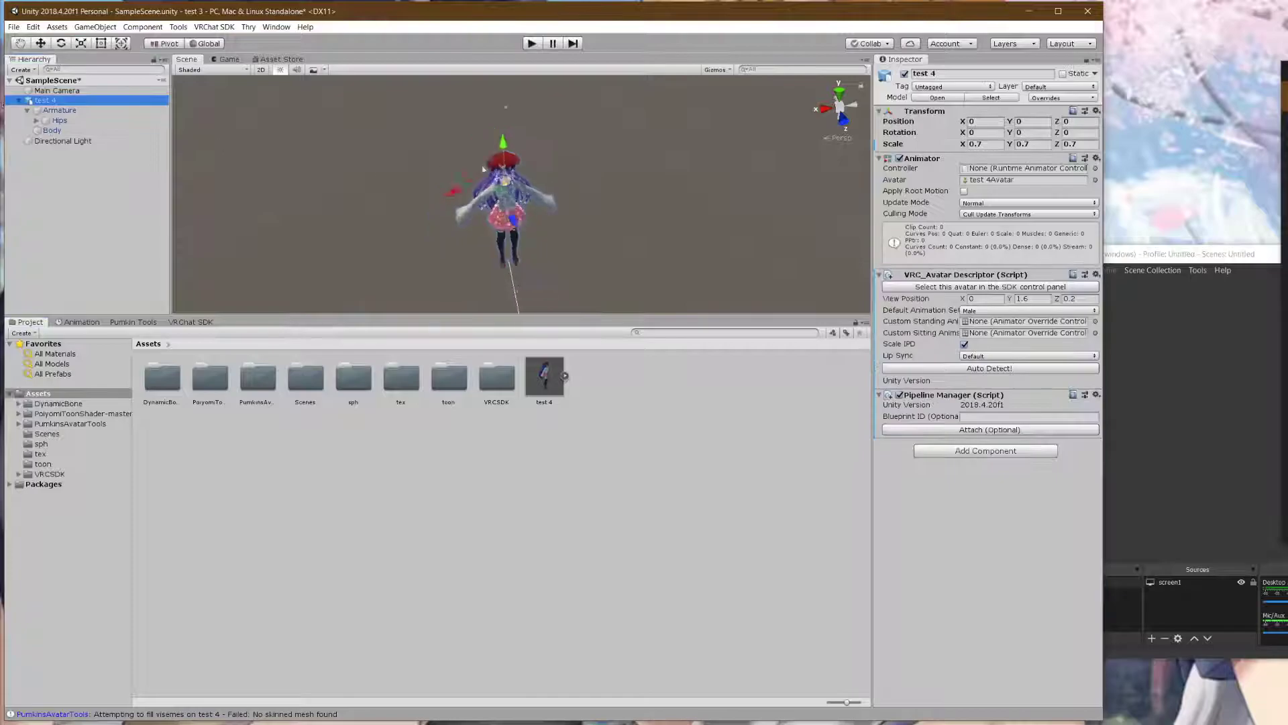
scroll(517, 139, "up", 8)
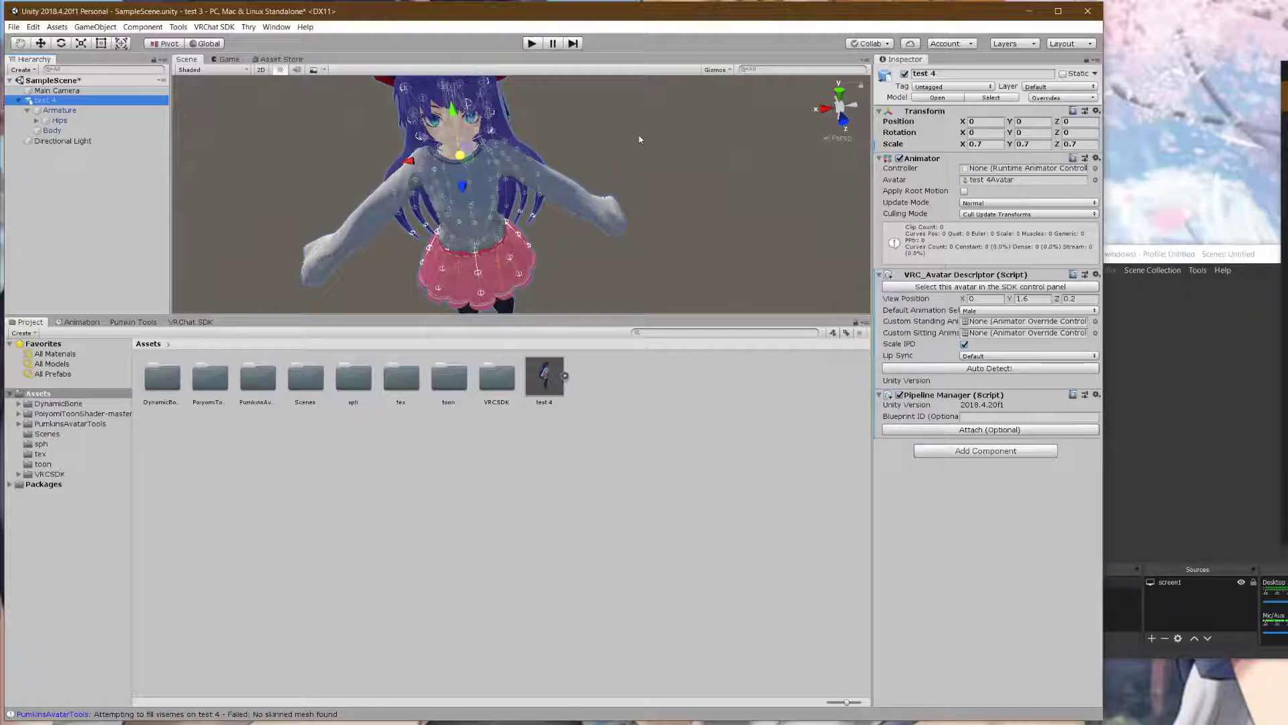
- Delete test 4 from the scene and undo the deletion to restore it
key("Delete")
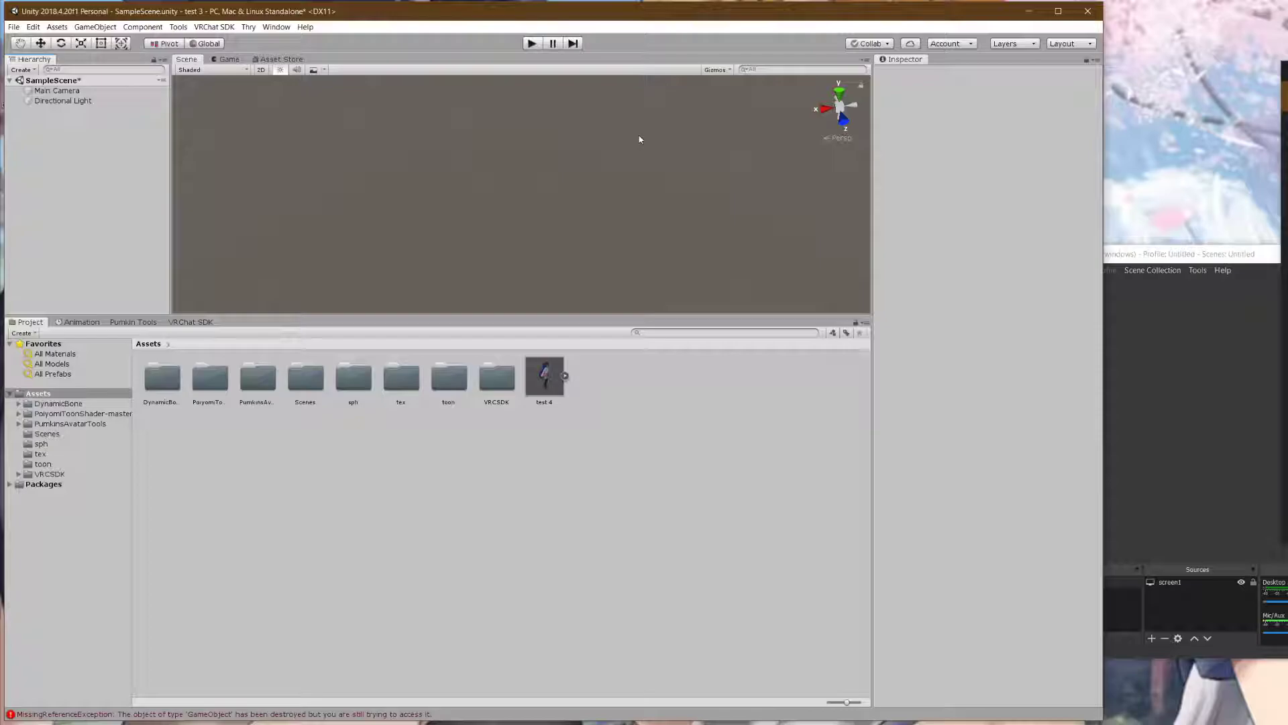
key("ctrl+z")
scroll(555, 136, "down", 10)
scroll(545, 135, "up", 6)
scroll(548, 132, "down", 8)
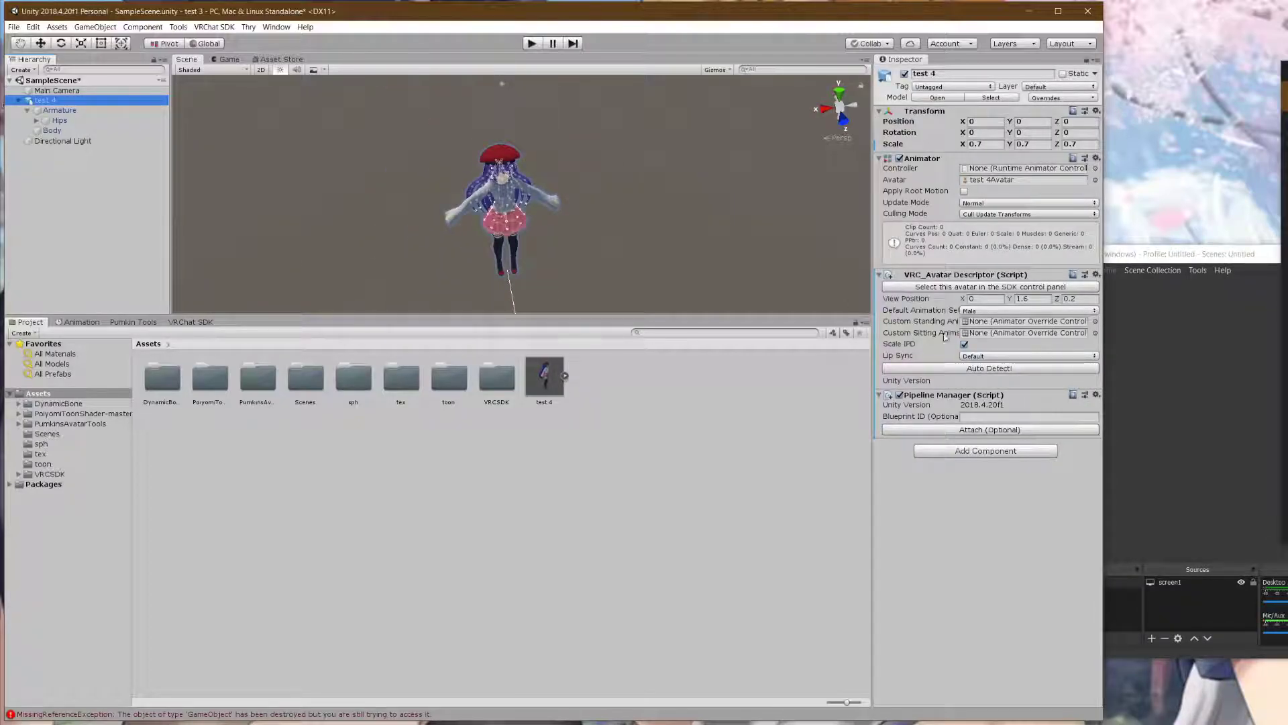
- Try rough View Position values (Z 0.2, Y 1.0) while orbiting the Scene view around the avatar
left_click(1041, 296)
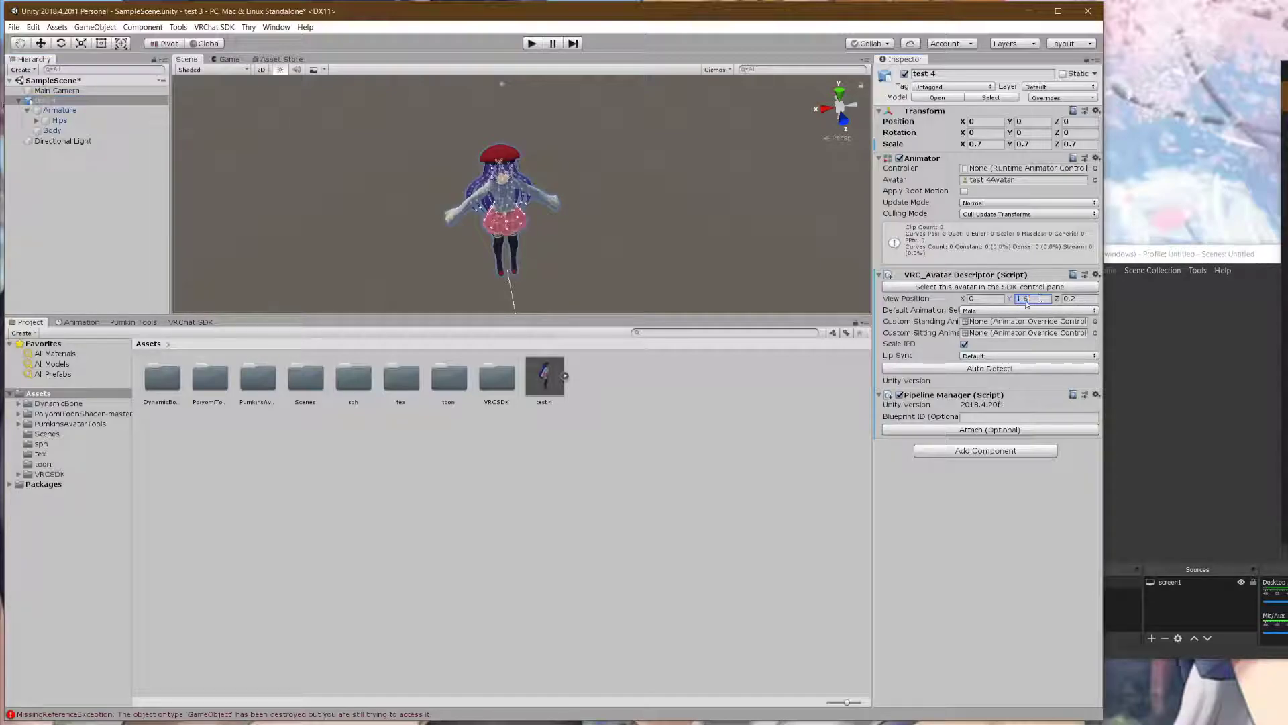
scroll(555, 170, "up", 10)
right_click_drag(558, 146, 684, 152)
scroll(570, 174, "up", 5)
scroll(569, 174, "down", 8)
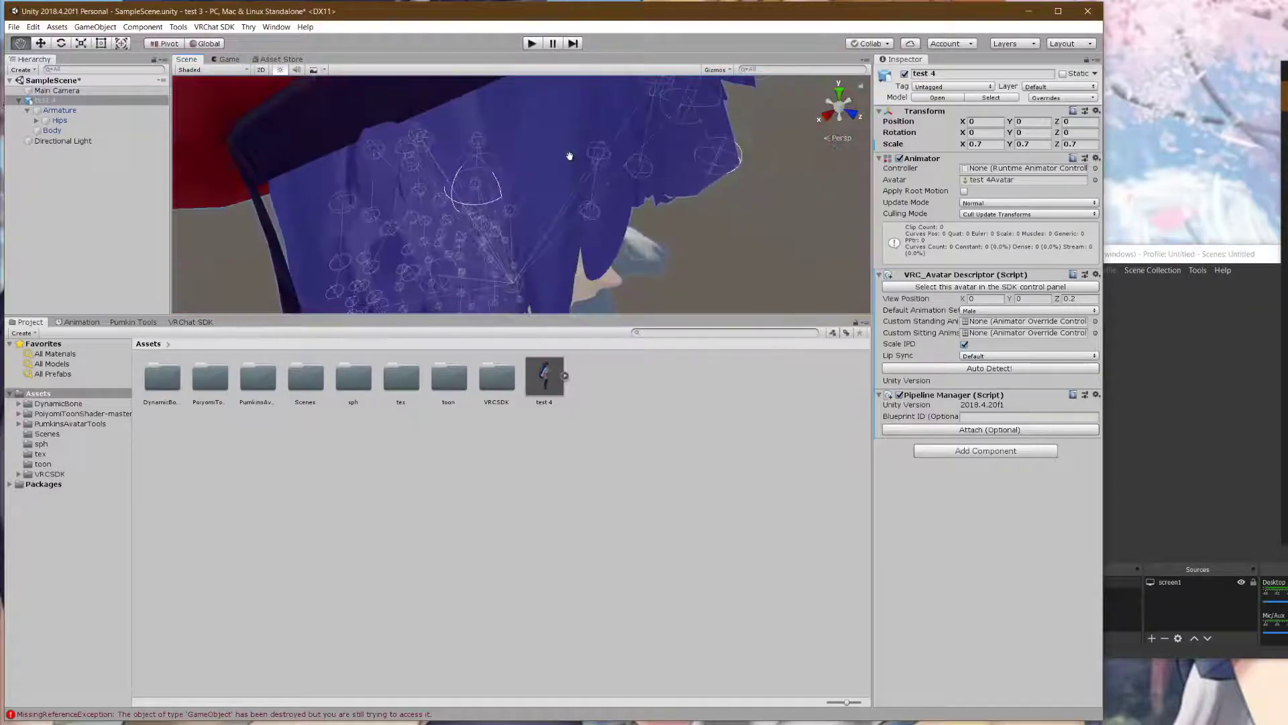
right_click_drag(574, 180, 833, 309)
left_click(1070, 299)
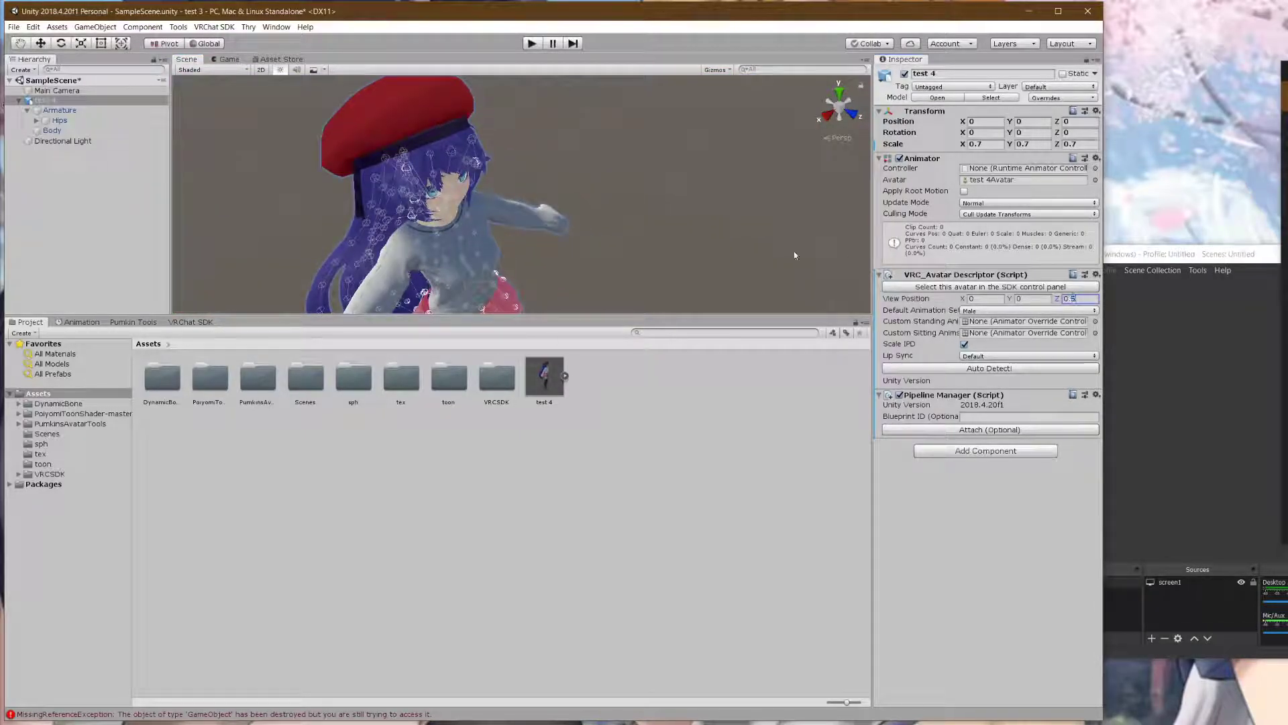
scroll(745, 250, "down", 6)
scroll(624, 222, "up", 6)
scroll(602, 221, "down", 6)
scroll(602, 221, "up", 2)
left_click(1031, 299)
type("1")
scroll(630, 240, "up", 2)
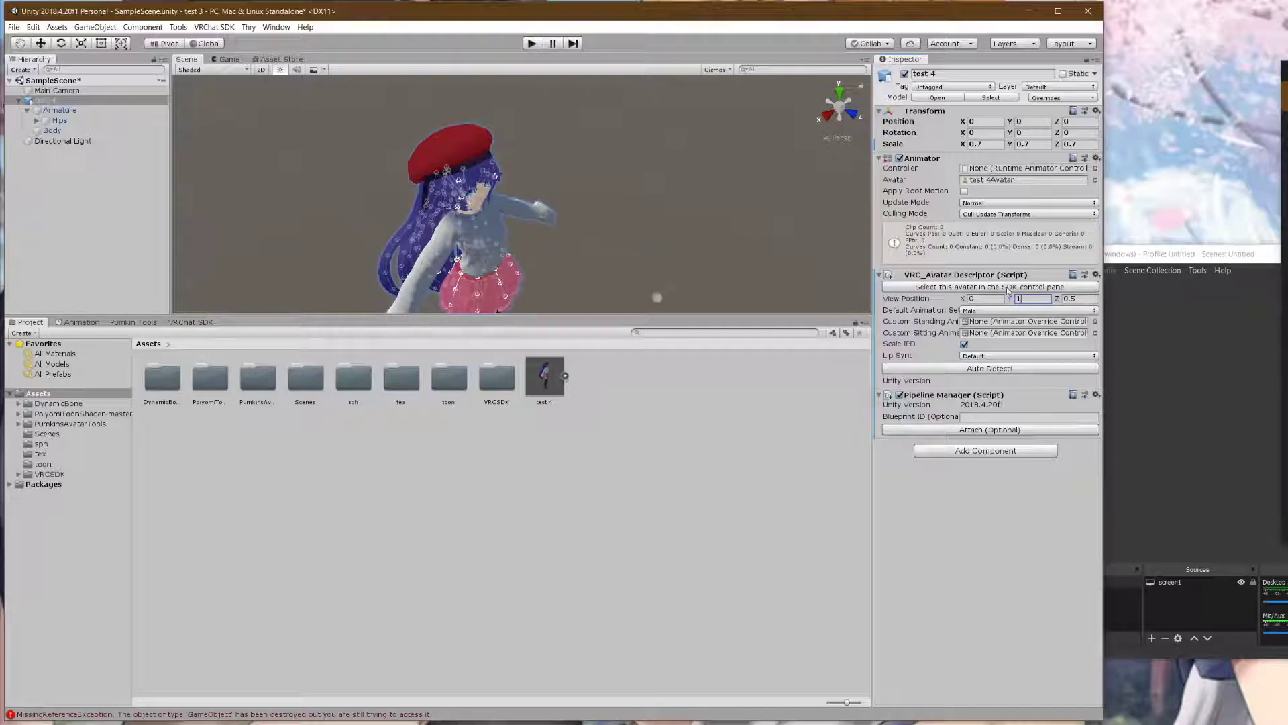
double_click(1019, 299)
type("2")
scroll(711, 225, "down", 5)
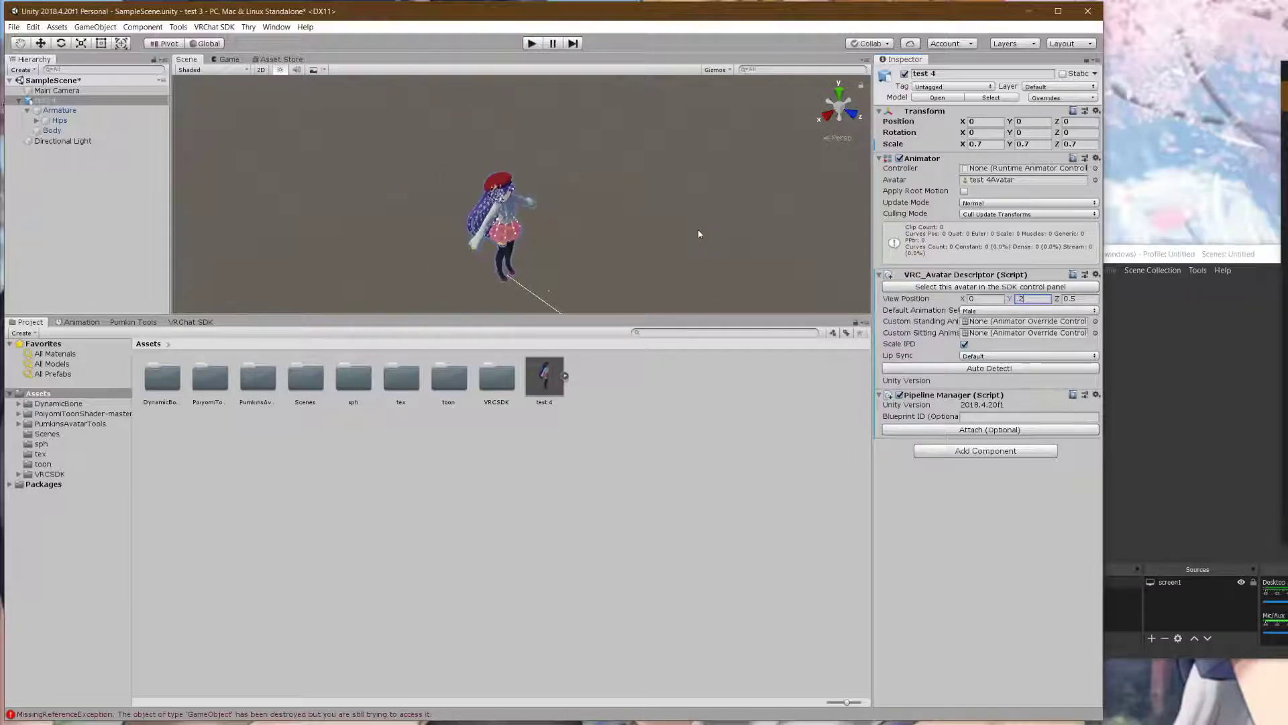
scroll(697, 233, "up", 1)
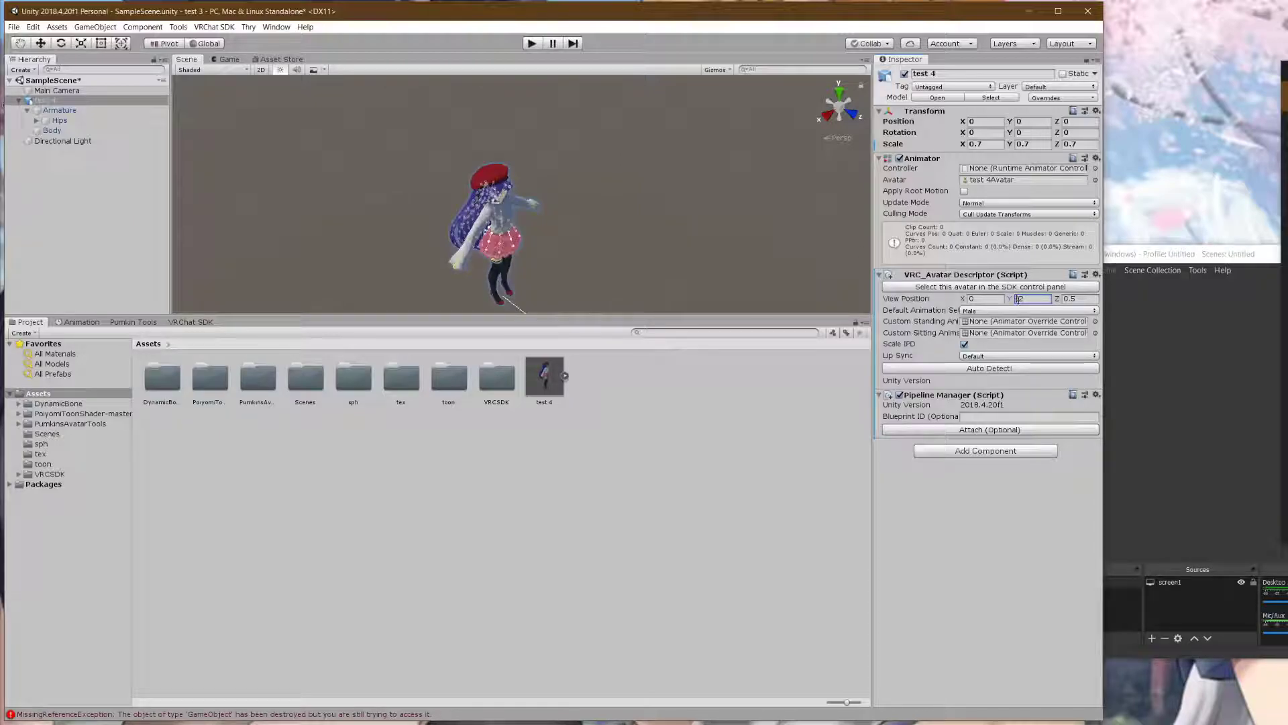
scroll(664, 225, "up", 3)
left_click(1072, 300)
type("0.2")
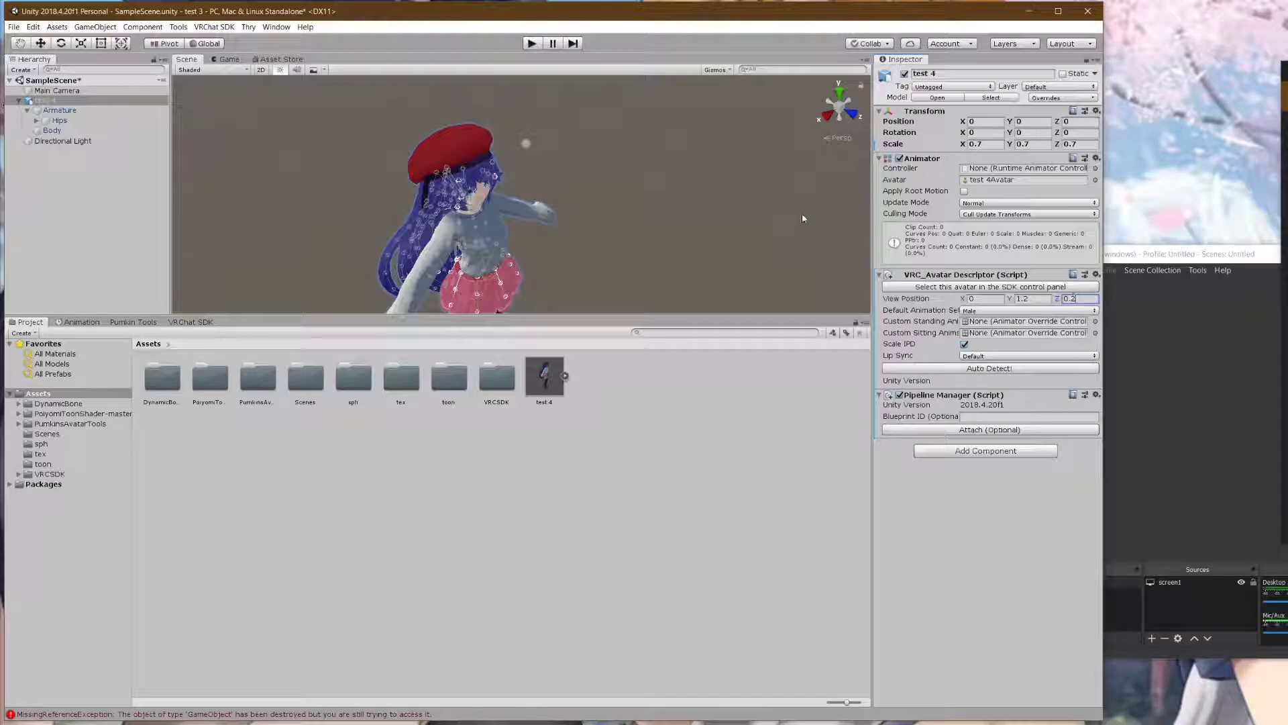
left_click(1026, 299)
type("1.0")
scroll(556, 221, "up", 2)
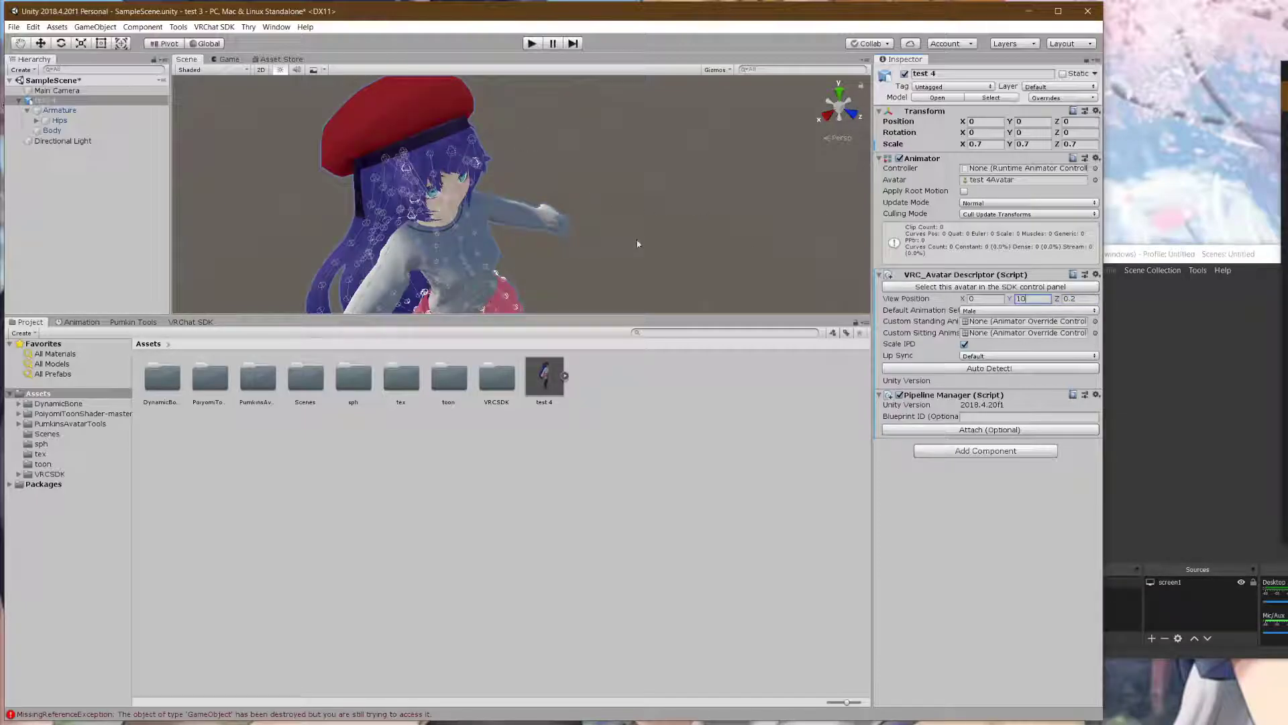
scroll(635, 243, "down", 3)
- Reselect the avatar, view its head from the side, and set View Position Y to 1.025, moving Z closer to the face
left_click(670, 230)
scroll(623, 223, "up", 2)
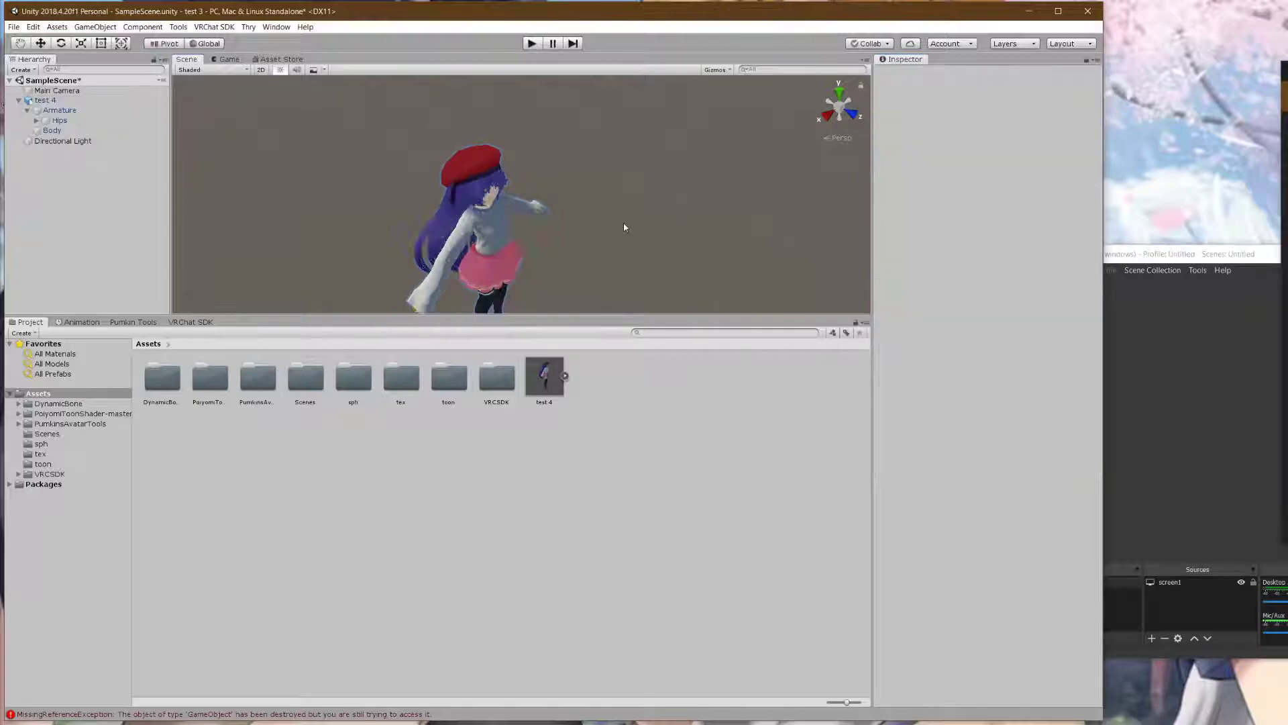
scroll(477, 189, "up", 2)
left_click(469, 163)
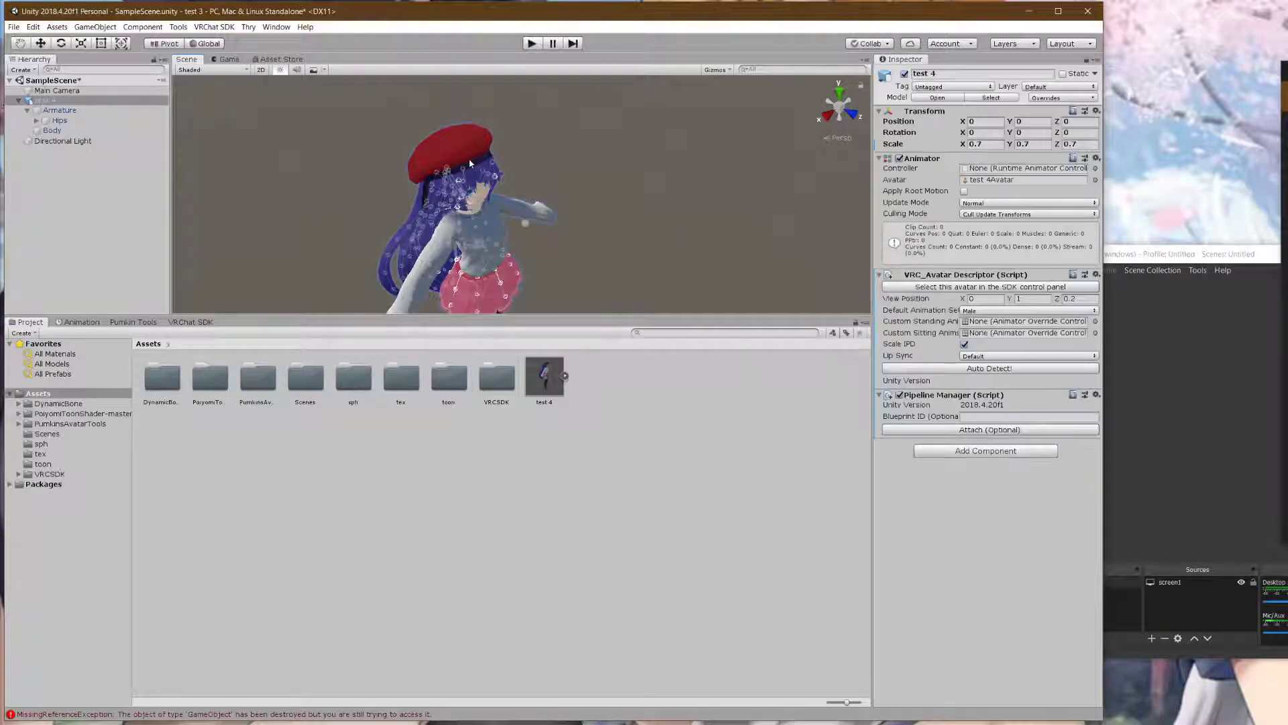
right_click_drag(620, 238, 651, 176)
middle_click_drag(558, 249, 672, 234)
scroll(647, 167, "up", 2)
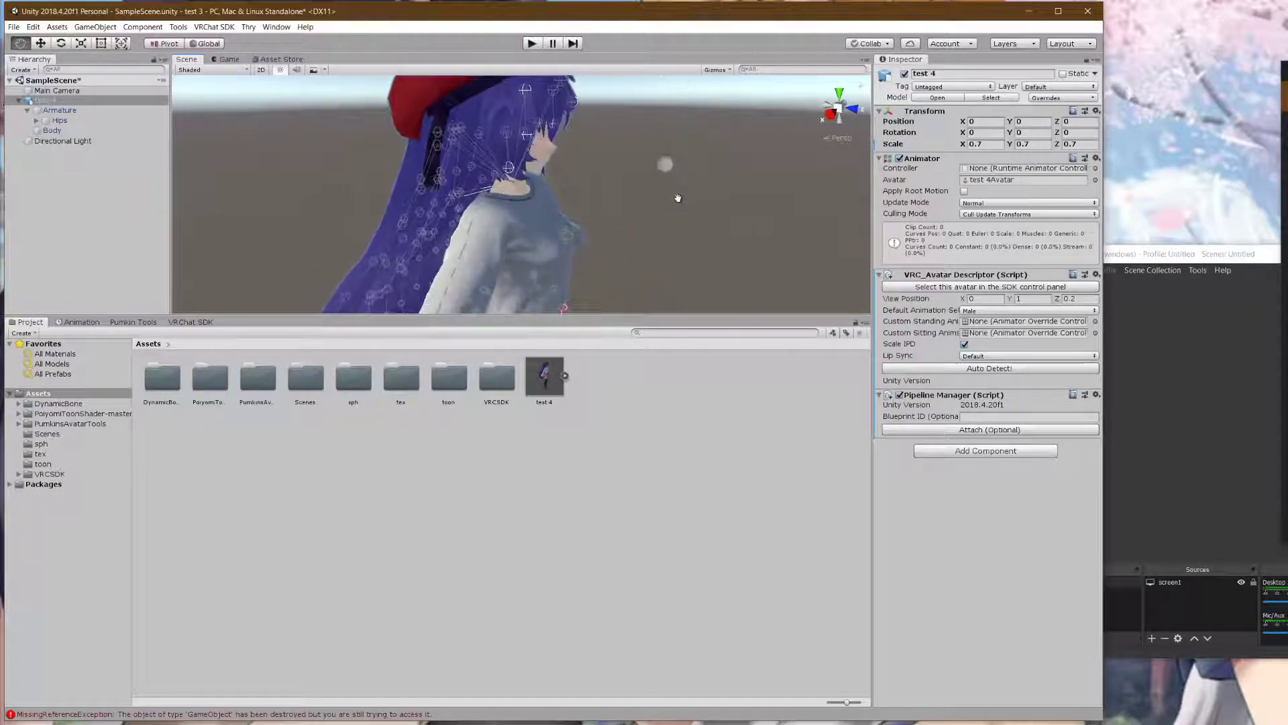
left_click(1030, 299)
type("1.")
type("08")
left_click_drag(1039, 300, 1029, 300)
type("3")
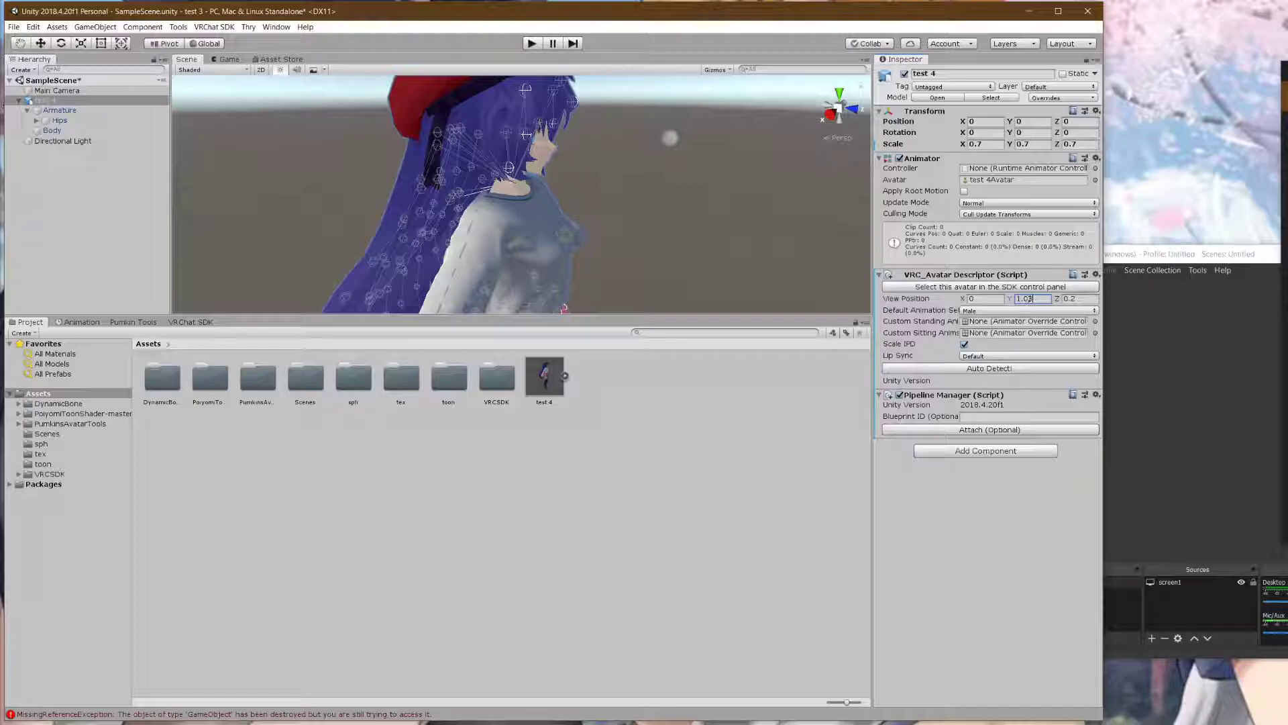
key("BackSpace")
type("25")
left_click(1072, 300)
type("1")
key("BackSpace")
type("05")
left_click_drag(1076, 300, 1088, 300)
type("3")
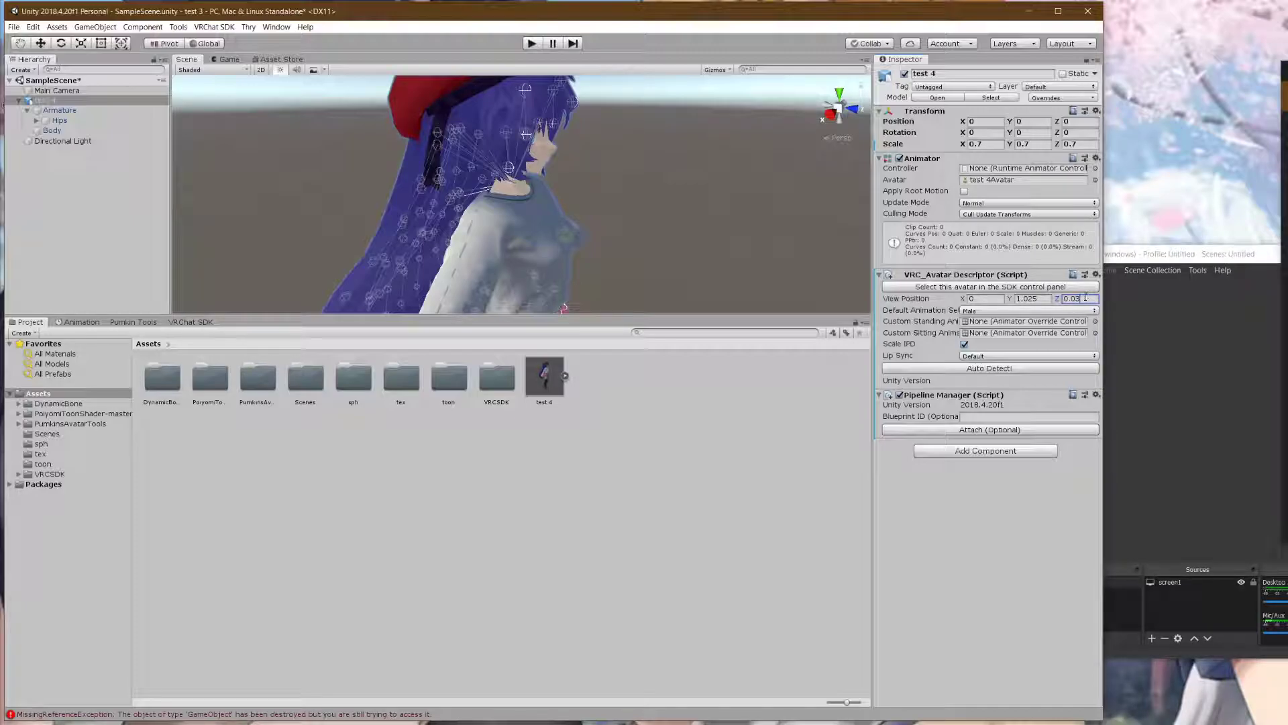
type("3")
- Check the eye point from front and side, refine it to Y 1.026 and Z 0.039, then deselect the avatar
right_click_drag(612, 195, 489, 164)
middle_click_drag(778, 158, 542, 169)
scroll(542, 170, "up", 5)
scroll(570, 171, "down", 5)
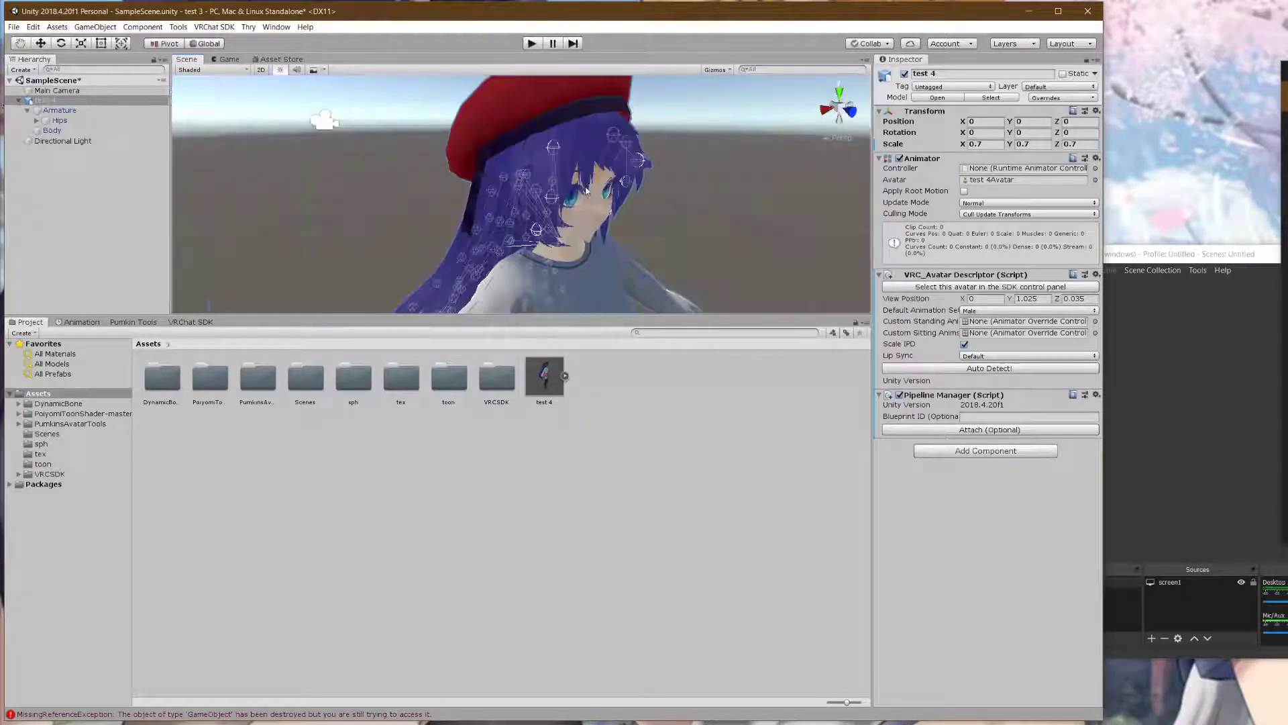
right_click_drag(576, 197, 725, 205)
middle_click_drag(575, 206, 609, 199)
right_click_drag(610, 199, 656, 196)
middle_click_drag(563, 219, 584, 155)
scroll(634, 169, "up", 1)
scroll(636, 167, "down", 1)
left_click(1041, 299)
type("6")
left_click(1082, 299)
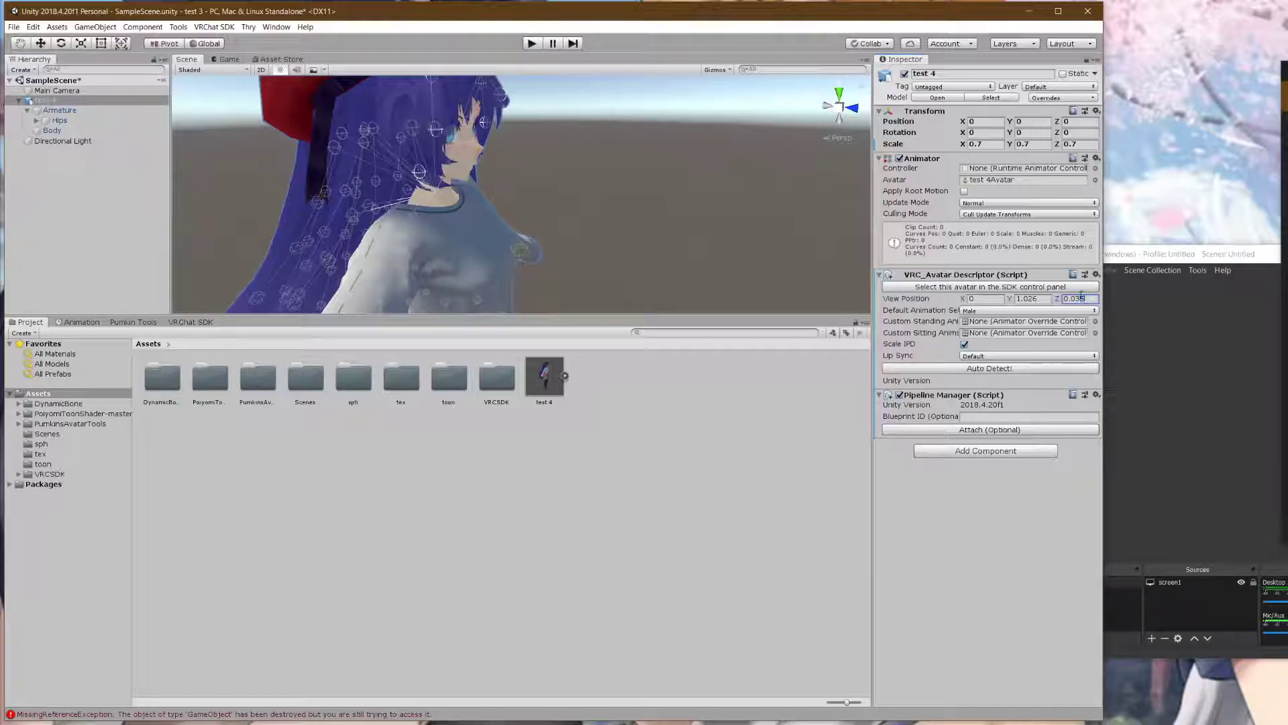
left_click_drag(1088, 299, 1077, 299)
left_click_drag(583, 203, 483, 145, "alt")
left_click(1081, 299)
left_click(1077, 298)
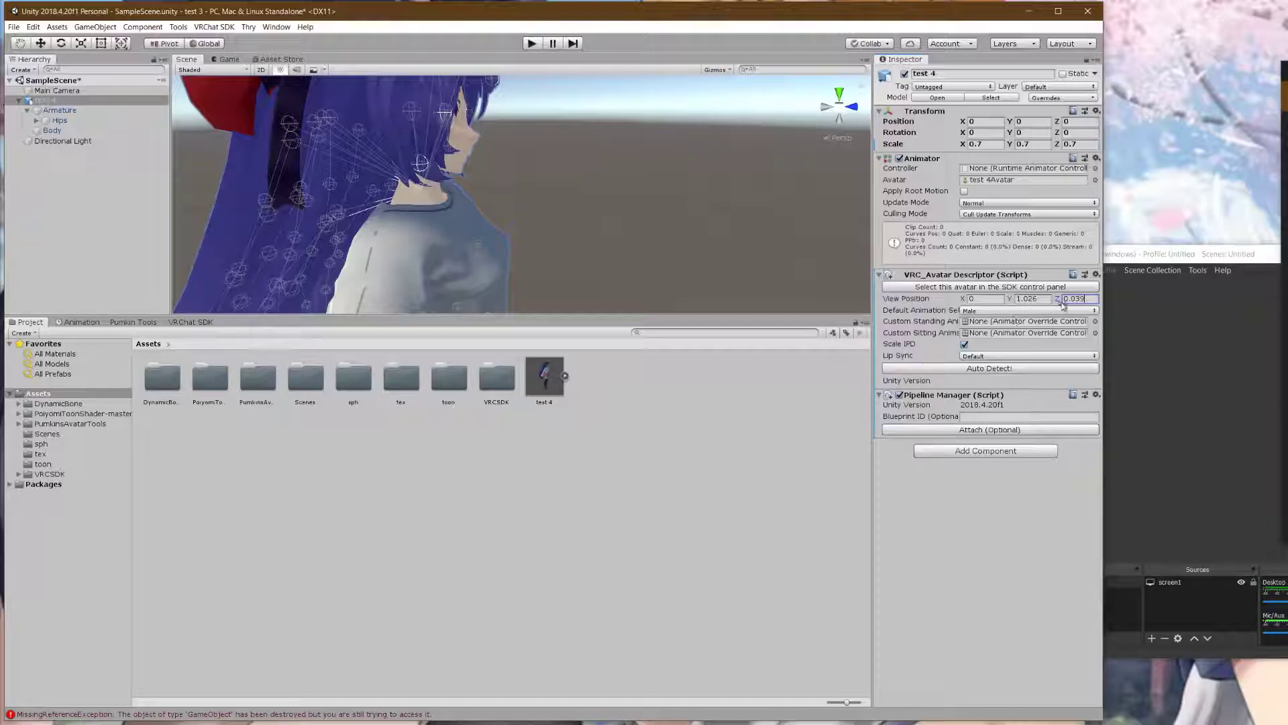
left_click_drag(667, 201, 472, 142, "alt")
scroll(524, 179, "down", 5)
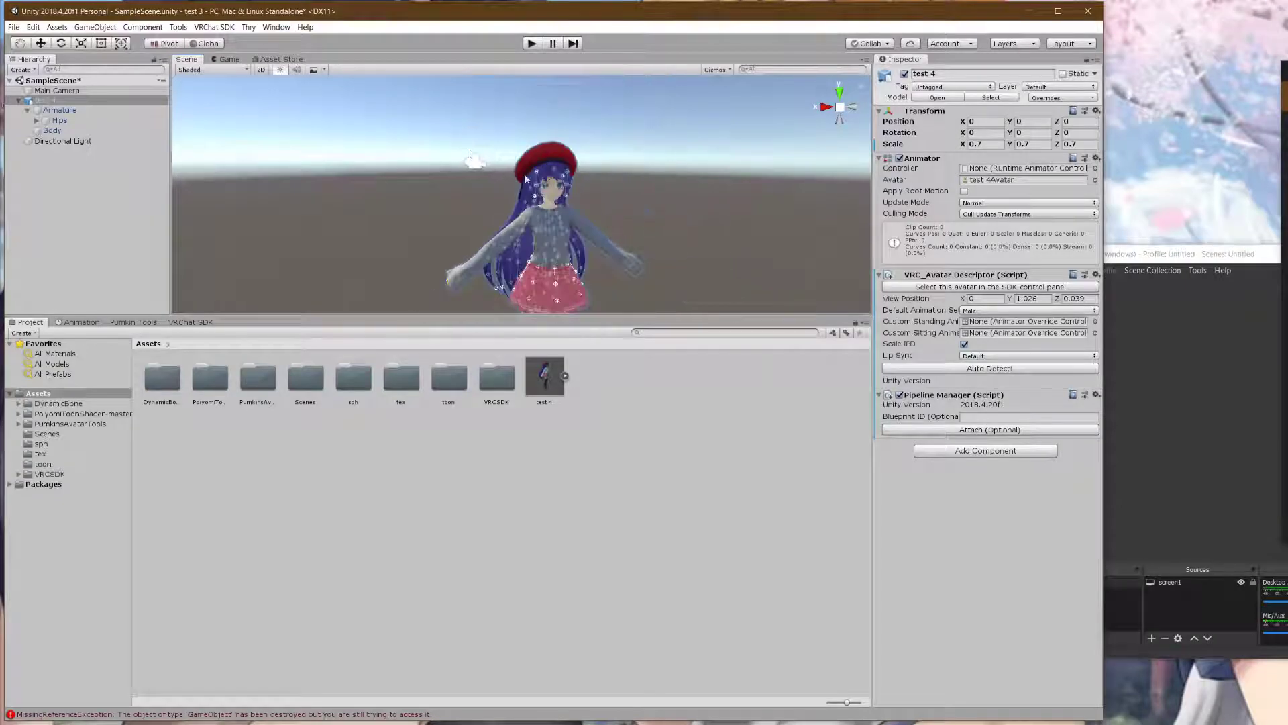
left_click(676, 209)
scroll(613, 204, "down", 5)
scroll(614, 204, "up", 3)
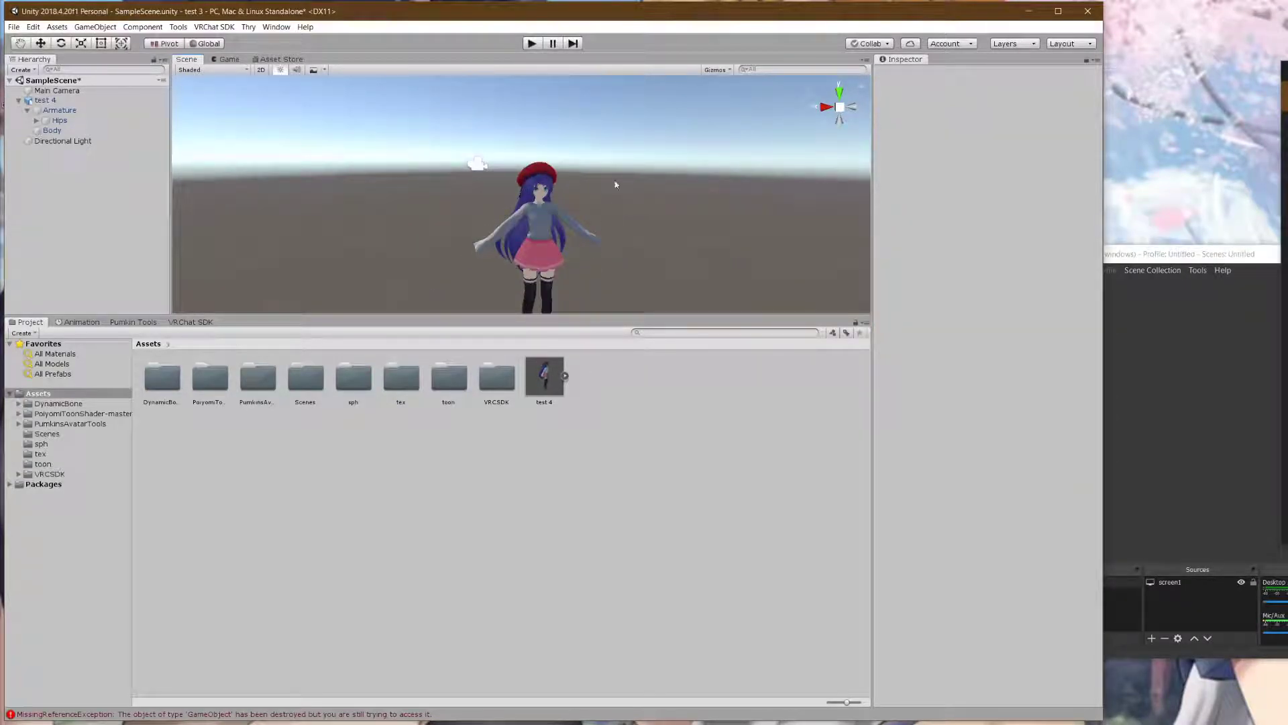
- Frame the avatar's full body, select test 4 and save SampleScene via File > Save
right_click_drag(615, 188, 565, 236)
scroll(595, 189, "down", 2)
middle_click_drag(645, 189, 601, 203)
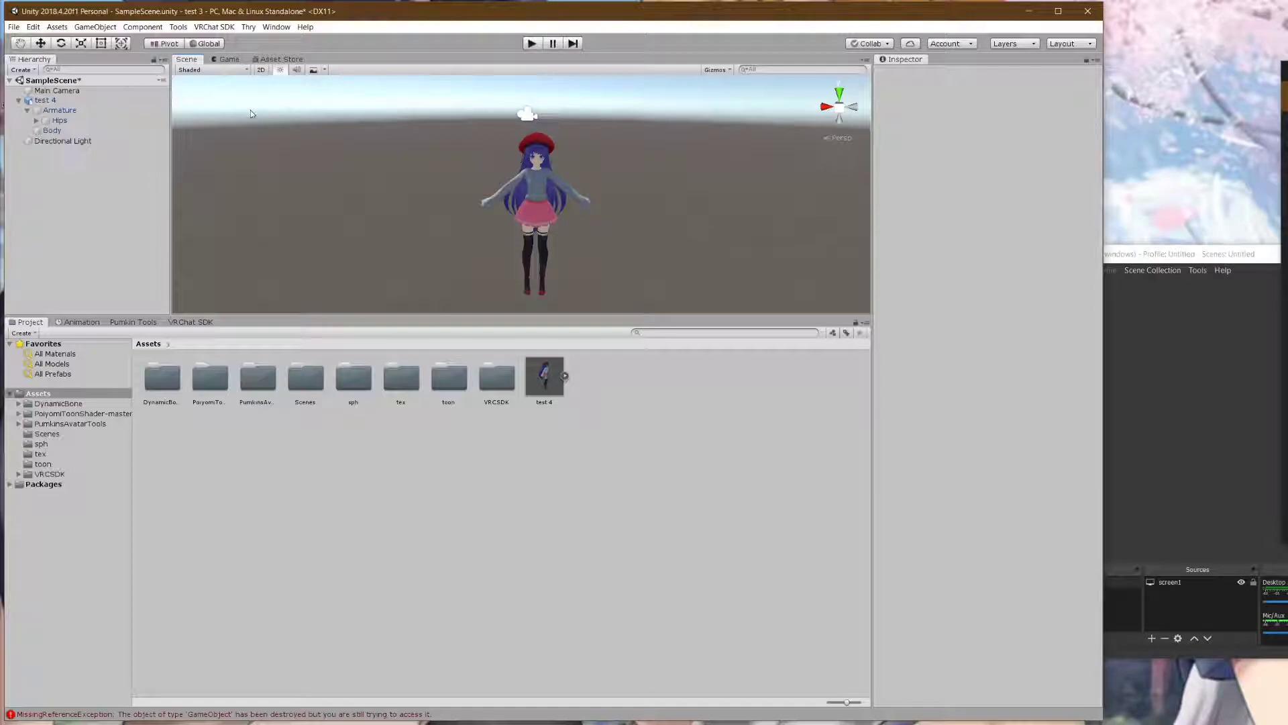
left_click(34, 26)
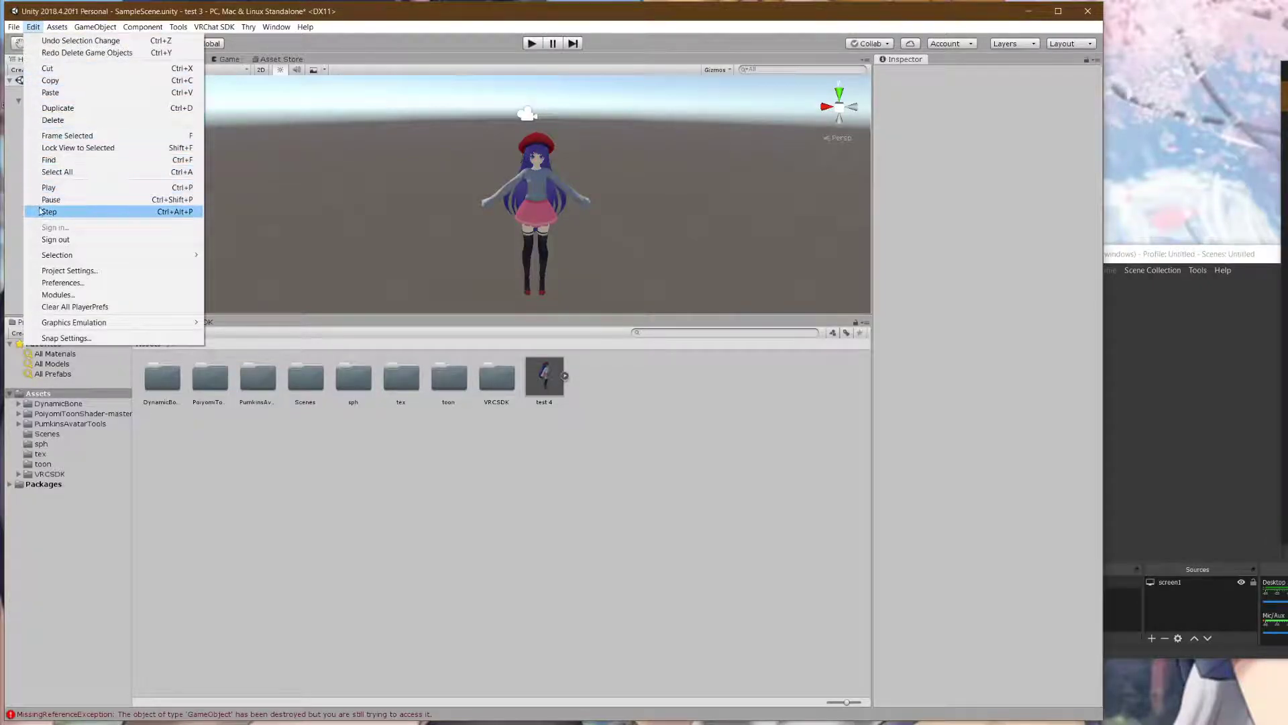
left_click(418, 179)
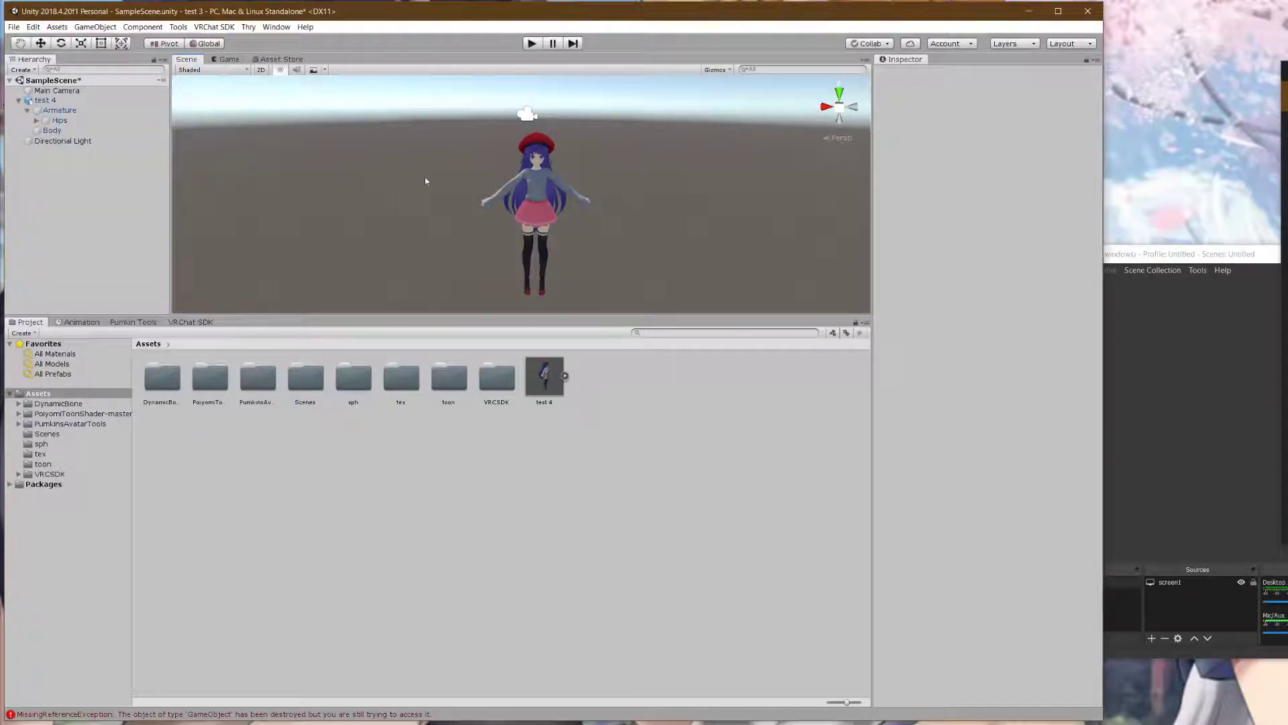
left_click(77, 102)
left_click(14, 26)
left_click(30, 69)
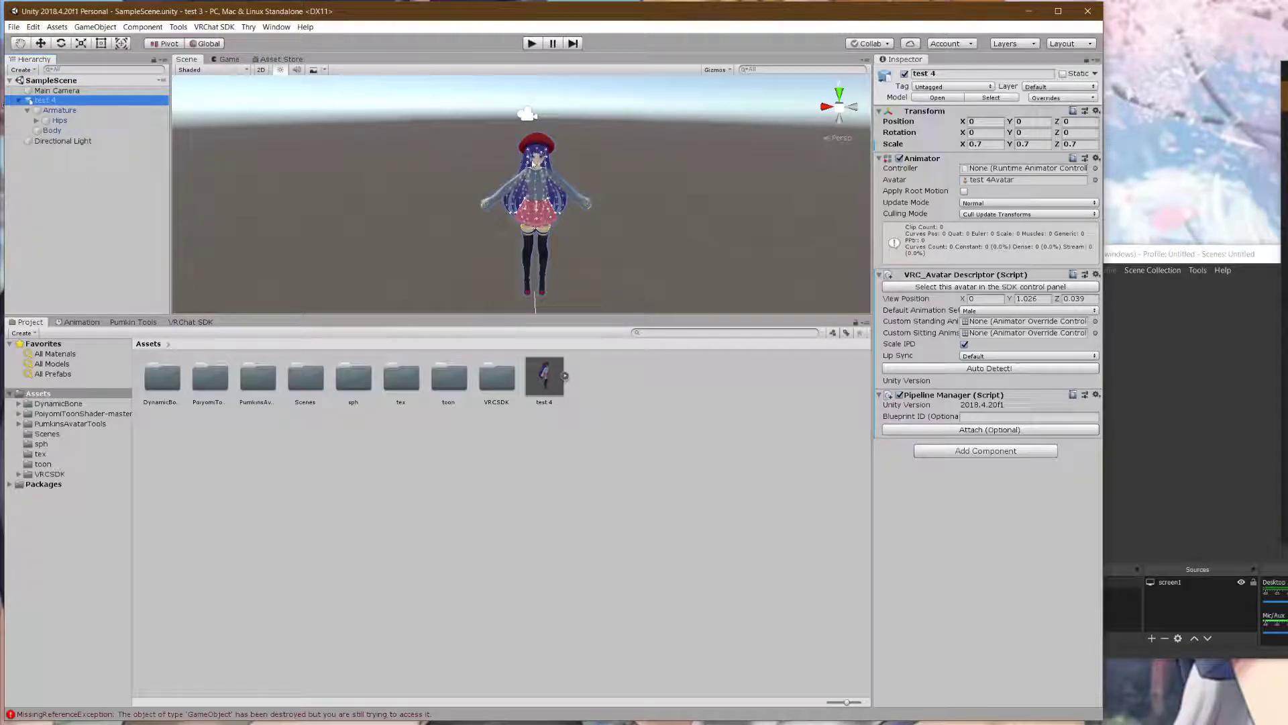
- Open a File Explorer window on This PC with Win+E and move it aside
scroll(609, 162, "up", 8)
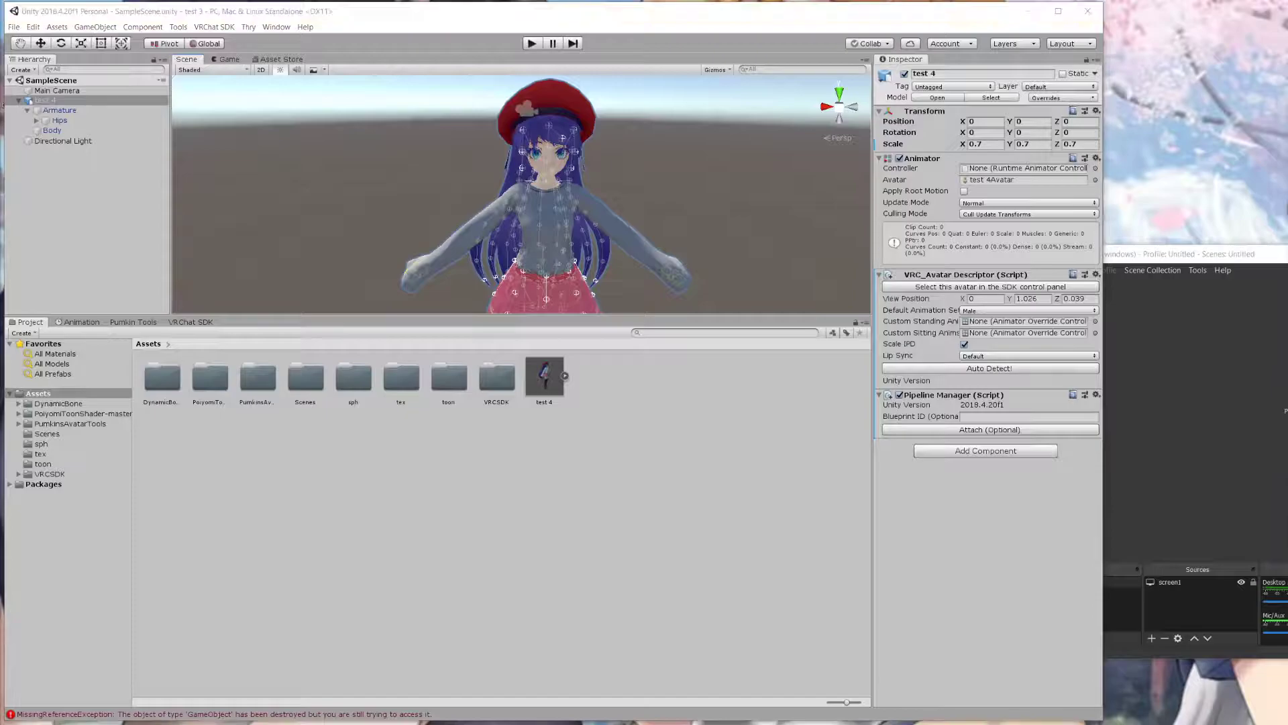
key("super+e")
left_click_drag(731, 243, 612, 338)
- Close Explorer, set Lip Sync to Viseme Blend Shape and choose Body as the Face Mesh
left_click(773, 331)
left_click(998, 356)
left_click(1000, 404)
left_click(1006, 368)
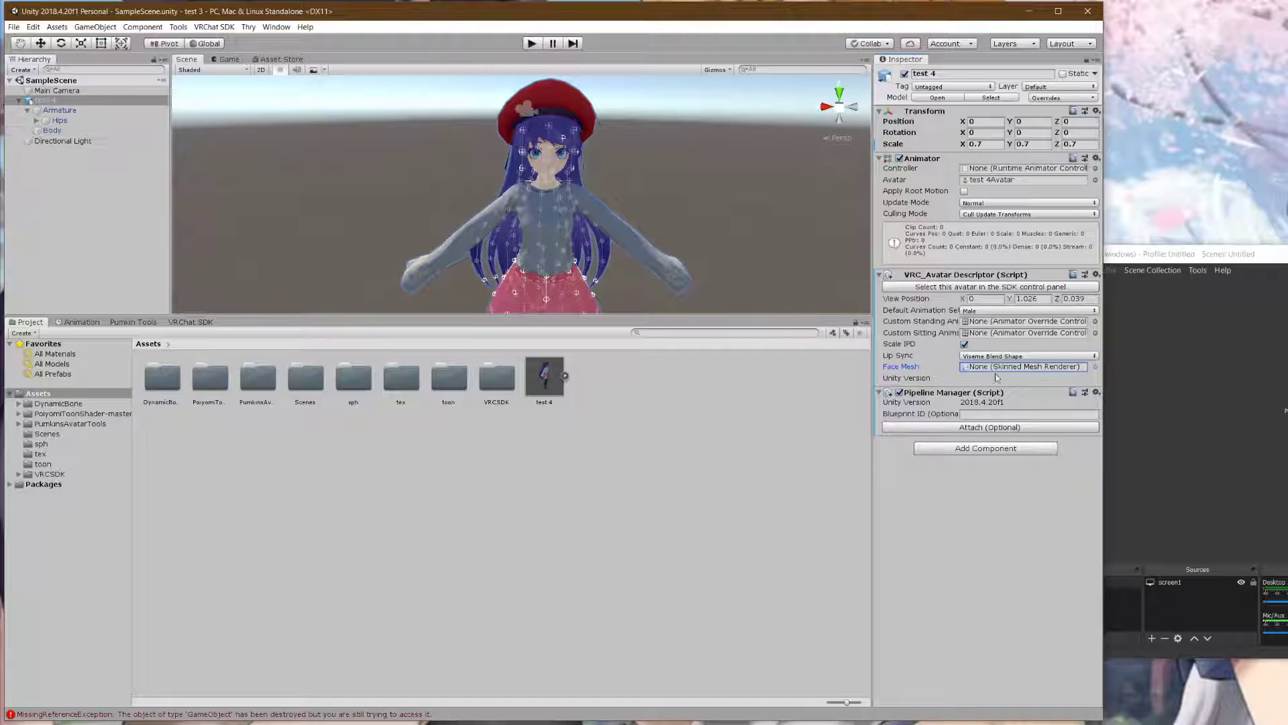
left_click(1094, 367)
left_click(856, 287)
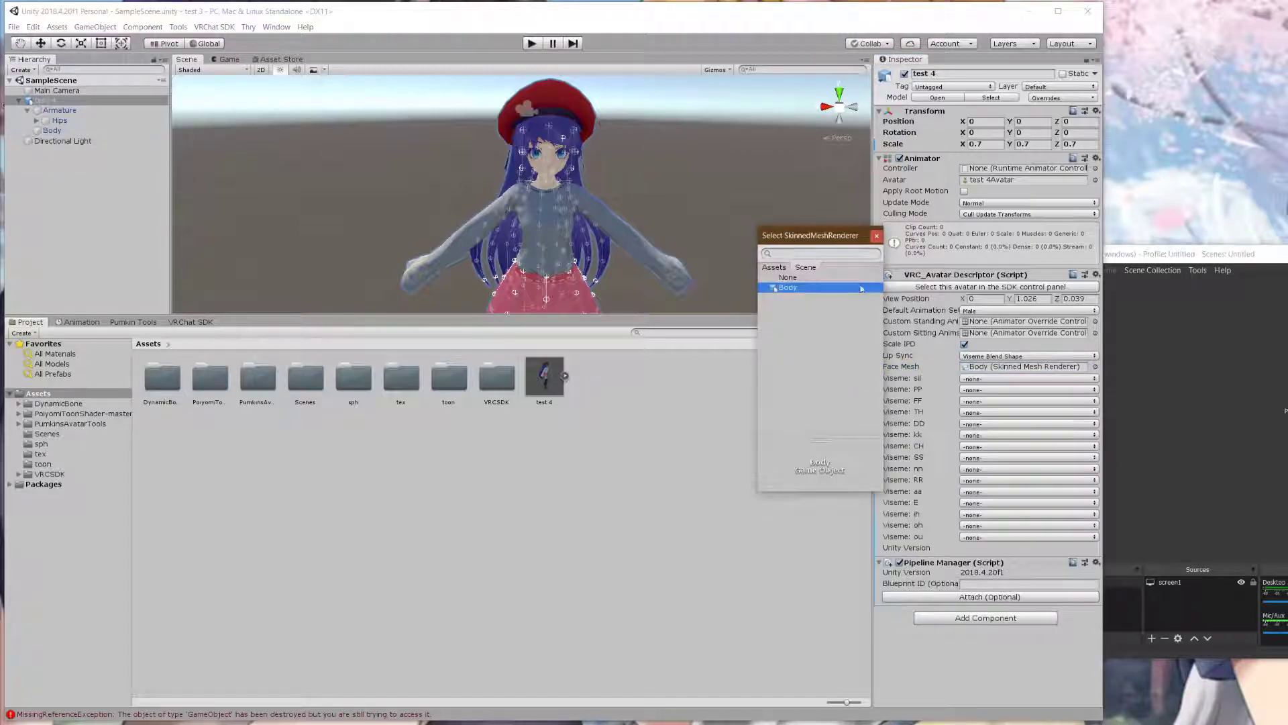
left_click(876, 236)
- Try assigning a blendshape to Viseme: sil, then clear it again
left_click(1003, 378)
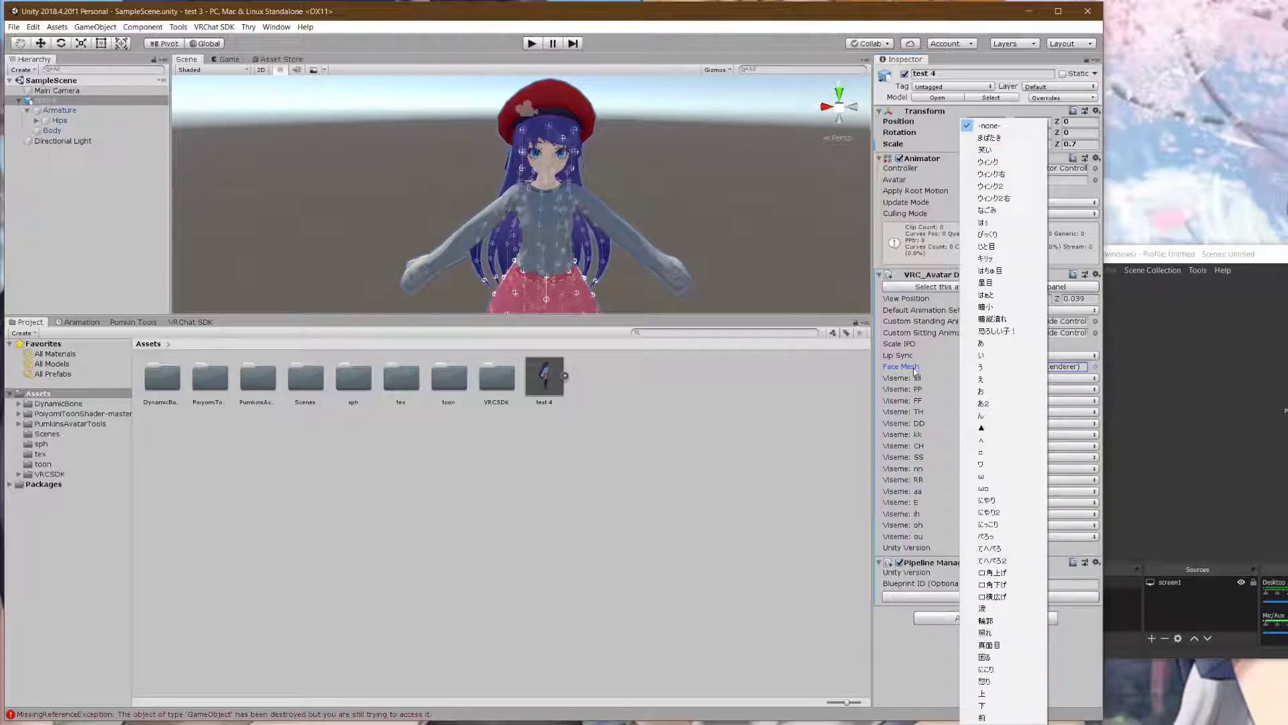
left_click(886, 367)
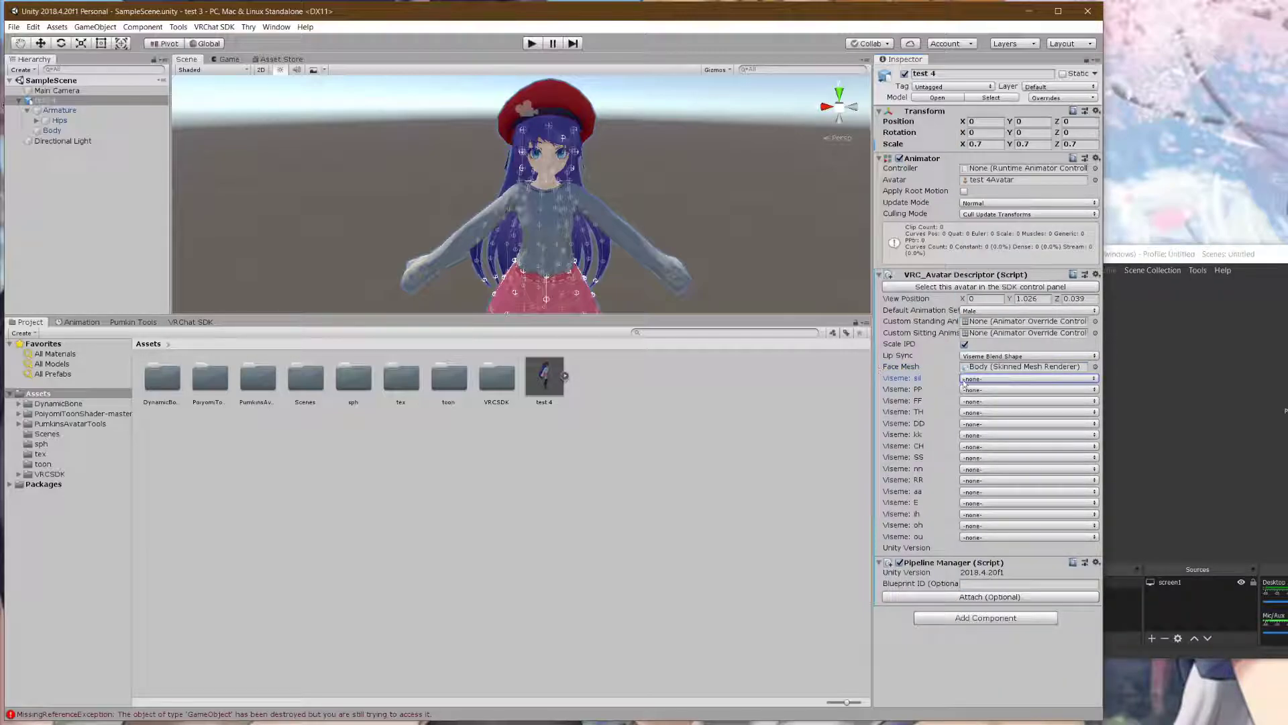
left_click(963, 379)
left_click(967, 377)
left_click(968, 380)
left_click(971, 380)
left_click(971, 378)
left_click(999, 126)
- Switch Lip Sync back to Default and then to Jaw Flap Blend Shape
left_click(1010, 356)
left_click(1010, 365)
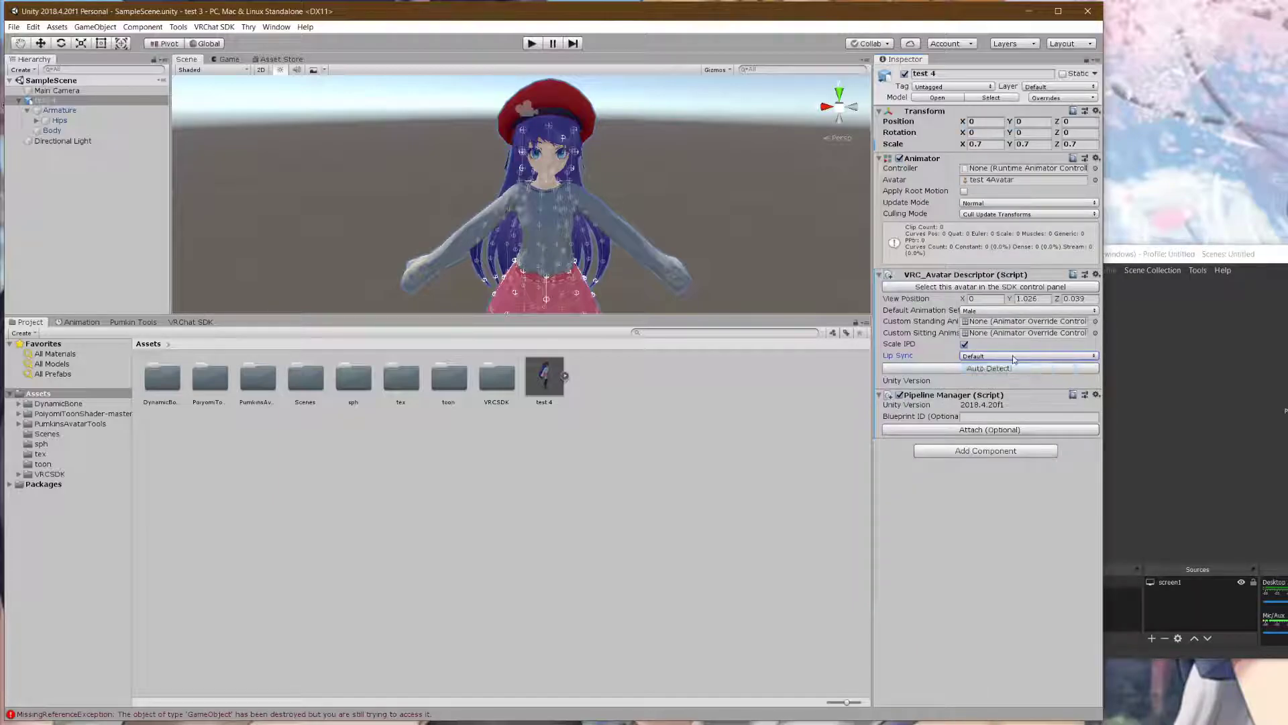
left_click(1010, 355)
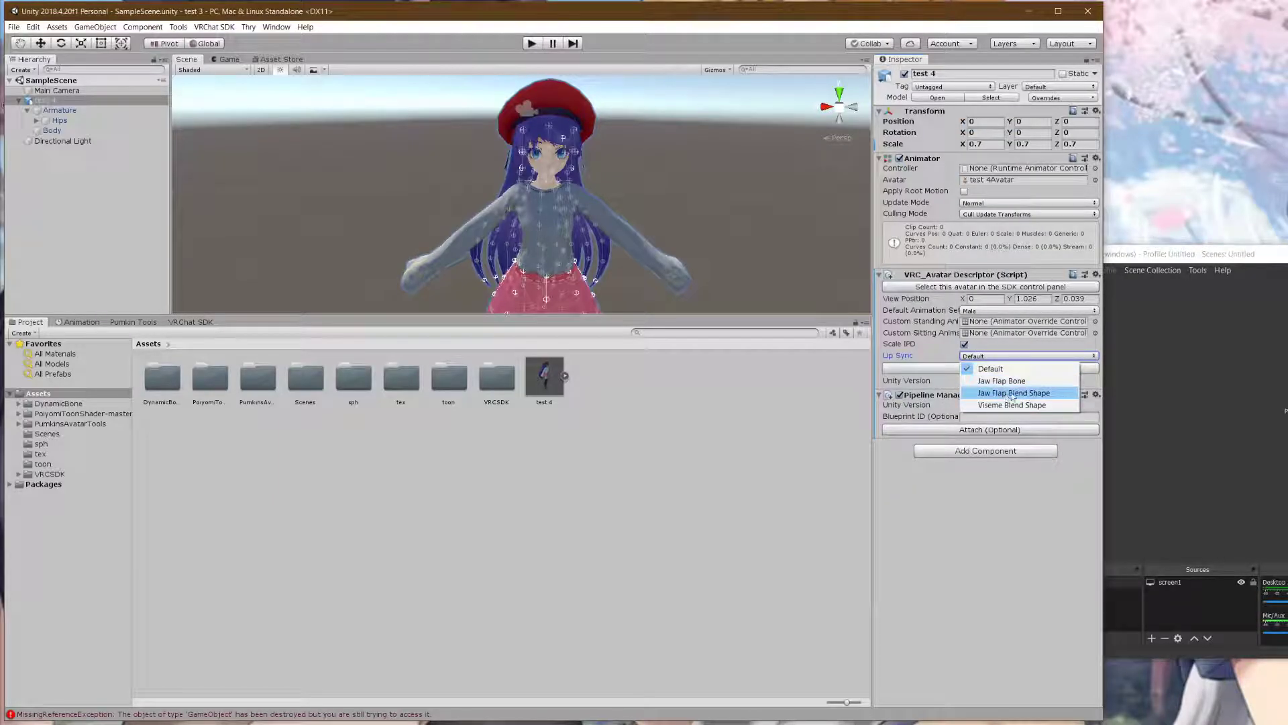
left_click(1013, 394)
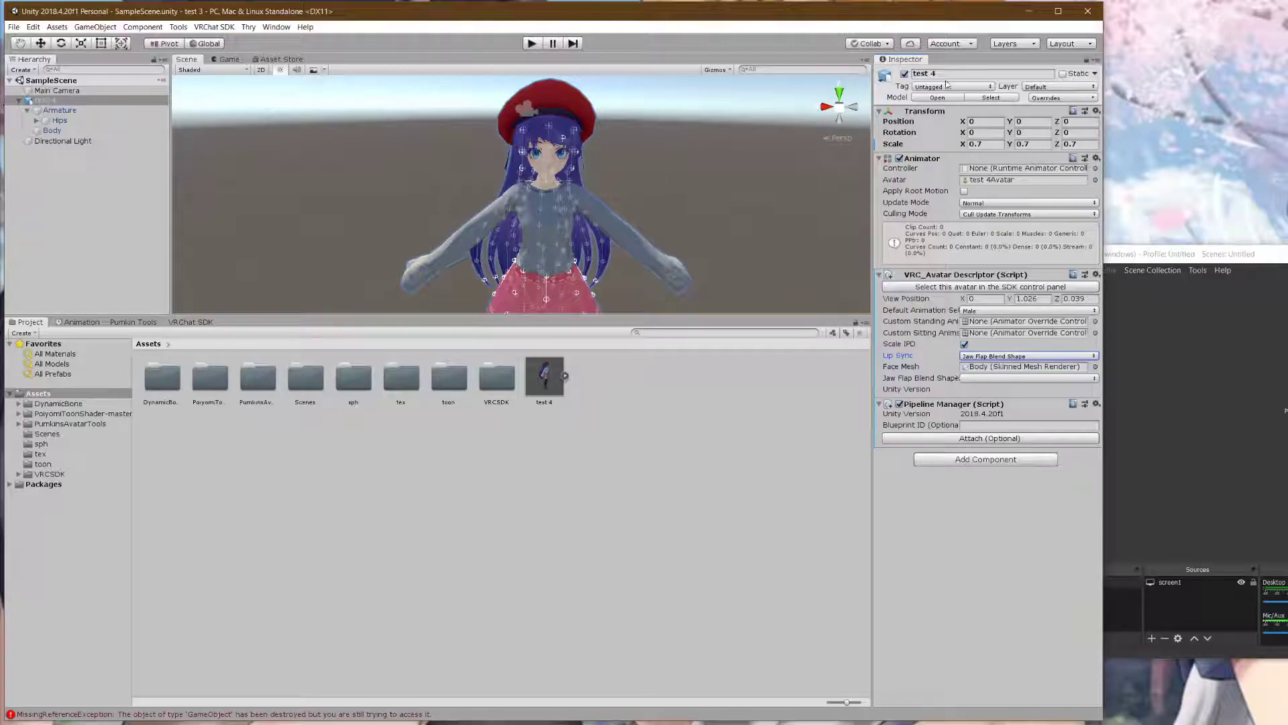
- Set the test 4 model's Rig Animation Type to Humanoid, apply it, and open Configure
left_click(989, 98)
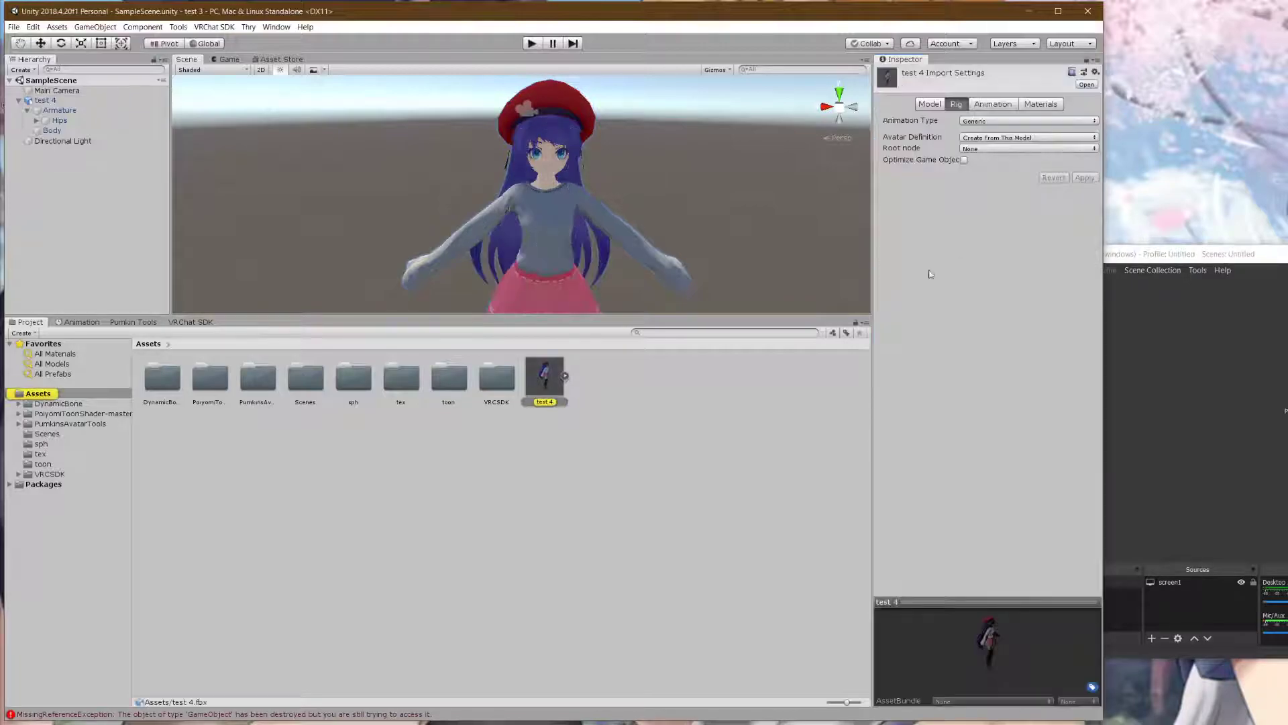
left_click(972, 122)
left_click(981, 169)
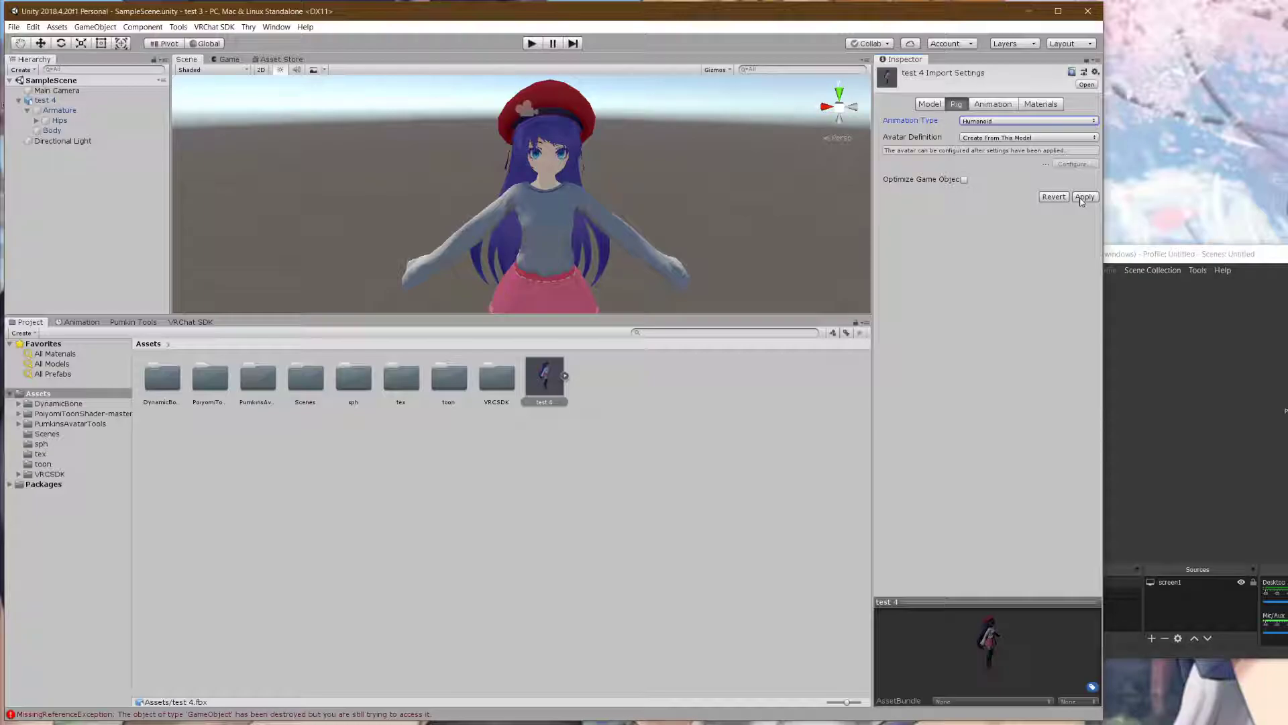
left_click(1083, 197)
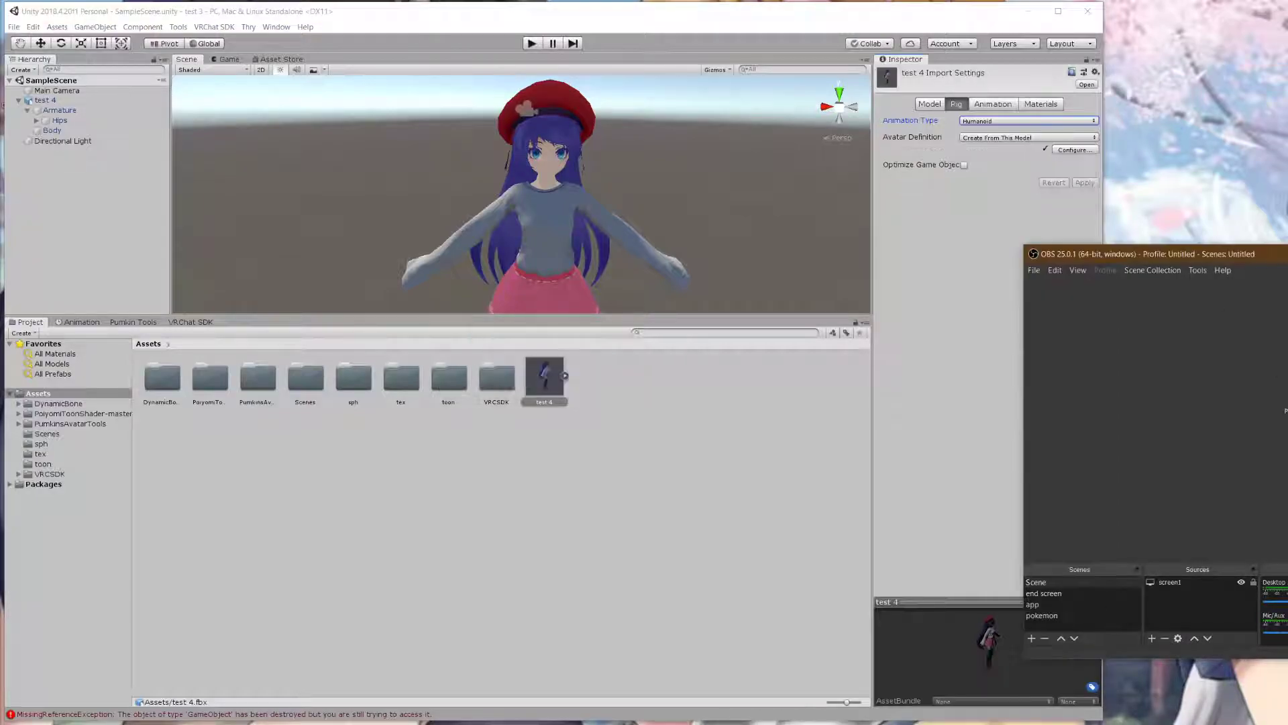
left_click(1074, 149)
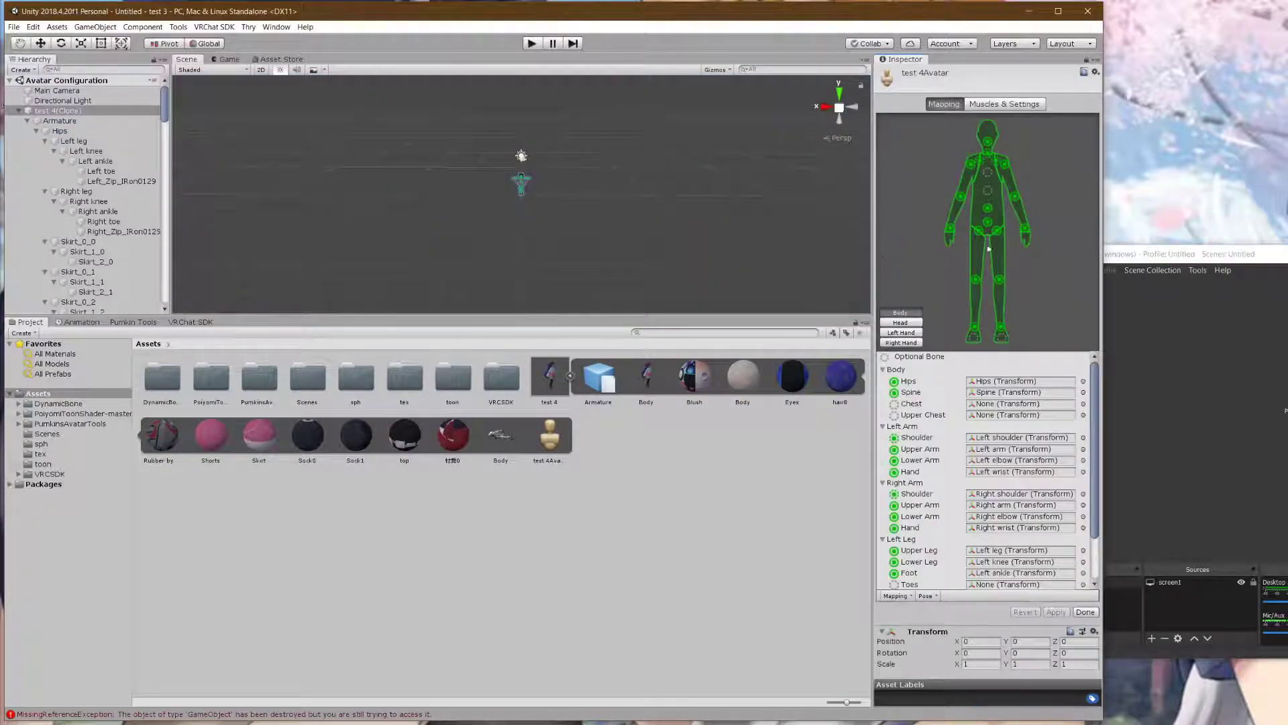
- Map the Left toe and Right toe bones into the legs' Toes slots
left_click(975, 338)
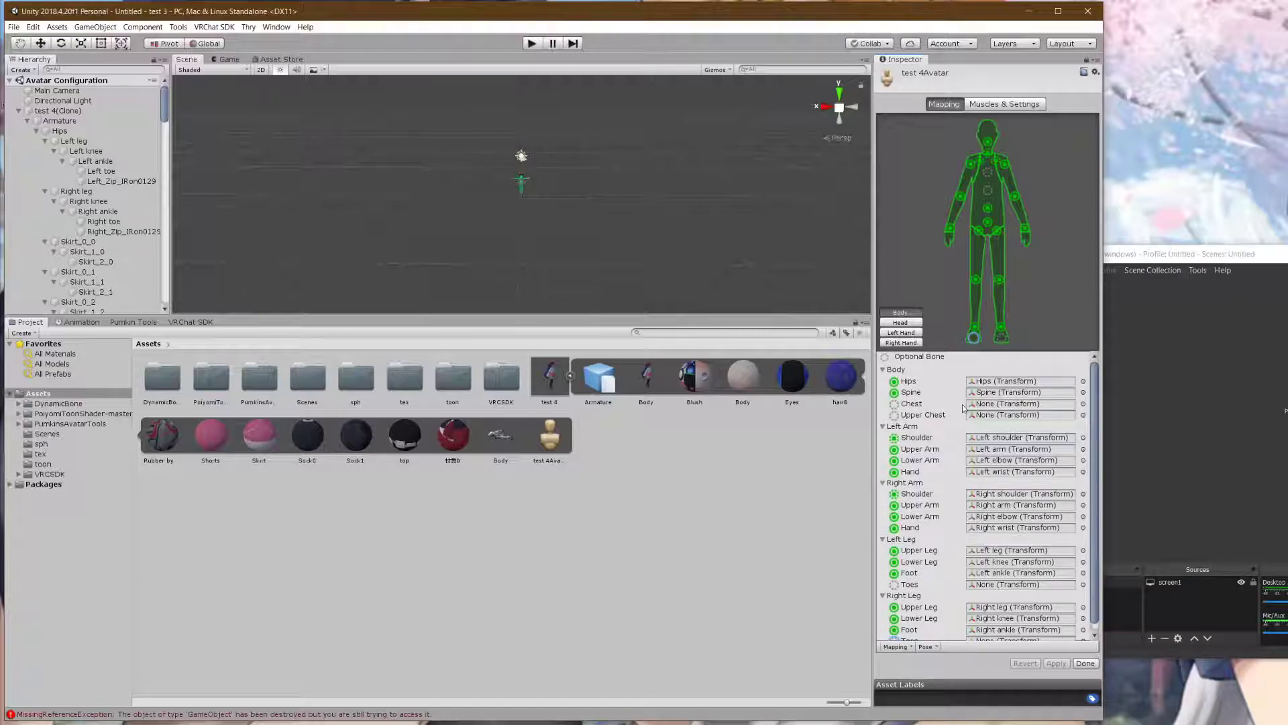
scroll(961, 433, "down", 1)
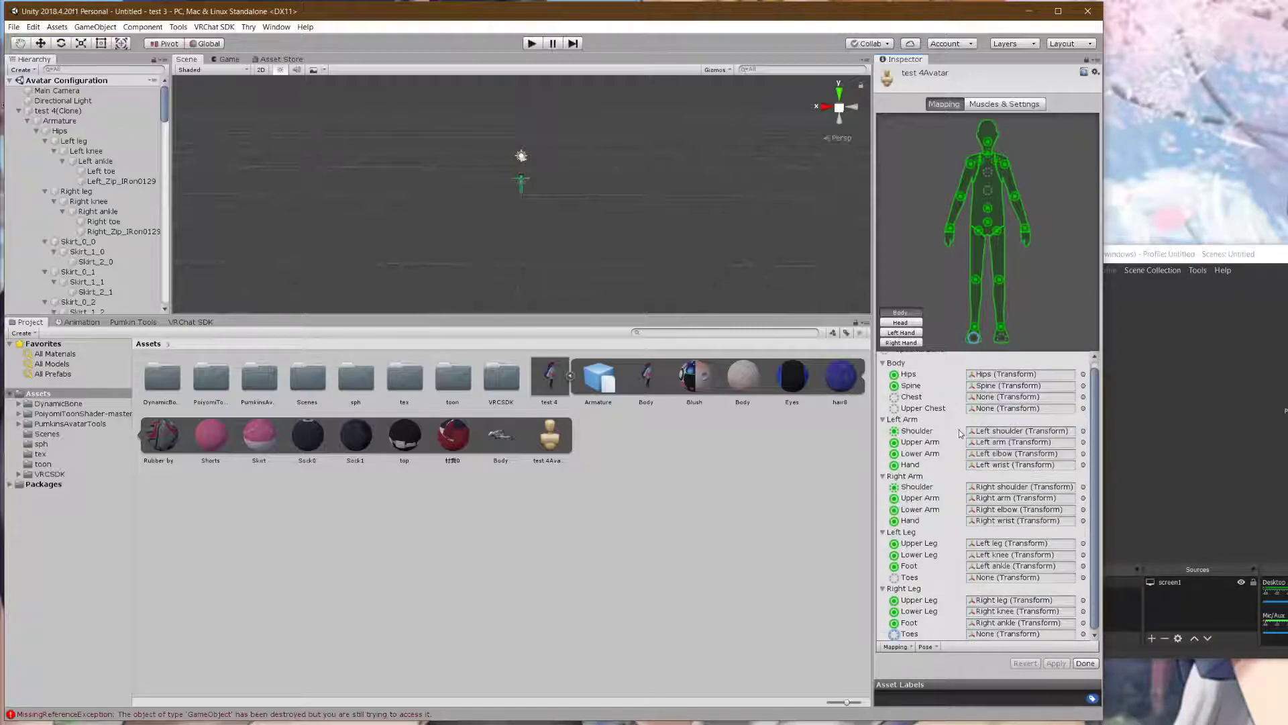
scroll(598, 235, "up", 10)
scroll(570, 207, "up", 10)
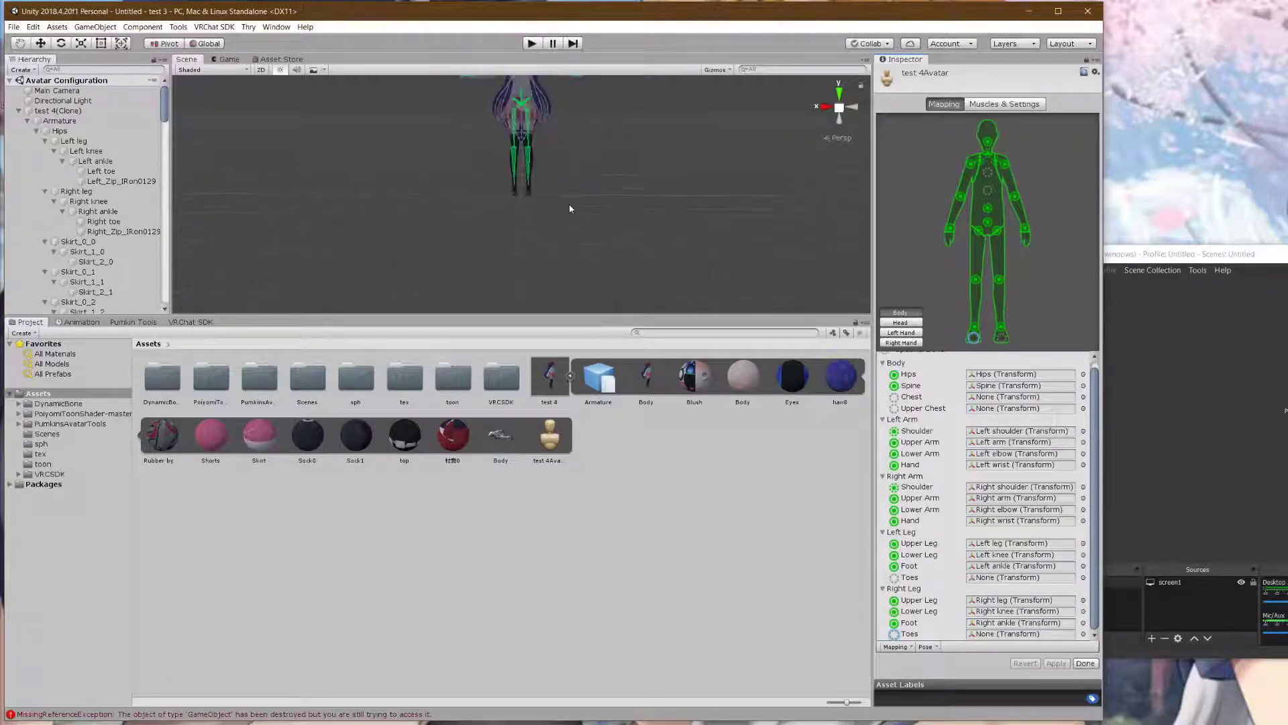
middle_click_drag(607, 159, 755, 233)
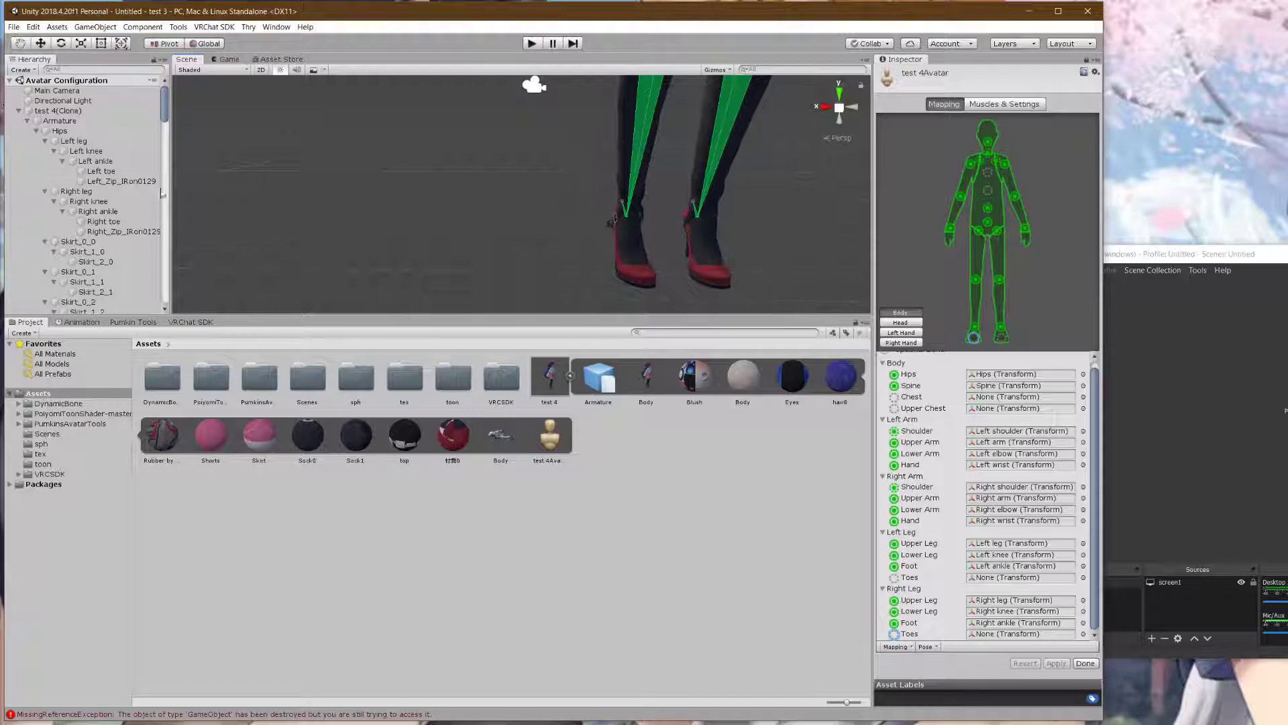
left_click_drag(102, 172, 1020, 577)
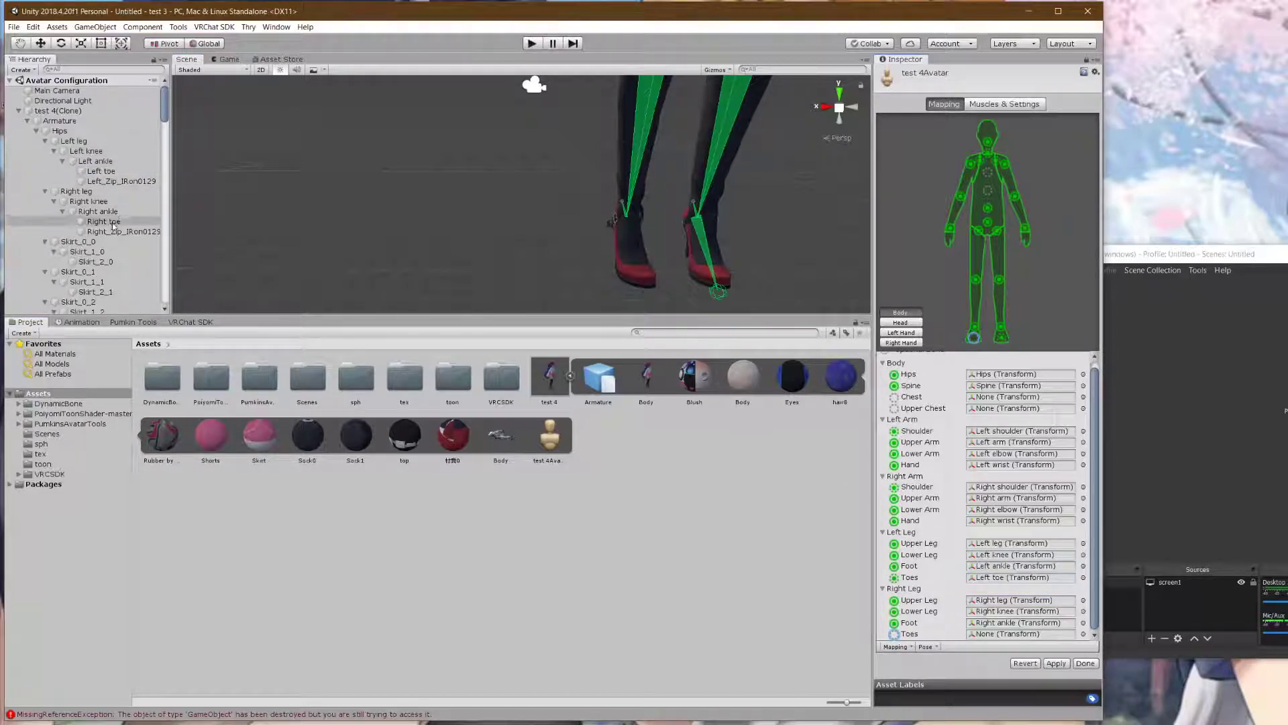
left_click(115, 221)
left_click_drag(115, 224, 1021, 590)
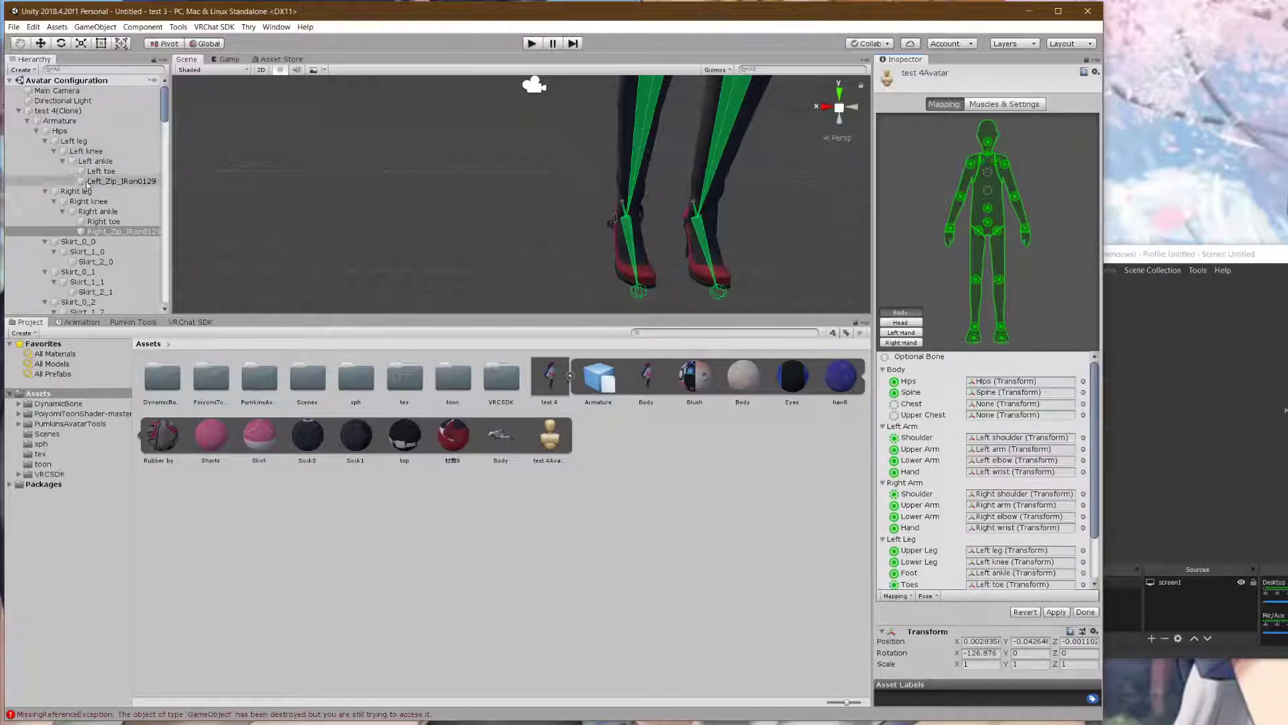
- Drag Chest into the Chest slot, check the whole avatar, and apply the bone mapping
scroll(86, 183, "down", 10)
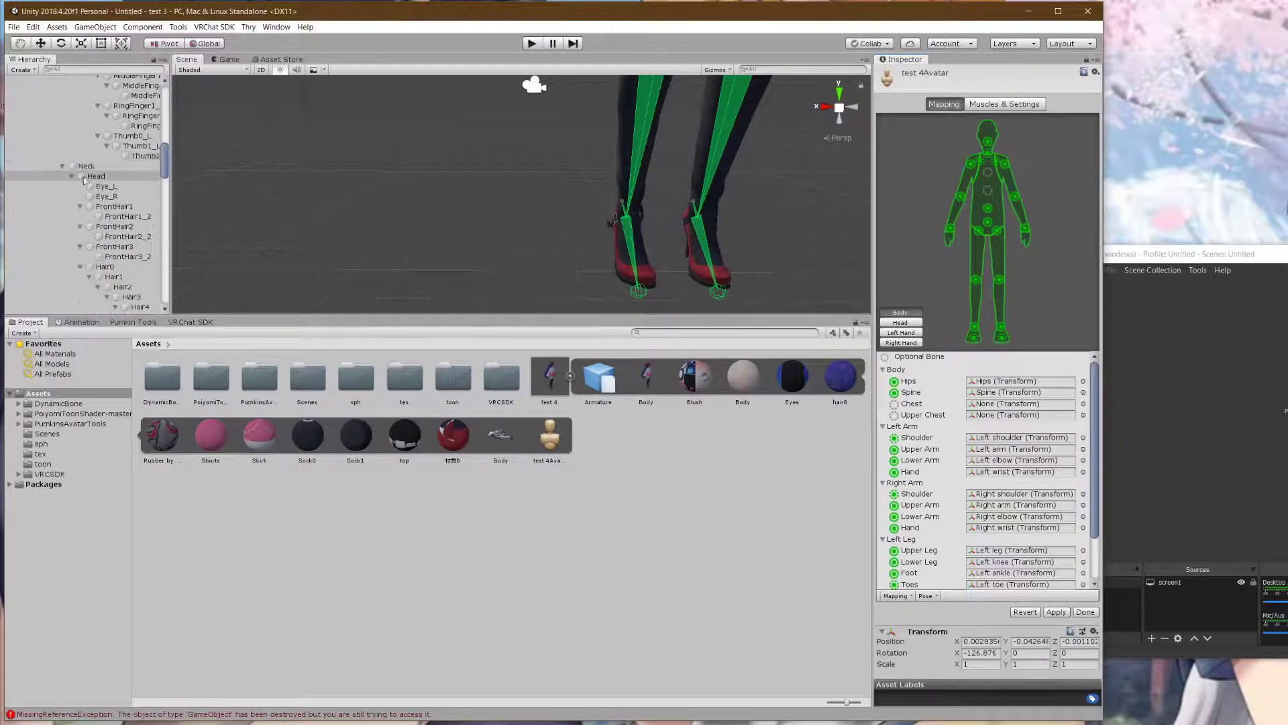
scroll(86, 184, "up", 6)
left_click_drag(90, 192, 1006, 407)
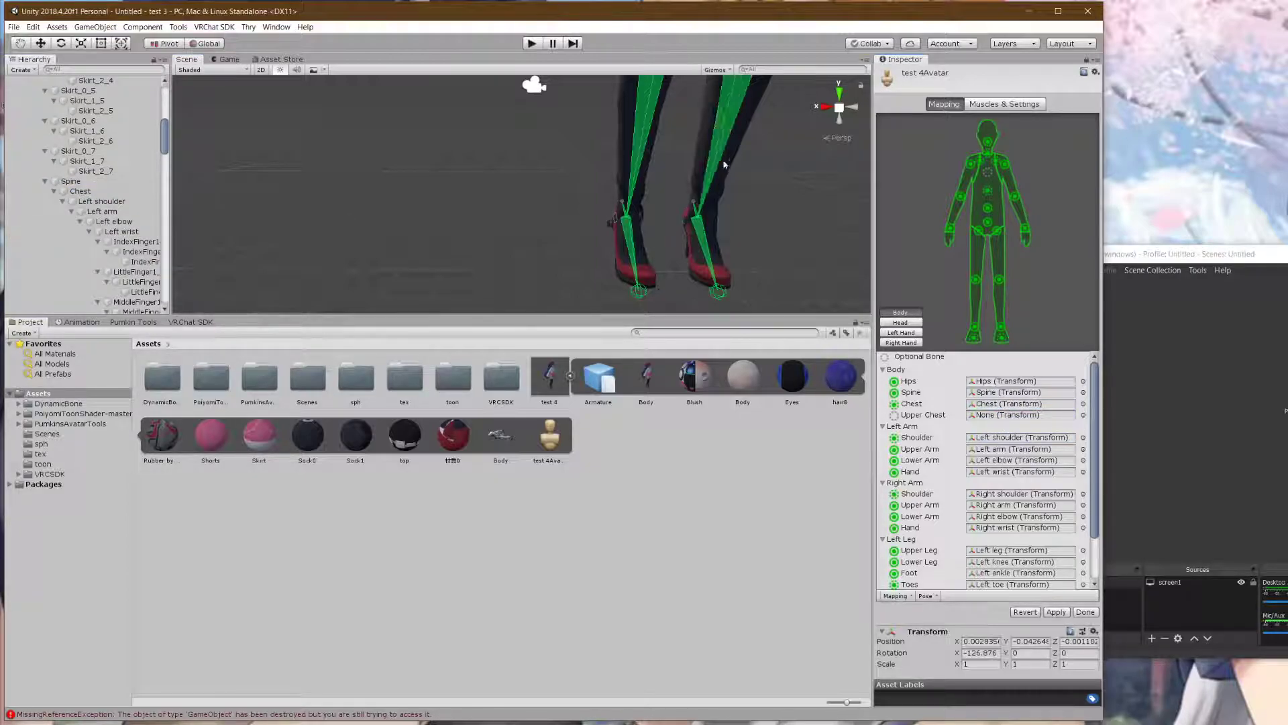
scroll(701, 131, "down", 4)
middle_click_drag(693, 138, 681, 257)
scroll(677, 224, "down", 3)
middle_click_drag(662, 185, 658, 237)
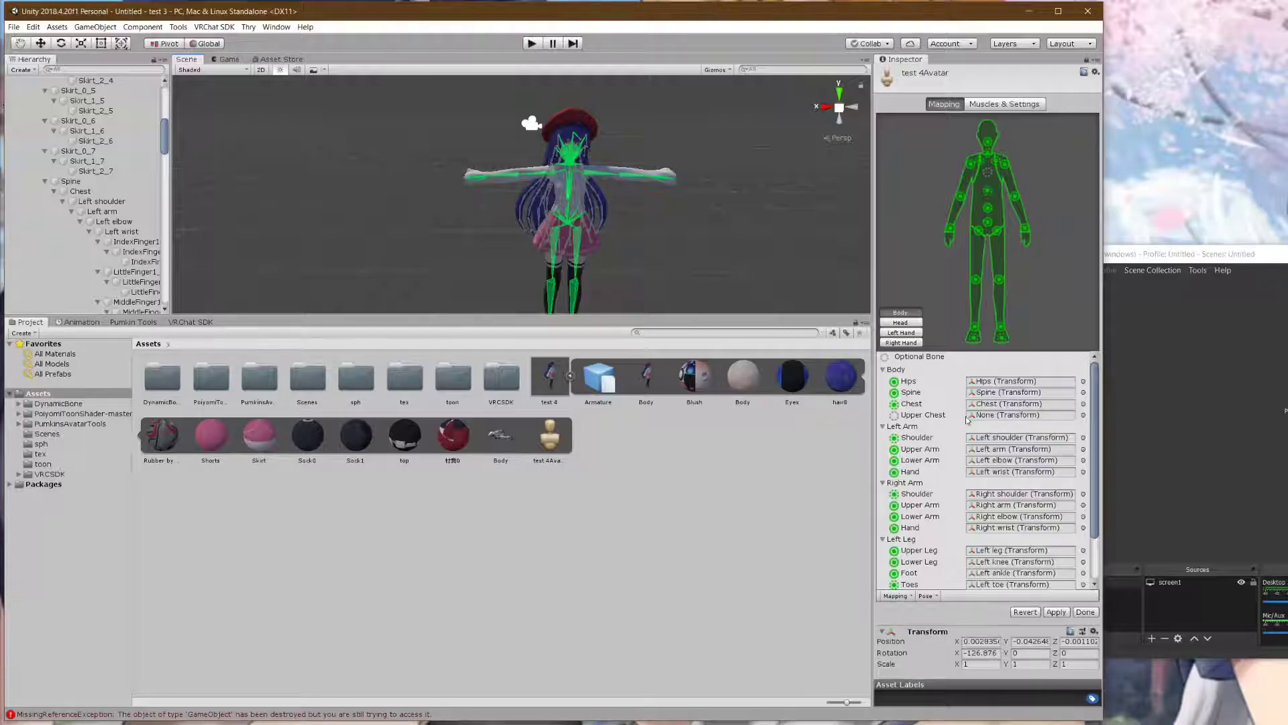
scroll(950, 381, "down", 3)
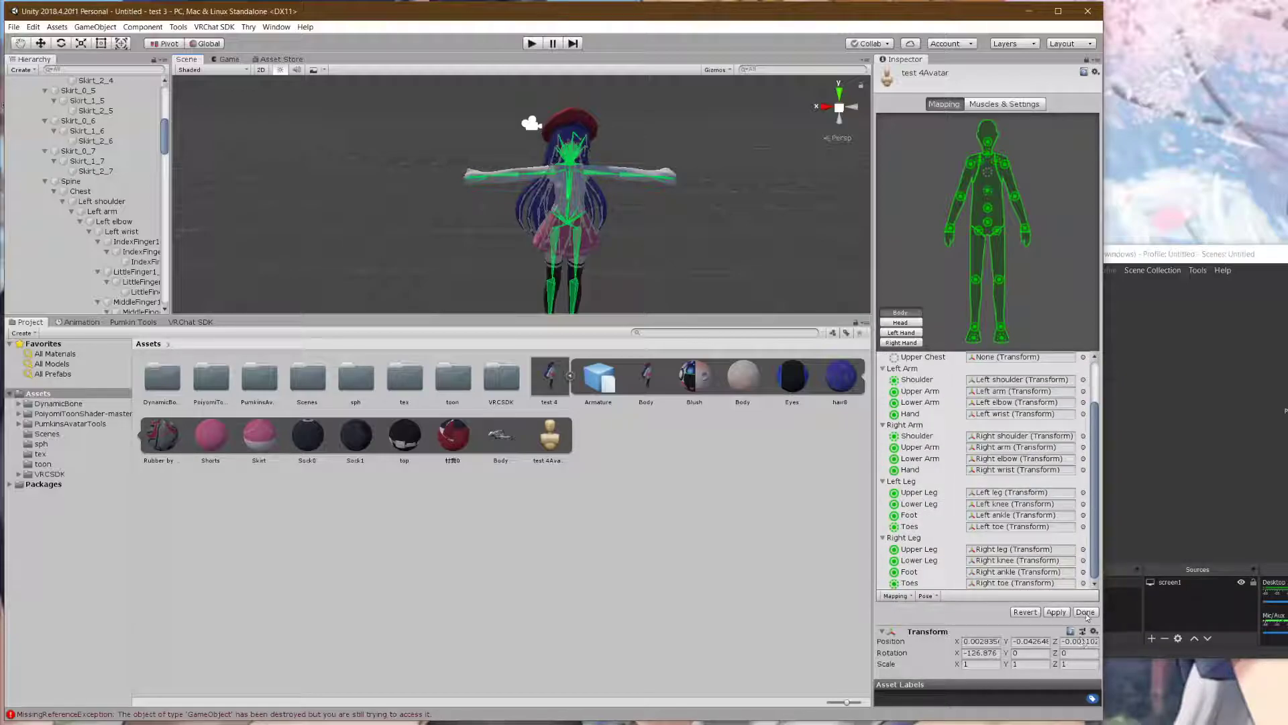
left_click(1056, 612)
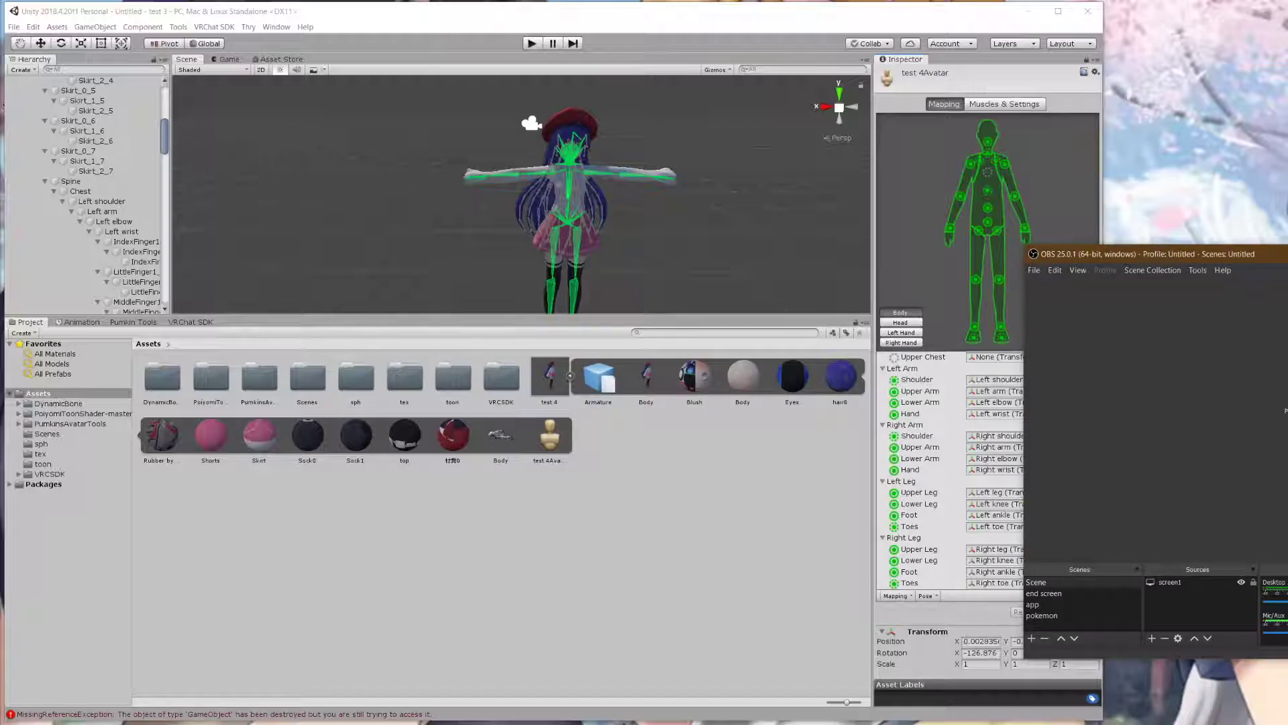
left_click(952, 317)
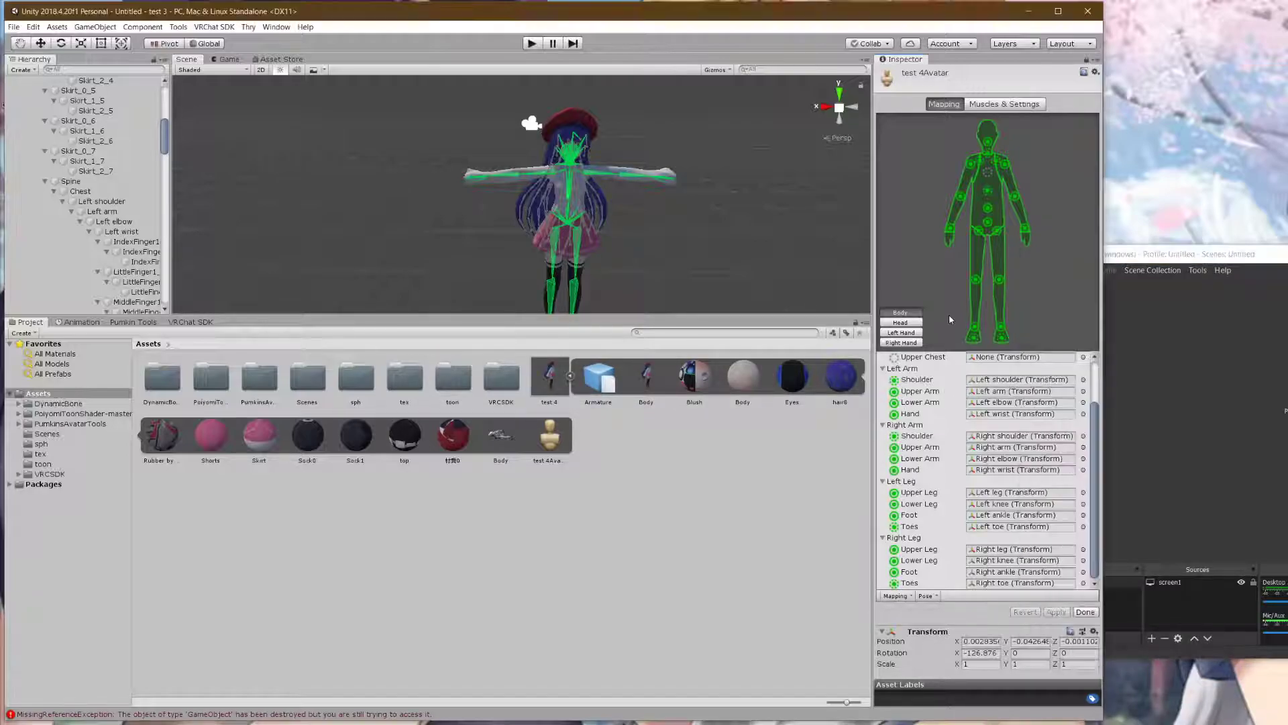
- Finish the avatar configuration and look over the avatar from several angles in the Scene view
left_click(1089, 611)
scroll(600, 244, "down", 4)
scroll(600, 244, "up", 10)
middle_click_drag(632, 281, 557, 177)
left_click_drag(556, 177, 350, 179, "alt")
scroll(376, 198, "down", 10)
scroll(363, 227, "up", 10)
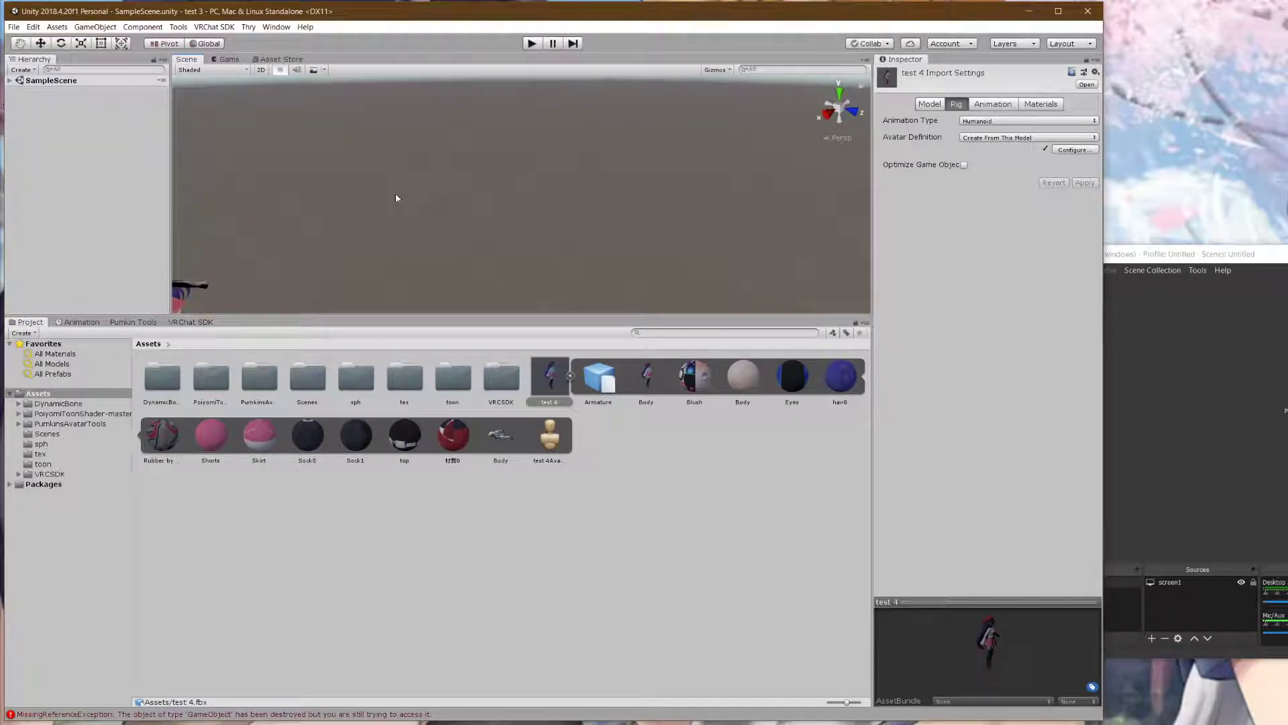
right_click_drag(373, 200, 289, 208)
middle_click_drag(489, 207, 543, 196)
scroll(622, 240, "up", 10)
scroll(621, 240, "up", 6)
scroll(621, 240, "down", 4)
- Open File Explorer, browse Downloads and Documents, and collapse test 4's sub-assets in Unity
key("super+e")
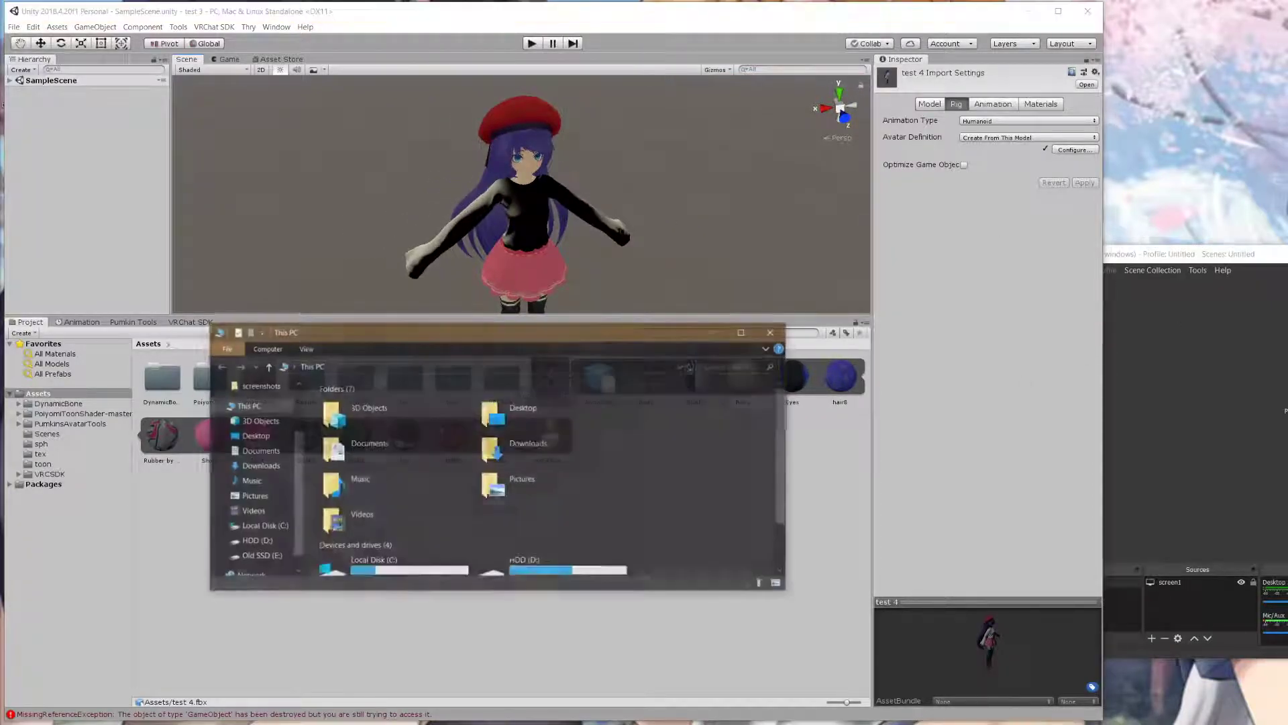
left_click_drag(613, 337, 667, 225)
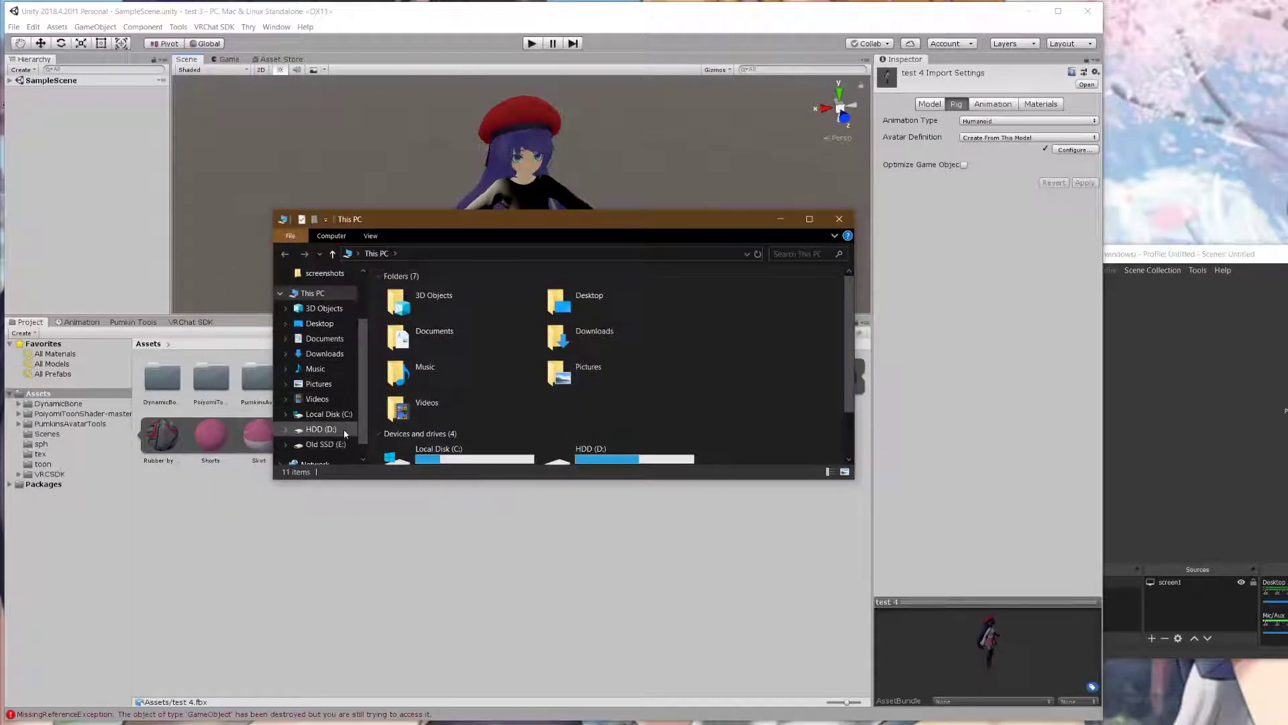
left_click(325, 353)
scroll(478, 403, "down", 10)
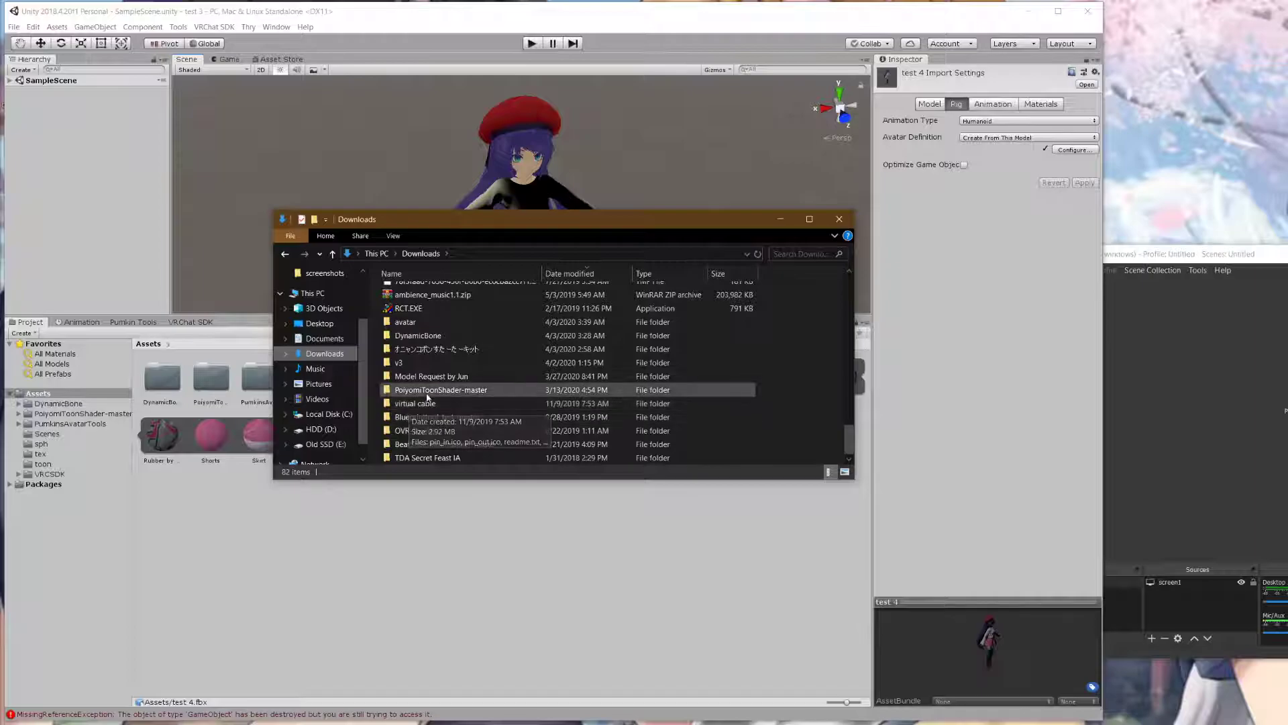
scroll(477, 414, "up", 20)
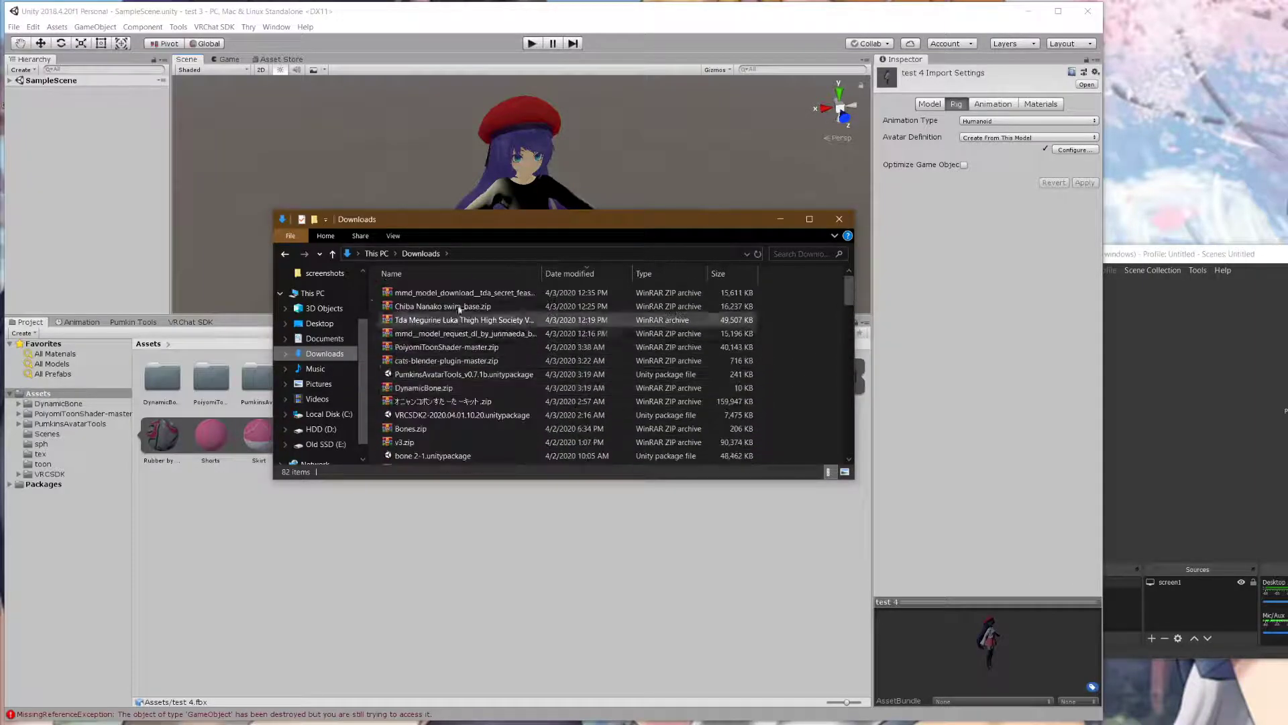
left_click(328, 339)
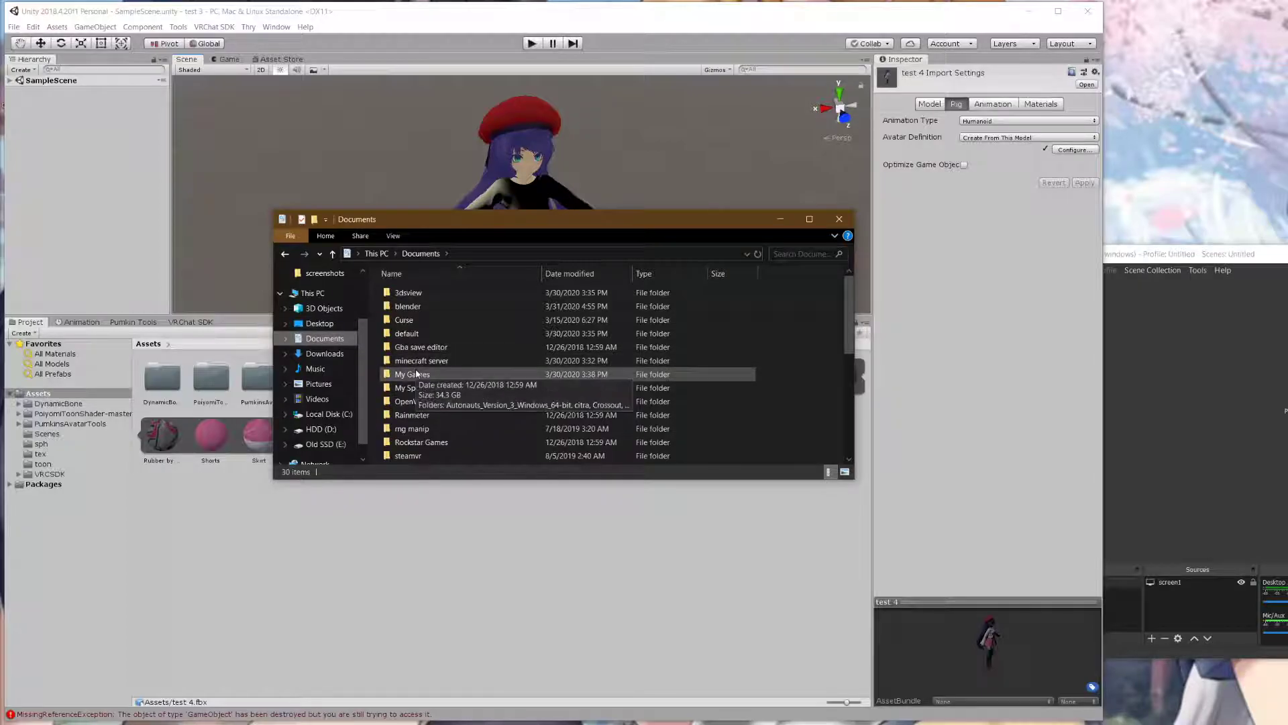
left_click_drag(544, 226, 507, 503)
left_click(568, 380)
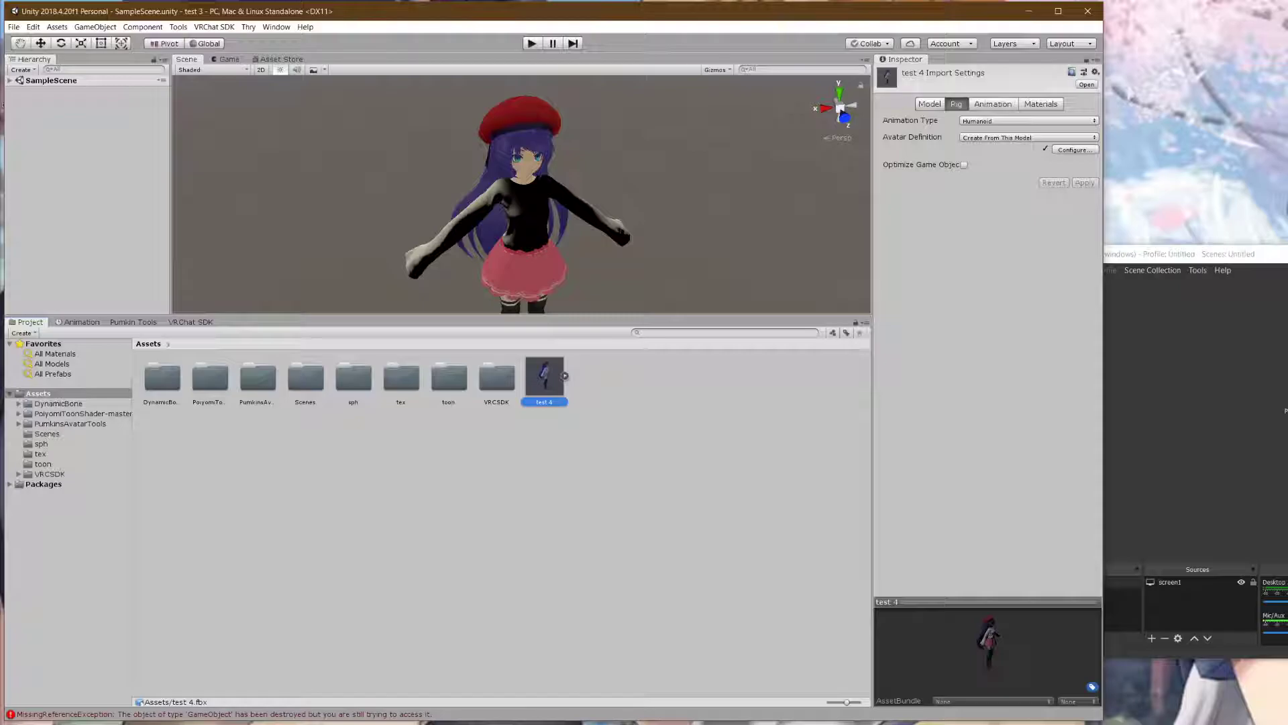
- Browse the old Test 1 Assets folder, checking lindesu and materials1, then close Explorer
key("alt+Tab")
left_click_drag(621, 495, 608, 292)
scroll(361, 407, "down", 4)
scroll(361, 408, "up", 1)
double_click(359, 406)
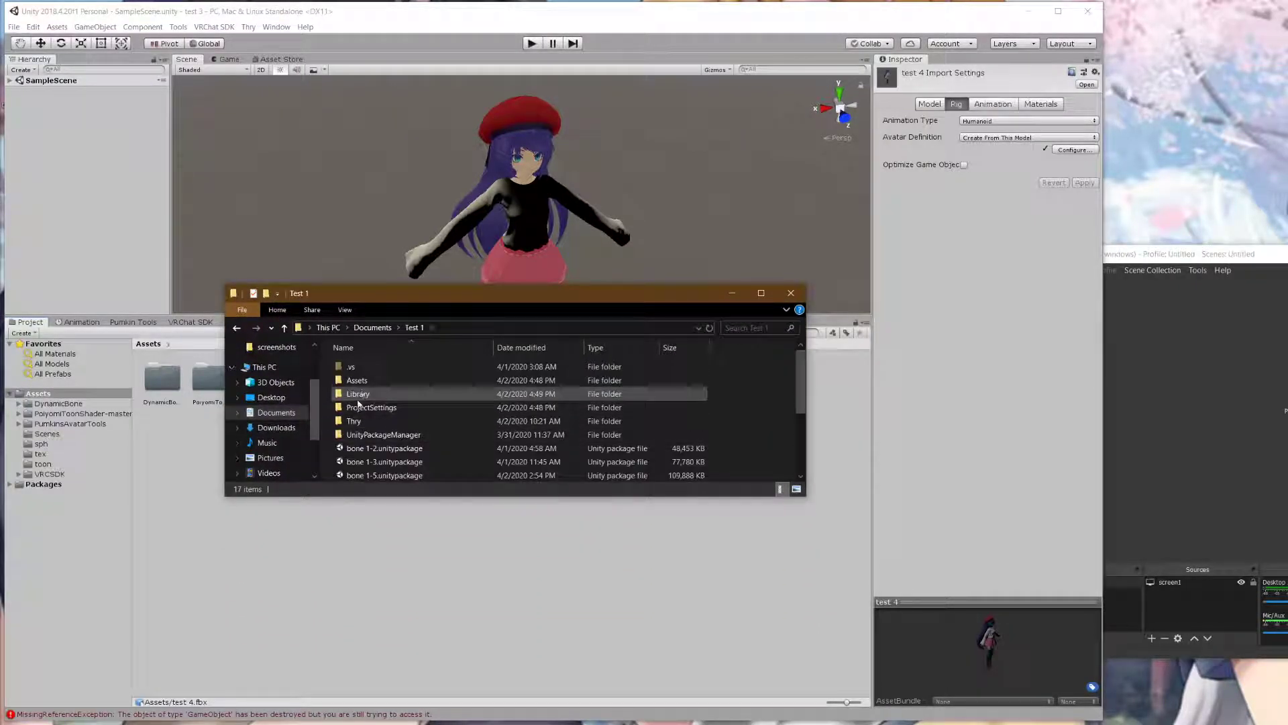
double_click(367, 378)
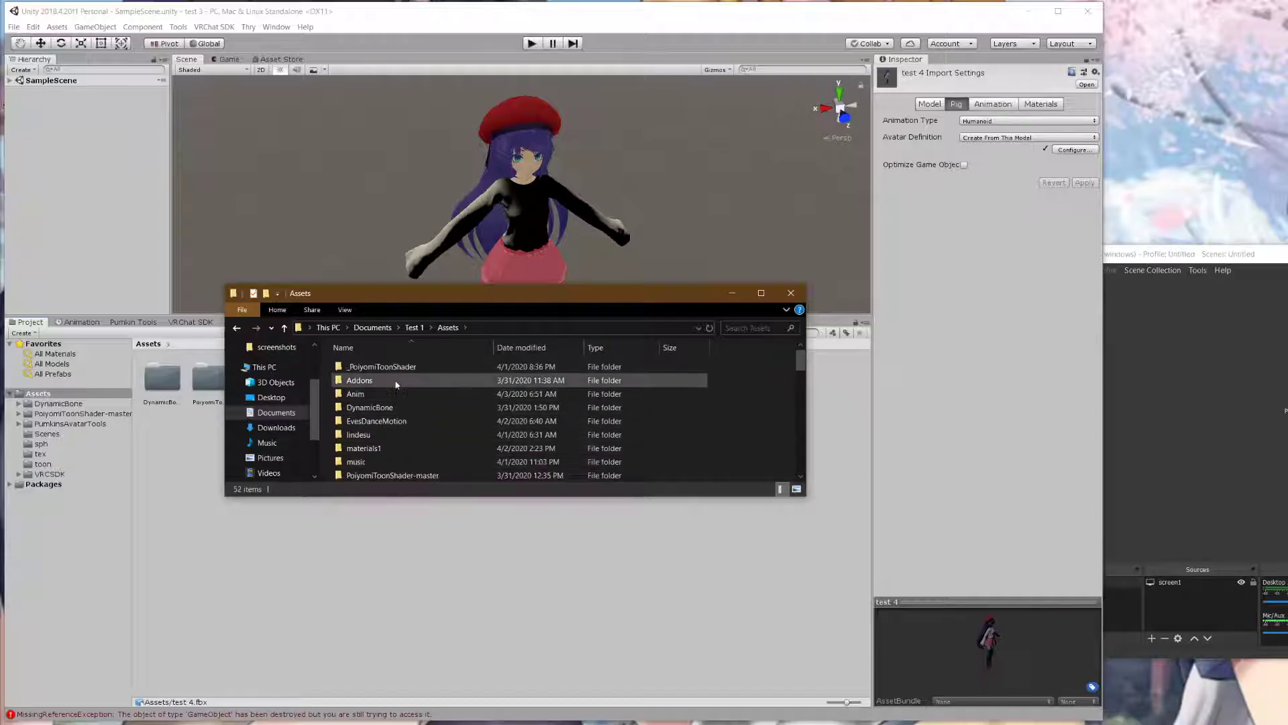
scroll(397, 382, "down", 1)
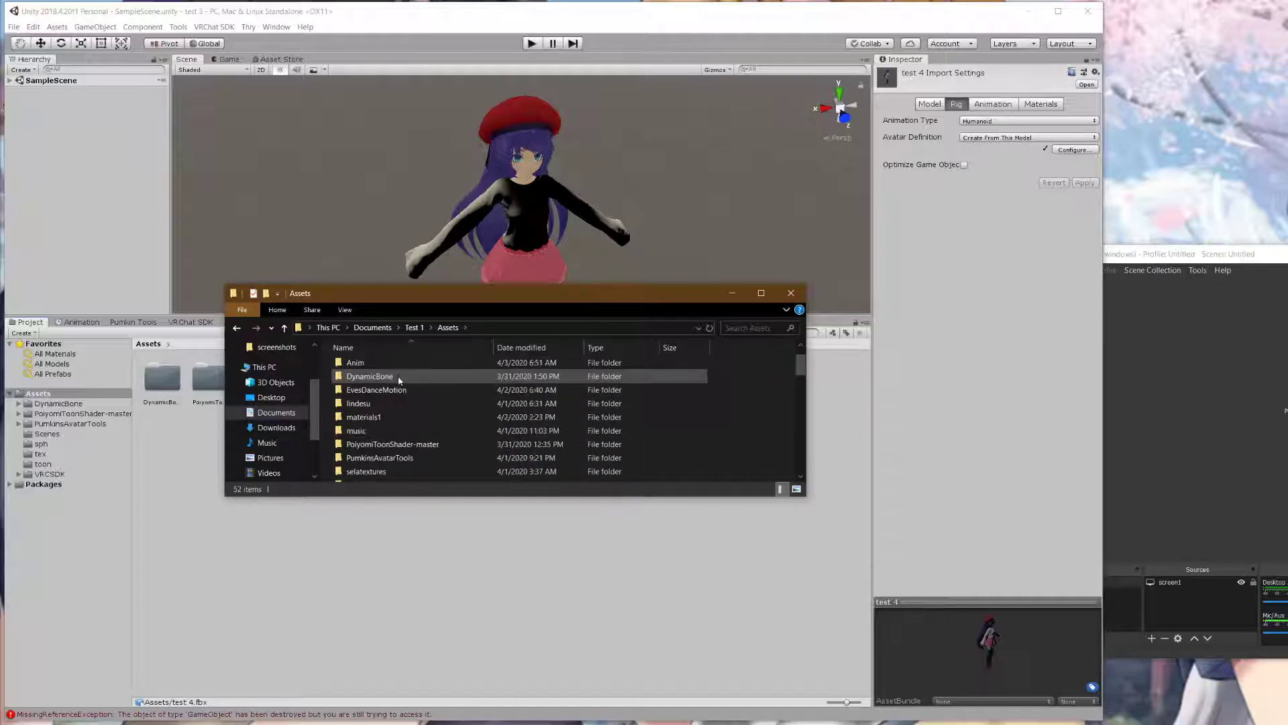
left_click(361, 404)
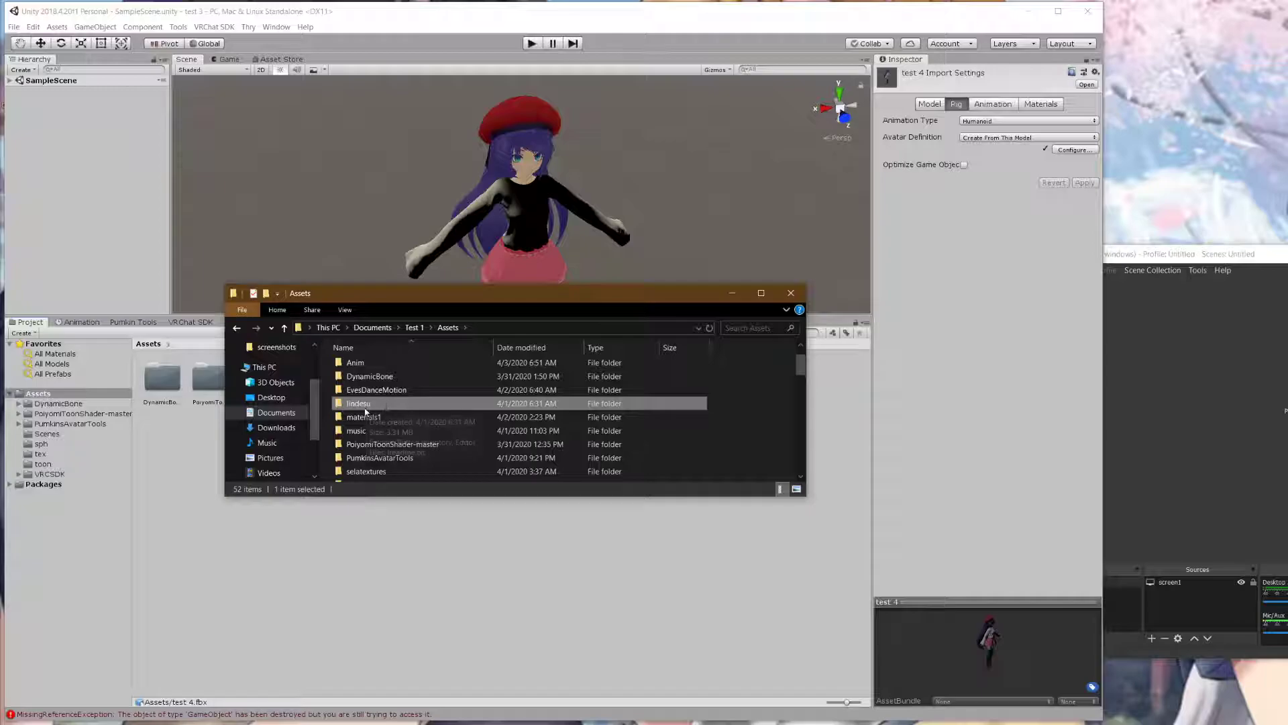
left_click(411, 418)
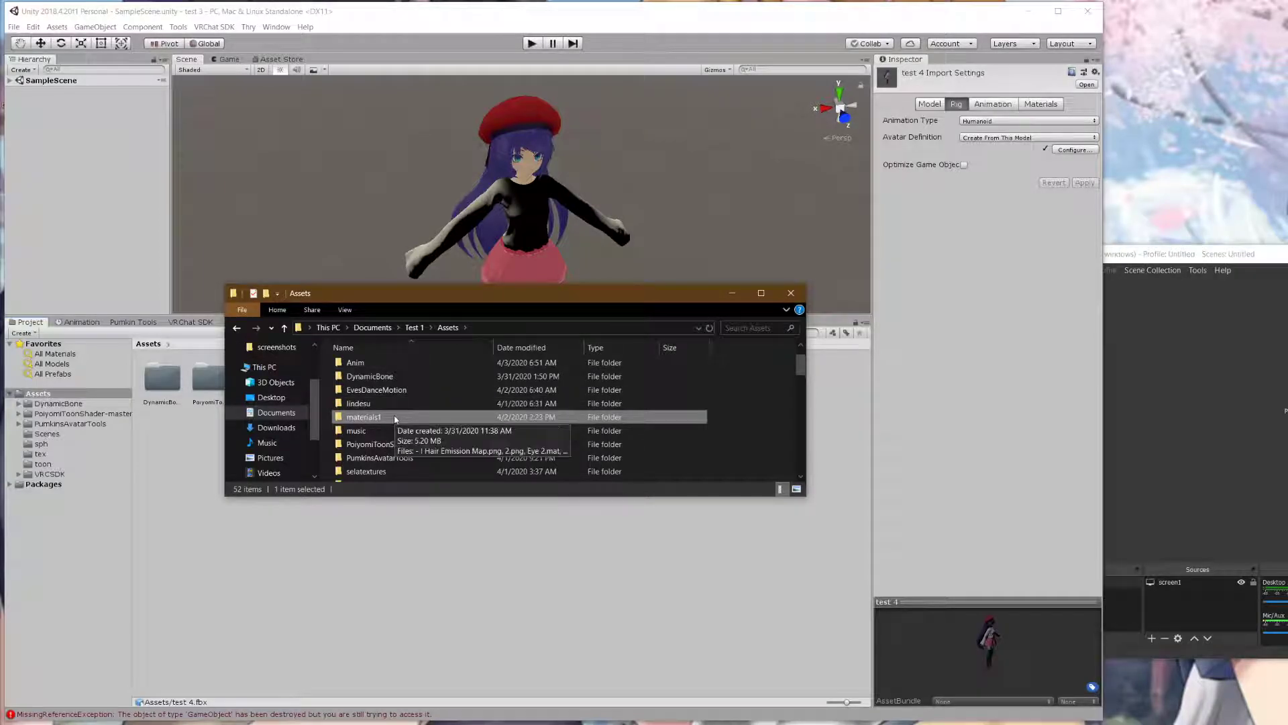
scroll(397, 456, "down", 2)
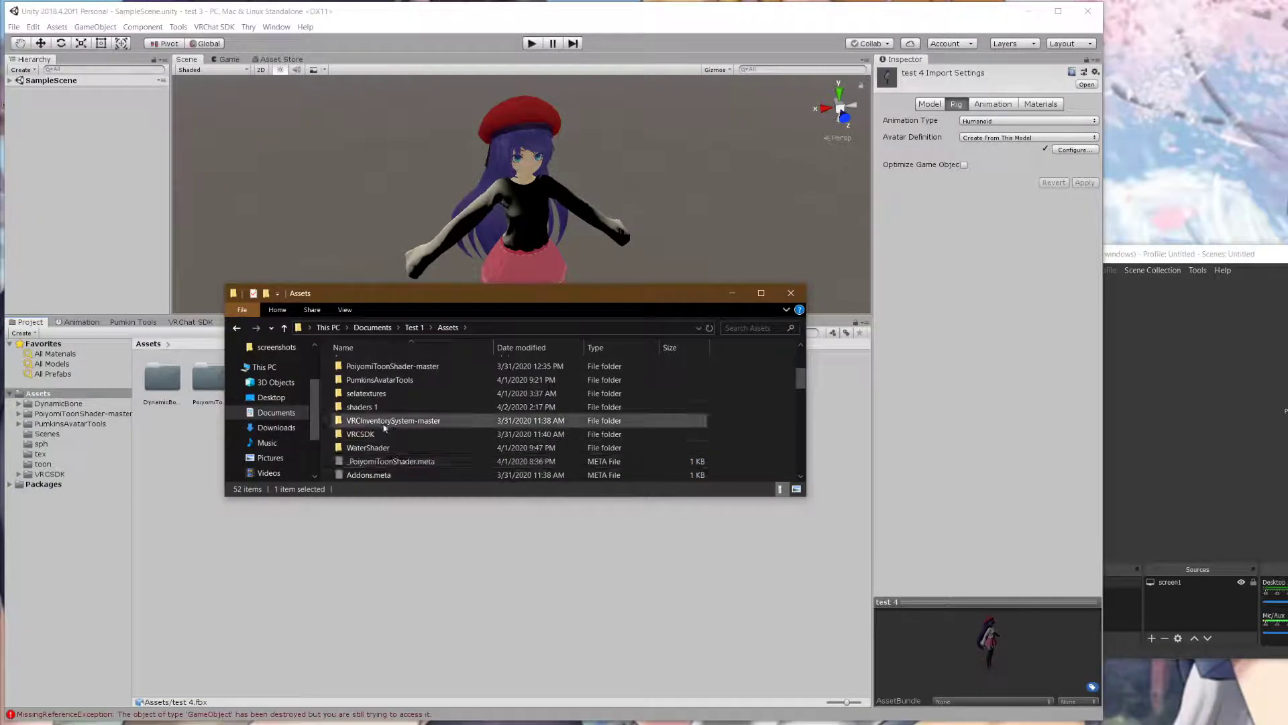
scroll(386, 424, "up", 3)
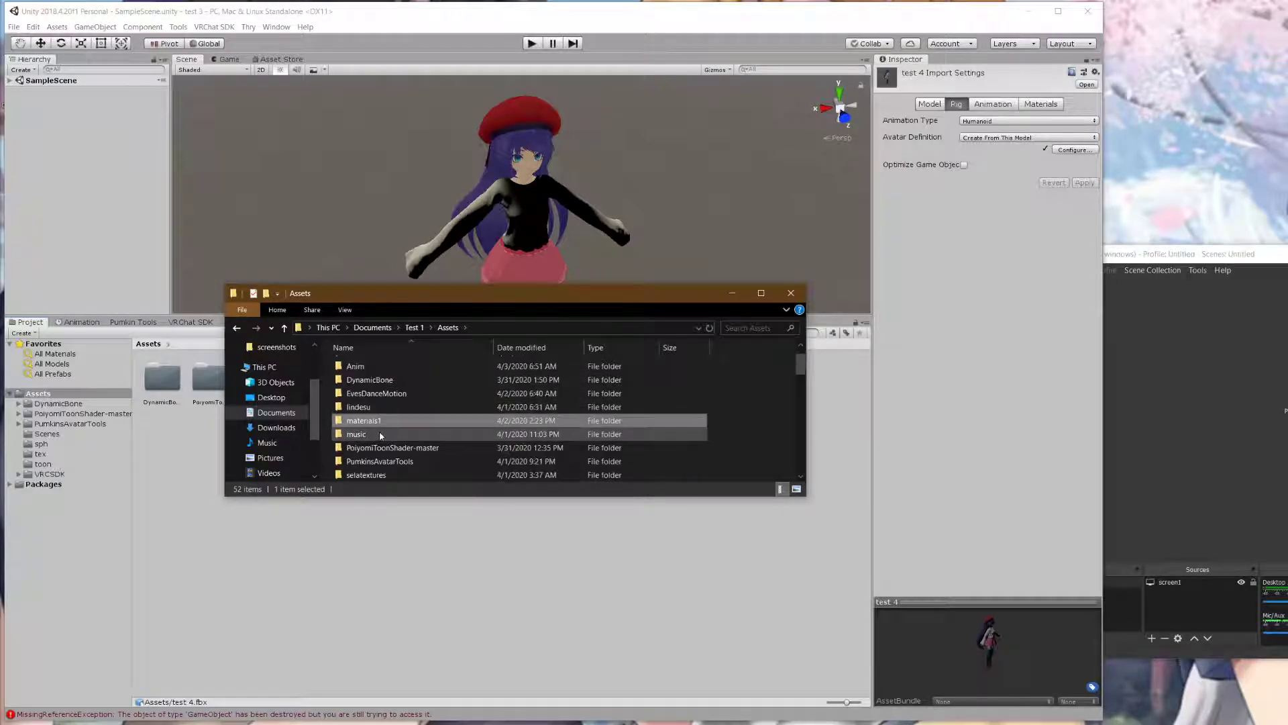
scroll(379, 435, "down", 2)
scroll(396, 463, "down", 1)
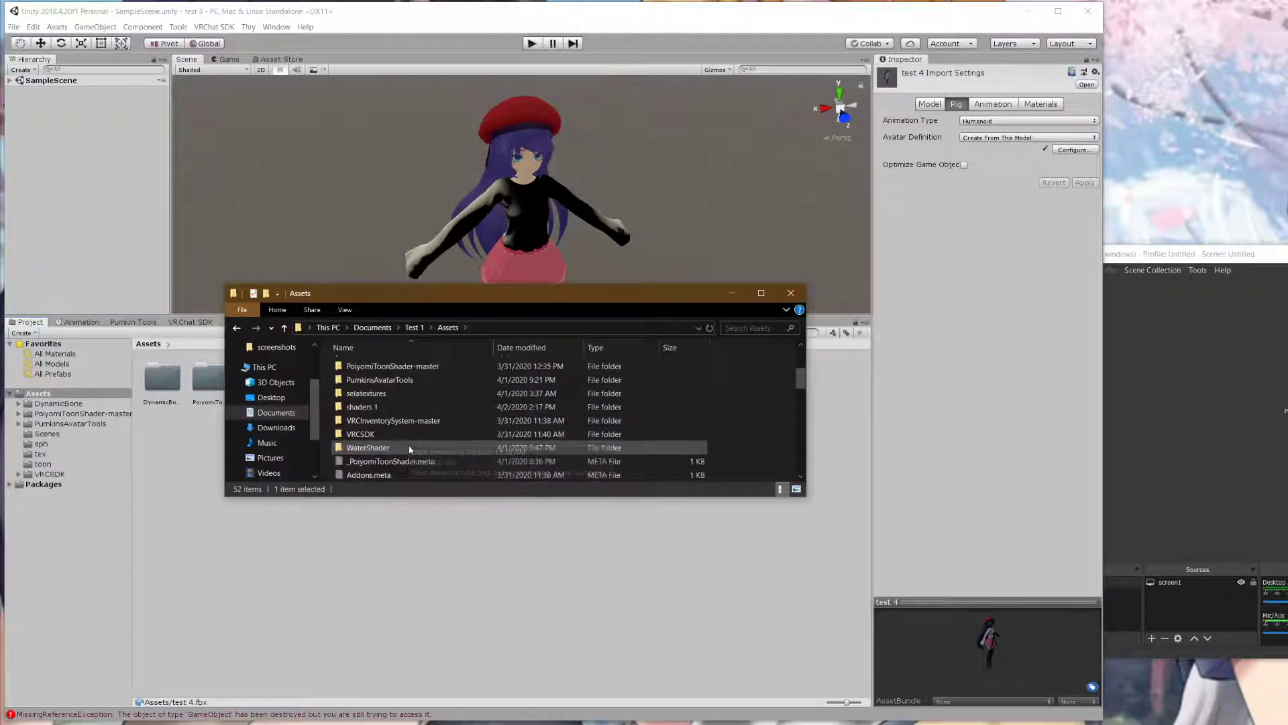
scroll(396, 437, "down", 1)
scroll(406, 408, "down", 2)
scroll(410, 414, "up", 3)
scroll(410, 416, "down", 8)
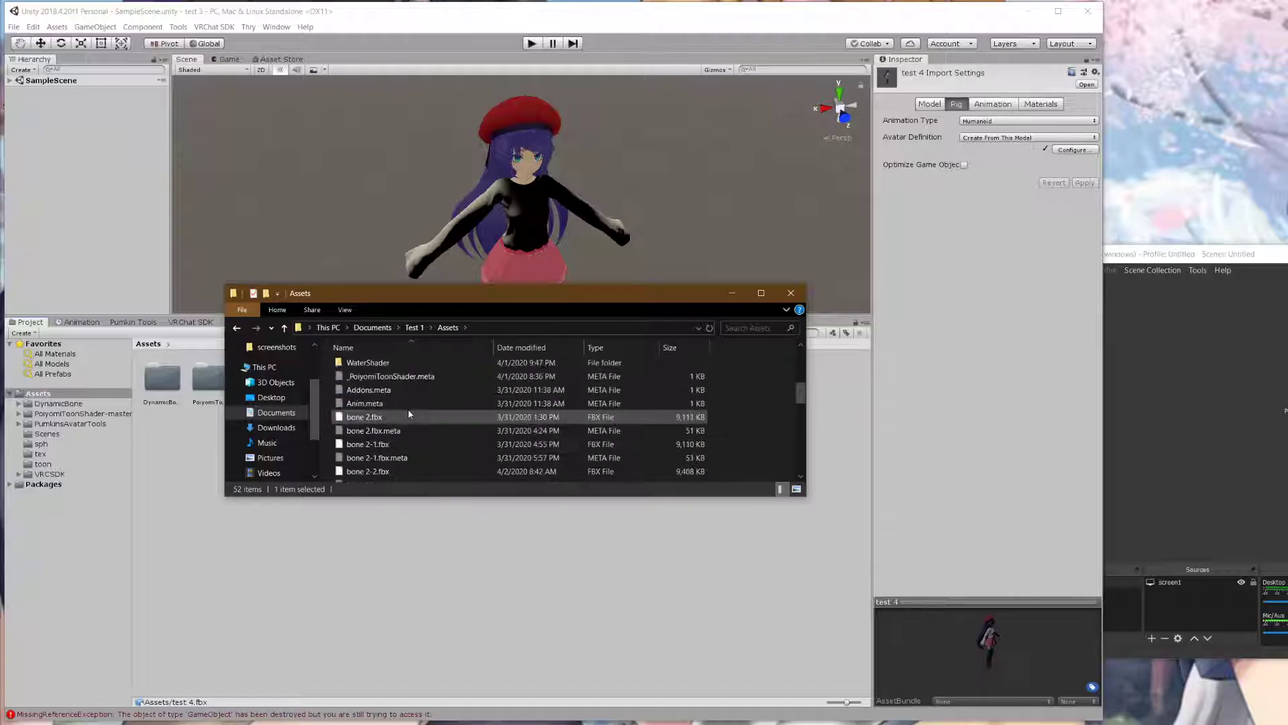
scroll(417, 421, "up", 10)
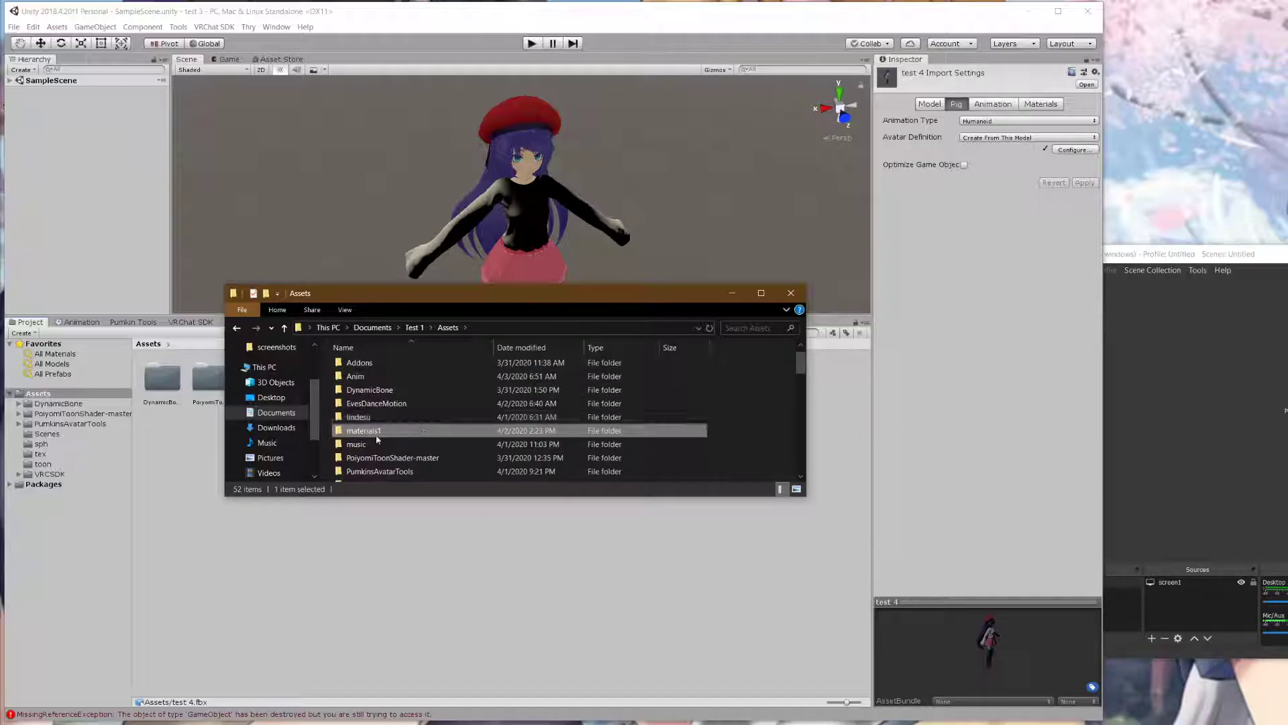
scroll(409, 424, "up", 1)
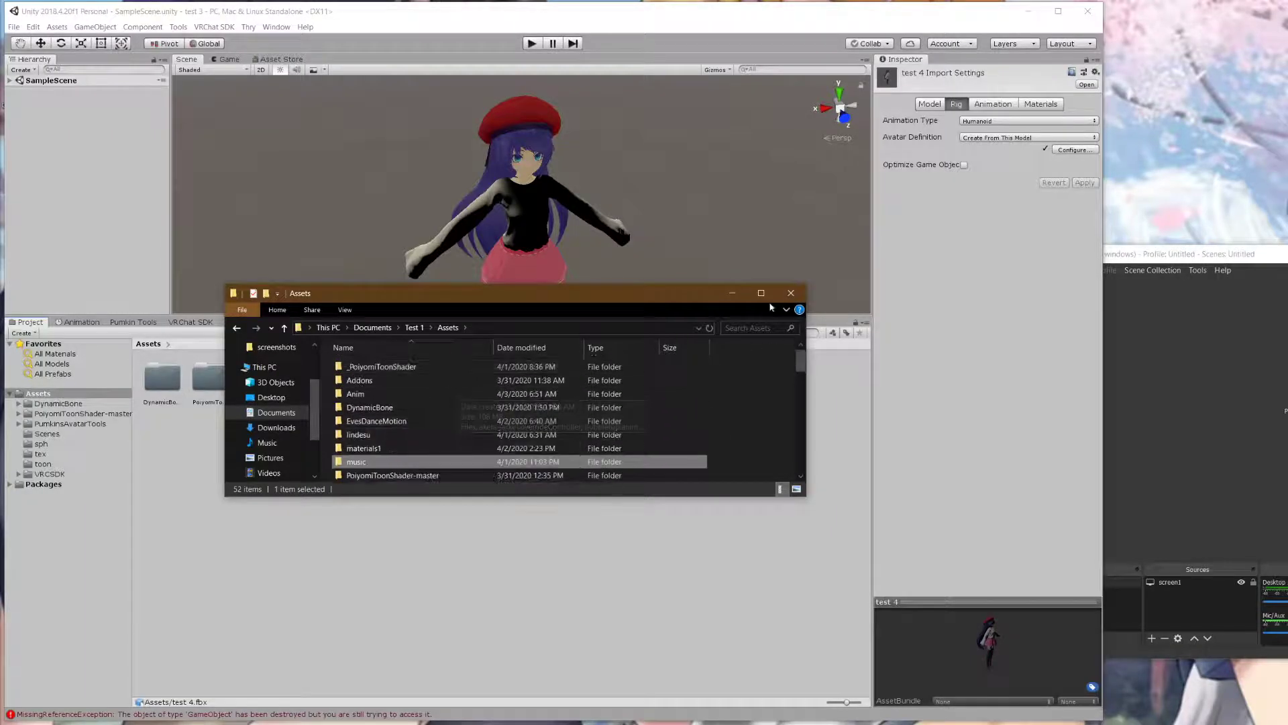
left_click(790, 294)
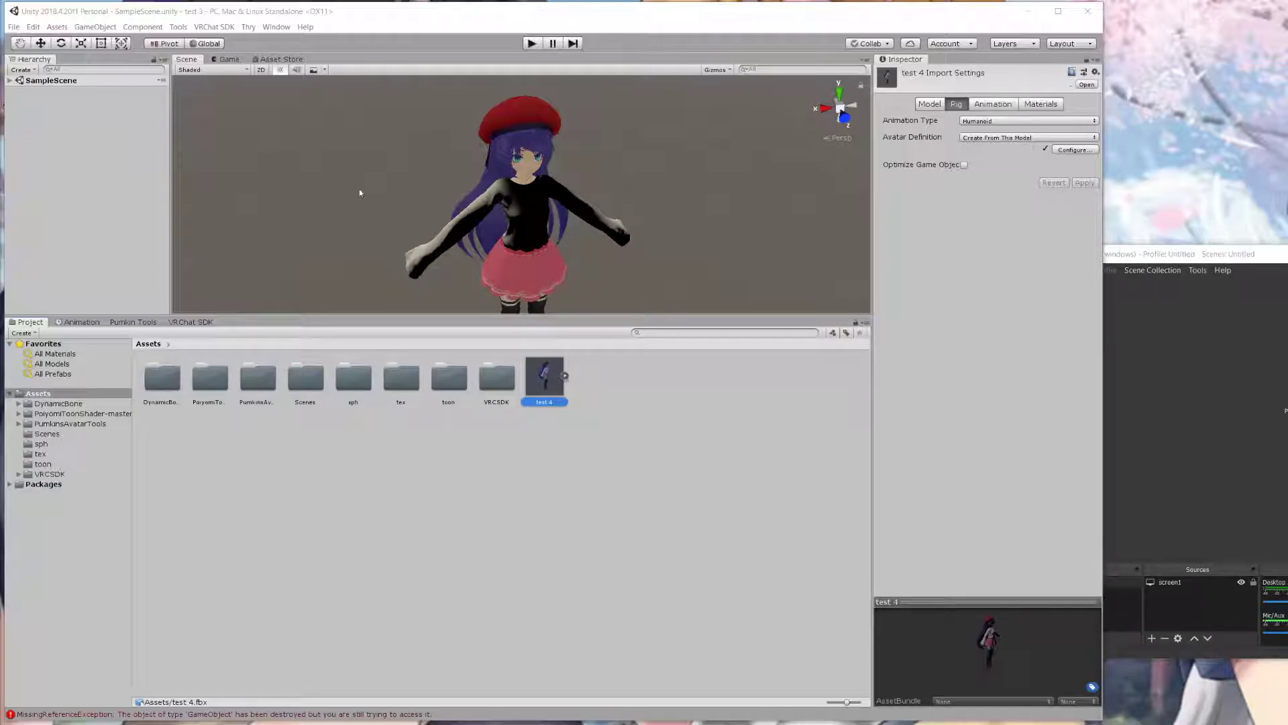
- Expand SampleScene and select test 4 to show its Animator and VRC Avatar Descriptor
left_click(51, 81)
left_click(9, 81)
left_click(76, 101)
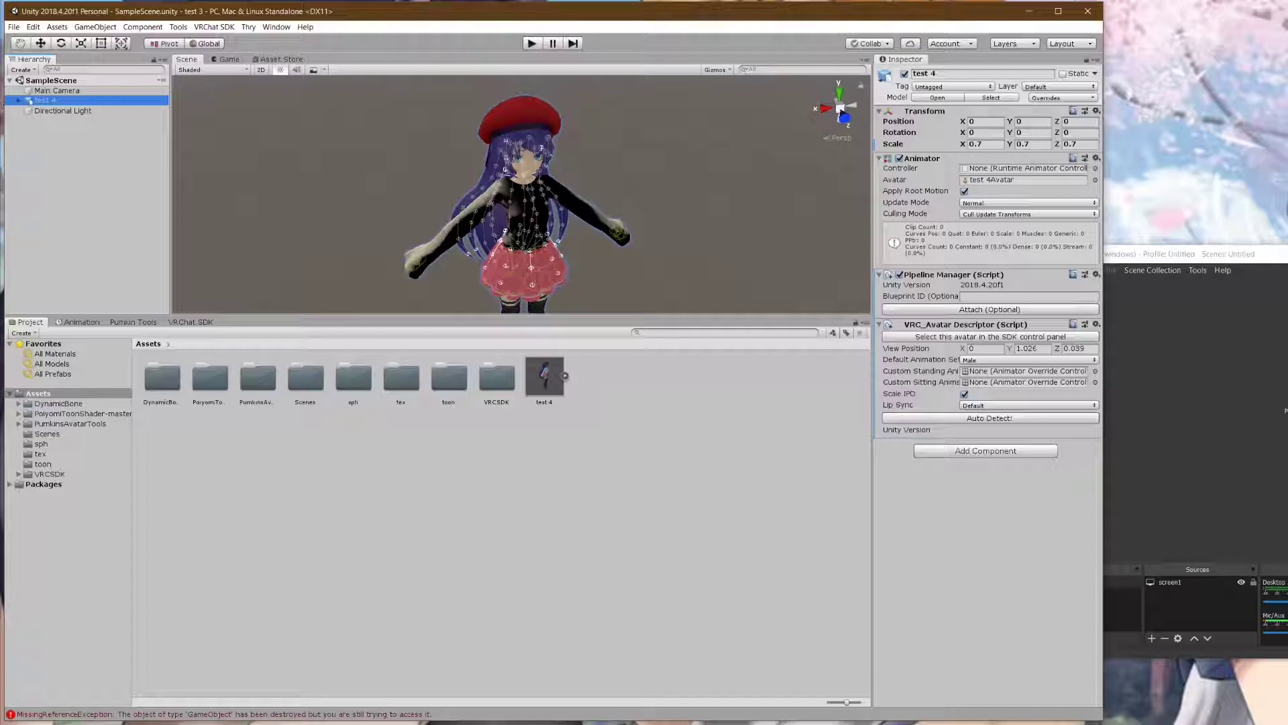
key("super+e")
- Navigate File Explorer to Documents > Test 1 > Assets
left_click(275, 397)
scroll(376, 389, "down", 6)
scroll(375, 391, "up", 3)
double_click(376, 390)
scroll(403, 395, "down", 2)
scroll(417, 402, "up", 2)
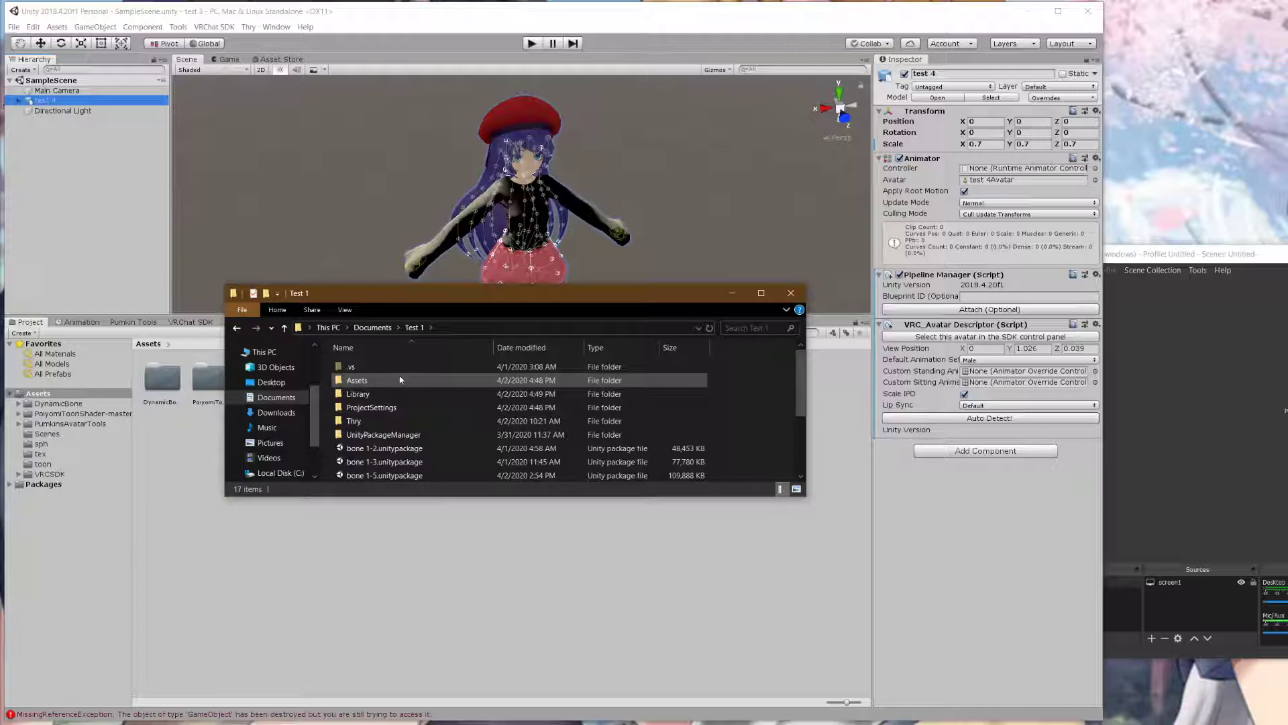
double_click(400, 380)
scroll(405, 382, "down", 3)
scroll(405, 384, "down", 6)
left_click_drag(461, 295, 753, 361)
scroll(737, 440, "up", 5)
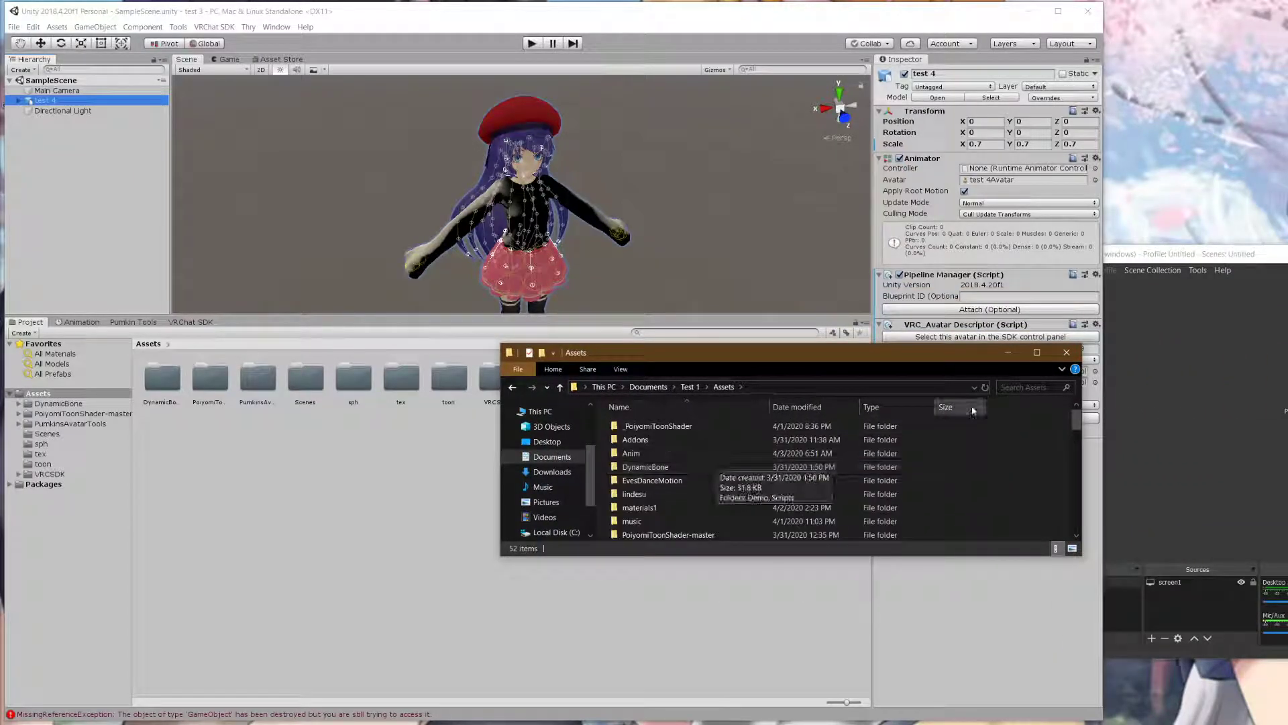
scroll(714, 468, "down", 2)
scroll(697, 470, "up", 2)
- Copy the Anim folder, look through its animation files, then close Explorer
double_click(661, 453)
scroll(696, 447, "down", 3)
scroll(698, 447, "up", 5)
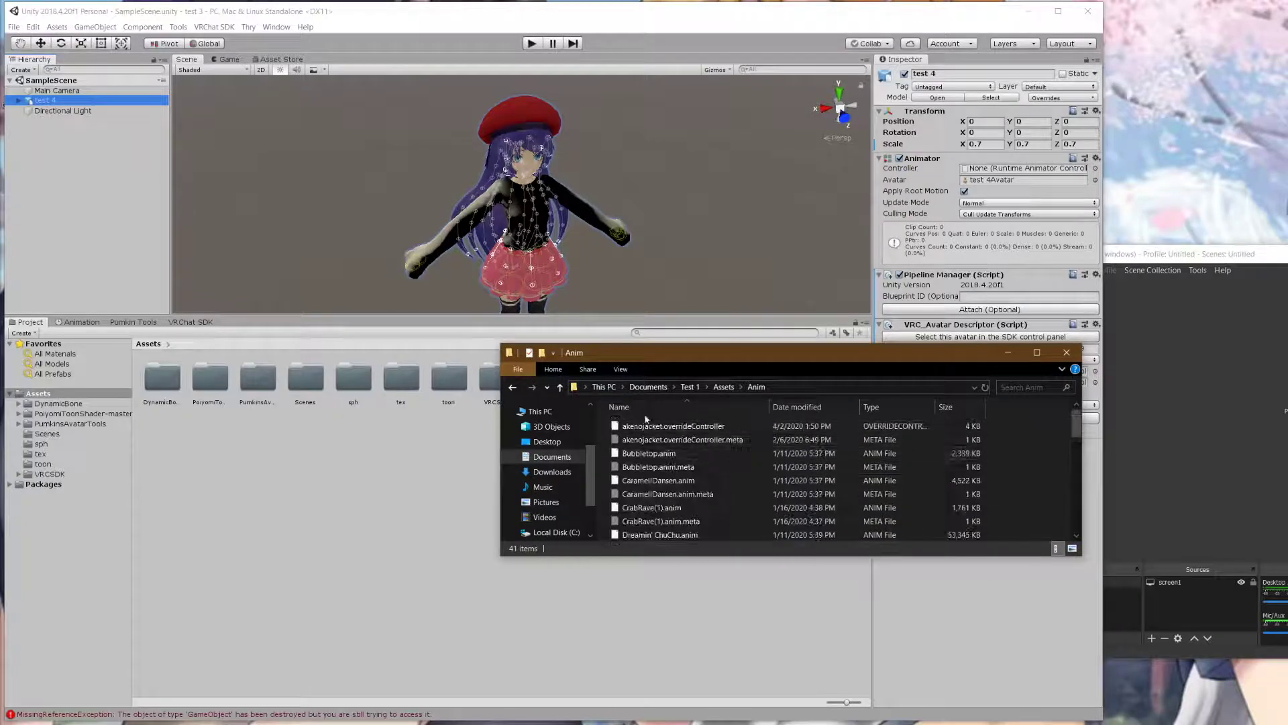
left_click(560, 386)
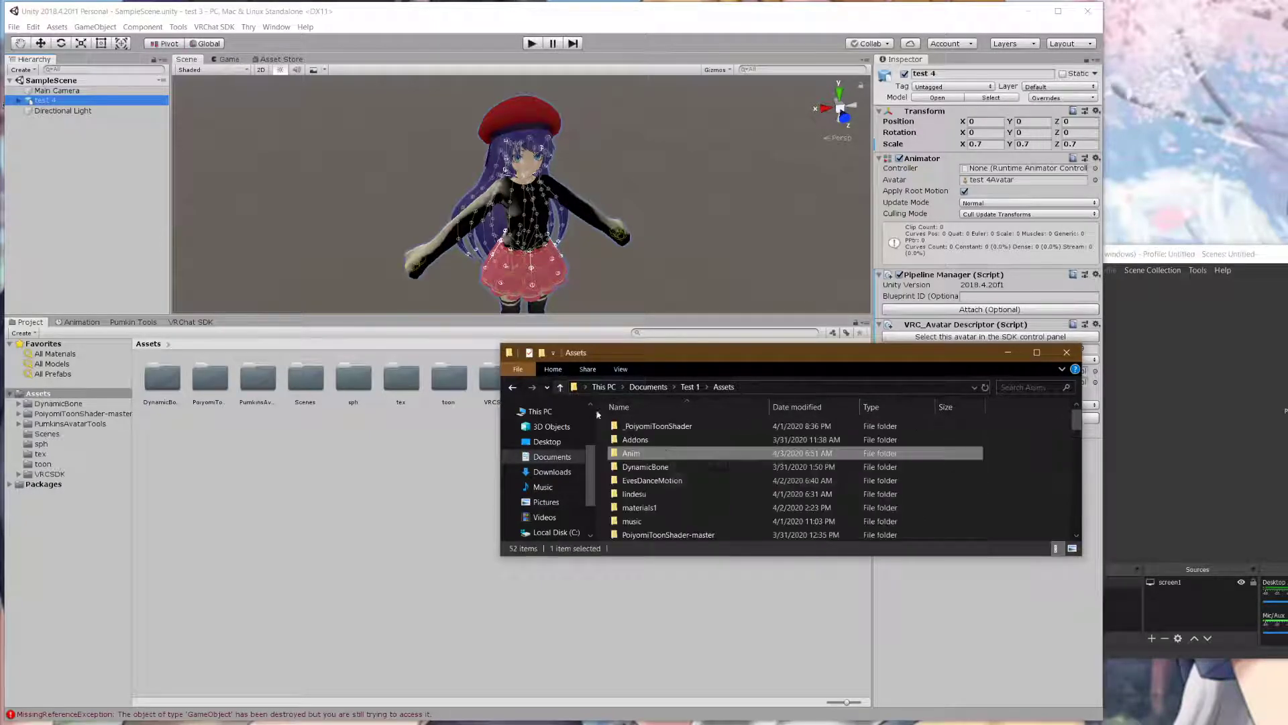
right_click(655, 455)
left_click(691, 376)
double_click(634, 453)
scroll(691, 470, "down", 5)
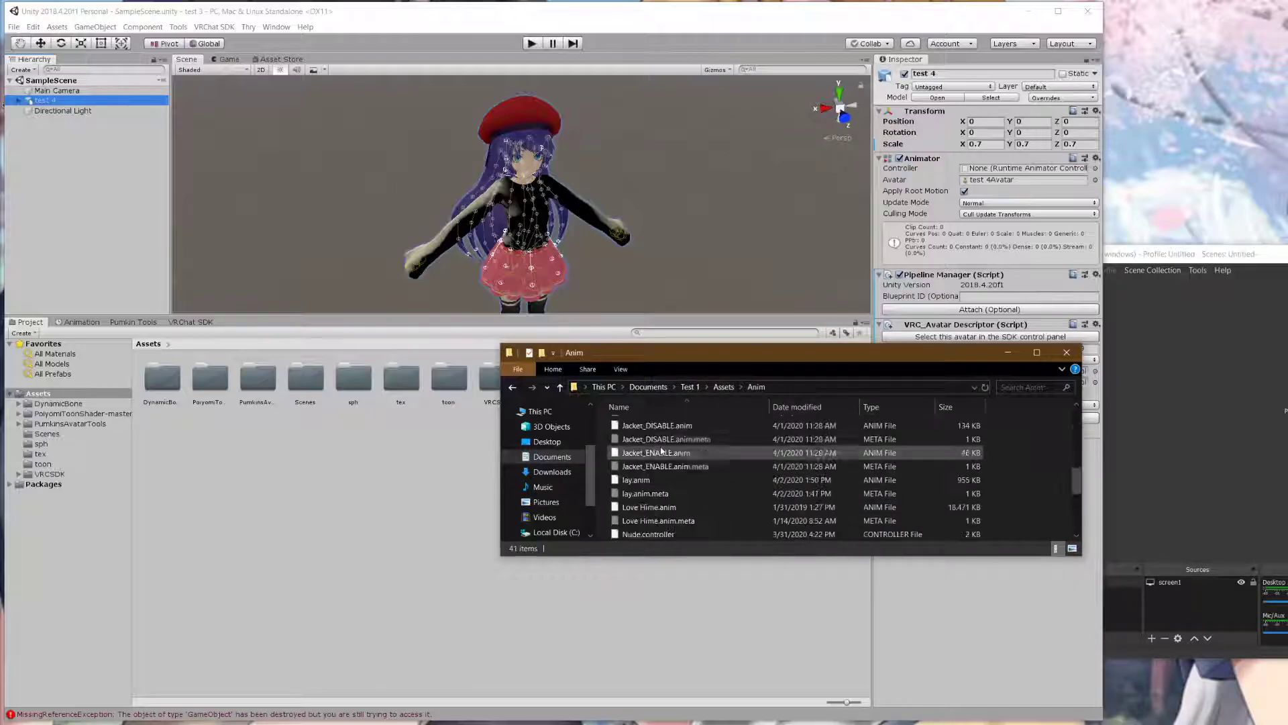
left_click(1066, 352)
- Paste the copied Anim folder into Documents > test 3 > Assets and return to Unity
right_click(385, 461)
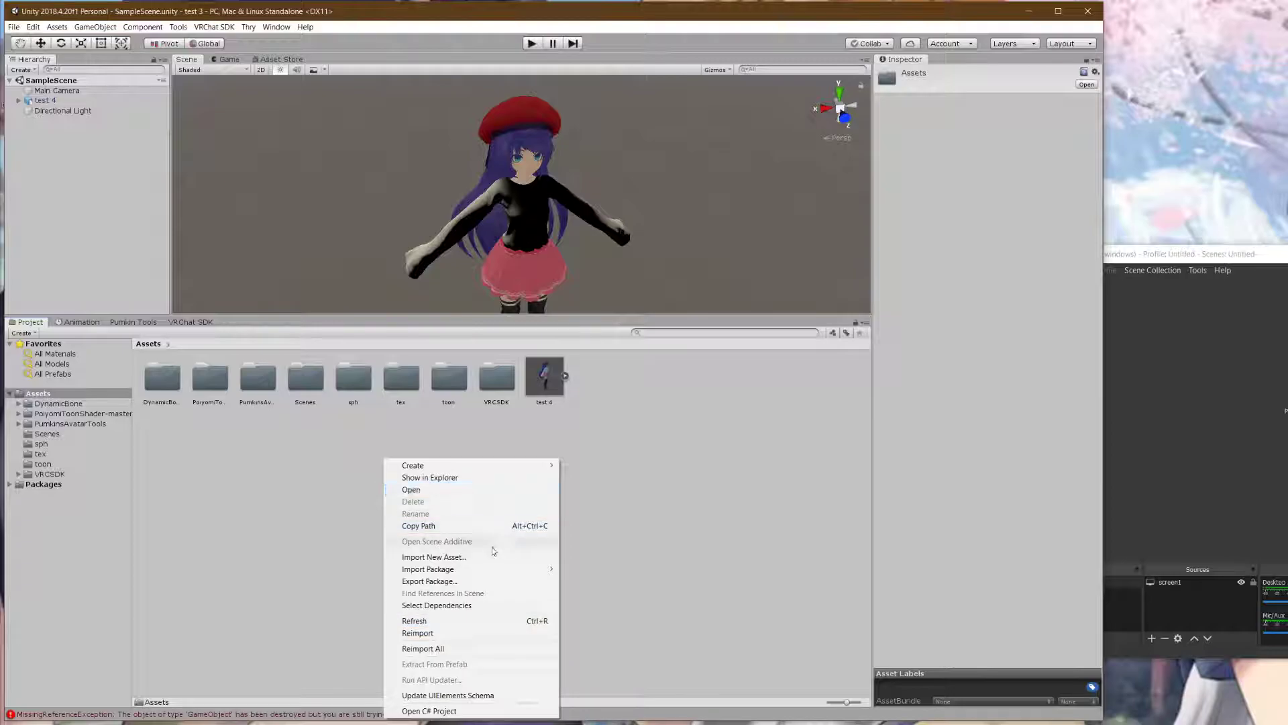
left_click(282, 504)
key("super+e")
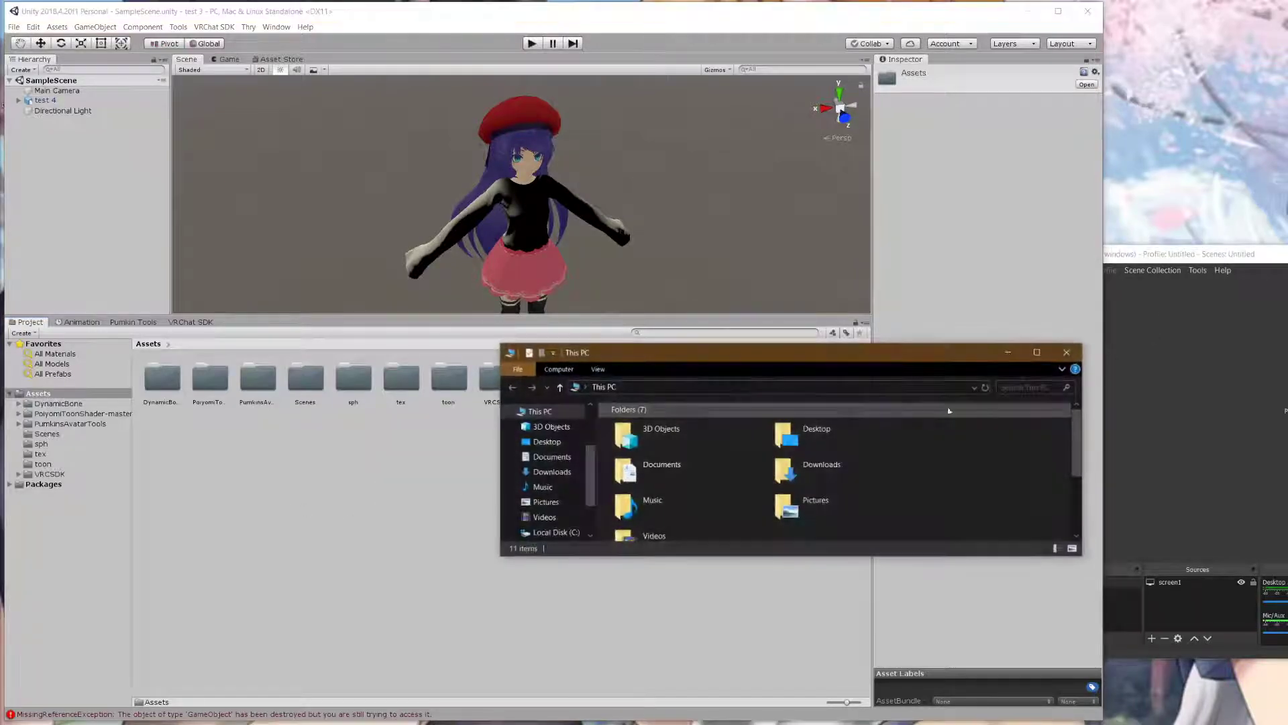
left_click(551, 457)
scroll(655, 463, "down", 5)
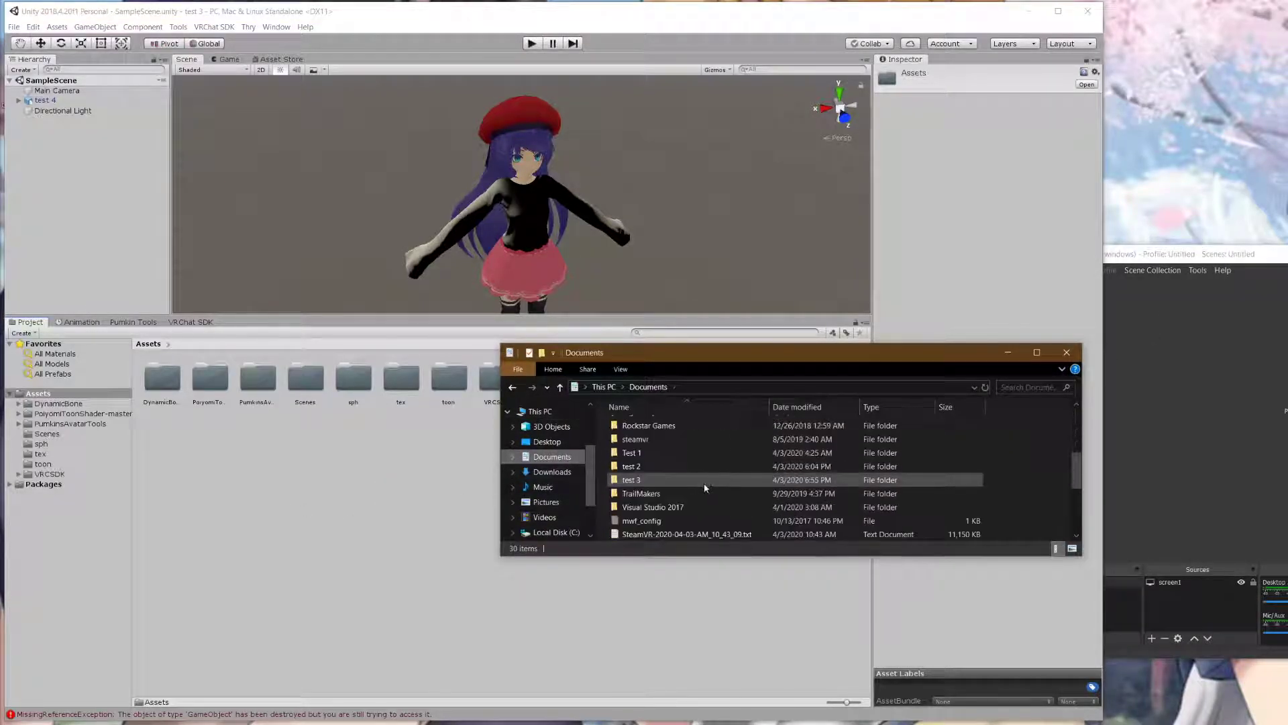
double_click(641, 479)
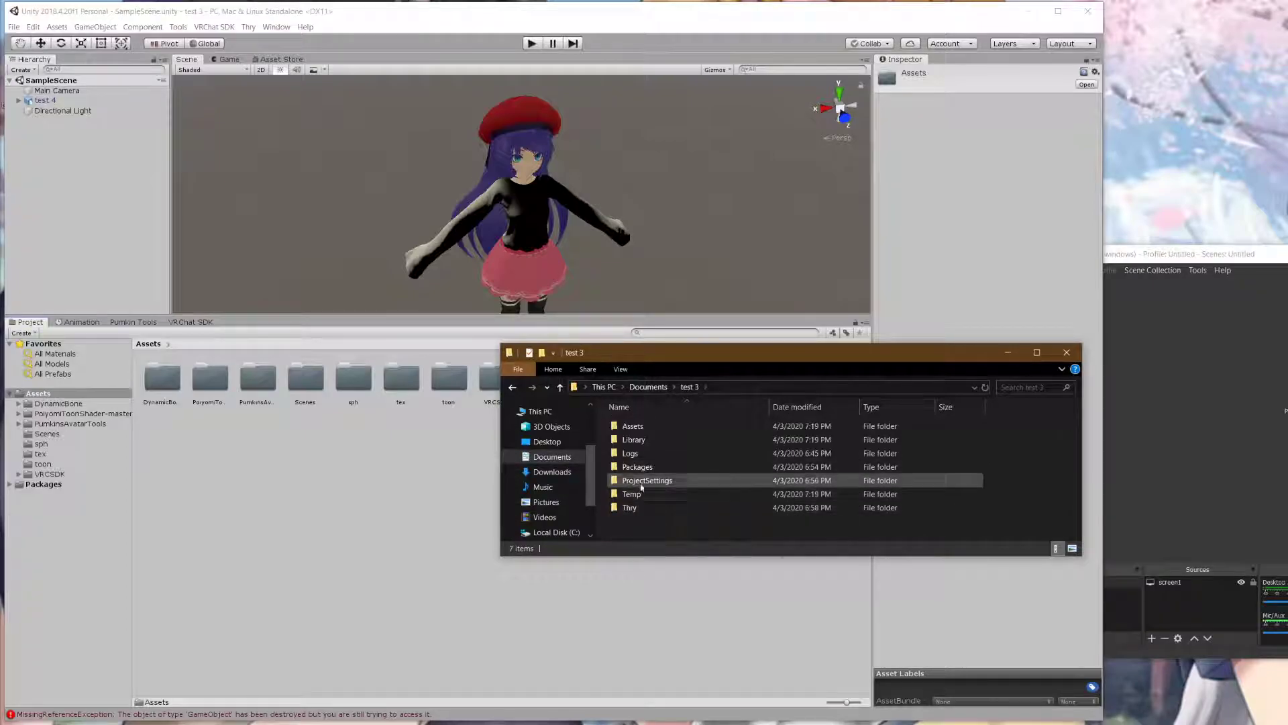
double_click(645, 426)
right_click(1006, 511)
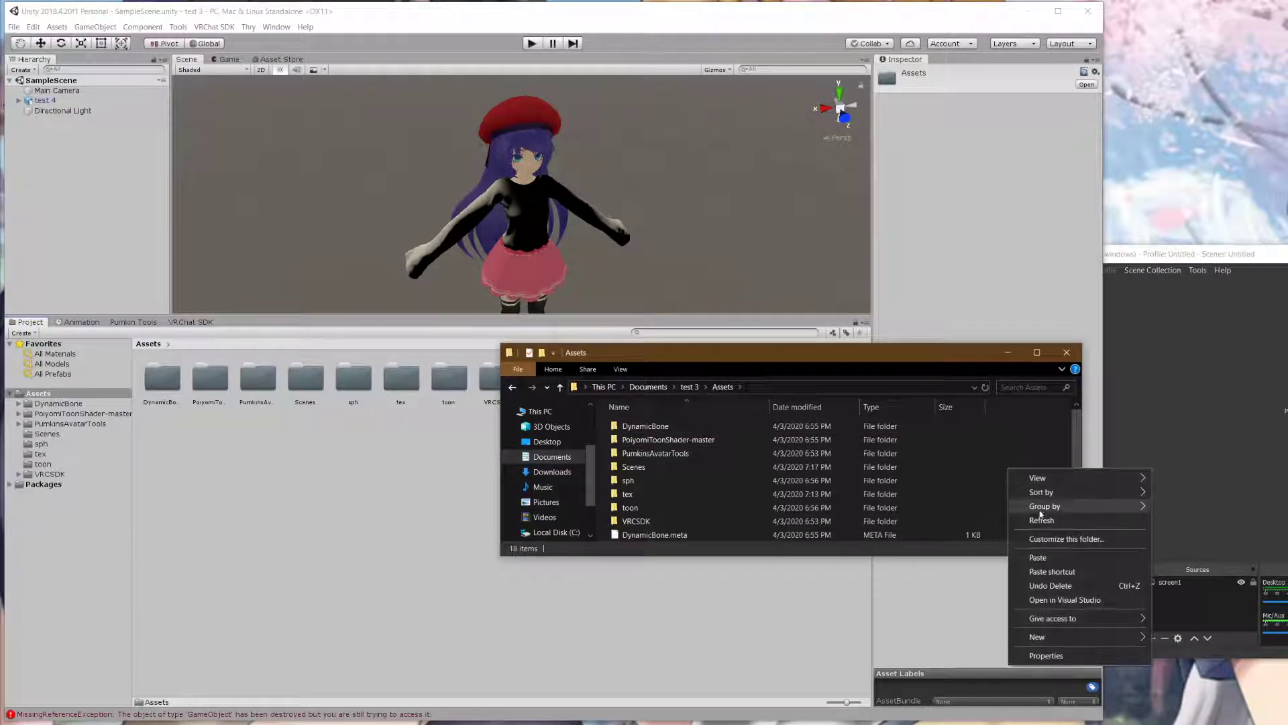
left_click(1051, 558)
left_click_drag(827, 360, 1085, 371)
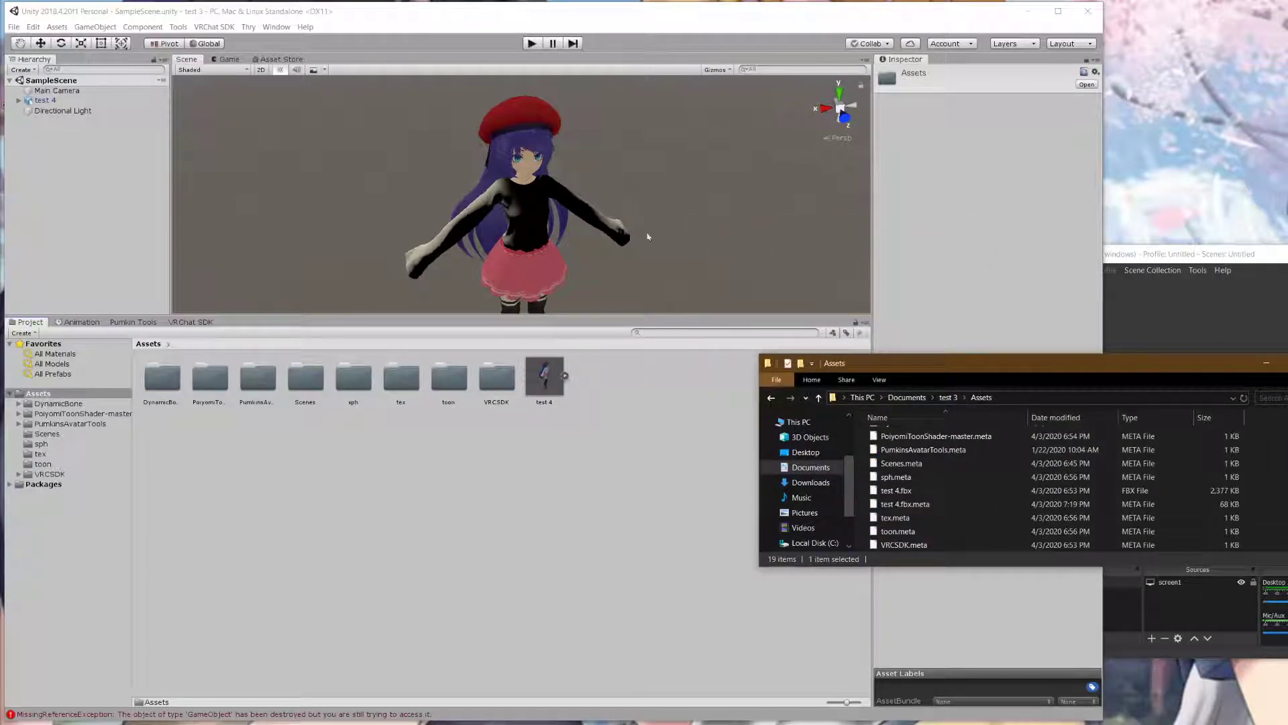
left_click(695, 238)
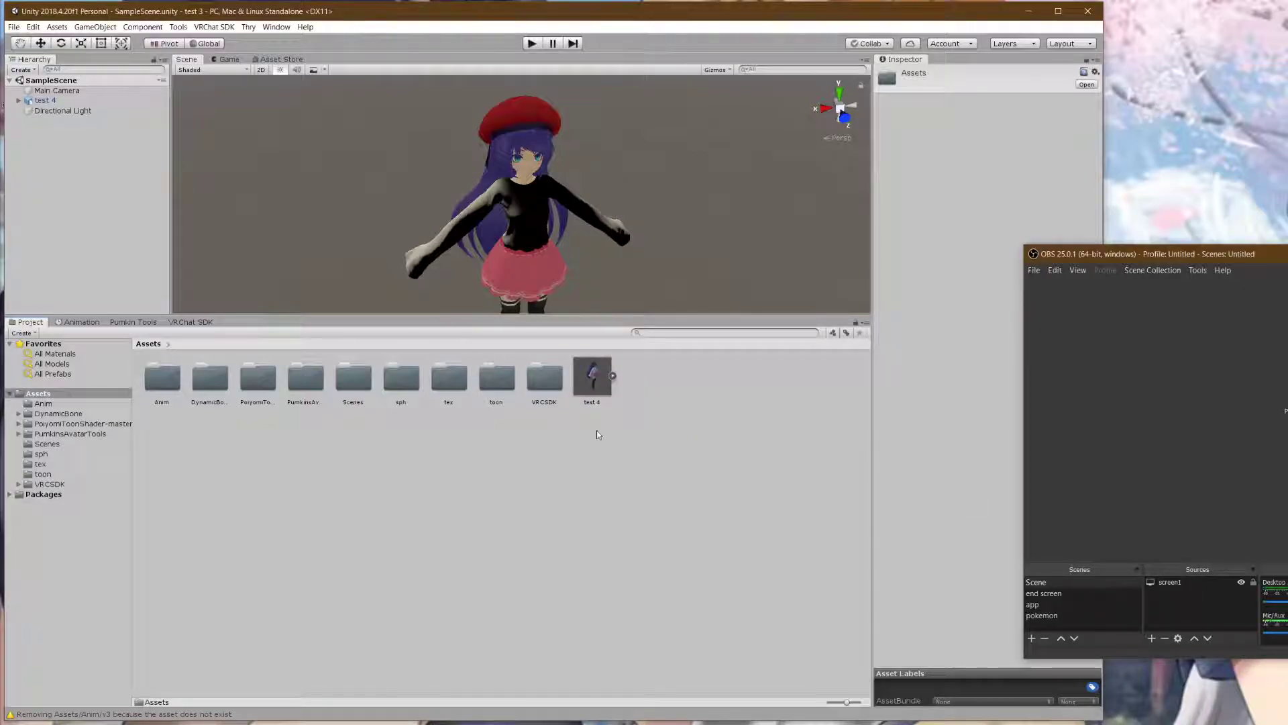
- Open Assets > Anim, select the akenojacket override controller, and assign the handgun clip to HANDGUN
left_click(162, 377)
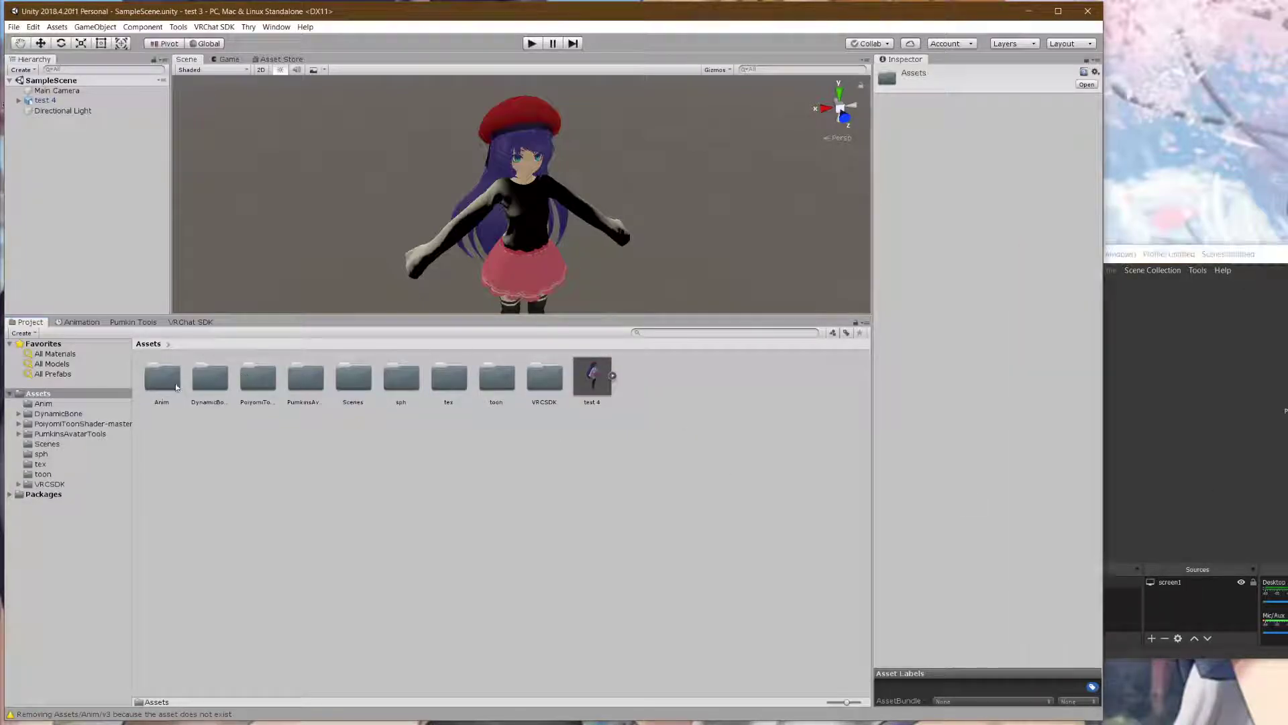
double_click(162, 377)
left_click(169, 376)
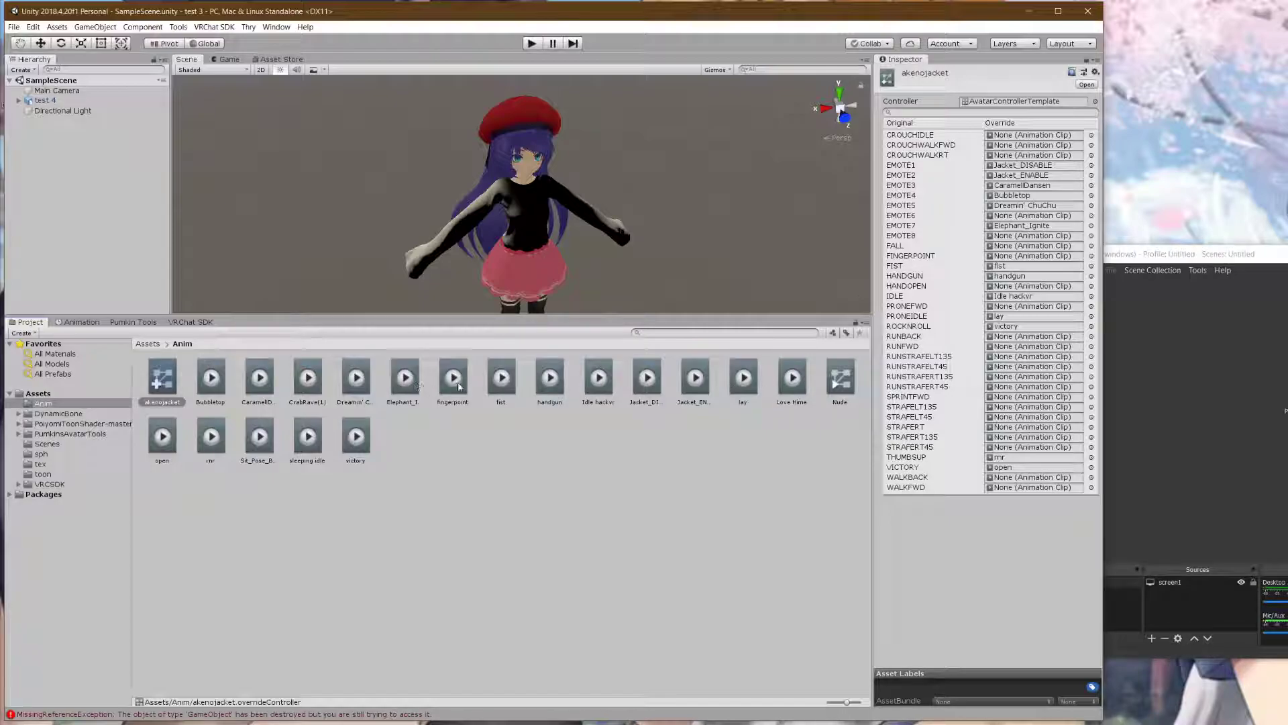
left_click(1009, 277)
left_click_drag(1012, 276, 1016, 277)
- Assign fingerpoint, victory, rnr, open, Love Hime and CrabRave(1) to FINGERPOINT, VICTORY, ROCKNROLL, HANDOPEN, EMOTE8, EMOTE6
left_click_drag(456, 378, 1014, 257)
left_click_drag(347, 446, 1030, 468)
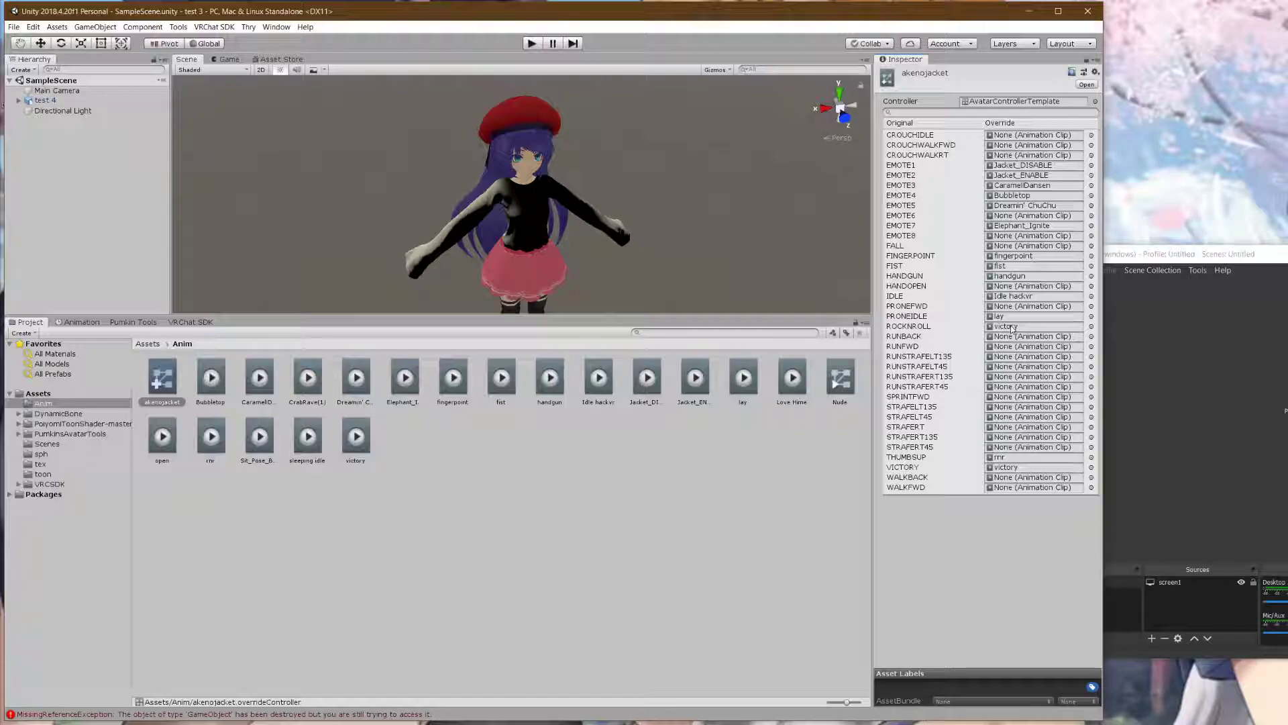
left_click_drag(213, 457, 1025, 329)
left_click_drag(151, 440, 1012, 293)
left_click_drag(894, 317, 1006, 236)
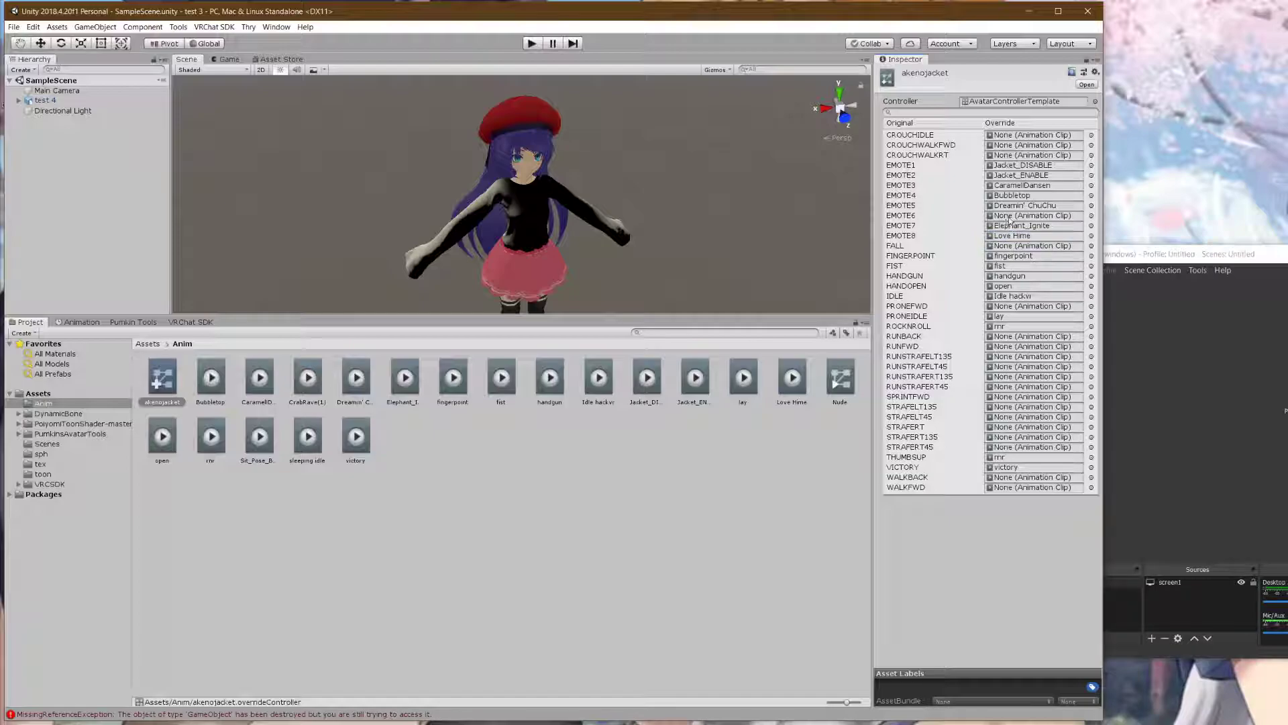
left_click_drag(310, 382, 1041, 219)
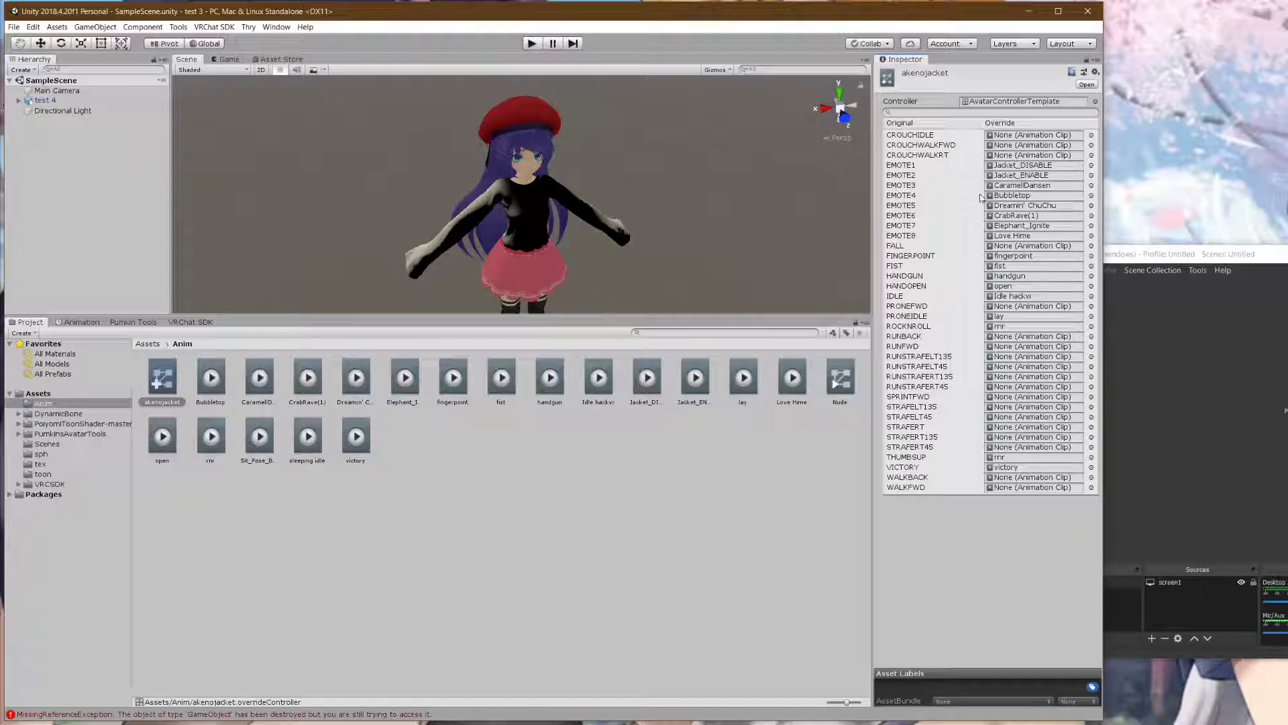
scroll(597, 226, "down", 3)
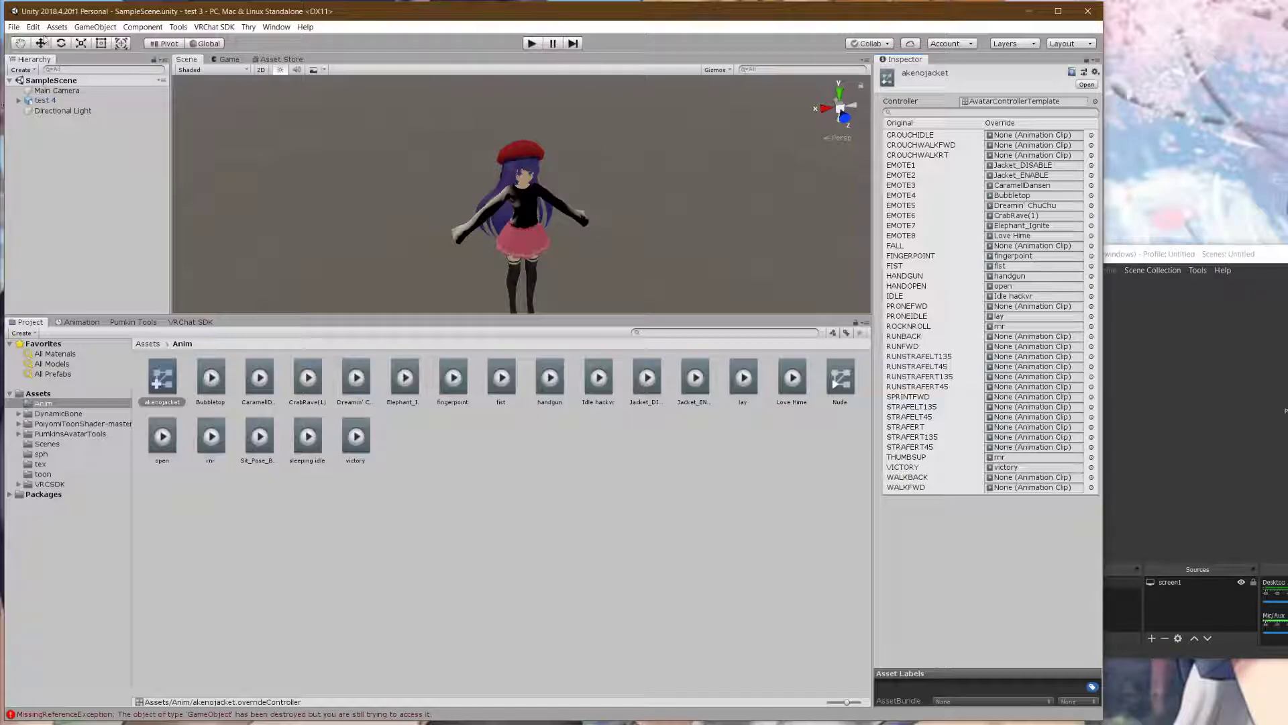
- Save the scene, run play mode briefly to view the avatar, then stop and reselect test 4
left_click(13, 27)
left_click(59, 69)
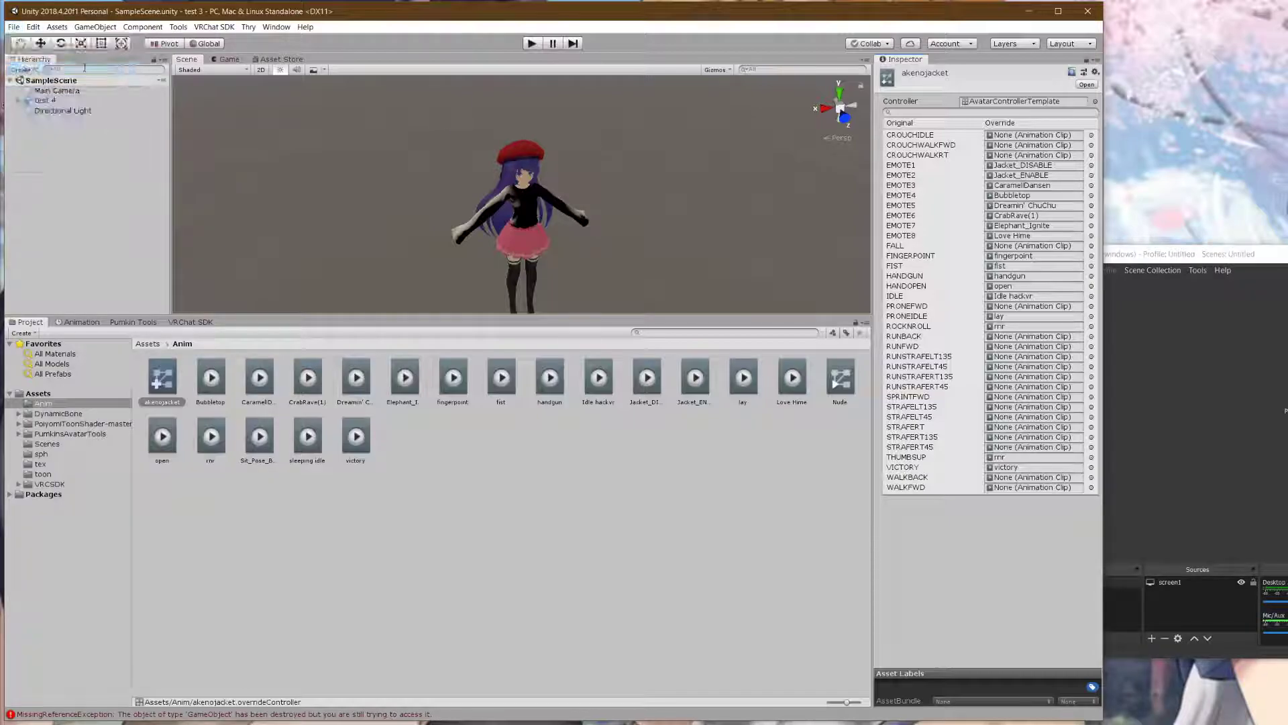
left_click(533, 43)
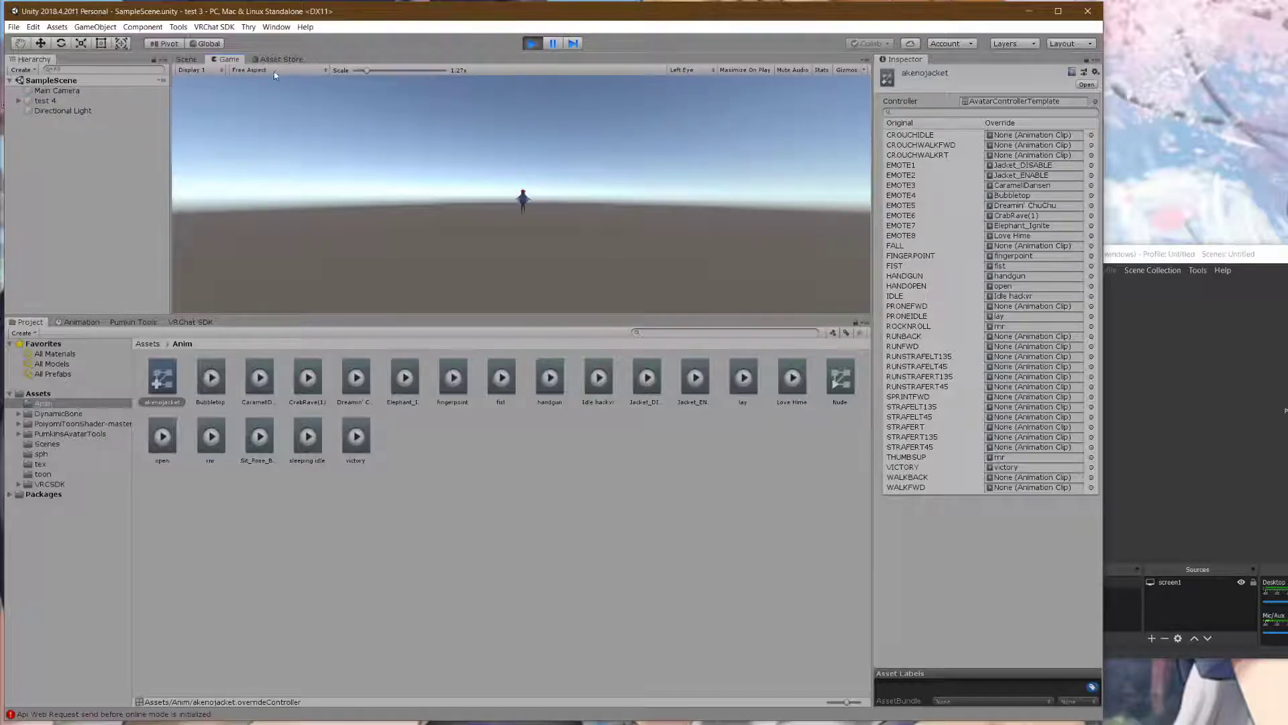
left_click(200, 59)
scroll(566, 255, "up", 3)
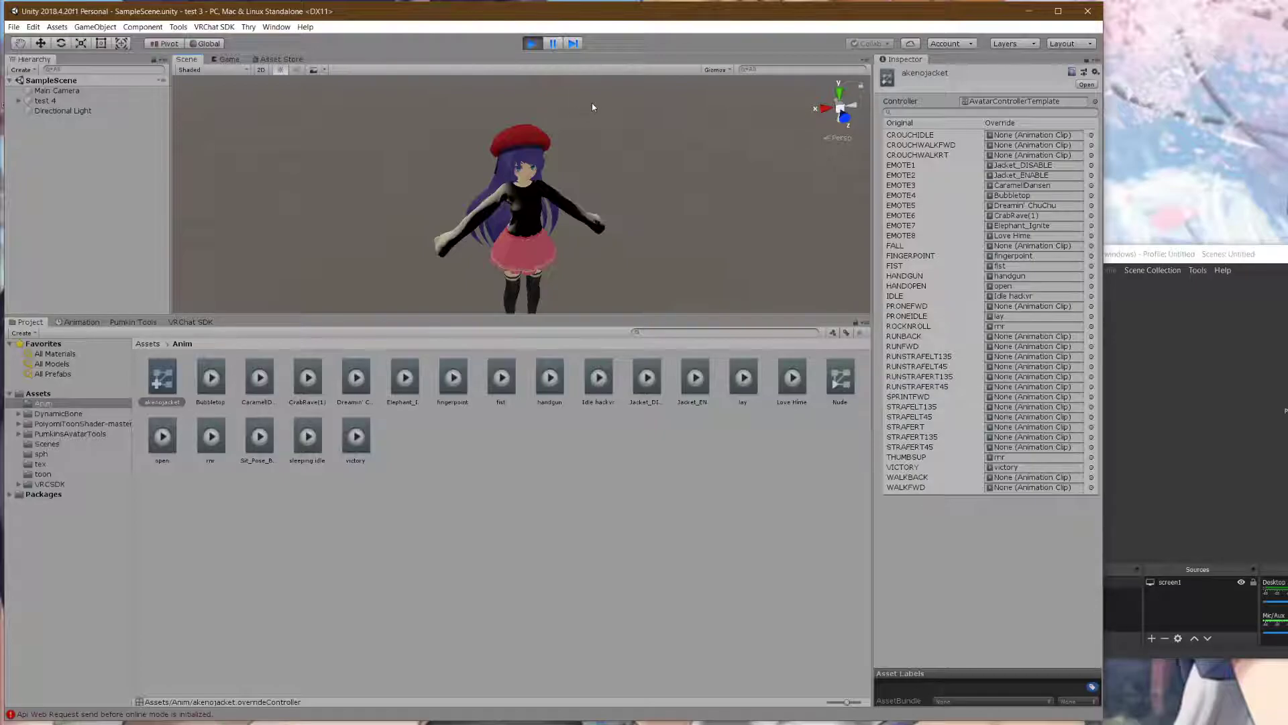
left_click(534, 42)
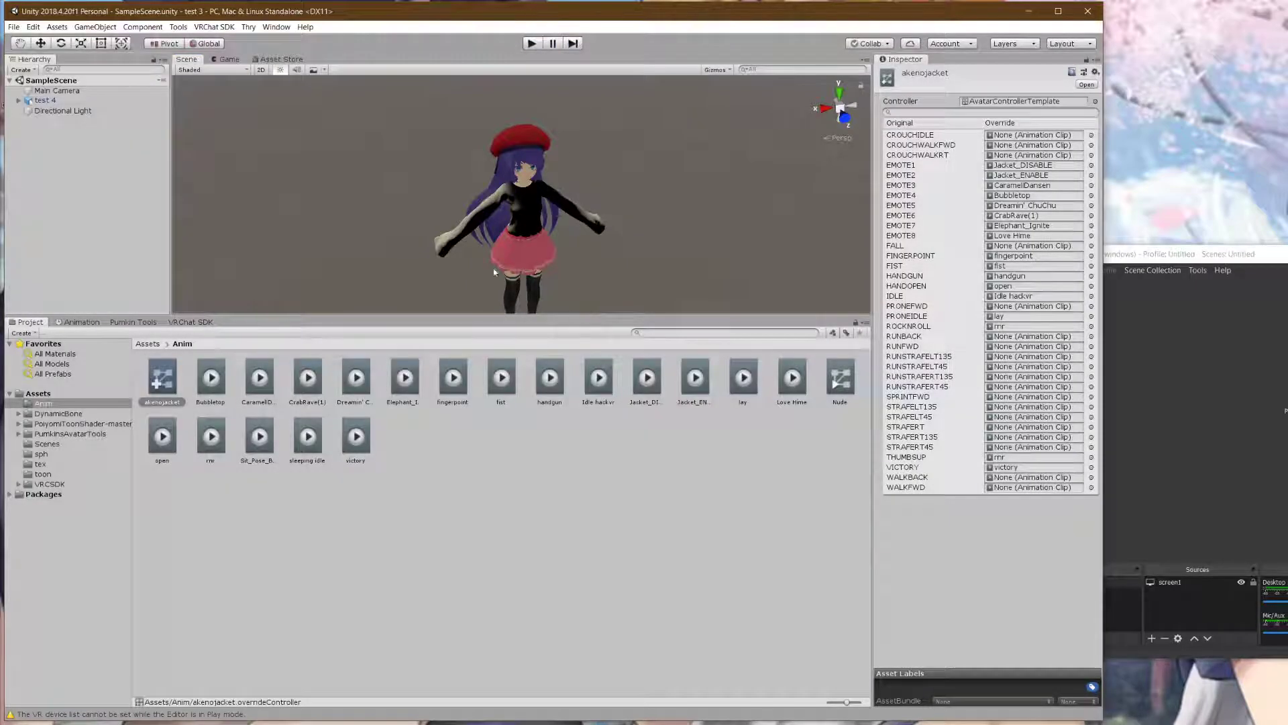
left_click(115, 101)
- Assign akenojacket to the Animator Controller and Custom Standing and Sitting Anims, then enter Play mode
left_click_drag(162, 377, 1025, 169)
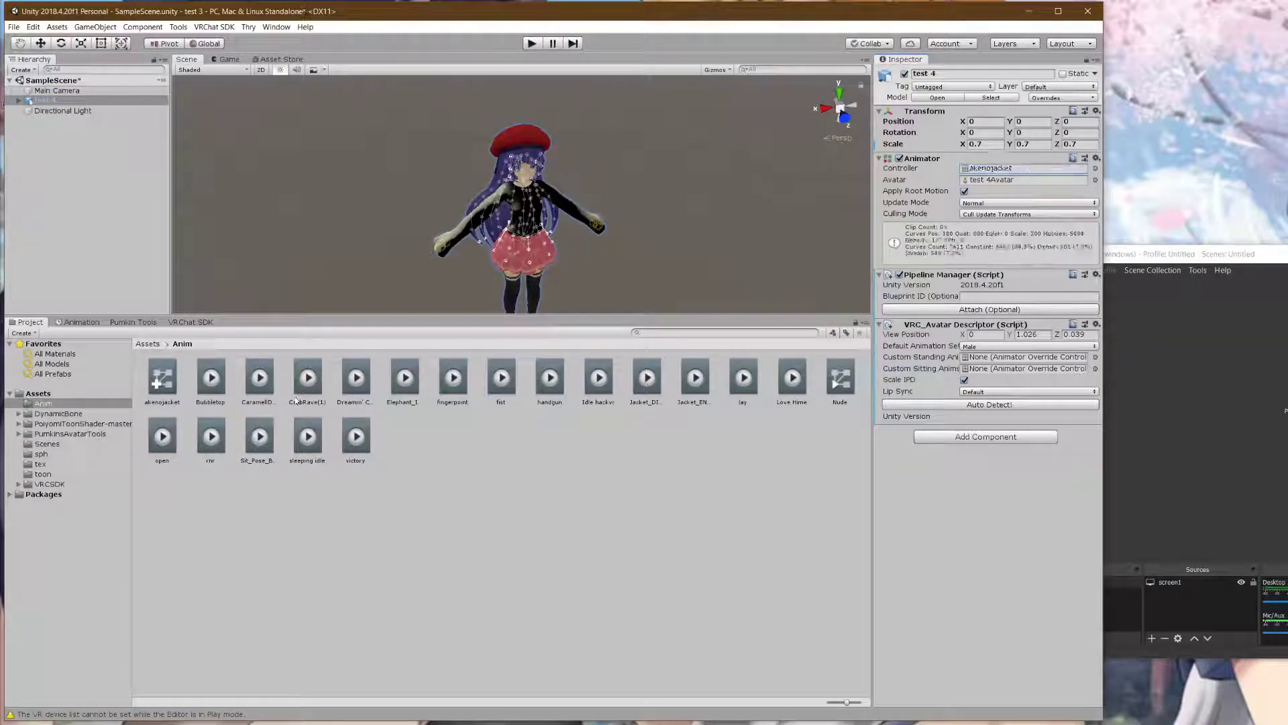
left_click_drag(162, 377, 1026, 356)
left_click_drag(162, 377, 1040, 371)
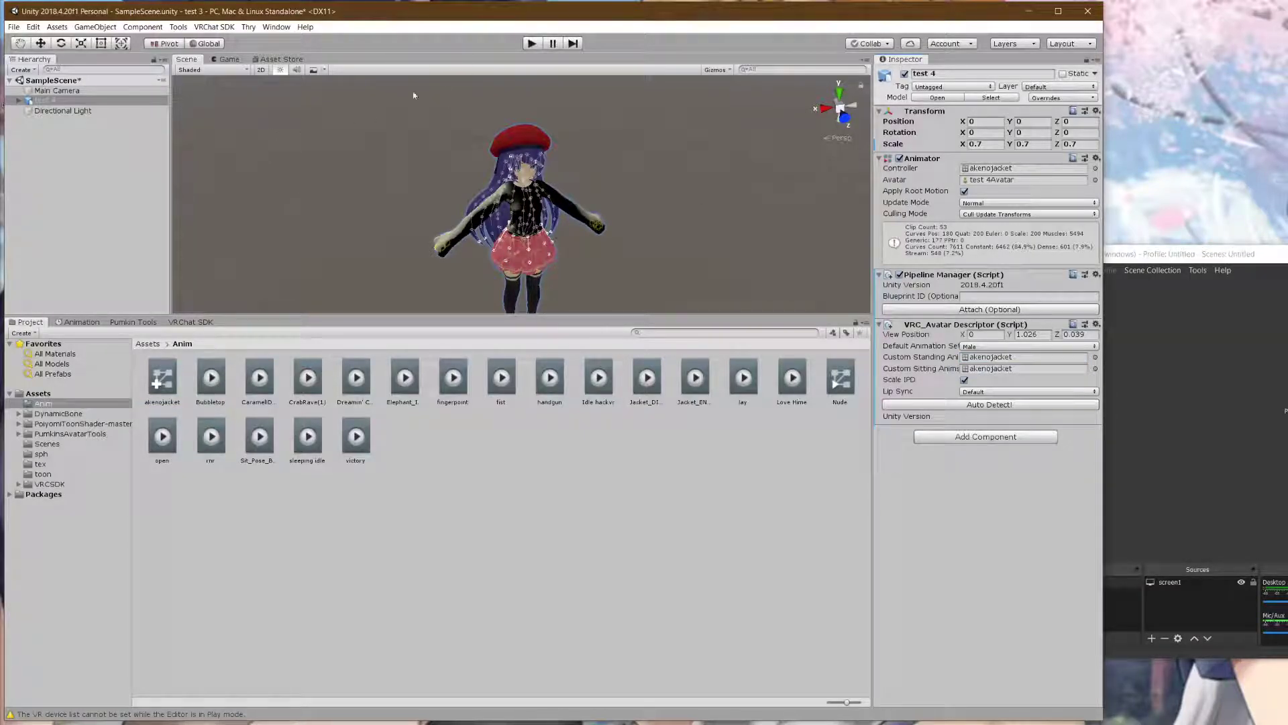
left_click(533, 44)
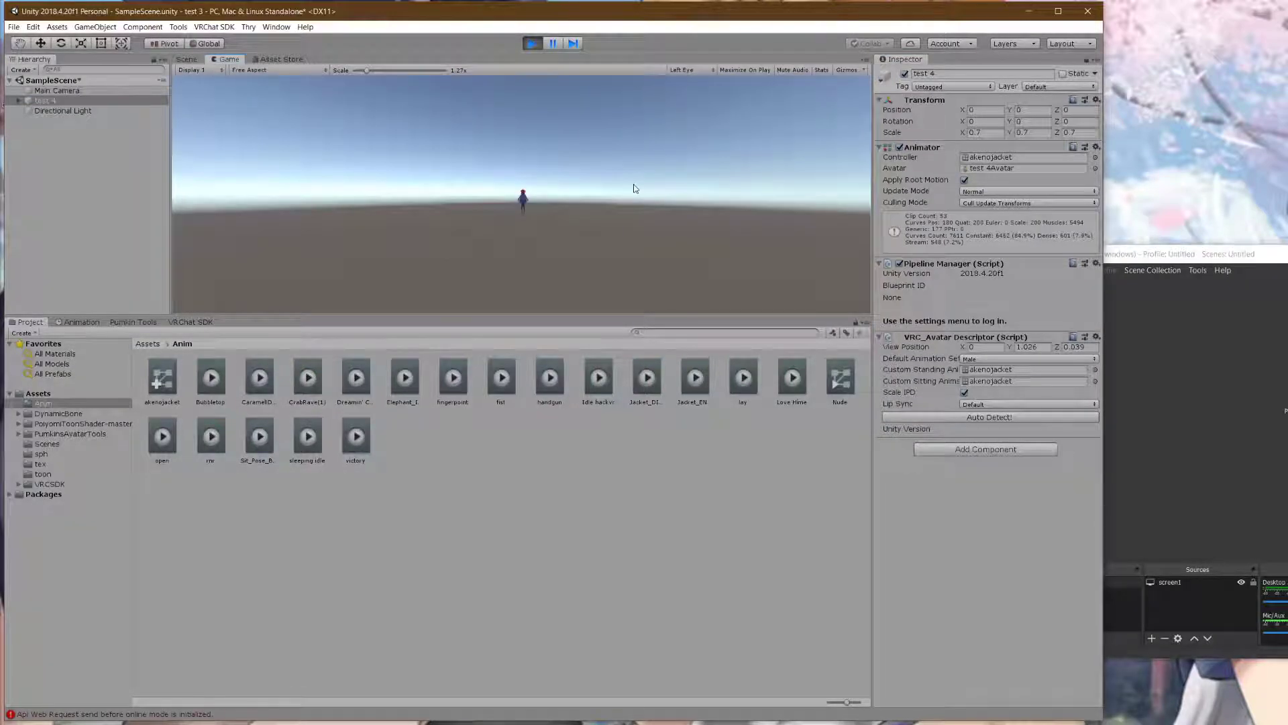
- View the playing avatar in the Scene and Game views, then open test 4's Animation timeline
left_click(196, 59)
middle_click_drag(609, 226, 592, 194)
right_click_drag(591, 195, 535, 170)
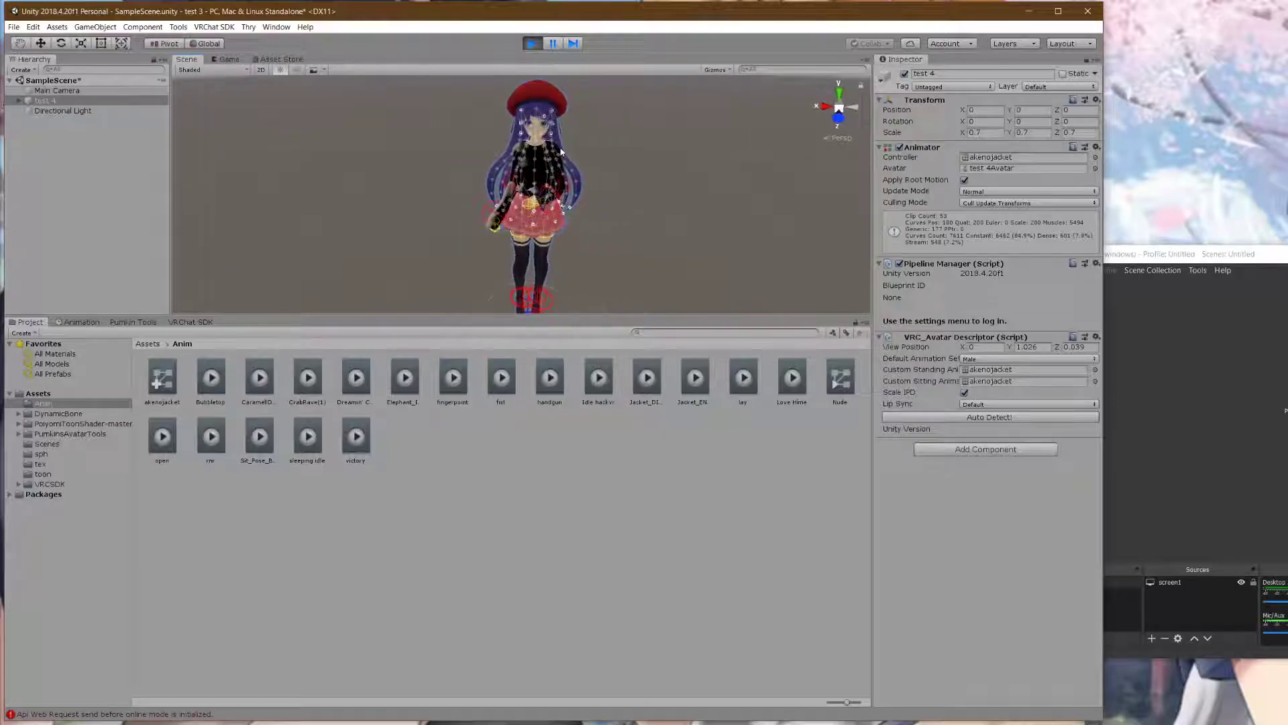
middle_click_drag(579, 146, 595, 150)
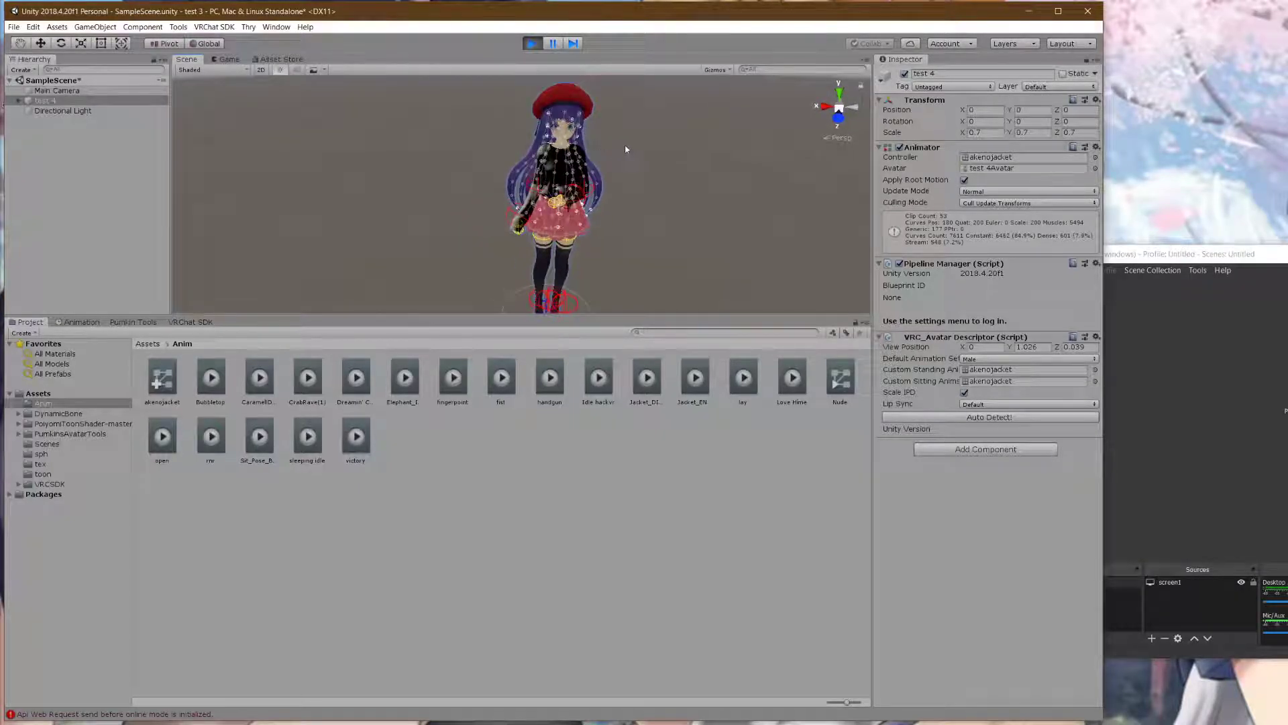
left_click(530, 159)
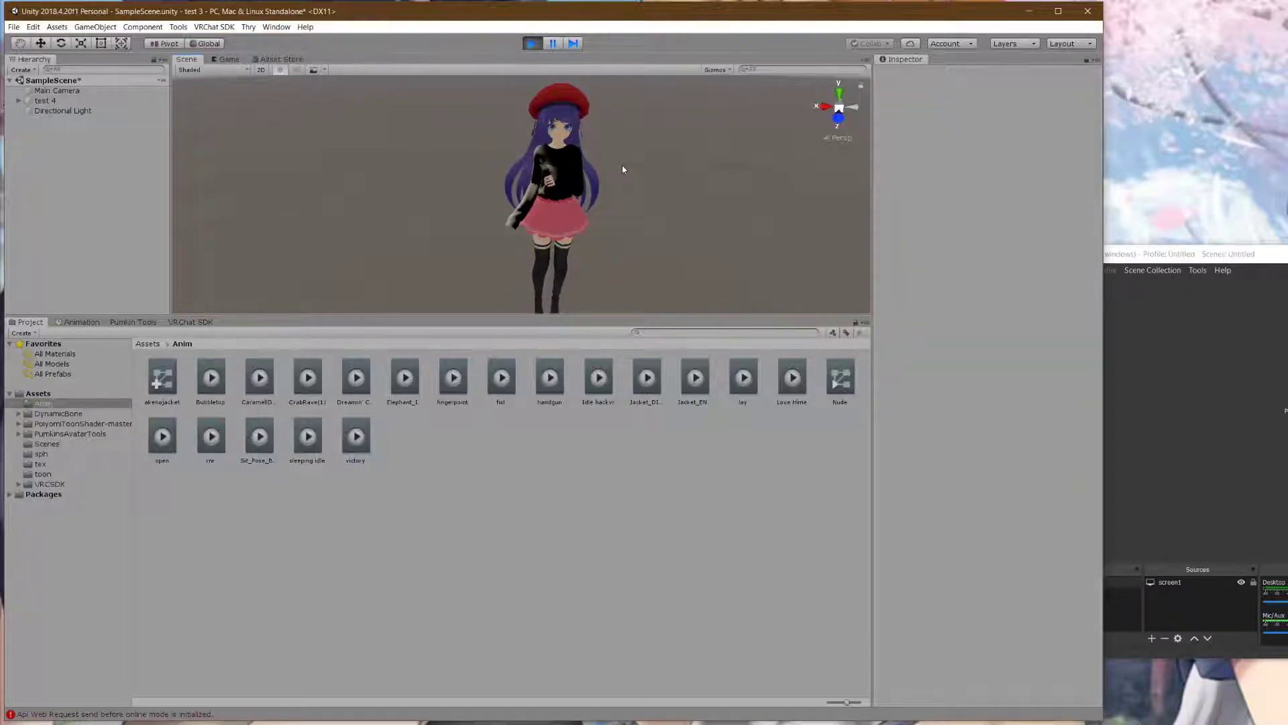
left_click(224, 59)
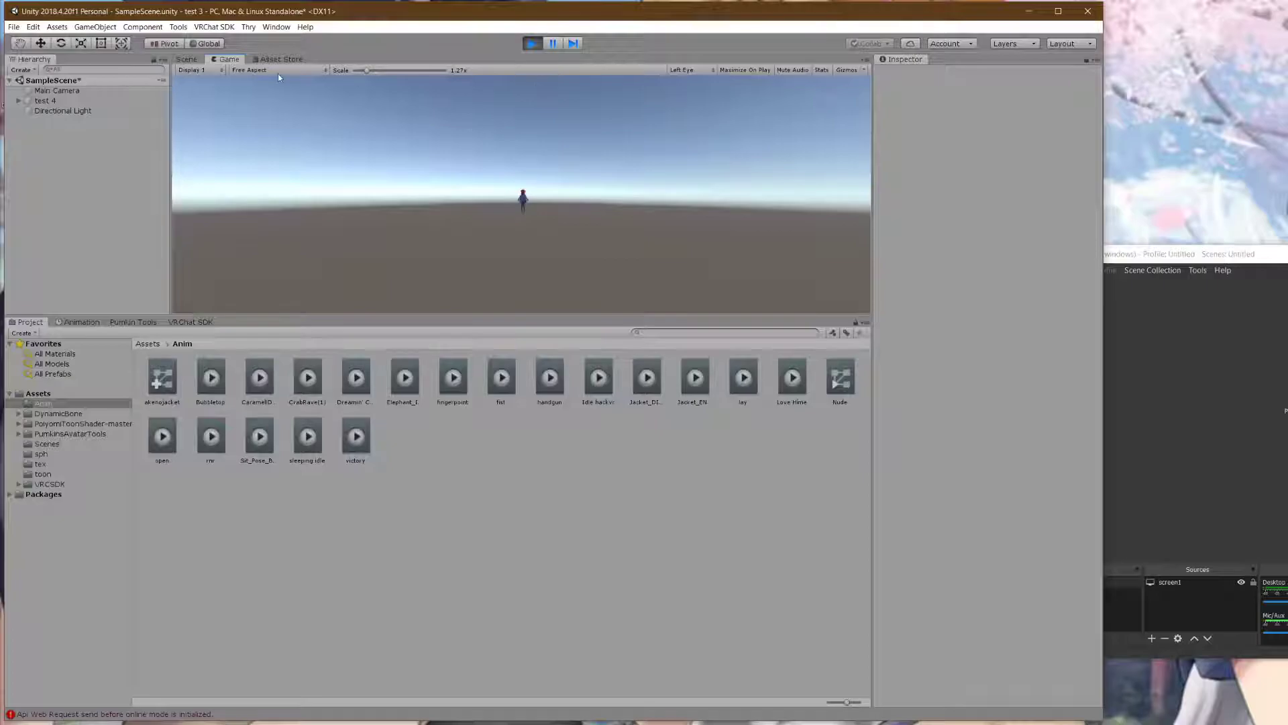
left_click(187, 60)
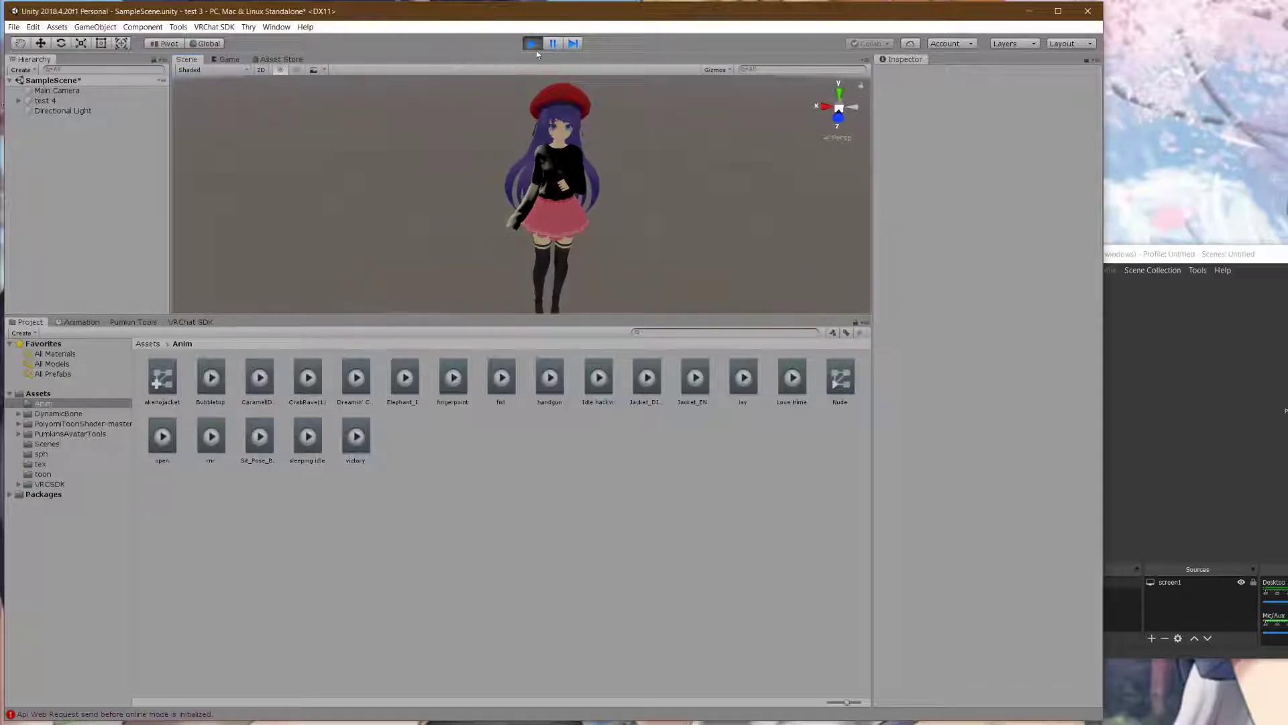
left_click(91, 323)
left_click(47, 101)
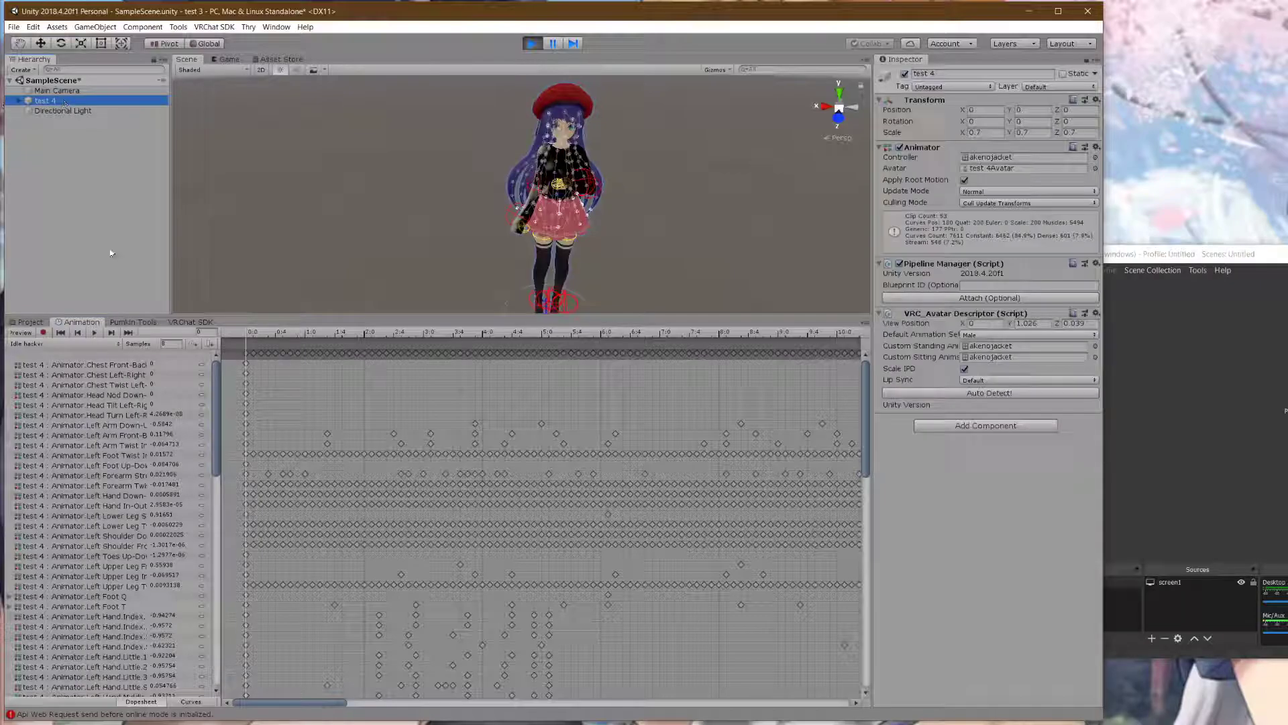
- Preview the Love Hime, lay and fingerpoint clips on the avatar from the Animation clip list
left_click(51, 343)
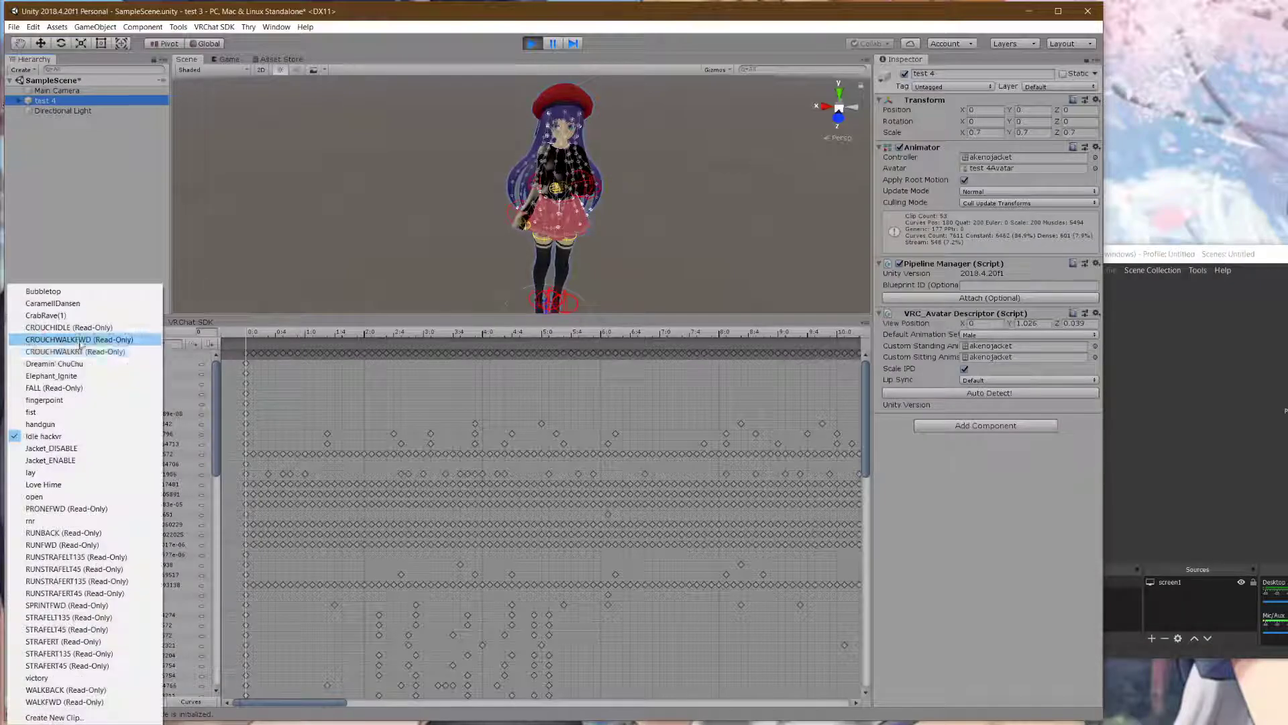
left_click(47, 484)
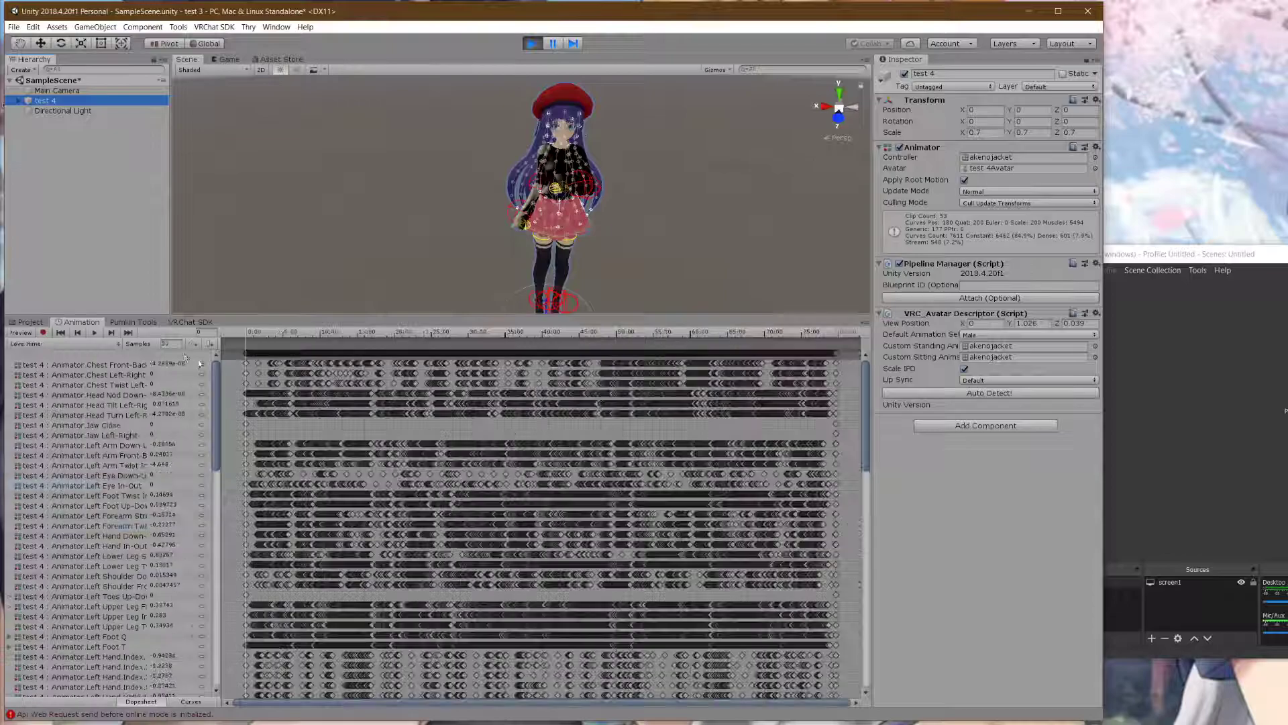
left_click(95, 333)
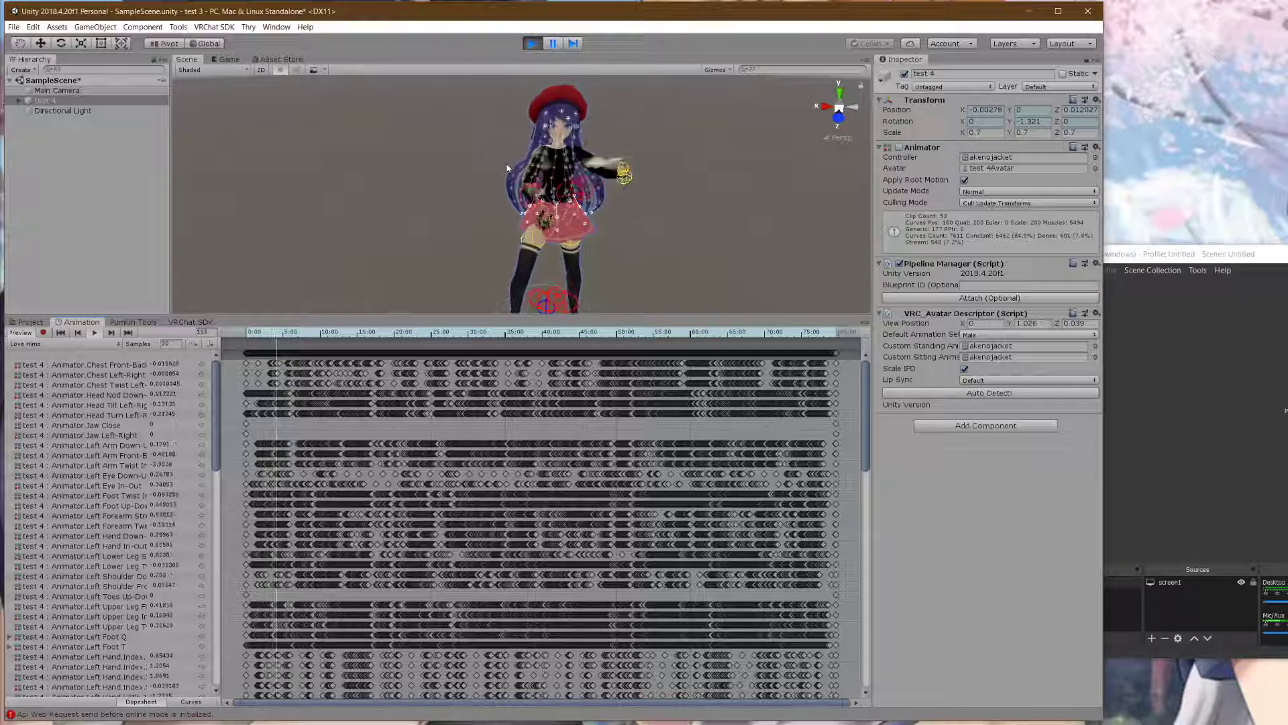
left_click(92, 344)
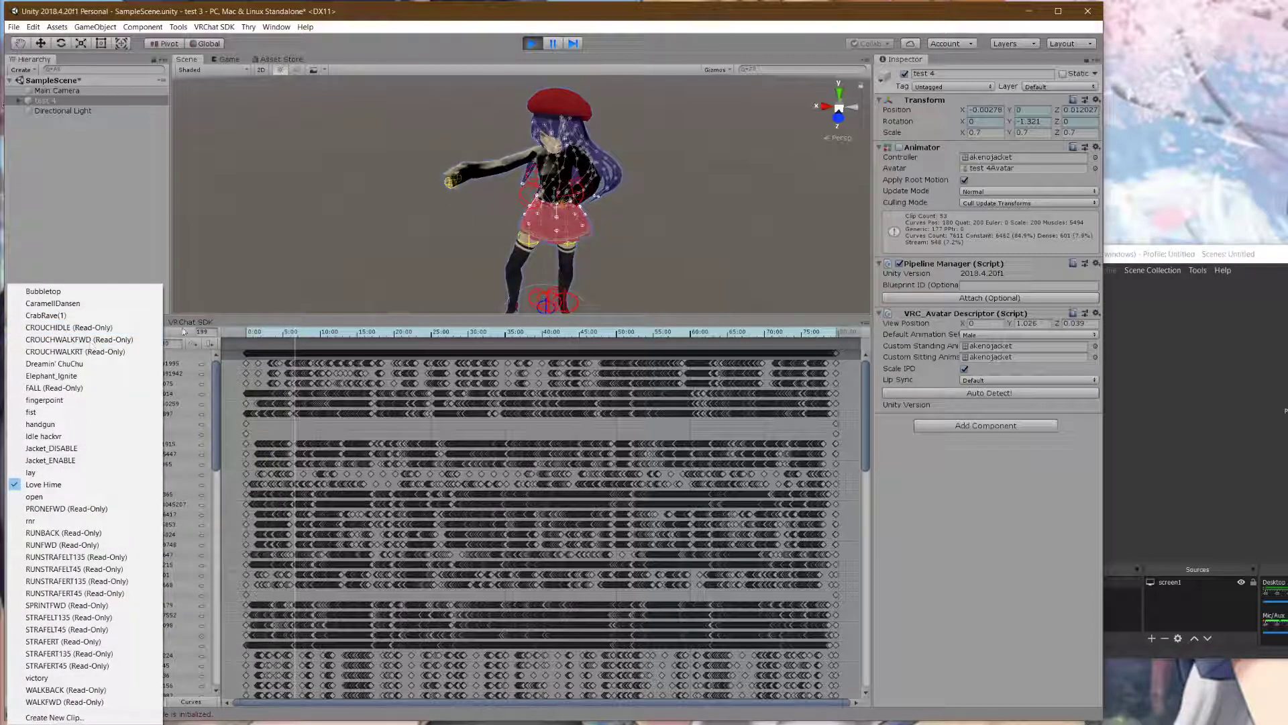
left_click(61, 473)
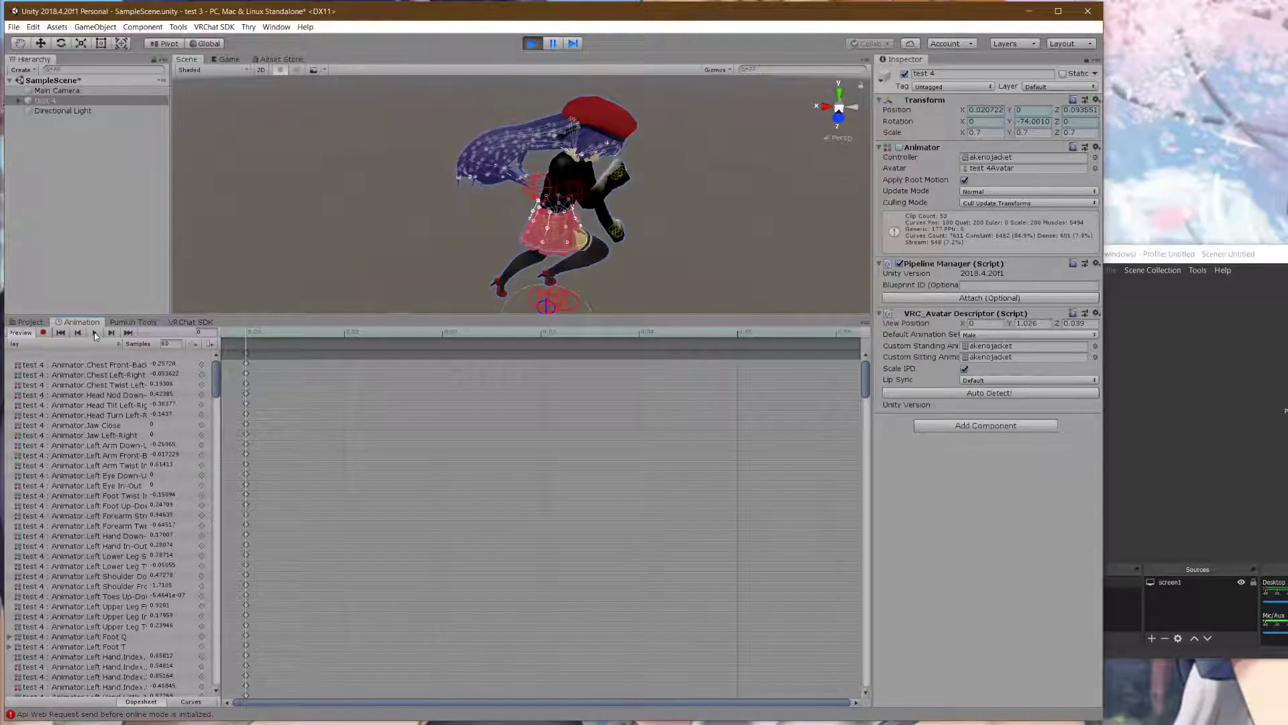
left_click(79, 345)
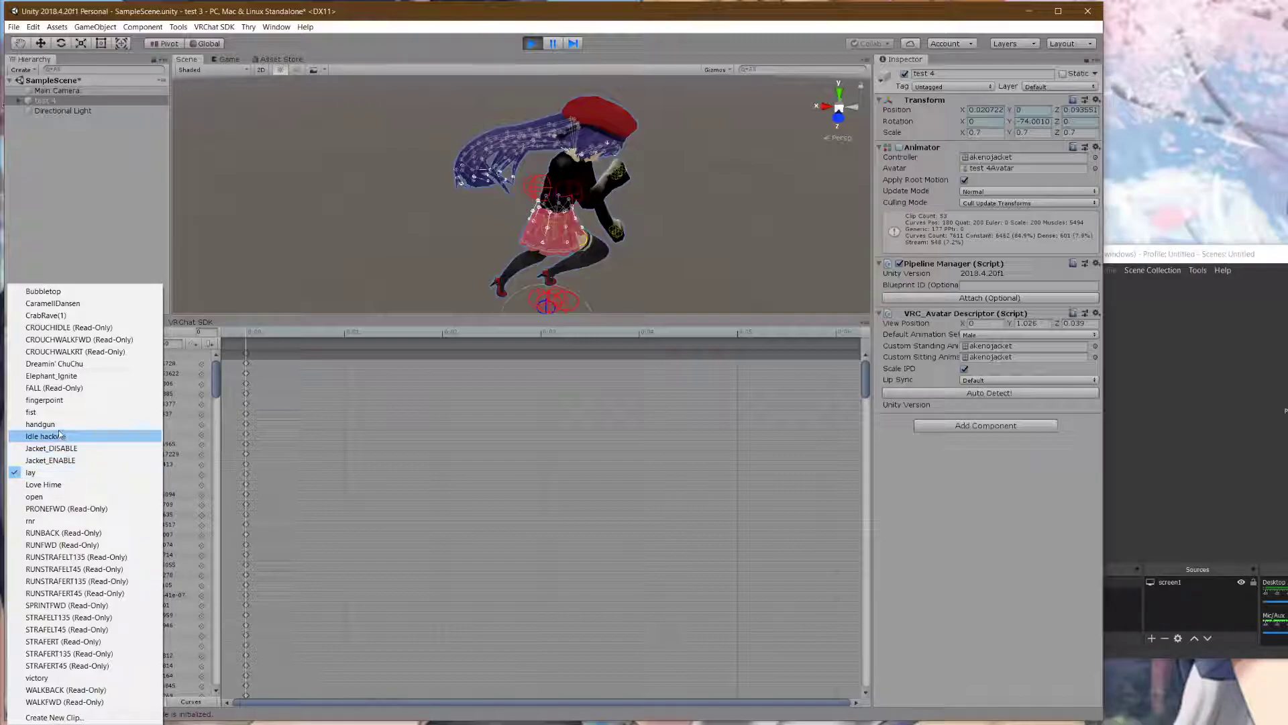
left_click(62, 400)
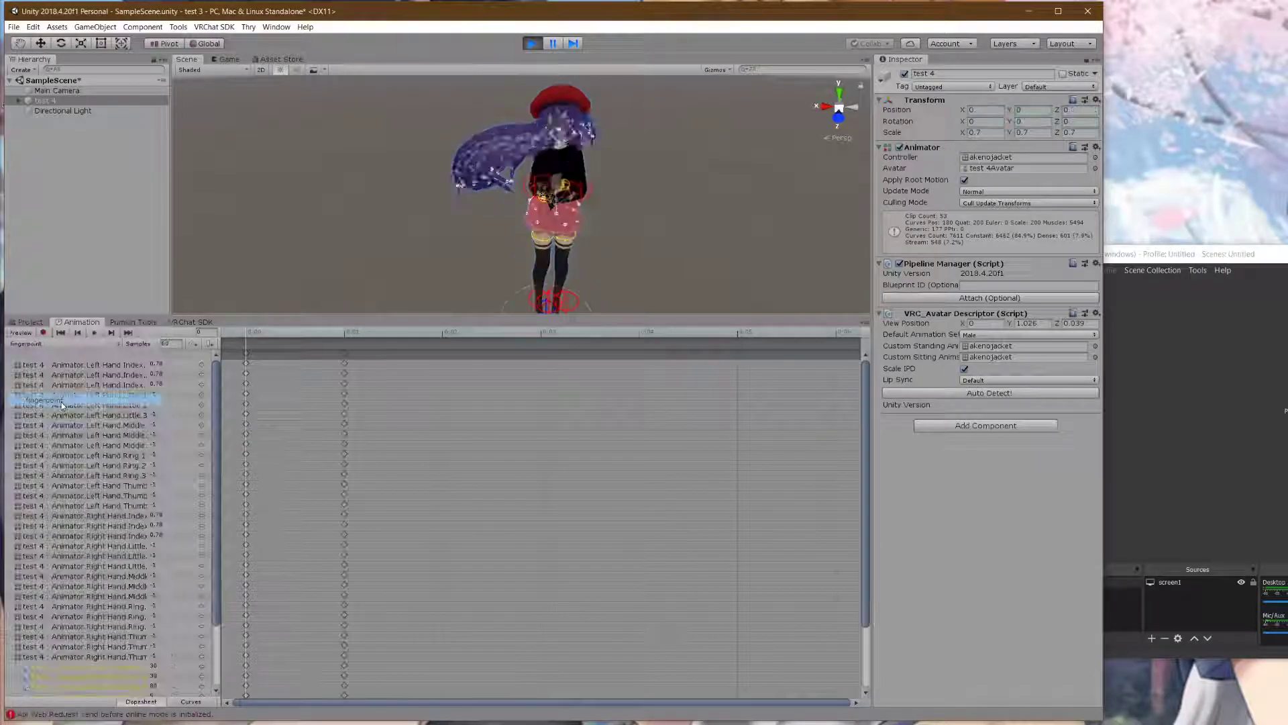
- Orbit and zoom the Scene view to inspect the fingerpoint pose and the character's face
scroll(428, 212, "up", 3)
scroll(454, 187, "down", 3)
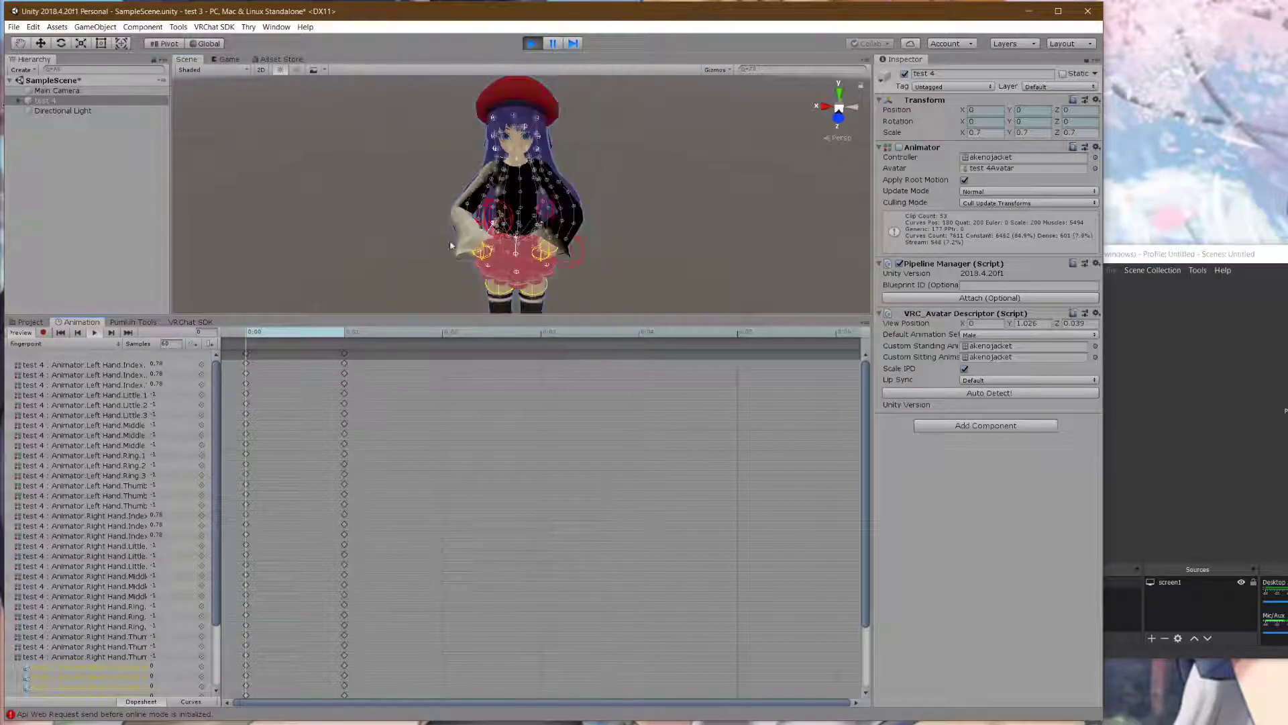
middle_click_drag(627, 245, 626, 224)
right_click_drag(627, 224, 621, 238)
middle_click_drag(620, 238, 683, 197)
right_click_drag(683, 197, 779, 199)
middle_click_drag(656, 189, 638, 242)
scroll(709, 195, "up", 3)
scroll(503, 212, "up", 3)
middle_click_drag(504, 212, 535, 185)
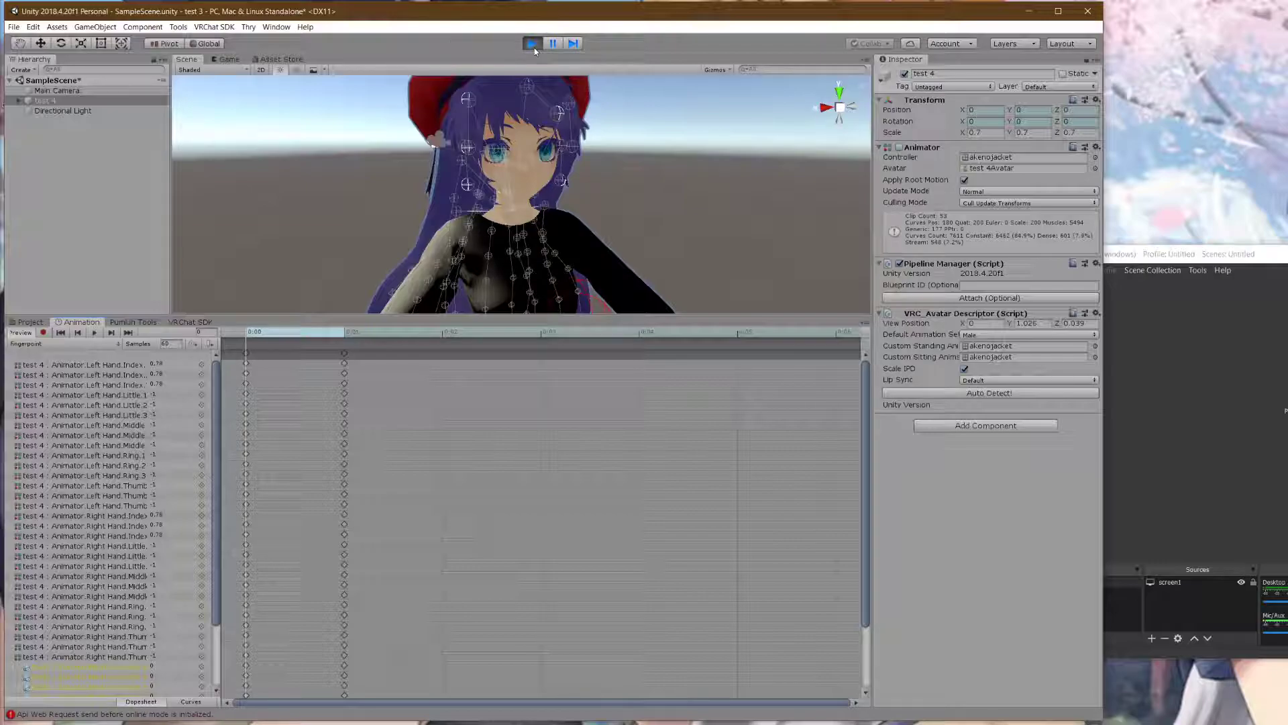
scroll(654, 164, "down", 5)
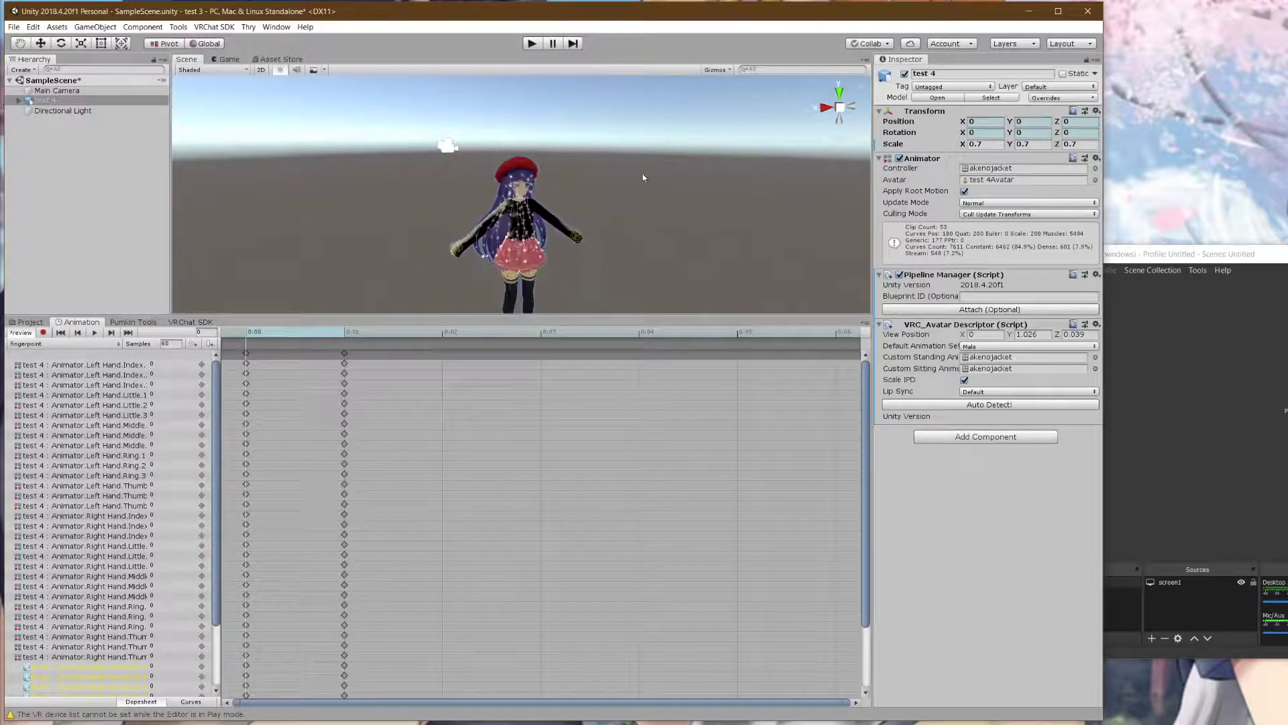
- Expand test 4 > Armature in the Hierarchy and select the Hips bone
key("ctrl+5")
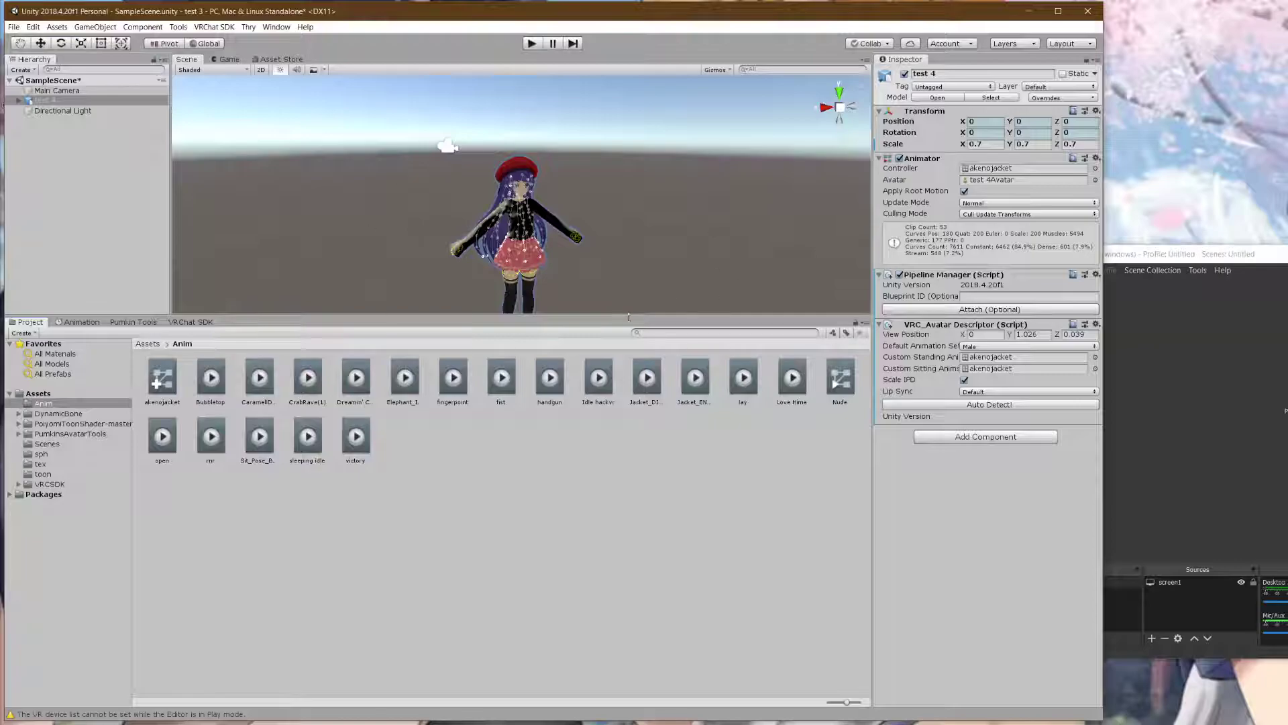
scroll(729, 201, "up", 5)
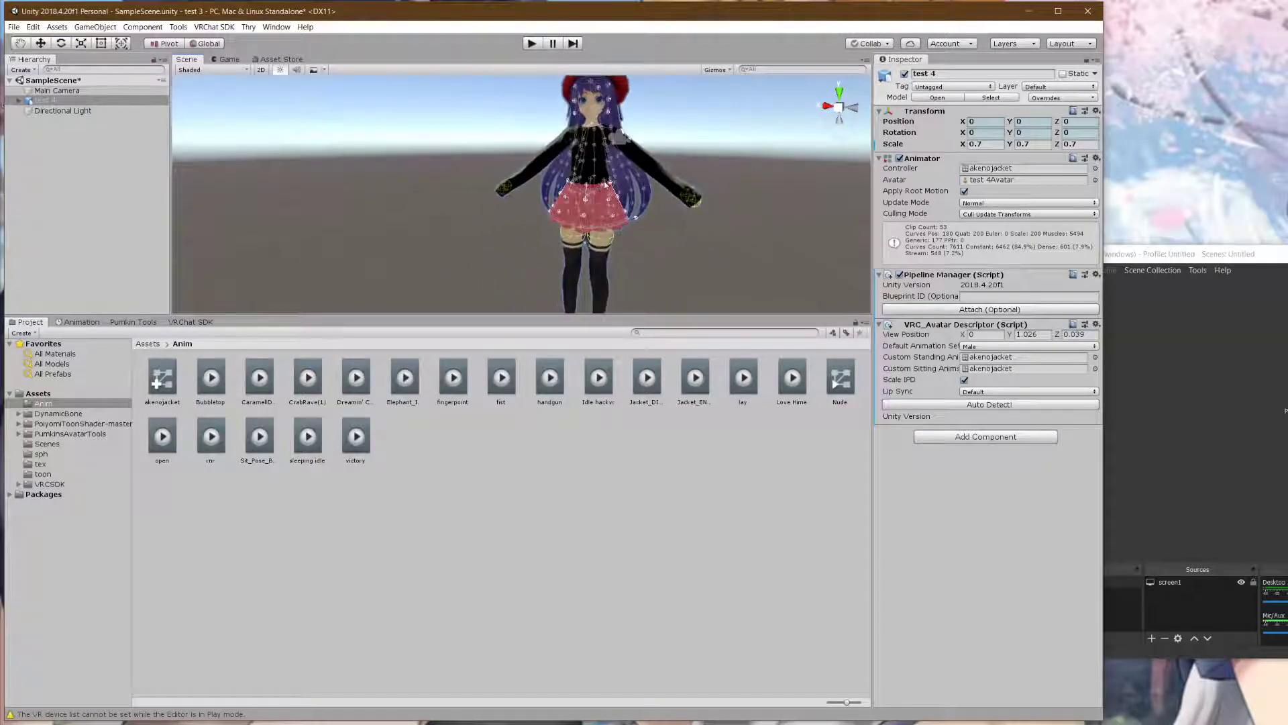
scroll(603, 186, "down", 3)
left_click(670, 183)
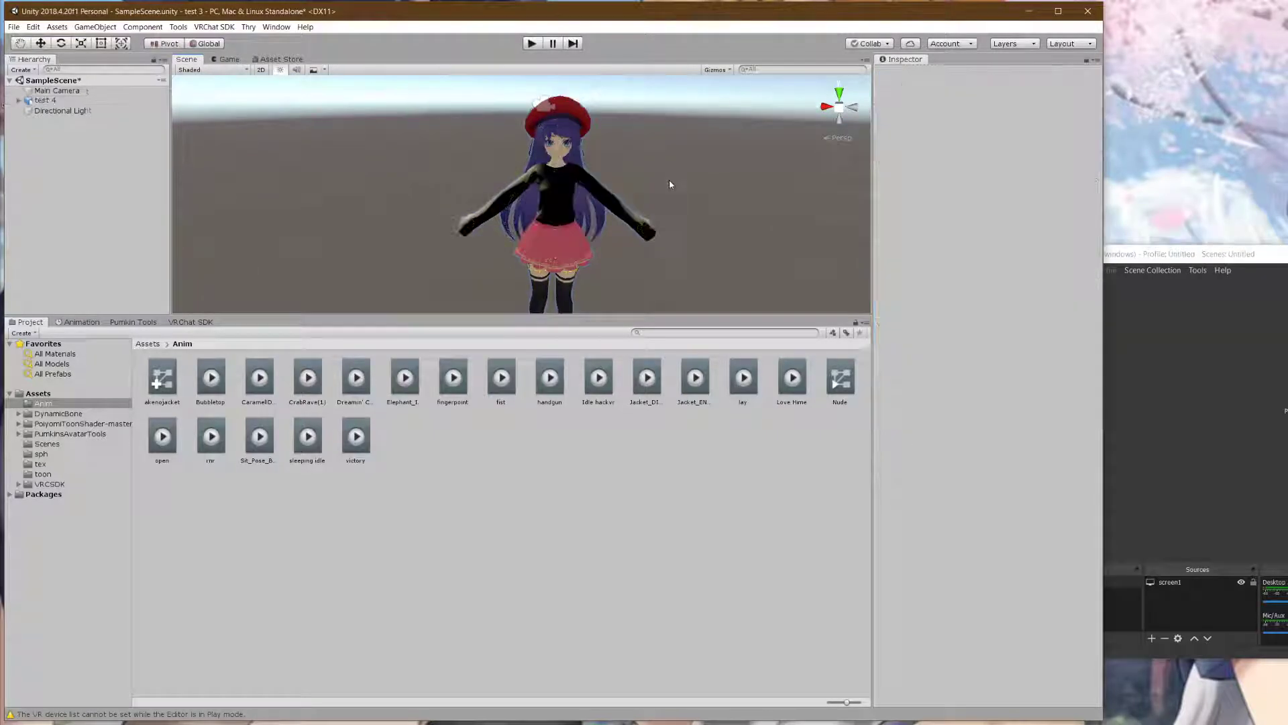
left_click(18, 101)
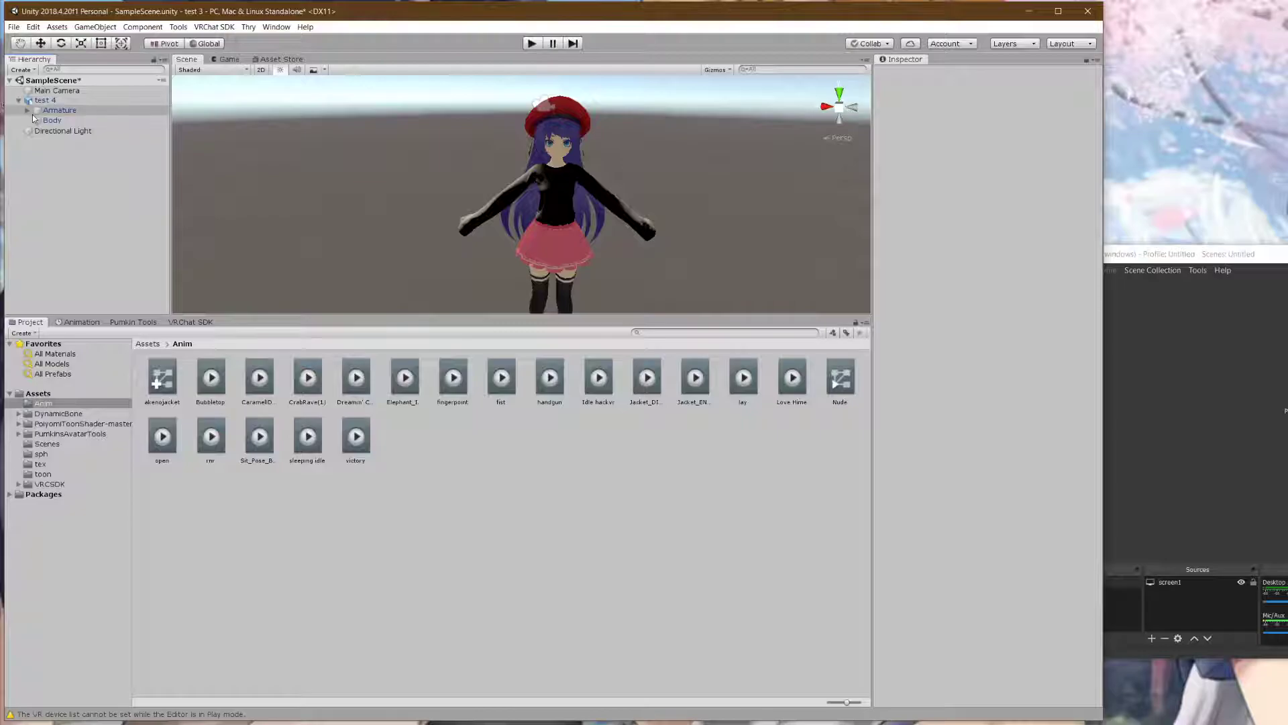
left_click(27, 110)
left_click(59, 120)
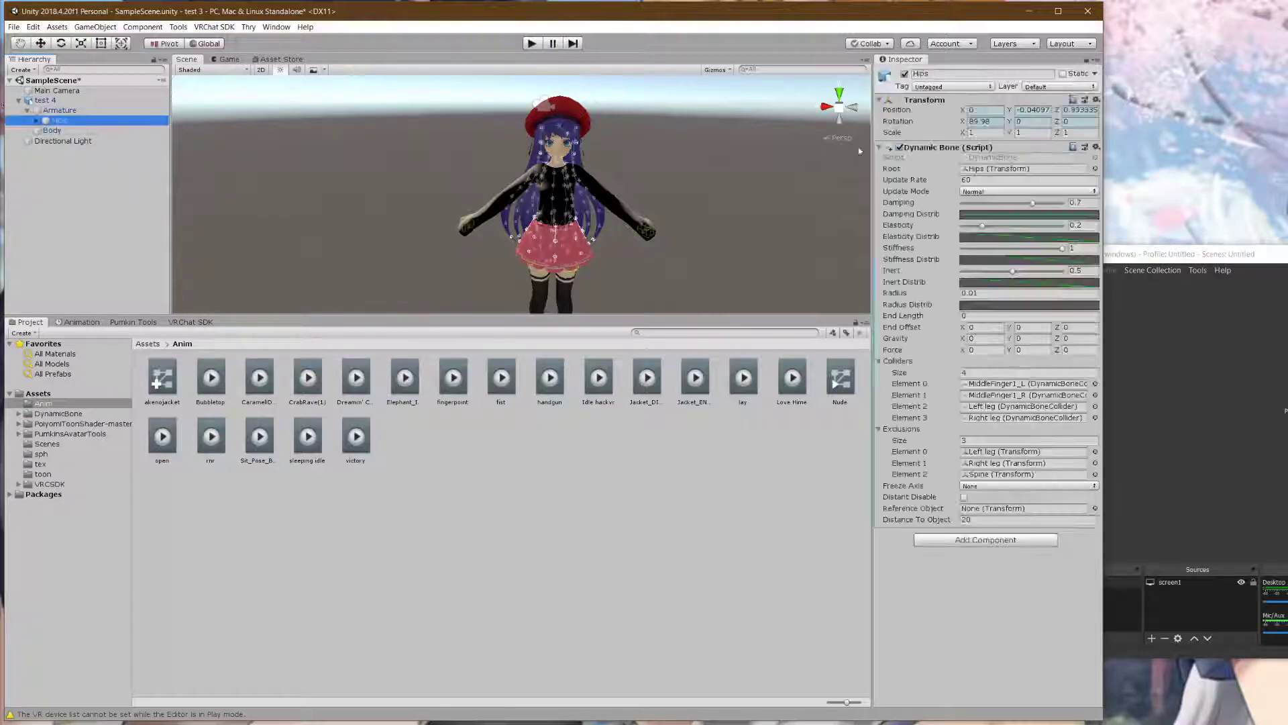
- Check the Hips Dynamic Bone update rate, then save the scene with File > Save
left_click(1005, 180)
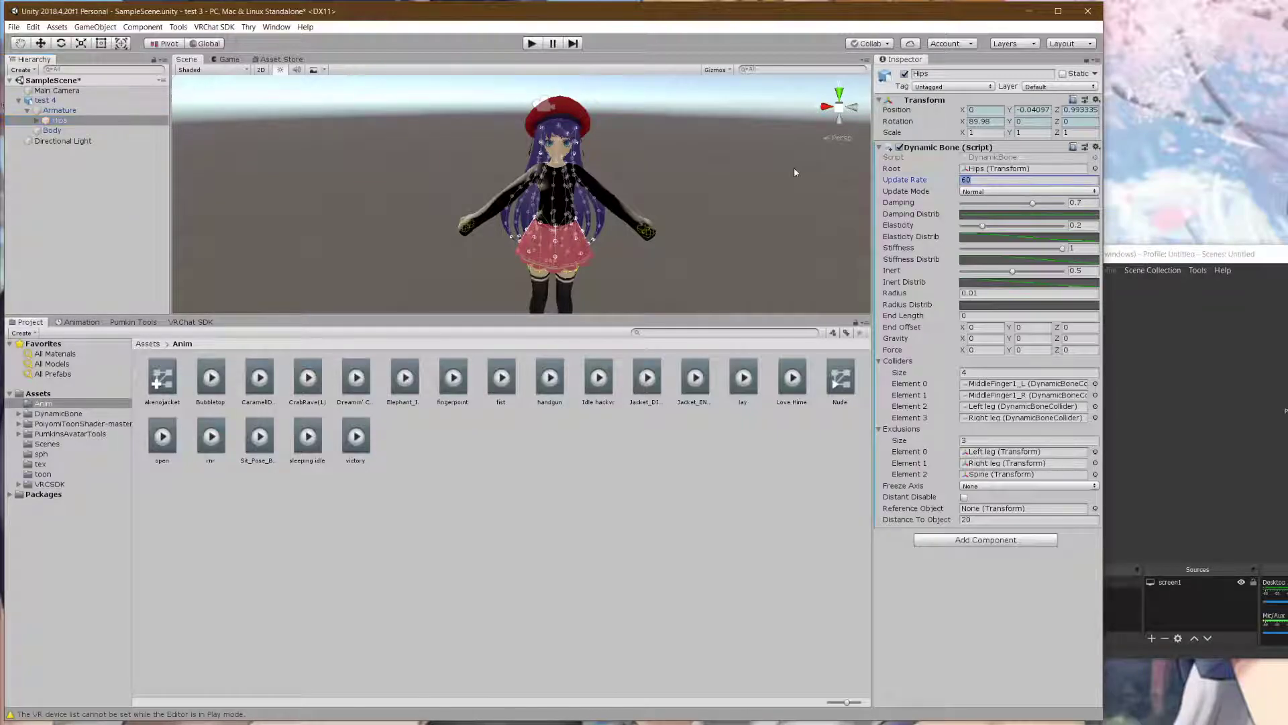
left_click(756, 226)
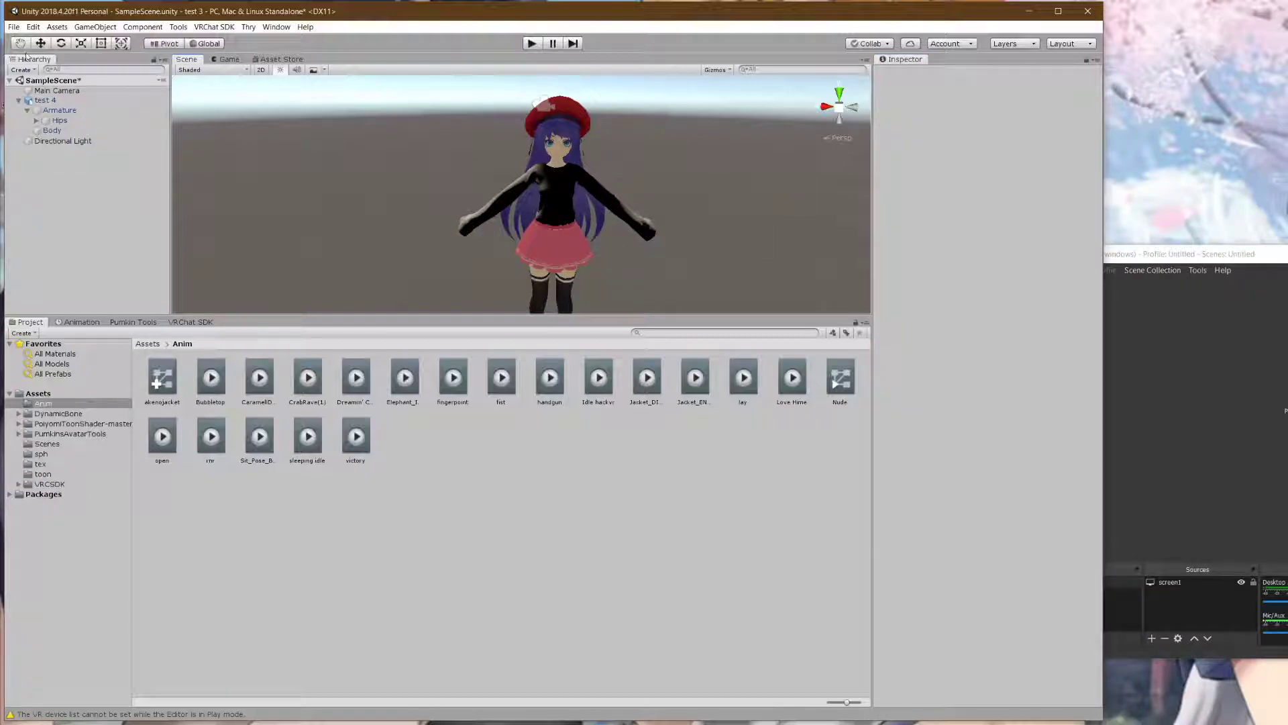
left_click(13, 27)
left_click(40, 75)
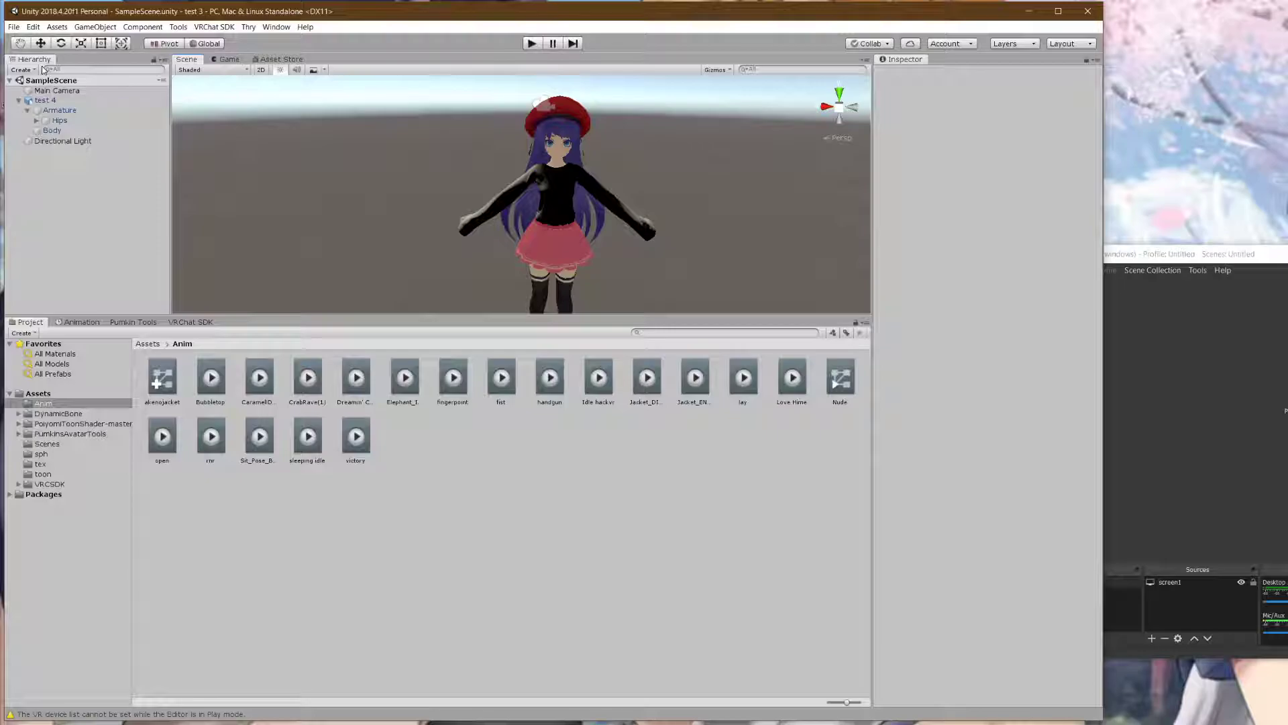
- Set the Hips Dynamic Bone Update Rate to 60 and show the top-level Assets folder
left_click(59, 120)
left_click(987, 180)
type("60")
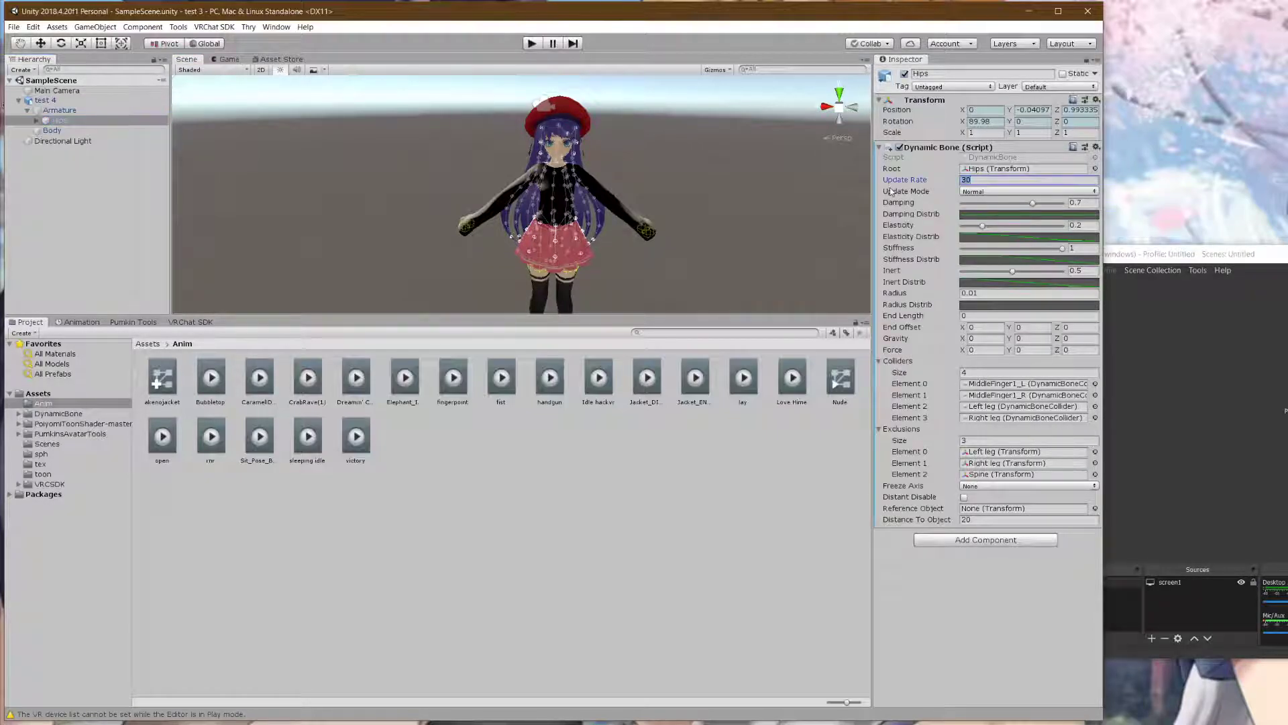
left_click(815, 216)
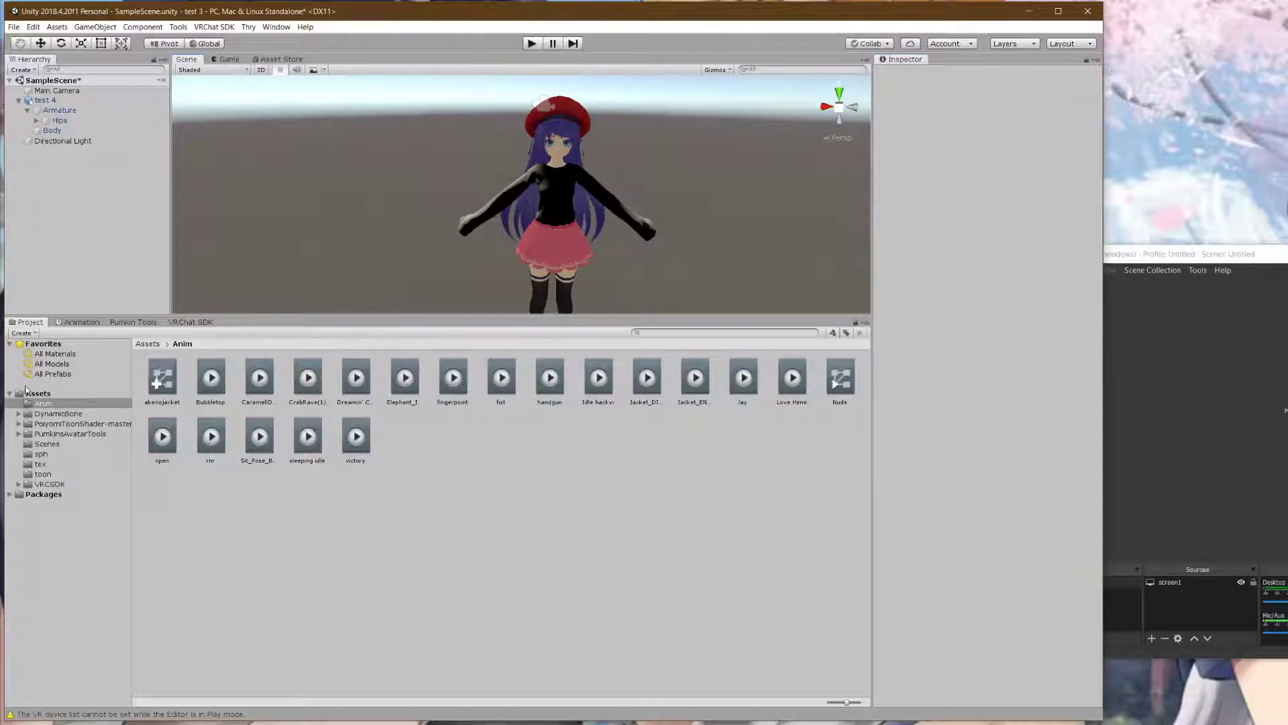
left_click(44, 394)
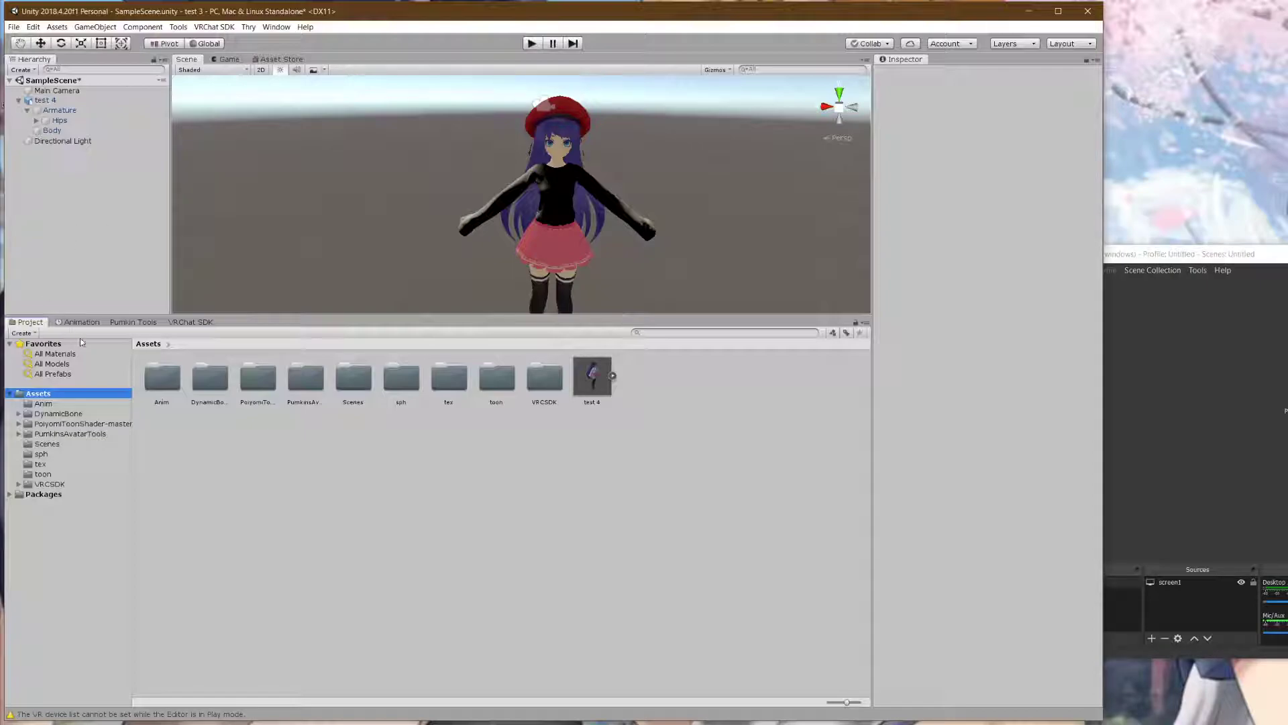
- Bring up the VRChat SDK panel with the avatar's build and performance info
left_click(114, 322)
left_click(87, 323)
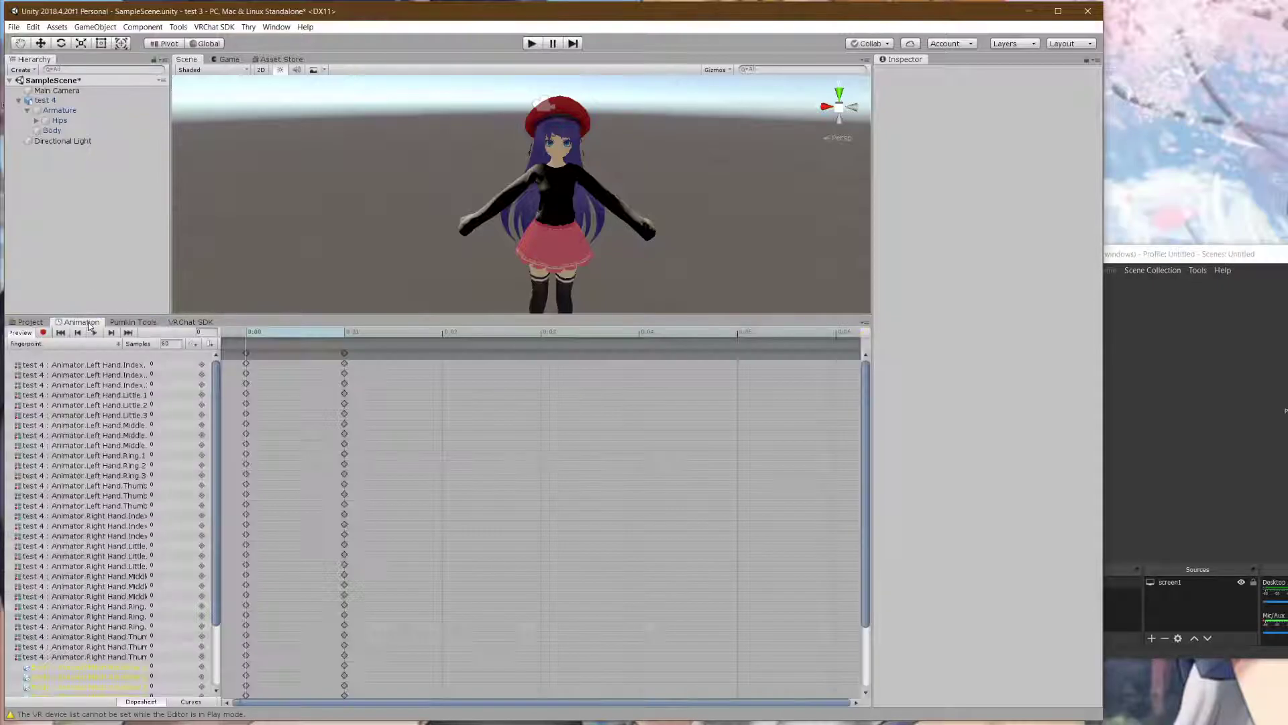
left_click(189, 323)
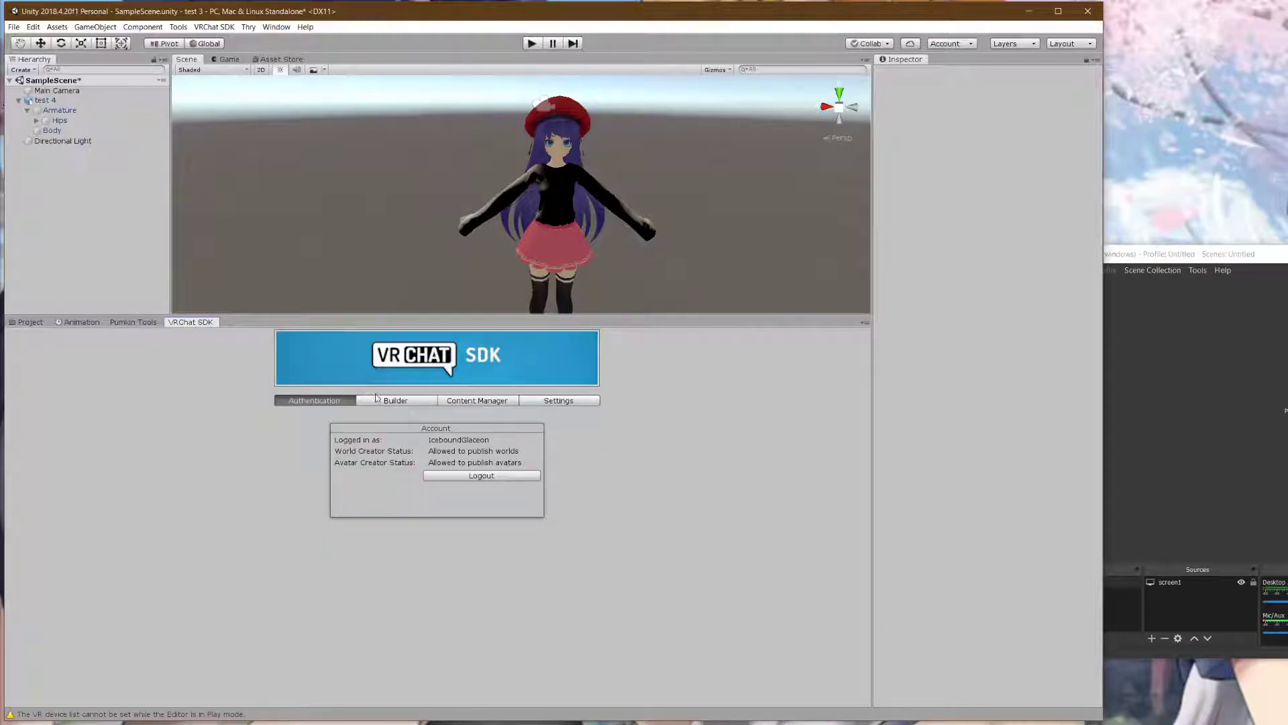
left_click(405, 401)
- Browse the avatars already uploaded in Content Manager, then return to test 4's Builder page
left_click(473, 403)
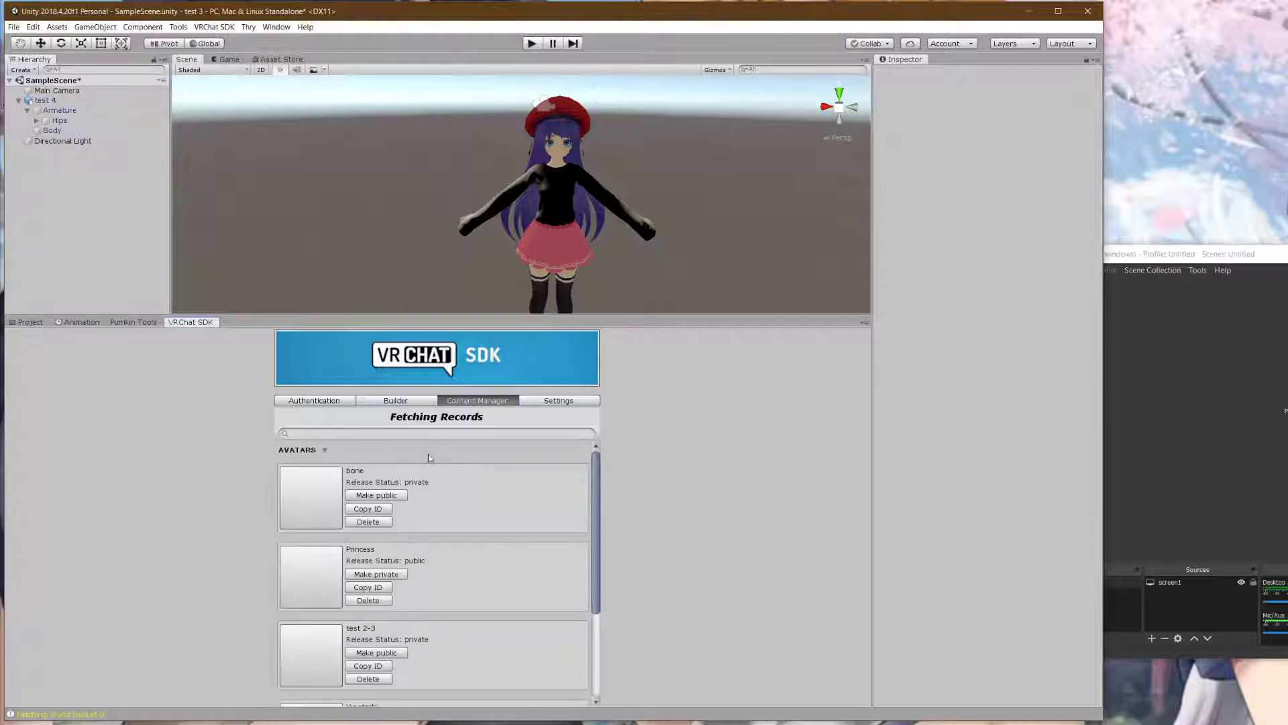
scroll(387, 530, "up", 3)
scroll(362, 543, "down", 5)
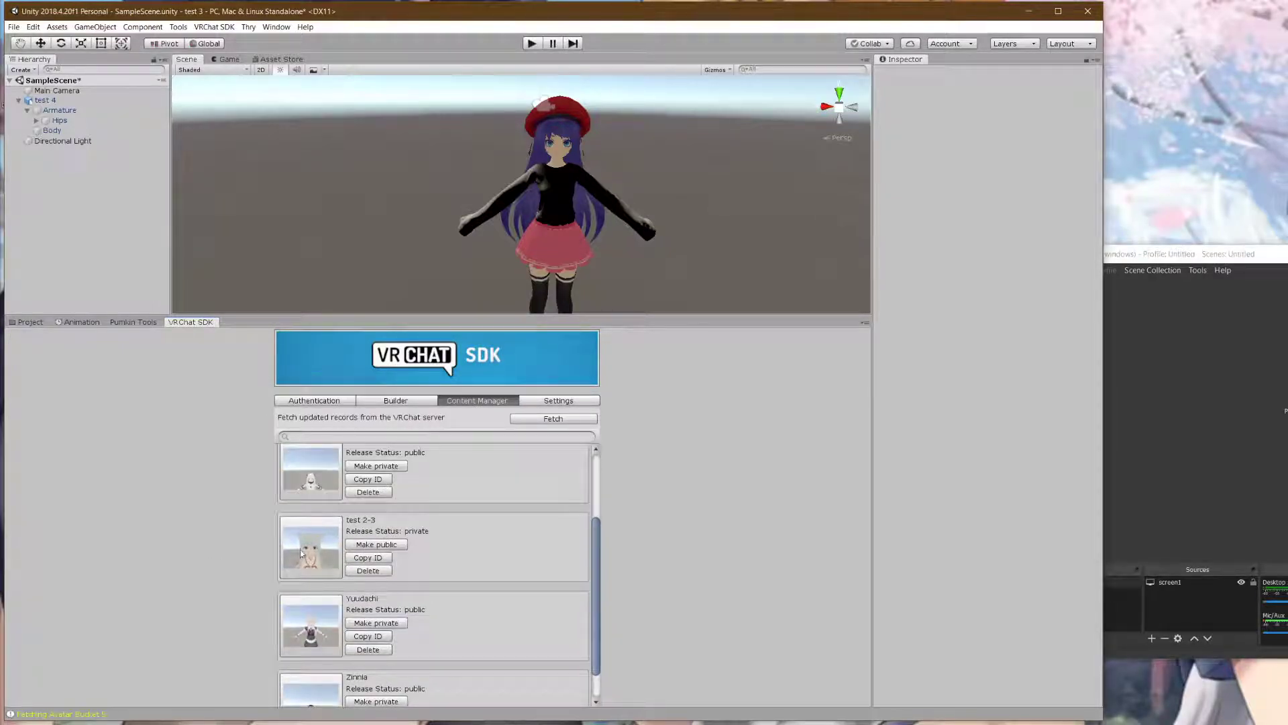
scroll(358, 530, "up", 3)
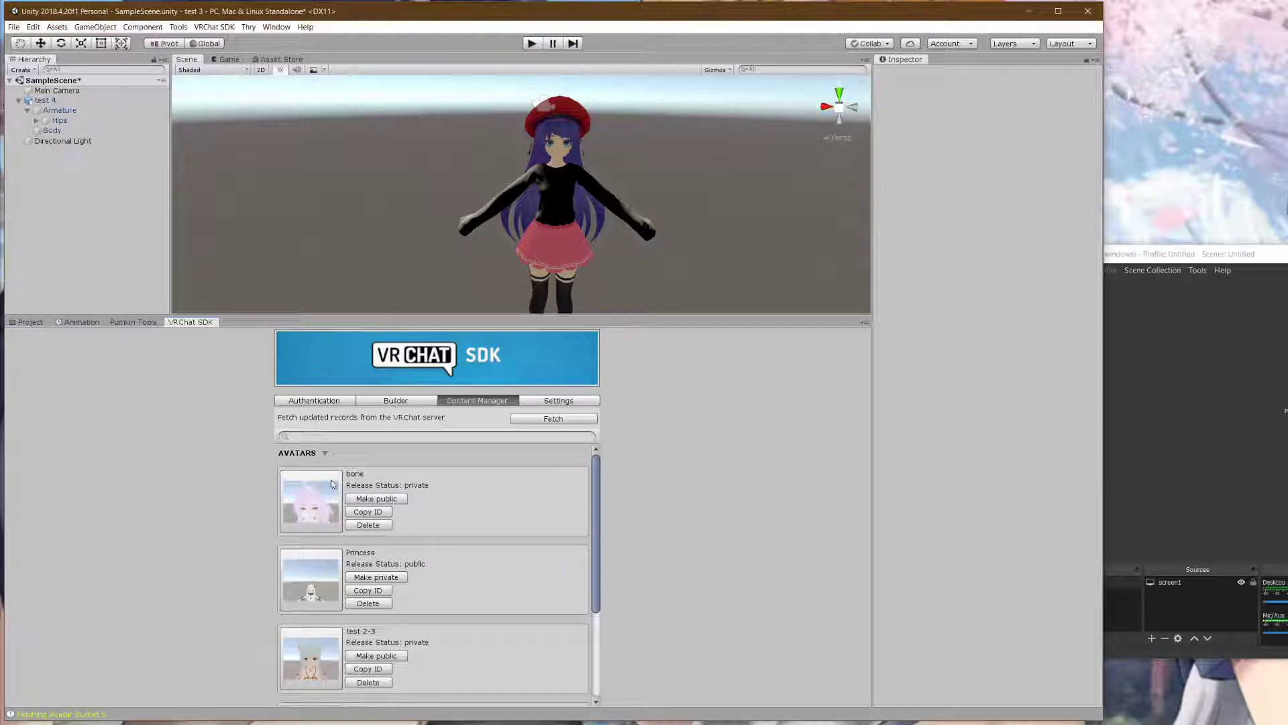
scroll(307, 510, "down", 5)
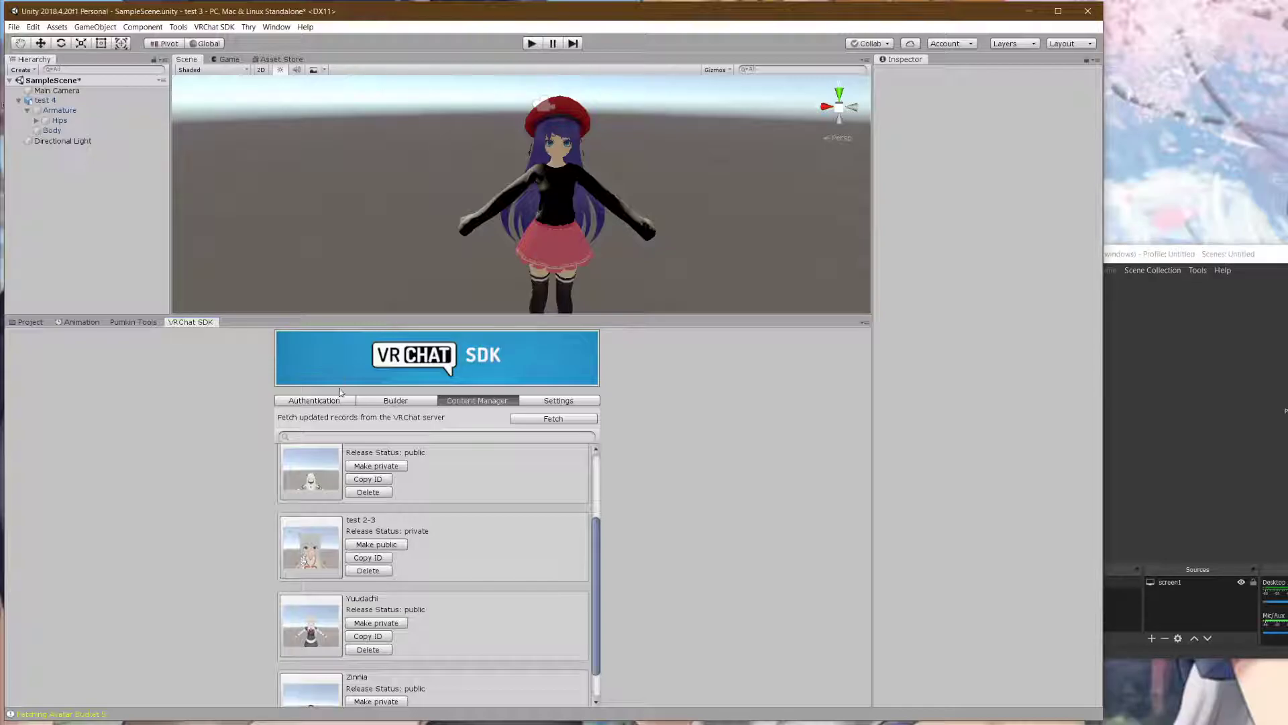
left_click(395, 400)
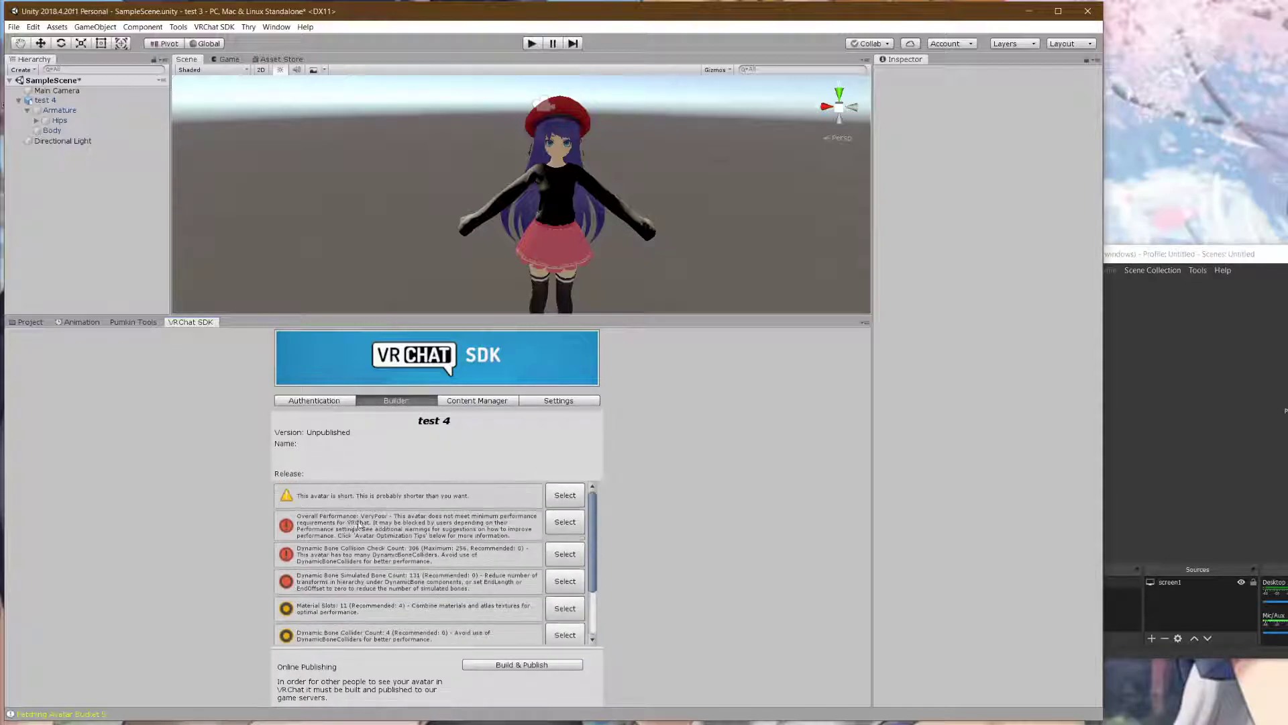
- Review the Builder warnings and start Build & Publish for the test 4 avatar
scroll(409, 598, "down", 3)
left_click(496, 665)
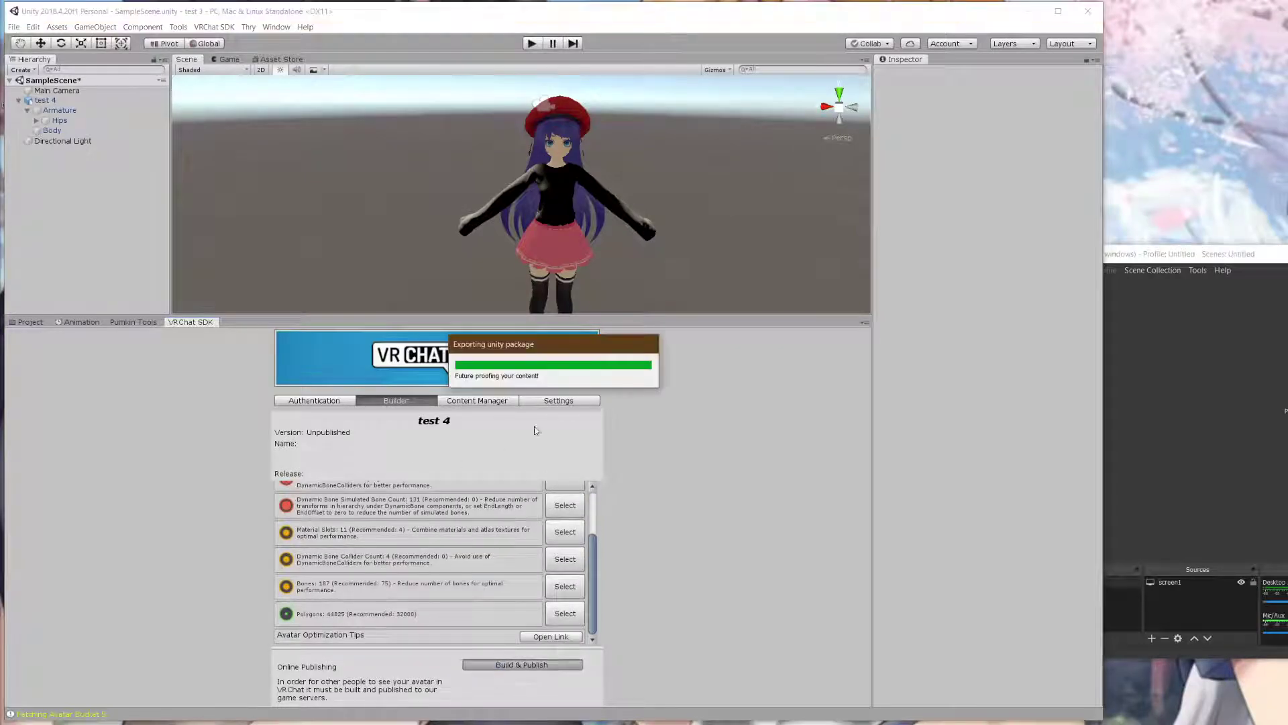
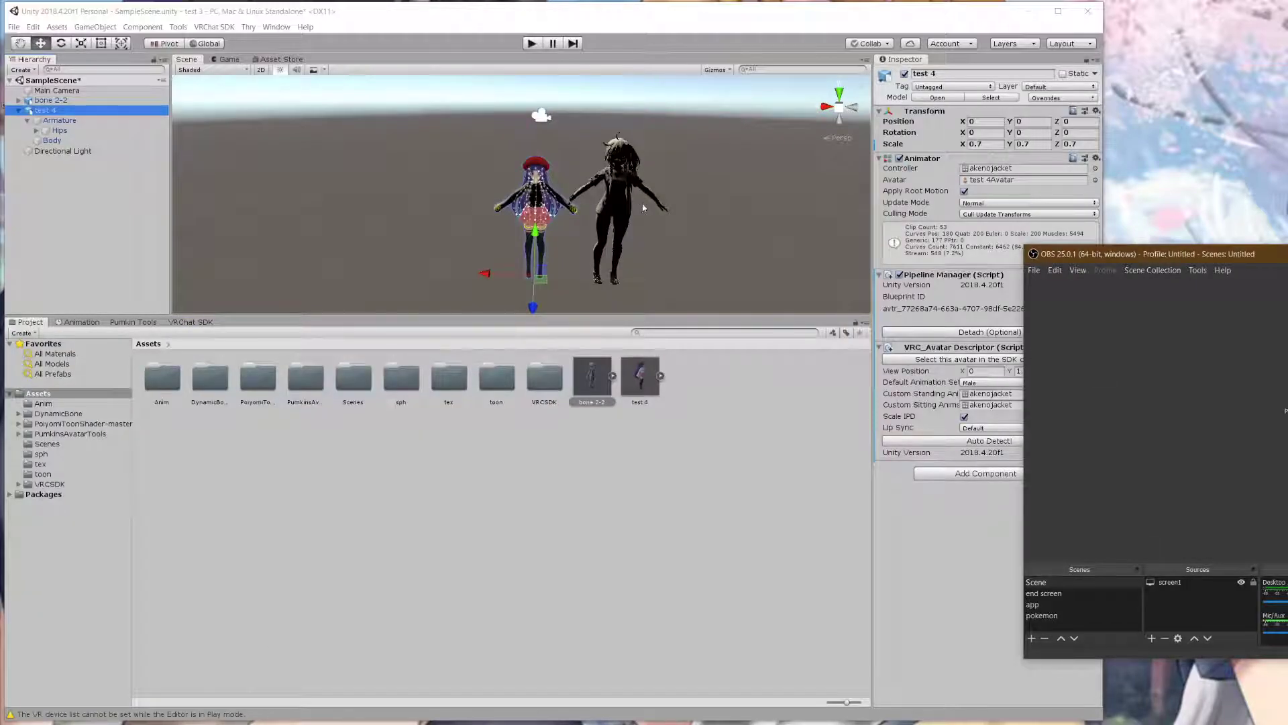
- Select the test 4 avatar and set its Transform scale to 1, 1, 1
scroll(641, 204, "up", 4)
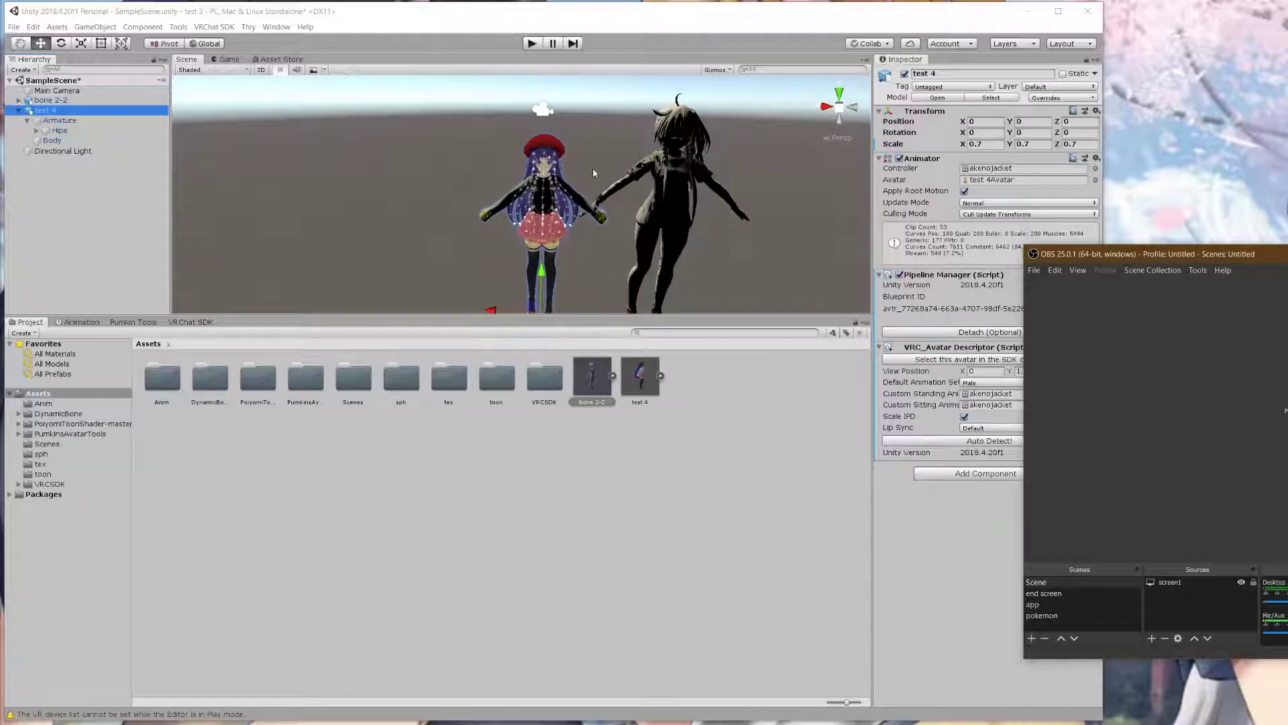
left_click(658, 147)
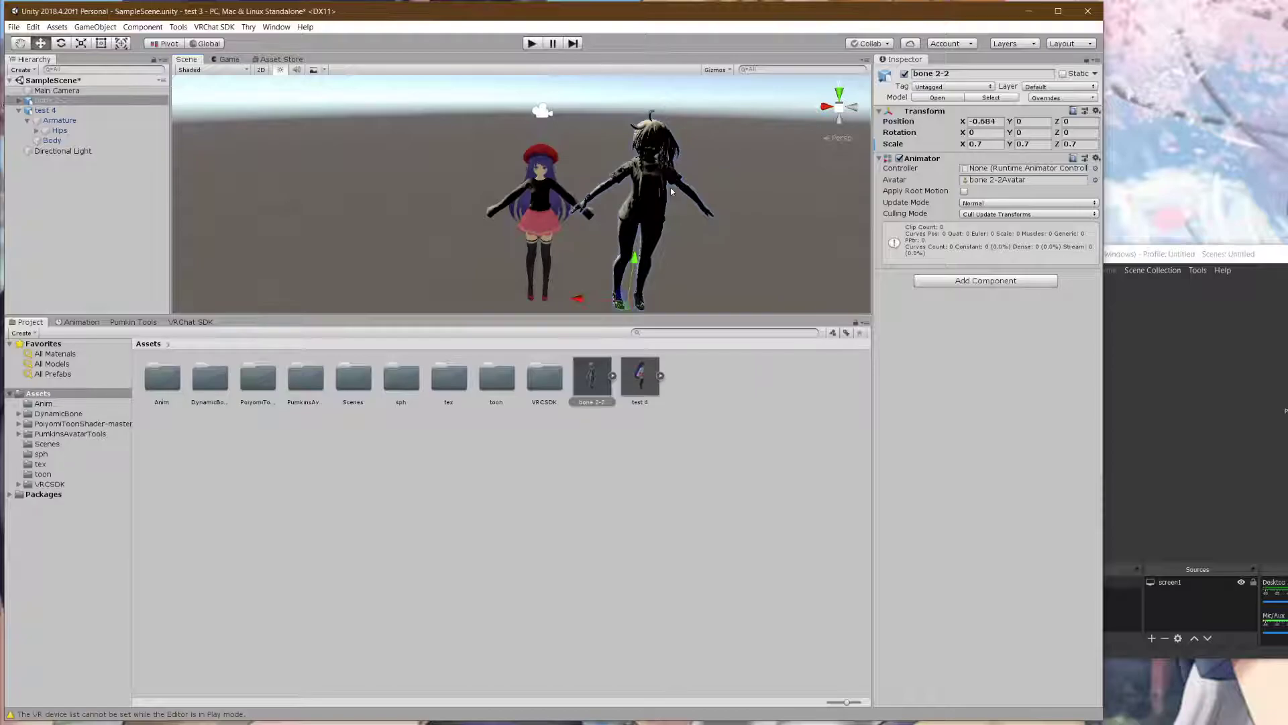
left_click(98, 110)
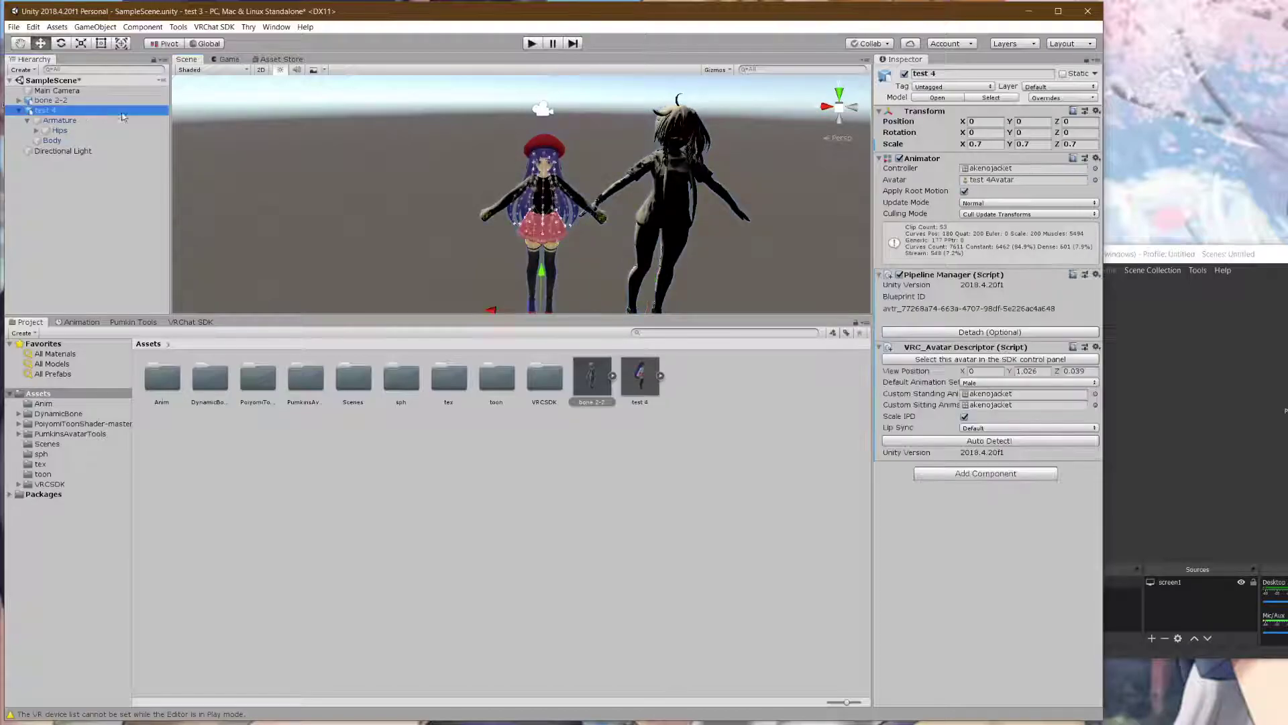
left_click(980, 144)
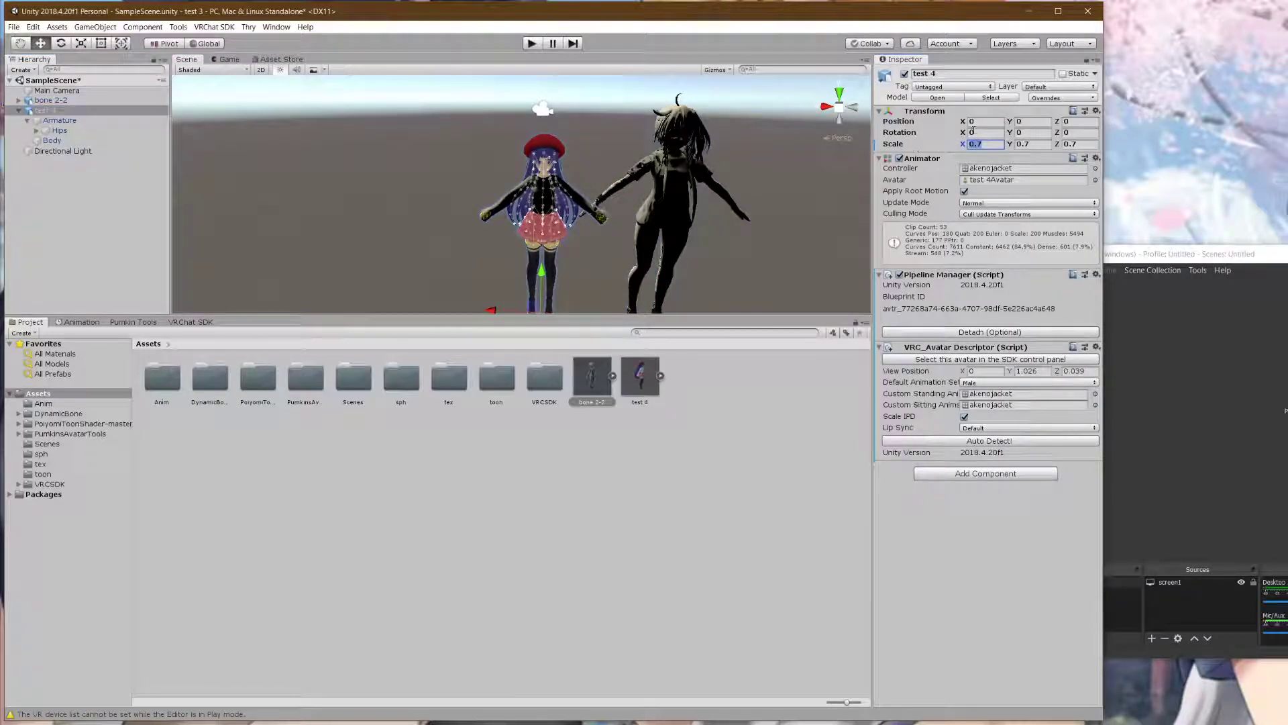
type("1")
key("Tab")
type("1")
key("Tab")
type("1")
- Change the test 4 avatar's X, Y and Z scale to 0.8
left_click_drag(980, 144, 954, 155)
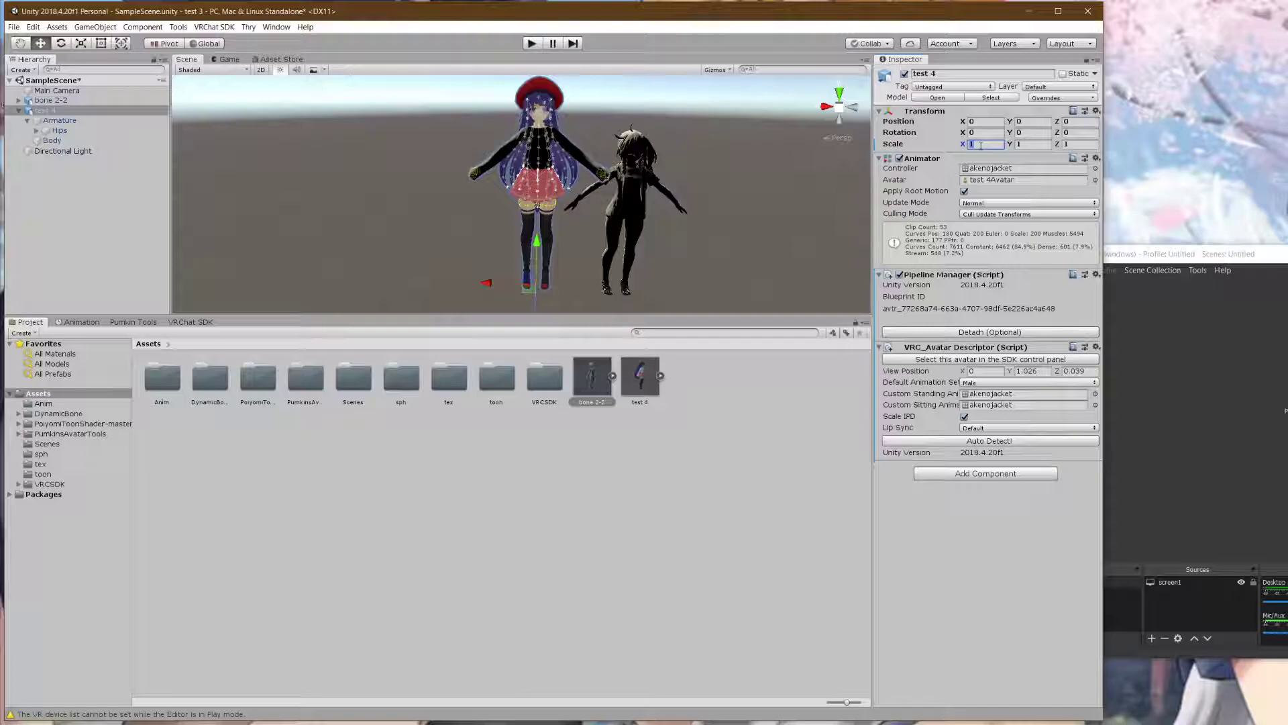
type("0.8")
key("Tab")
type("0.8")
key("Tab")
type("0.8")
- Pan across both avatars and put the caret in the view position height value
scroll(615, 147, "up", 3)
middle_click(615, 147)
middle_click_drag(615, 147, 582, 145)
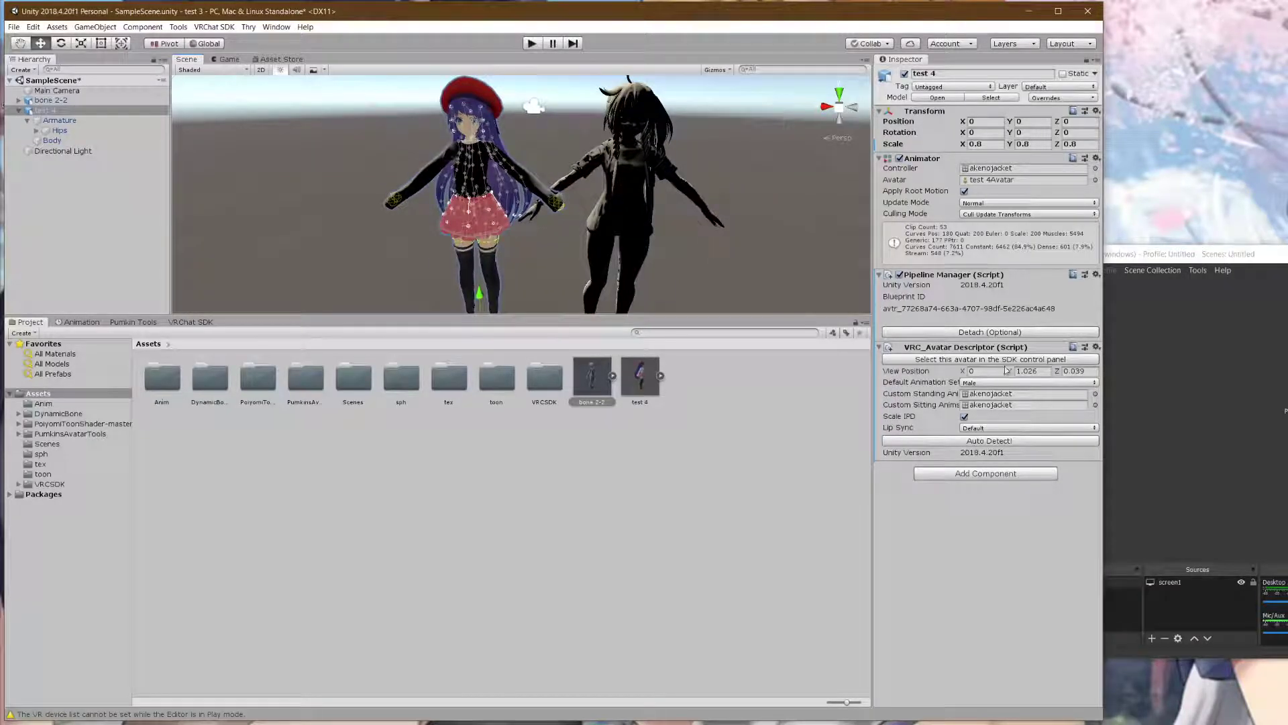
left_click(1044, 373)
left_click(1046, 373)
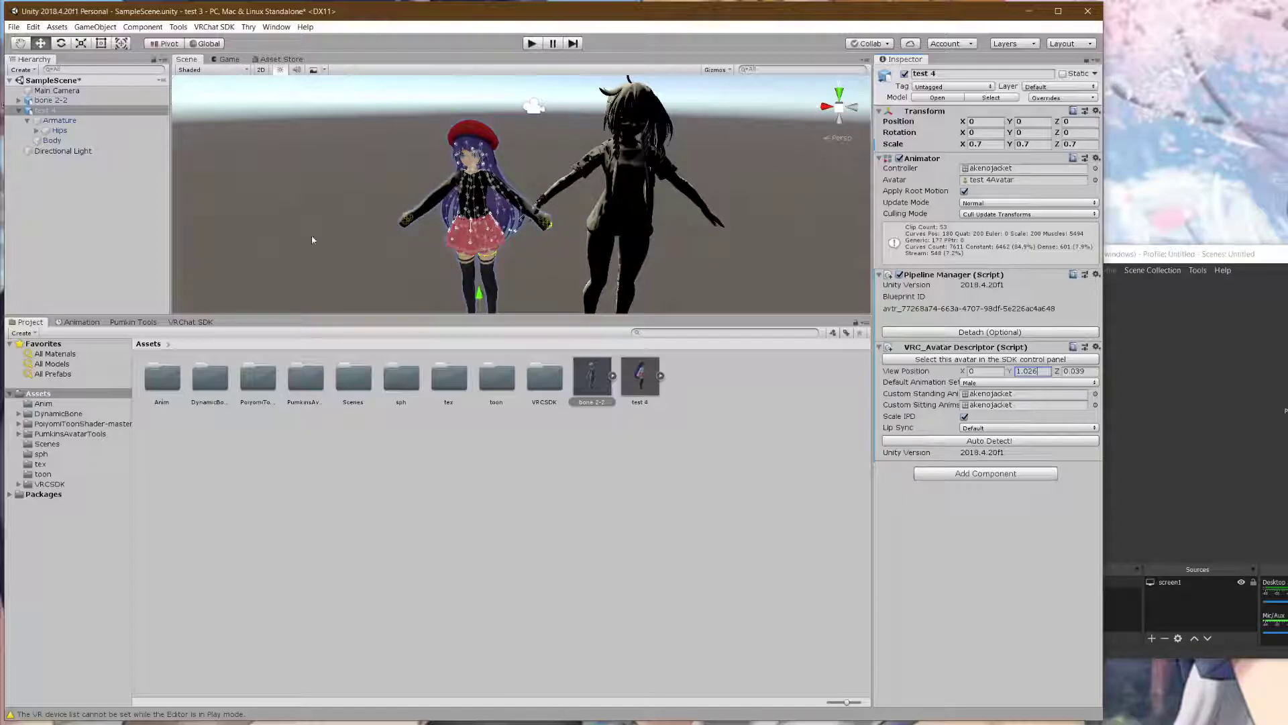
- Load test 4 into Pumkin's Avatar Tools and resize it with Edit Scale
left_click(132, 322)
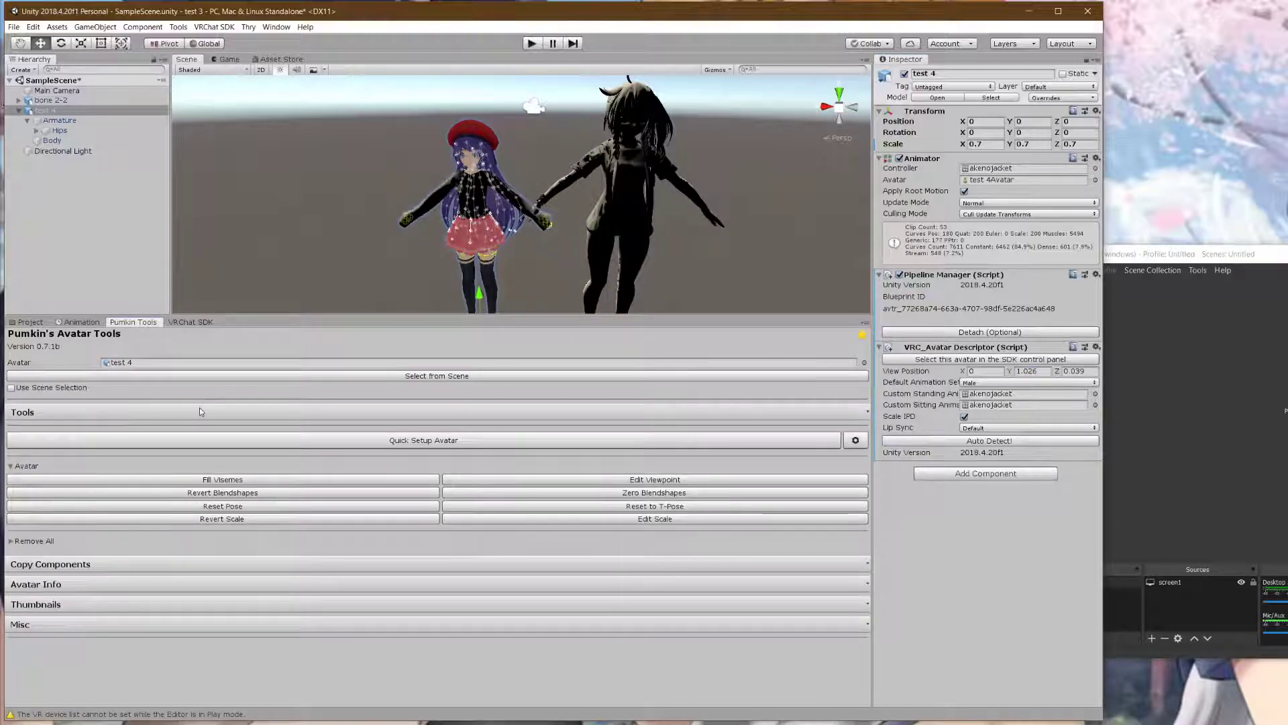
left_click(146, 377)
left_click(473, 520)
scroll(494, 289, "down", 3)
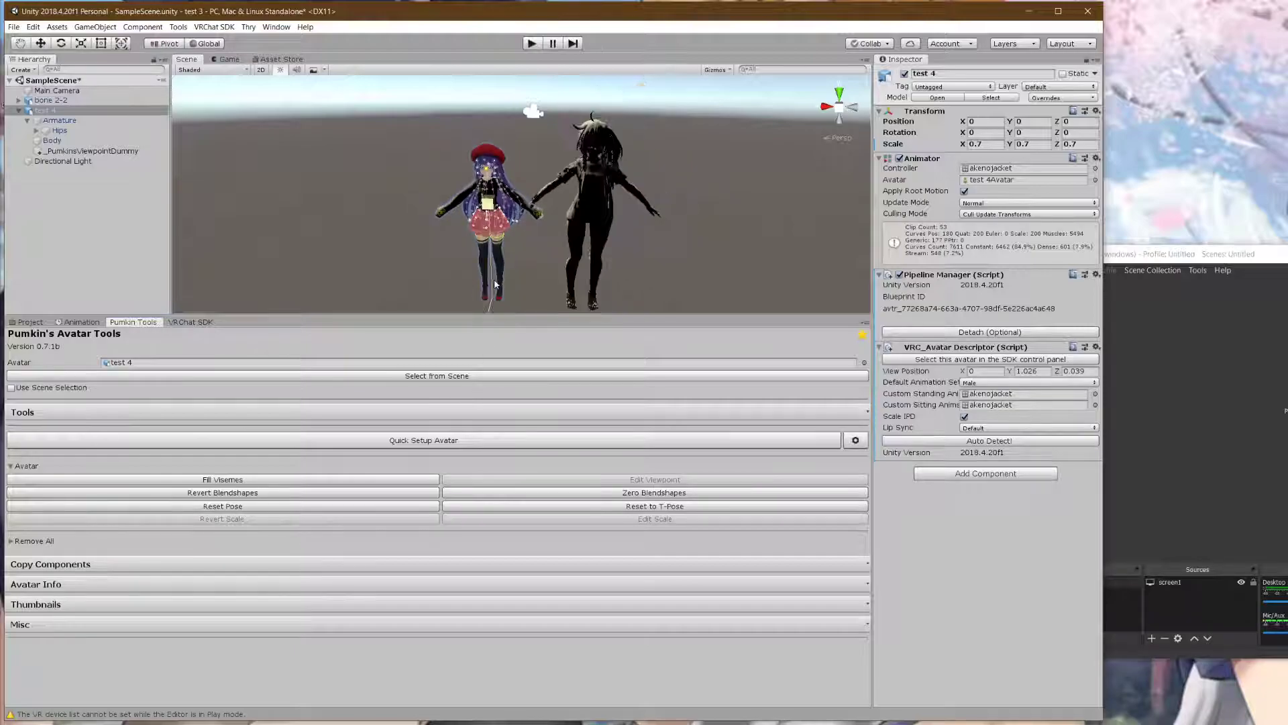
left_click_drag(492, 207, 503, 197)
- Select the whole X scale value and retype it as 888
left_click(988, 145)
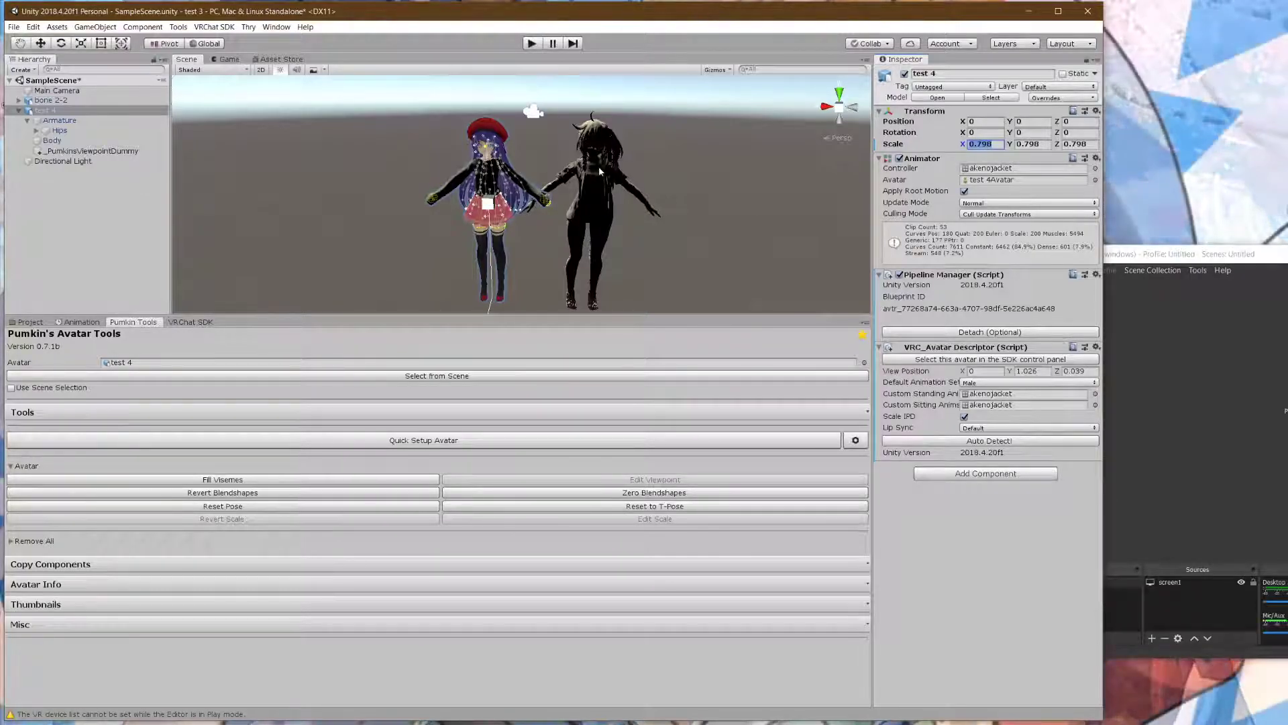
left_click(998, 142)
left_click_drag(998, 143, 1072, 145)
type("888")
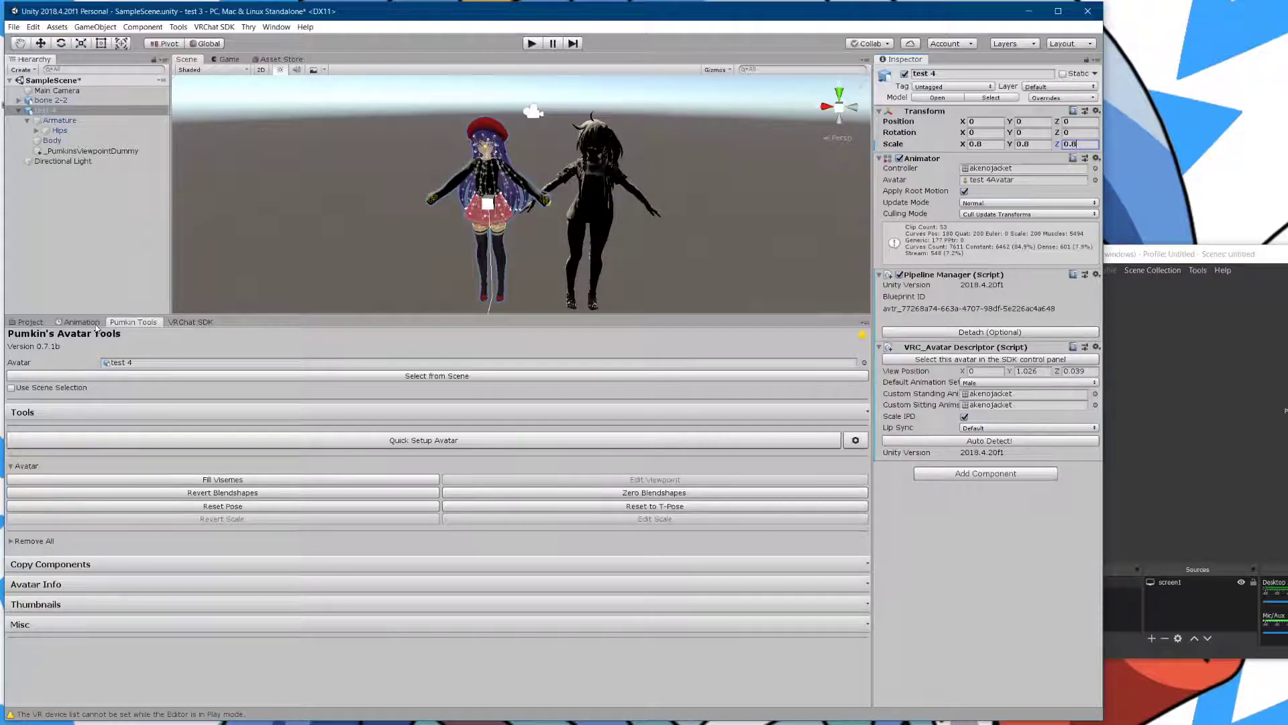
- Return to the project's assets and frame both avatars' heads in the Scene view
left_click(36, 323)
scroll(567, 201, "up", 3)
middle_click_drag(546, 139, 597, 158)
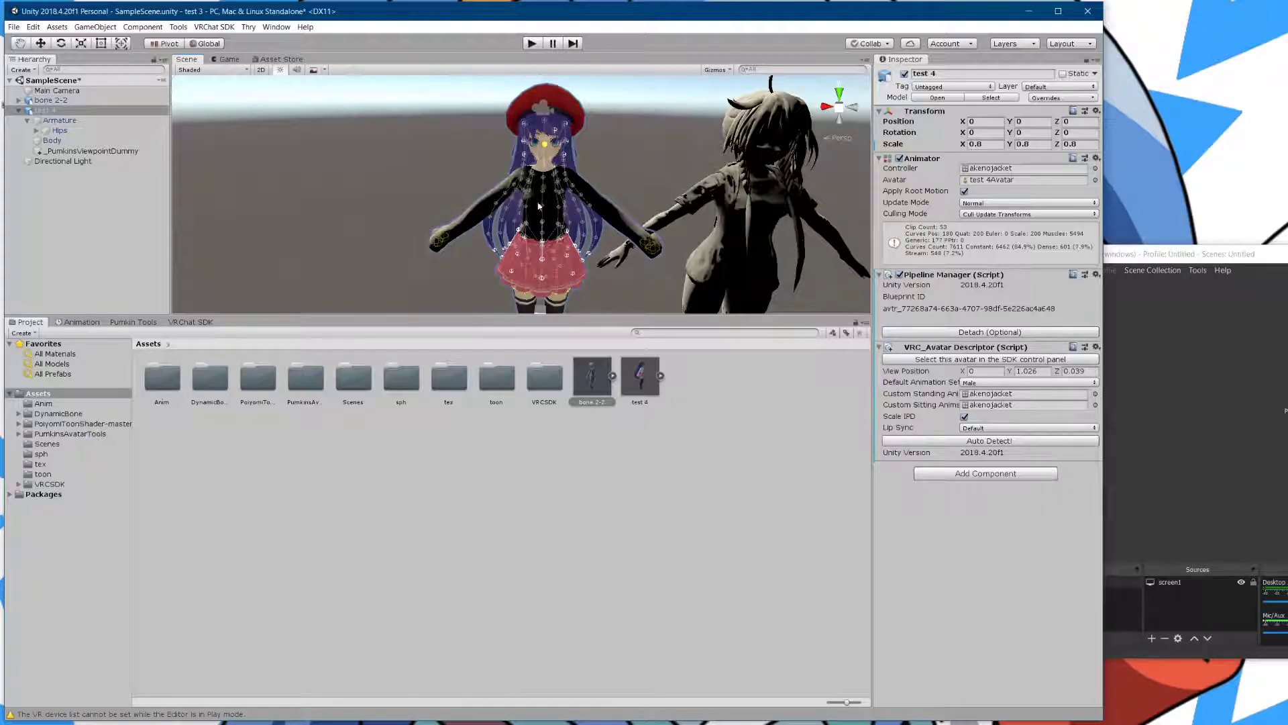
- Navigate the Scene view around the test 4 avatar, down to its skirt and legs
scroll(592, 162, "up", 4)
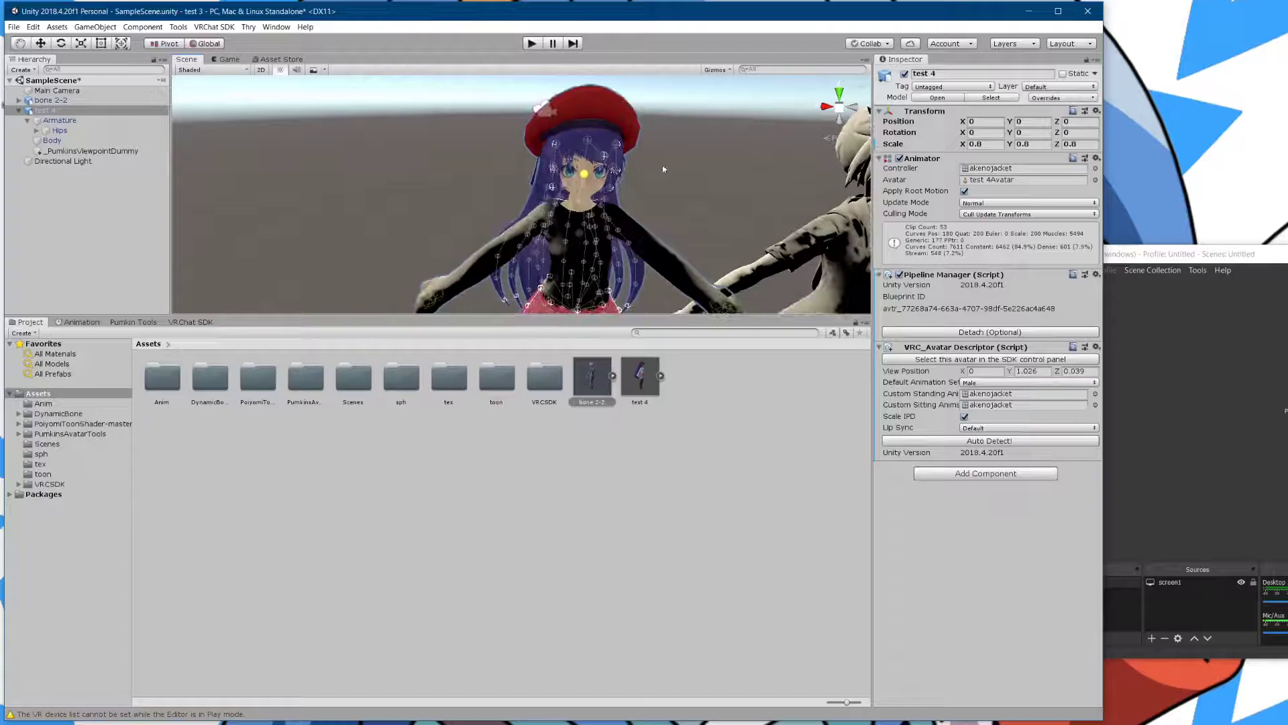
scroll(711, 214, "down", 3)
scroll(710, 215, "up", 3)
mouse_move(751, 204)
middle_mouse_down()
mouse_move(779, 204)
mouse_move(744, 206)
middle_mouse_up()
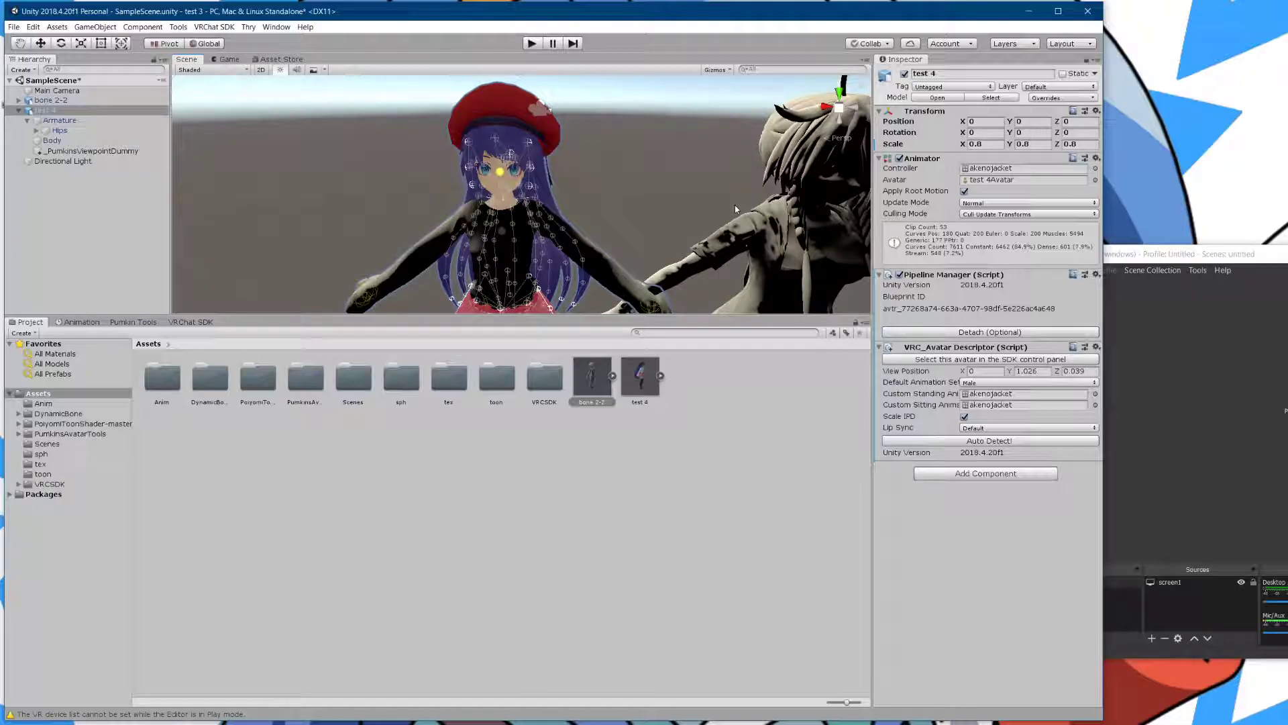
scroll(704, 217, "down", 3)
middle_click_drag(691, 224, 705, 196)
scroll(671, 205, "up", 6)
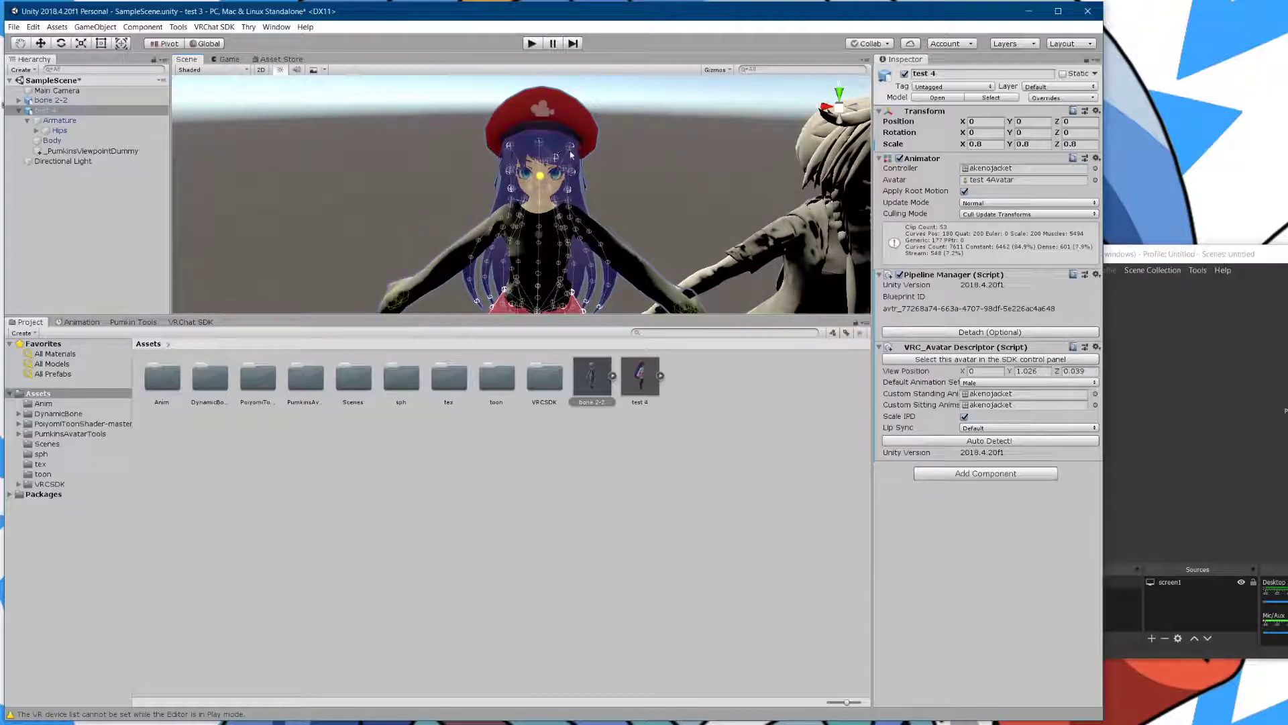
middle_click_drag(563, 259, 596, 221)
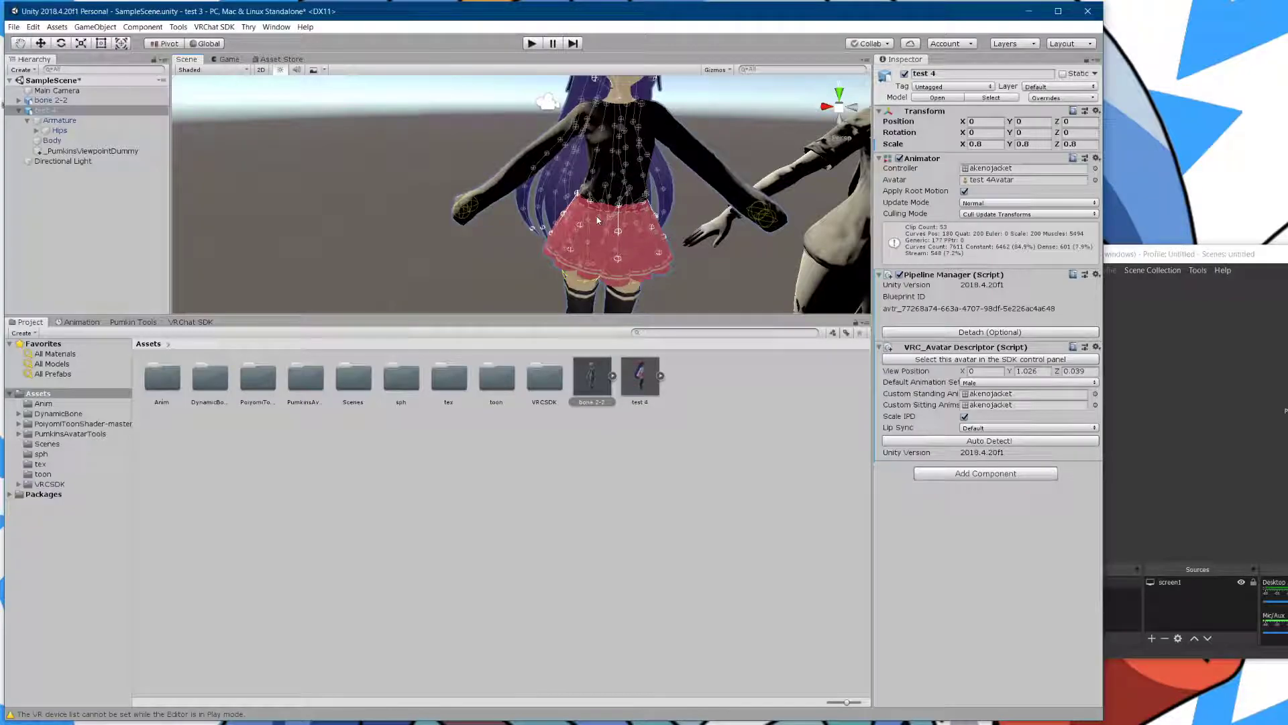
- Adjust the view position depth, trying 6 and then settling on 0.1, checking the eye marker
left_click(1033, 371)
middle_click_drag(598, 120, 547, 191)
right_click_drag(547, 191, 658, 221)
left_click(1076, 371)
double_click(1077, 371)
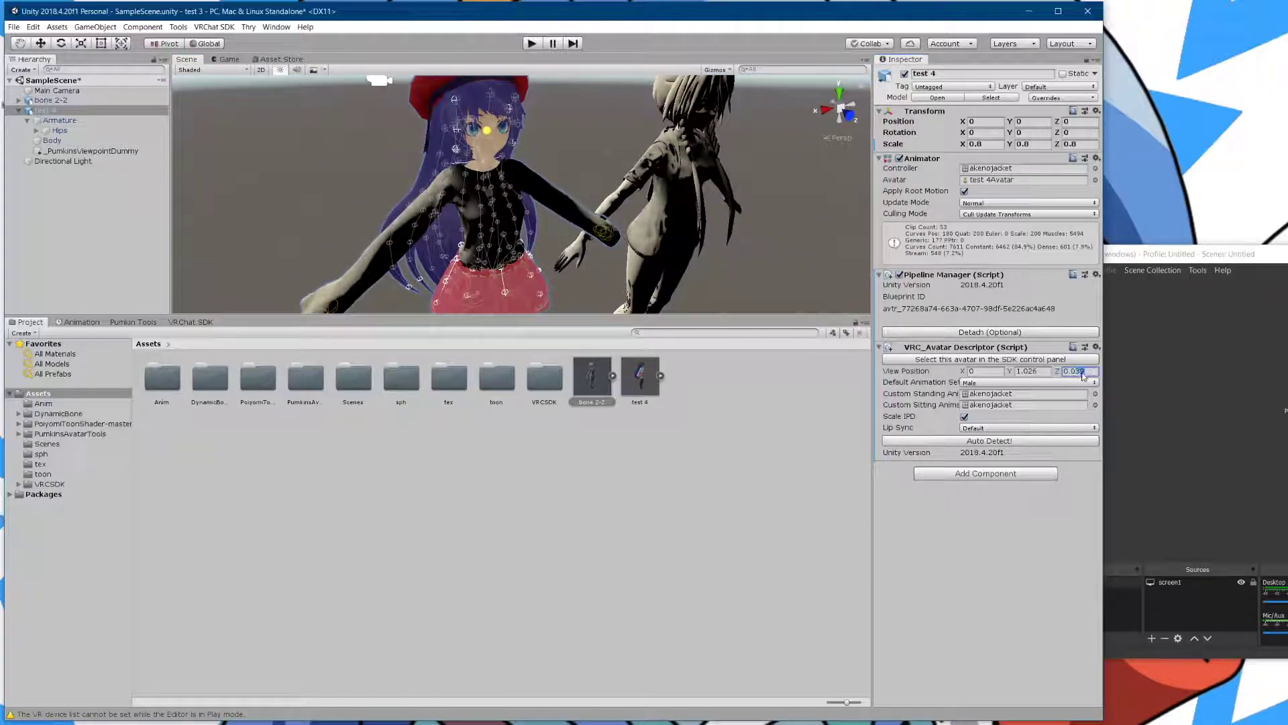
type("6")
scroll(463, 208, "down", 3)
right_click_drag(420, 202, 638, 193)
scroll(640, 193, "up", 6)
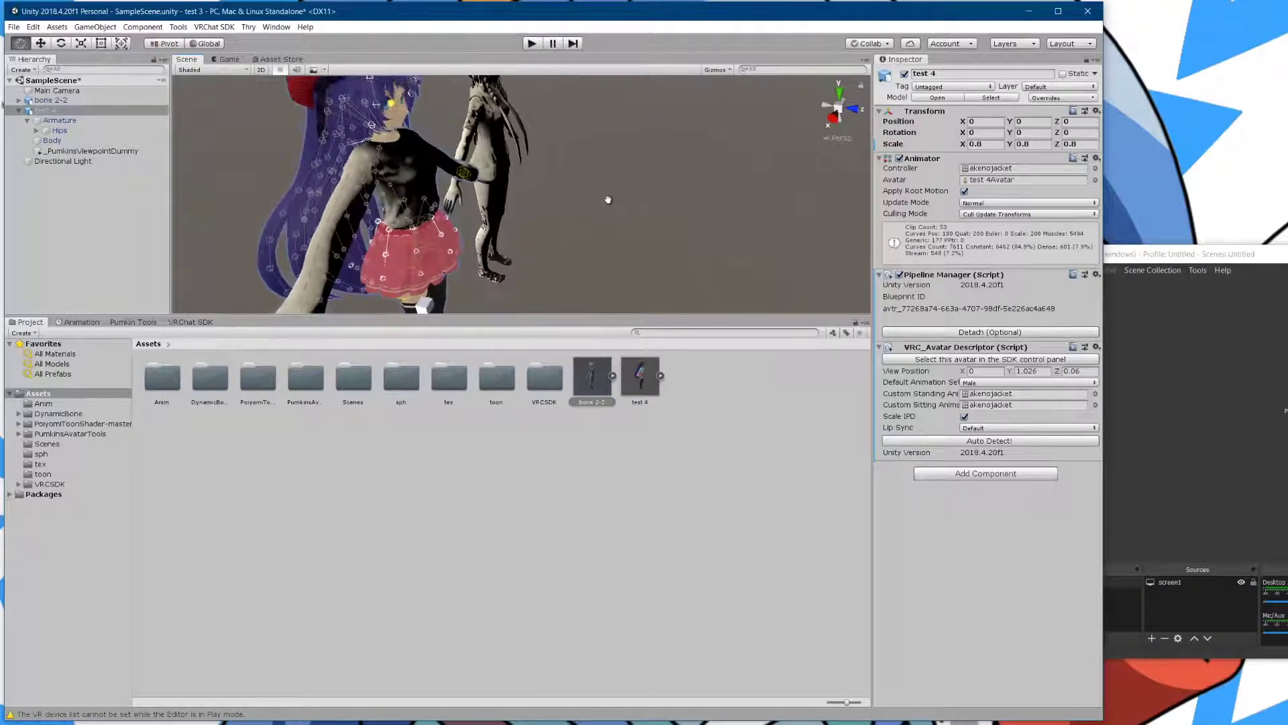
left_click(1073, 371)
type("0.1")
- Set the view position height to 1.3 and orbit the avatars to verify the viewpoint
right_click_drag(637, 247, 590, 205)
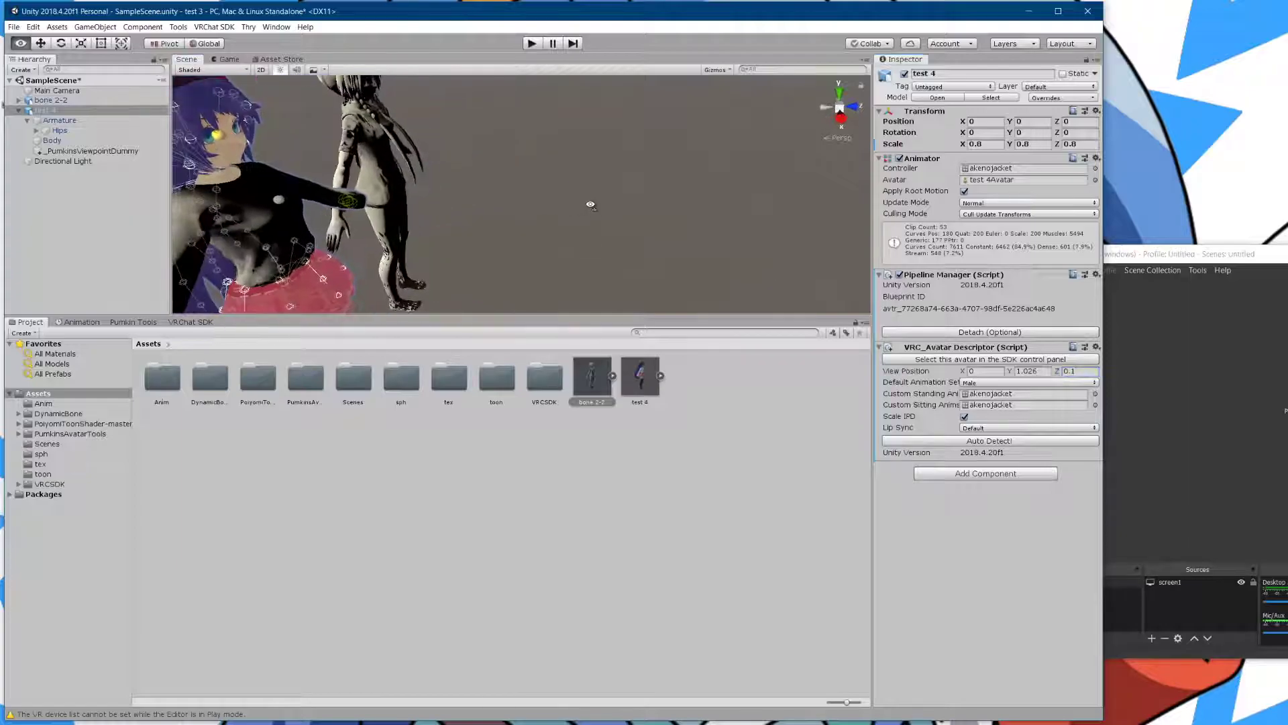
left_click(1026, 372)
double_click(1026, 373)
type("1.3")
right_click_drag(350, 168, 416, 169)
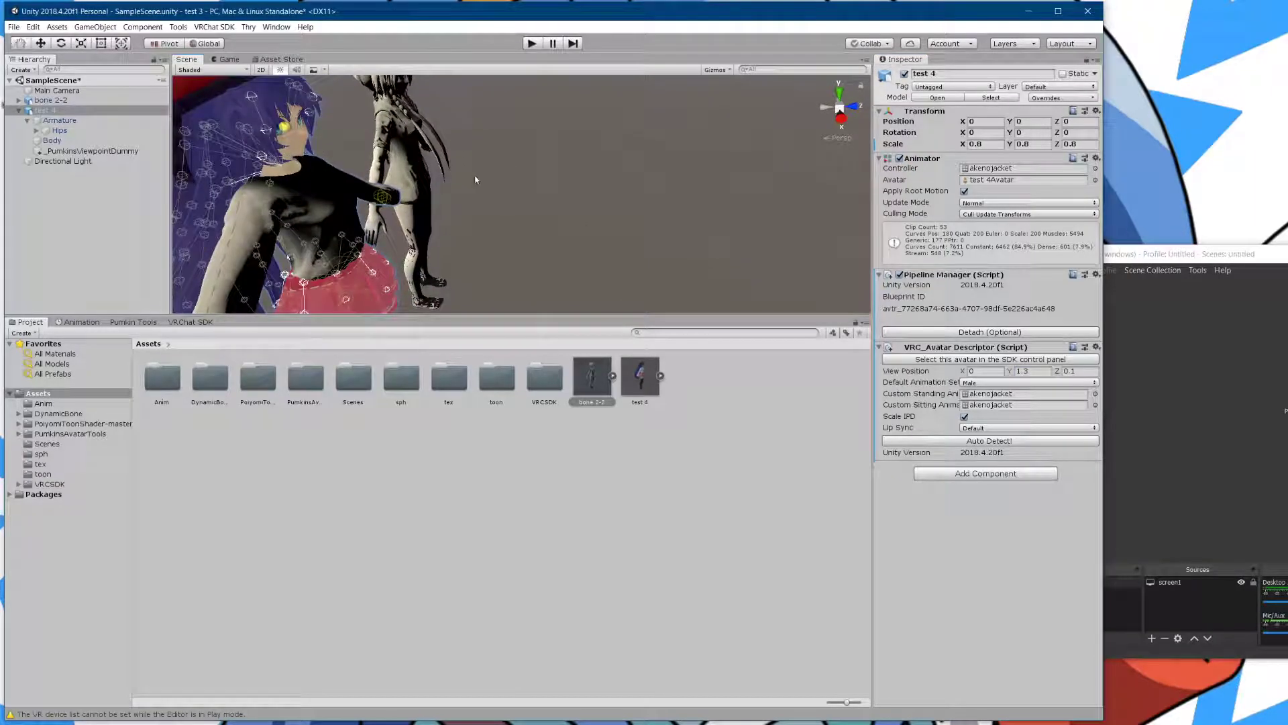
- Launch Calculator, then undo the last two scale and viewpoint changes in Unity
key("super")
type("calc")
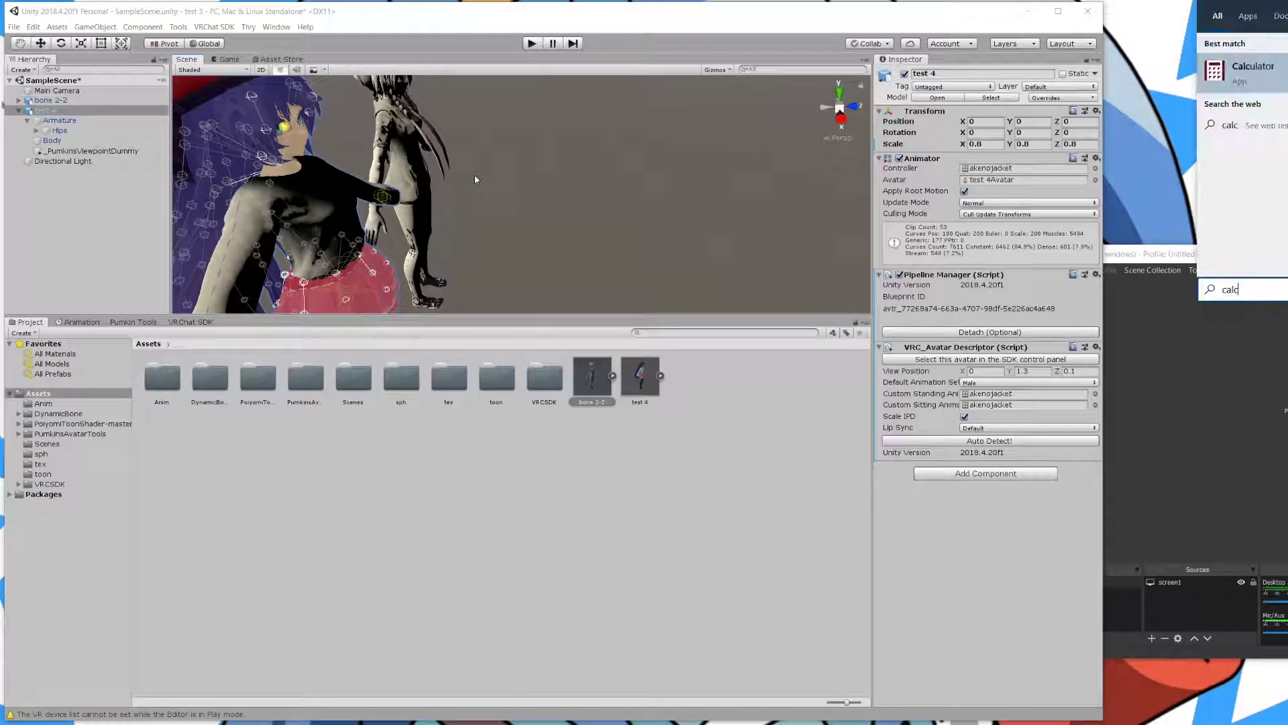
key("Return")
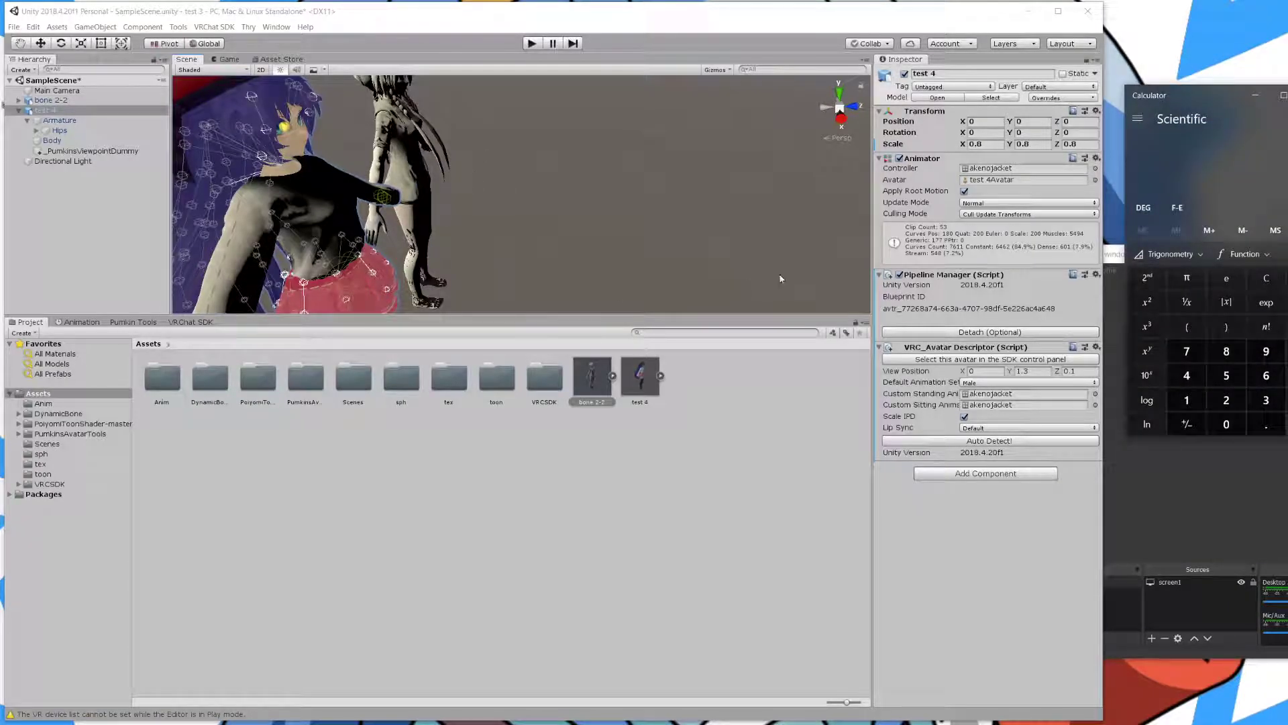
left_click(1003, 531)
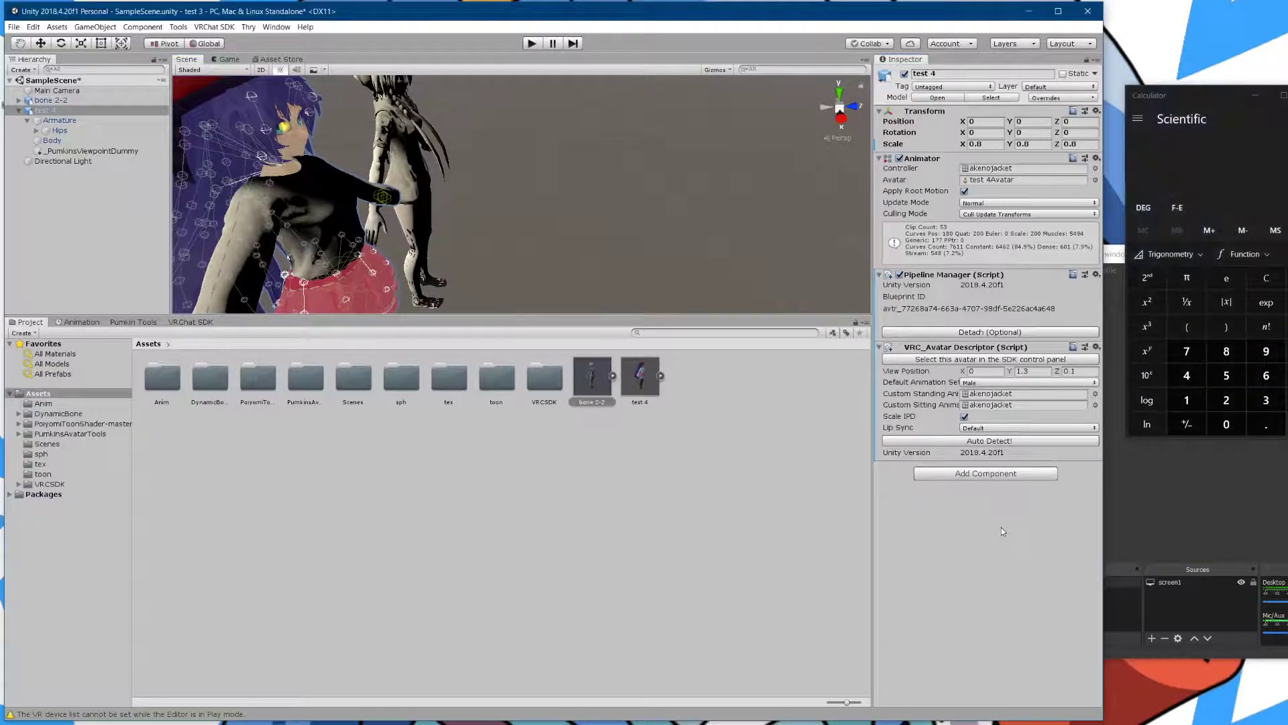
key("ctrl+z")
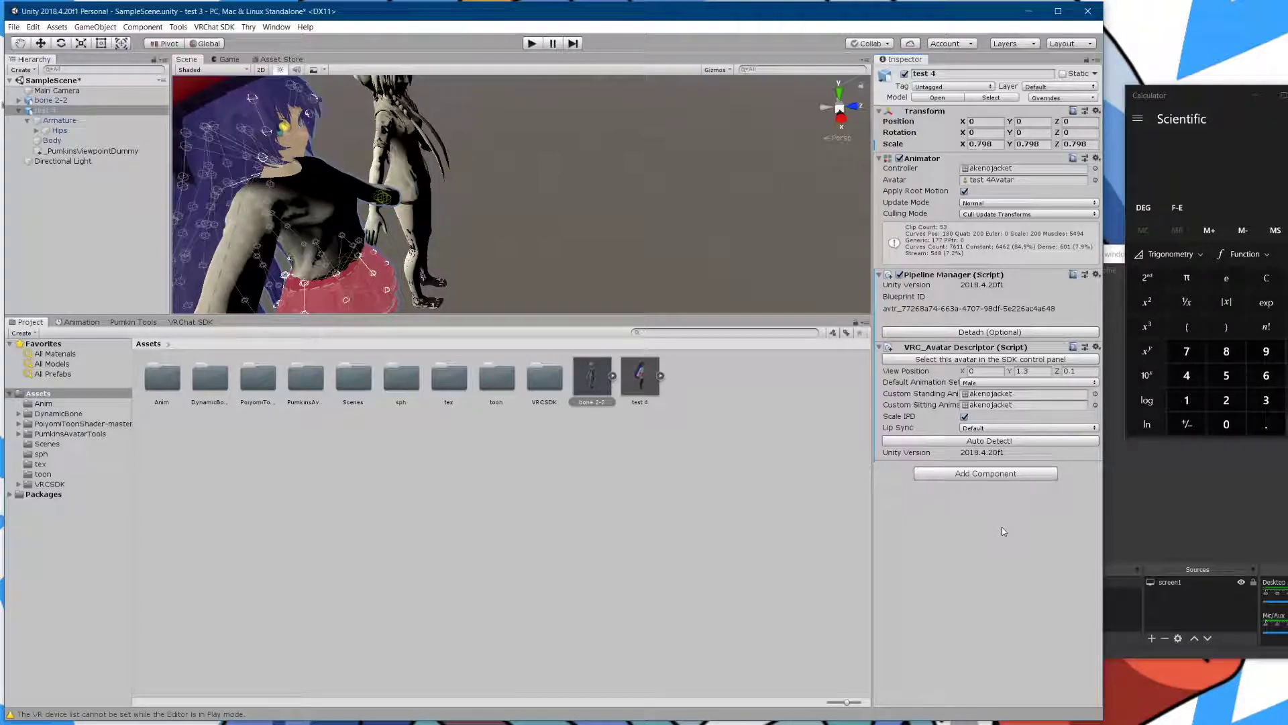
key("ctrl+z")
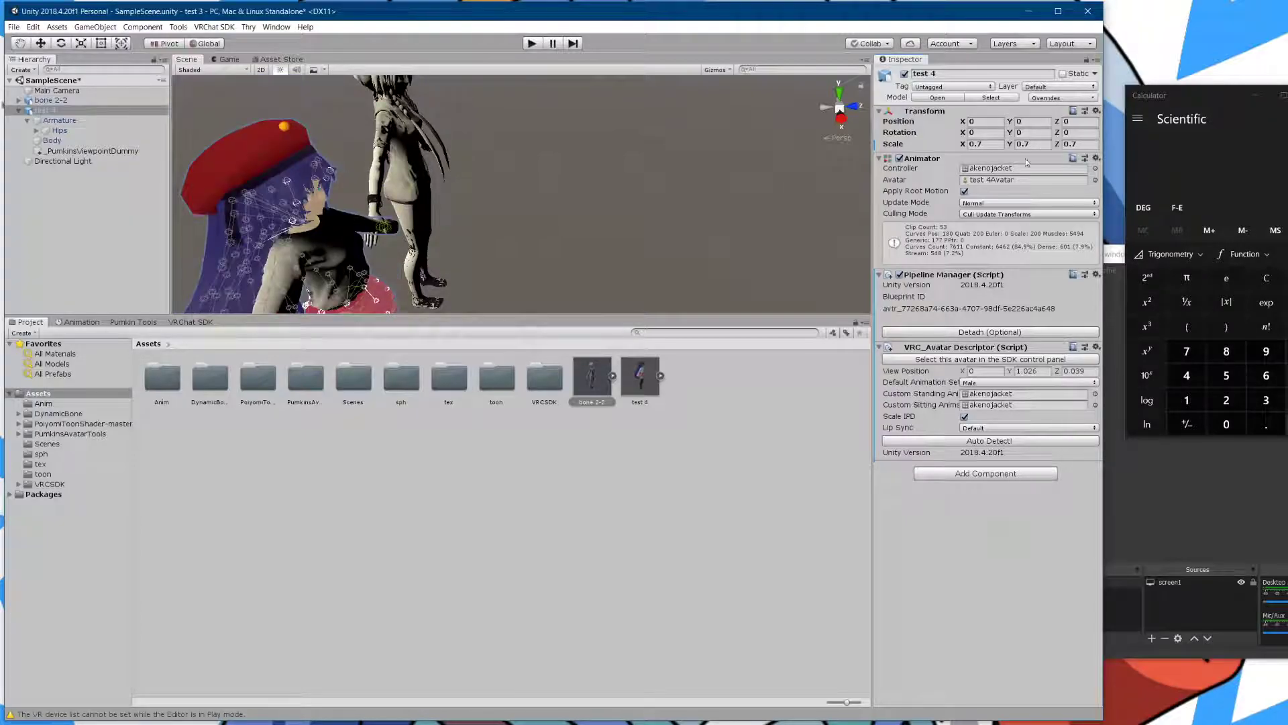
- Set the test 4 avatar's X, Y and Z scale to 0.8
left_click(982, 143)
key("BackSpace")
type("8")
left_click(1024, 145)
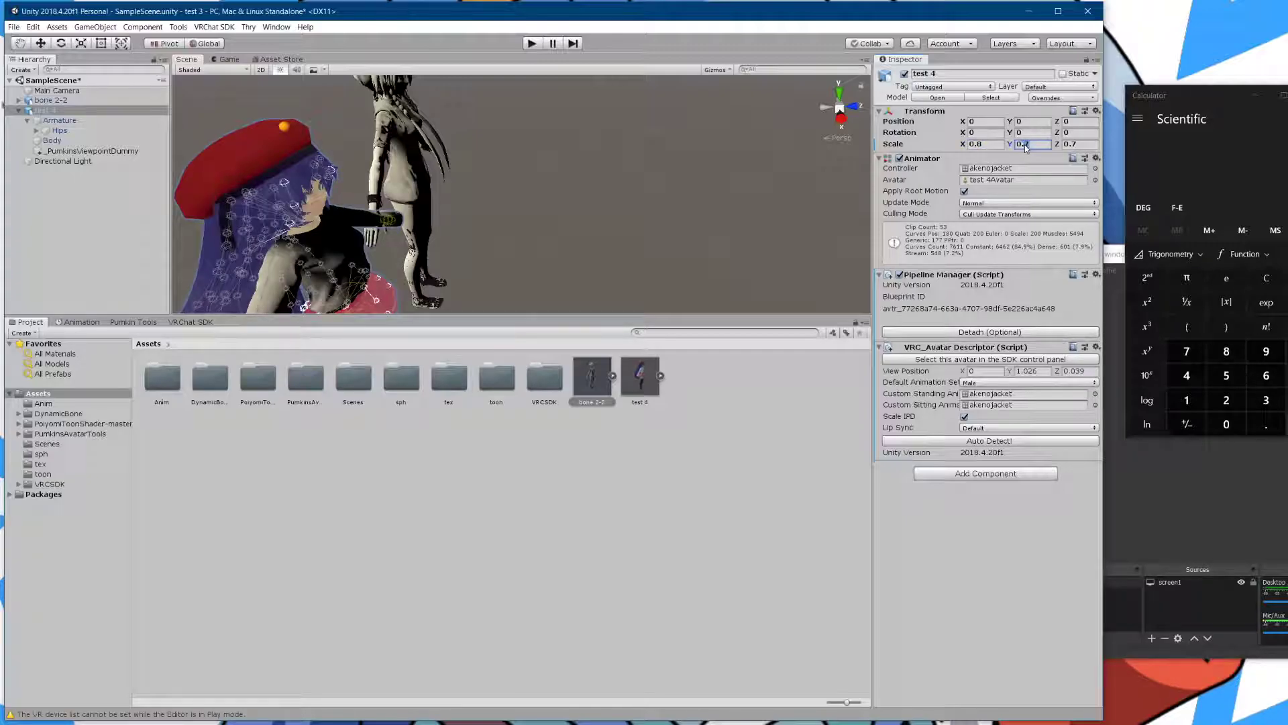
type("8")
left_click_drag(1081, 144, 1074, 144)
type("8")
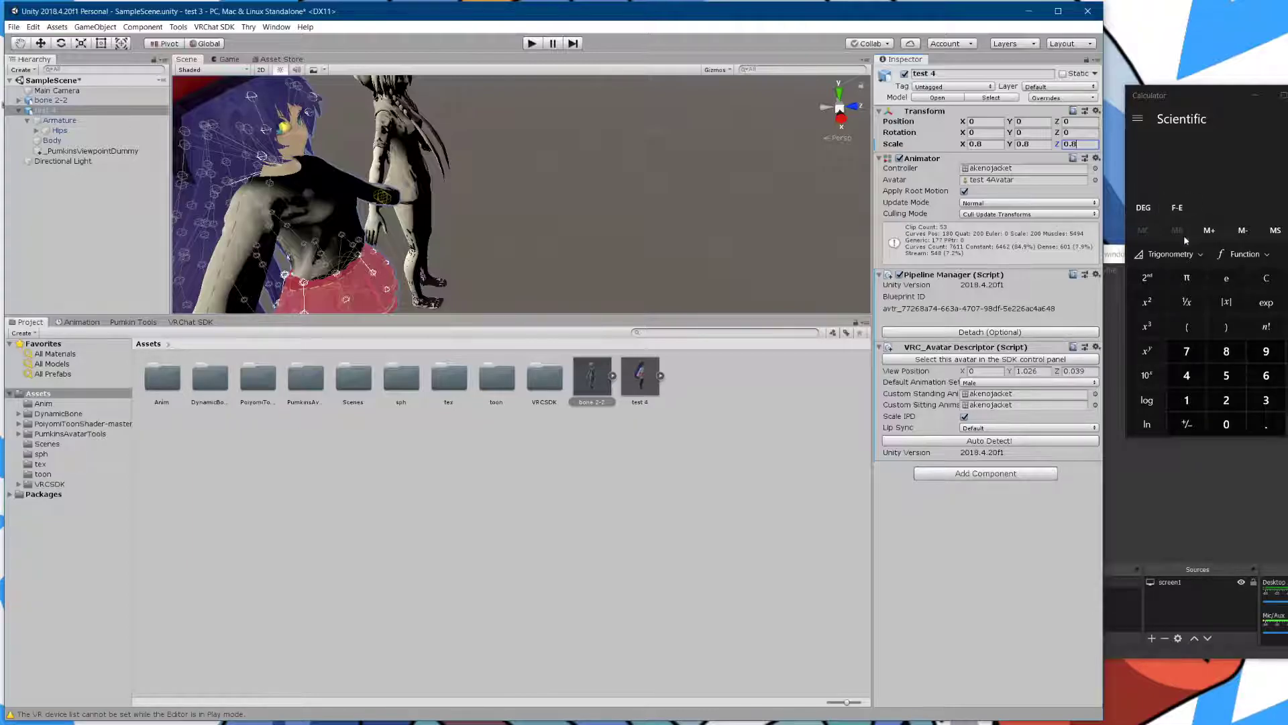
- Compute 1.026 ÷ 7 × 8 in Calculator and enter 1.17 into View Position Y
left_click(1190, 401)
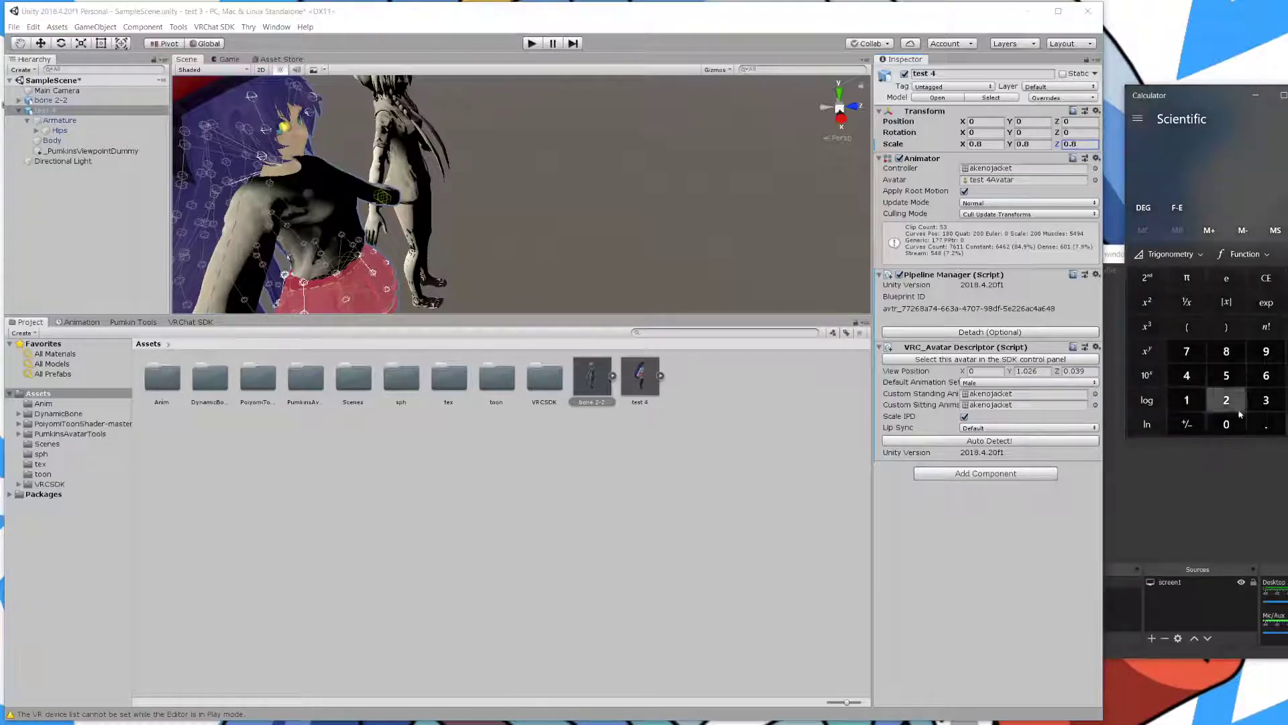
left_click(1260, 418)
left_click(1232, 425)
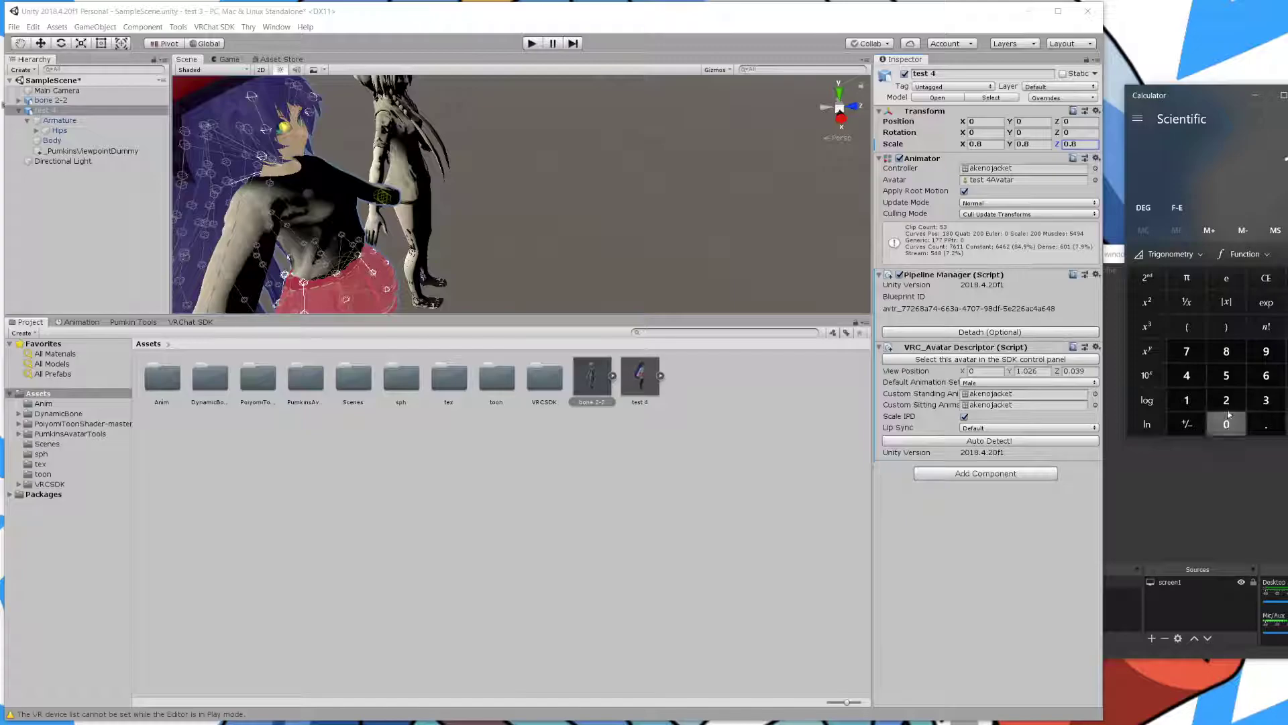
left_click(1287, 326)
left_click(1188, 351)
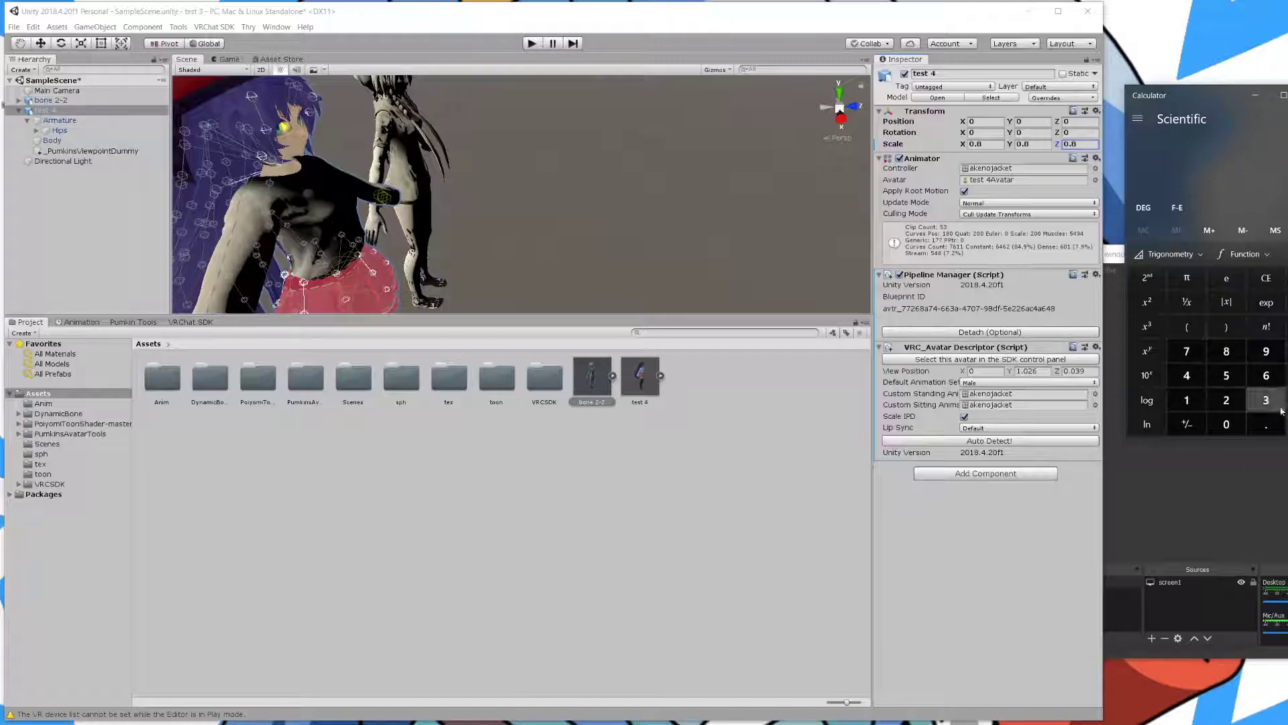
left_click(1287, 422)
left_click(1287, 351)
left_click(1227, 351)
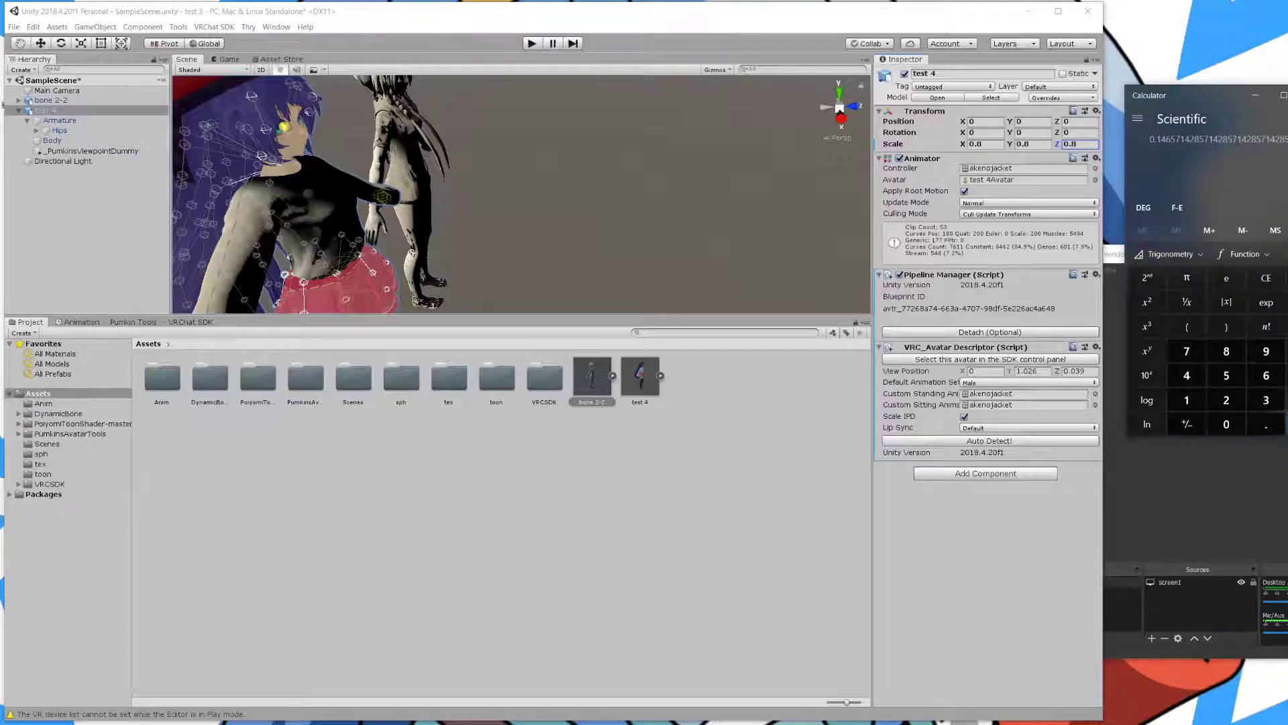
left_click(1287, 423)
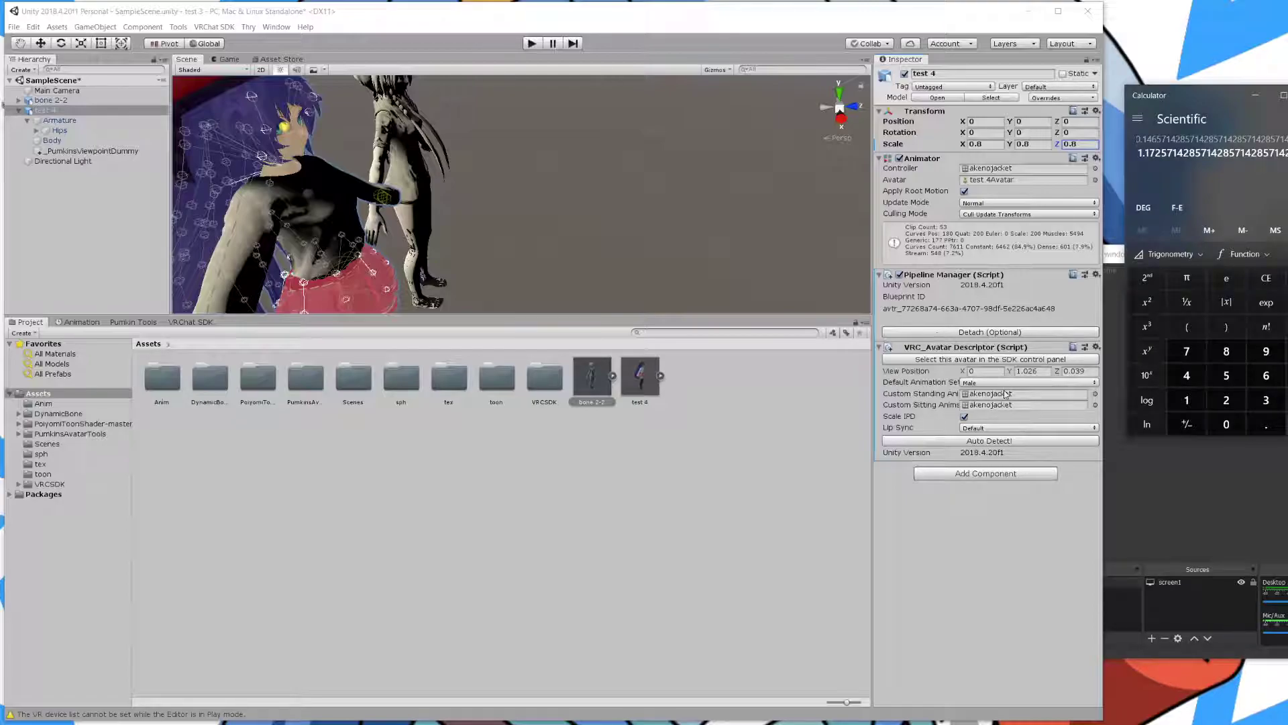
left_click(1028, 371)
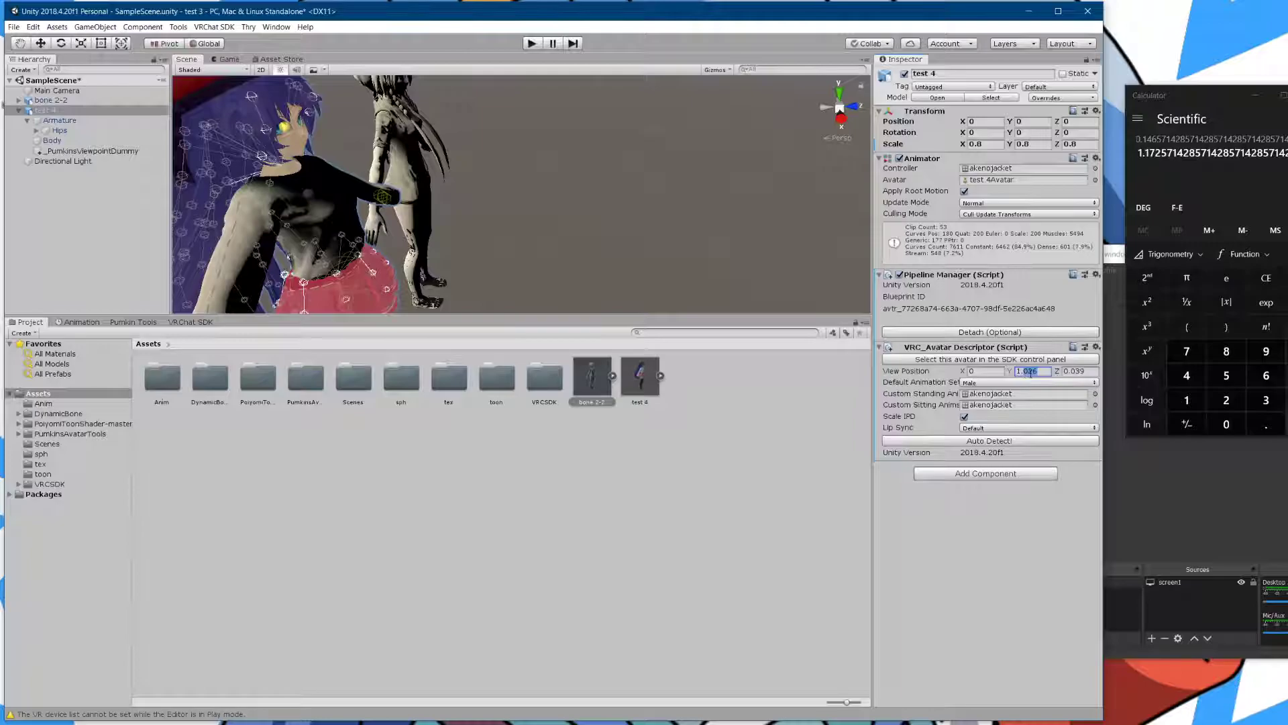
type("1.173")
- Compute 0.039 ÷ 7 × 8 in Calculator and select View Position Z's last digits for replacement
left_click(1265, 278)
left_click(1256, 401)
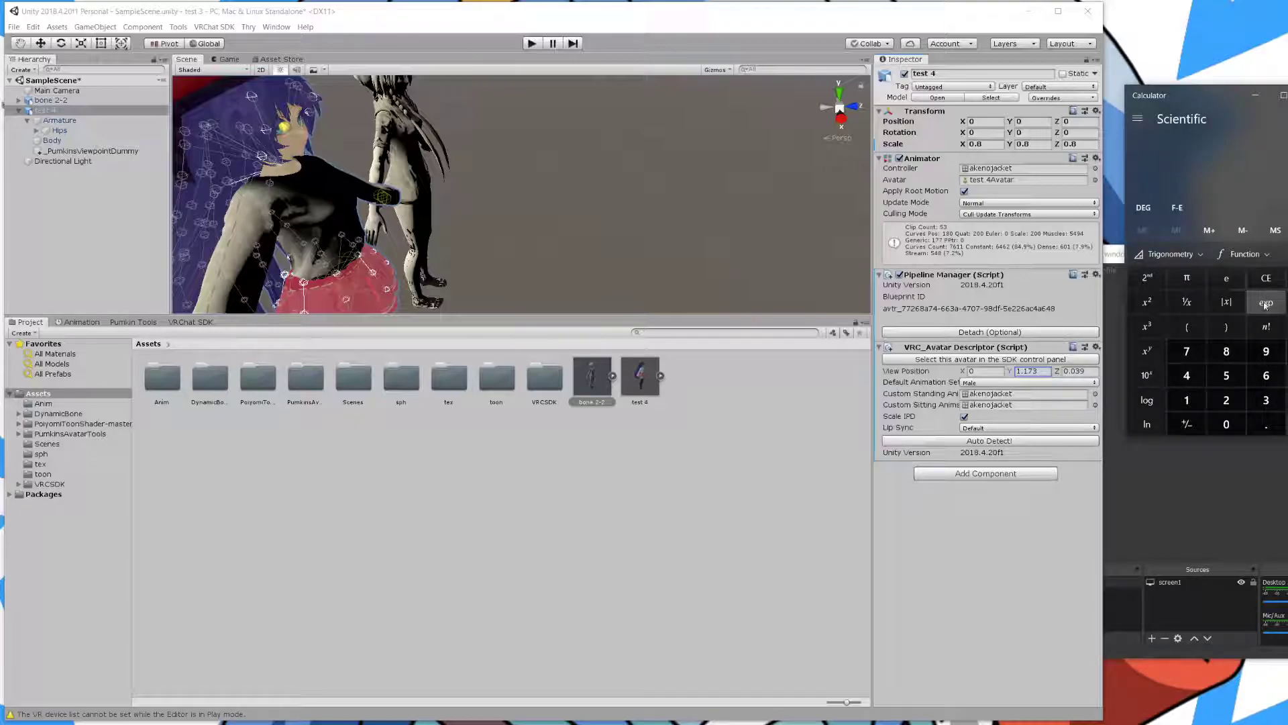
left_click(1265, 304)
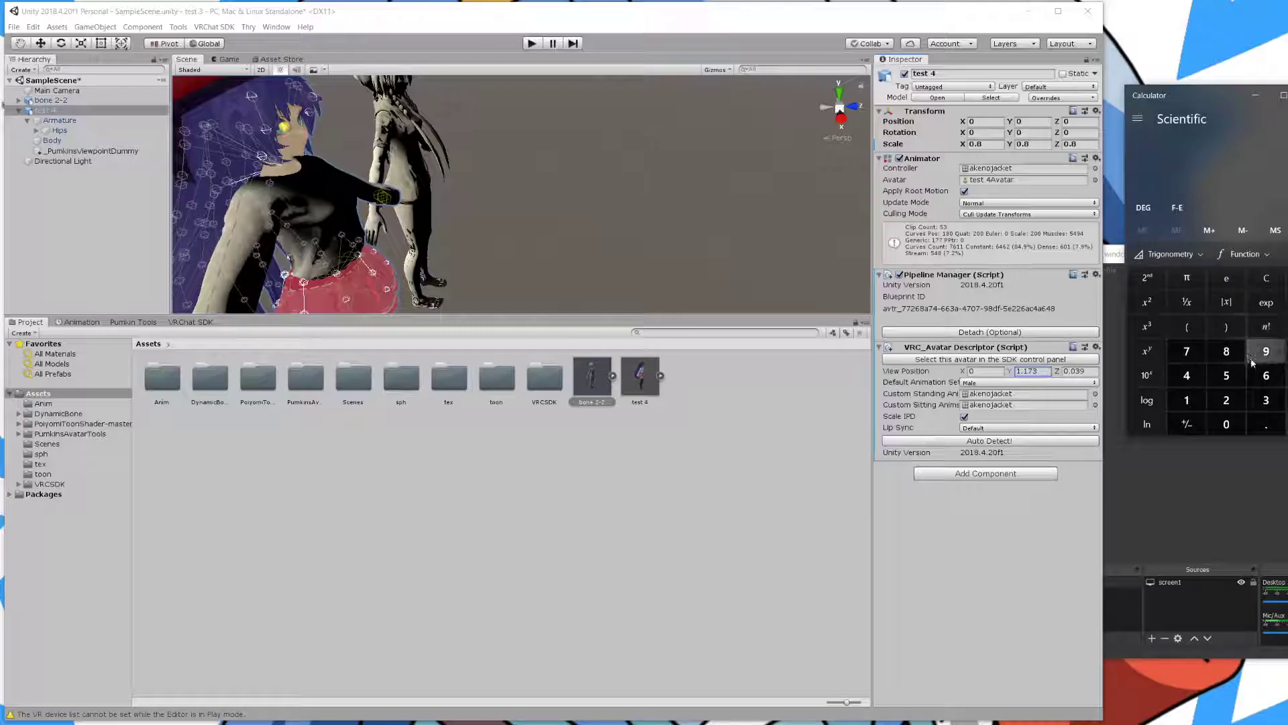
left_click(1265, 429)
left_click(1235, 426)
left_click(1260, 400)
left_click(1260, 350)
left_click(1287, 327)
left_click(1192, 350)
left_click(1287, 424)
left_click(1287, 350)
left_click(1219, 349)
left_click(1287, 424)
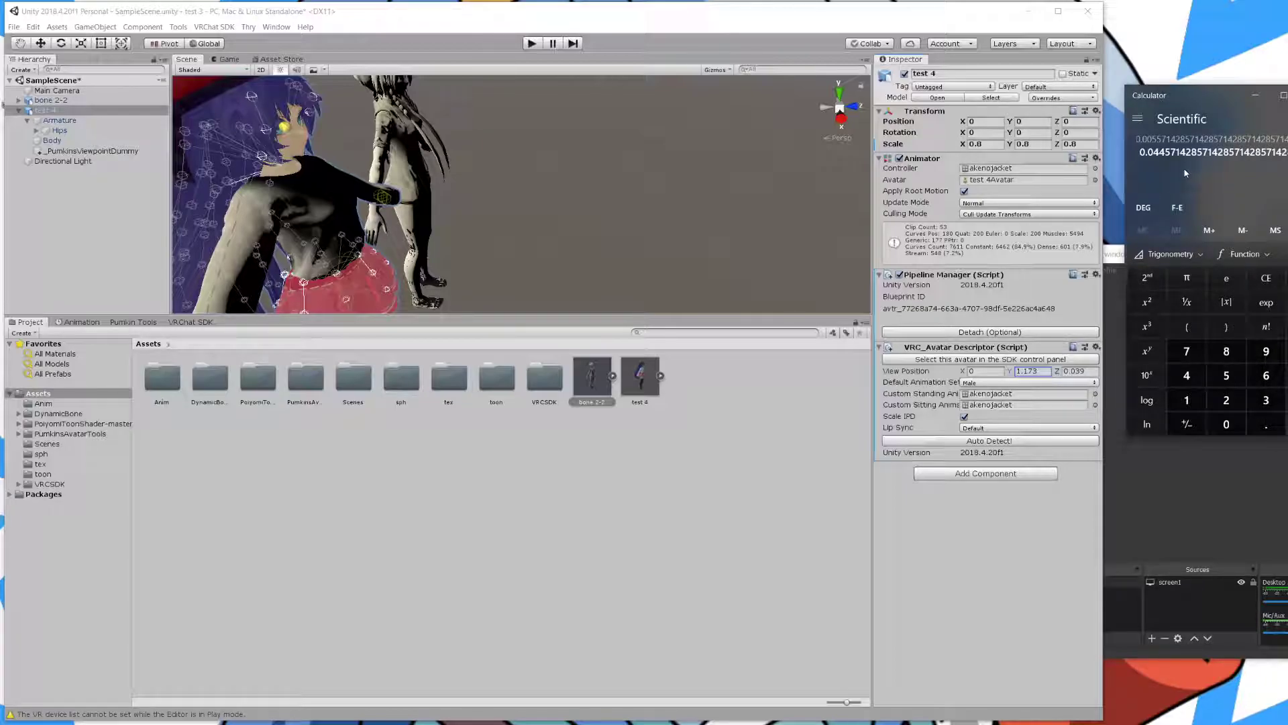
left_click_drag(1086, 371, 1076, 371)
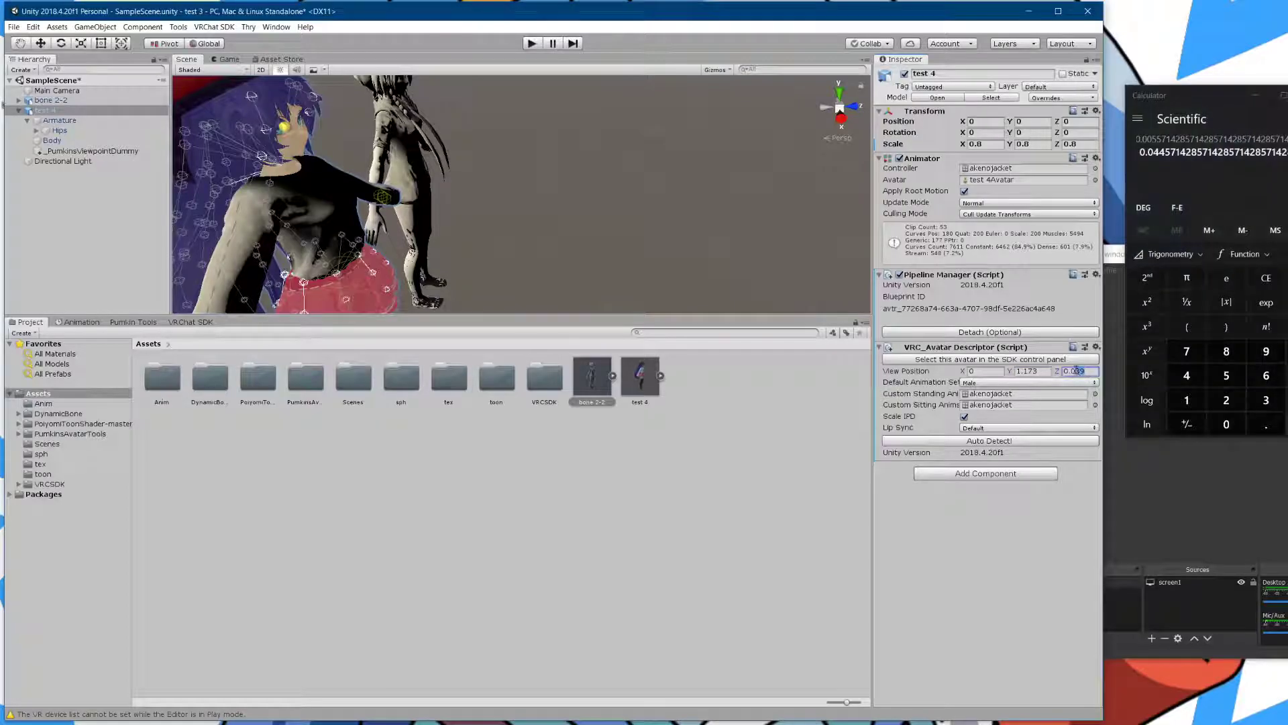
- Set View Position Z to 0.045 and close Calculator
type("45")
left_click(1054, 527)
left_click(1287, 95)
right_click_drag(678, 225, 504, 175)
scroll(503, 174, "down", 3)
scroll(505, 167, "up", 5)
scroll(507, 165, "down", 1)
- Orbit and pan the Scene view onto the avatar's beret, hair and face
mouse_move(506, 144)
middle_mouse_down()
mouse_move(508, 163)
mouse_move(503, 145)
middle_mouse_up()
right_click_drag(504, 145, 552, 193)
scroll(573, 171, "up", 3)
scroll(570, 175, "down", 3)
left_click_drag(552, 193, 534, 188, "alt")
scroll(502, 187, "up", 3)
middle_click_drag(533, 189, 522, 191)
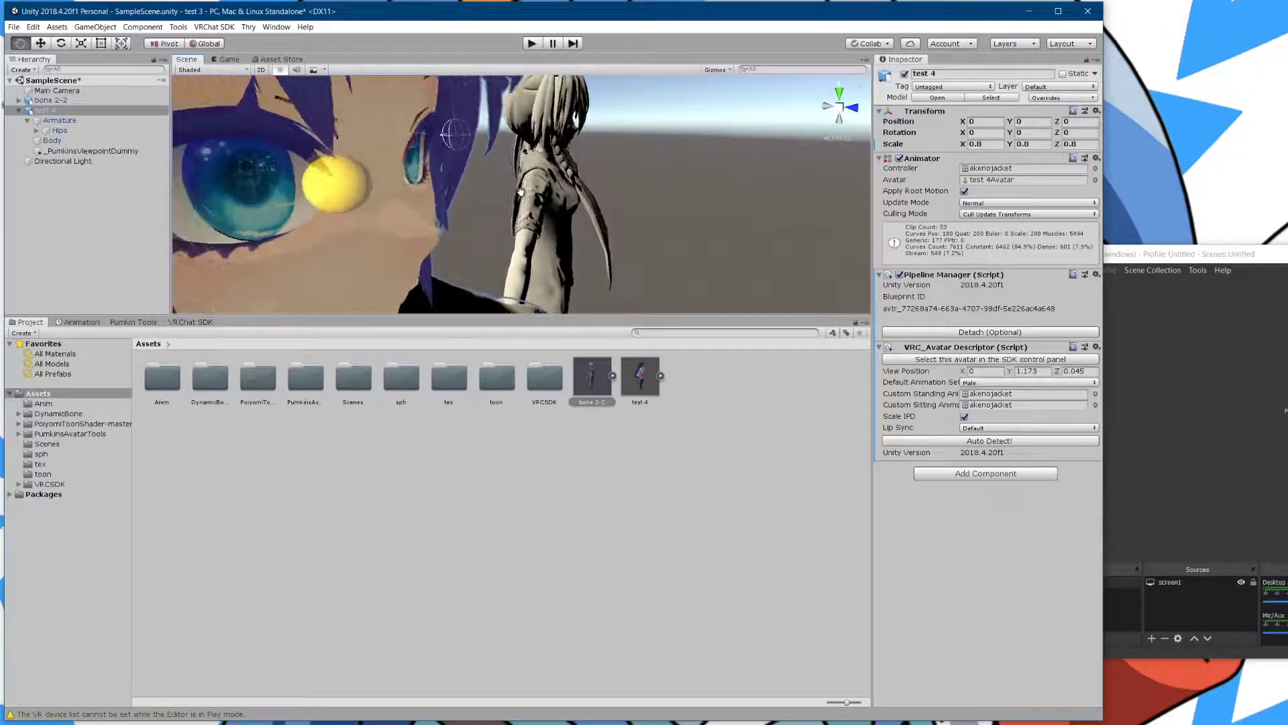
- Try the avatar at 0.7 scale on all three axes and view it deselected
left_click(1035, 371)
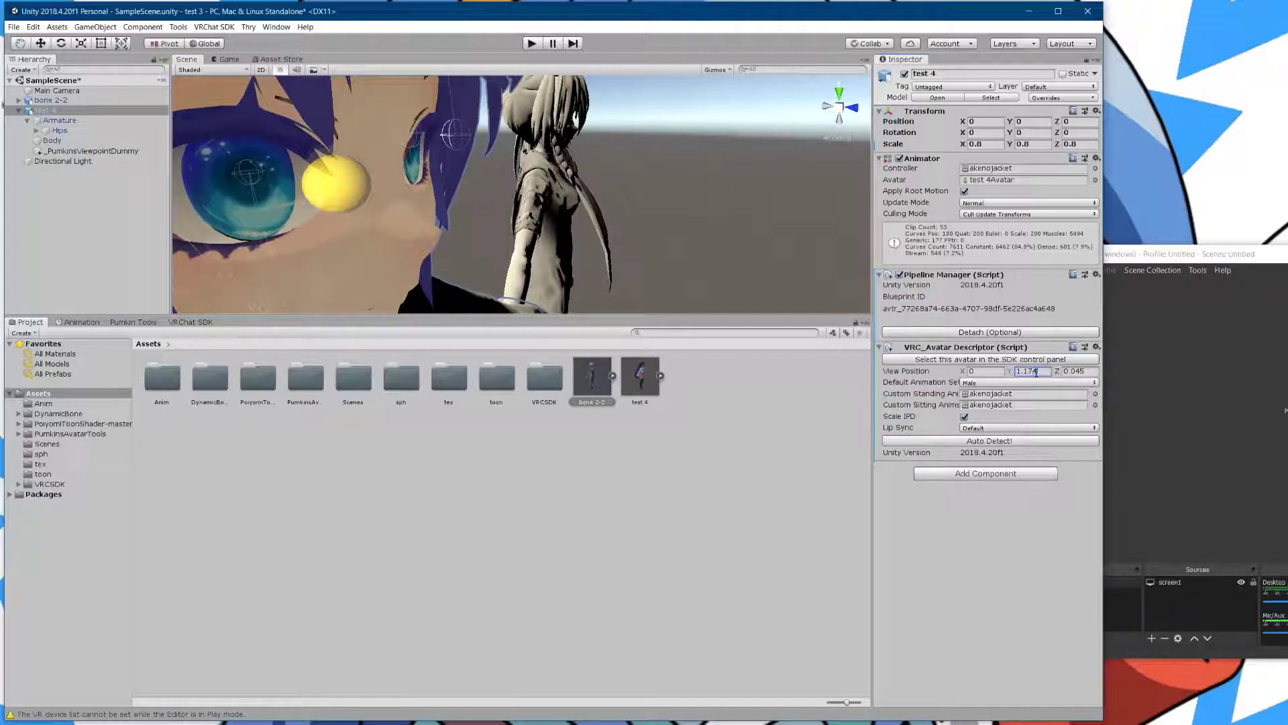
key("ctrl+z")
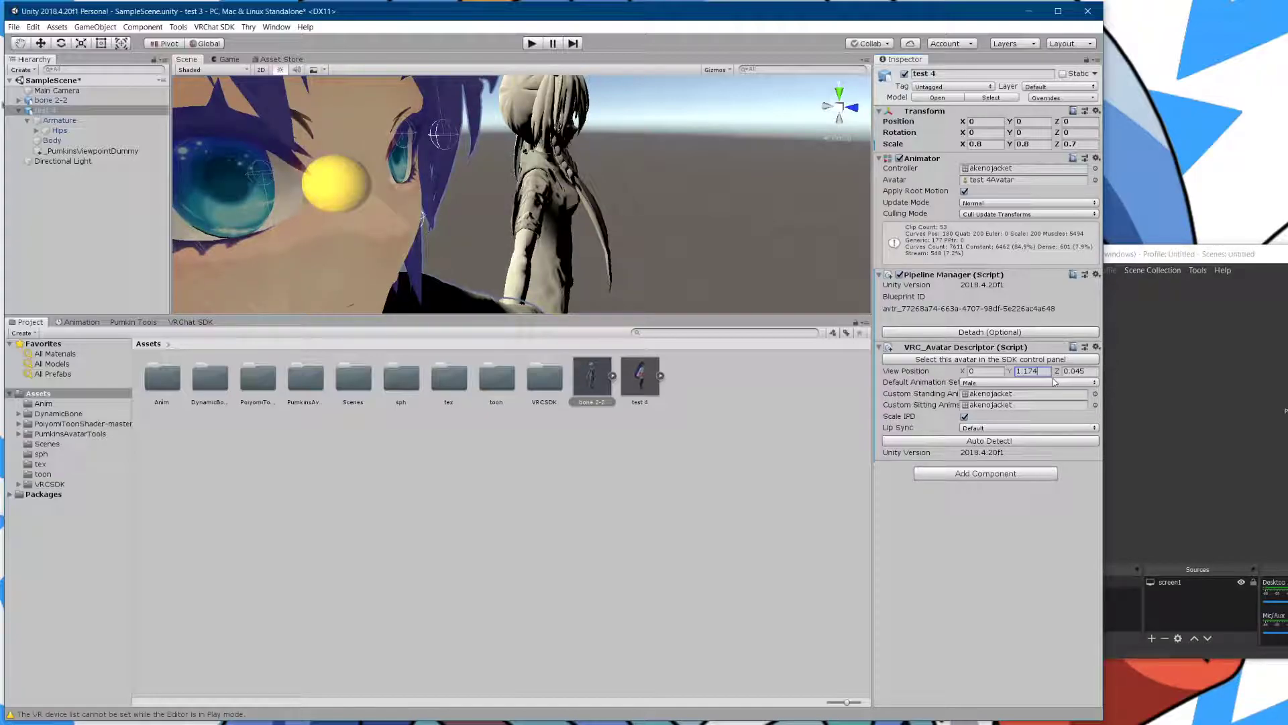
key("ctrl+z")
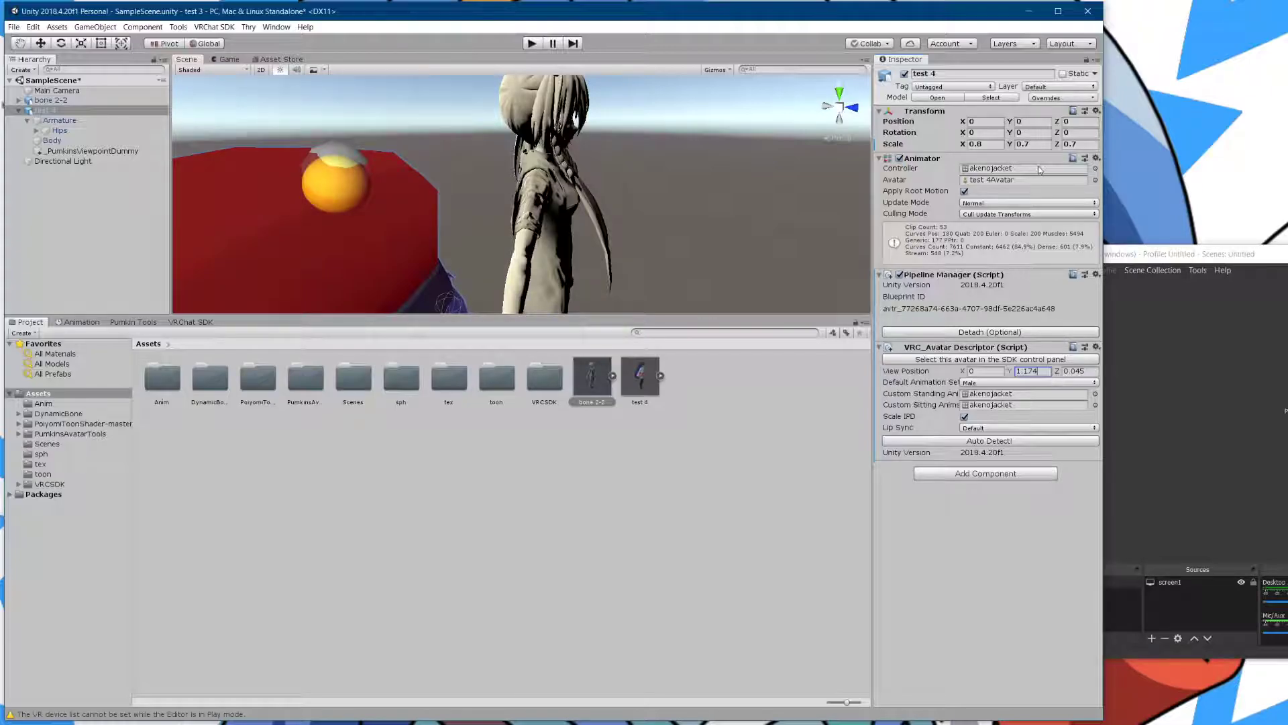
left_click(981, 144)
key("BackSpace")
type("7")
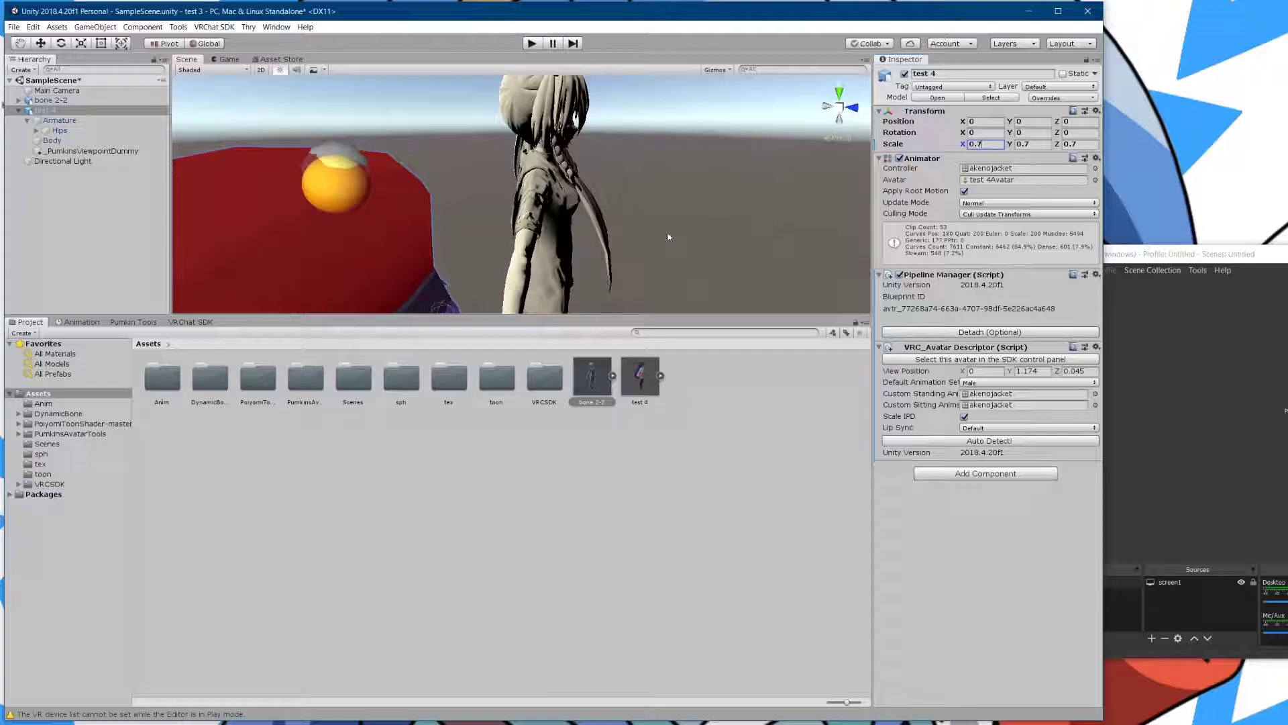
left_click(676, 242)
scroll(597, 222, "down", 3)
scroll(585, 236, "up", 1)
scroll(604, 245, "down", 1)
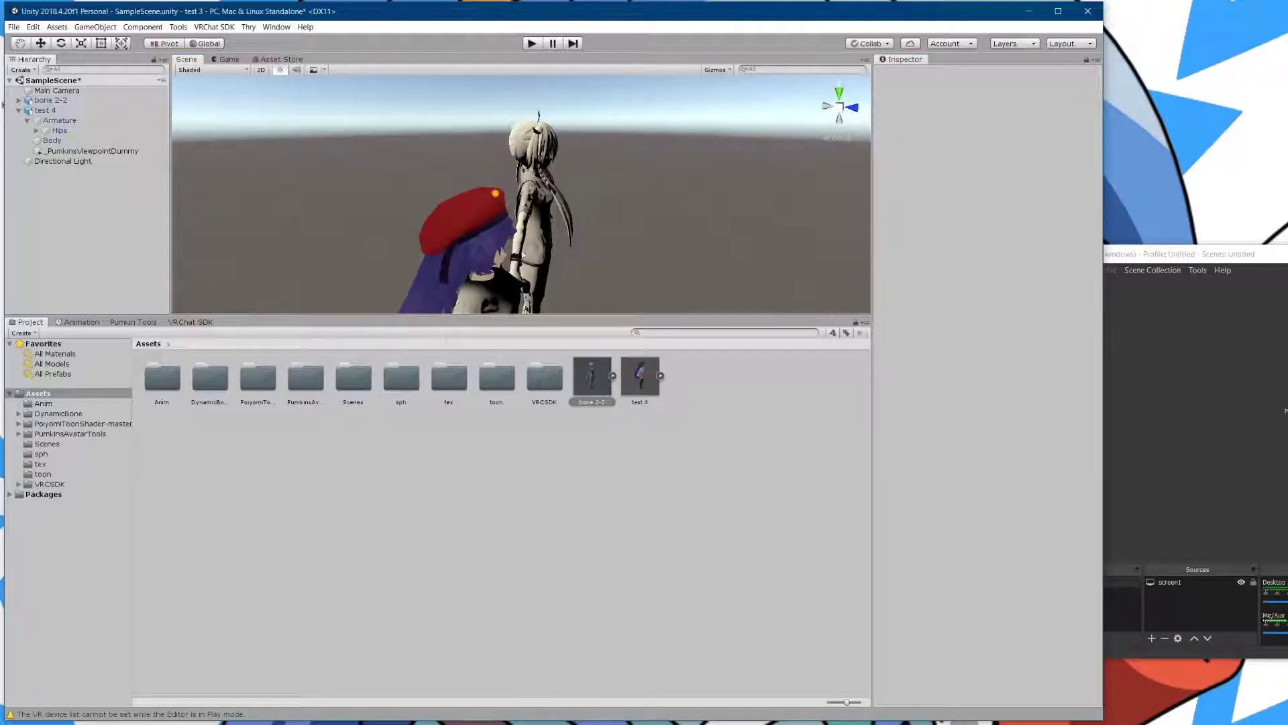
- Reselect test 4, restore its X, Y and Z scale to 0.8, and check both eyes
left_click(45, 110)
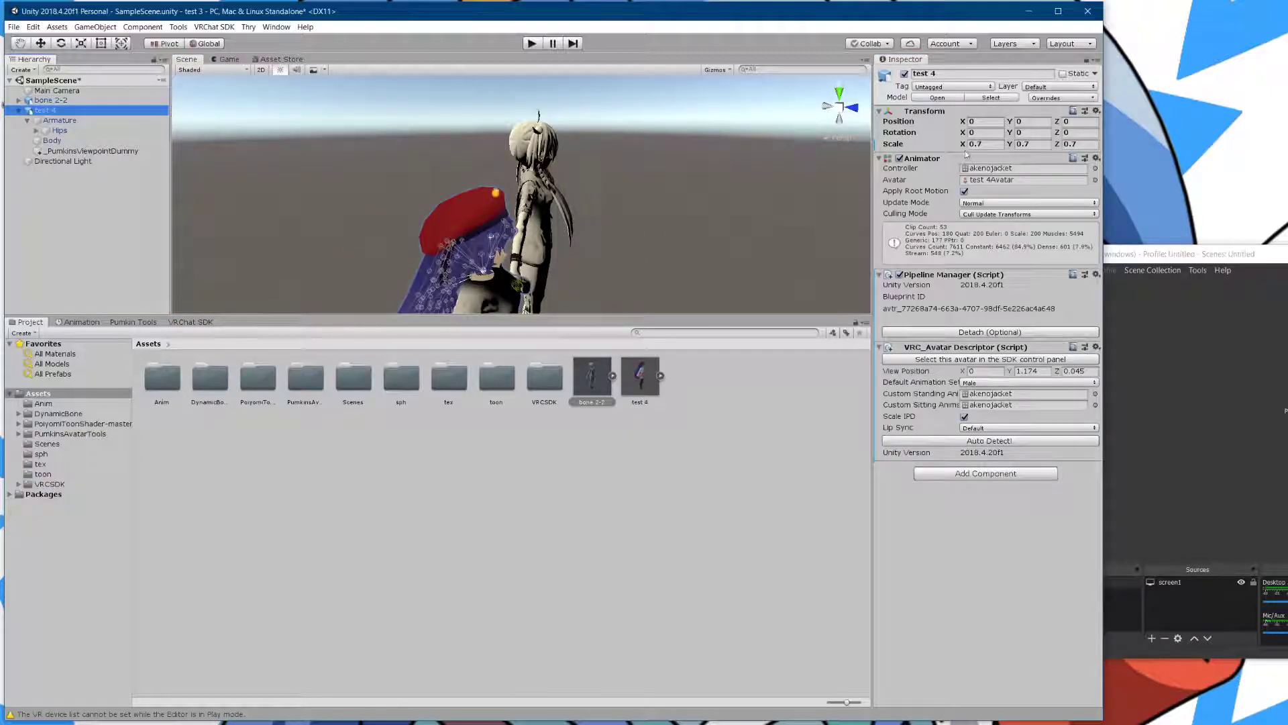
left_click(981, 144)
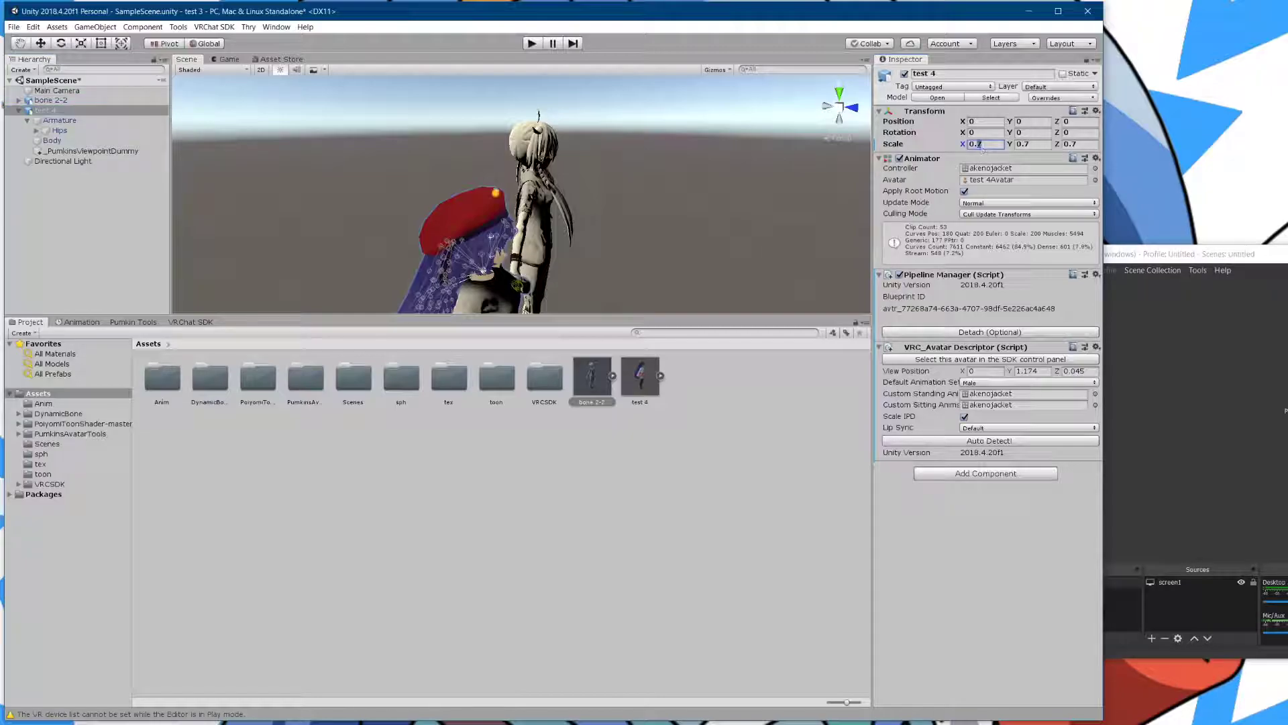
type("0.8")
left_click(1033, 143)
type("0.8")
left_click(1079, 147)
type("0.8")
scroll(614, 232, "up", 5)
mouse_move(493, 224)
middle_mouse_down()
mouse_move(526, 237)
mouse_move(562, 198)
mouse_move(528, 199)
mouse_move(501, 247)
middle_mouse_up()
middle_click_drag(617, 243, 527, 208)
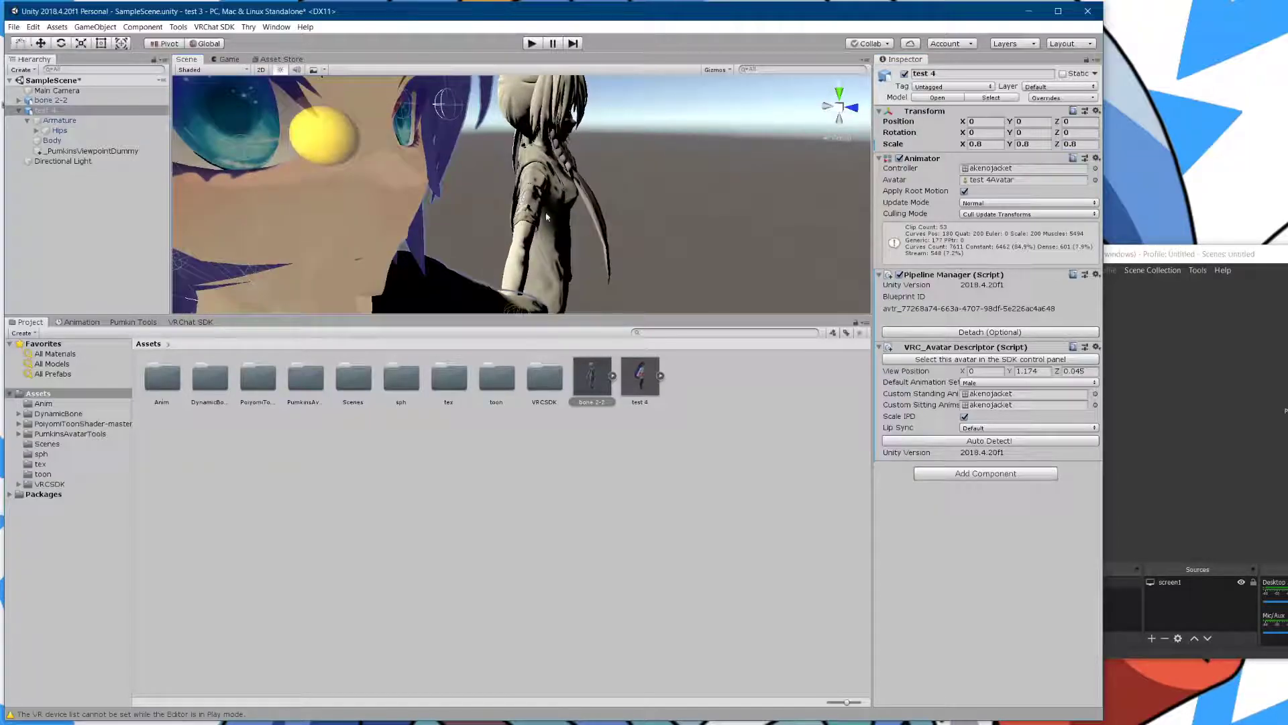
- Change the view position Y to 1.177 and check the gizmo against the eyes
left_click(1035, 372)
left_click_drag(1043, 370, 1031, 371)
type("7")
key("Return")
middle_click_drag(605, 232, 616, 227)
scroll(616, 227, "up", 2)
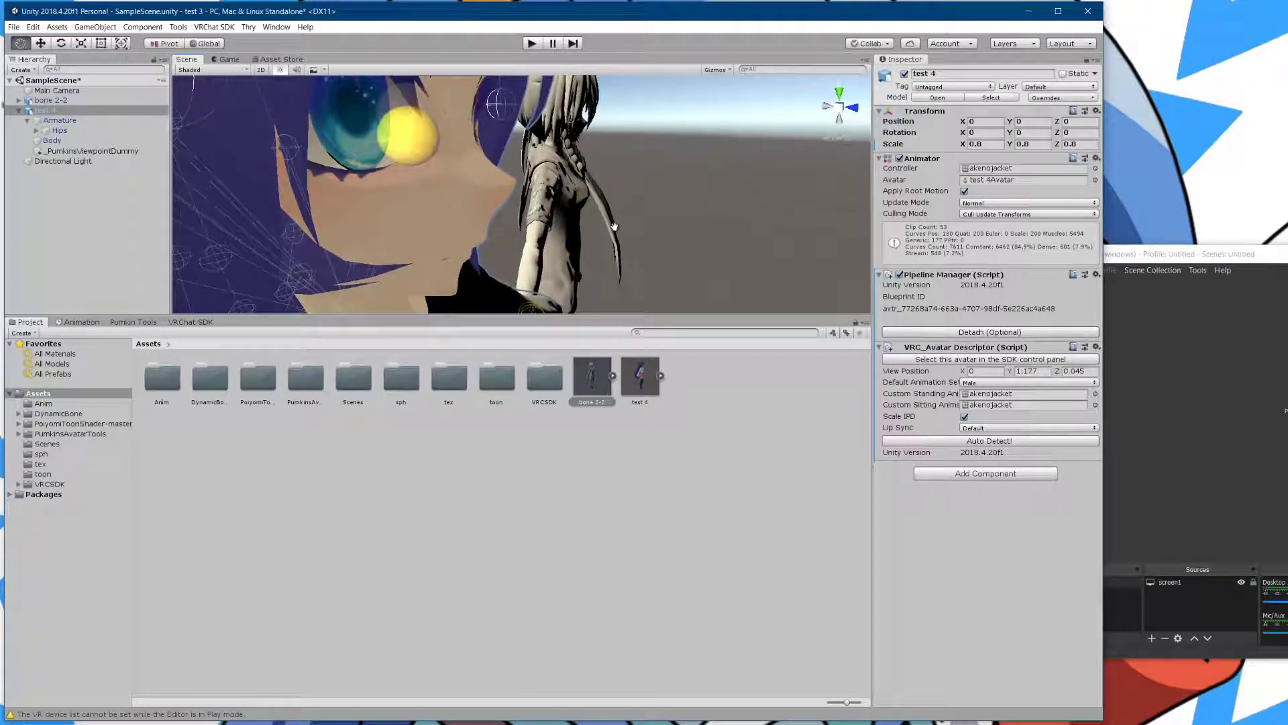
- Adjust the view position Z by trial until it sits at the eye, settling on 0.048
left_click(1079, 371)
key("BackSpace")
type("7")
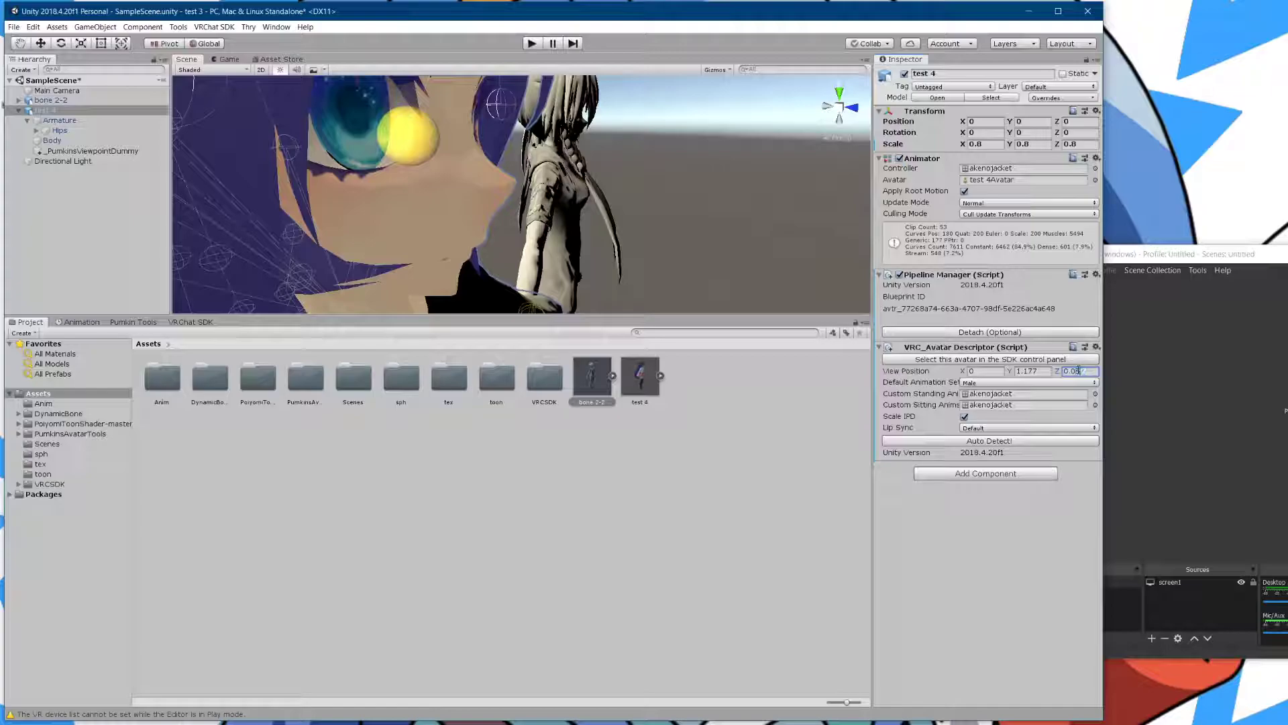
middle_click_drag(645, 252, 609, 178)
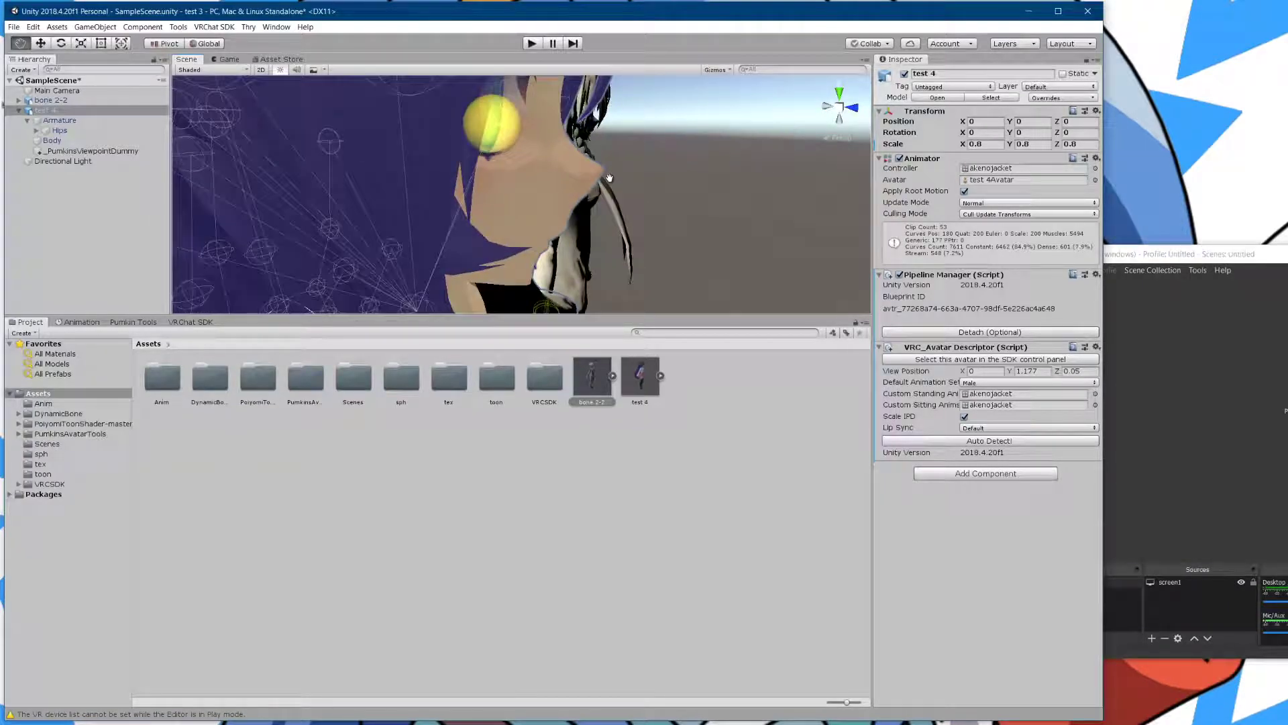
left_click(1078, 372)
key("BackSpace")
type("45")
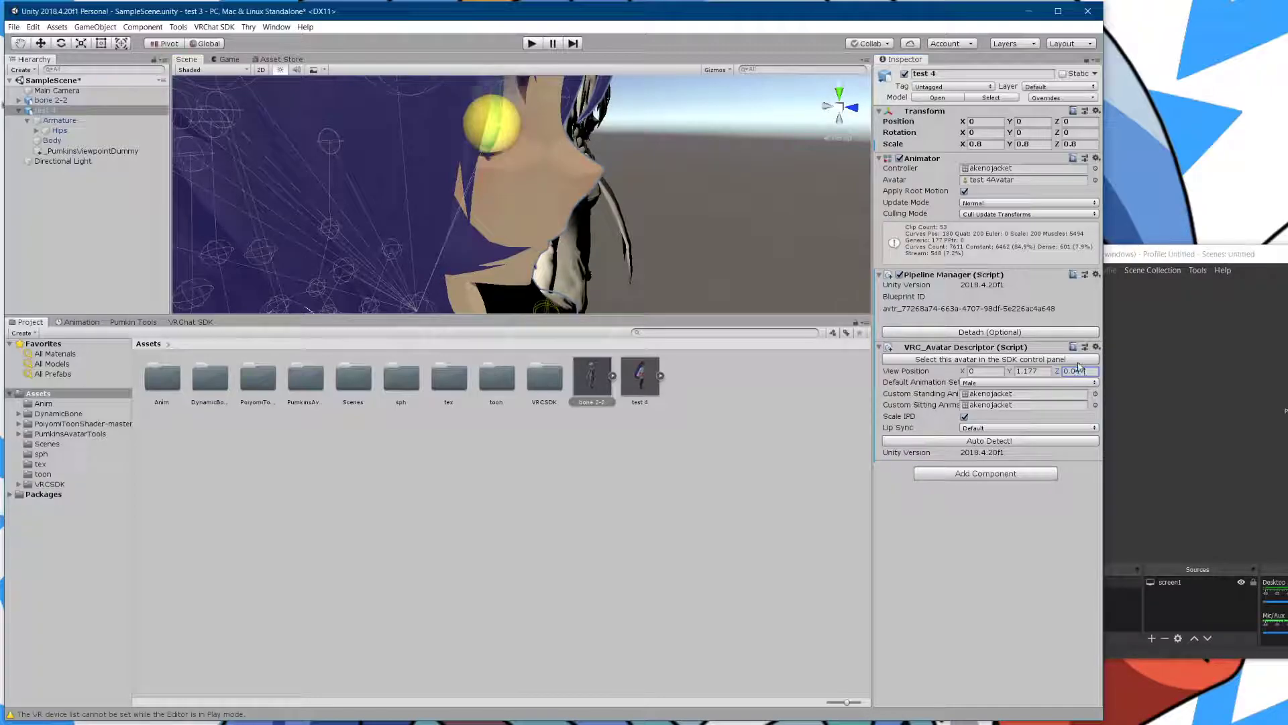
key("BackSpace")
type("7")
key("BackSpace")
type("8")
- Zoom out and orbit to the front so both whole avatars are visible
scroll(639, 215, "down", 6)
middle_click_drag(652, 207, 566, 195)
right_click_drag(566, 196, 413, 190)
middle_click_drag(403, 164, 322, 187)
left_click(107, 100)
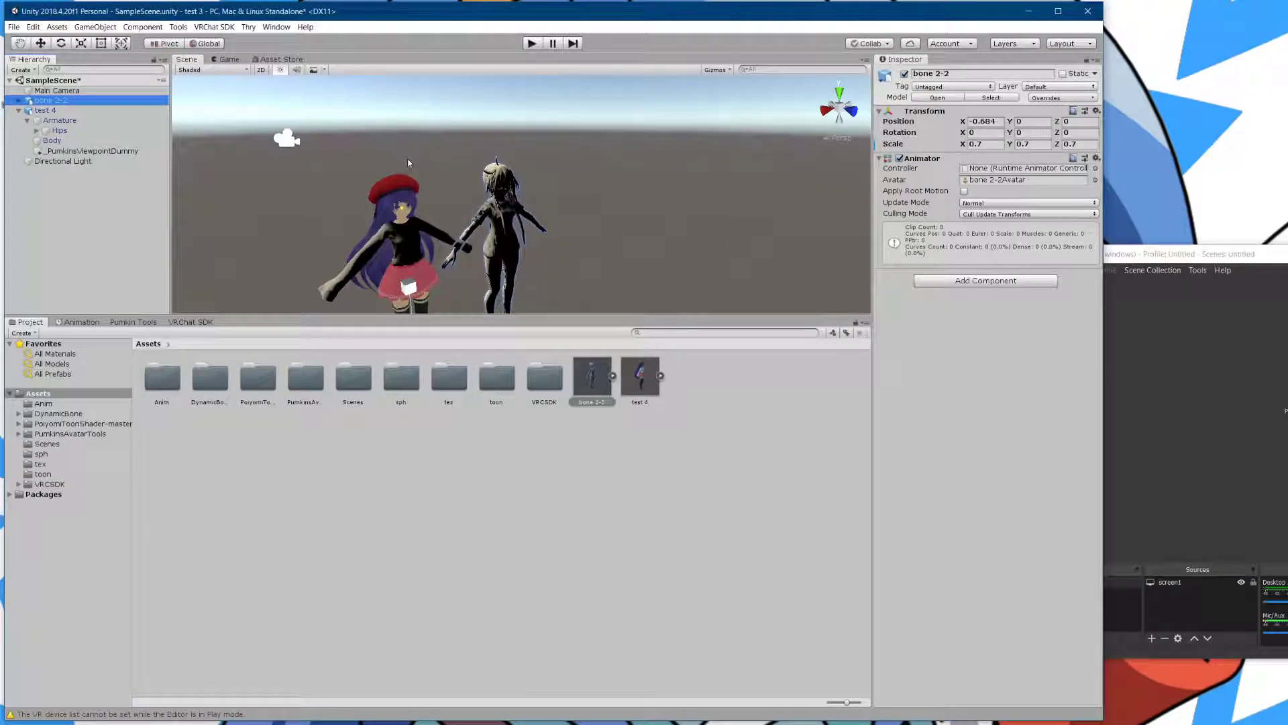
- Delete the bone 2-2 avatar from the scene
key("Delete")
scroll(529, 257, "up", 5)
middle_click_drag(529, 256, 468, 251)
scroll(467, 251, "down", 5)
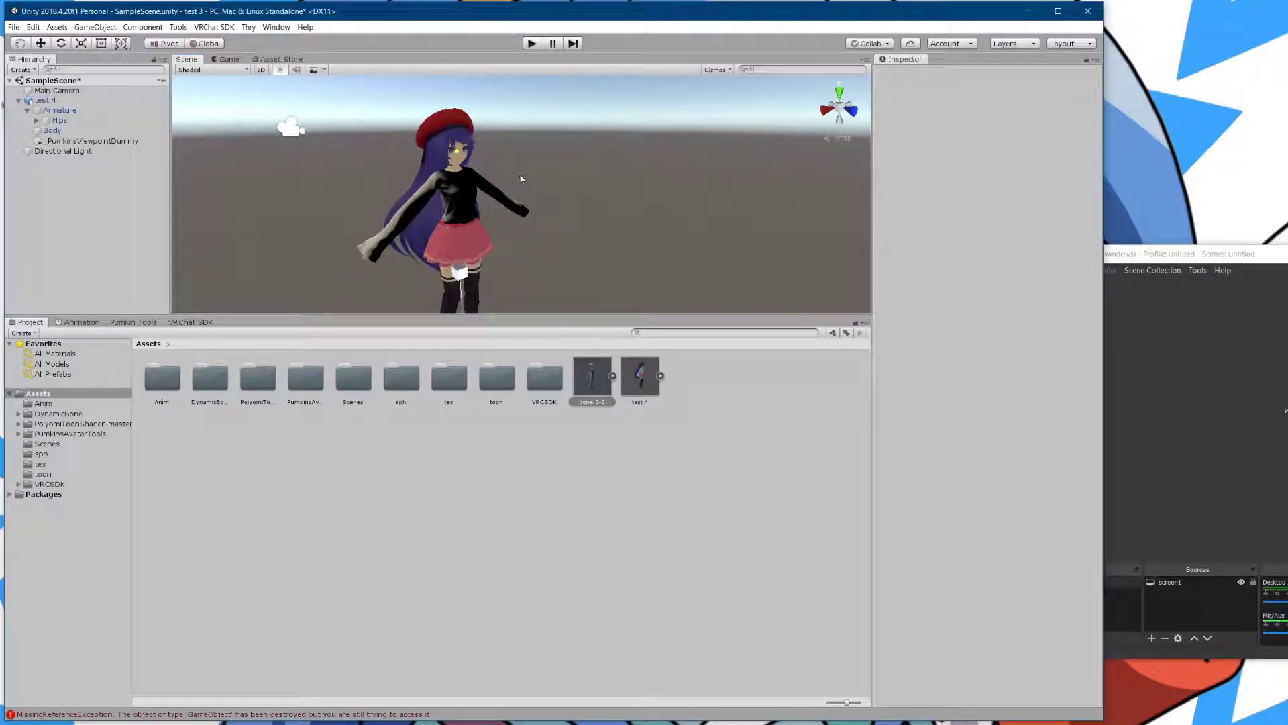
scroll(388, 220, "down", 3)
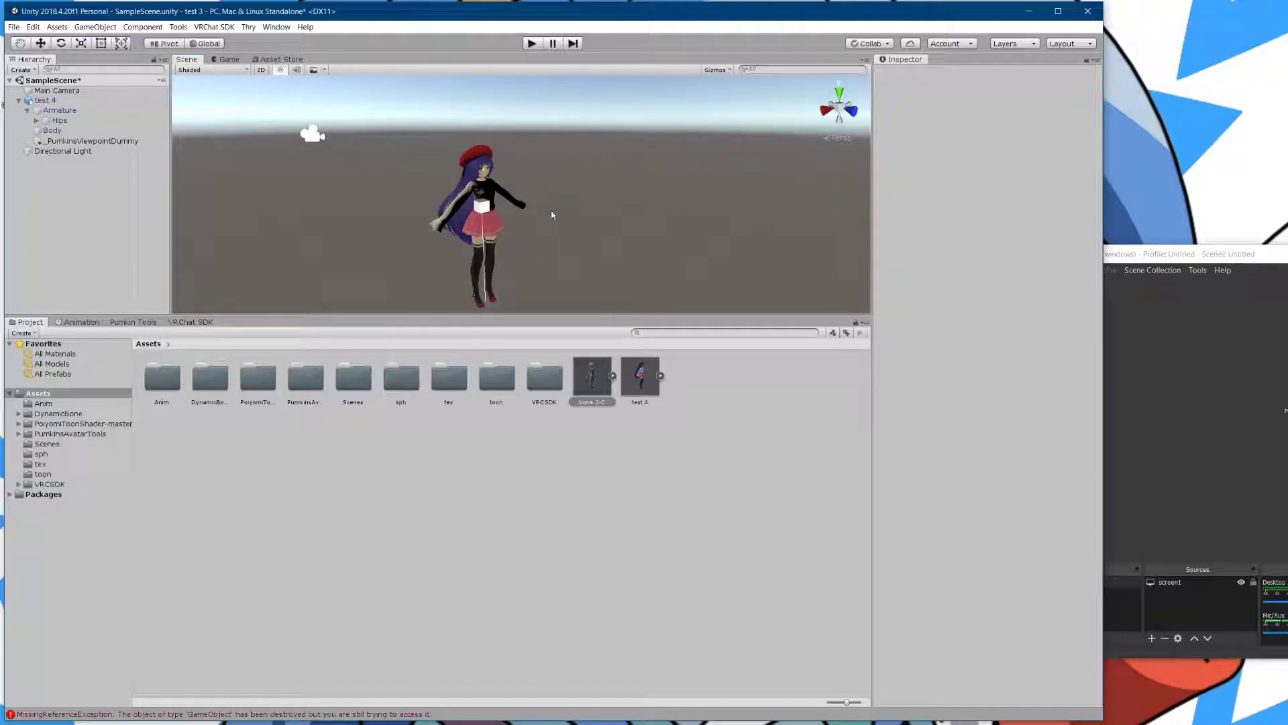
- Delete the _PumkinsViewpointDummy under test 4, cancelling Pumkin Tools' pending scale change
left_click(47, 100)
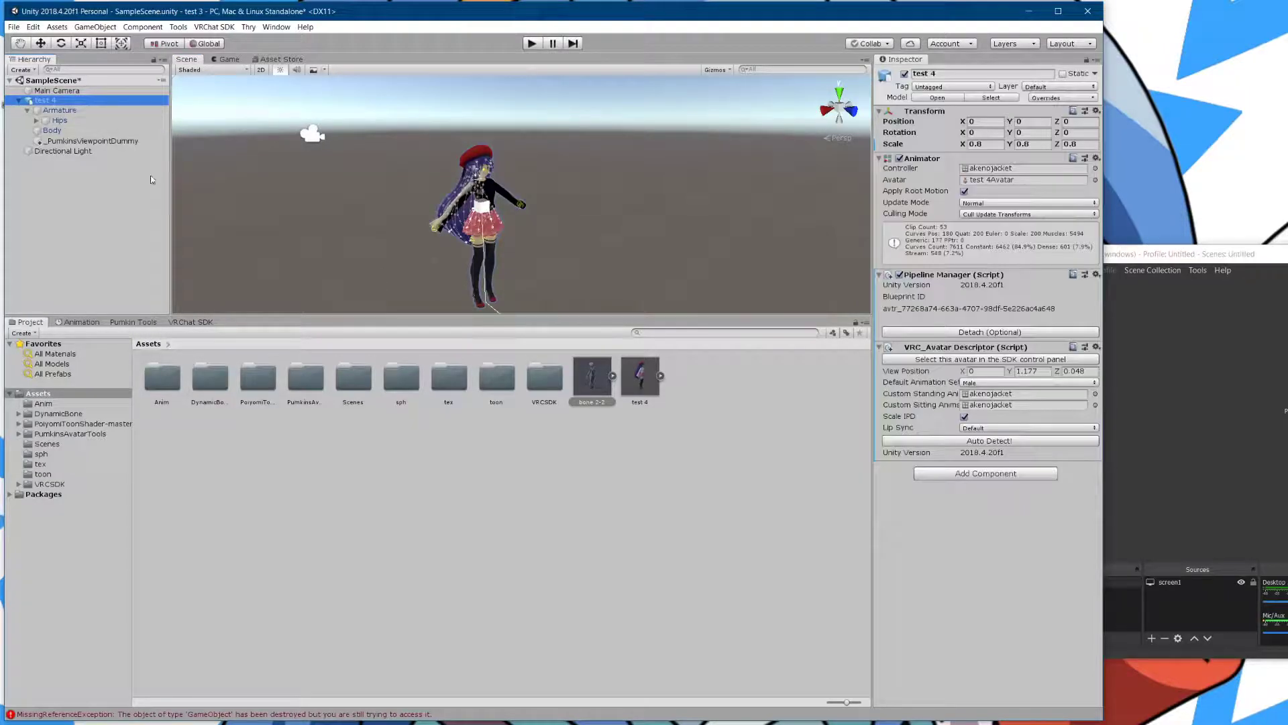
left_click(94, 141)
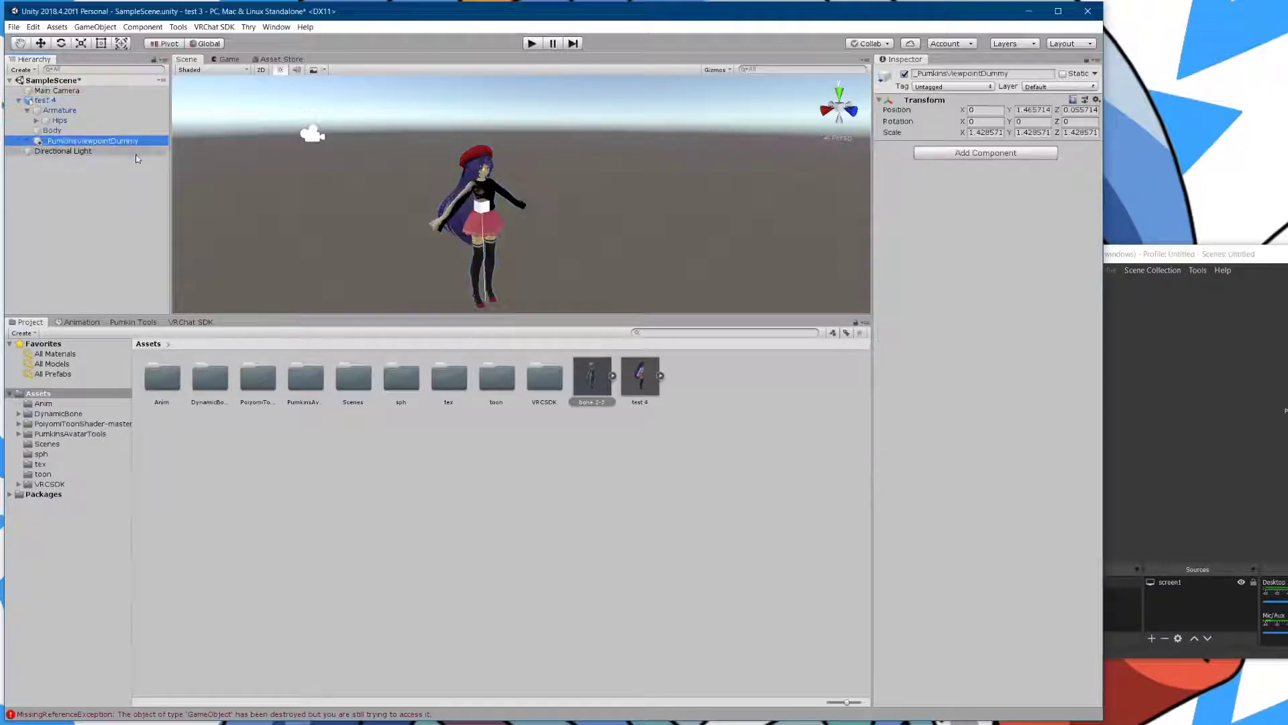
key("Delete")
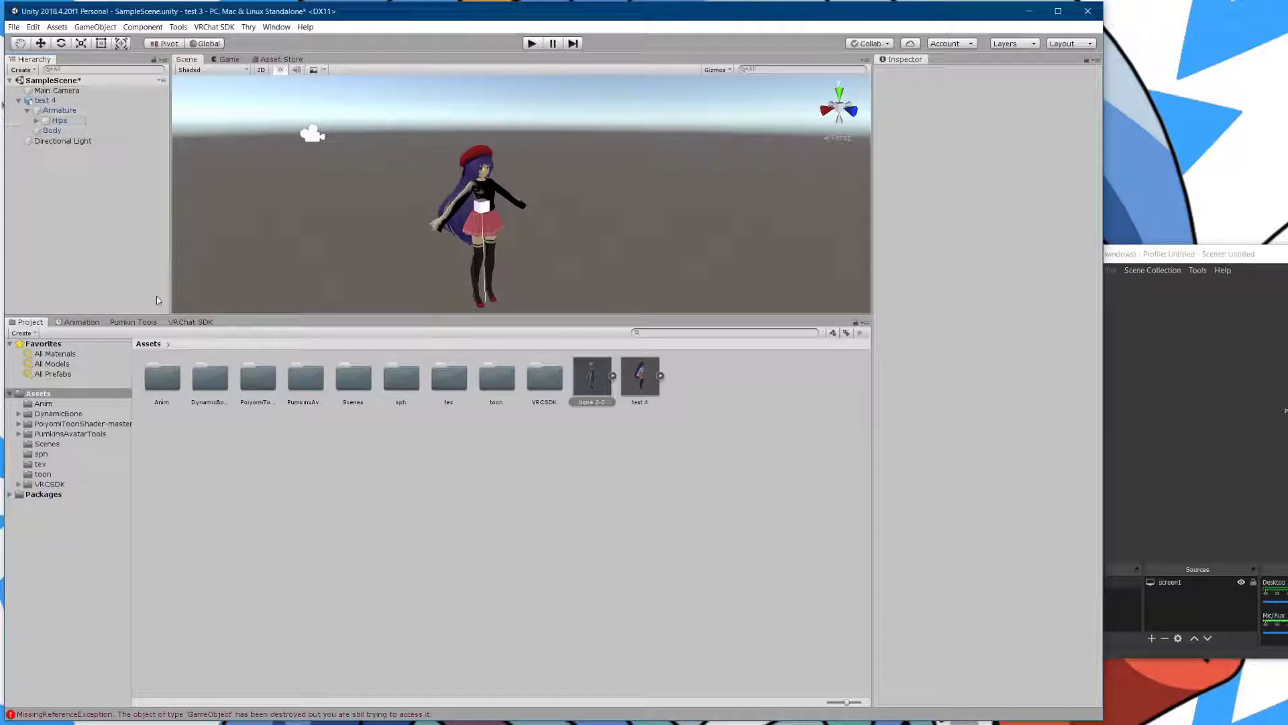
left_click(143, 322)
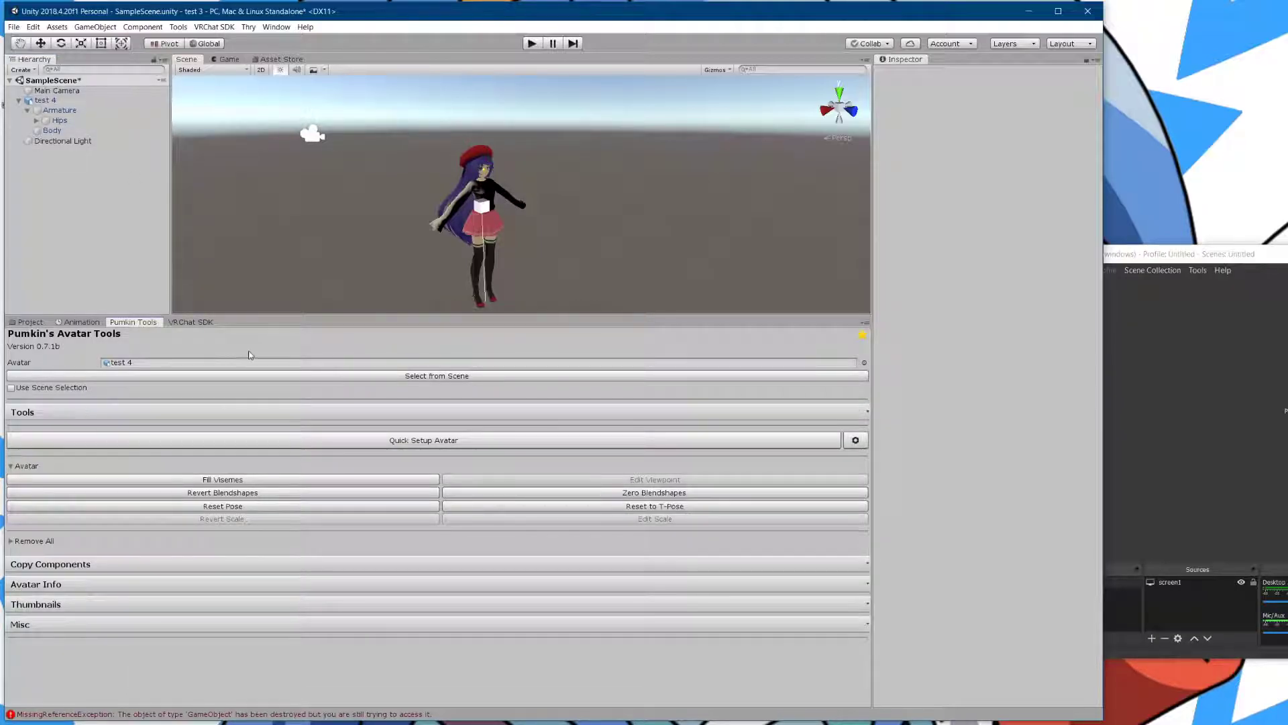
left_click(31, 322)
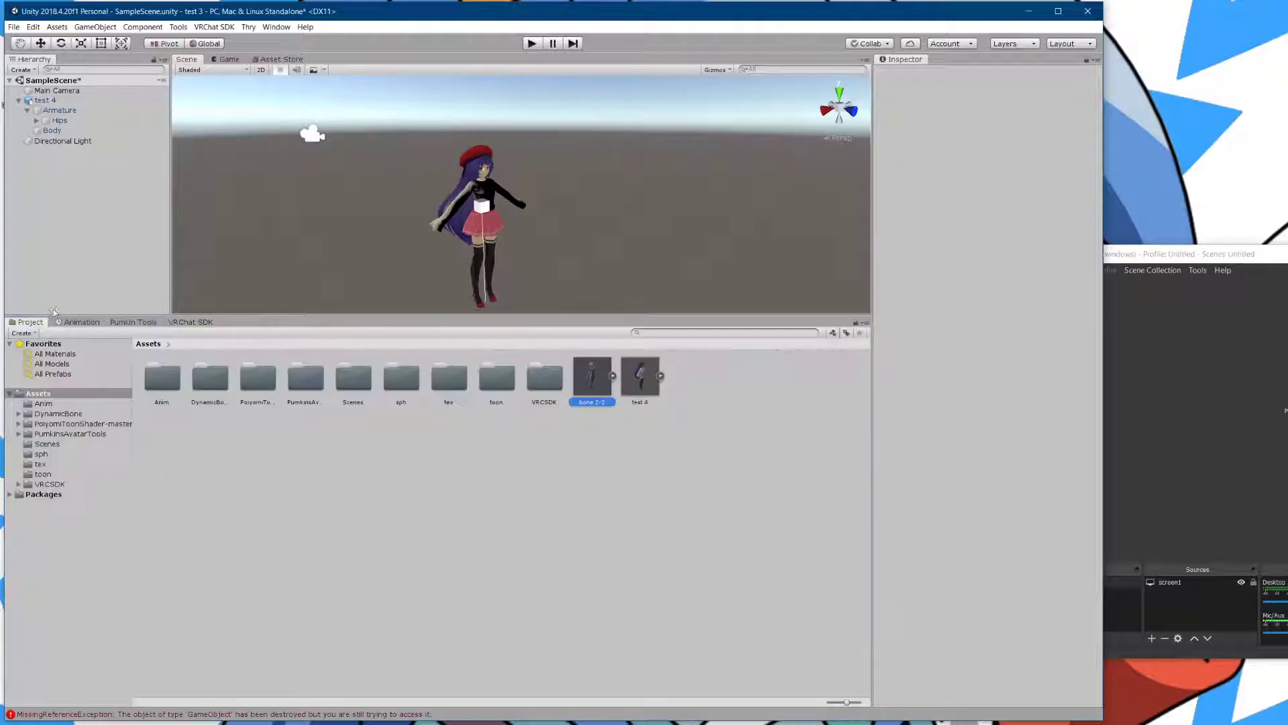
scroll(340, 199, "up", 1)
left_click(473, 232)
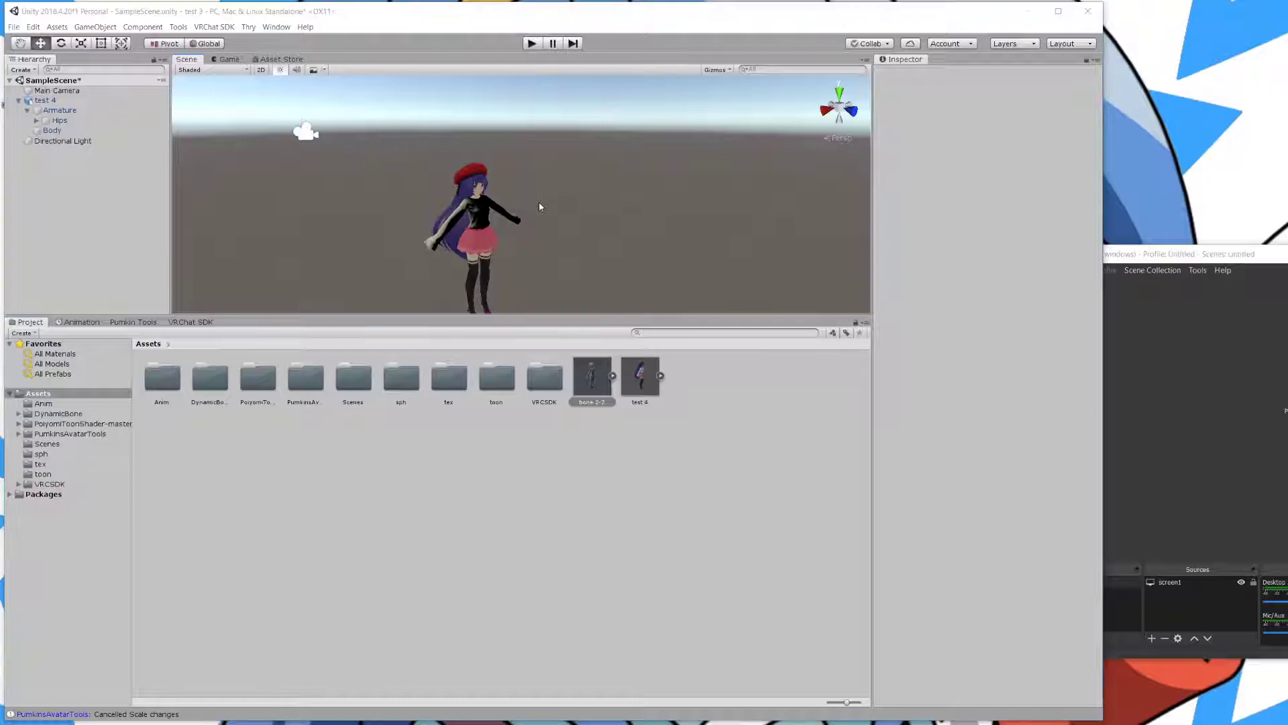
key("ctrl+z")
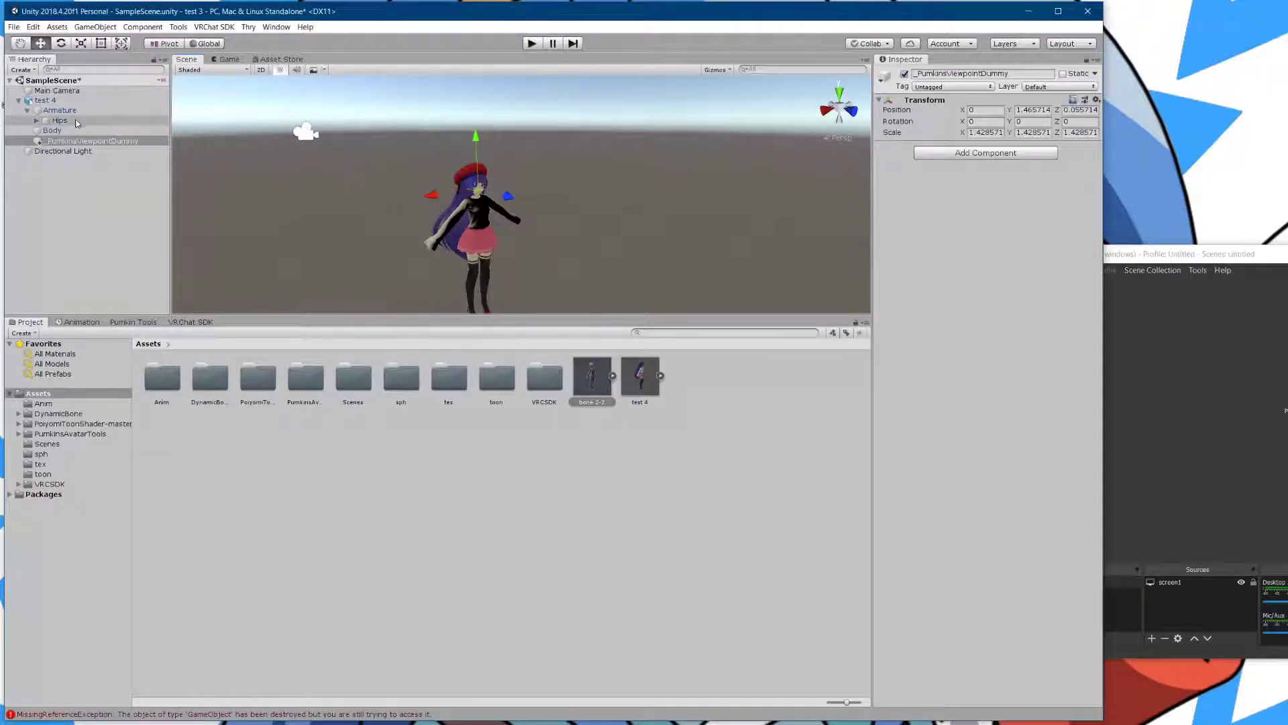
key("Delete")
- Set the test 4 avatar's Transform scale to 0.8 on X, Y and Z
left_click(61, 91)
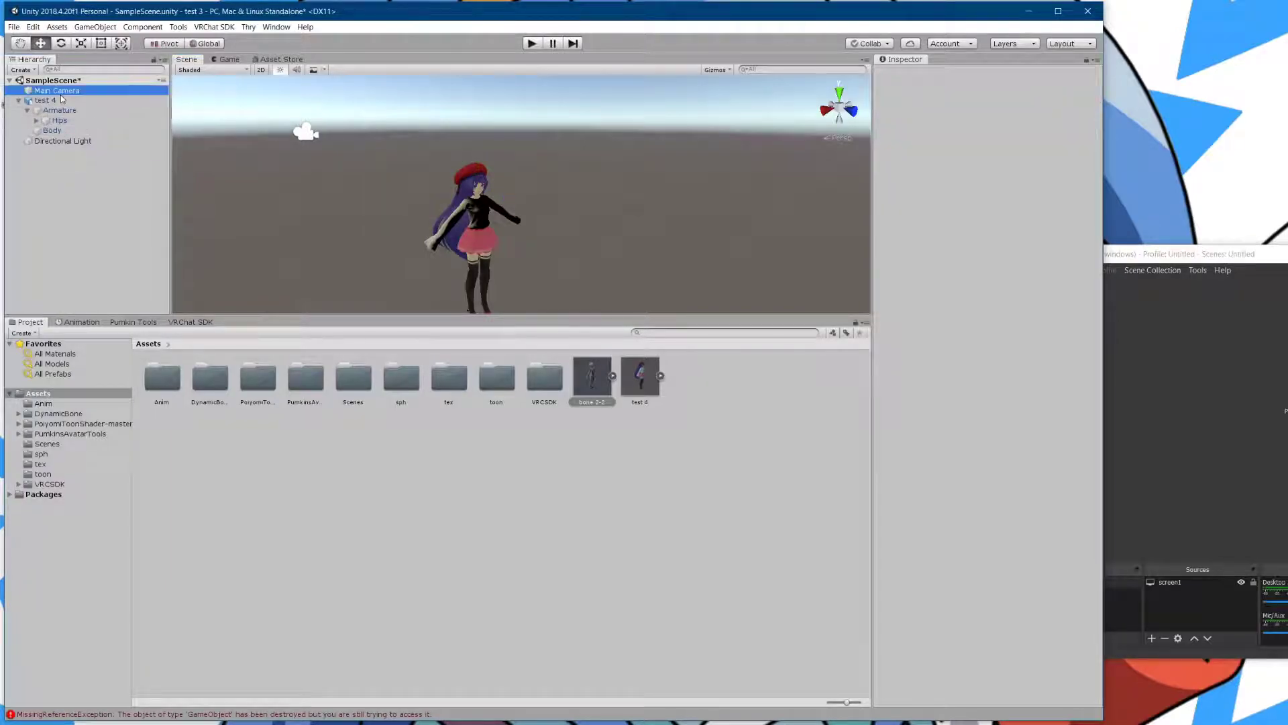
left_click(61, 101)
left_click(984, 144)
type("0.8")
key("Tab")
type("0.8")
key("Tab")
type("0.8")
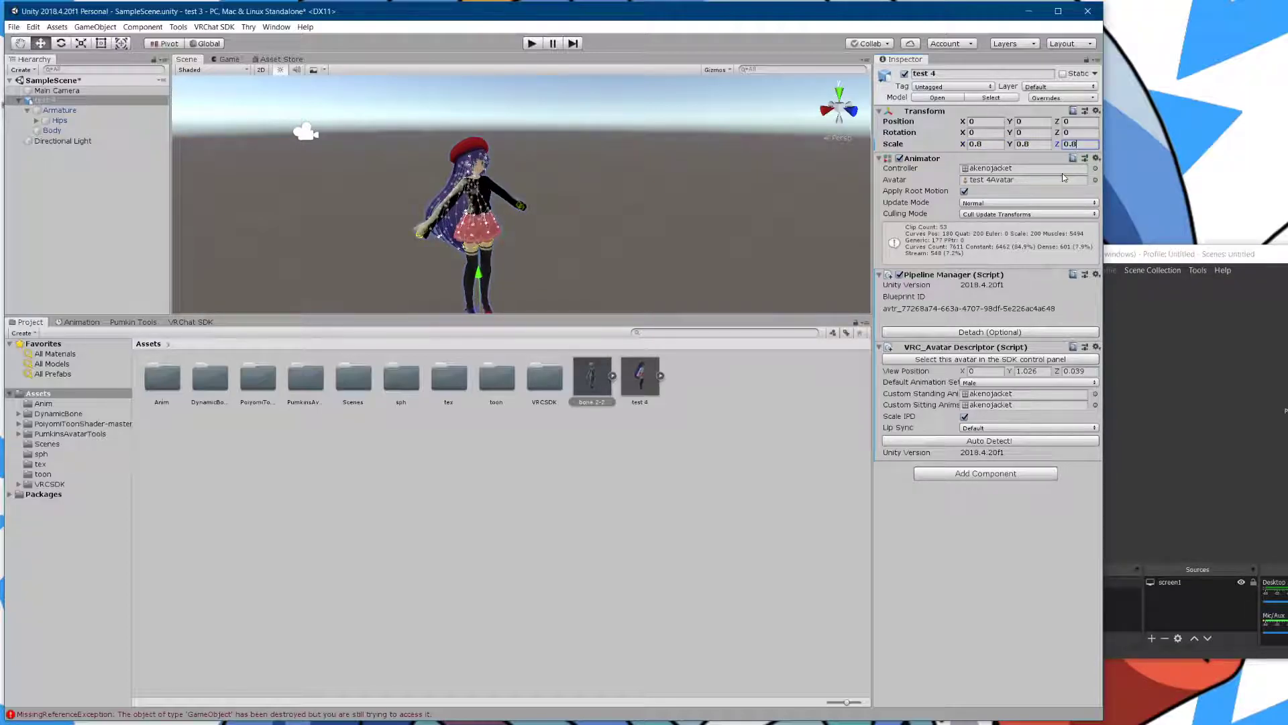
- Set the VRC Avatar Descriptor view position Z to 0.047
left_click_drag(1038, 375, 1029, 372)
left_click_drag(1091, 373, 1076, 374)
type("47")
left_click(1027, 373)
key("super")
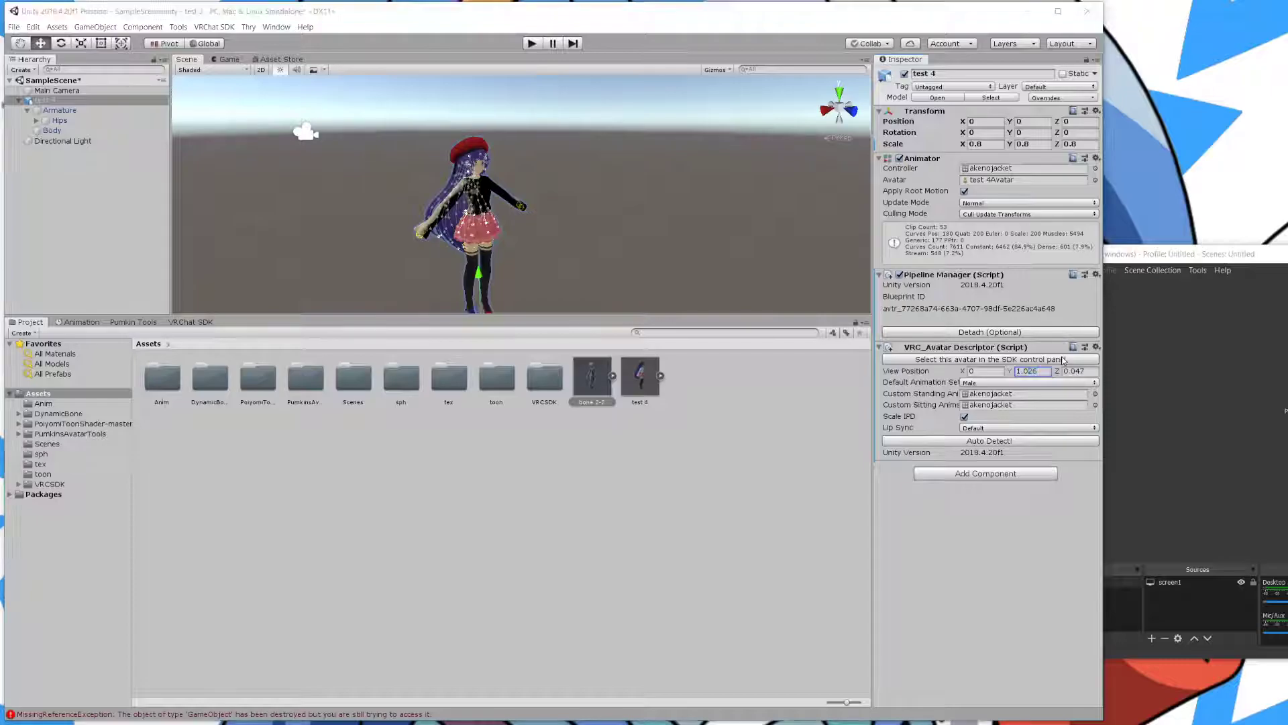
- Launch Calculator and compute 1.026 ÷ 7 × 8, giving about 1.1726
type("ca")
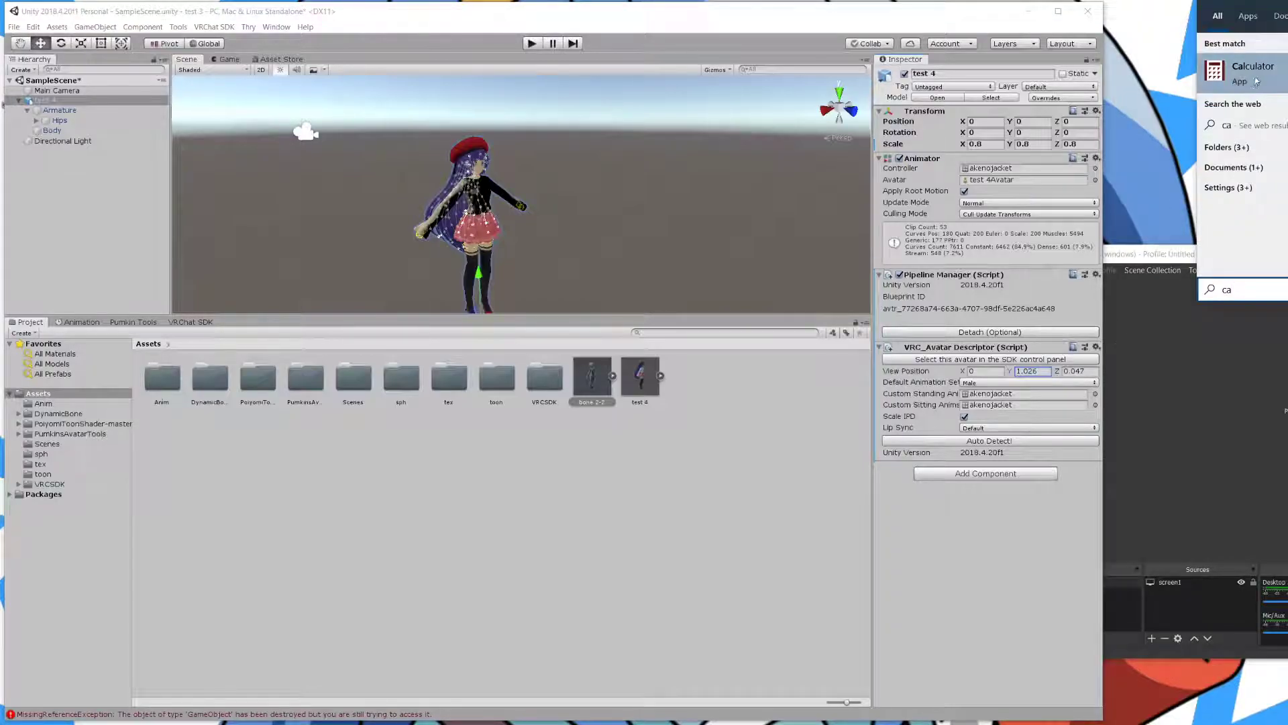
key("Return")
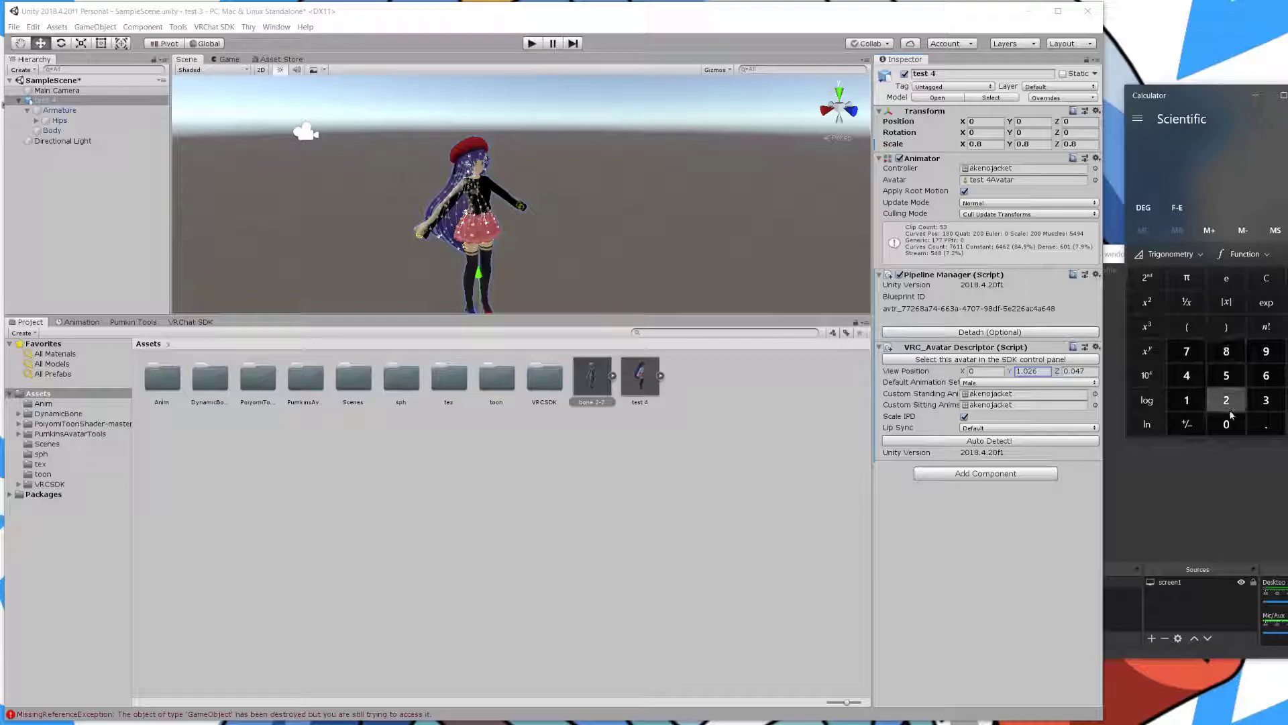
left_click(1187, 400)
left_click(1261, 425)
left_click(1228, 425)
left_click(1231, 401)
left_click(1264, 377)
left_click(1287, 327)
left_click(1185, 352)
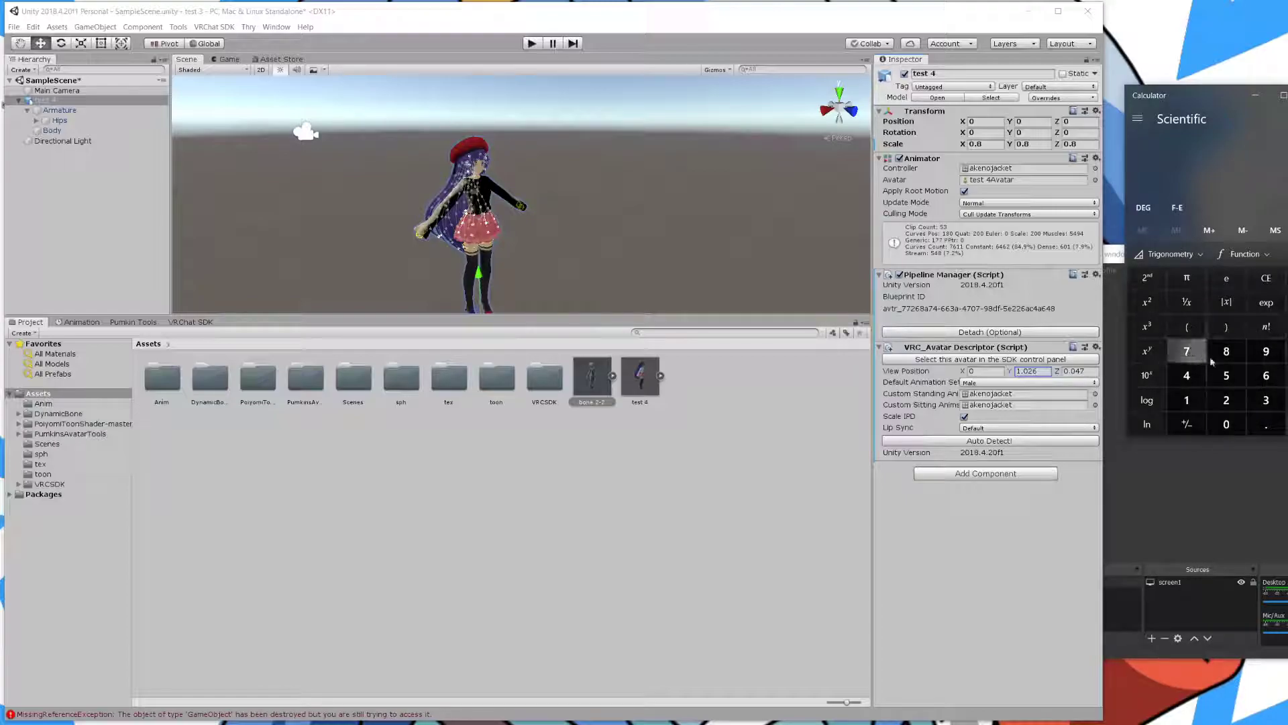
left_click(1287, 422)
left_click(1287, 351)
left_click(1225, 352)
left_click(1286, 424)
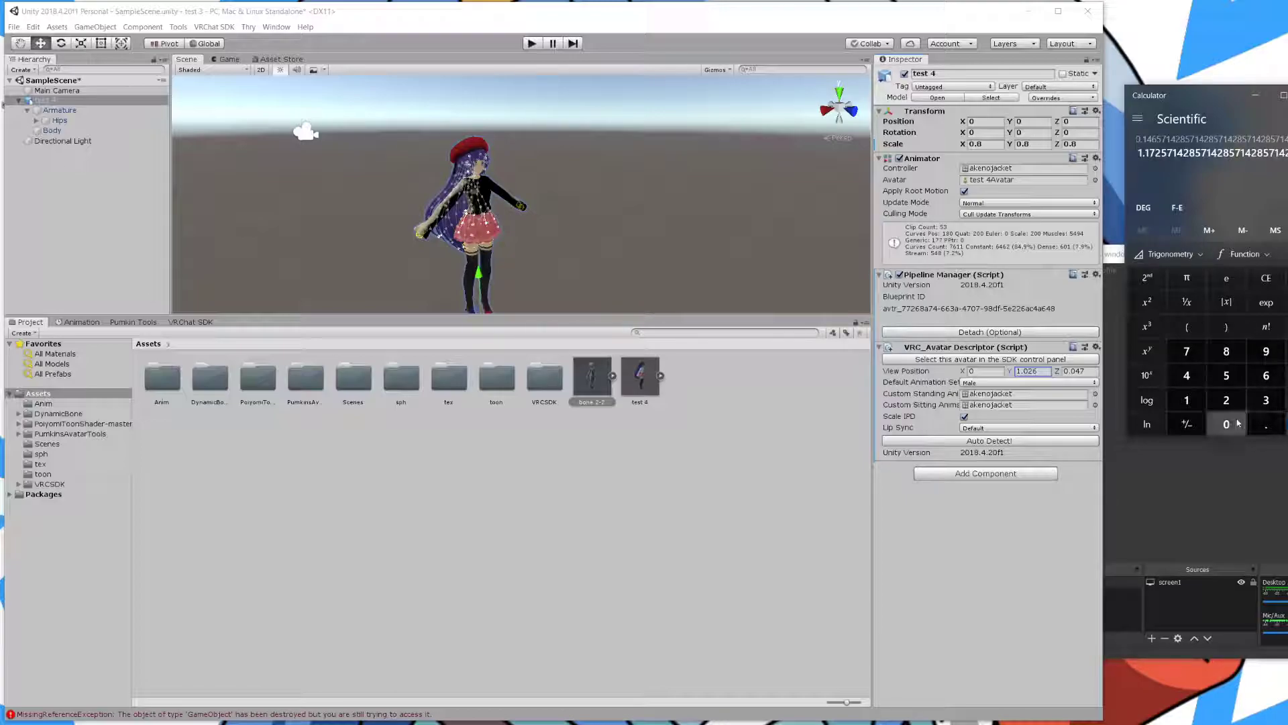
- Replace view position Y with the computed 1.176 and zoom in on the avatar's face
left_click(1032, 371)
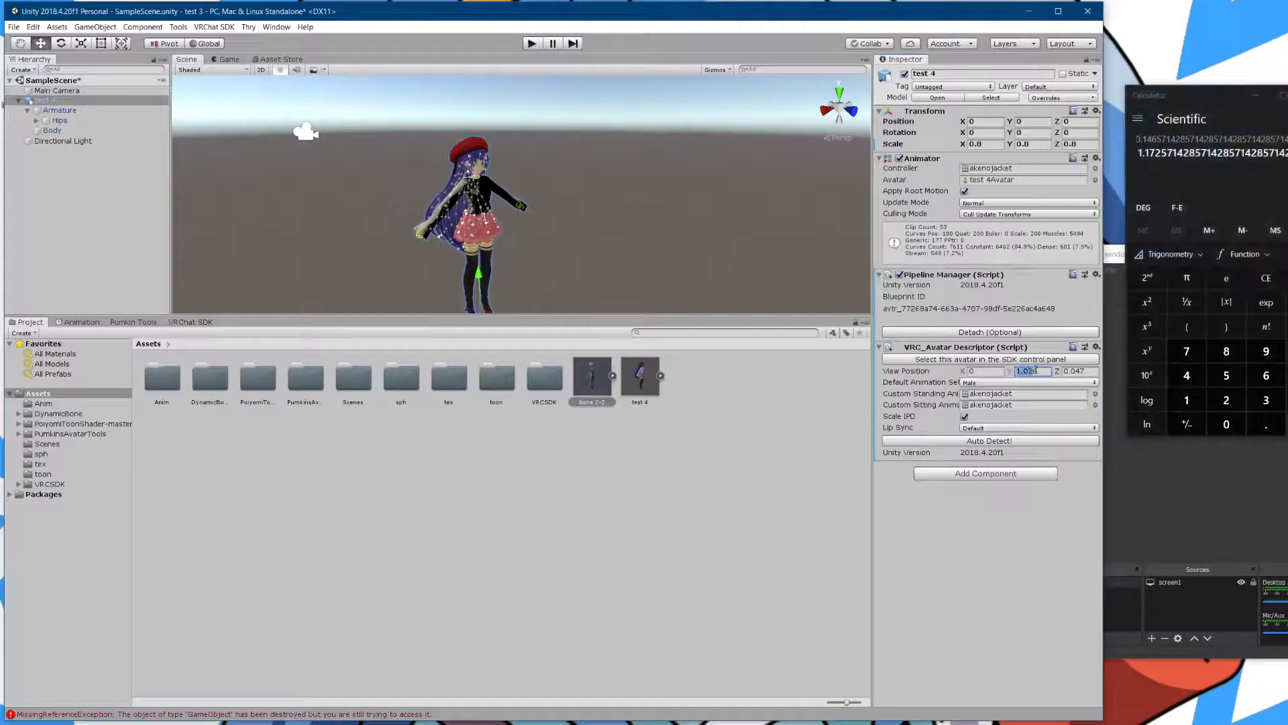
double_click(1028, 373)
type("1.176")
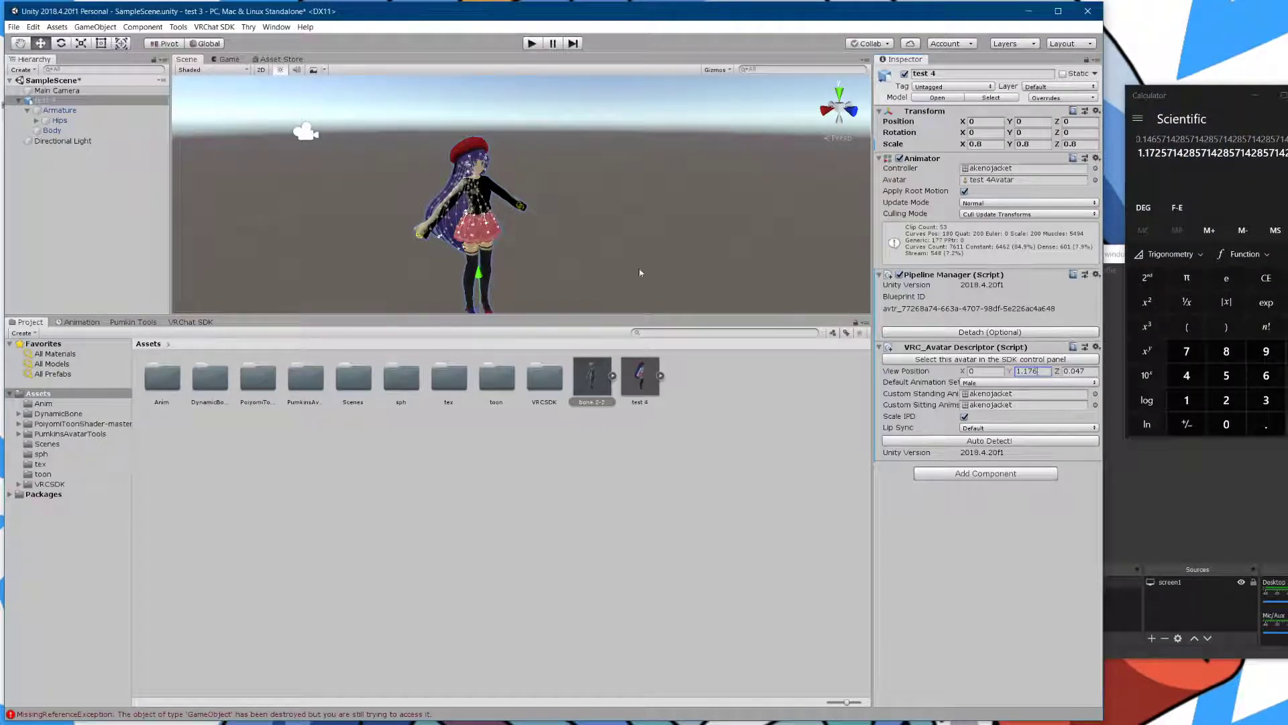
scroll(476, 161, "up", 12)
right_click_drag(472, 159, 438, 172)
middle_click_drag(437, 173, 511, 190)
right_click_drag(511, 190, 522, 159)
middle_click_drag(522, 159, 554, 159)
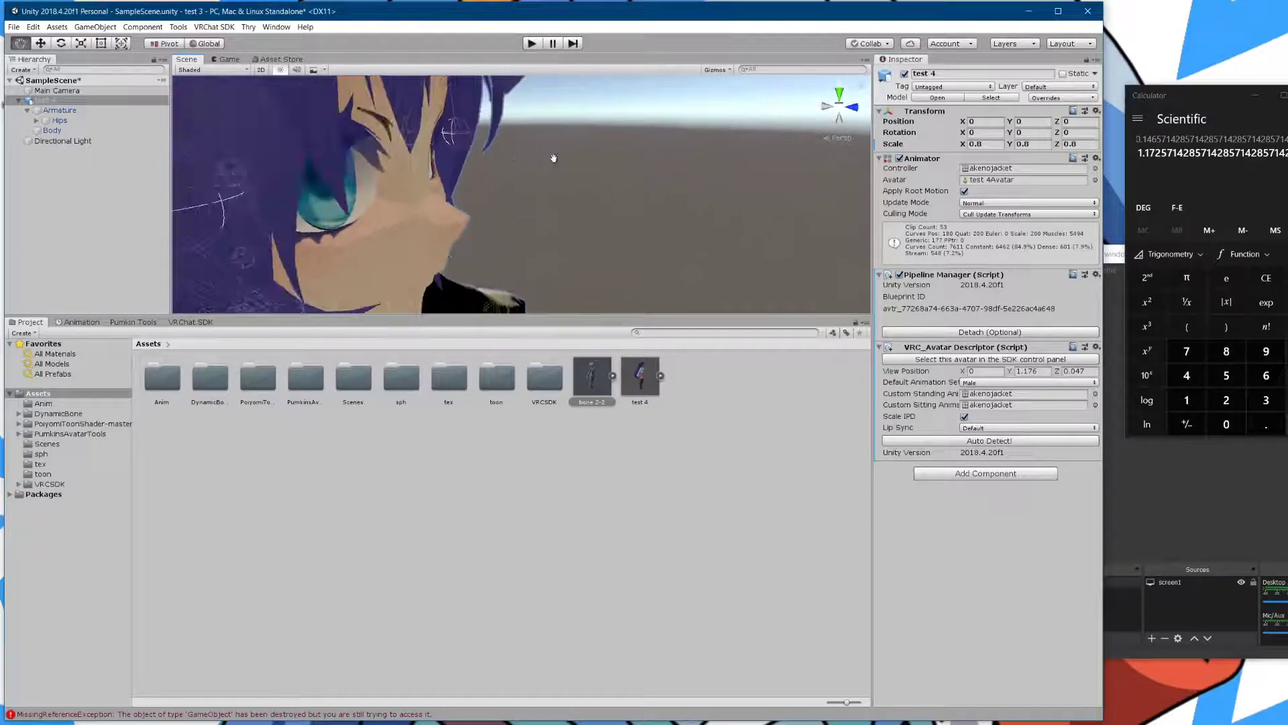
scroll(555, 156, "down", 2)
scroll(554, 153, "up", 2)
scroll(555, 154, "down", 2)
scroll(556, 156, "up", 1)
scroll(557, 156, "down", 1)
scroll(557, 155, "up", 2)
scroll(558, 156, "down", 1)
middle_click_drag(557, 156, 557, 156)
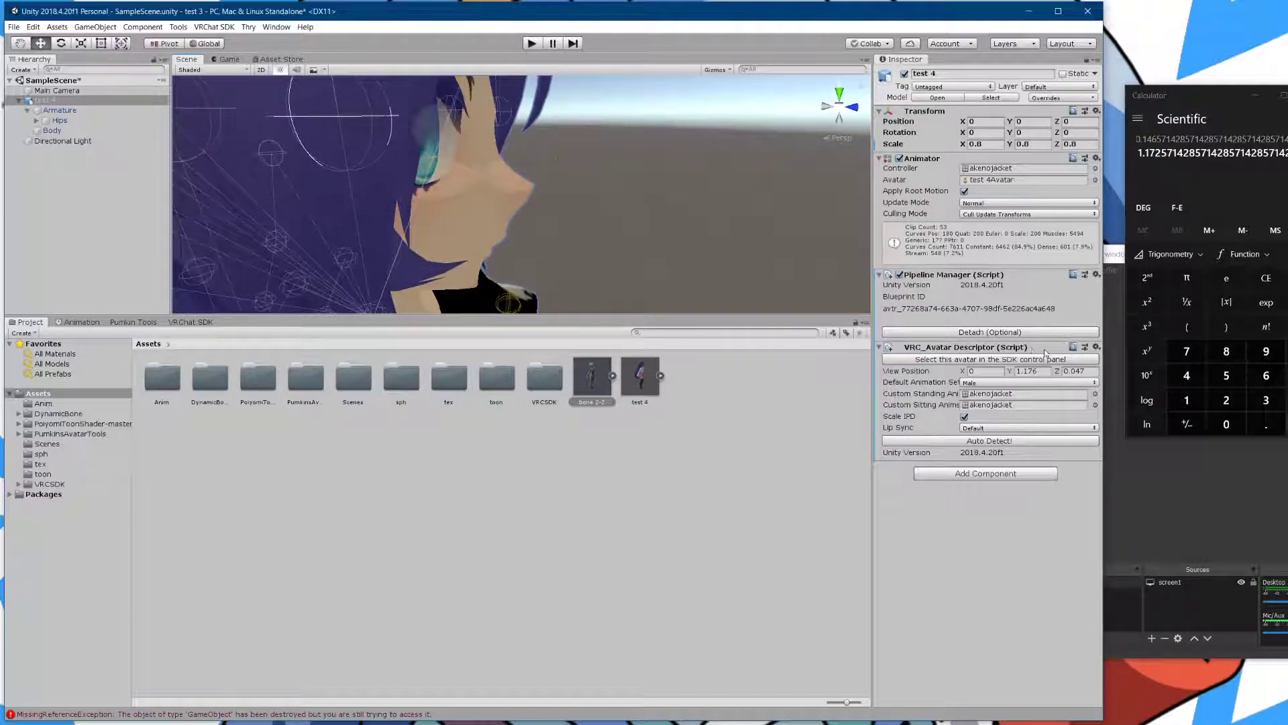
- Try 0.049 for view position Z, then settle on 0.048, checking the profile view
left_click(1086, 371)
type("0.049")
scroll(526, 189, "up", 2)
scroll(526, 189, "up", 2)
scroll(526, 189, "down", 3)
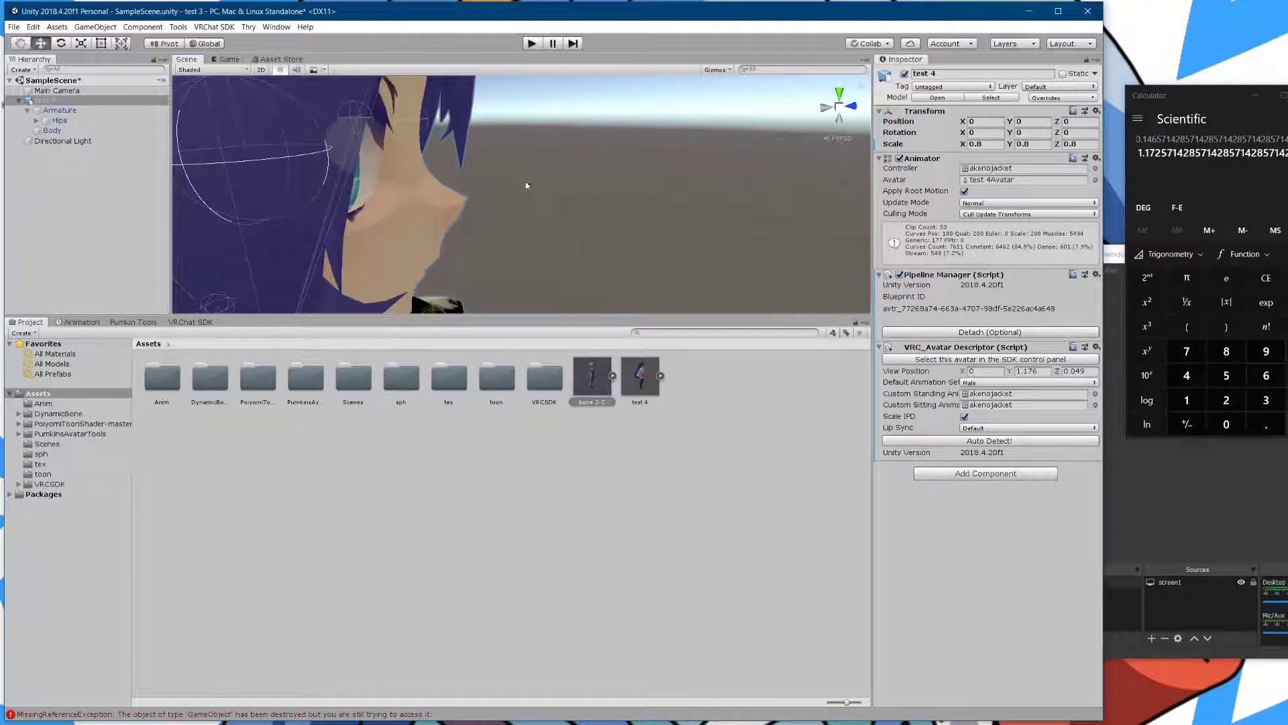
left_click(1081, 372)
key("BackSpace")
type("8")
right_click_drag(633, 233, 633, 219)
right_click_drag(565, 189, 543, 190)
scroll(517, 146, "down", 2)
scroll(507, 147, "up", 3)
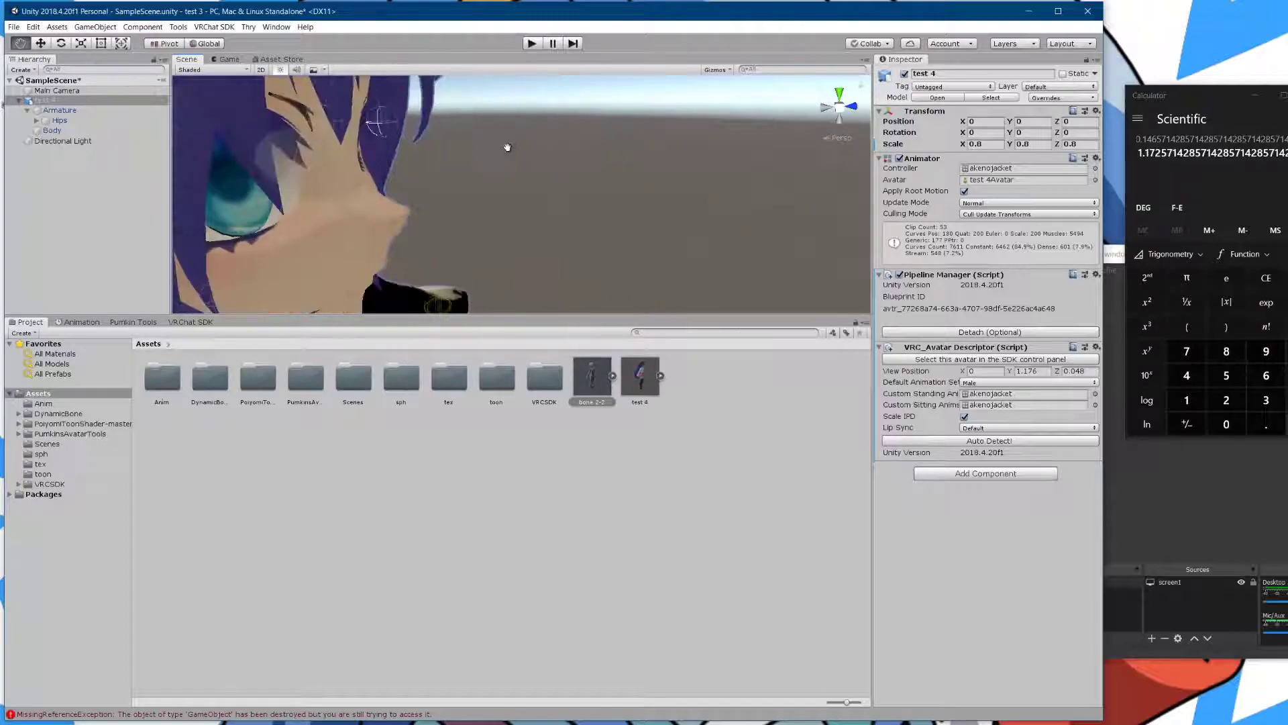
scroll(511, 147, "down", 2)
scroll(513, 145, "up", 4)
scroll(512, 144, "down", 2)
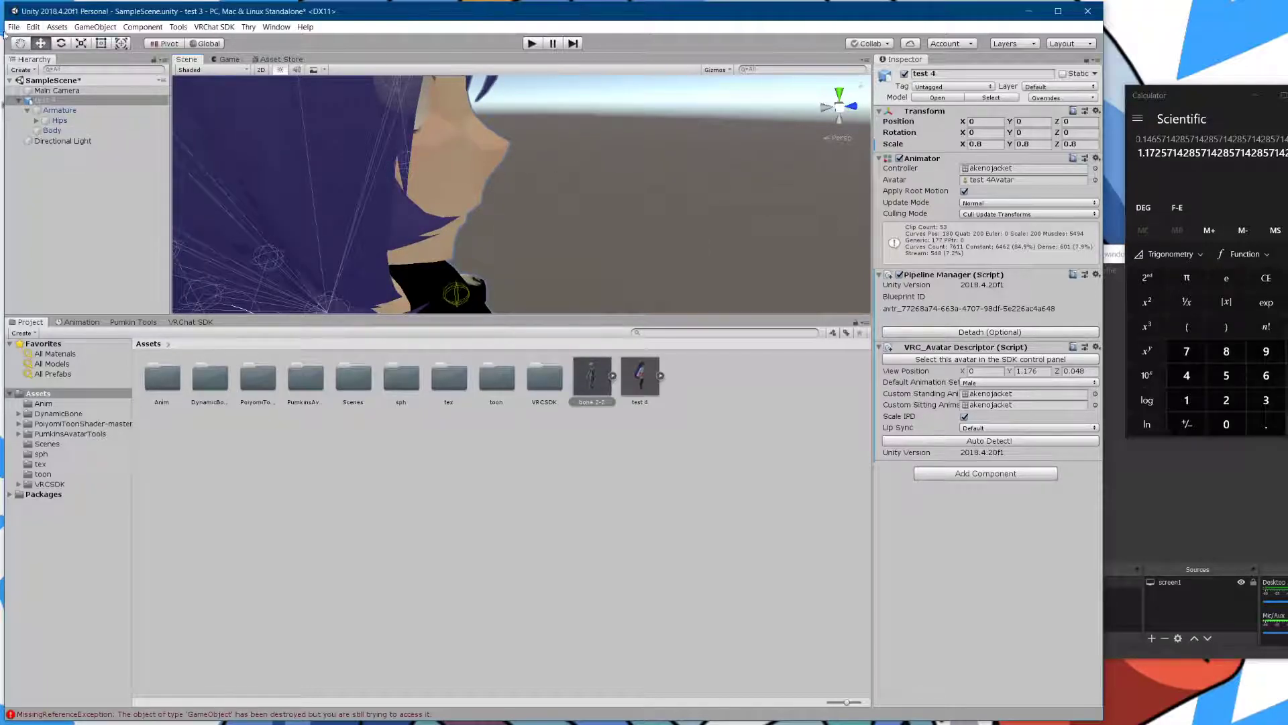
- Save the scene and glance at the Game view before returning to Scene
left_click(13, 27)
left_click(26, 67)
left_click(228, 59)
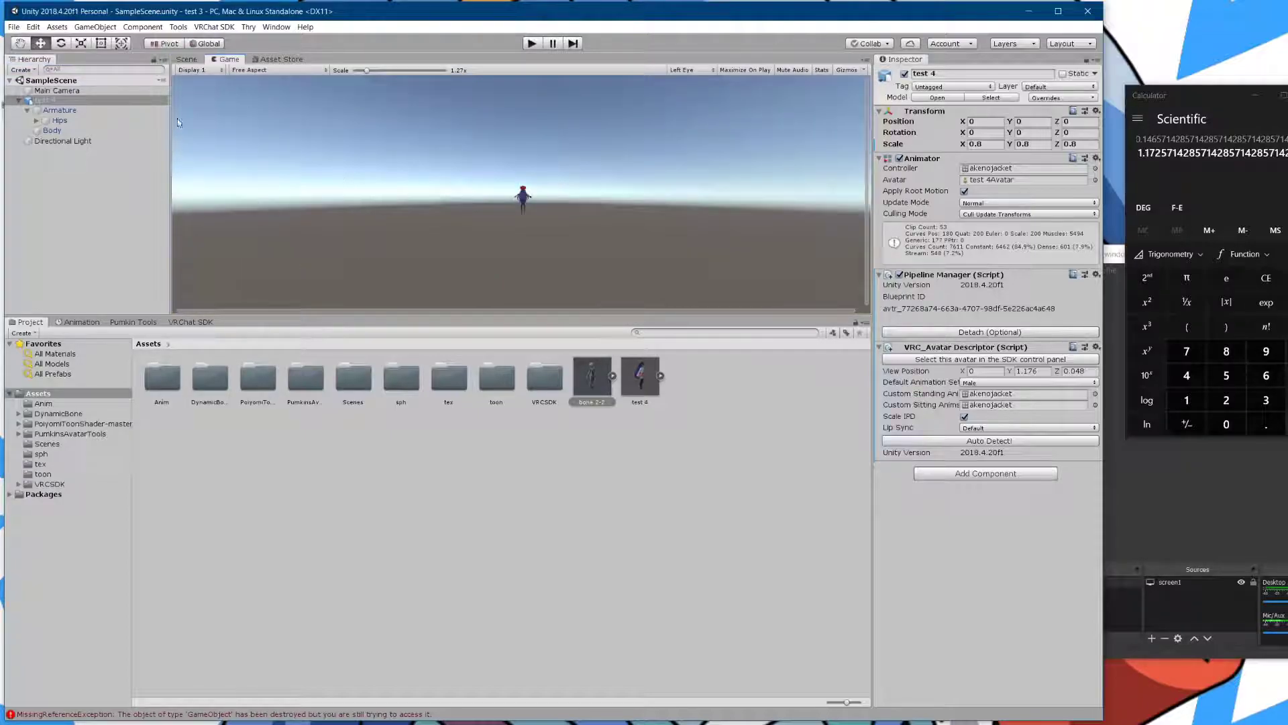
left_click(187, 60)
- Open the VRChat SDK avatar builder, copy the Blueprint ID, and frame the full avatar
left_click(190, 322)
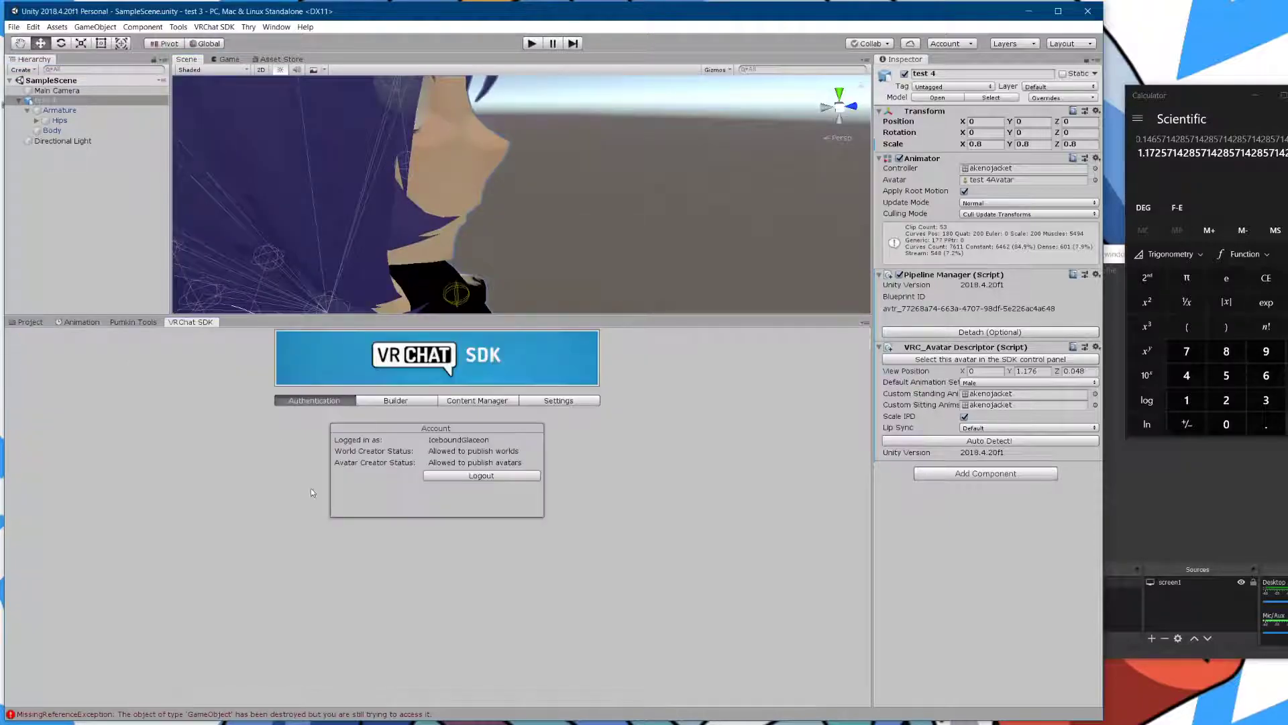
left_click(395, 400)
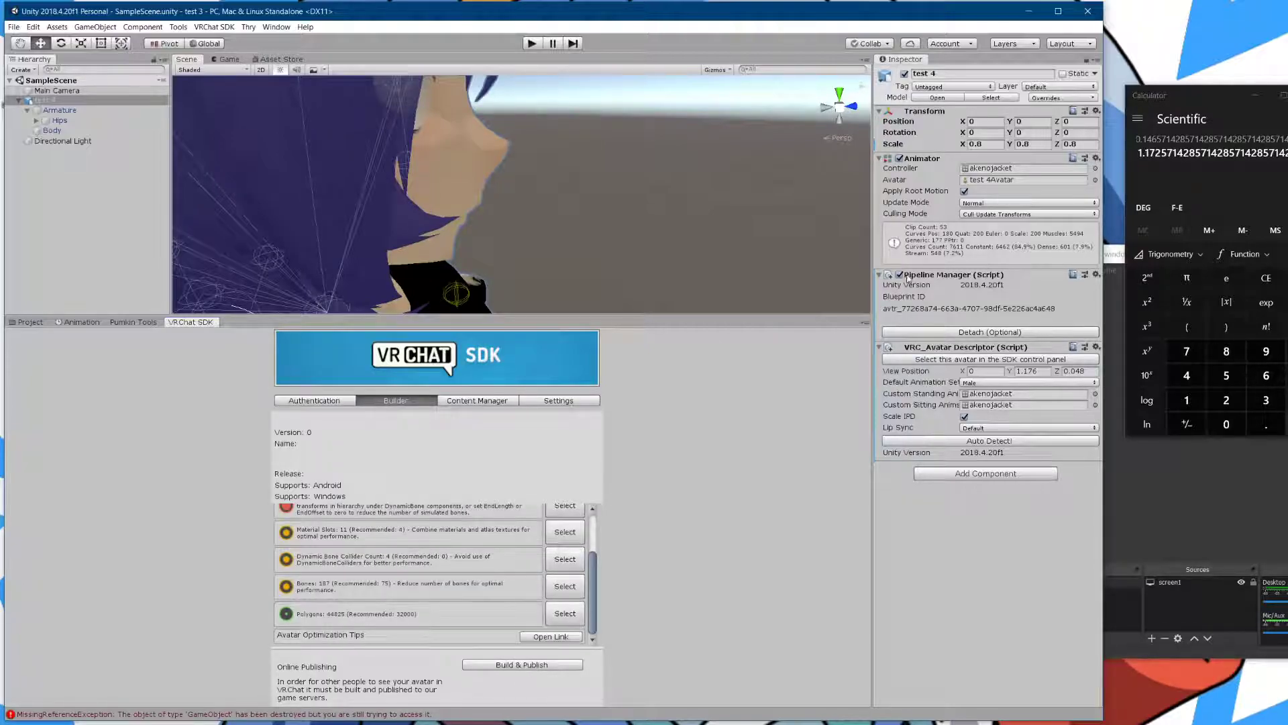
left_click_drag(884, 309, 1038, 315)
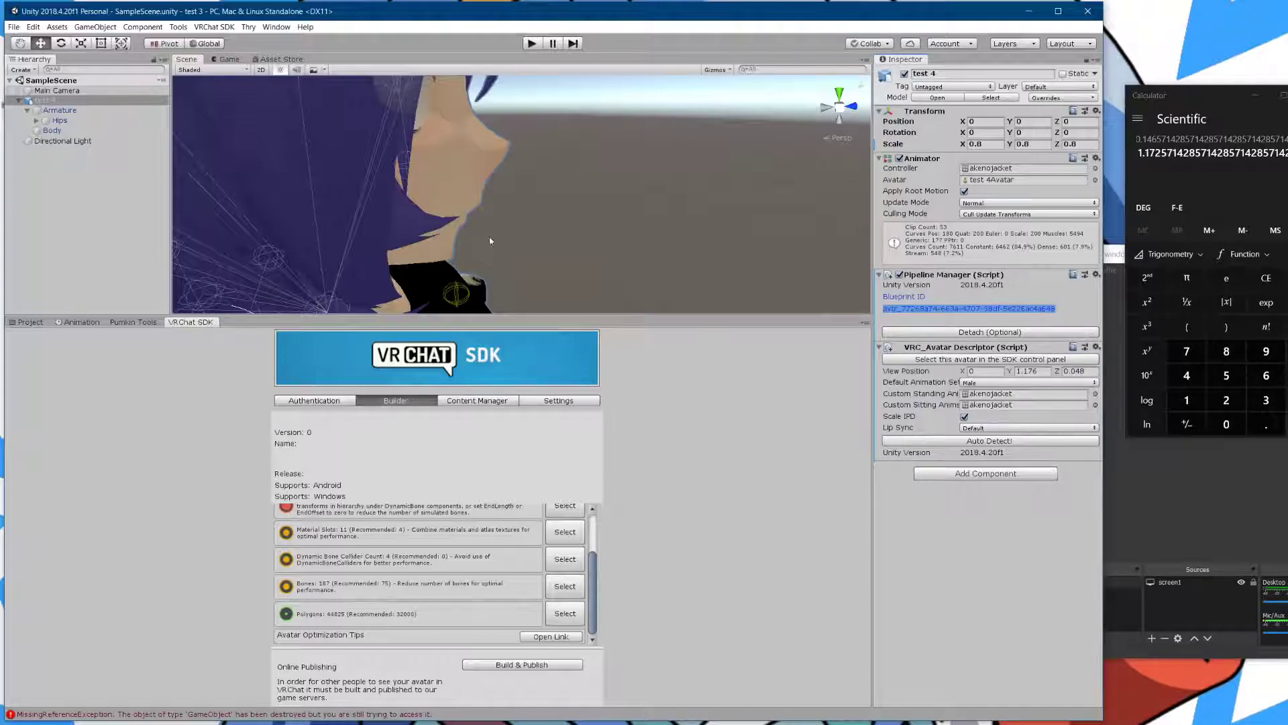
scroll(626, 181, "down", 10)
scroll(625, 179, "up", 4)
right_click_drag(625, 178, 463, 184)
middle_click_drag(577, 188, 516, 188)
scroll(501, 228, "down", 8)
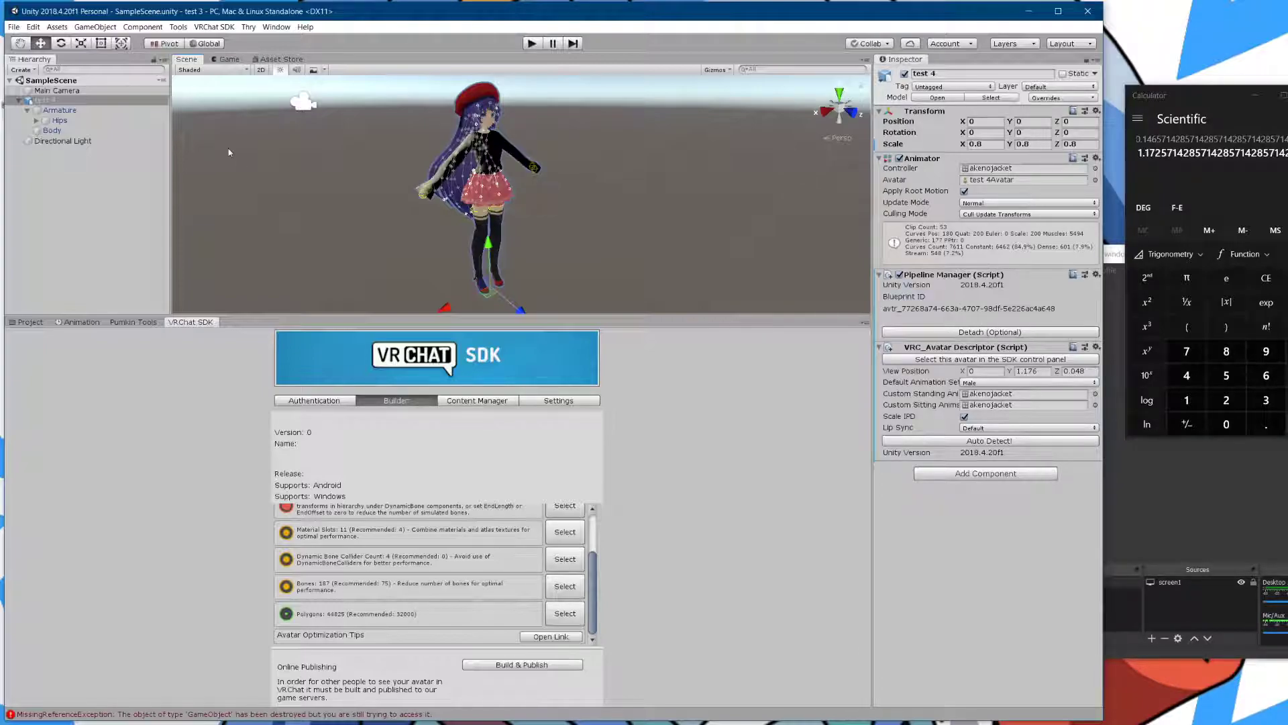
- Check the list of uploaded avatars in Content Manager, then go back to Builder
left_click(476, 401)
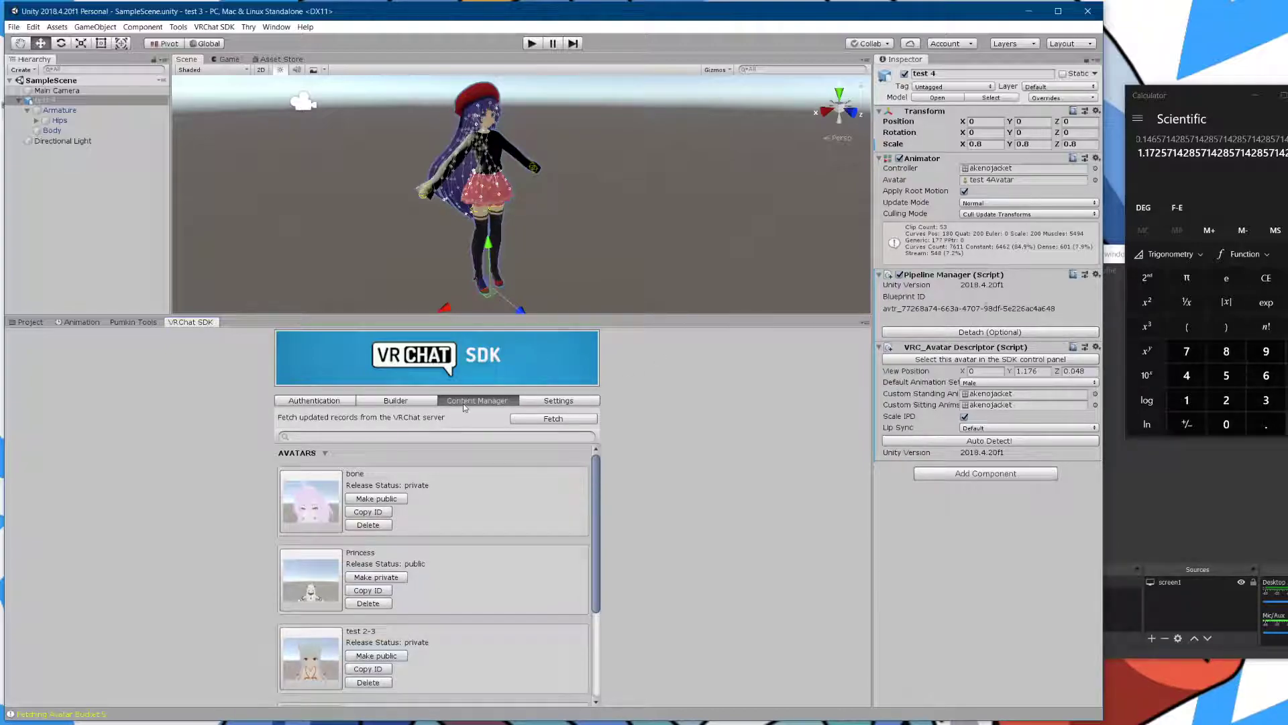
left_click(422, 400)
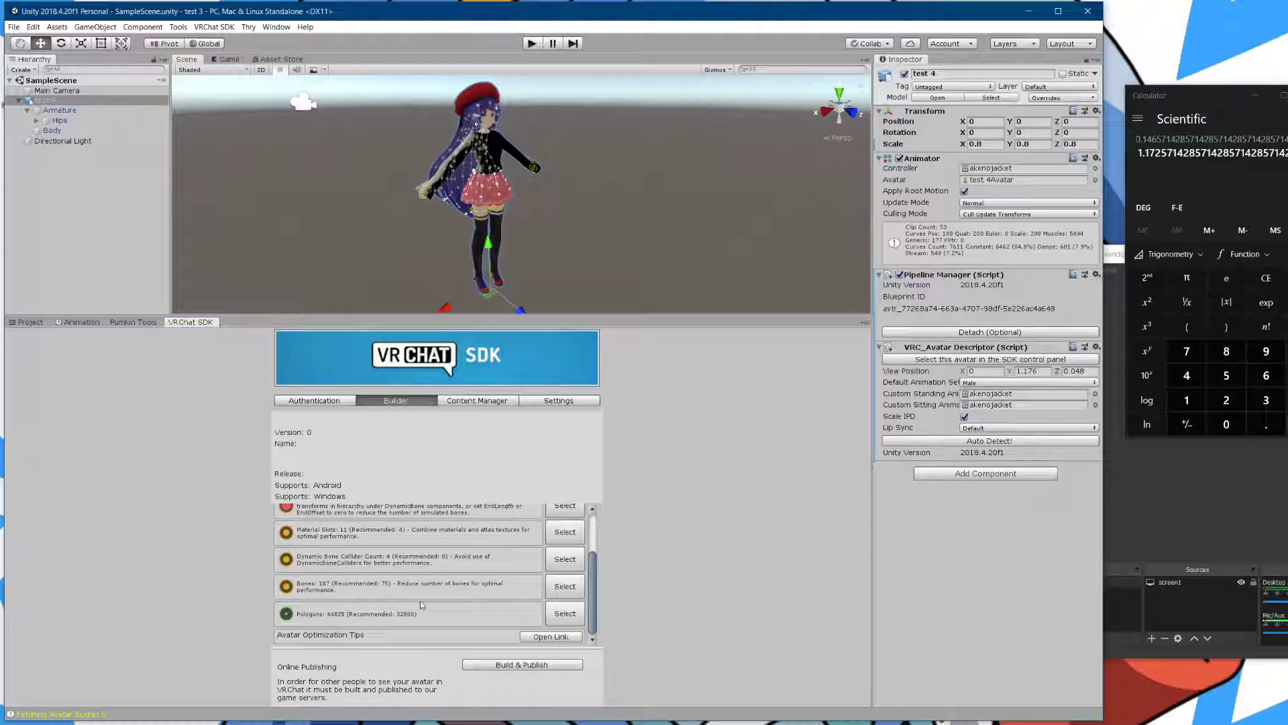
scroll(421, 605, "up", 3)
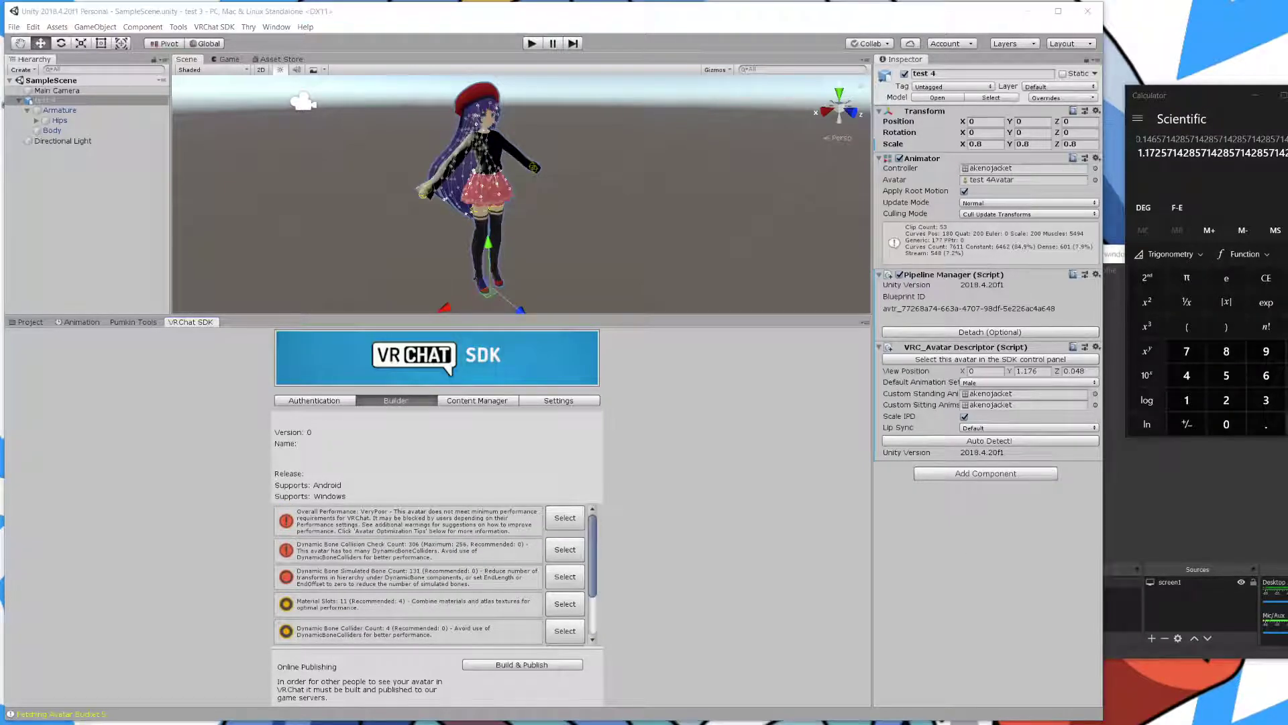
- Scroll Steam's library down to VRChat and open its page
key("alt+Tab")
scroll(891, 402, "down", 8)
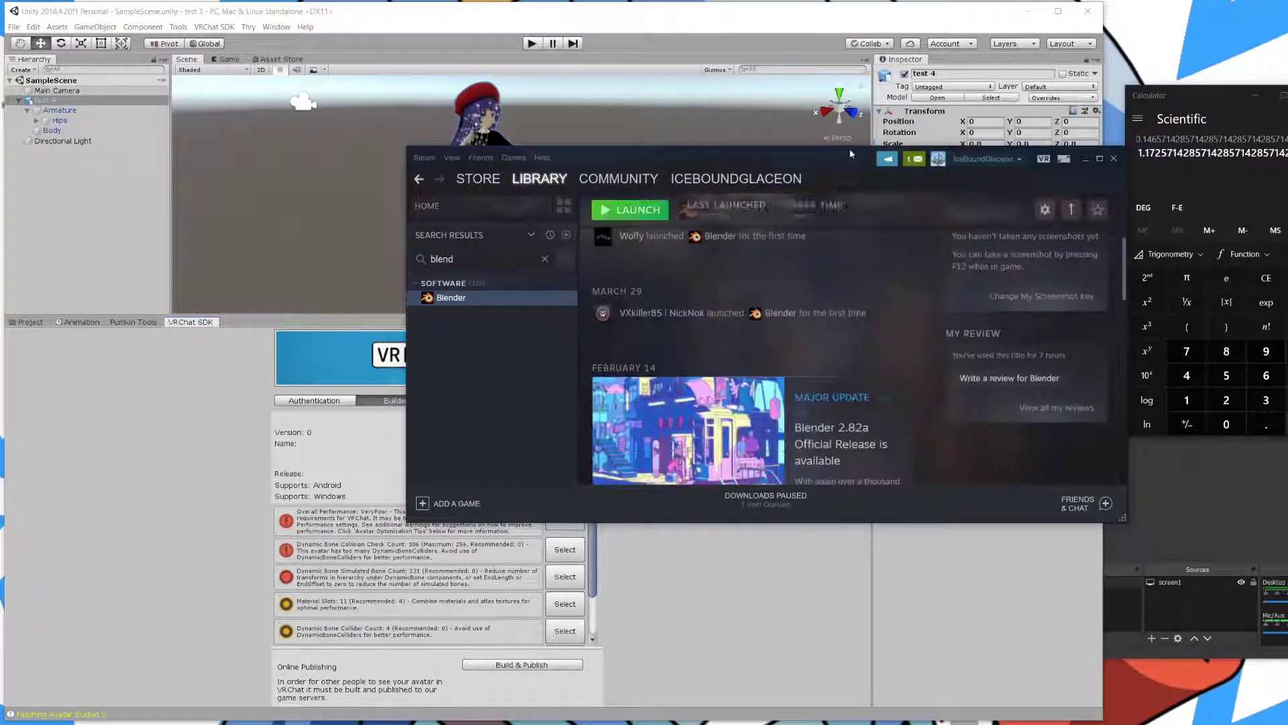
left_click_drag(834, 155, 1287, 176)
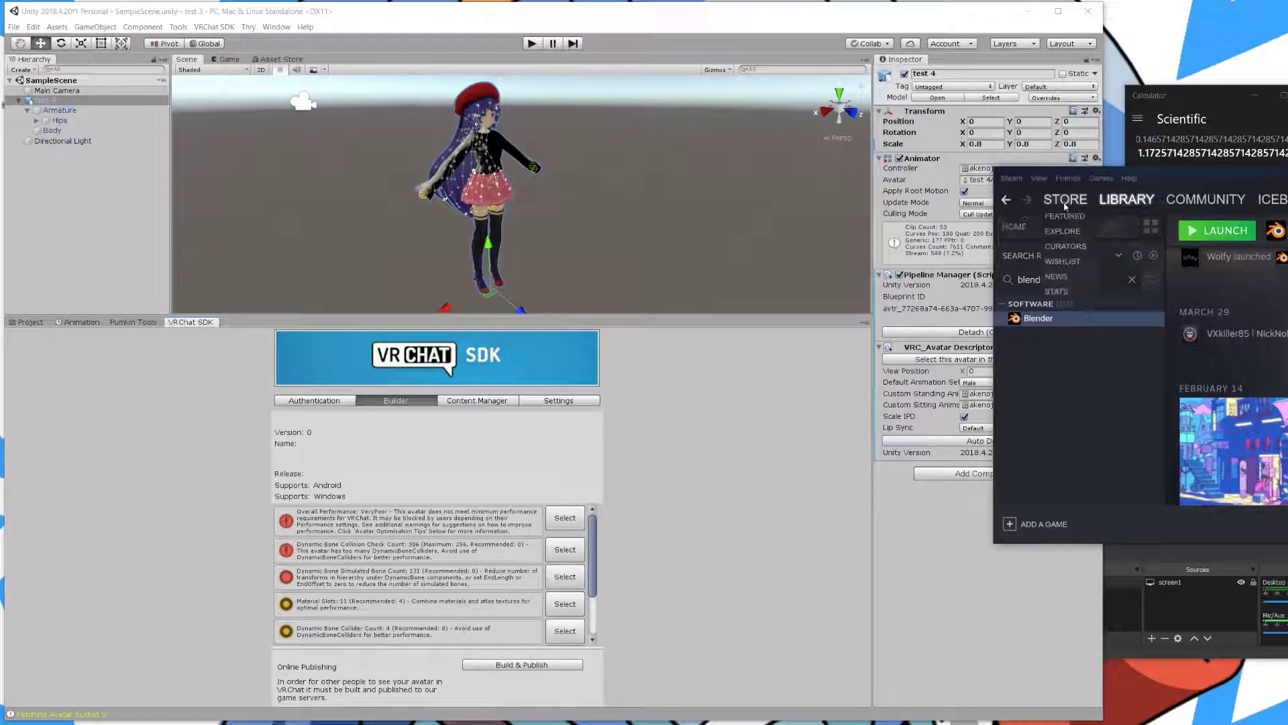
scroll(1097, 401, "down", 20)
scroll(1096, 409, "down", 15)
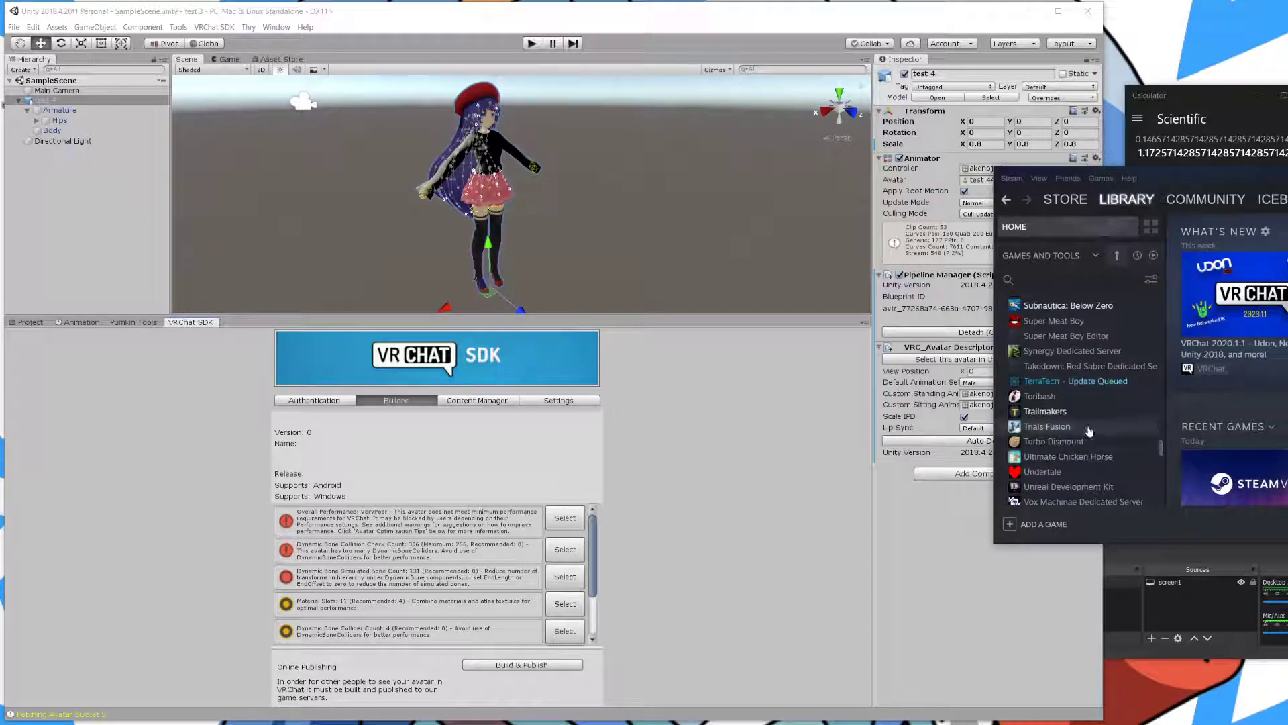
scroll(1090, 436, "down", 5)
left_click(1057, 328)
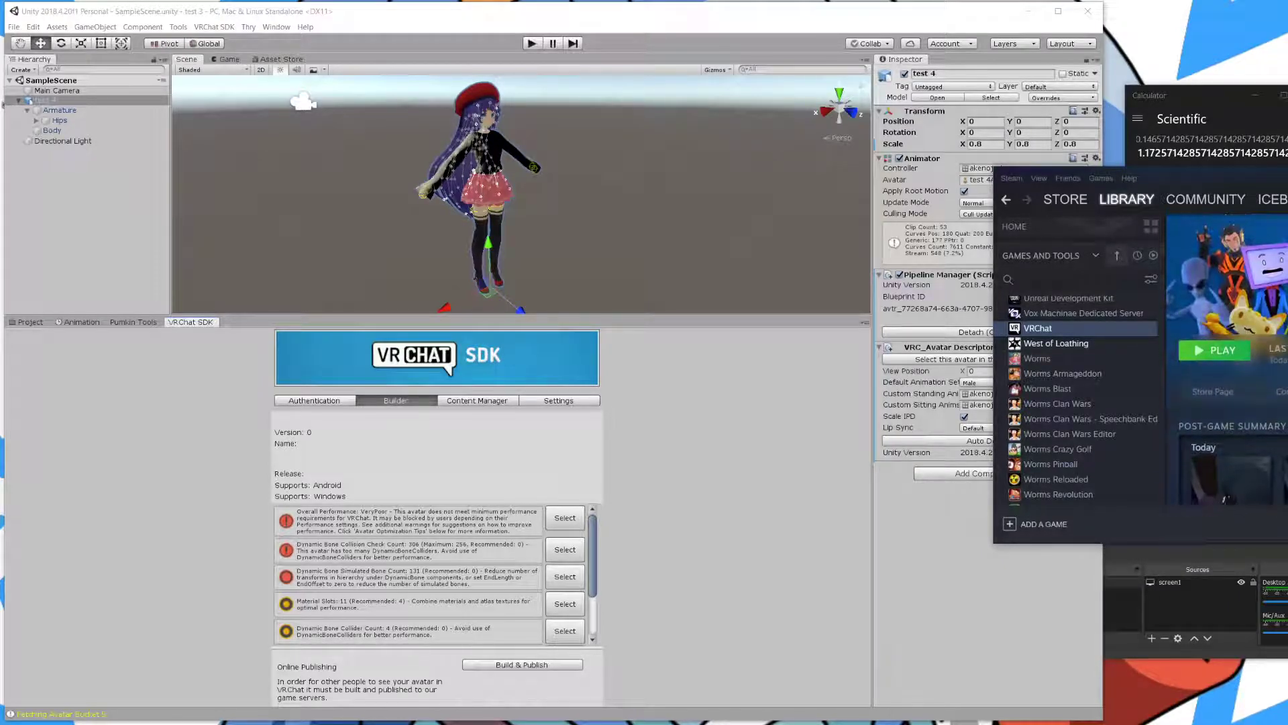
- Resize the Steam window, then minimize Steam and Calculator
key("super+shift+Up")
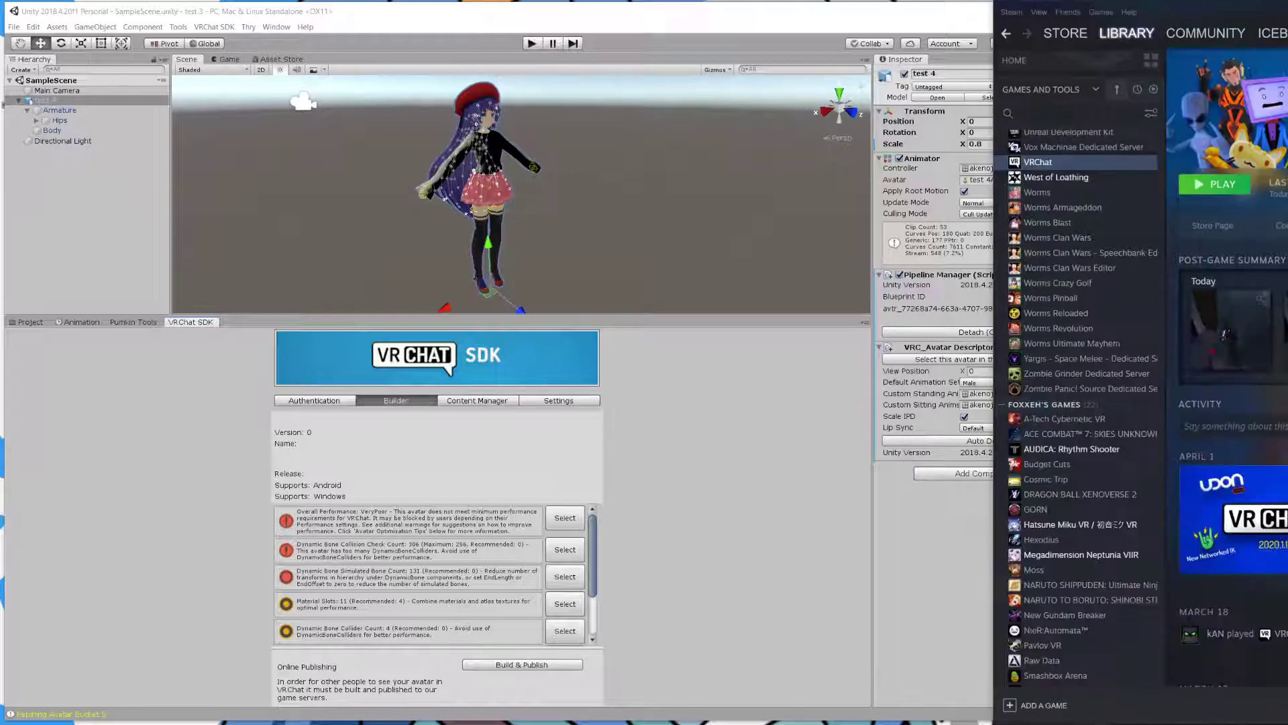
left_click_drag(1282, 12, 1221, 107)
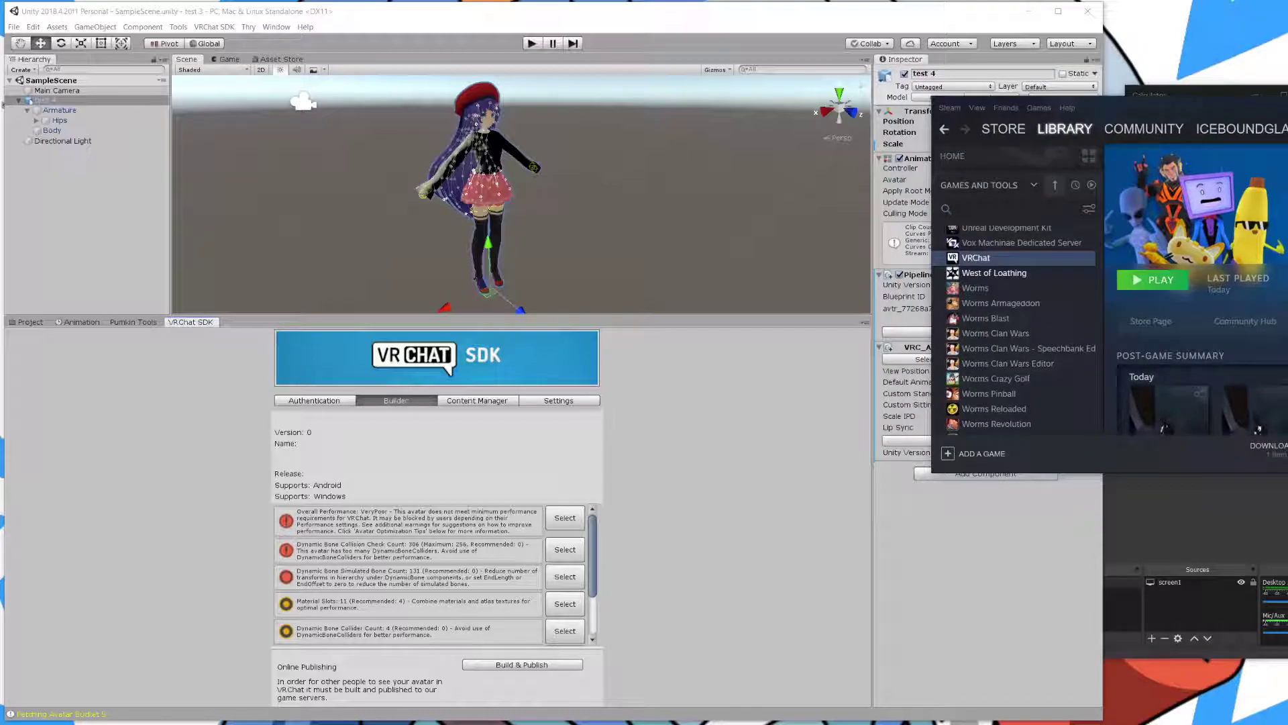
key("super+Down")
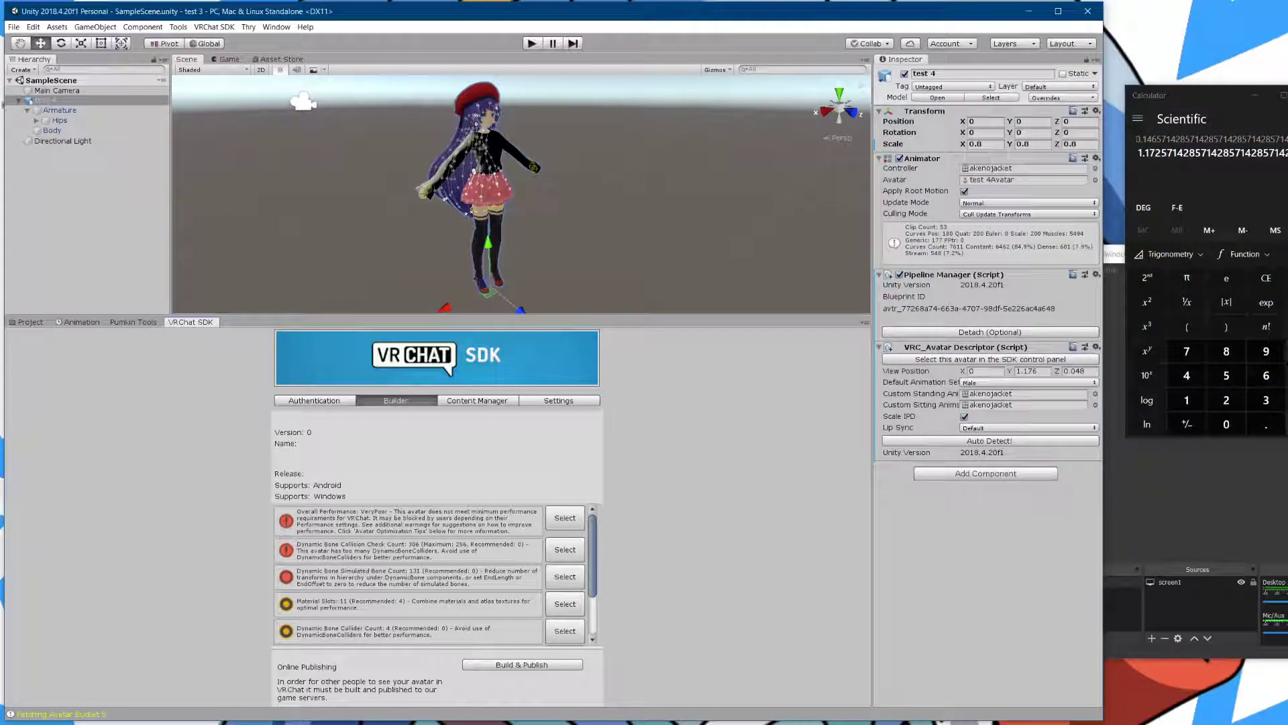
key("super+Down")
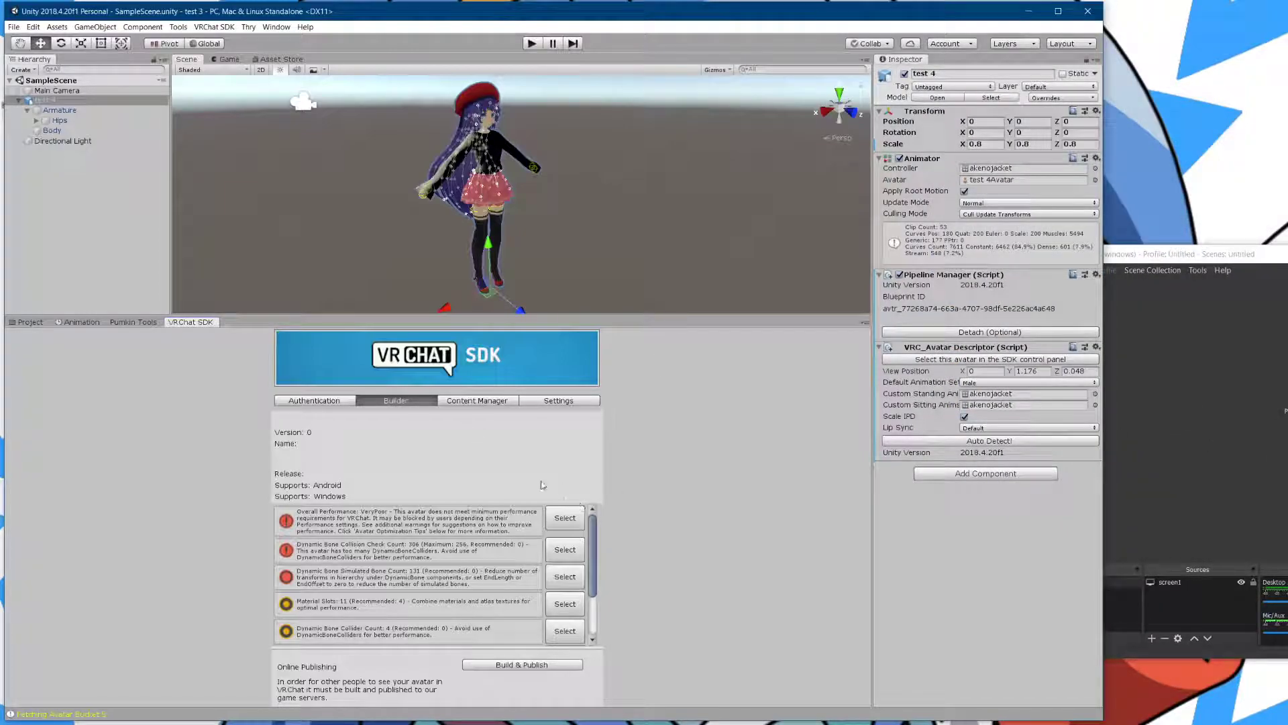
- Build the avatar, name it 'test 4-1', and confirm the upload rights
left_click(524, 665)
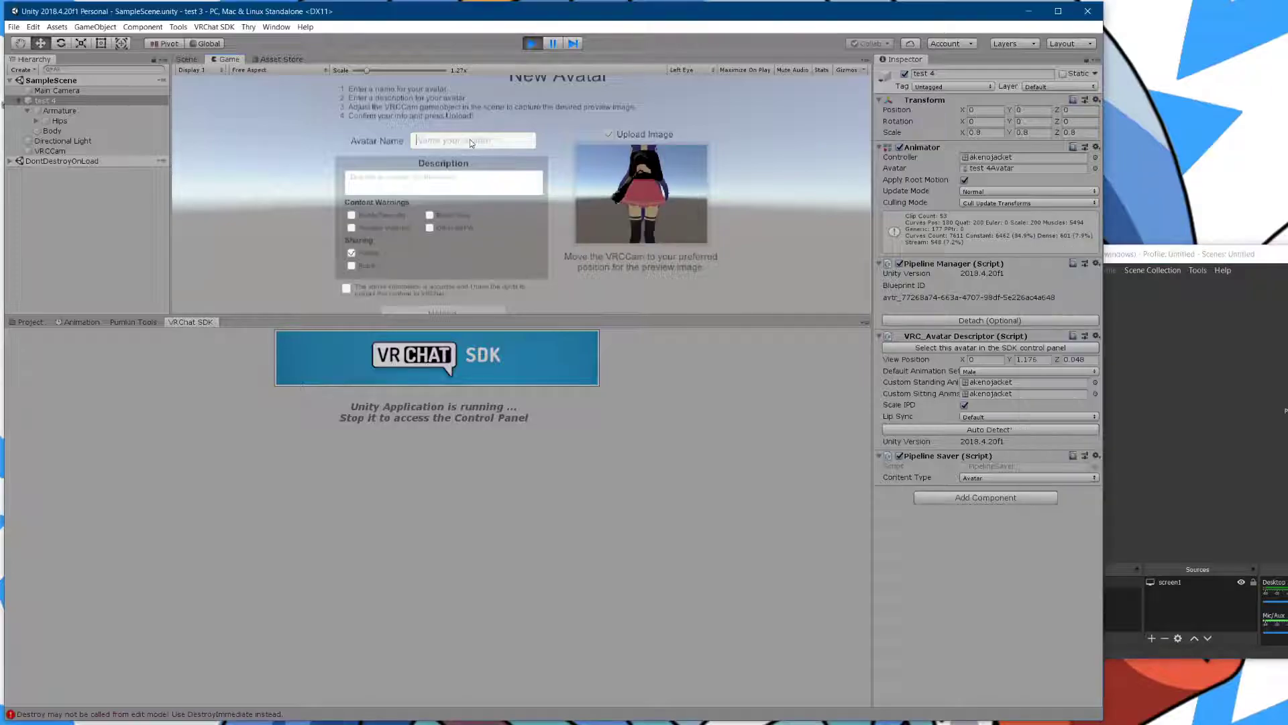
left_click(470, 139)
type("test")
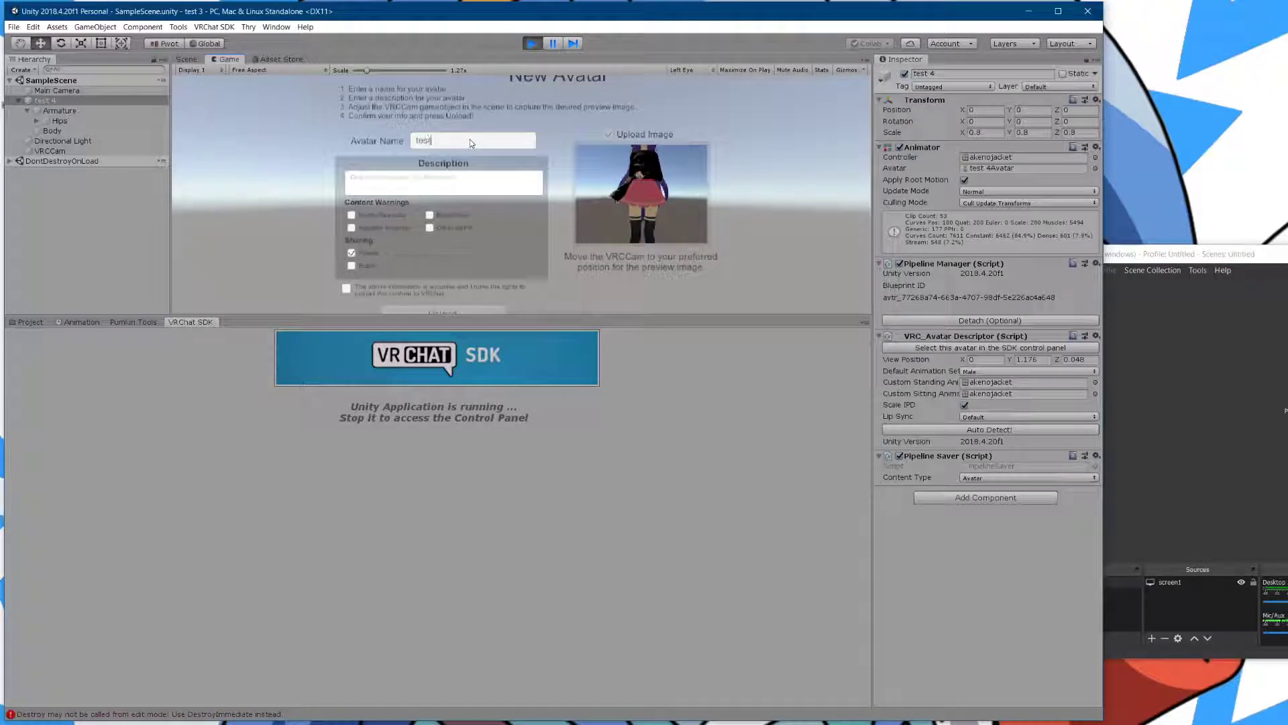
type(" 4-")
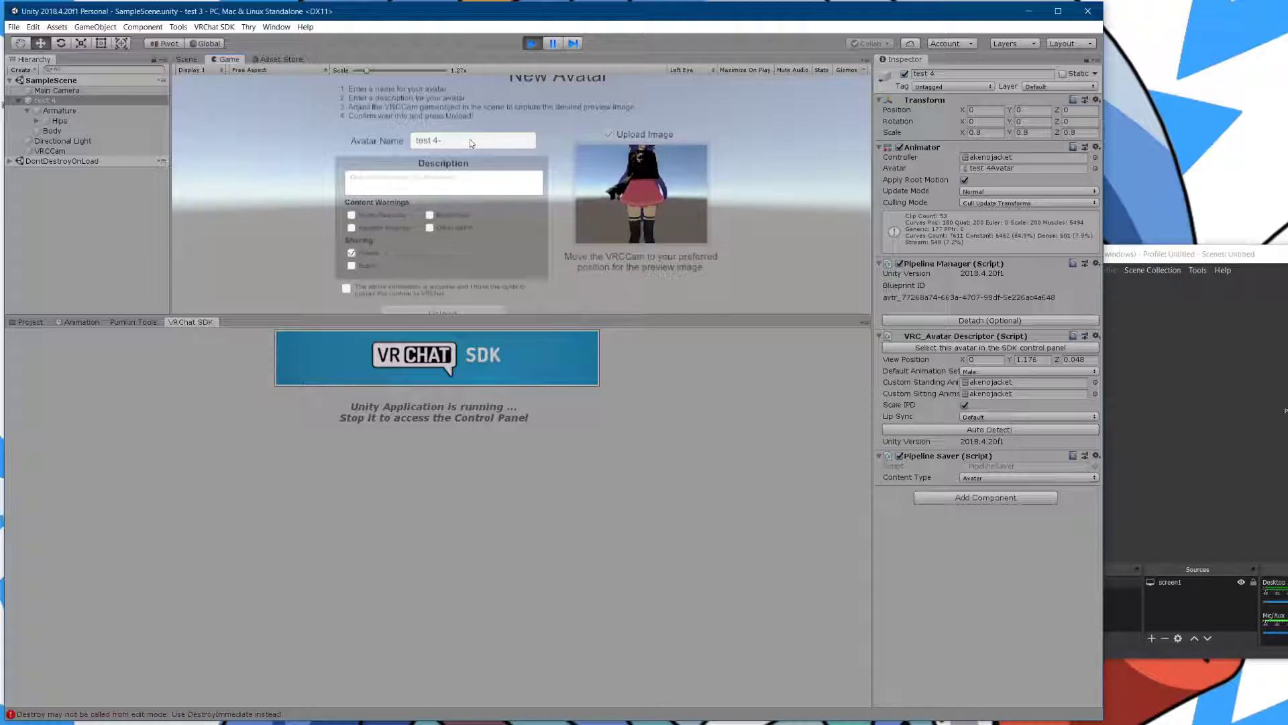
type("1")
left_click(347, 288)
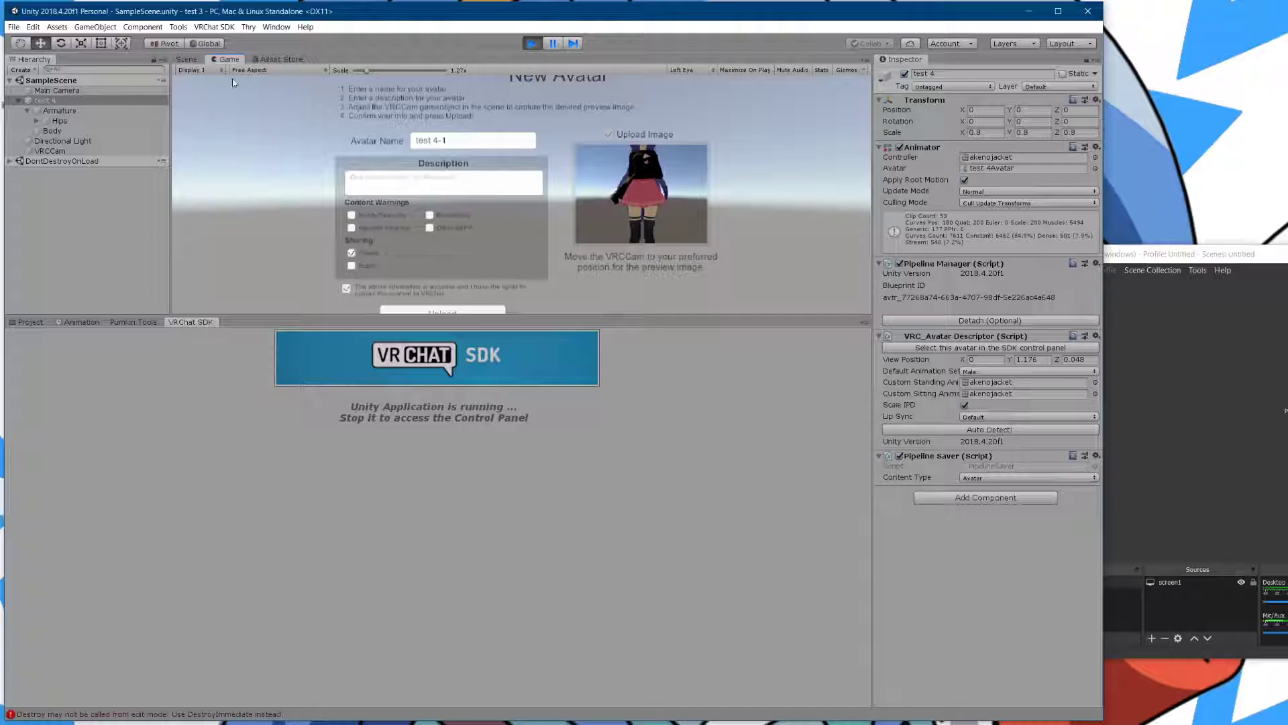
- Move VRCCam up and closer so the preview shows the avatar's head and shoulders
left_click(189, 60)
left_click(598, 235)
left_click_drag(565, 191, 527, 145)
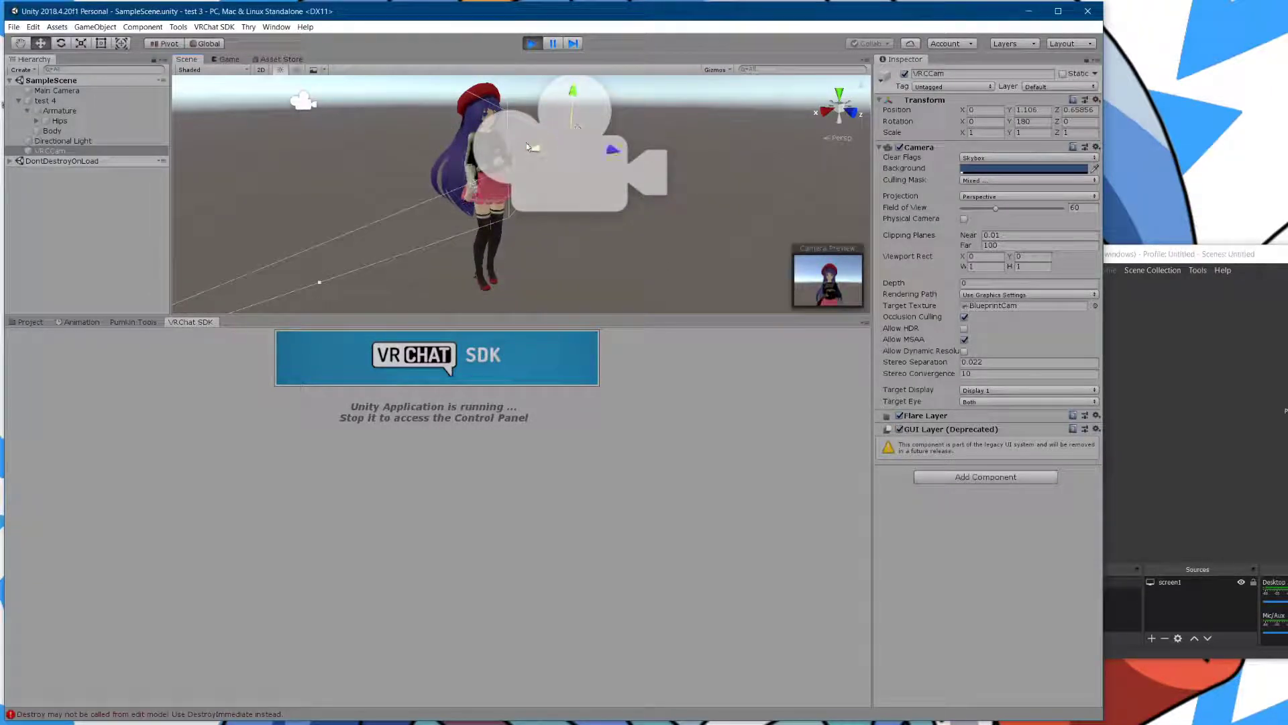
left_click_drag(617, 152, 586, 160)
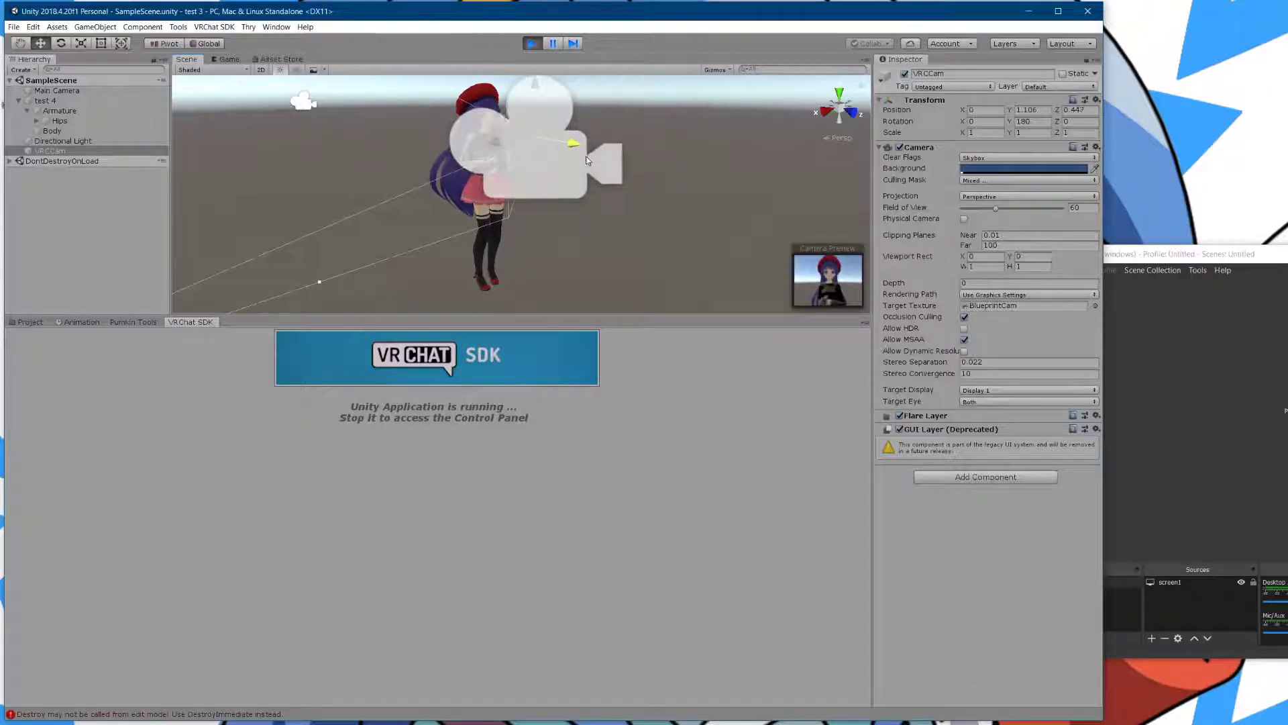
left_click(229, 59)
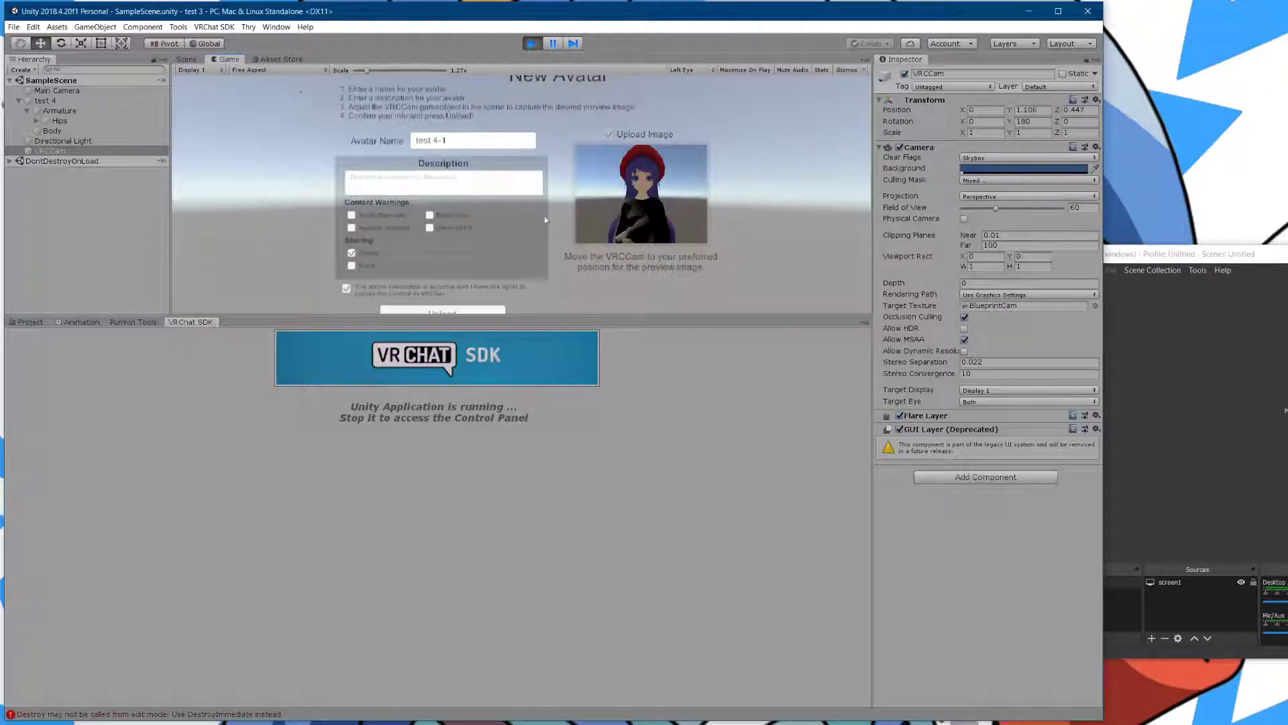
- Upload the test 4-1 avatar to VRChat and wait for the progress to advance
left_click(453, 312)
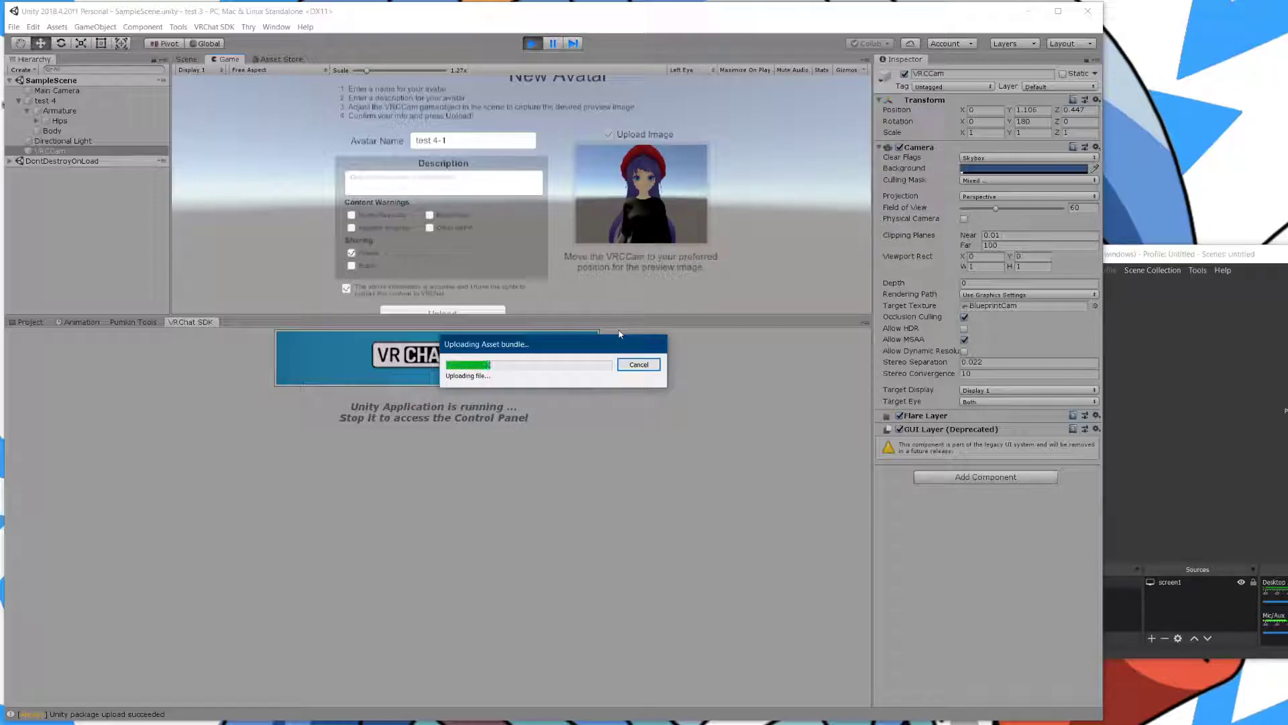
left_click(1189, 543)
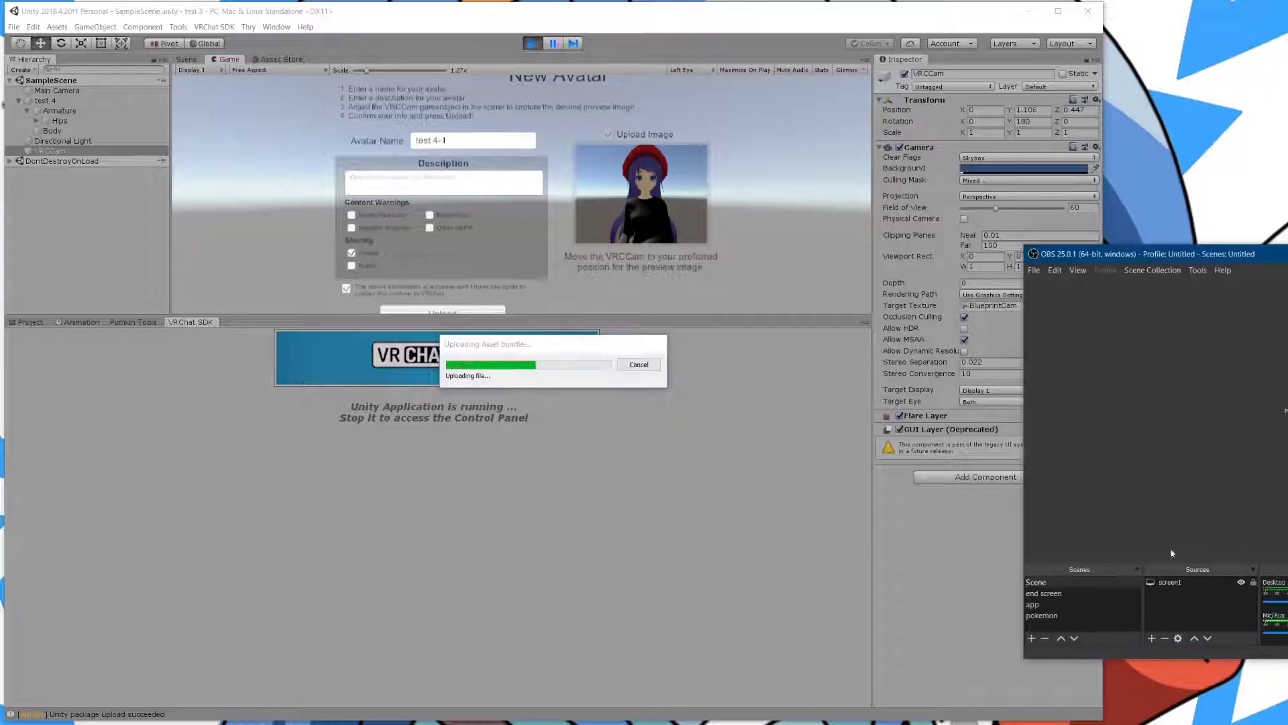